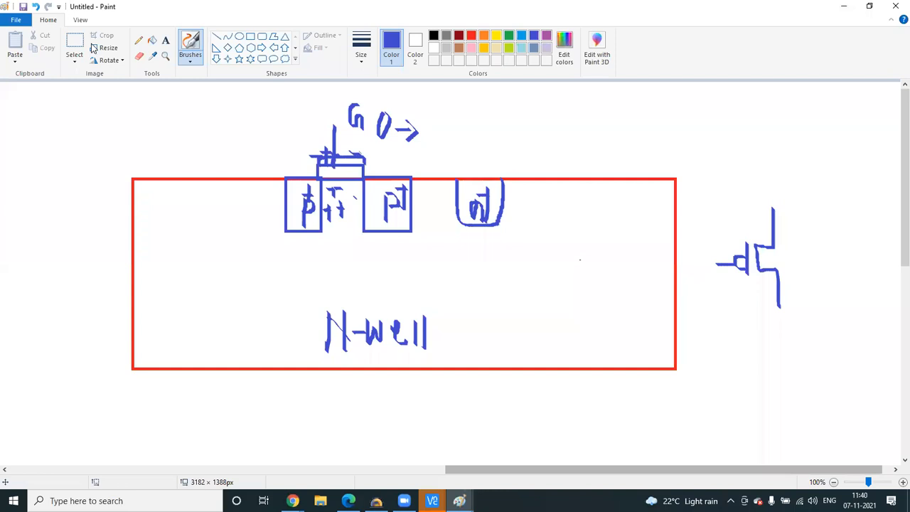
- Select and delete the transistor sketch to the right of the red N-well box
{"action": "left_click", "coordinate": [74, 61]}
{"action": "left_click", "coordinate": [107, 87]}
{"action": "mouse_move", "coordinate": [704, 182]}
{"action": "left_mouse_down"}
{"action": "mouse_move", "coordinate": [780, 321]}
{"action": "mouse_move", "coordinate": [823, 354]}
{"action": "left_mouse_up"}
{"action": "key", "text": "Delete"}
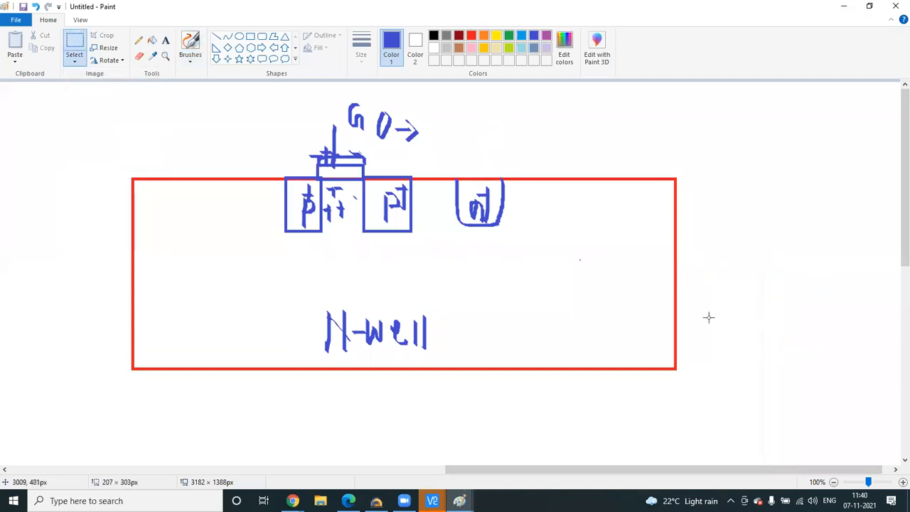
- Draw a freehand blue arrow with a brush to the right of the box
{"action": "left_click", "coordinate": [190, 57]}
{"action": "left_click", "coordinate": [240, 81]}
{"action": "mouse_move", "coordinate": [693, 220]}
{"action": "left_mouse_down"}
{"action": "mouse_move", "coordinate": [720, 221]}
{"action": "mouse_move", "coordinate": [708, 251]}
{"action": "left_mouse_up"}
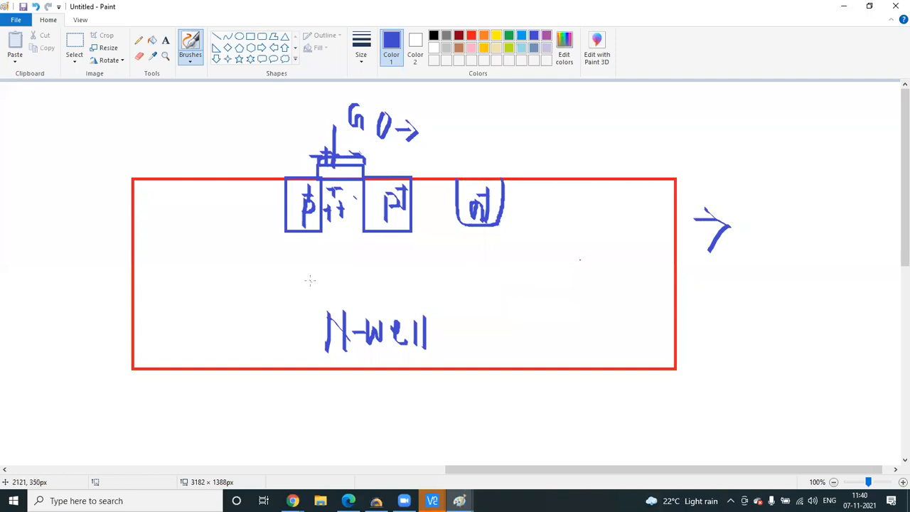
- Cancel the pending box selection in the inverter layout session, then switch to the terminal desktop
{"action": "mouse_move", "coordinate": [432, 500]}
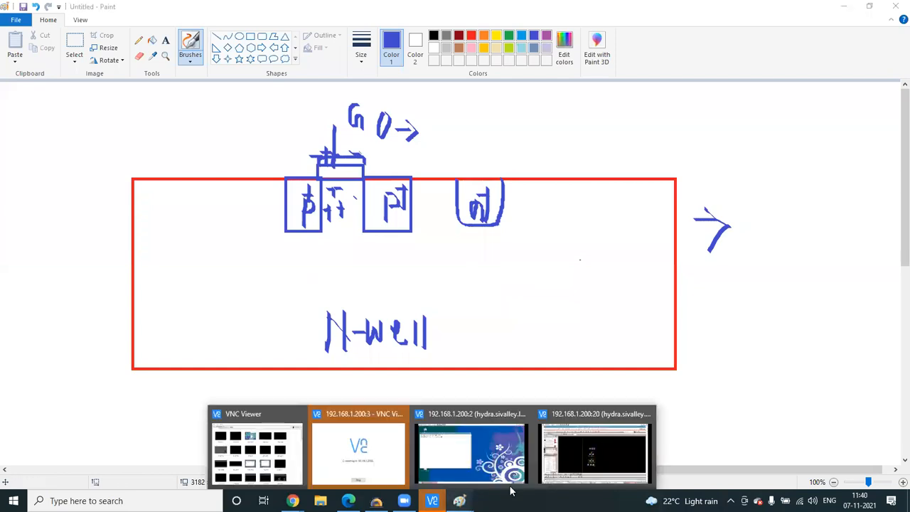
{"action": "left_click", "coordinate": [545, 416]}
{"action": "key", "text": "Escape"}
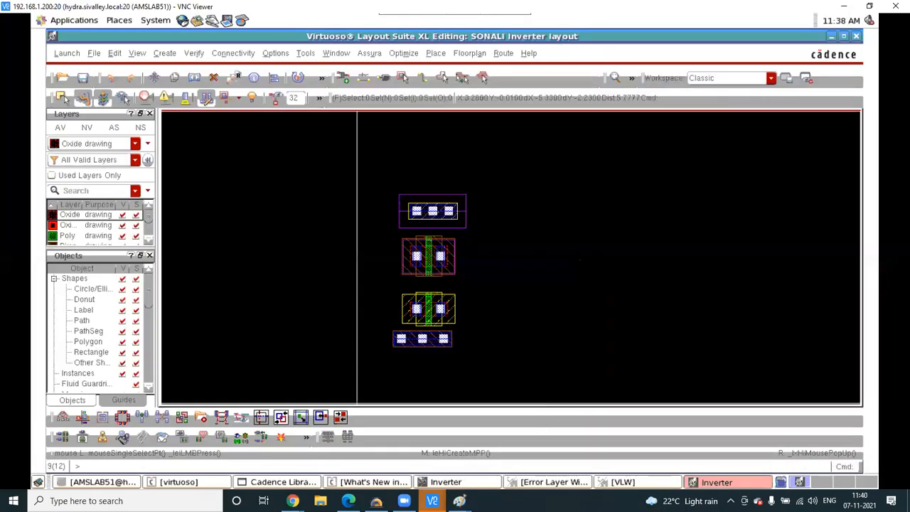
{"action": "mouse_move", "coordinate": [432, 501]}
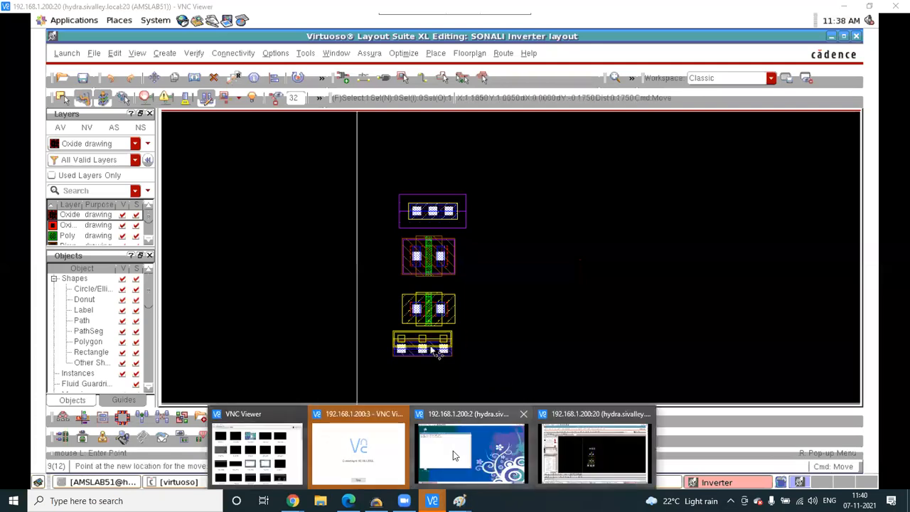
{"action": "left_click", "coordinate": [454, 449]}
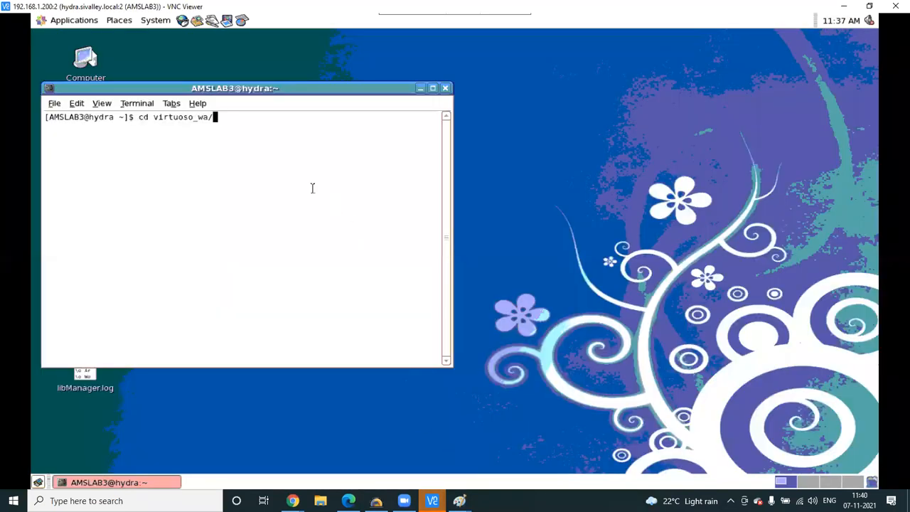
- Rerun cd commands from shell history to enter the Cadence workspace and virtuoso_wa
{"action": "key", "text": "Return"}
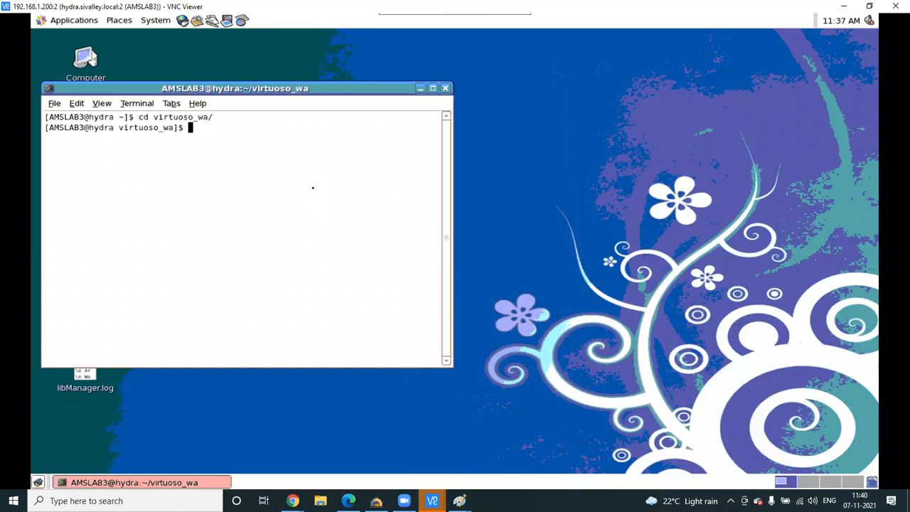
{"action": "key", "text": "Up"}
{"action": "key", "text": "Up"}
{"action": "key", "text": "Up"}
{"action": "key", "text": "Up"}
{"action": "key", "text": "Up"}
{"action": "key", "text": "Up"}
{"action": "key", "text": "Up"}
{"action": "key", "text": "Up"}
{"action": "key", "text": "Up"}
{"action": "key", "text": "Up"}
{"action": "key", "text": "Up"}
{"action": "key", "text": "Up"}
{"action": "key", "text": "Up"}
{"action": "key", "text": "Up"}
{"action": "key", "text": "Up"}
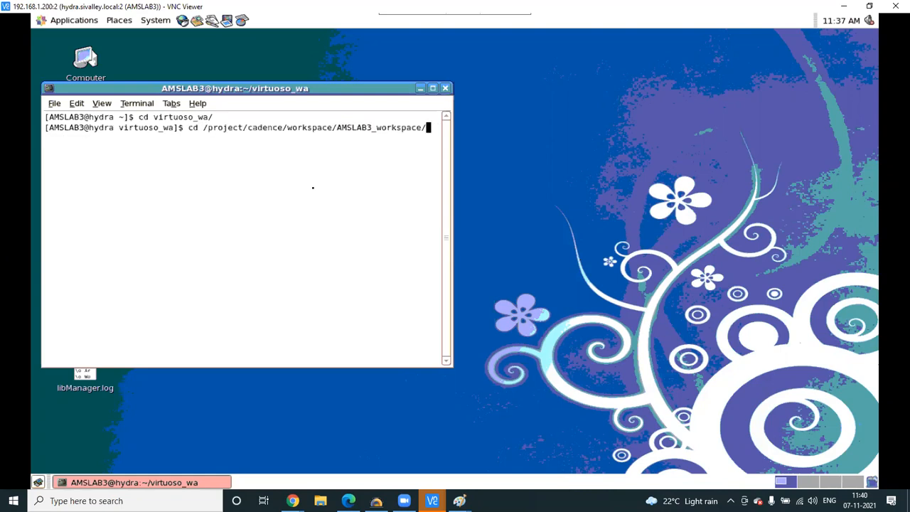
{"action": "key", "text": "Return"}
{"action": "key", "text": "Up"}
{"action": "key", "text": "Up"}
{"action": "key", "text": "Up"}
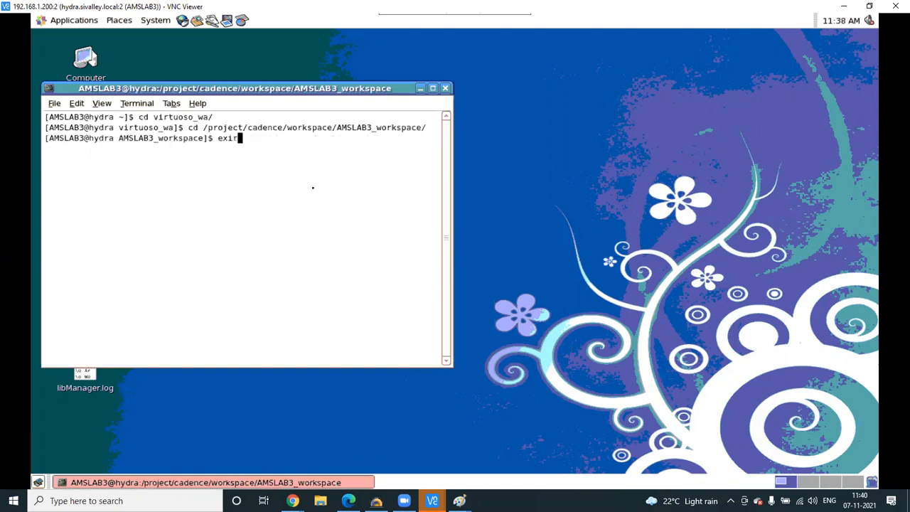
{"action": "key", "text": "Up"}
{"action": "key", "text": "Up"}
{"action": "key", "text": "Up"}
{"action": "key", "text": "Down"}
{"action": "key", "text": "Up"}
{"action": "key", "text": "Up"}
{"action": "key", "text": "Up"}
{"action": "key", "text": "Up"}
{"action": "key", "text": "Up"}
{"action": "key", "text": "Up"}
{"action": "key", "text": "Up"}
{"action": "key", "text": "Up"}
{"action": "key", "text": "Return"}
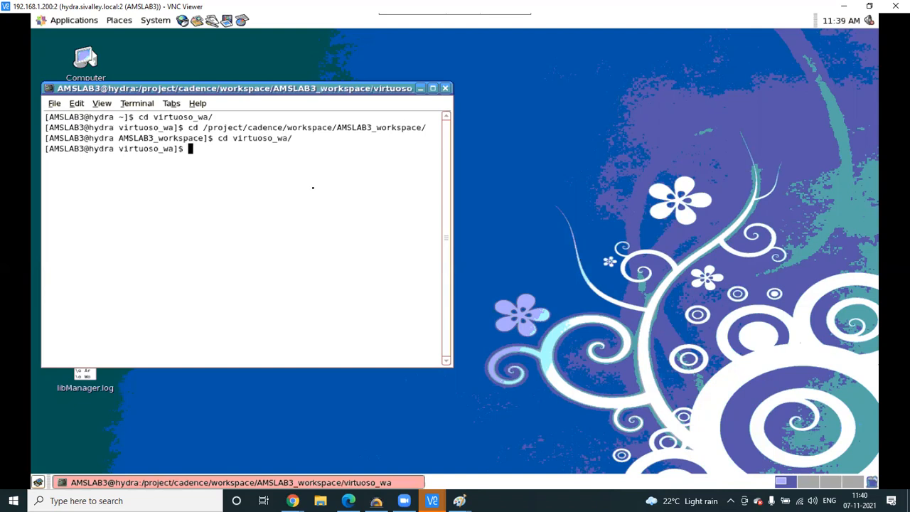
- Browse shell history, clear the recalled command, and begin typing 'virt'
{"action": "key", "text": "Up"}
{"action": "key", "text": "Up"}
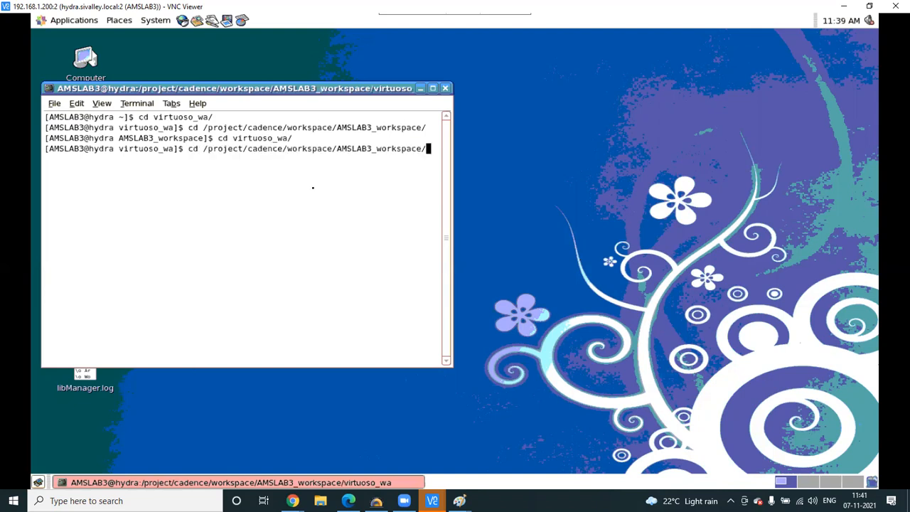
{"action": "key", "text": "Up"}
{"action": "key", "text": "Up"}
{"action": "key", "text": "Up"}
{"action": "key", "text": "Up"}
{"action": "key", "text": "Up"}
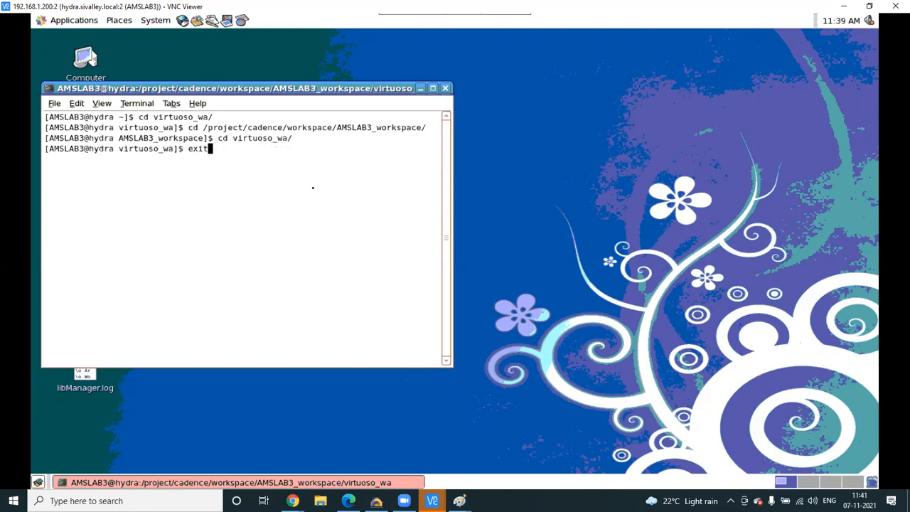
{"action": "key", "text": "Up"}
{"action": "key", "text": "Up"}
{"action": "key", "text": "Up"}
{"action": "key", "text": "Up"}
{"action": "key", "text": "Up"}
{"action": "key", "text": "Up"}
{"action": "key", "text": "Down"}
{"action": "key", "text": "Down"}
{"action": "key", "text": "Down"}
{"action": "key", "text": "Down"}
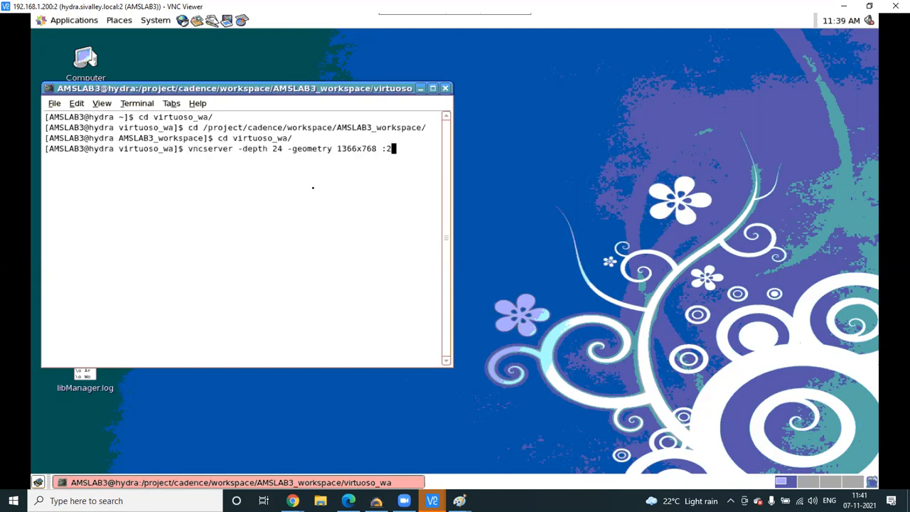
{"action": "key", "text": "BackSpace"}
{"action": "key", "text": "BackSpace"}
{"action": "key", "text": "BackSpace"}
{"action": "key", "text": "BackSpace"}
{"action": "key", "text": "BackSpace"}
{"action": "key", "text": "BackSpace"}
{"action": "key", "text": "BackSpace"}
{"action": "key", "text": "BackSpace"}
{"action": "key", "text": "BackSpace"}
{"action": "key", "text": "BackSpace"}
{"action": "key", "text": "BackSpace"}
{"action": "key", "text": "BackSpace"}
{"action": "key", "text": "BackSpace"}
{"action": "key", "text": "BackSpace"}
{"action": "key", "text": "BackSpace"}
{"action": "key", "text": "BackSpace"}
{"action": "key", "text": "BackSpace"}
{"action": "key", "text": "BackSpace"}
{"action": "key", "text": "BackSpace"}
{"action": "key", "text": "BackSpace"}
{"action": "key", "text": "BackSpace"}
{"action": "key", "text": "BackSpace"}
{"action": "key", "text": "BackSpace"}
{"action": "key", "text": "BackSpace"}
{"action": "key", "text": "BackSpace"}
{"action": "key", "text": "BackSpace"}
{"action": "key", "text": "BackSpace"}
{"action": "key", "text": "BackSpace"}
{"action": "key", "text": "BackSpace"}
{"action": "type", "text": "vi"}
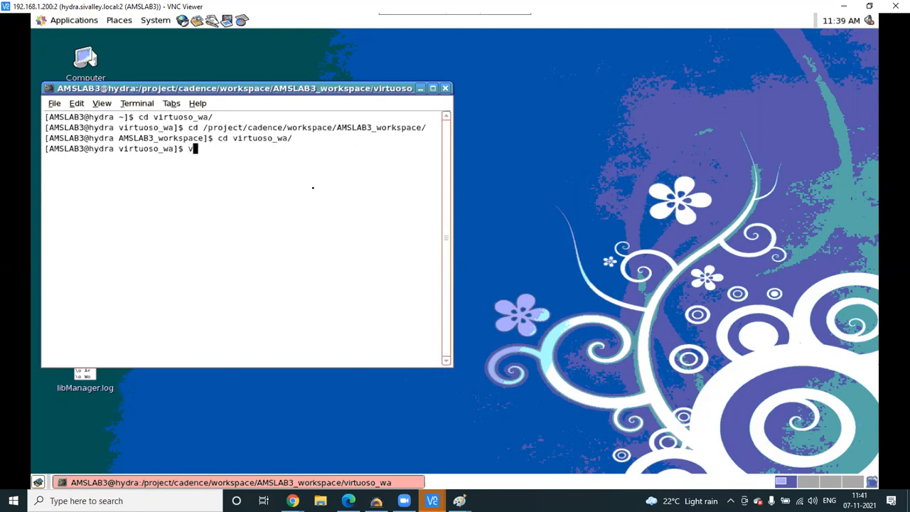
{"action": "type", "text": "rt"}
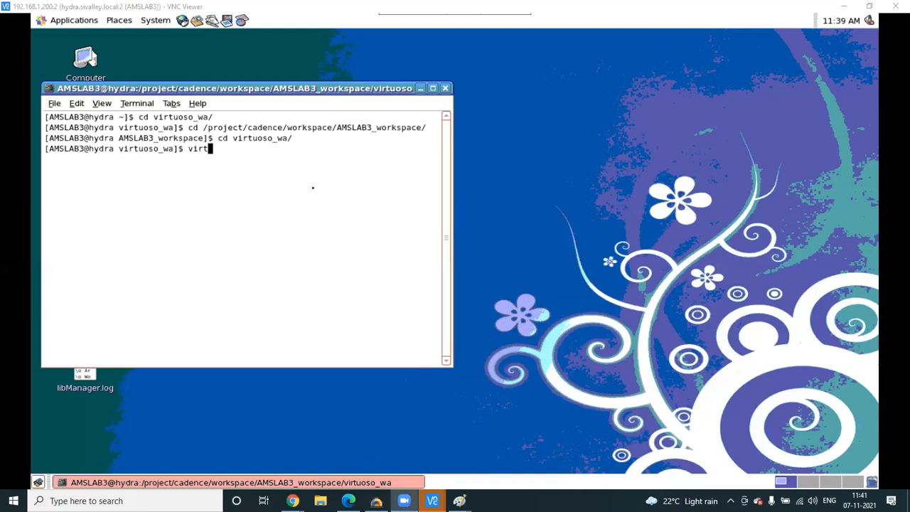
- Return to Paint, add a short stroke, then Select all and delete the whole N-well sketch
{"action": "mouse_move", "coordinate": [459, 497]}
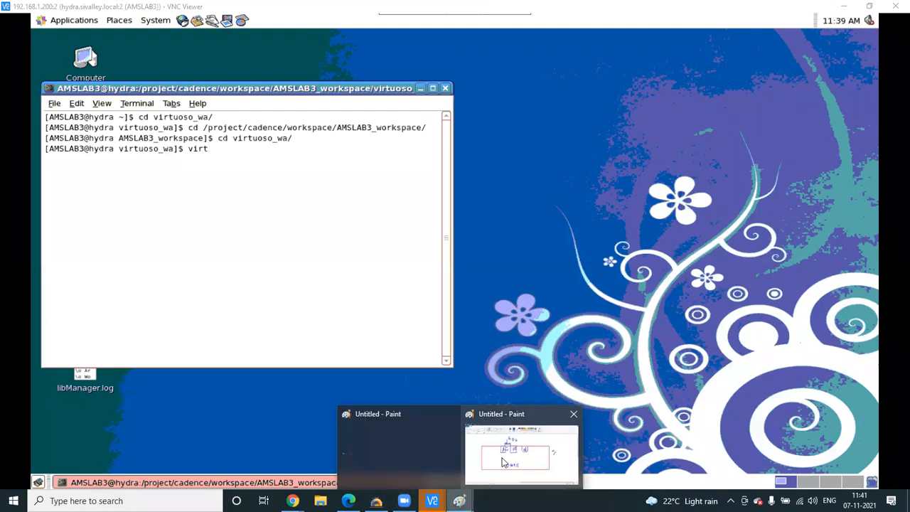
{"action": "left_click", "coordinate": [505, 462]}
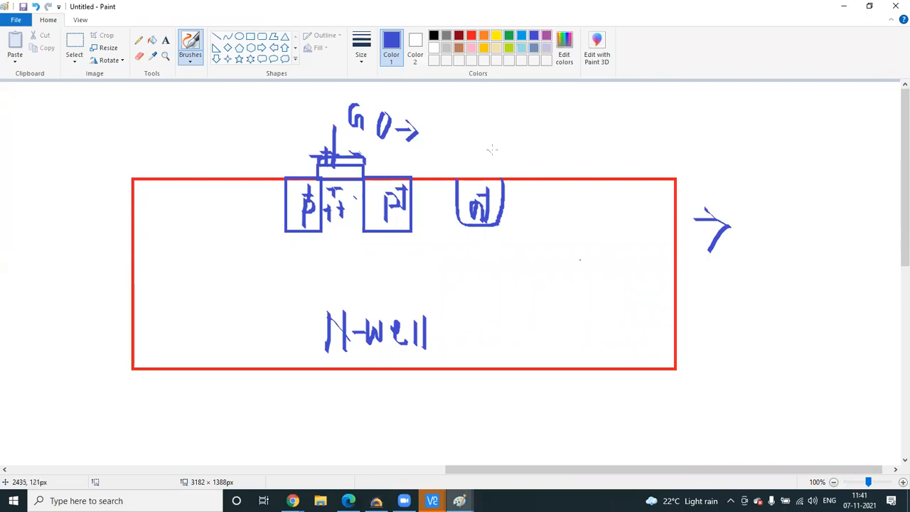
{"action": "left_click_drag", "start_coordinate": [481, 148], "coordinate": [481, 177]}
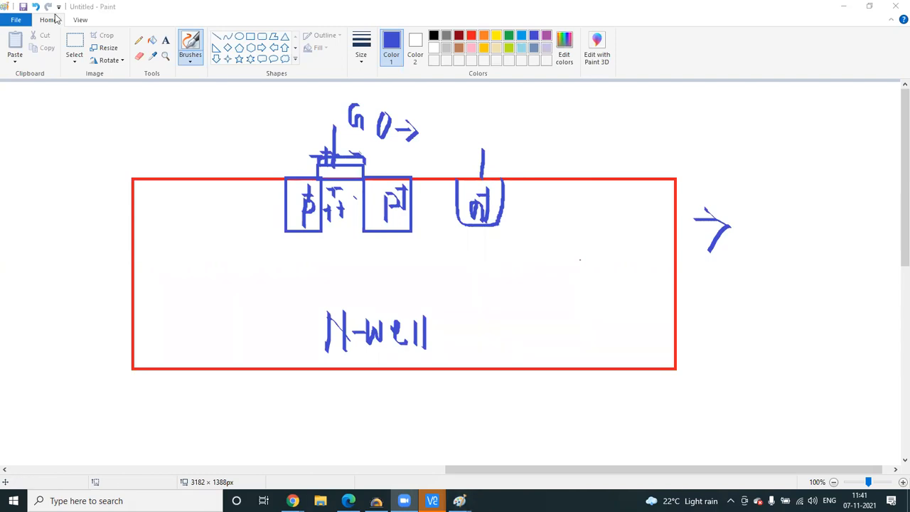
{"action": "left_click", "coordinate": [75, 62]}
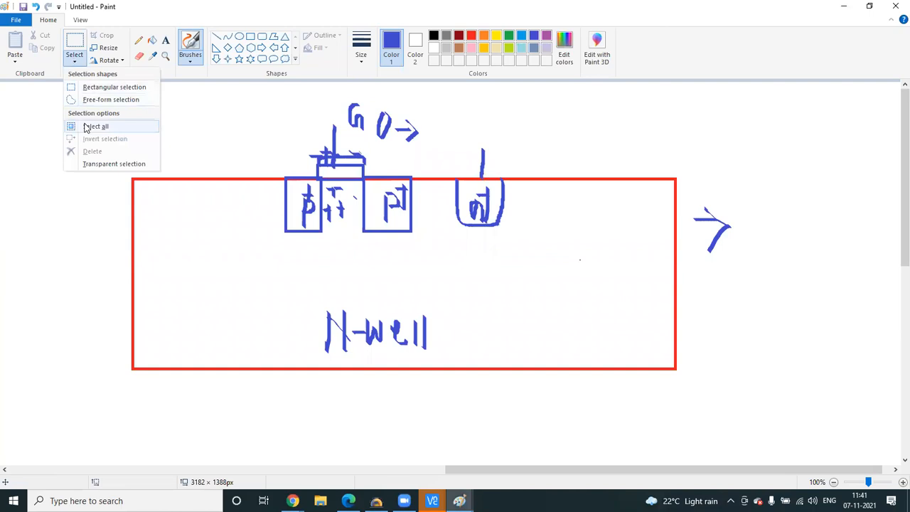
{"action": "left_click", "coordinate": [84, 126]}
{"action": "key", "text": "Delete"}
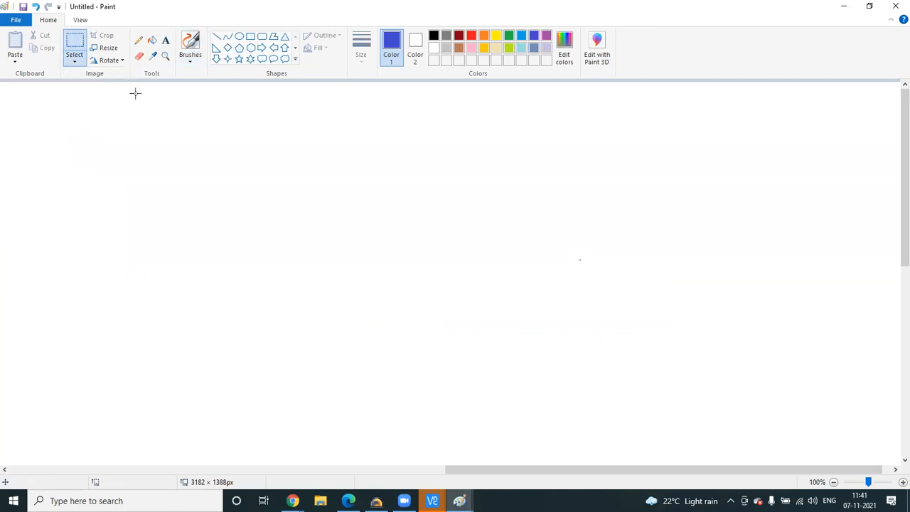
- Freehand two side-by-side MOSFET symbols with channel, gate plate and gate lead, then scroll left
{"action": "left_click", "coordinate": [190, 62]}
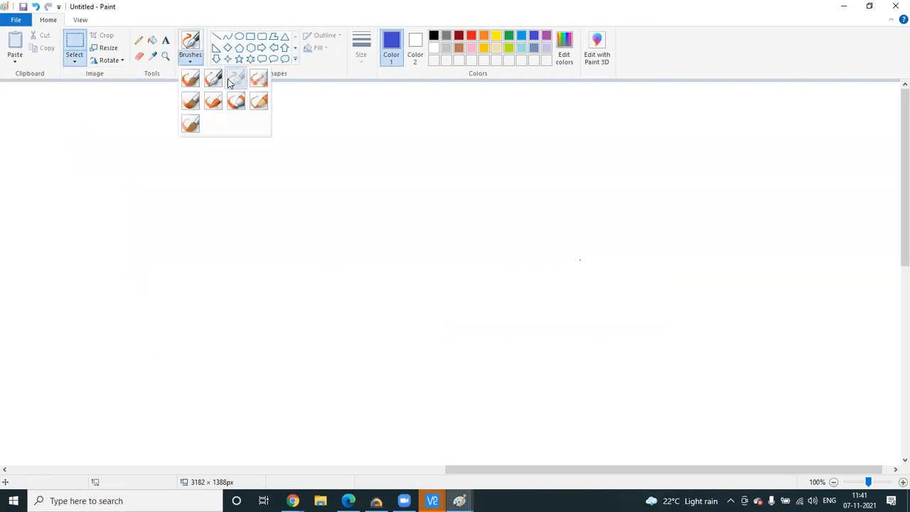
{"action": "left_click", "coordinate": [237, 78]}
{"action": "mouse_move", "coordinate": [356, 199]}
{"action": "left_mouse_down"}
{"action": "mouse_move", "coordinate": [360, 232]}
{"action": "mouse_move", "coordinate": [342, 244]}
{"action": "mouse_move", "coordinate": [329, 312]}
{"action": "mouse_move", "coordinate": [392, 311]}
{"action": "mouse_move", "coordinate": [403, 410]}
{"action": "left_mouse_up"}
{"action": "left_click_drag", "start_coordinate": [301, 246], "coordinate": [302, 312]}
{"action": "left_click_drag", "start_coordinate": [244, 285], "coordinate": [308, 284]}
{"action": "mouse_move", "coordinate": [634, 211]}
{"action": "left_mouse_down"}
{"action": "mouse_move", "coordinate": [634, 252]}
{"action": "mouse_move", "coordinate": [589, 252]}
{"action": "mouse_move", "coordinate": [592, 301]}
{"action": "mouse_move", "coordinate": [657, 328]}
{"action": "mouse_move", "coordinate": [663, 410]}
{"action": "left_mouse_up"}
{"action": "left_click_drag", "start_coordinate": [567, 246], "coordinate": [571, 304]}
{"action": "mouse_move", "coordinate": [565, 269]}
{"action": "left_mouse_down"}
{"action": "mouse_move", "coordinate": [555, 280]}
{"action": "mouse_move", "coordinate": [565, 286]}
{"action": "mouse_move", "coordinate": [543, 281]}
{"action": "mouse_move", "coordinate": [554, 282]}
{"action": "left_mouse_up"}
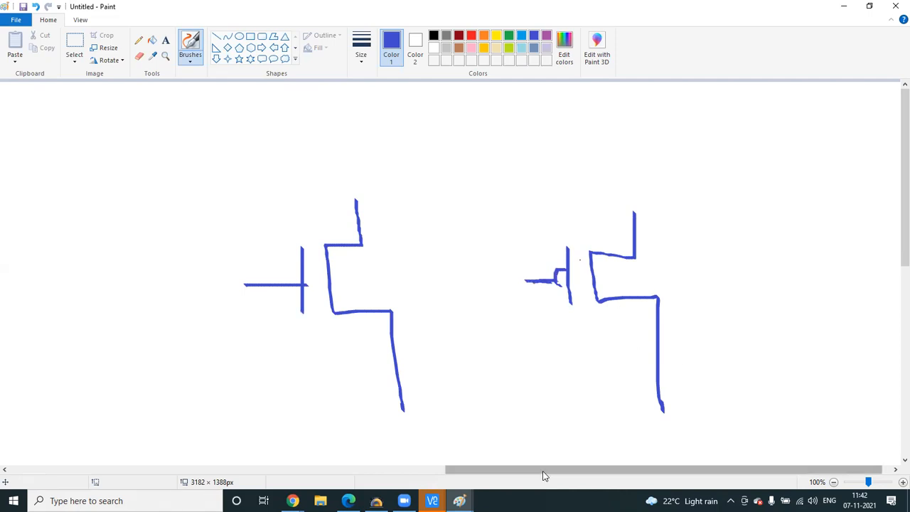
{"action": "left_click", "coordinate": [392, 468]}
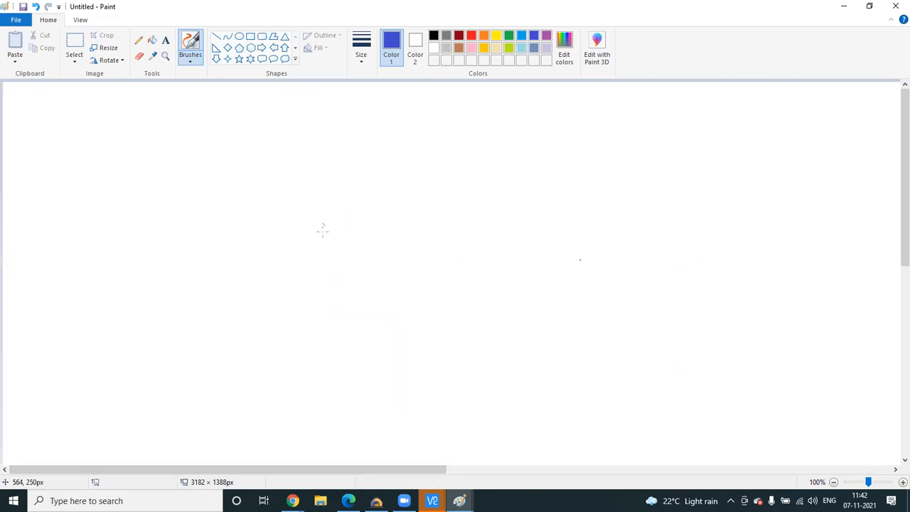
- Draw the first series circuit with a circled 5V source, wires and a 1V source
{"action": "mouse_move", "coordinate": [311, 241]}
{"action": "left_mouse_down"}
{"action": "mouse_move", "coordinate": [313, 262]}
{"action": "mouse_move", "coordinate": [327, 234]}
{"action": "mouse_move", "coordinate": [346, 234]}
{"action": "mouse_move", "coordinate": [285, 259]}
{"action": "mouse_move", "coordinate": [324, 195]}
{"action": "mouse_move", "coordinate": [321, 166]}
{"action": "mouse_move", "coordinate": [435, 171]}
{"action": "mouse_move", "coordinate": [459, 154]}
{"action": "mouse_move", "coordinate": [571, 170]}
{"action": "left_mouse_up"}
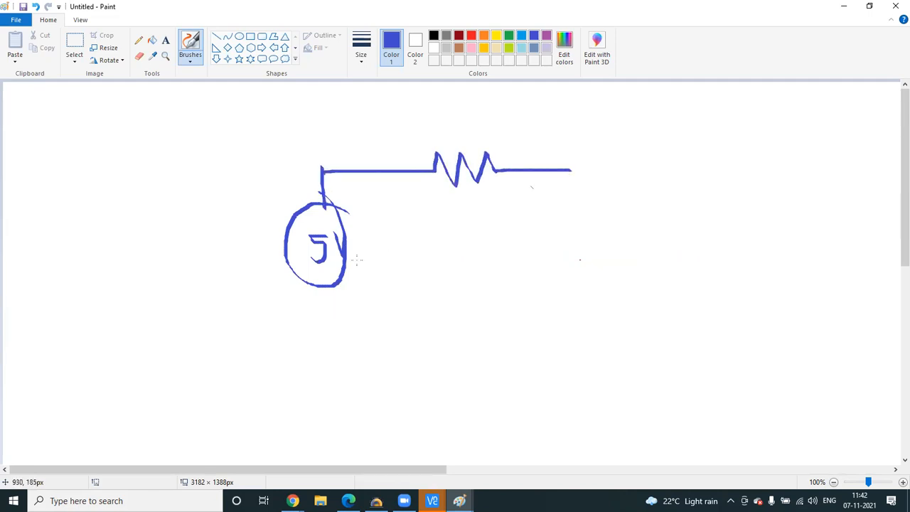
{"action": "mouse_move", "coordinate": [326, 279]}
{"action": "left_mouse_down"}
{"action": "mouse_move", "coordinate": [326, 322]}
{"action": "mouse_move", "coordinate": [587, 329]}
{"action": "left_mouse_up"}
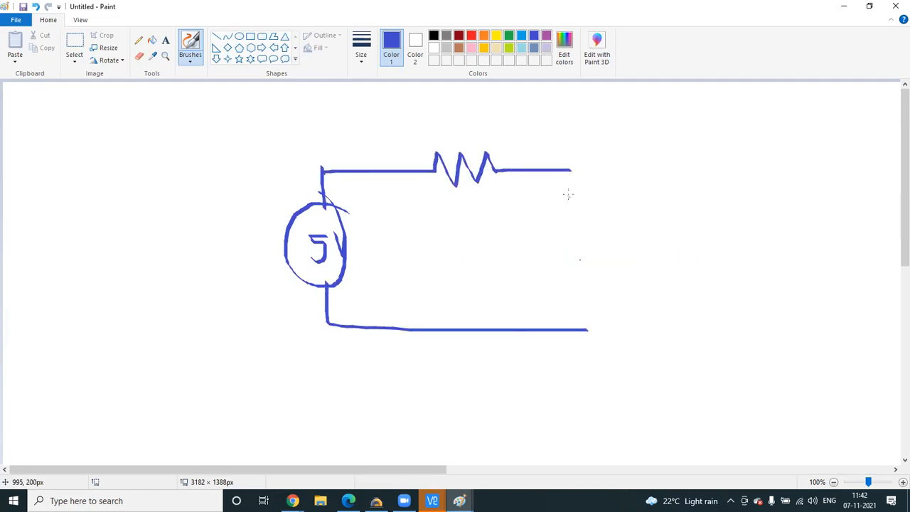
{"action": "mouse_move", "coordinate": [572, 170]}
{"action": "left_mouse_down"}
{"action": "mouse_move", "coordinate": [582, 287]}
{"action": "mouse_move", "coordinate": [579, 254]}
{"action": "mouse_move", "coordinate": [608, 280]}
{"action": "left_mouse_up"}
{"action": "mouse_move", "coordinate": [602, 259]}
{"action": "left_mouse_down"}
{"action": "mouse_move", "coordinate": [604, 267]}
{"action": "mouse_move", "coordinate": [609, 251]}
{"action": "mouse_move", "coordinate": [585, 308]}
{"action": "mouse_move", "coordinate": [606, 237]}
{"action": "left_mouse_up"}
{"action": "mouse_move", "coordinate": [591, 307]}
{"action": "left_mouse_down"}
{"action": "mouse_move", "coordinate": [593, 330]}
{"action": "mouse_move", "coordinate": [577, 330]}
{"action": "left_mouse_up"}
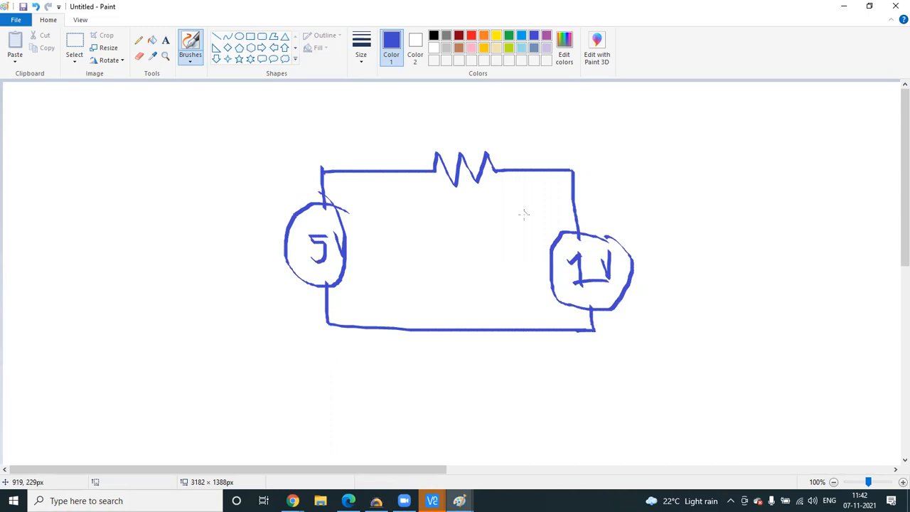
- Draw the second circuit with a resistor, a 5V source and a 6V source
{"action": "mouse_move", "coordinate": [674, 166]}
{"action": "left_mouse_down"}
{"action": "mouse_move", "coordinate": [714, 167]}
{"action": "mouse_move", "coordinate": [739, 184]}
{"action": "mouse_move", "coordinate": [833, 169]}
{"action": "mouse_move", "coordinate": [836, 205]}
{"action": "mouse_move", "coordinate": [812, 207]}
{"action": "mouse_move", "coordinate": [875, 235]}
{"action": "mouse_move", "coordinate": [832, 216]}
{"action": "mouse_move", "coordinate": [828, 258]}
{"action": "mouse_move", "coordinate": [821, 248]}
{"action": "left_mouse_up"}
{"action": "left_click_drag", "start_coordinate": [850, 228], "coordinate": [868, 226]}
{"action": "mouse_move", "coordinate": [674, 169]}
{"action": "left_mouse_down"}
{"action": "mouse_move", "coordinate": [675, 213]}
{"action": "mouse_move", "coordinate": [704, 249]}
{"action": "mouse_move", "coordinate": [693, 206]}
{"action": "mouse_move", "coordinate": [690, 238]}
{"action": "left_mouse_up"}
{"action": "mouse_move", "coordinate": [686, 214]}
{"action": "left_mouse_down"}
{"action": "mouse_move", "coordinate": [706, 218]}
{"action": "mouse_move", "coordinate": [712, 298]}
{"action": "mouse_move", "coordinate": [847, 297]}
{"action": "mouse_move", "coordinate": [851, 273]}
{"action": "left_mouse_up"}
{"action": "left_click_drag", "start_coordinate": [462, 100], "coordinate": [464, 136]}
- Label both resistors 1Ω, add arrow marks (undoing one), and check the 5V and 1V sources
{"action": "left_click_drag", "start_coordinate": [468, 129], "coordinate": [527, 130]}
{"action": "mouse_move", "coordinate": [713, 105]}
{"action": "left_mouse_down"}
{"action": "mouse_move", "coordinate": [714, 126]}
{"action": "mouse_move", "coordinate": [746, 119]}
{"action": "mouse_move", "coordinate": [828, 145]}
{"action": "left_mouse_up"}
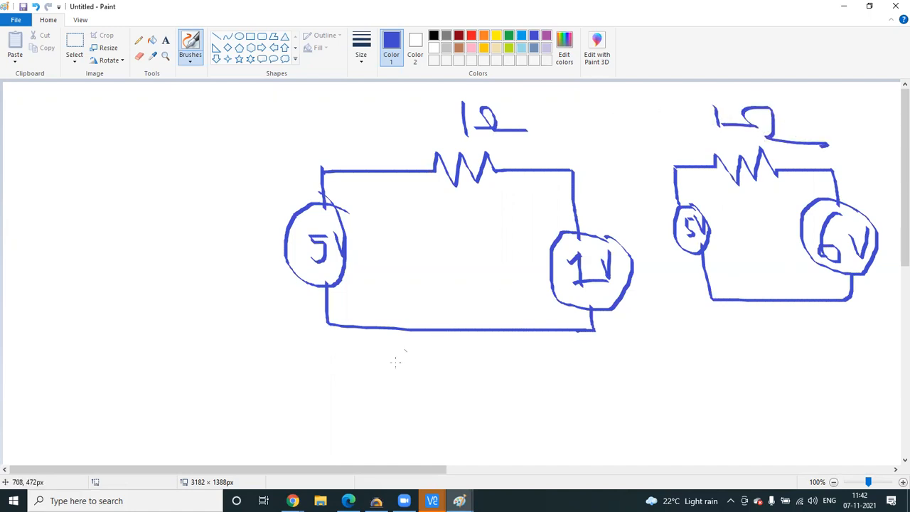
{"action": "mouse_move", "coordinate": [368, 154]}
{"action": "left_mouse_down"}
{"action": "mouse_move", "coordinate": [391, 179]}
{"action": "mouse_move", "coordinate": [373, 192]}
{"action": "left_mouse_up"}
{"action": "left_click_drag", "start_coordinate": [552, 151], "coordinate": [534, 168]}
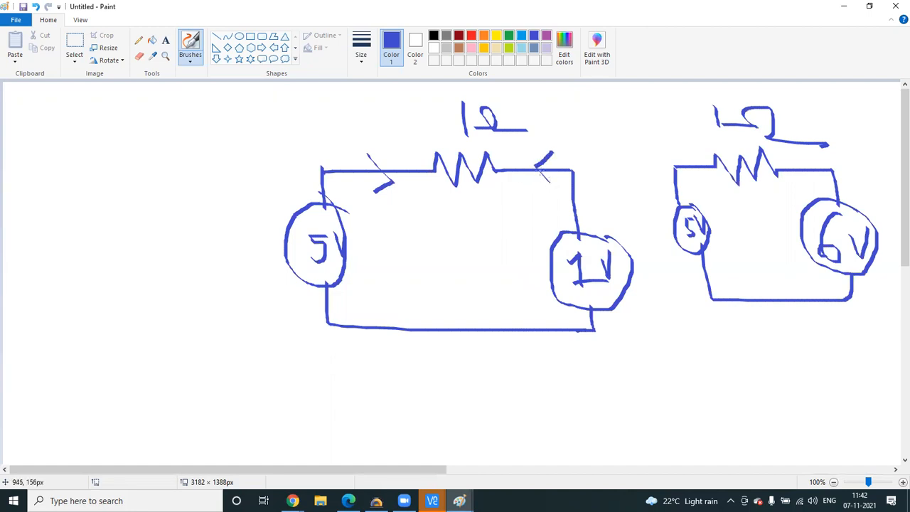
{"action": "key", "text": "ctrl+z"}
{"action": "mouse_move", "coordinate": [228, 286]}
{"action": "left_mouse_down"}
{"action": "mouse_move", "coordinate": [250, 294]}
{"action": "mouse_move", "coordinate": [259, 277]}
{"action": "left_mouse_up"}
{"action": "left_click_drag", "start_coordinate": [627, 307], "coordinate": [642, 306]}
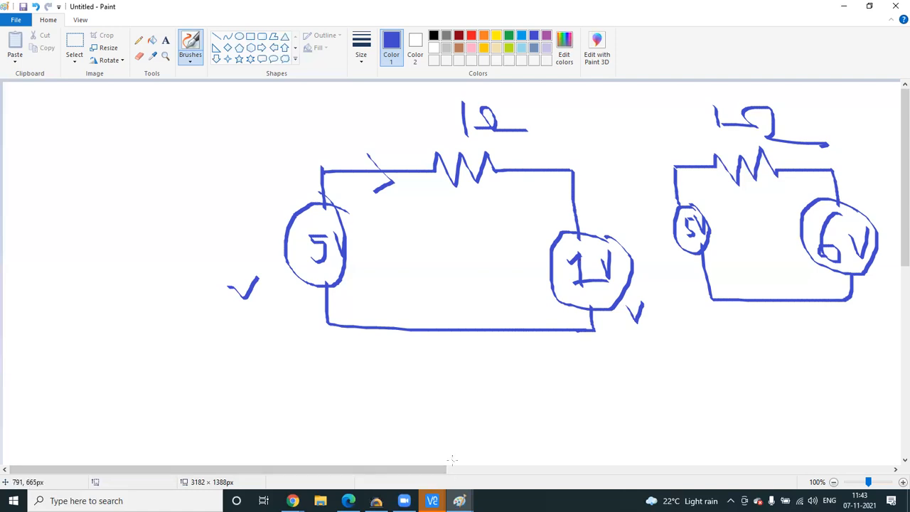
- Draw a rectangular selection around both circuits
{"action": "left_click", "coordinate": [76, 60]}
{"action": "left_click", "coordinate": [107, 89]}
{"action": "mouse_move", "coordinate": [201, 89]}
{"action": "left_mouse_down"}
{"action": "mouse_move", "coordinate": [558, 335]}
{"action": "mouse_move", "coordinate": [879, 367]}
{"action": "left_mouse_up"}
- Erase the selected circuits and draw a transistor outline with its gate plate
{"action": "key", "text": "Delete"}
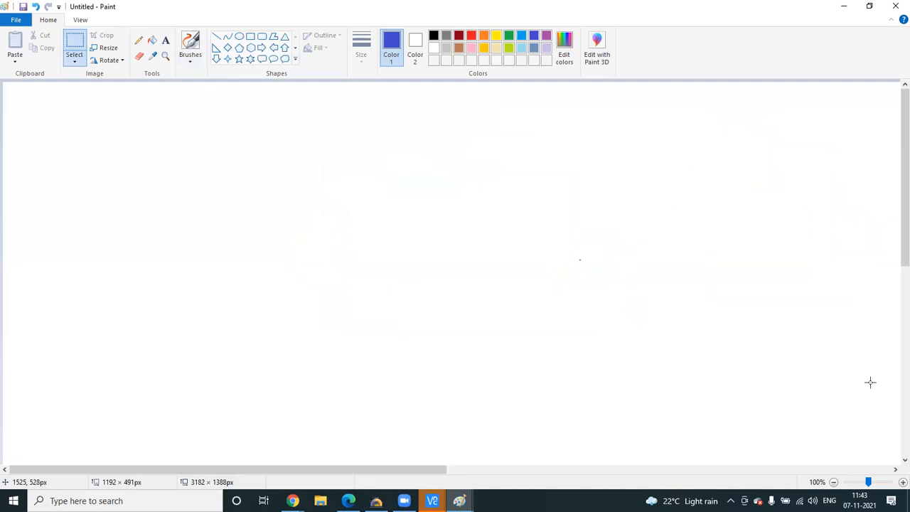
{"action": "left_click", "coordinate": [191, 60]}
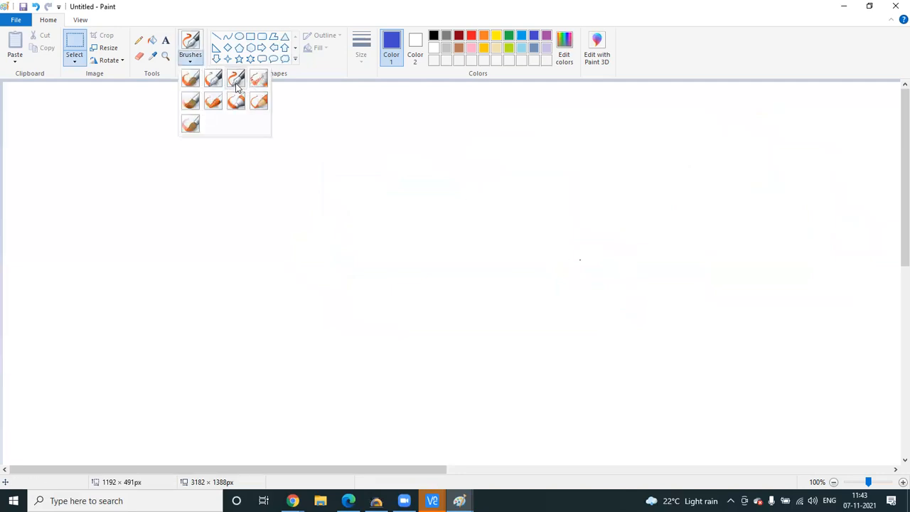
{"action": "left_click", "coordinate": [235, 78]}
{"action": "mouse_move", "coordinate": [423, 186]}
{"action": "left_mouse_down"}
{"action": "mouse_move", "coordinate": [428, 226]}
{"action": "mouse_move", "coordinate": [389, 224]}
{"action": "left_mouse_up"}
{"action": "mouse_move", "coordinate": [393, 263]}
{"action": "left_mouse_down"}
{"action": "mouse_move", "coordinate": [450, 258]}
{"action": "mouse_move", "coordinate": [454, 307]}
{"action": "left_mouse_up"}
{"action": "left_click_drag", "start_coordinate": [373, 216], "coordinate": [376, 260]}
- Label the terminals D and S, add the gate input line, and undo a stray mark
{"action": "left_click_drag", "start_coordinate": [444, 182], "coordinate": [448, 203]}
{"action": "left_click_drag", "start_coordinate": [484, 280], "coordinate": [467, 305]}
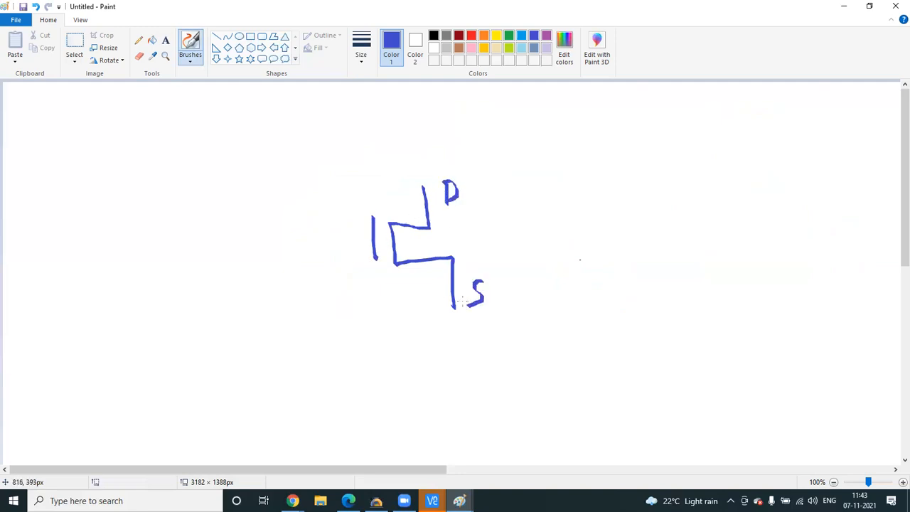
{"action": "left_click_drag", "start_coordinate": [339, 236], "coordinate": [373, 236]}
{"action": "left_click_drag", "start_coordinate": [423, 182], "coordinate": [426, 206]}
{"action": "left_click_drag", "start_coordinate": [476, 188], "coordinate": [491, 182]}
{"action": "key", "text": "ctrl+z"}
{"action": "key", "text": "ctrl+z"}
{"action": "key", "text": "ctrl+z"}
{"action": "key", "text": "ctrl+z"}
{"action": "key", "text": "ctrl+z"}
{"action": "key", "text": "ctrl+z"}
{"action": "key", "text": "ctrl+z"}
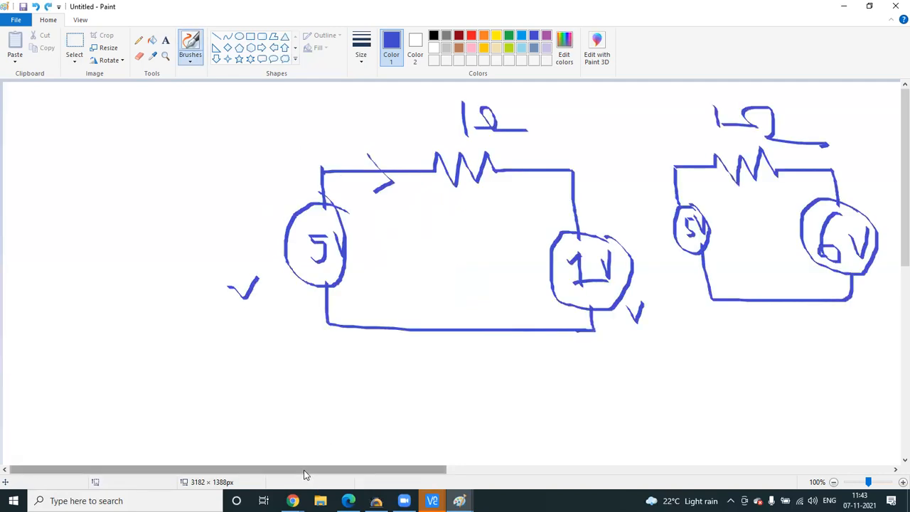
- Select and delete the transistor sketches on the right part of the canvas
{"action": "left_click", "coordinate": [455, 471]}
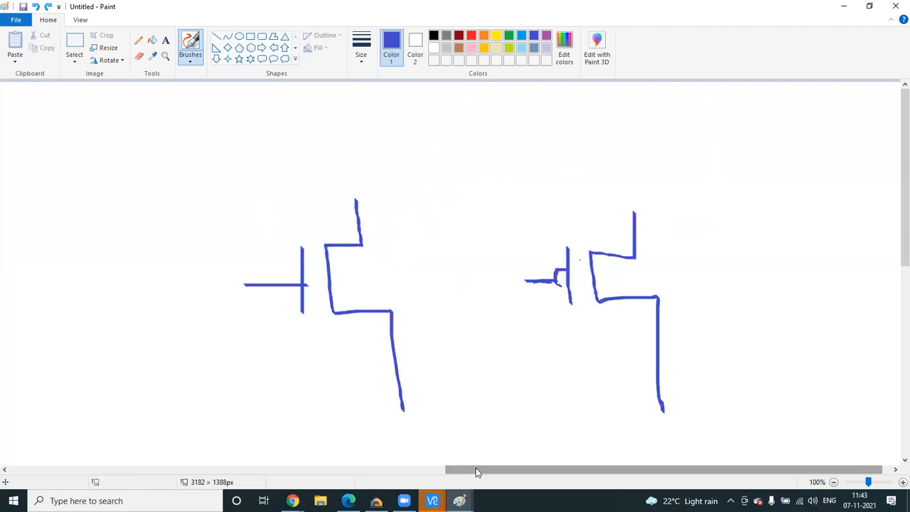
{"action": "left_click", "coordinate": [74, 61]}
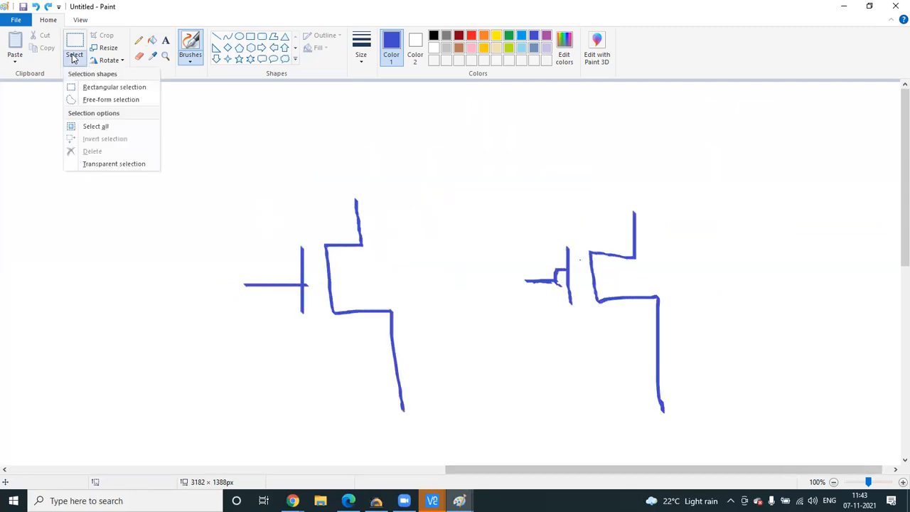
{"action": "left_click", "coordinate": [106, 87]}
{"action": "left_click_drag", "start_coordinate": [209, 148], "coordinate": [330, 378]}
{"action": "left_click_drag", "start_coordinate": [578, 429], "coordinate": [736, 438]}
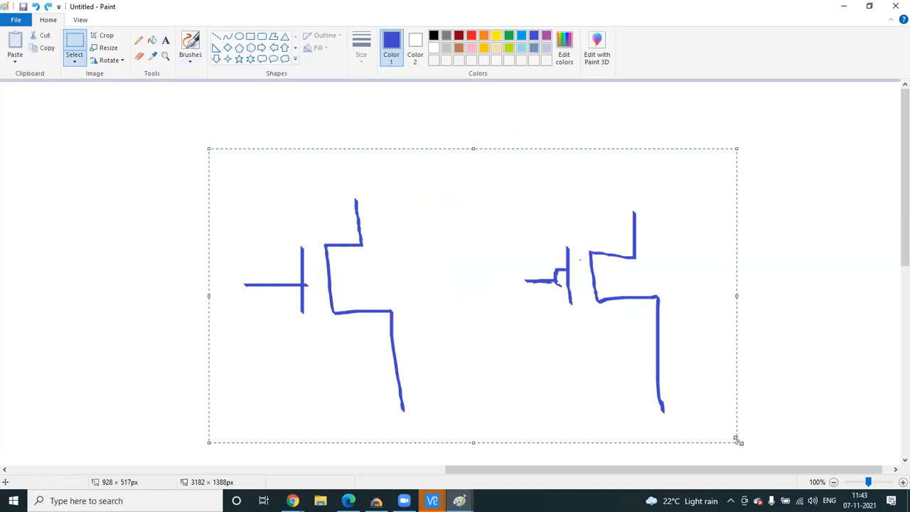
{"action": "key", "text": "Delete"}
- Draw the CMOS inverter: stacked PMOS/NMOS, joined gates, supply and ground rails, input and output lines
{"action": "left_click", "coordinate": [190, 58]}
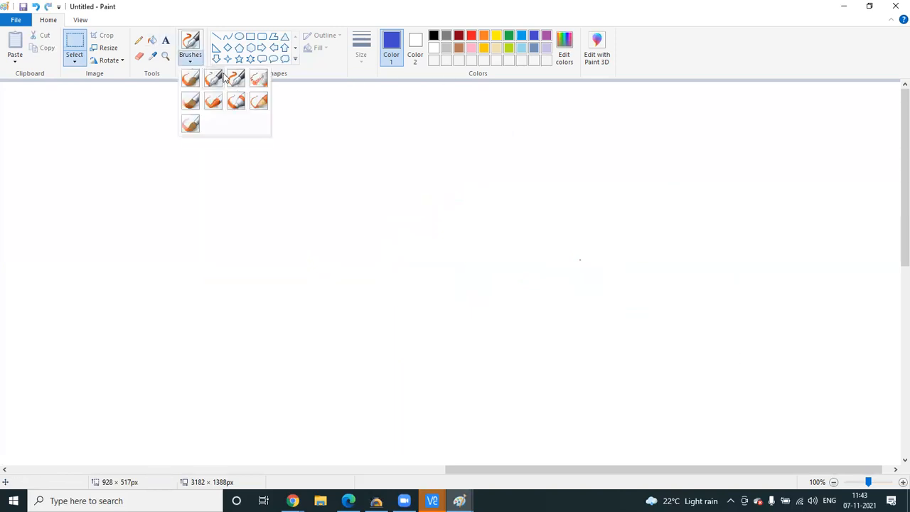
{"action": "left_click", "coordinate": [216, 77]}
{"action": "mouse_move", "coordinate": [496, 178]}
{"action": "left_mouse_down"}
{"action": "mouse_move", "coordinate": [480, 245]}
{"action": "mouse_move", "coordinate": [510, 246]}
{"action": "mouse_move", "coordinate": [521, 284]}
{"action": "mouse_move", "coordinate": [494, 284]}
{"action": "mouse_move", "coordinate": [498, 310]}
{"action": "mouse_move", "coordinate": [524, 307]}
{"action": "mouse_move", "coordinate": [539, 358]}
{"action": "left_mouse_up"}
{"action": "mouse_move", "coordinate": [462, 206]}
{"action": "left_mouse_down"}
{"action": "mouse_move", "coordinate": [473, 243]}
{"action": "mouse_move", "coordinate": [451, 224]}
{"action": "mouse_move", "coordinate": [465, 236]}
{"action": "left_mouse_up"}
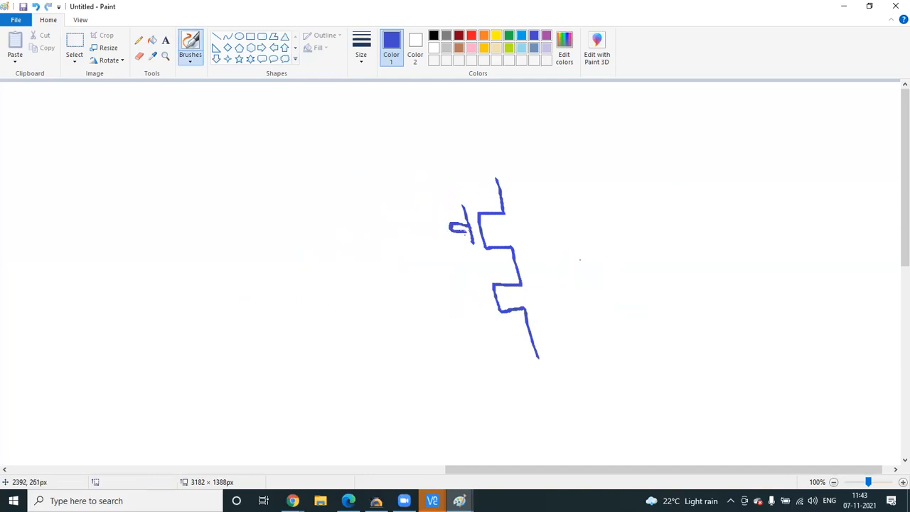
{"action": "left_click_drag", "start_coordinate": [474, 280], "coordinate": [478, 311]}
{"action": "mouse_move", "coordinate": [451, 233]}
{"action": "left_mouse_down"}
{"action": "mouse_move", "coordinate": [440, 230]}
{"action": "mouse_move", "coordinate": [444, 288]}
{"action": "mouse_move", "coordinate": [483, 296]}
{"action": "left_mouse_up"}
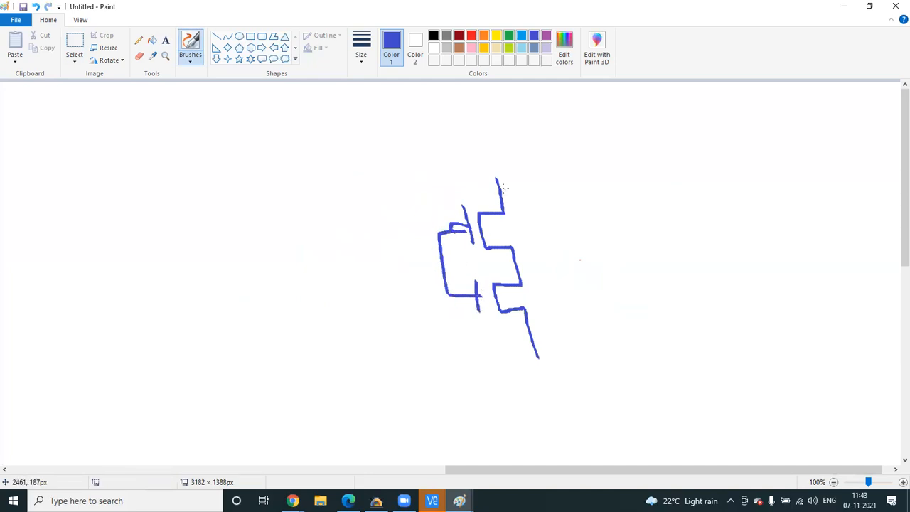
{"action": "left_click_drag", "start_coordinate": [416, 180], "coordinate": [629, 180]}
{"action": "left_click_drag", "start_coordinate": [480, 354], "coordinate": [683, 355]}
{"action": "left_click_drag", "start_coordinate": [517, 264], "coordinate": [561, 265]}
{"action": "left_click_drag", "start_coordinate": [408, 269], "coordinate": [439, 270]}
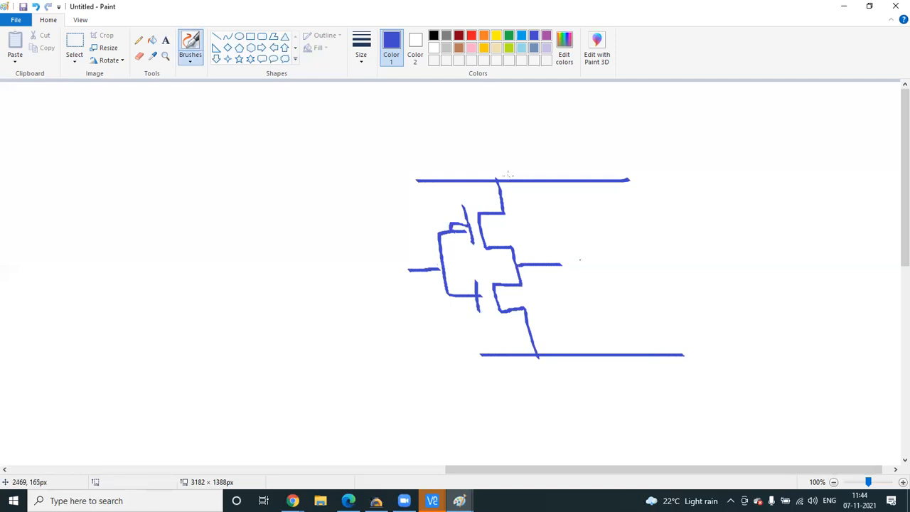
- Label the inverter with S marks, current arrows, VDD, Vout and 0V
{"action": "mouse_move", "coordinate": [518, 196]}
{"action": "left_mouse_down"}
{"action": "mouse_move", "coordinate": [508, 197]}
{"action": "mouse_move", "coordinate": [516, 204]}
{"action": "mouse_move", "coordinate": [508, 210]}
{"action": "mouse_move", "coordinate": [521, 250]}
{"action": "mouse_move", "coordinate": [532, 241]}
{"action": "mouse_move", "coordinate": [522, 249]}
{"action": "mouse_move", "coordinate": [537, 331]}
{"action": "left_mouse_up"}
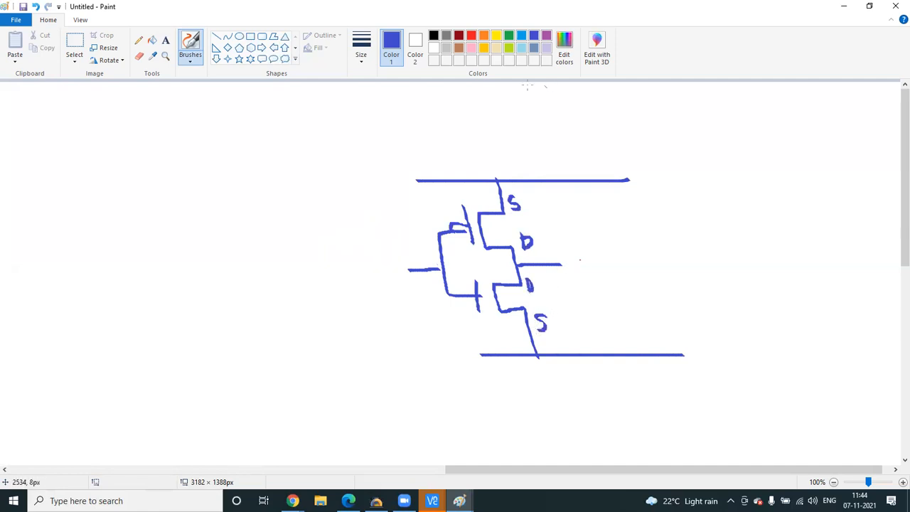
{"action": "left_click_drag", "start_coordinate": [486, 187], "coordinate": [507, 199]}
{"action": "mouse_move", "coordinate": [630, 169]}
{"action": "left_mouse_down"}
{"action": "mouse_move", "coordinate": [634, 178]}
{"action": "mouse_move", "coordinate": [642, 168]}
{"action": "mouse_move", "coordinate": [642, 190]}
{"action": "mouse_move", "coordinate": [649, 181]}
{"action": "mouse_move", "coordinate": [643, 190]}
{"action": "mouse_move", "coordinate": [660, 189]}
{"action": "left_mouse_up"}
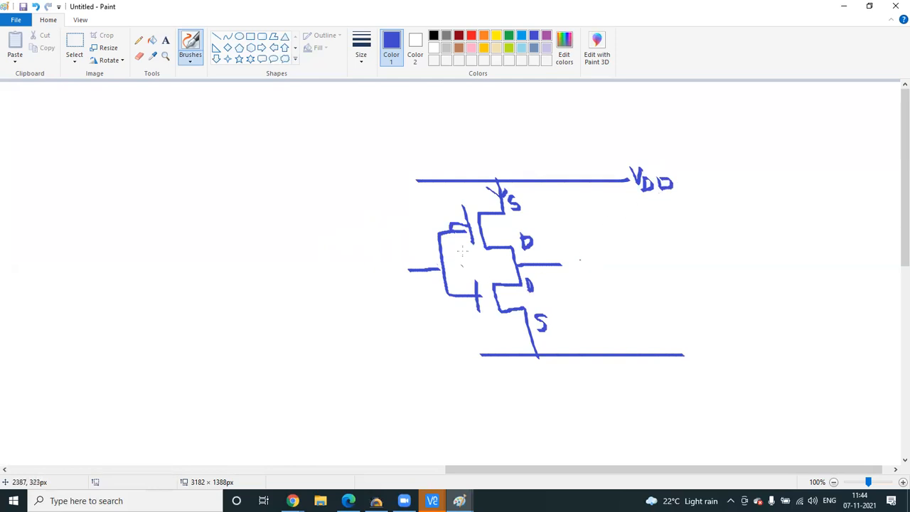
{"action": "mouse_move", "coordinate": [527, 203]}
{"action": "left_mouse_down"}
{"action": "mouse_move", "coordinate": [534, 208]}
{"action": "mouse_move", "coordinate": [547, 176]}
{"action": "left_mouse_up"}
{"action": "mouse_move", "coordinate": [511, 214]}
{"action": "left_mouse_down"}
{"action": "mouse_move", "coordinate": [516, 243]}
{"action": "mouse_move", "coordinate": [520, 229]}
{"action": "left_mouse_up"}
{"action": "mouse_move", "coordinate": [542, 285]}
{"action": "left_mouse_down"}
{"action": "mouse_move", "coordinate": [545, 317]}
{"action": "mouse_move", "coordinate": [558, 309]}
{"action": "left_mouse_up"}
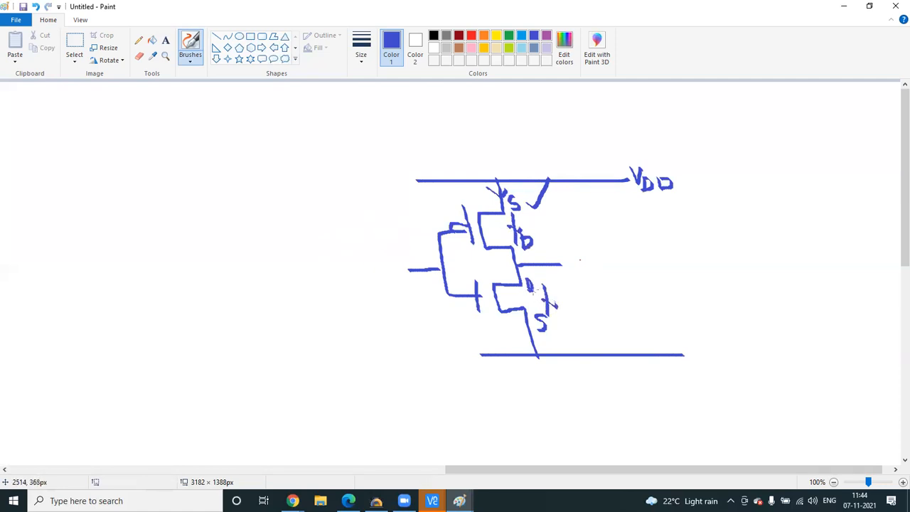
{"action": "mouse_move", "coordinate": [568, 255]}
{"action": "left_mouse_down"}
{"action": "mouse_move", "coordinate": [584, 251]}
{"action": "mouse_move", "coordinate": [594, 271]}
{"action": "mouse_move", "coordinate": [633, 279]}
{"action": "left_mouse_up"}
{"action": "left_click_drag", "start_coordinate": [687, 247], "coordinate": [704, 273]}
{"action": "left_click_drag", "start_coordinate": [614, 374], "coordinate": [636, 375]}
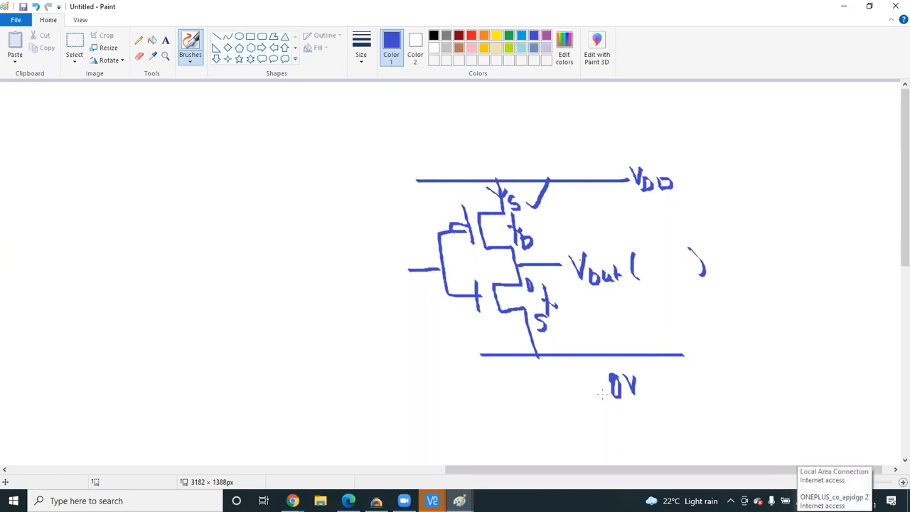
- Scroll left, Select all, and delete everything on the canvas
{"action": "left_click", "coordinate": [277, 469]}
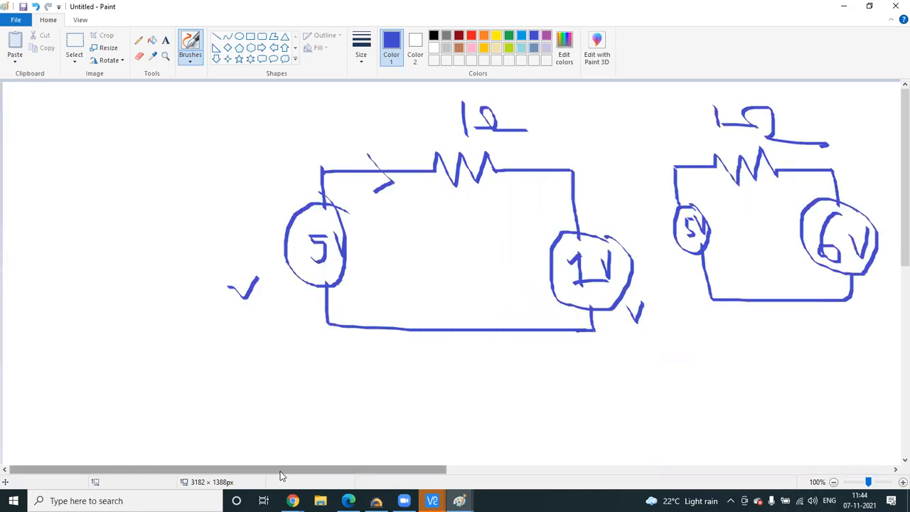
{"action": "left_click", "coordinate": [72, 63]}
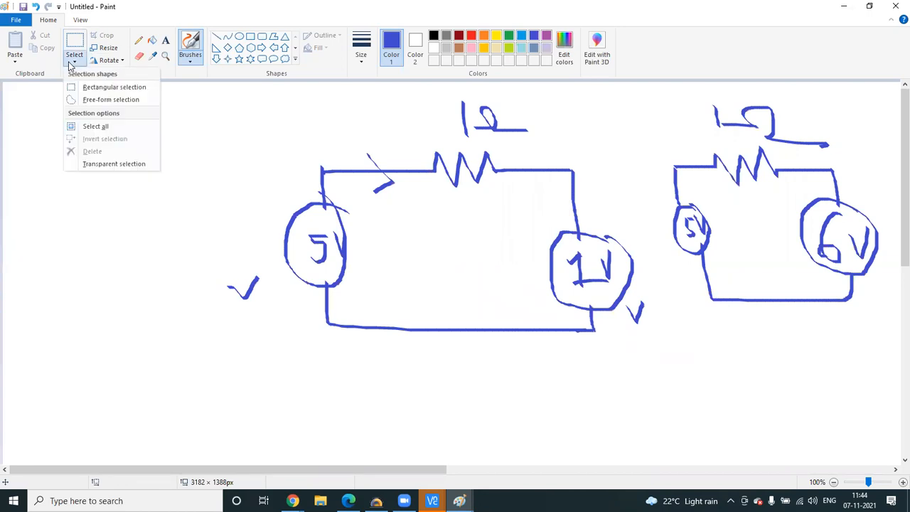
{"action": "left_click", "coordinate": [92, 126]}
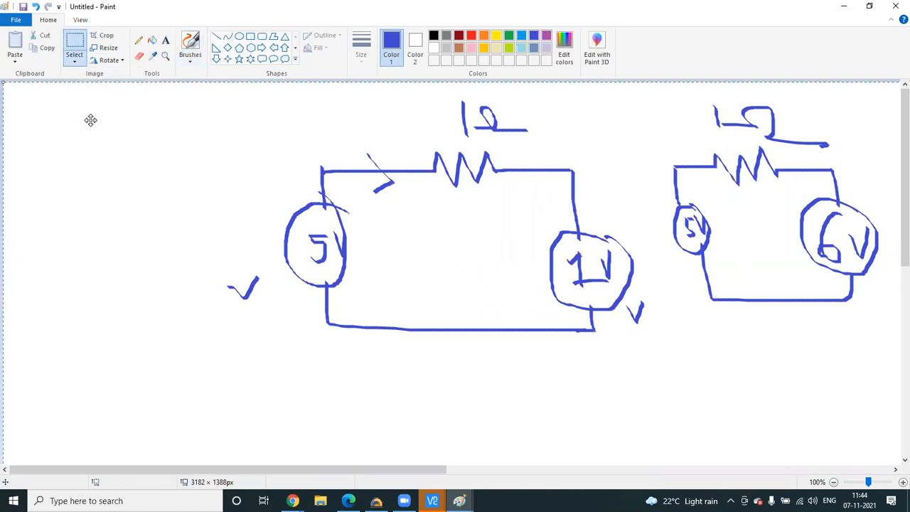
{"action": "key", "text": "Delete"}
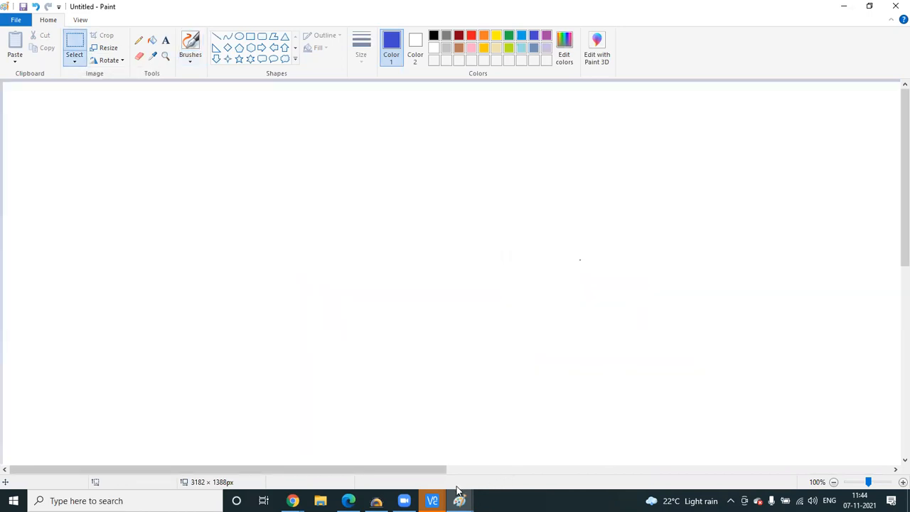
- Switch to the 192.168.1.200:2 session and remove the mistyped 'toso' from the prompt
{"action": "mouse_move", "coordinate": [432, 501]}
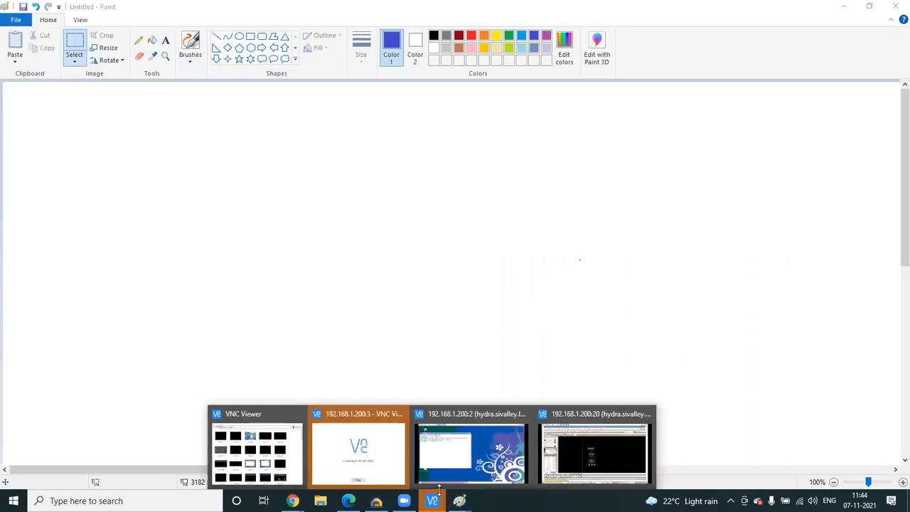
{"action": "left_click", "coordinate": [472, 466]}
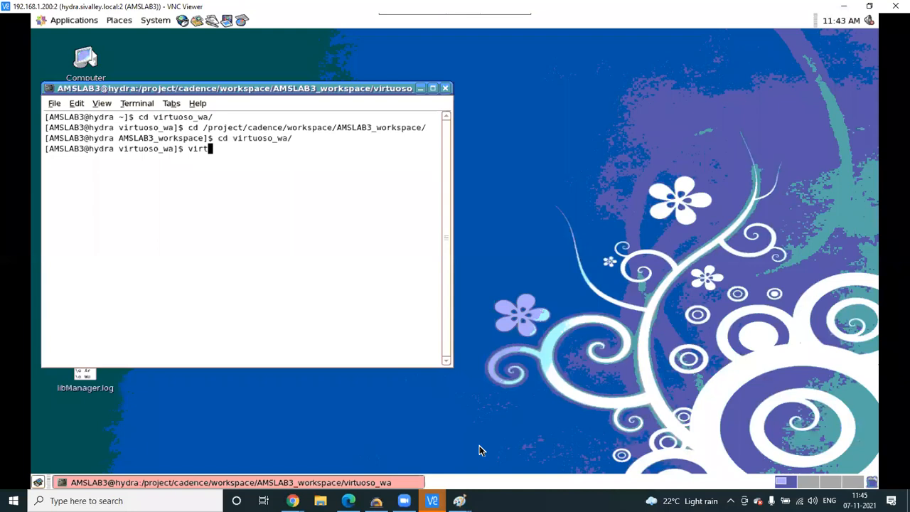
{"action": "type", "text": "toso"}
{"action": "key", "text": "BackSpace"}
{"action": "key", "text": "BackSpace"}
{"action": "key", "text": "BackSpace"}
{"action": "key", "text": "BackSpace"}
{"action": "key", "text": "BackSpace"}
- Edit a recalled command into 'virtuoso &' and run it to start Virtuoso in the background
{"action": "key", "text": "Up"}
{"action": "key", "text": "Up"}
{"action": "key", "text": "Up"}
{"action": "key", "text": "Up"}
{"action": "key", "text": "Up"}
{"action": "key", "text": "Up"}
{"action": "key", "text": "Up"}
{"action": "key", "text": "Up"}
{"action": "key", "text": "Up"}
{"action": "key", "text": "Up"}
{"action": "key", "text": "Up"}
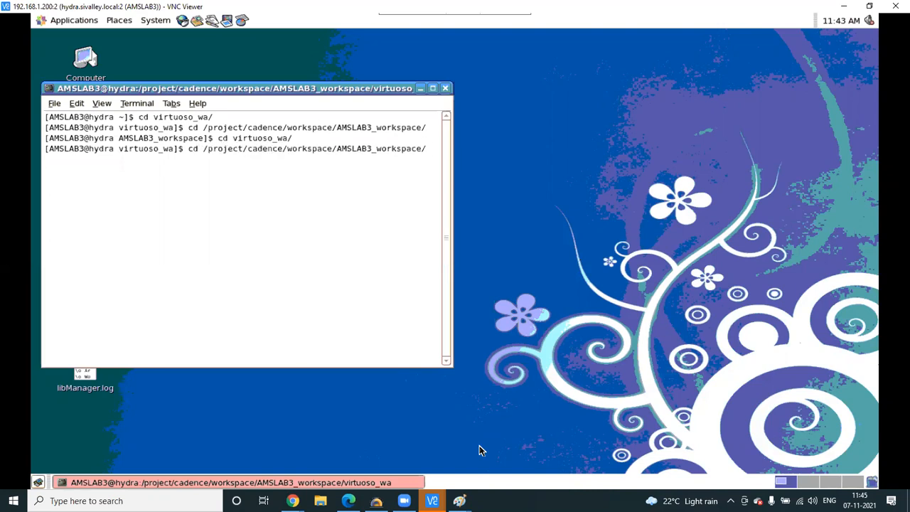
{"action": "key", "text": "BackSpace"}
{"action": "key", "text": "BackSpace"}
{"action": "key", "text": "BackSpace"}
{"action": "key", "text": "BackSpace"}
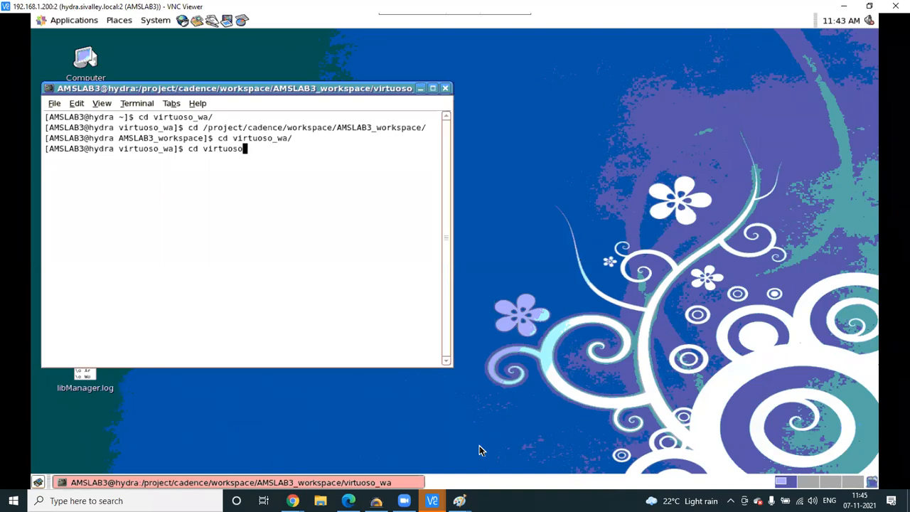
{"action": "key", "text": "Left"}
{"action": "key", "text": "Left"}
{"action": "key", "text": "Left"}
{"action": "key", "text": "Left"}
{"action": "key", "text": "Left"}
{"action": "key", "text": "Left"}
{"action": "key", "text": "Left"}
{"action": "key", "text": "Left"}
{"action": "key", "text": "Left"}
{"action": "key", "text": "Left"}
{"action": "key", "text": "Left"}
{"action": "key", "text": "Right"}
{"action": "key", "text": "Right"}
{"action": "key", "text": "Right"}
{"action": "key", "text": "BackSpace"}
{"action": "key", "text": "BackSpace"}
{"action": "key", "text": "BackSpace"}
{"action": "key", "text": "Right"}
{"action": "key", "text": "Right"}
{"action": "key", "text": "Right"}
{"action": "key", "text": "Right"}
{"action": "key", "text": "Right"}
{"action": "key", "text": "Right"}
{"action": "key", "text": "Right"}
{"action": "key", "text": "Right"}
{"action": "type", "text": "&"}
{"action": "key", "text": "Return"}
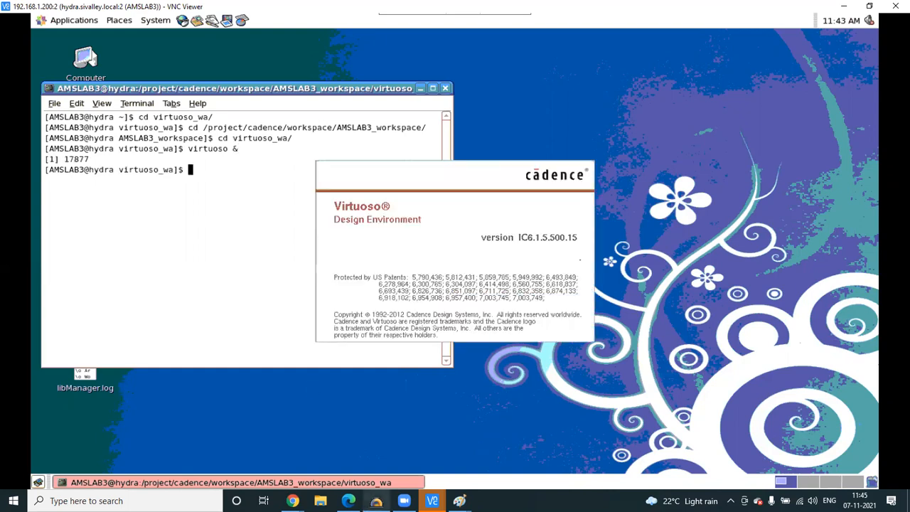
{"action": "mouse_move", "coordinate": [376, 501]}
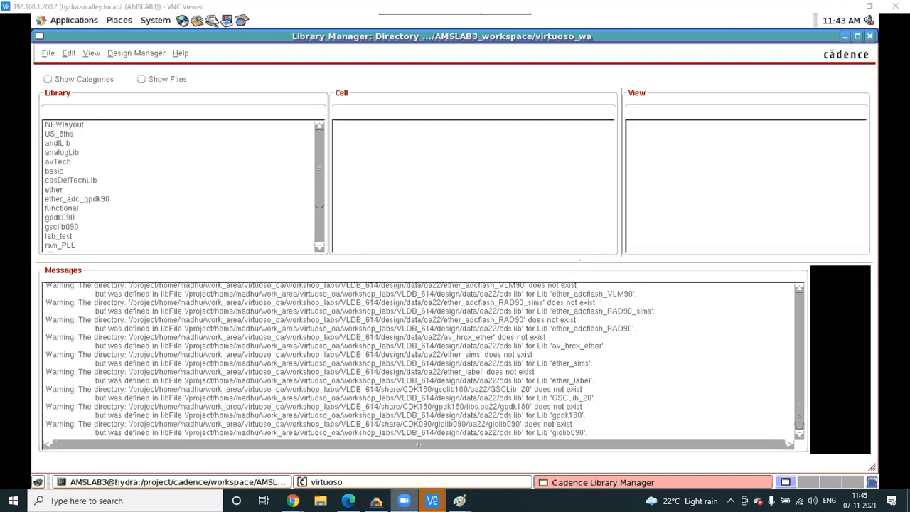
- Change the VNC Viewer address to 192.168.1.200:62 and connect
{"action": "mouse_move", "coordinate": [432, 501]}
{"action": "left_click", "coordinate": [280, 460]}
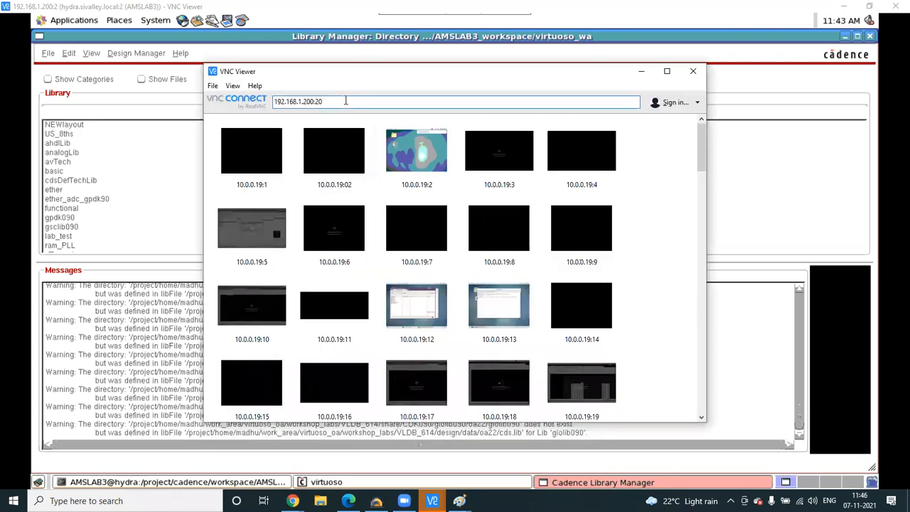
{"action": "key", "text": "BackSpace"}
{"action": "key", "text": "BackSpace"}
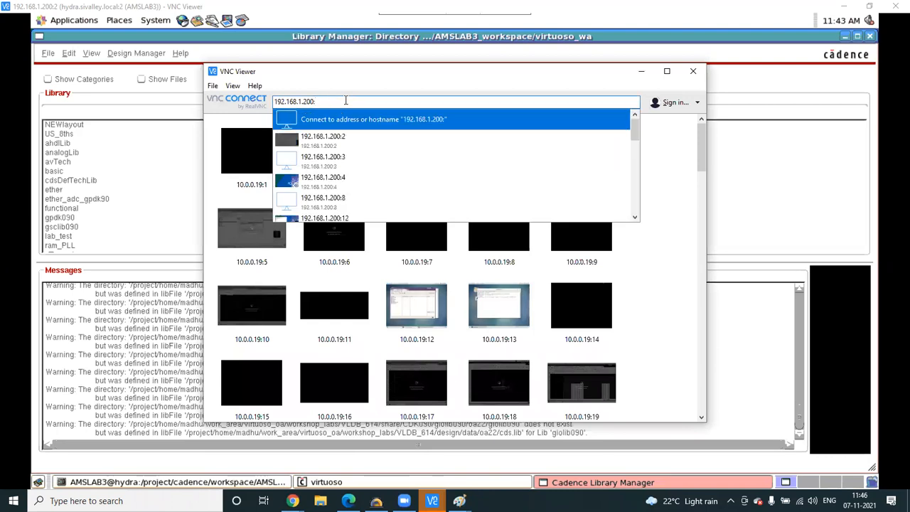
{"action": "type", "text": "62"}
{"action": "key", "text": "Return"}
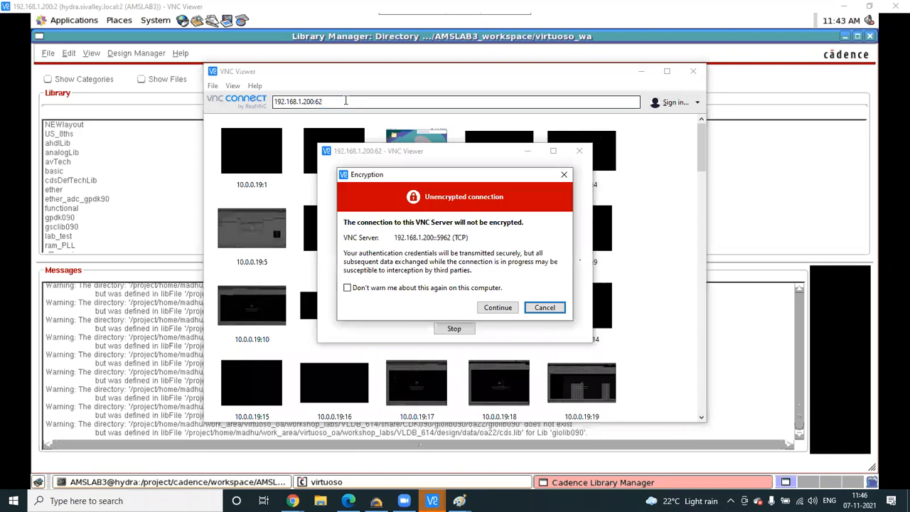
- Accept the unencrypted connection warning and submit the session password
{"action": "left_click", "coordinate": [497, 307]}
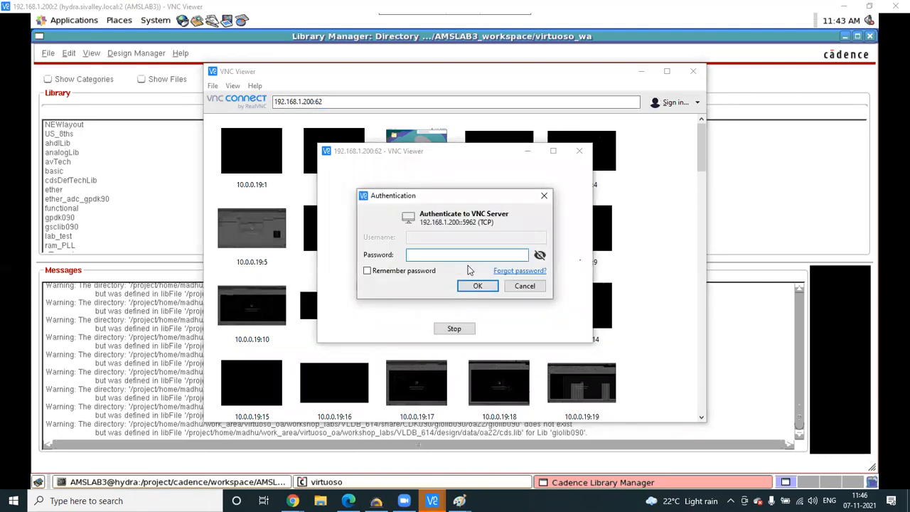
{"action": "type", "text": "••••••"}
{"action": "key", "text": "Return"}
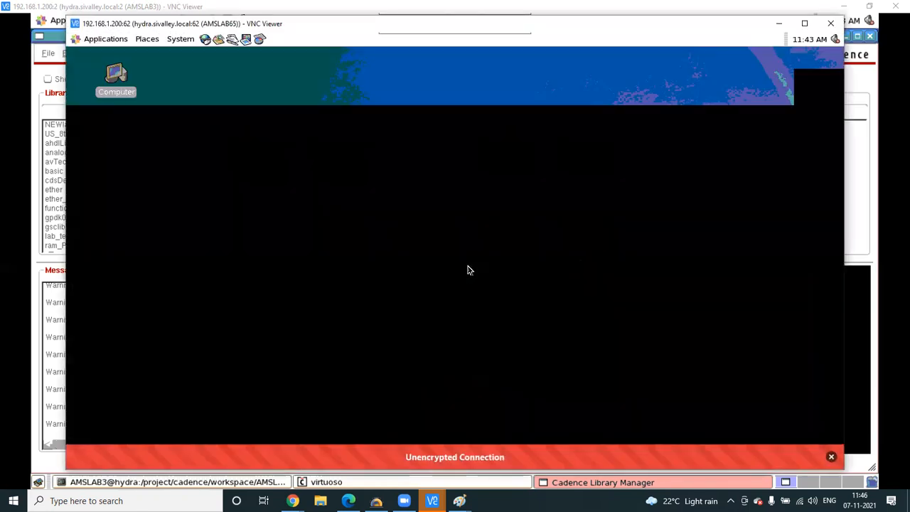
- Maximize the VNC viewer, close the remote Computer window and start a new desktop terminal
{"action": "left_click", "coordinate": [803, 23]}
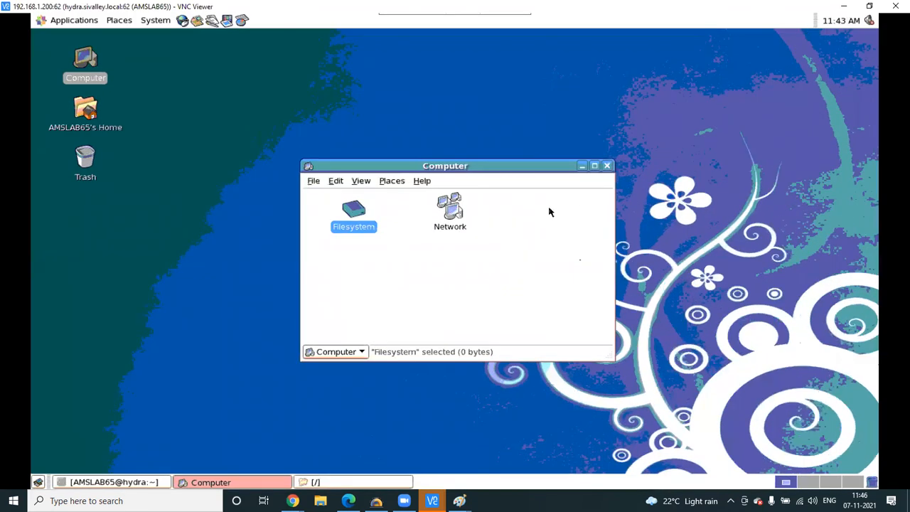
{"action": "left_click", "coordinate": [606, 166]}
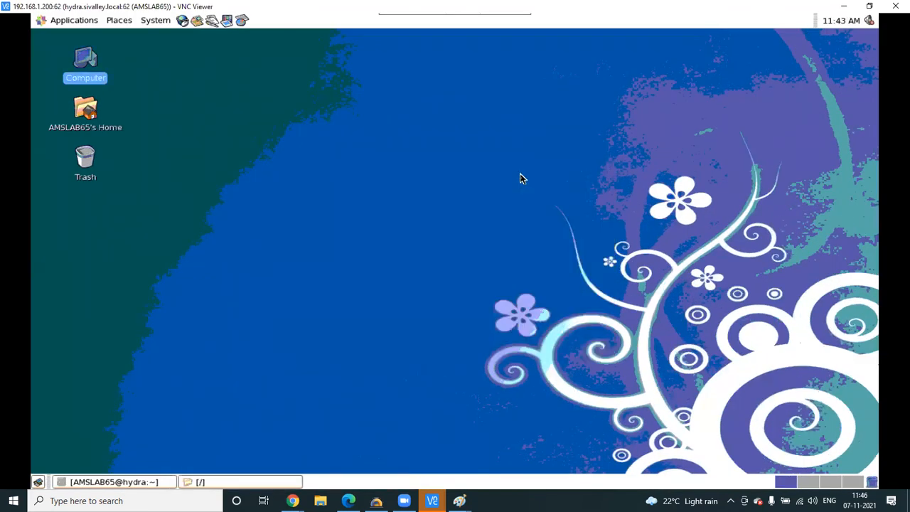
{"action": "right_click", "coordinate": [429, 176]}
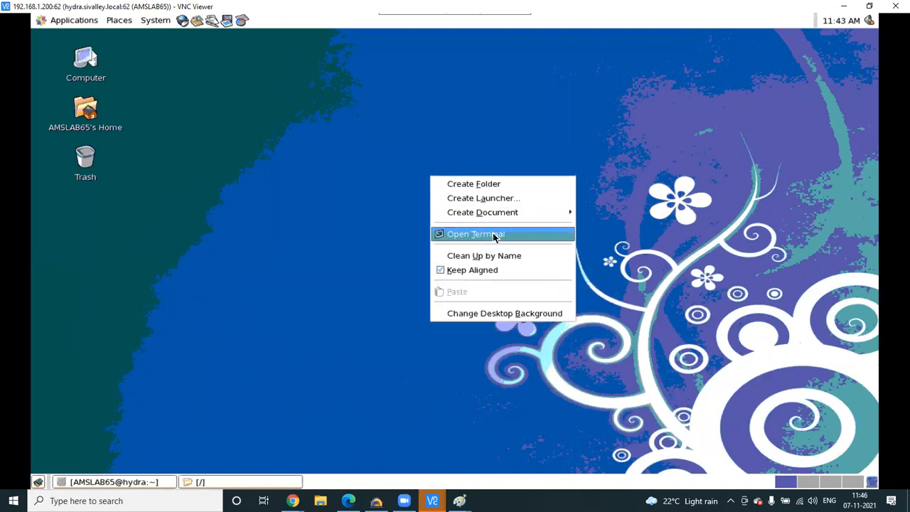
{"action": "left_click", "coordinate": [493, 234]}
- Recall the workspace cd command from history, insert 65 into the folder name, and run it
{"action": "type", "text": "exit"}
{"action": "key", "text": "Up"}
{"action": "key", "text": "Up"}
{"action": "key", "text": "Down"}
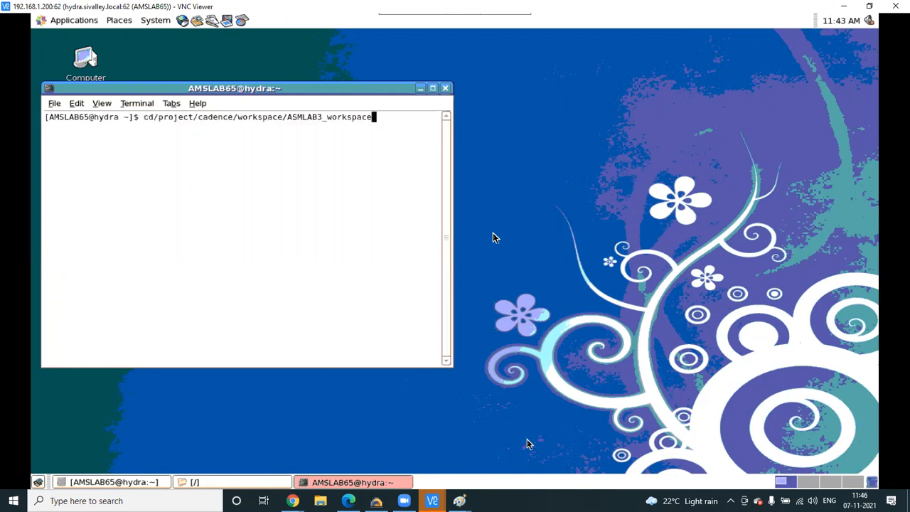
{"action": "key", "text": "Left"}
{"action": "key", "text": "Left"}
{"action": "key", "text": "Left"}
{"action": "key", "text": "Left"}
{"action": "key", "text": "Left"}
{"action": "key", "text": "Left"}
{"action": "key", "text": "Left"}
{"action": "key", "text": "Left"}
{"action": "key", "text": "Left"}
{"action": "key", "text": "Left"}
{"action": "type", "text": "65"}
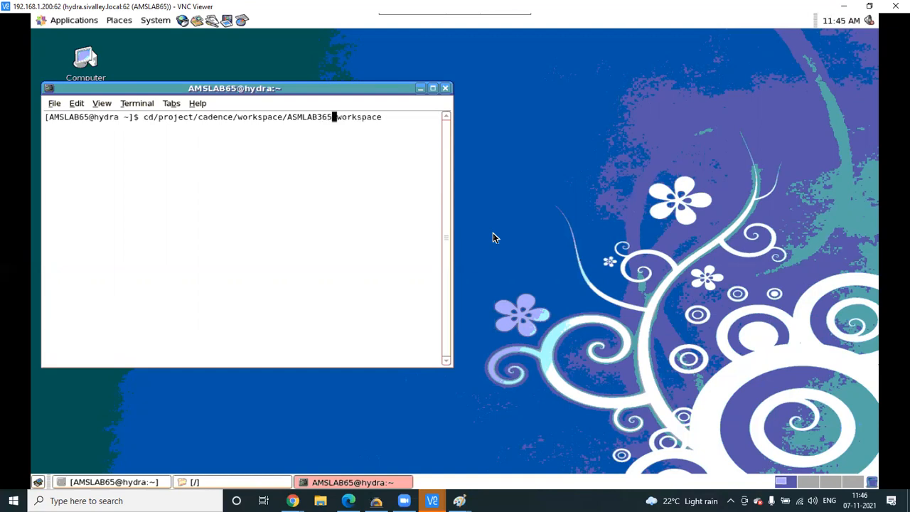
{"action": "key", "text": "Return"}
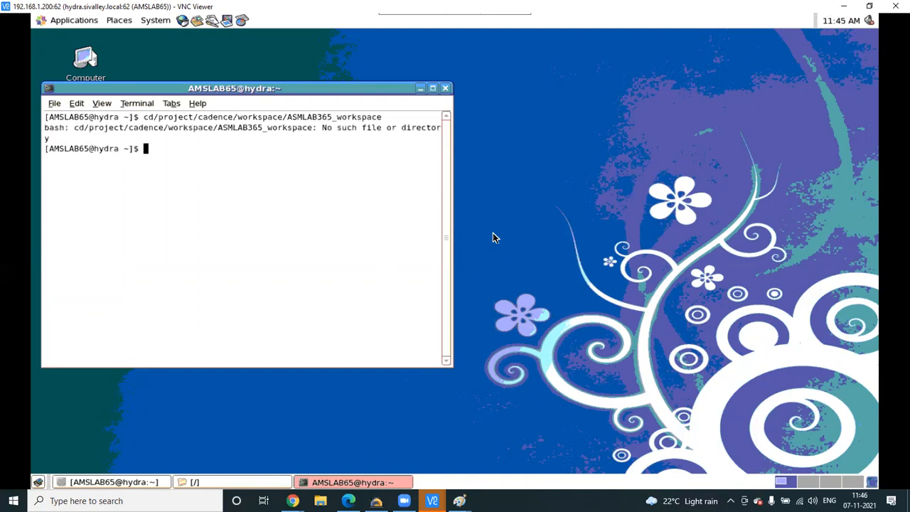
{"action": "key", "text": "Up"}
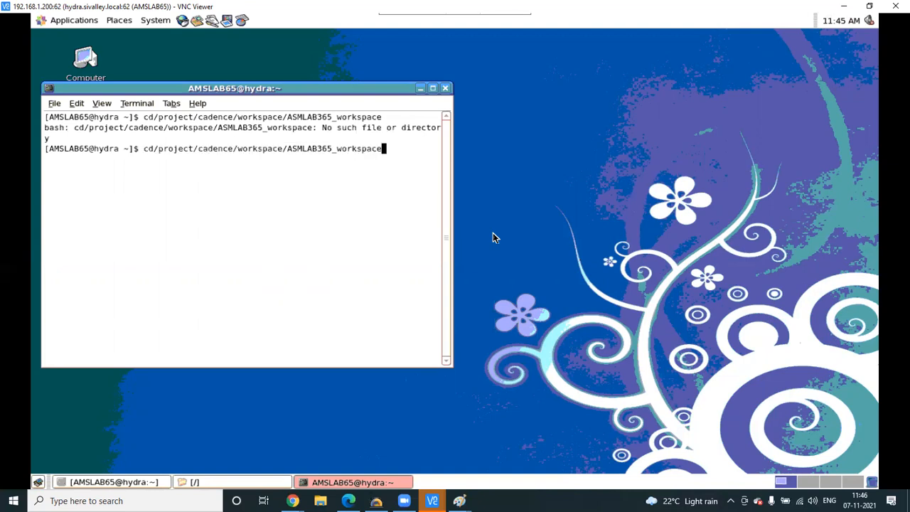
{"action": "key", "text": "Left"}
{"action": "key", "text": "Left"}
{"action": "key", "text": "Left"}
{"action": "key", "text": "Left"}
{"action": "key", "text": "Left"}
{"action": "key", "text": "Left"}
{"action": "key", "text": "Left"}
{"action": "key", "text": "Left"}
{"action": "key", "text": "Left"}
{"action": "key", "text": "Left"}
{"action": "key", "text": "Left"}
{"action": "key", "text": "Left"}
{"action": "key", "text": "Left"}
{"action": "key", "text": "Left"}
{"action": "key", "text": "Left"}
{"action": "key", "text": "Left"}
{"action": "key", "text": "Left"}
{"action": "key", "text": "Left"}
{"action": "key", "text": "Left"}
{"action": "key", "text": "Left"}
{"action": "key", "text": "Left"}
{"action": "key", "text": "Left"}
{"action": "key", "text": "Left"}
{"action": "key", "text": "Left"}
{"action": "key", "text": "Left"}
{"action": "key", "text": "Left"}
{"action": "key", "text": "Left"}
{"action": "key", "text": "Left"}
{"action": "key", "text": "Left"}
{"action": "key", "text": "Left"}
{"action": "key", "text": "Left"}
{"action": "key", "text": "Left"}
{"action": "key", "text": "Return"}
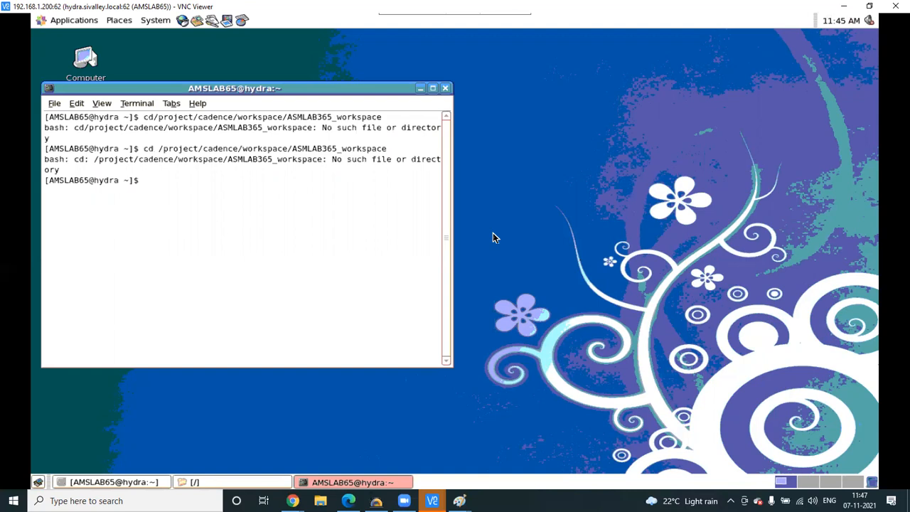
- Fix the recalled cd command by removing the extra 3 and adding a space after cd, then rerun it
{"action": "key", "text": "Up"}
{"action": "key", "text": "Up"}
{"action": "key", "text": "Up"}
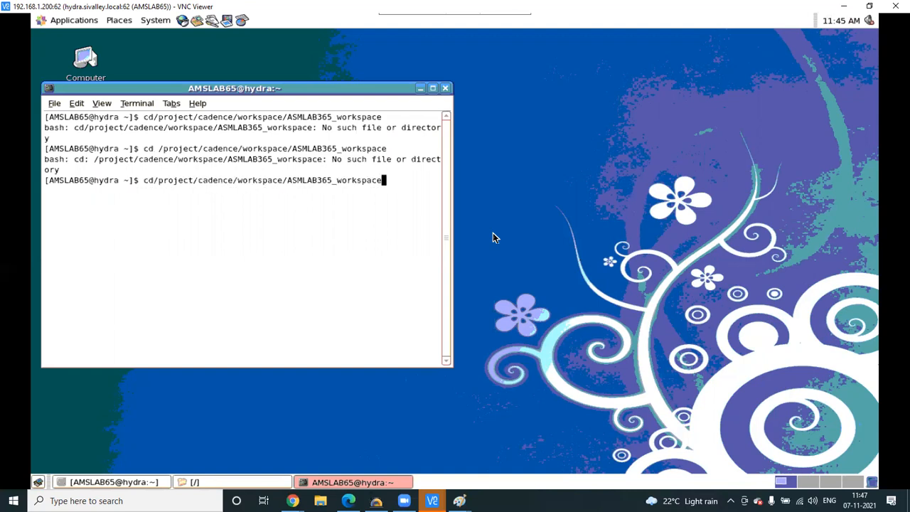
{"action": "key", "text": "Up"}
{"action": "key", "text": "Up"}
{"action": "key", "text": "Down"}
{"action": "key", "text": "Up"}
{"action": "key", "text": "Down"}
{"action": "key", "text": "Down"}
{"action": "key", "text": "Up"}
{"action": "key", "text": "Up"}
{"action": "key", "text": "Left"}
{"action": "key", "text": "Left"}
{"action": "key", "text": "Left"}
{"action": "key", "text": "Left"}
{"action": "key", "text": "Left"}
{"action": "key", "text": "Left"}
{"action": "key", "text": "Left"}
{"action": "key", "text": "Left"}
{"action": "key", "text": "Left"}
{"action": "key", "text": "Left"}
{"action": "key", "text": "Left"}
{"action": "key", "text": "Left"}
{"action": "key", "text": "Left"}
{"action": "key", "text": "Left"}
{"action": "key", "text": "Right"}
{"action": "key", "text": "Right"}
{"action": "key", "text": "Right"}
{"action": "key", "text": "Right"}
{"action": "key", "text": "Right"}
{"action": "key", "text": "Right"}
{"action": "key", "text": "Right"}
{"action": "key", "text": "Right"}
{"action": "key", "text": "Right"}
{"action": "key", "text": "Right"}
{"action": "key", "text": "Right"}
{"action": "key", "text": "Left"}
{"action": "key", "text": "Left"}
{"action": "key", "text": "Left"}
{"action": "key", "text": "Left"}
{"action": "key", "text": "Left"}
{"action": "key", "text": "Left"}
{"action": "key", "text": "Left"}
{"action": "key", "text": "BackSpace"}
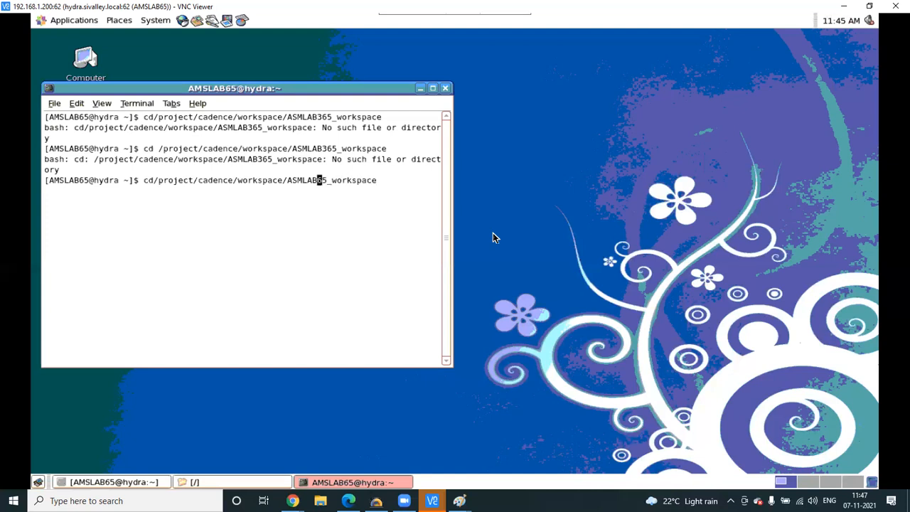
{"action": "key", "text": "Home"}
{"action": "key", "text": "Right"}
{"action": "key", "text": "Return"}
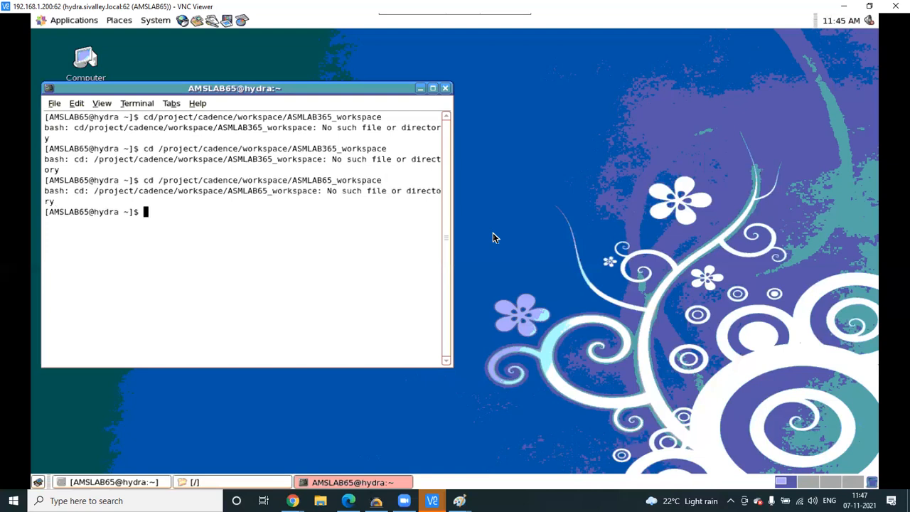
- Recall the last cd command and erase its path back to the workspace level
{"action": "key", "text": "Up"}
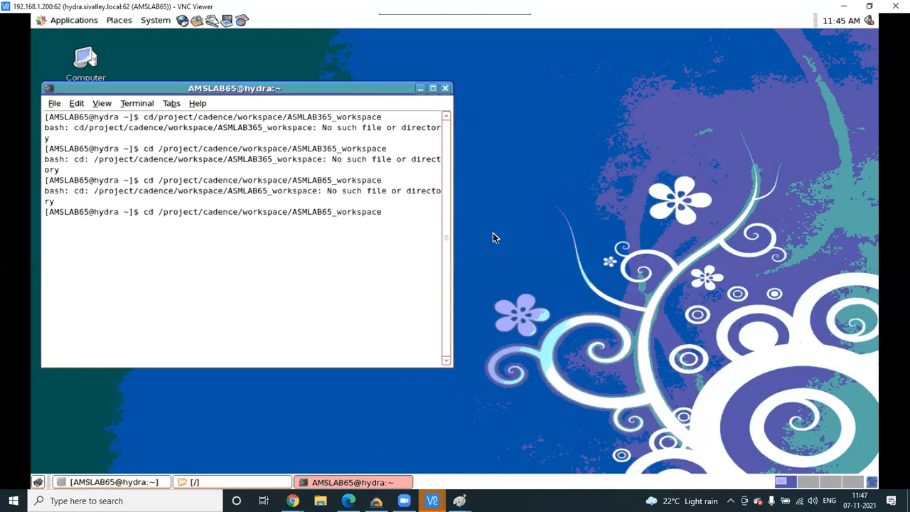
{"action": "key", "text": "BackSpace"}
{"action": "key", "text": "BackSpace"}
{"action": "key", "text": "BackSpace"}
{"action": "key", "text": "BackSpace"}
{"action": "key", "text": "BackSpace"}
{"action": "key", "text": "BackSpace"}
{"action": "key", "text": "BackSpace"}
{"action": "key", "text": "BackSpace"}
{"action": "key", "text": "BackSpace"}
{"action": "key", "text": "BackSpace"}
{"action": "key", "text": "BackSpace"}
{"action": "key", "text": "BackSpace"}
{"action": "key", "text": "BackSpace"}
{"action": "key", "text": "BackSpace"}
{"action": "key", "text": "BackSpace"}
{"action": "key", "text": "BackSpace"}
{"action": "key", "text": "BackSpace"}
{"action": "key", "text": "BackSpace"}
{"action": "key", "text": "BackSpace"}
{"action": "key", "text": "BackSpace"}
{"action": "key", "text": "BackSpace"}
{"action": "key", "text": "BackSpace"}
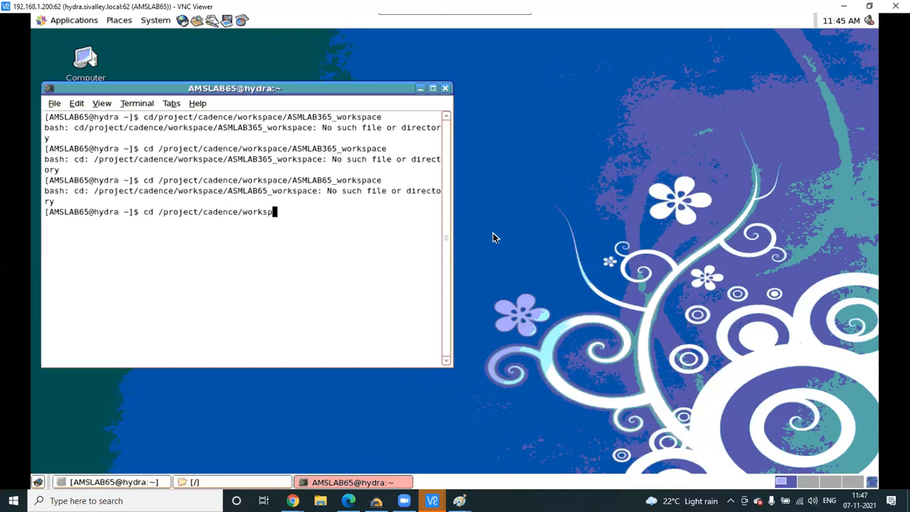
{"action": "key", "text": "BackSpace"}
{"action": "key", "text": "BackSpace"}
{"action": "key", "text": "BackSpace"}
{"action": "key", "text": "BackSpace"}
{"action": "key", "text": "BackSpace"}
- Check the other remote session and bring its Library Manager terminal to the front
{"action": "left_click", "coordinate": [431, 501]}
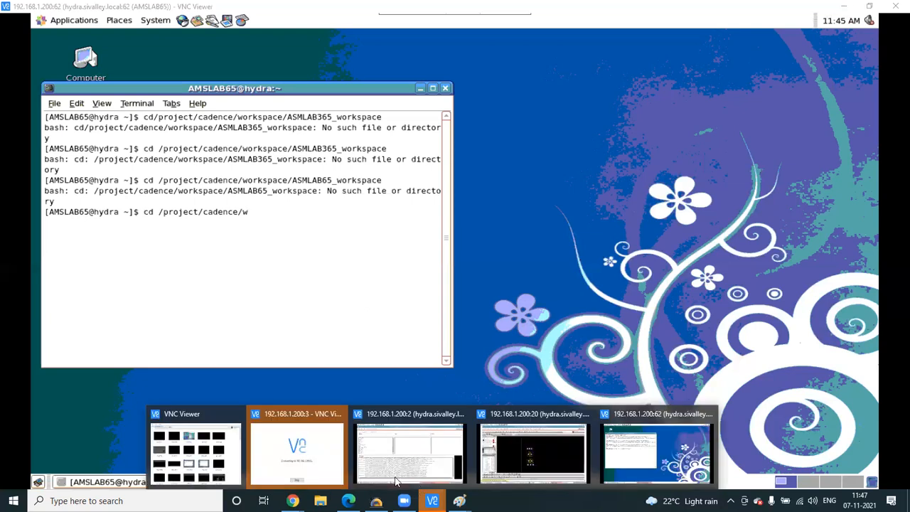
{"action": "left_click", "coordinate": [390, 458]}
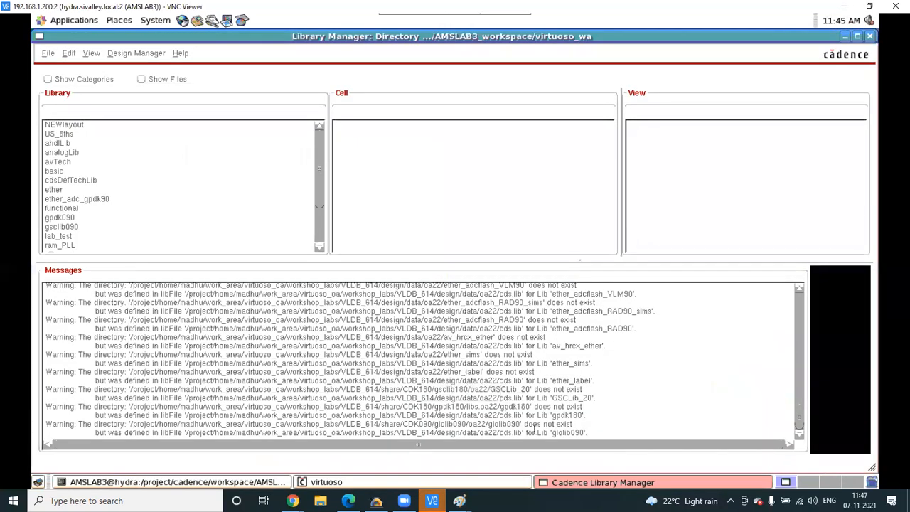
{"action": "left_click", "coordinate": [211, 482]}
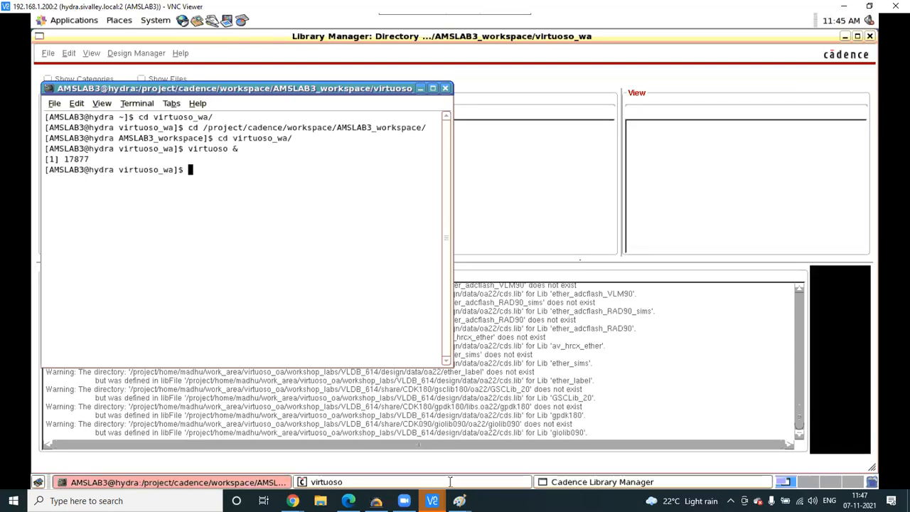
{"action": "mouse_move", "coordinate": [431, 500]}
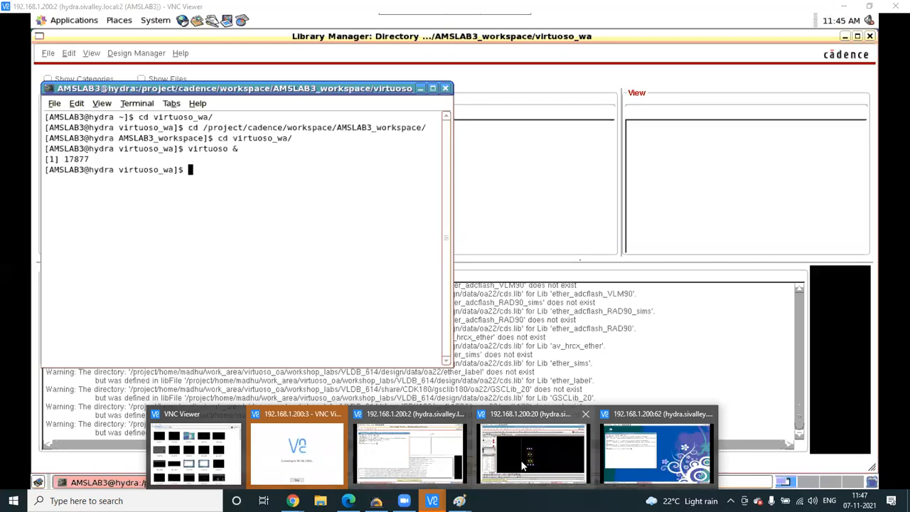
- Complete the cd path to the 65 lab workspace folder with Tab completion and enter it
{"action": "left_click", "coordinate": [602, 435]}
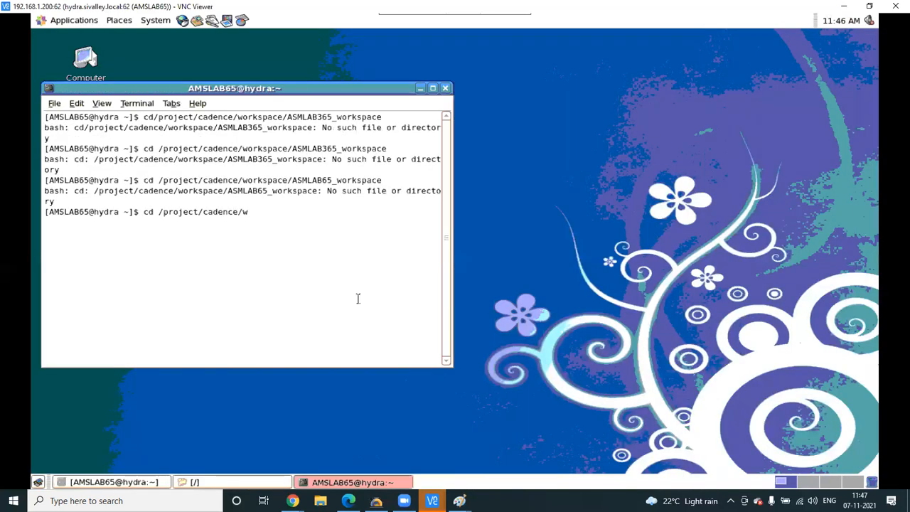
{"action": "type", "text": "o"}
{"action": "key", "text": "Tab"}
{"action": "type", "text": "AM"}
{"action": "key", "text": "Tab"}
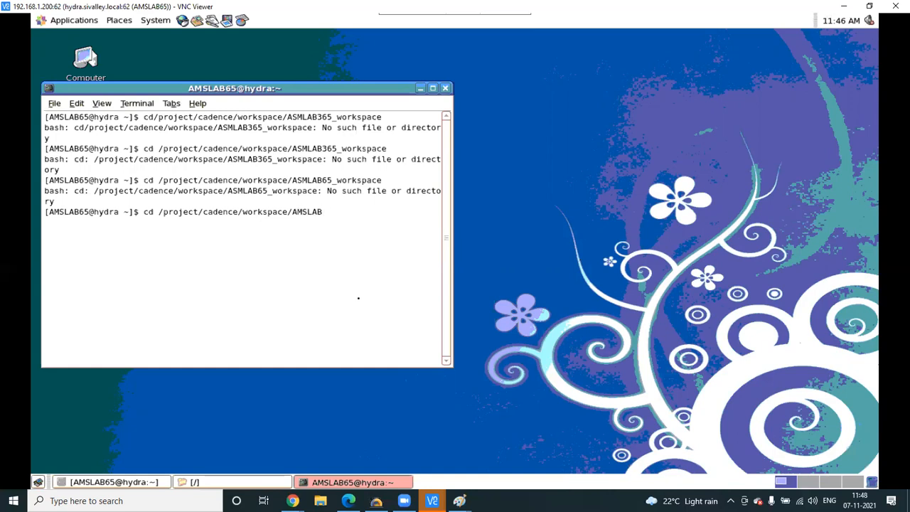
{"action": "type", "text": "65_w"}
{"action": "key", "text": "Tab"}
{"action": "key", "text": "Return"}
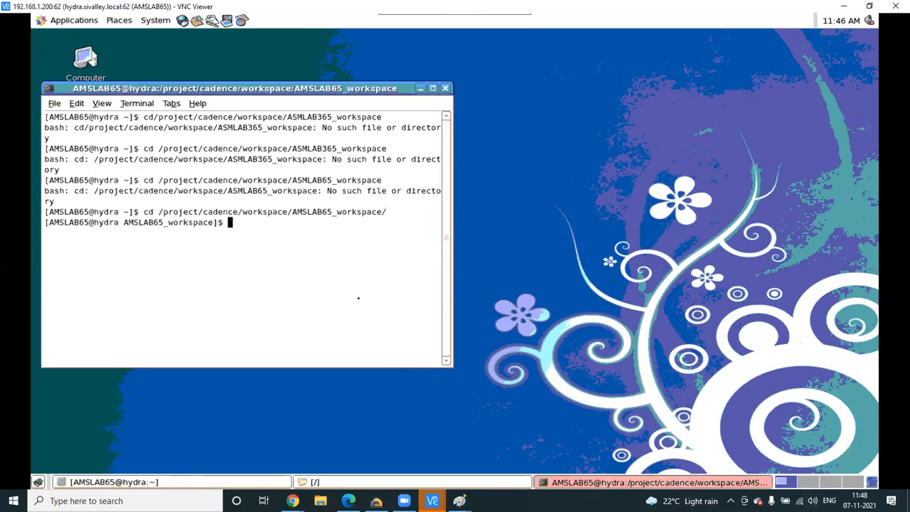
- Change into virtuoso_wa and launch Virtuoso in the background with 'virtuoso &'
{"action": "type", "text": "cd vi"}
{"action": "key", "text": "Tab"}
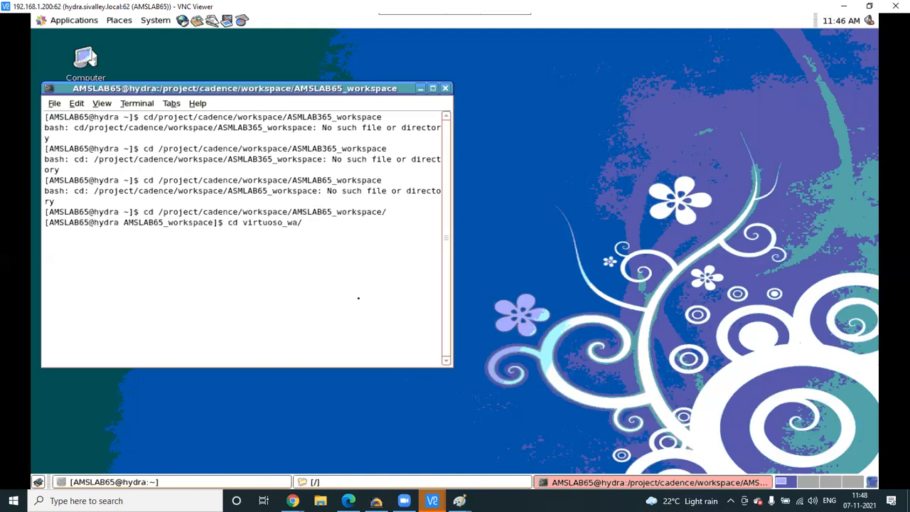
{"action": "key", "text": "Return"}
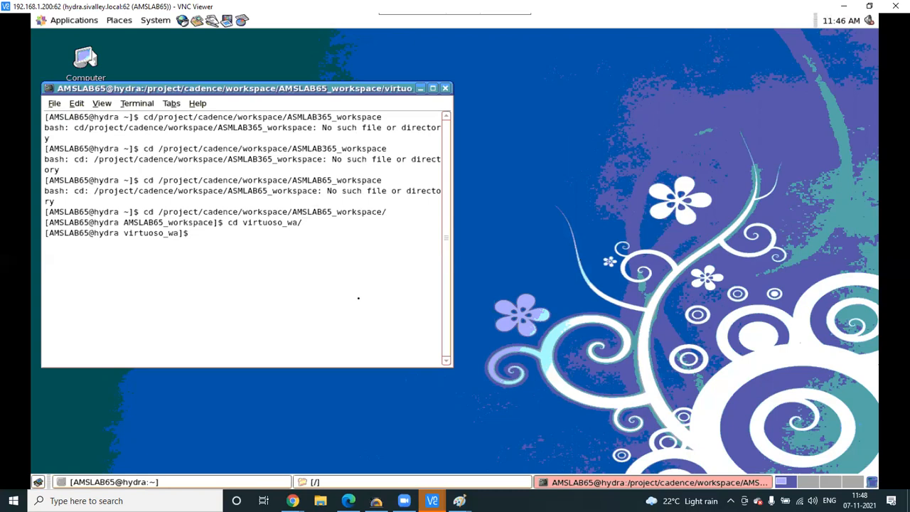
{"action": "type", "text": "virtuoso"}
{"action": "type", "text": "&"}
{"action": "key", "text": "Return"}
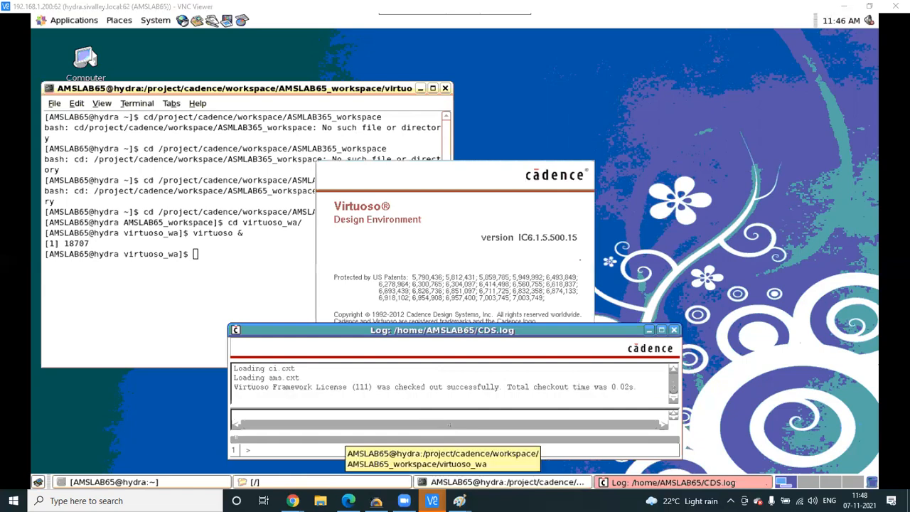
- Switch VNC Viewer to the 192.168.1.200:20 session showing the Inverter layout
{"action": "mouse_move", "coordinate": [432, 500]}
{"action": "left_click", "coordinate": [457, 484]}
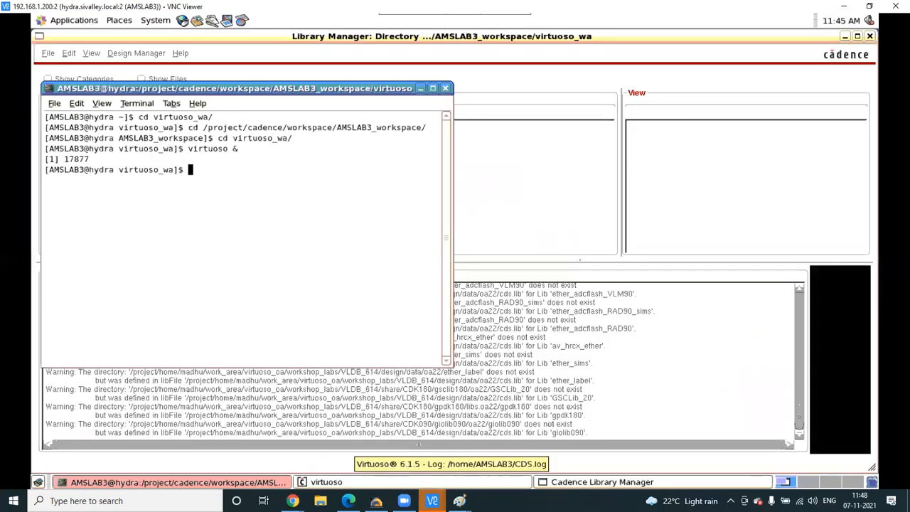
{"action": "left_click", "coordinate": [548, 447]}
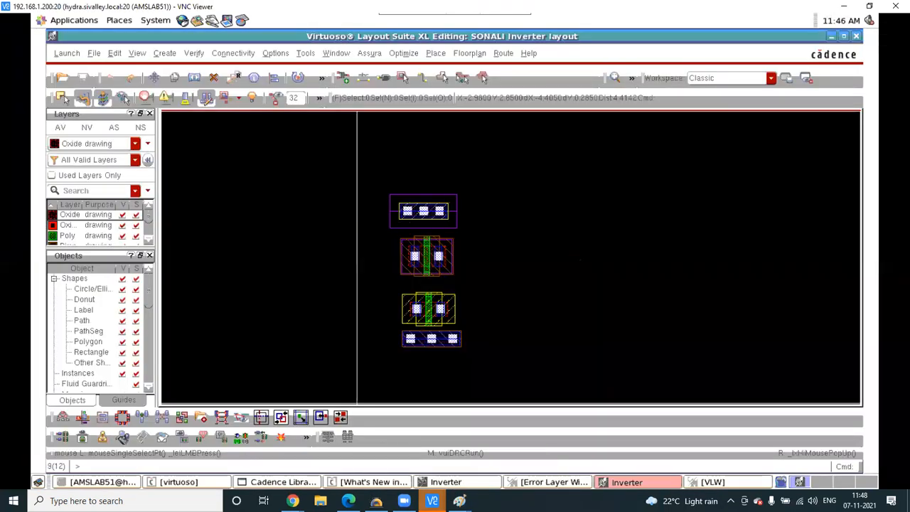
- In Library Manager, open the layout view of the test library's inv cell
{"action": "left_click", "coordinate": [390, 444]}
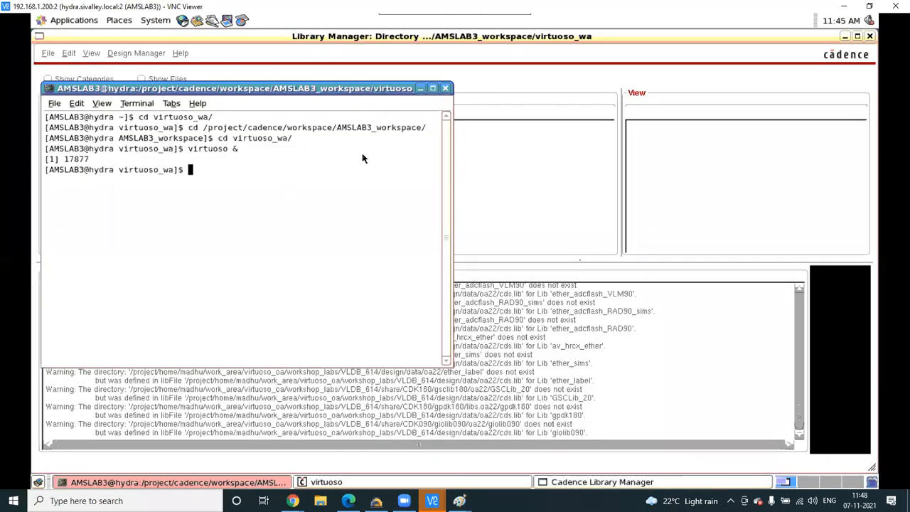
{"action": "left_click", "coordinate": [419, 88]}
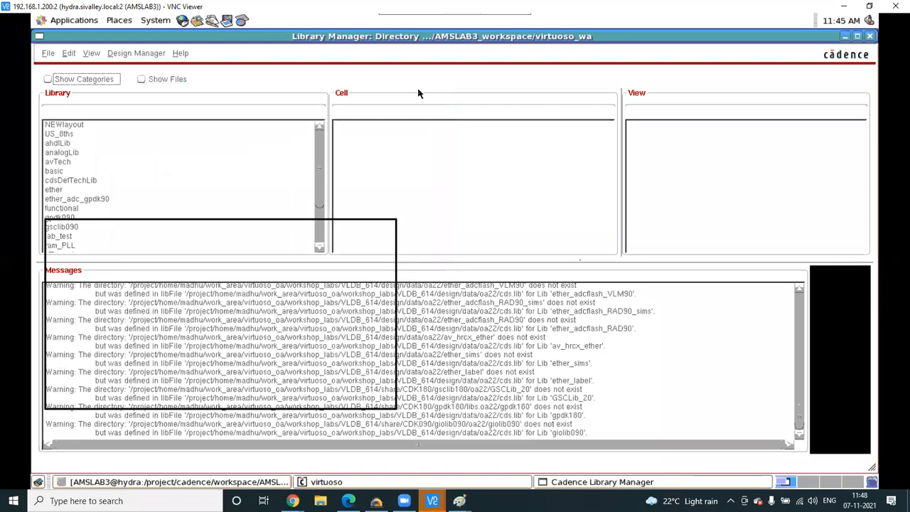
{"action": "scroll", "coordinate": [162, 205], "scroll_direction": "down", "scroll_amount": 2}
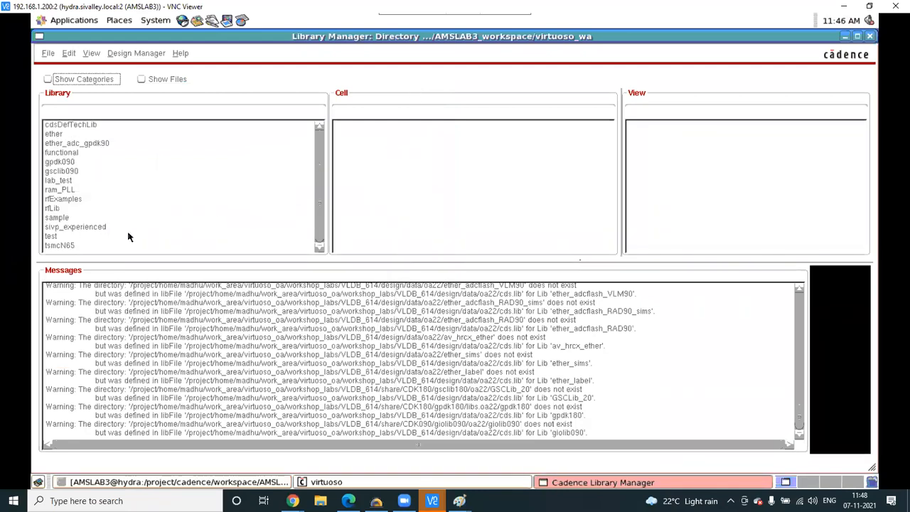
{"action": "left_click", "coordinate": [56, 237]}
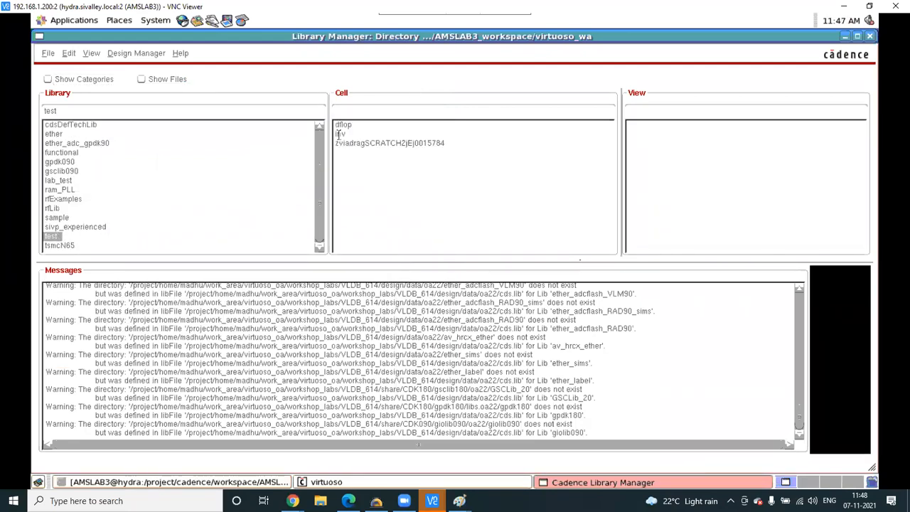
{"action": "left_click", "coordinate": [343, 134]}
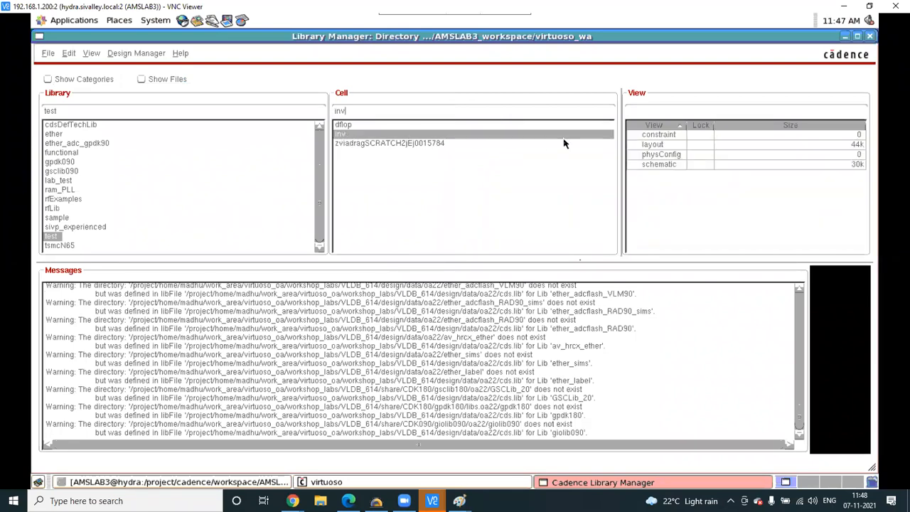
{"action": "left_click", "coordinate": [671, 148]}
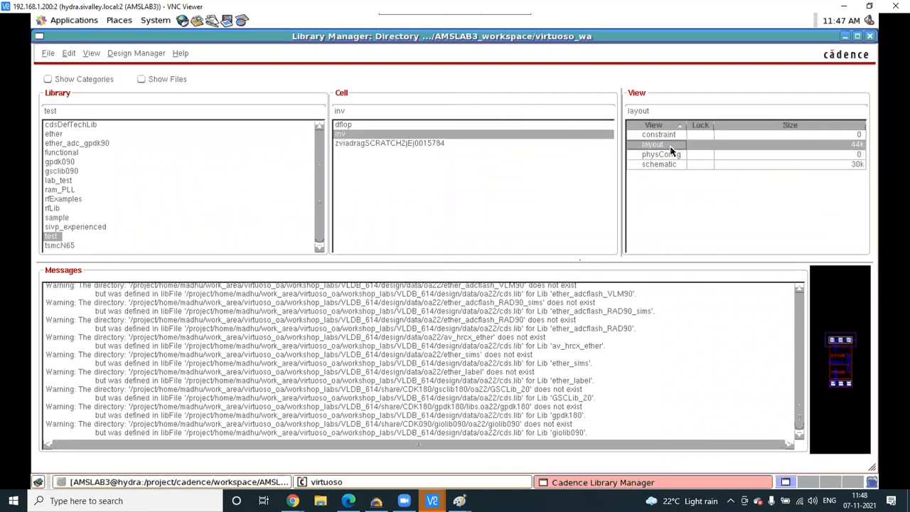
{"action": "right_click", "coordinate": [671, 149]}
{"action": "left_click", "coordinate": [695, 146]}
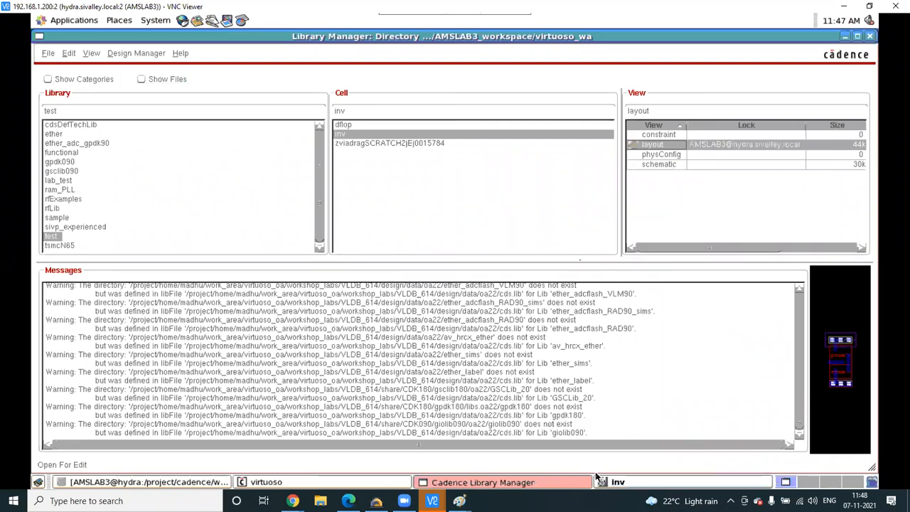
- Maximize the inv layout, hide most layers, zoom out, then return to Library Manager
{"action": "left_click", "coordinate": [675, 482]}
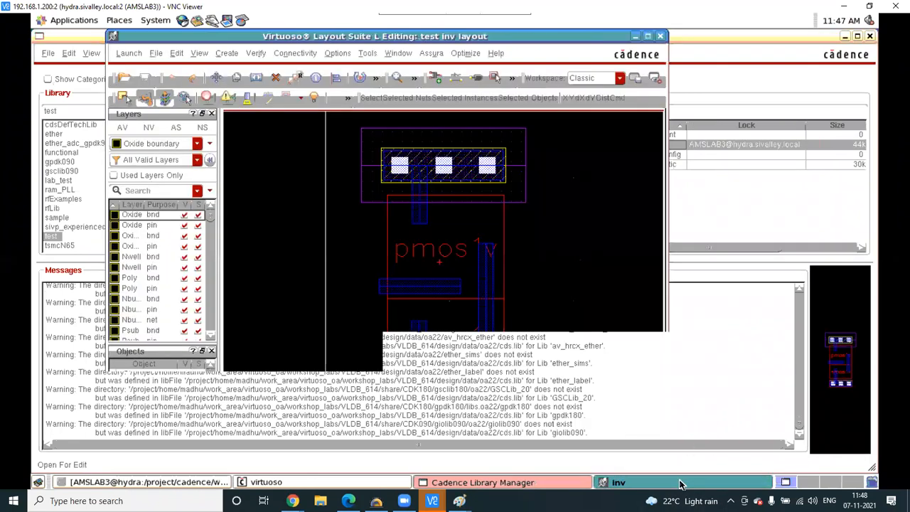
{"action": "left_click", "coordinate": [646, 36]}
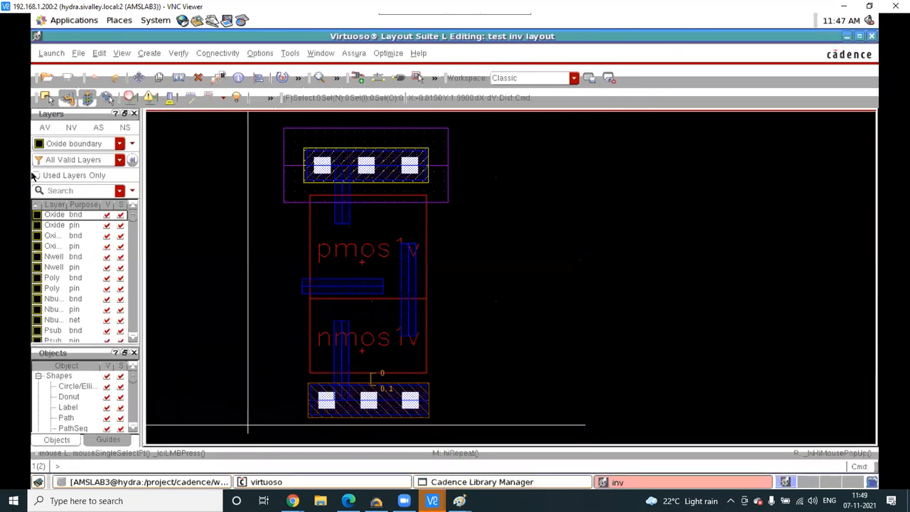
{"action": "left_click", "coordinate": [71, 128]}
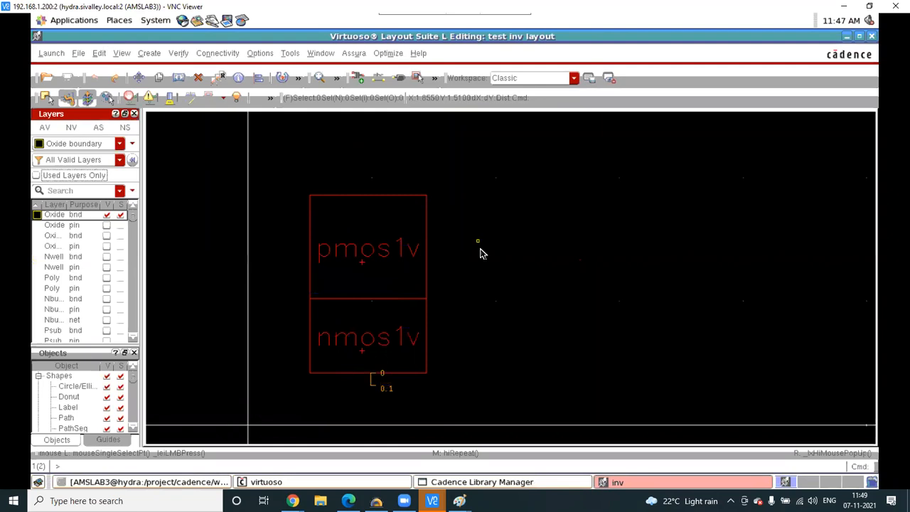
{"action": "scroll", "coordinate": [479, 252], "scroll_direction": "down", "scroll_amount": 5, "text": "ctrl"}
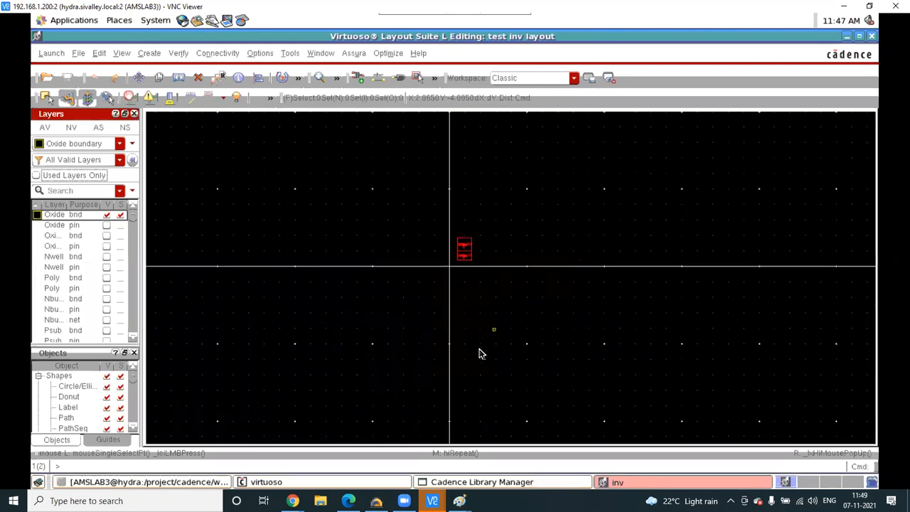
{"action": "left_click", "coordinate": [539, 482]}
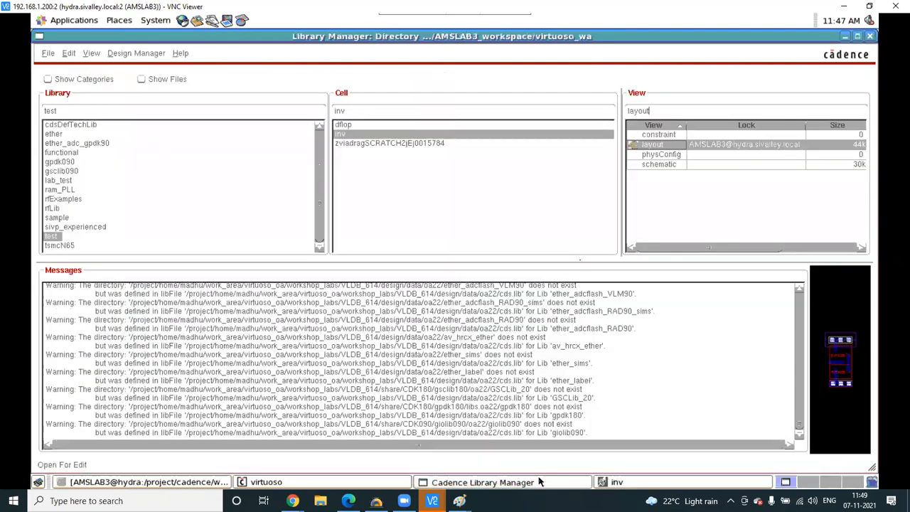
- Open the test inv schematic maximized, fit the inverter with F, and select PM0
{"action": "left_click", "coordinate": [661, 164]}
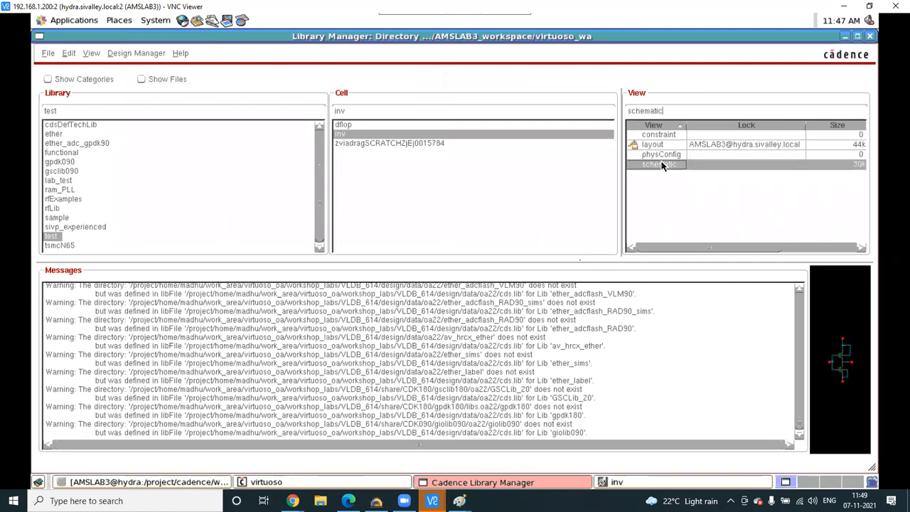
{"action": "right_click", "coordinate": [660, 164]}
{"action": "left_click", "coordinate": [702, 171]}
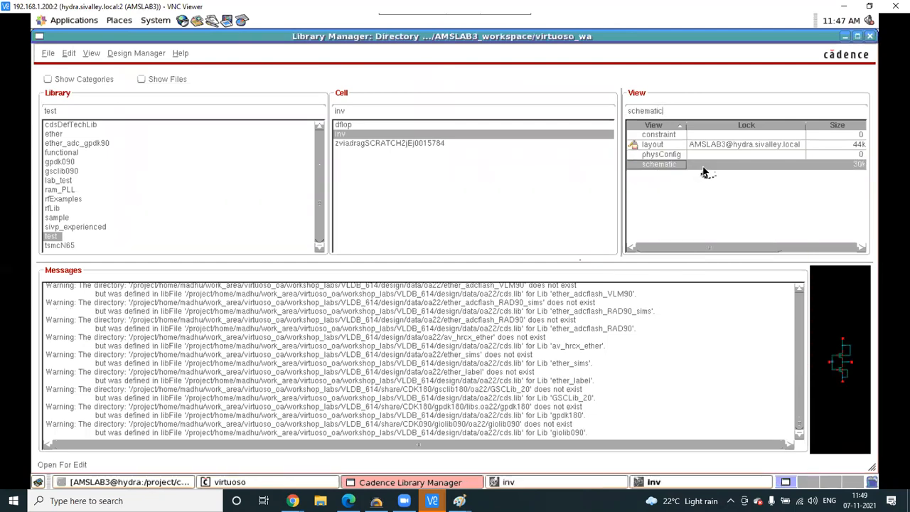
{"action": "left_click", "coordinate": [682, 482]}
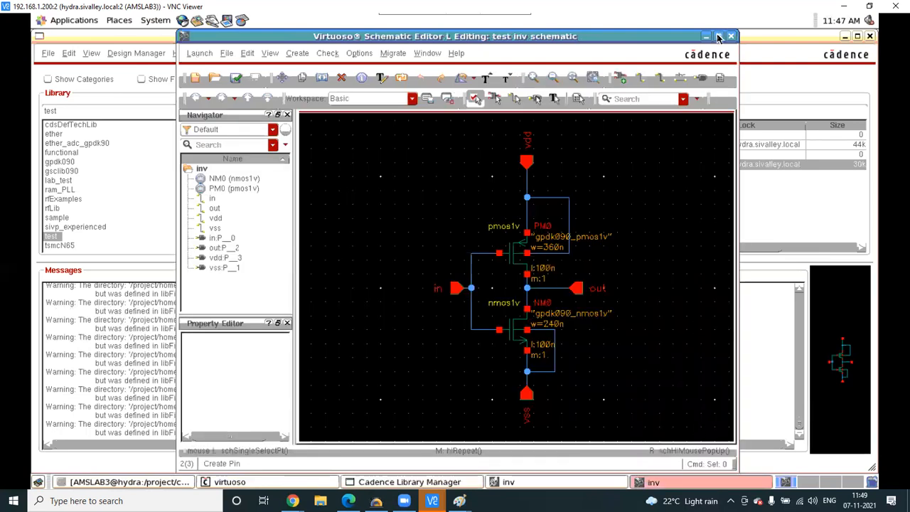
{"action": "left_click", "coordinate": [718, 37]}
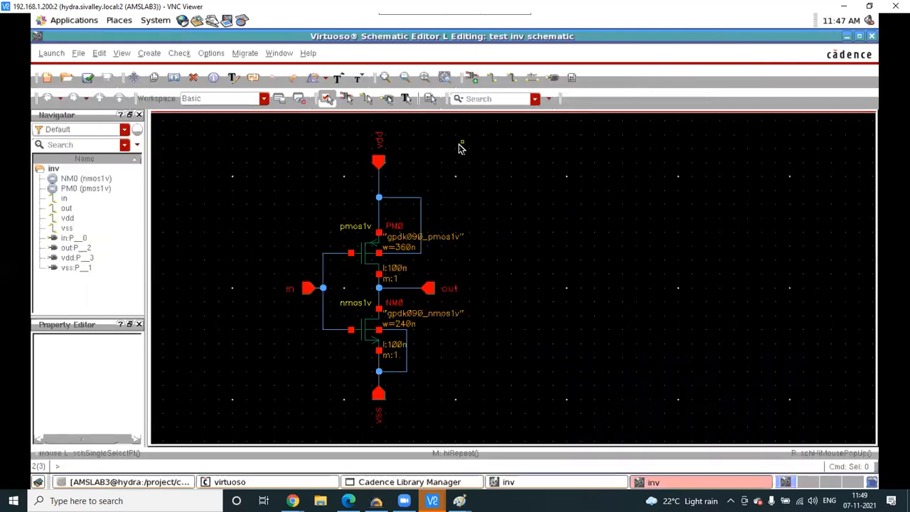
{"action": "key", "text": "f"}
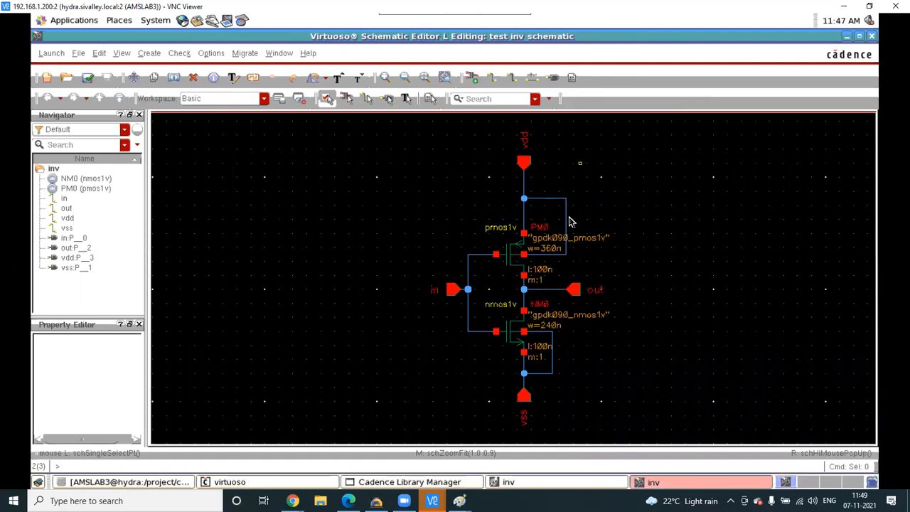
{"action": "left_click", "coordinate": [519, 253]}
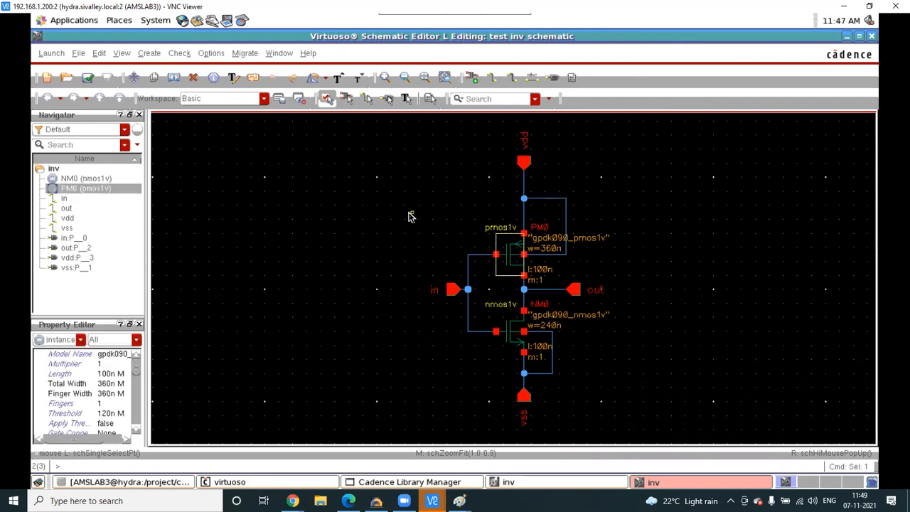
- Start an instance using the gpdk090 pmos1v symbol view, then bring Paint forward
{"action": "key", "text": "i"}
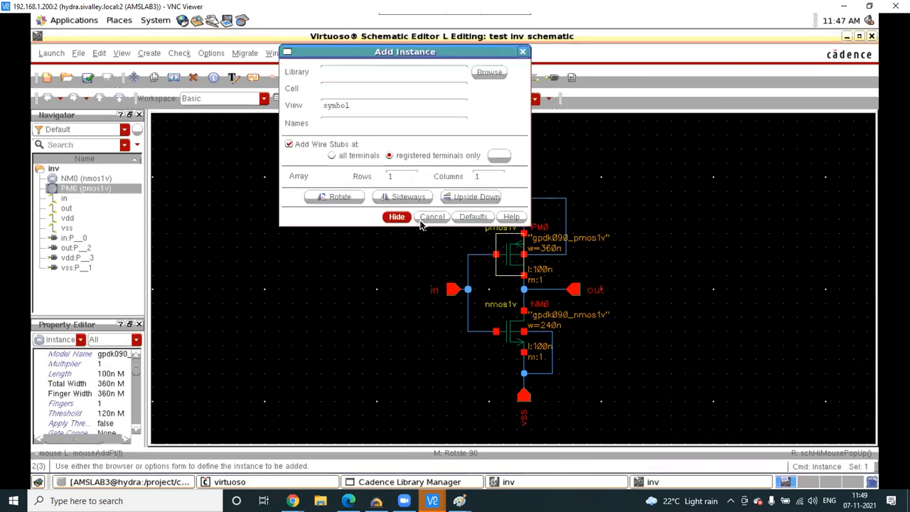
{"action": "left_click", "coordinate": [488, 79]}
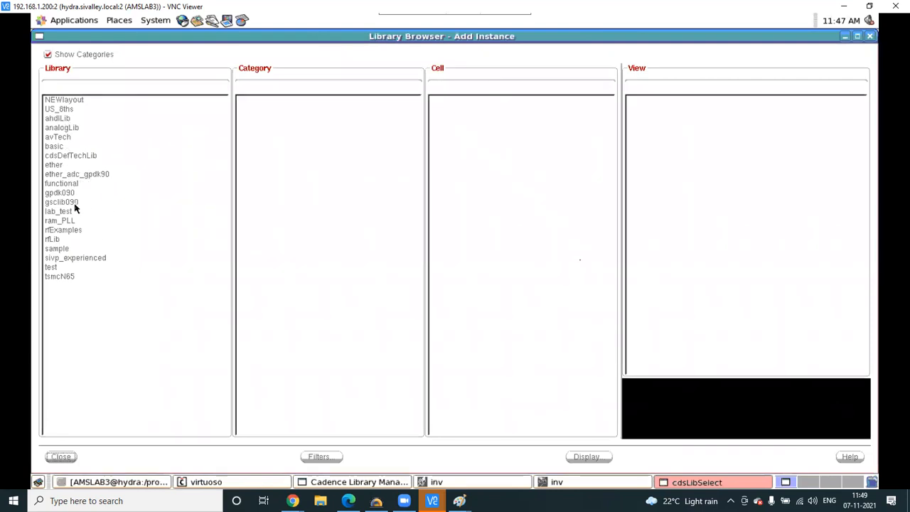
{"action": "left_click", "coordinate": [69, 194]}
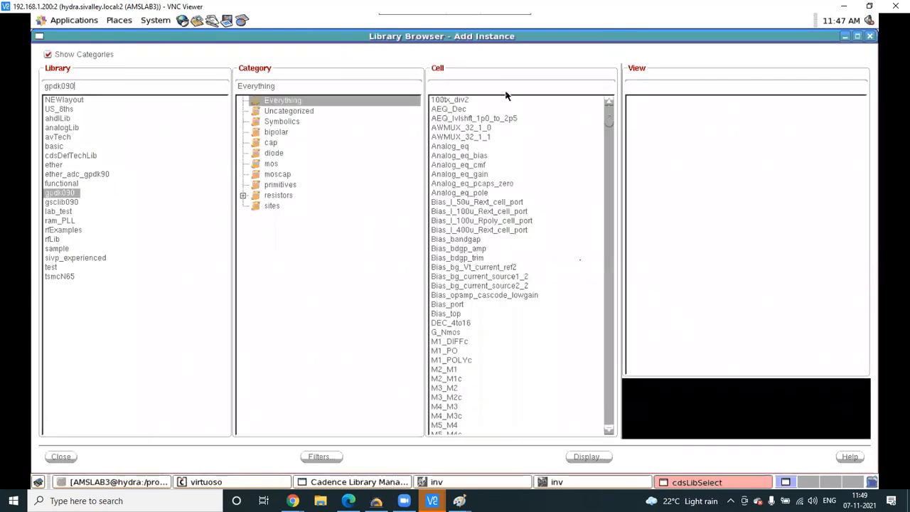
{"action": "left_click", "coordinate": [485, 88]}
{"action": "type", "text": "p"}
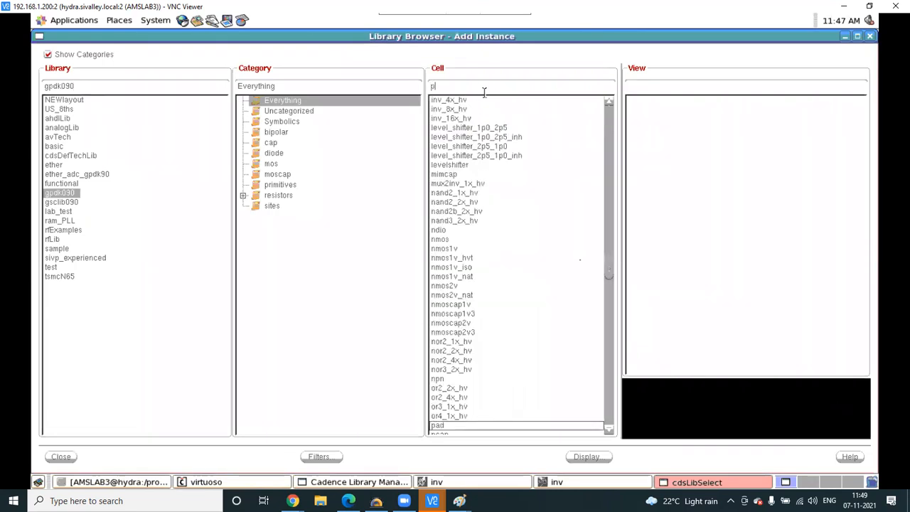
{"action": "type", "text": "mos"}
{"action": "left_click", "coordinate": [461, 425]}
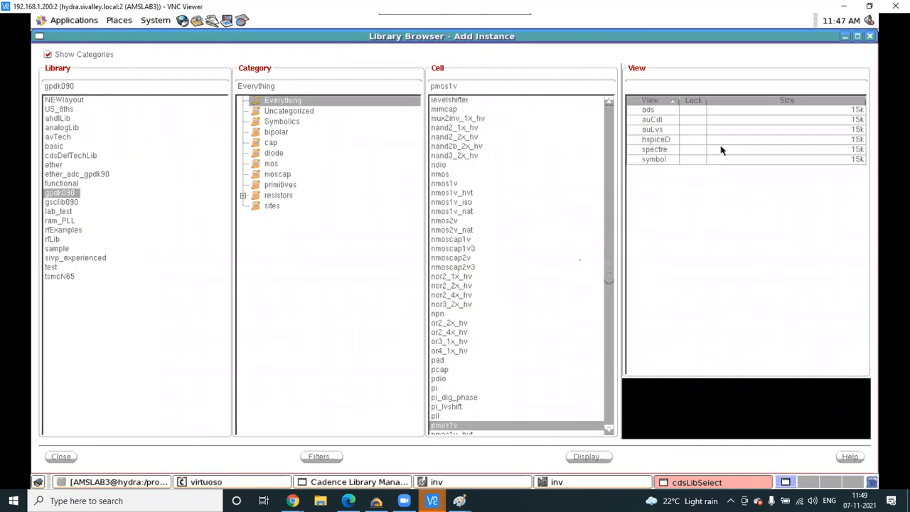
{"action": "left_click", "coordinate": [654, 159]}
{"action": "left_click", "coordinate": [52, 461]}
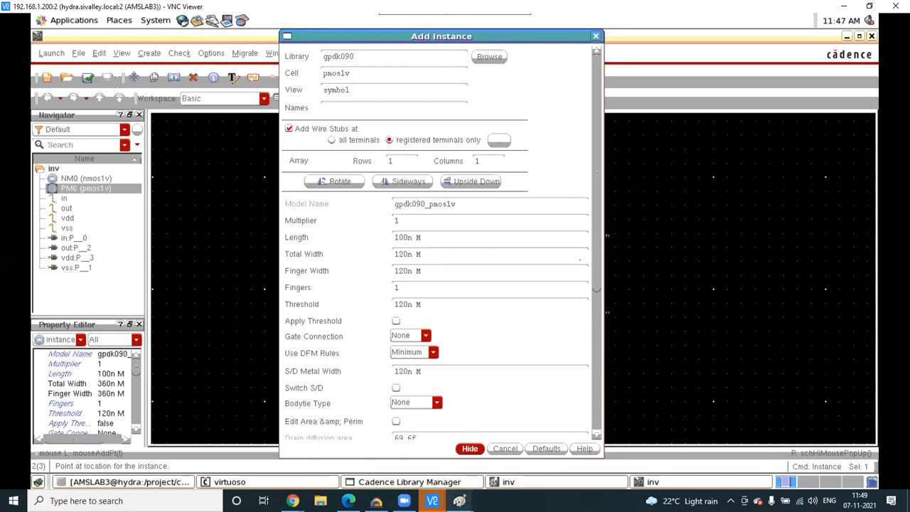
{"action": "mouse_move", "coordinate": [459, 500]}
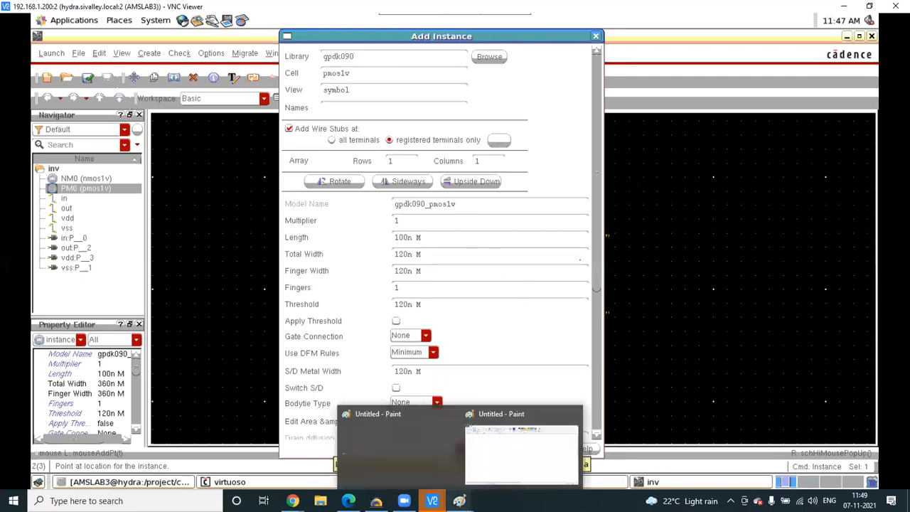
{"action": "left_click", "coordinate": [511, 463]}
- Handwrite the pmos notes W = 360nm and L = 100nm with a freehand brush
{"action": "left_click", "coordinate": [189, 57]}
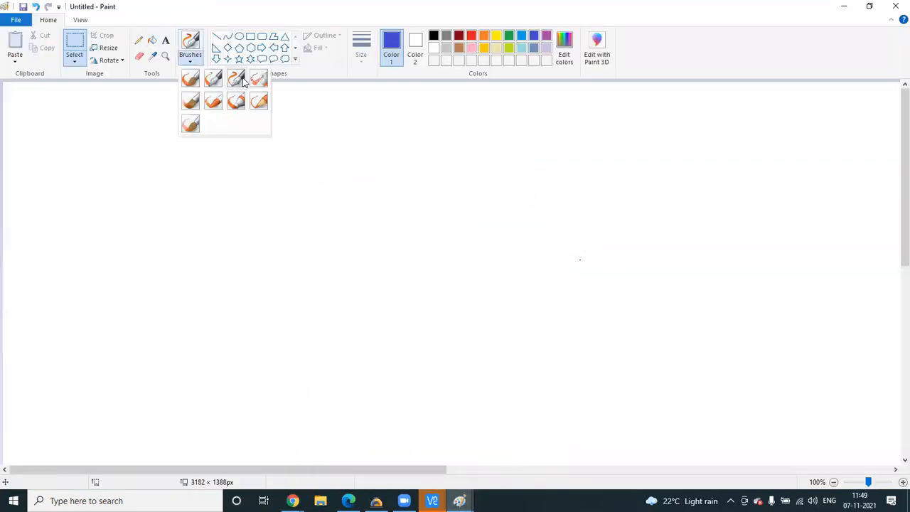
{"action": "left_click", "coordinate": [369, 207]}
{"action": "mouse_move", "coordinate": [362, 188]}
{"action": "left_mouse_down"}
{"action": "mouse_move", "coordinate": [395, 228]}
{"action": "mouse_move", "coordinate": [388, 284]}
{"action": "left_mouse_up"}
{"action": "mouse_move", "coordinate": [404, 263]}
{"action": "left_mouse_down"}
{"action": "mouse_move", "coordinate": [445, 282]}
{"action": "mouse_move", "coordinate": [446, 254]}
{"action": "mouse_move", "coordinate": [457, 277]}
{"action": "mouse_move", "coordinate": [469, 258]}
{"action": "mouse_move", "coordinate": [467, 280]}
{"action": "mouse_move", "coordinate": [524, 281]}
{"action": "left_mouse_up"}
{"action": "left_click_drag", "start_coordinate": [328, 270], "coordinate": [349, 276]}
{"action": "left_click_drag", "start_coordinate": [328, 282], "coordinate": [353, 277]}
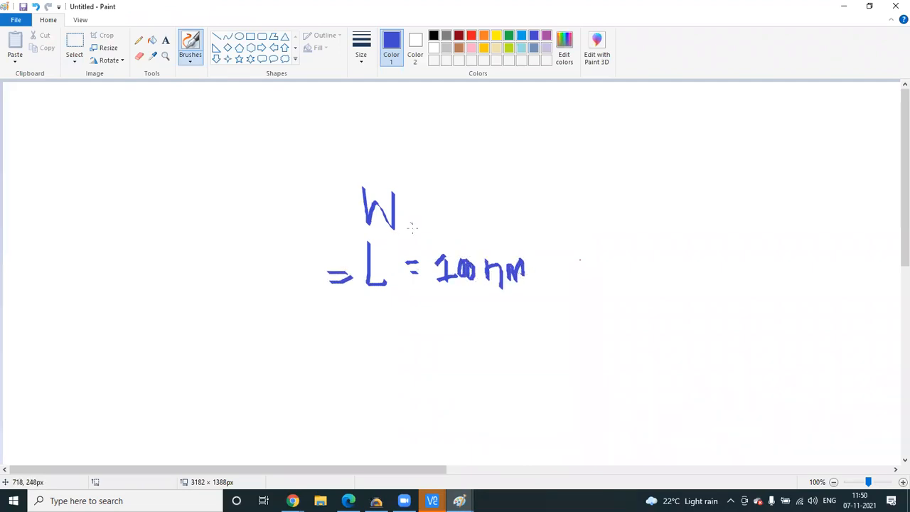
{"action": "left_click_drag", "start_coordinate": [150, 199], "coordinate": [151, 234]}
{"action": "mouse_move", "coordinate": [151, 199]}
{"action": "left_mouse_down"}
{"action": "mouse_move", "coordinate": [152, 217]}
{"action": "mouse_move", "coordinate": [188, 206]}
{"action": "mouse_move", "coordinate": [213, 225]}
{"action": "left_mouse_up"}
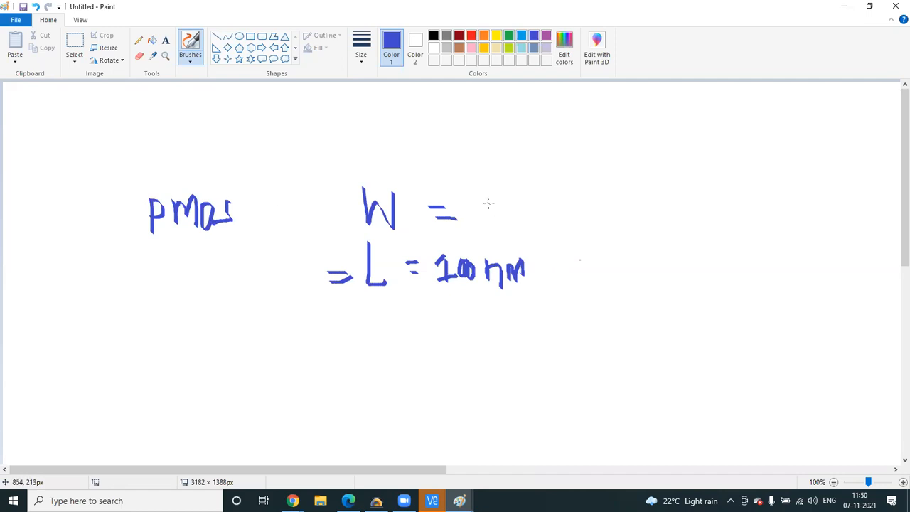
{"action": "mouse_move", "coordinate": [497, 205]}
{"action": "left_mouse_down"}
{"action": "mouse_move", "coordinate": [493, 234]}
{"action": "mouse_move", "coordinate": [479, 236]}
{"action": "left_mouse_up"}
{"action": "mouse_move", "coordinate": [536, 196]}
{"action": "left_mouse_down"}
{"action": "mouse_move", "coordinate": [528, 223]}
{"action": "mouse_move", "coordinate": [555, 236]}
{"action": "mouse_move", "coordinate": [559, 207]}
{"action": "left_mouse_up"}
{"action": "mouse_move", "coordinate": [583, 240]}
{"action": "left_mouse_down"}
{"action": "mouse_move", "coordinate": [609, 203]}
{"action": "mouse_move", "coordinate": [614, 229]}
{"action": "left_mouse_up"}
- Handwrite Nmos W = 240nm, then return to the 192.168.1.200:2 Virtuoso session
{"action": "mouse_move", "coordinate": [171, 392]}
{"action": "left_mouse_down"}
{"action": "mouse_move", "coordinate": [206, 376]}
{"action": "mouse_move", "coordinate": [254, 378]}
{"action": "mouse_move", "coordinate": [277, 403]}
{"action": "left_mouse_up"}
{"action": "mouse_move", "coordinate": [384, 358]}
{"action": "left_mouse_down"}
{"action": "mouse_move", "coordinate": [400, 384]}
{"action": "mouse_move", "coordinate": [415, 363]}
{"action": "mouse_move", "coordinate": [455, 387]}
{"action": "mouse_move", "coordinate": [499, 383]}
{"action": "mouse_move", "coordinate": [496, 399]}
{"action": "left_mouse_up"}
{"action": "mouse_move", "coordinate": [507, 365]}
{"action": "left_mouse_down"}
{"action": "mouse_move", "coordinate": [503, 390]}
{"action": "mouse_move", "coordinate": [510, 366]}
{"action": "mouse_move", "coordinate": [540, 388]}
{"action": "mouse_move", "coordinate": [546, 367]}
{"action": "mouse_move", "coordinate": [562, 387]}
{"action": "left_mouse_up"}
{"action": "left_click", "coordinate": [432, 500]}
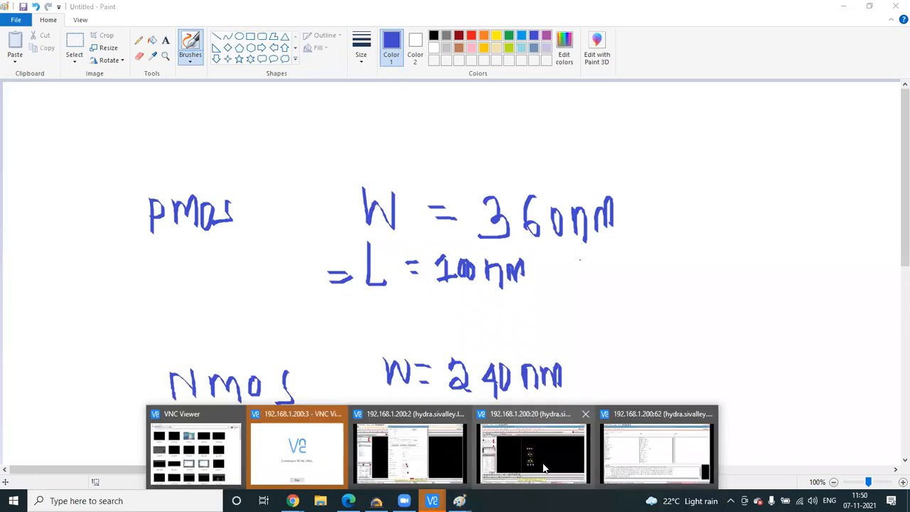
{"action": "left_click", "coordinate": [410, 453]}
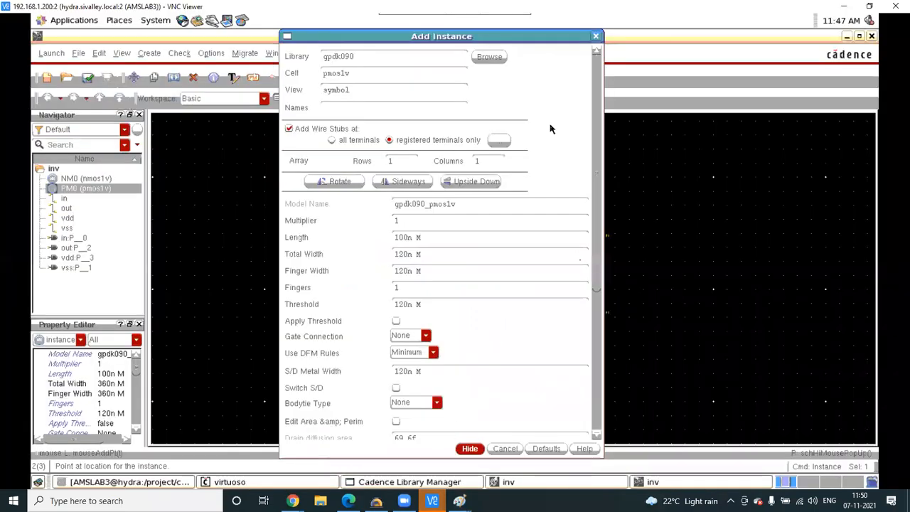
- Place two pmos1v instances, PM1 right of the inverter and PM2 below it
{"action": "left_click", "coordinate": [596, 37]}
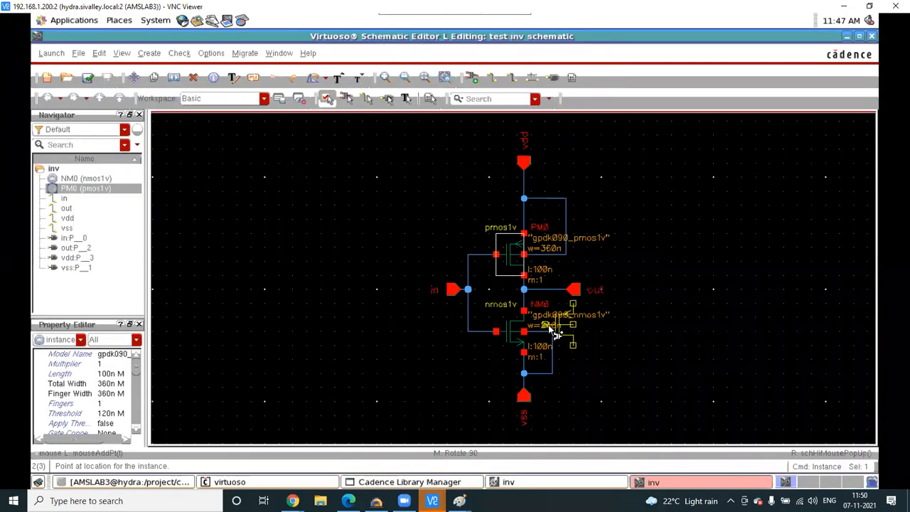
{"action": "scroll", "coordinate": [561, 321], "scroll_direction": "up", "scroll_amount": 1}
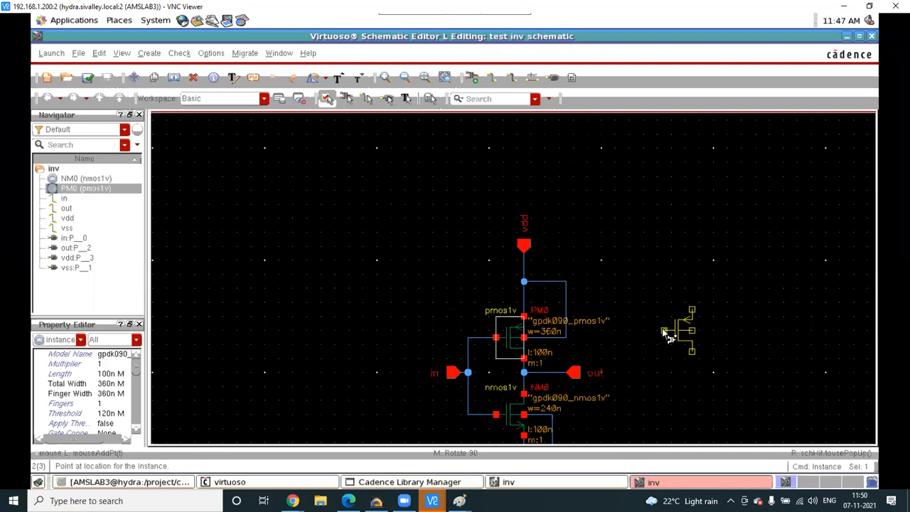
{"action": "left_click", "coordinate": [661, 328]}
{"action": "scroll", "coordinate": [654, 378], "scroll_direction": "down", "scroll_amount": 1}
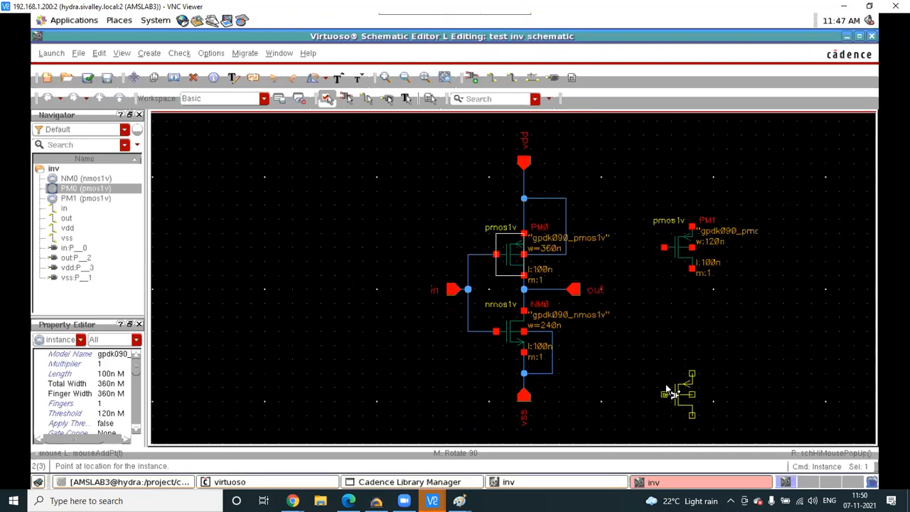
{"action": "left_click", "coordinate": [663, 379]}
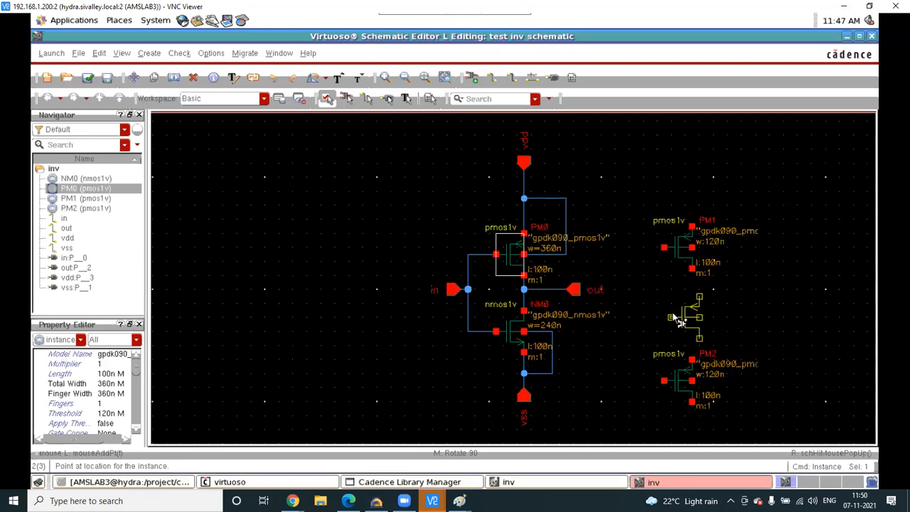
- Wire PM1's gate to PM2's gate, PM1's lower terminal to PM2's upper, and a wire above PM1
{"action": "key", "text": "Escape"}
{"action": "key", "text": "w"}
{"action": "left_click", "coordinate": [663, 248]}
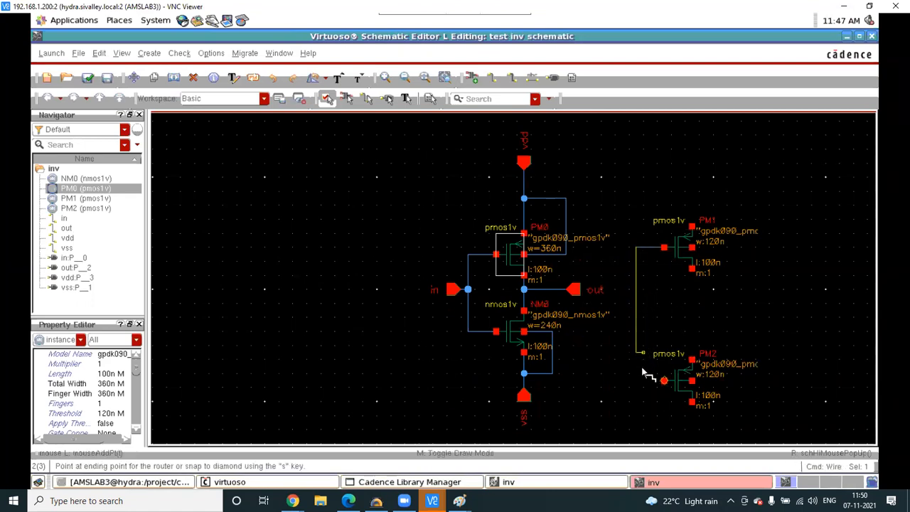
{"action": "left_click", "coordinate": [663, 380]}
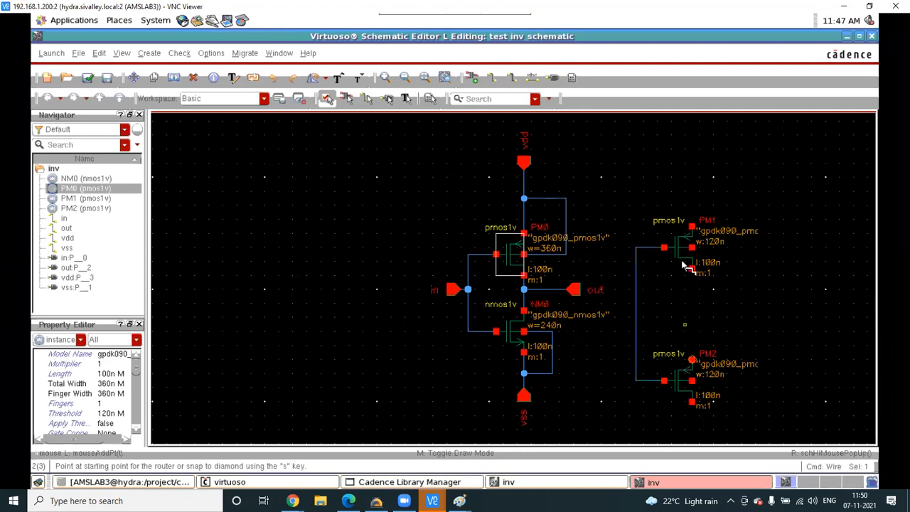
{"action": "left_click", "coordinate": [692, 269]}
{"action": "left_click", "coordinate": [692, 360]}
{"action": "left_click", "coordinate": [692, 247]}
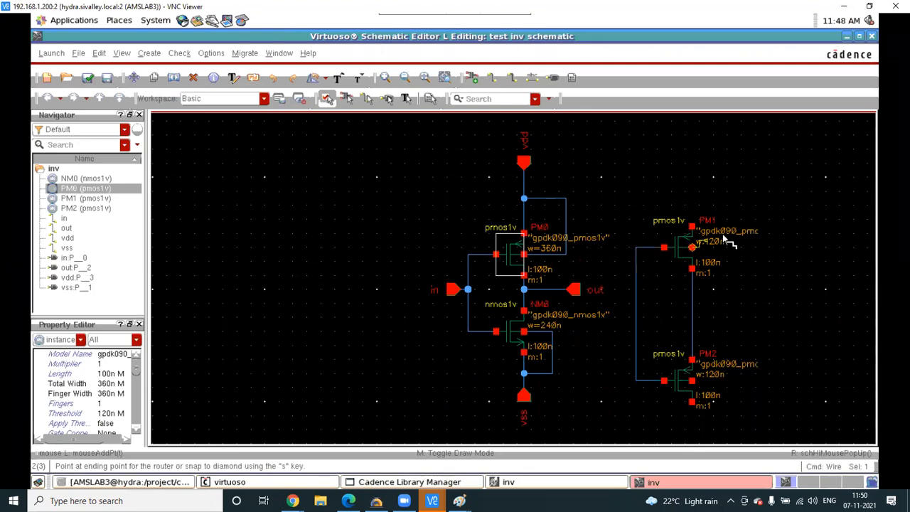
{"action": "left_click", "coordinate": [699, 206]}
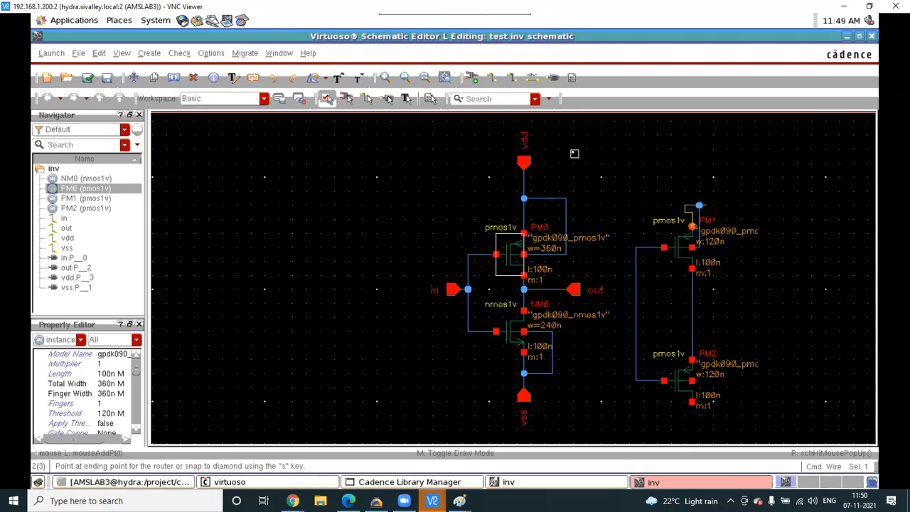
- Place a downward-facing vdd pin above PM1
{"action": "key", "text": "p"}
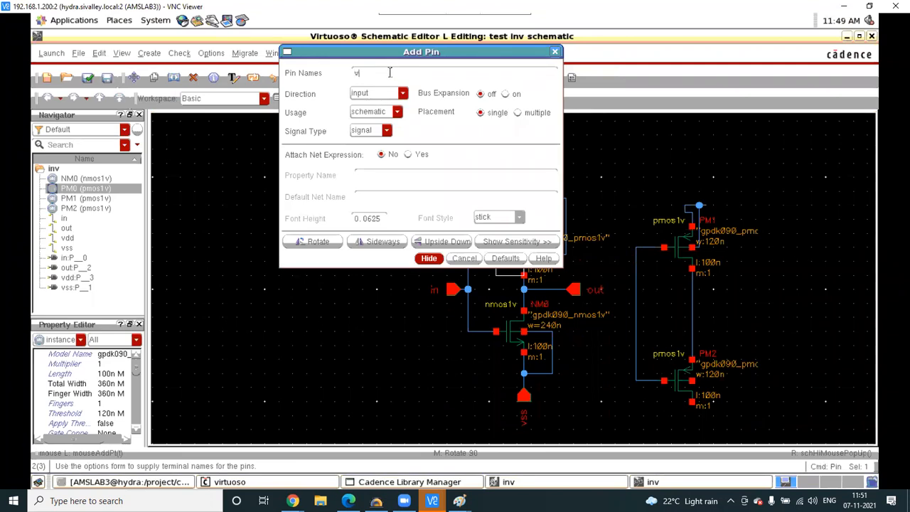
{"action": "type", "text": "dd"}
{"action": "left_click", "coordinate": [429, 258]}
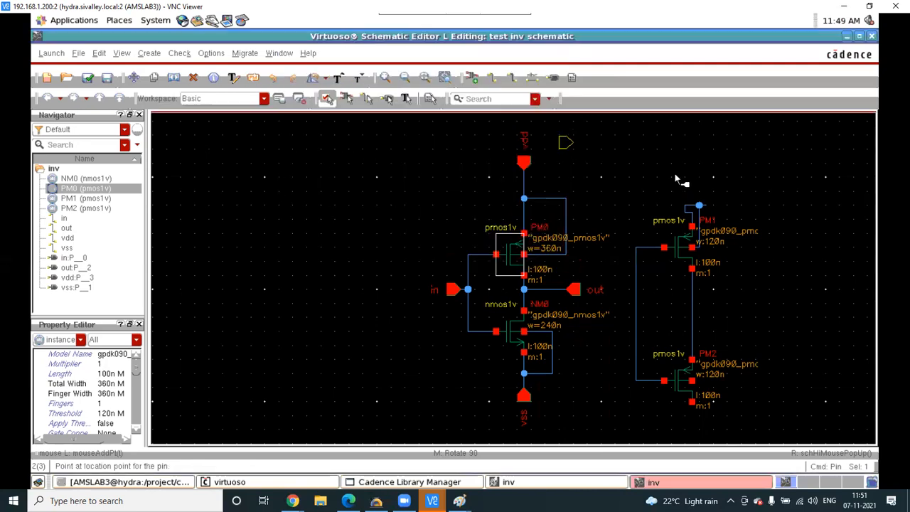
{"action": "middle_click", "coordinate": [684, 172]}
{"action": "middle_click", "coordinate": [685, 171]}
{"action": "middle_click", "coordinate": [685, 172]}
{"action": "left_click", "coordinate": [685, 172]}
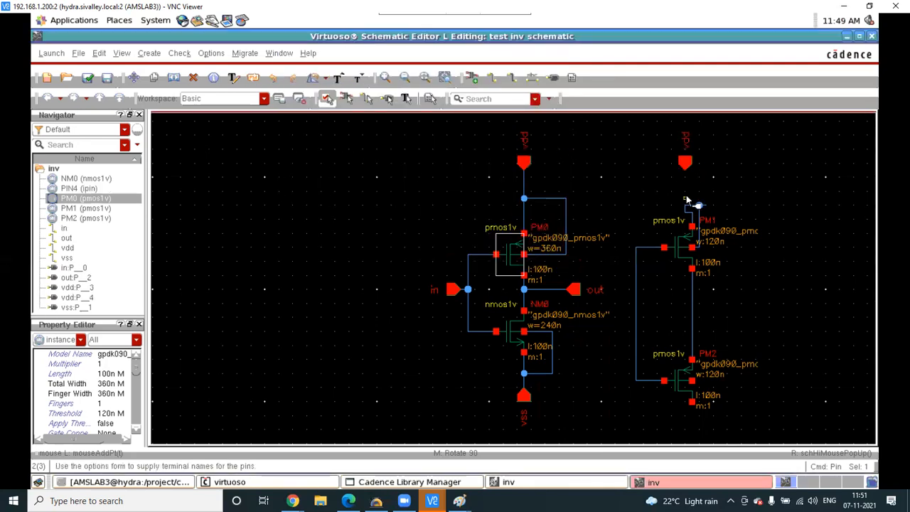
- Wire PM1's top terminal up to the new vdd pin
{"action": "key", "text": "w"}
{"action": "left_click", "coordinate": [697, 205]}
{"action": "left_click", "coordinate": [685, 162]}
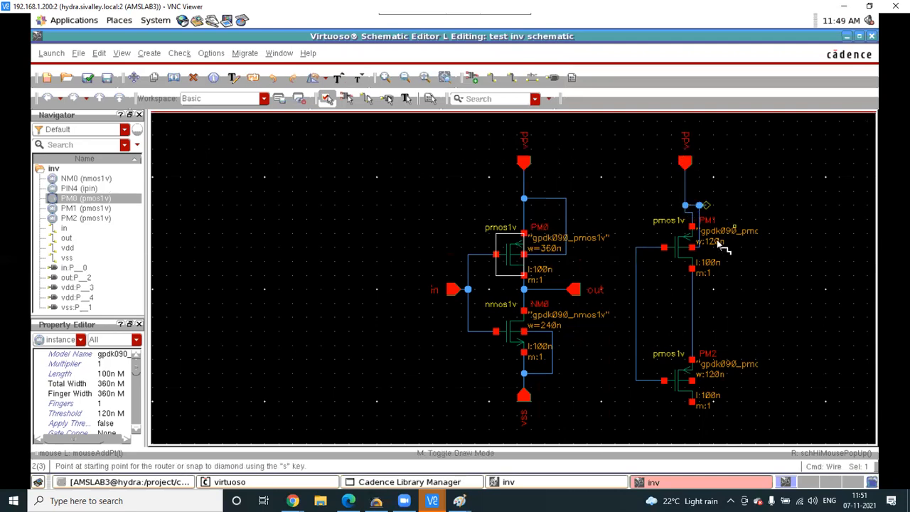
{"action": "key", "text": "Escape"}
- Box-select PM1, PM2 with their vdd pin and wires, and delete them
{"action": "left_click_drag", "start_coordinate": [602, 115], "coordinate": [784, 441]}
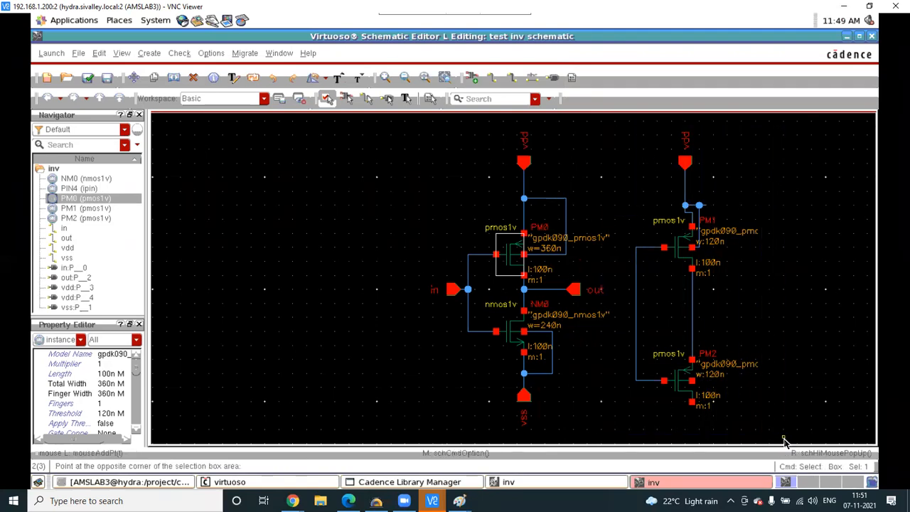
{"action": "key", "text": "Delete"}
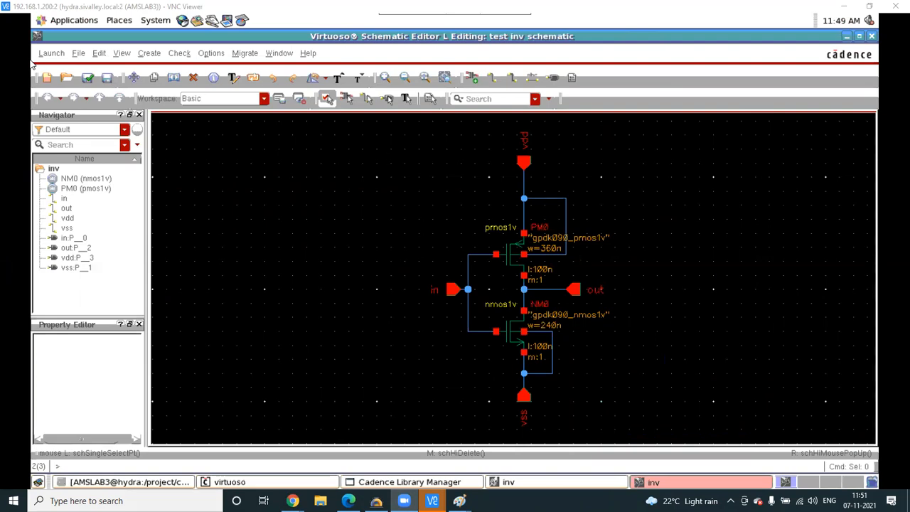
{"action": "left_click", "coordinate": [149, 55]}
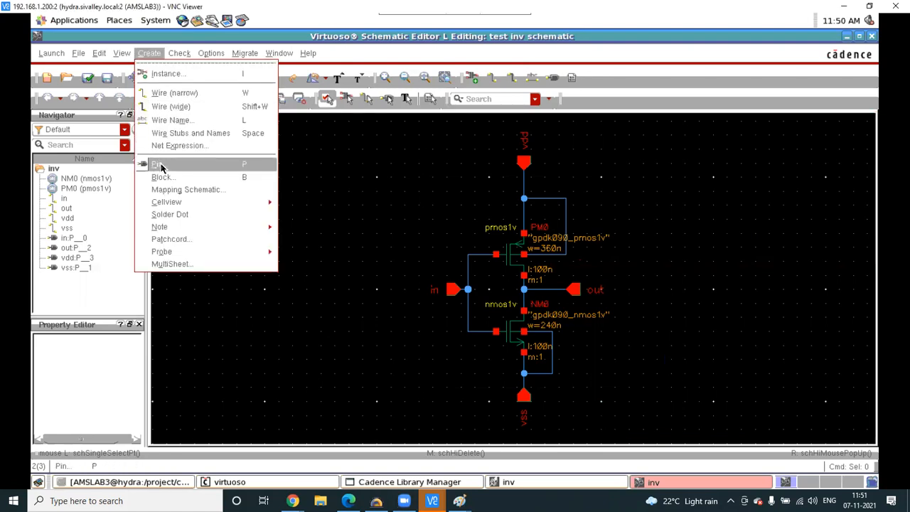
{"action": "left_click", "coordinate": [252, 165]}
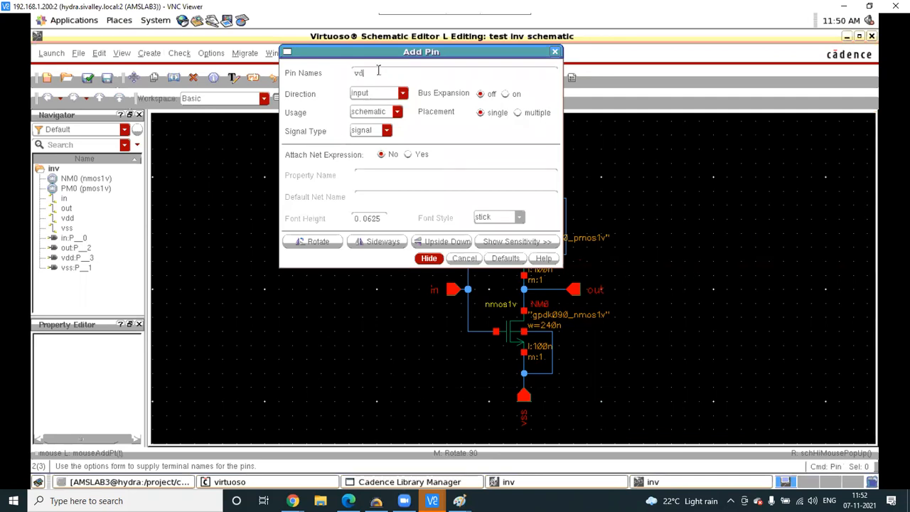
{"action": "left_click", "coordinate": [429, 258]}
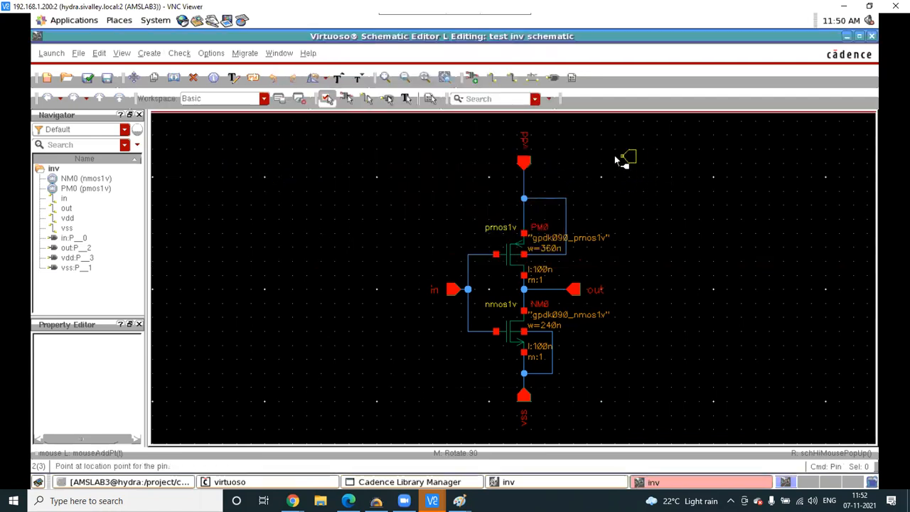
{"action": "left_click", "coordinate": [486, 153]}
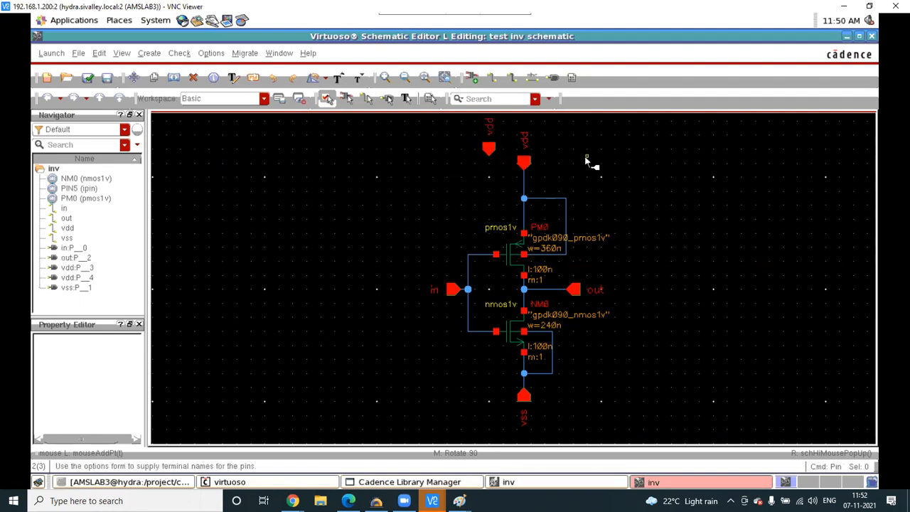
{"action": "key", "text": "u"}
{"action": "key", "text": "Escape"}
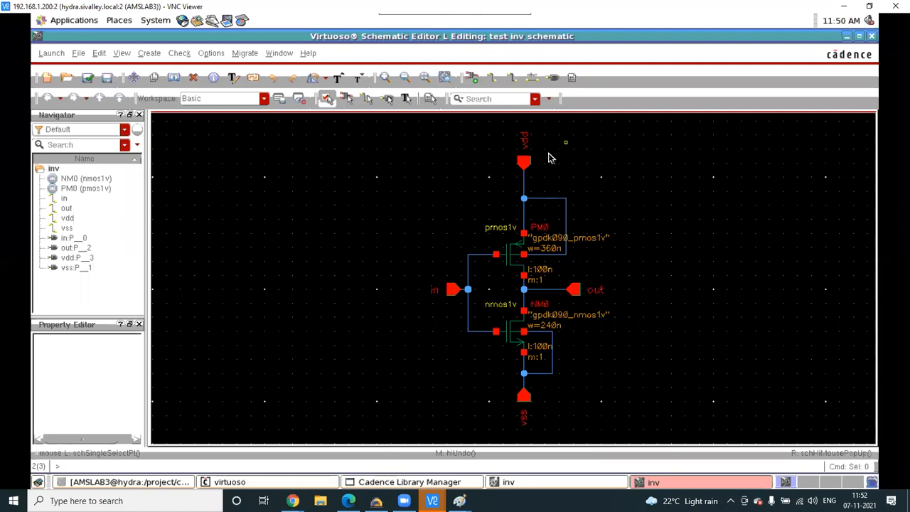
{"action": "left_click_drag", "start_coordinate": [496, 131], "coordinate": [574, 180]}
- Delete the old vdd pin and place a new downward-rotated vdd pin above PM0
{"action": "left_click", "coordinate": [571, 179]}
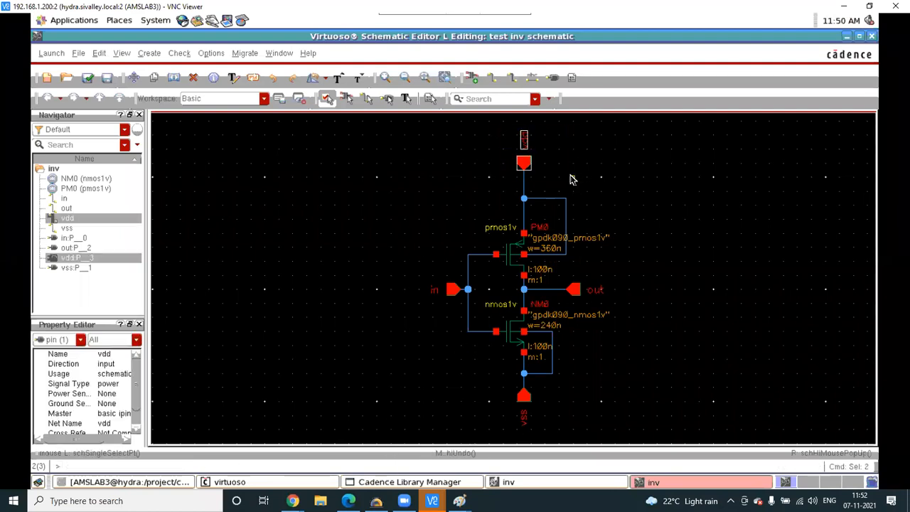
{"action": "key", "text": "Delete"}
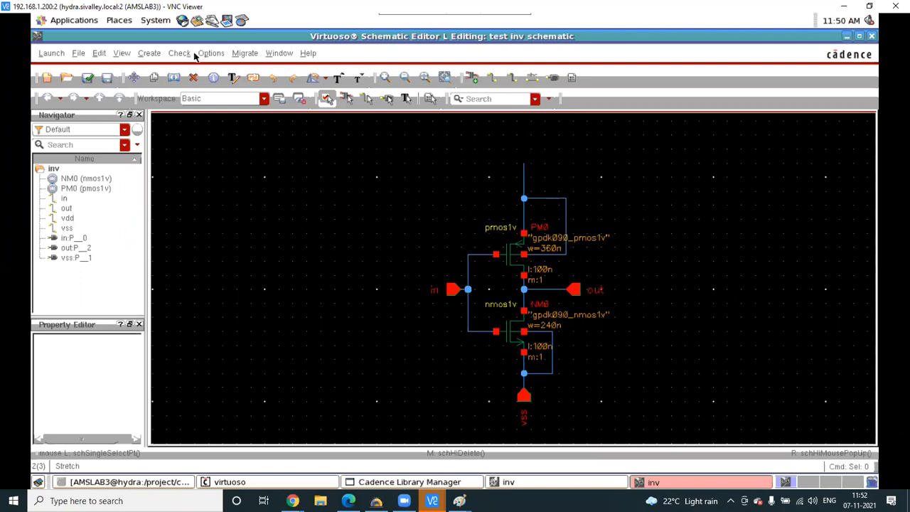
{"action": "left_click", "coordinate": [142, 54]}
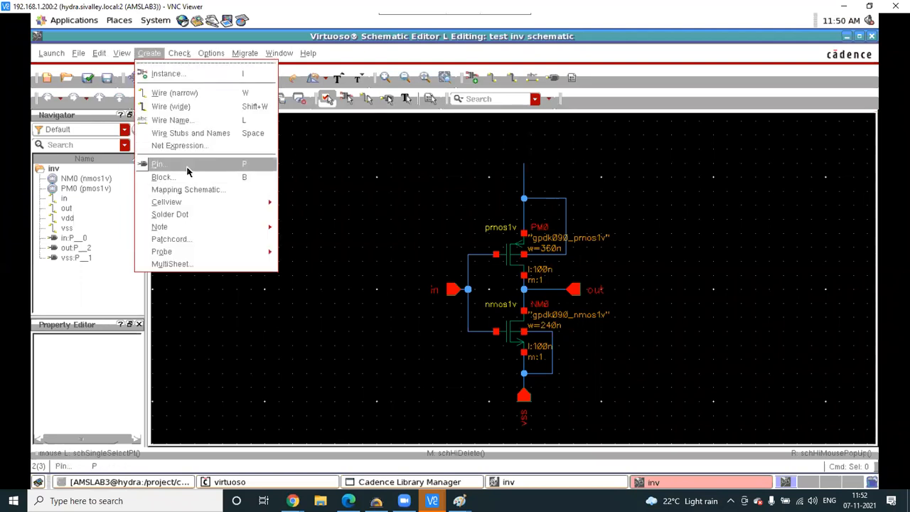
{"action": "left_click", "coordinate": [192, 165]}
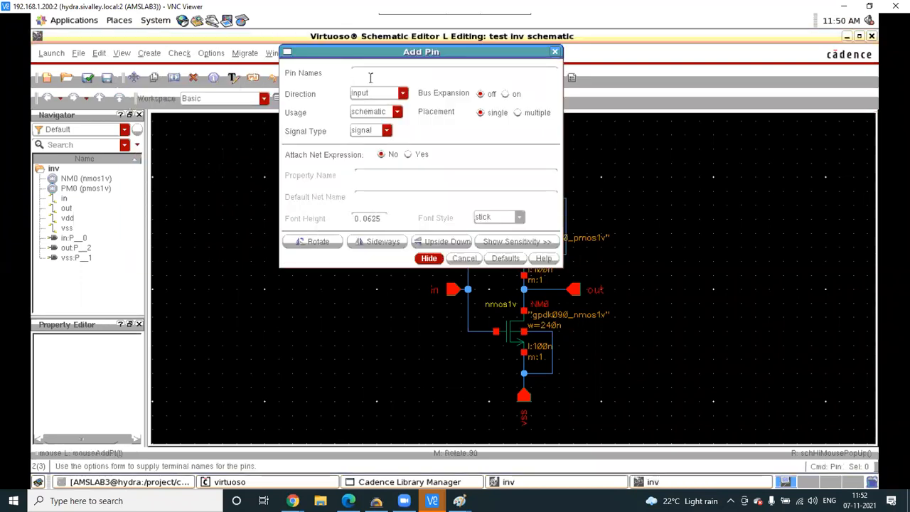
{"action": "type", "text": "vdd"}
{"action": "left_click", "coordinate": [429, 258]}
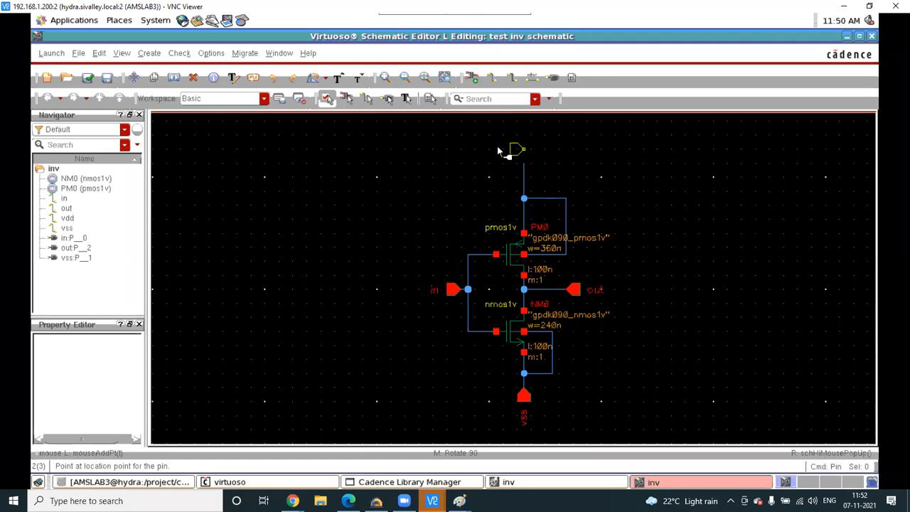
{"action": "key", "text": "r"}
{"action": "key", "text": "r"}
{"action": "key", "text": "r"}
{"action": "left_click", "coordinate": [523, 163]}
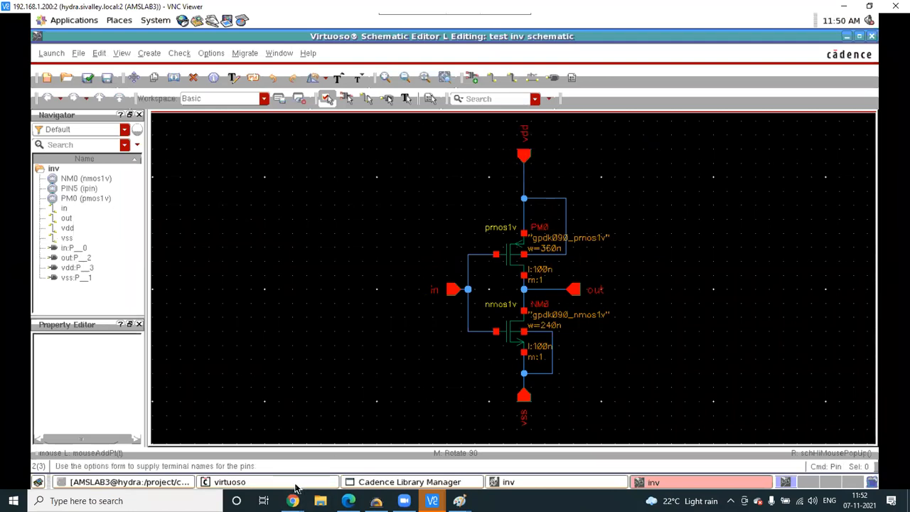
- In Chrome, close the extra loading GoToMeeting tab
{"action": "mouse_move", "coordinate": [293, 500]}
{"action": "left_click", "coordinate": [338, 462]}
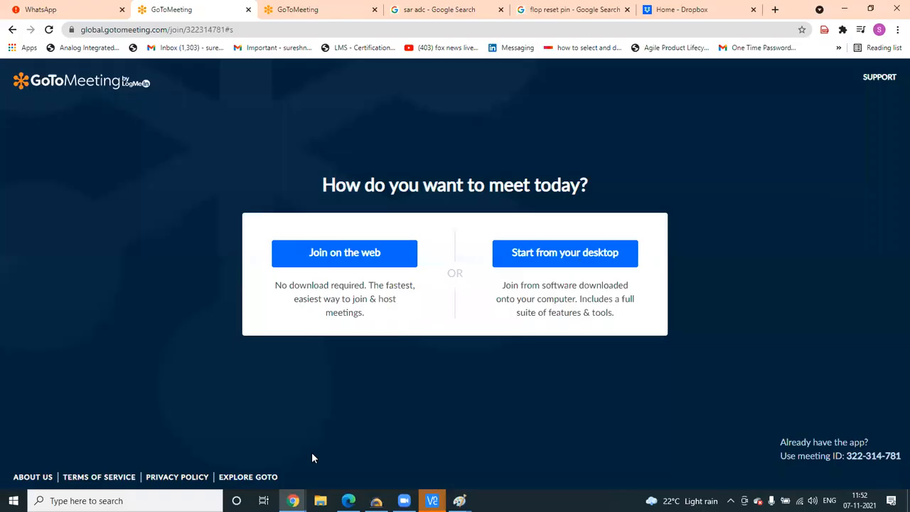
{"action": "left_click", "coordinate": [311, 9]}
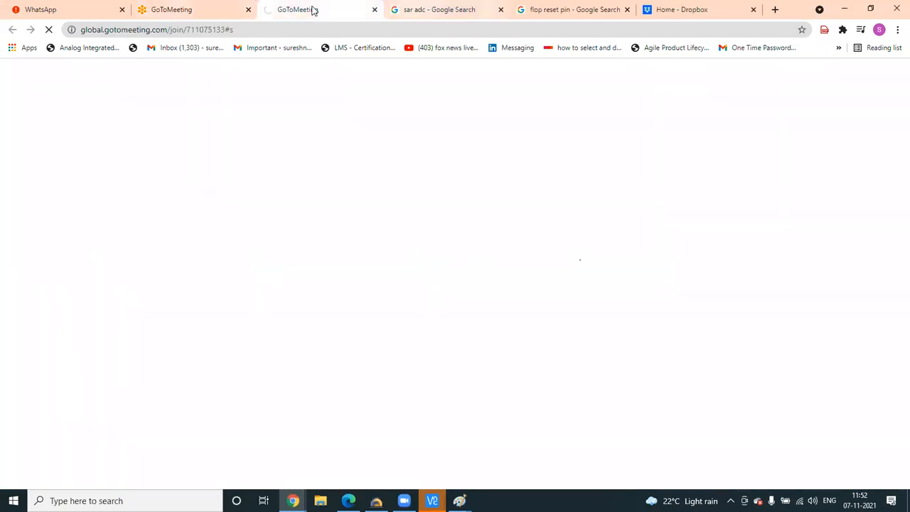
{"action": "middle_click", "coordinate": [314, 9]}
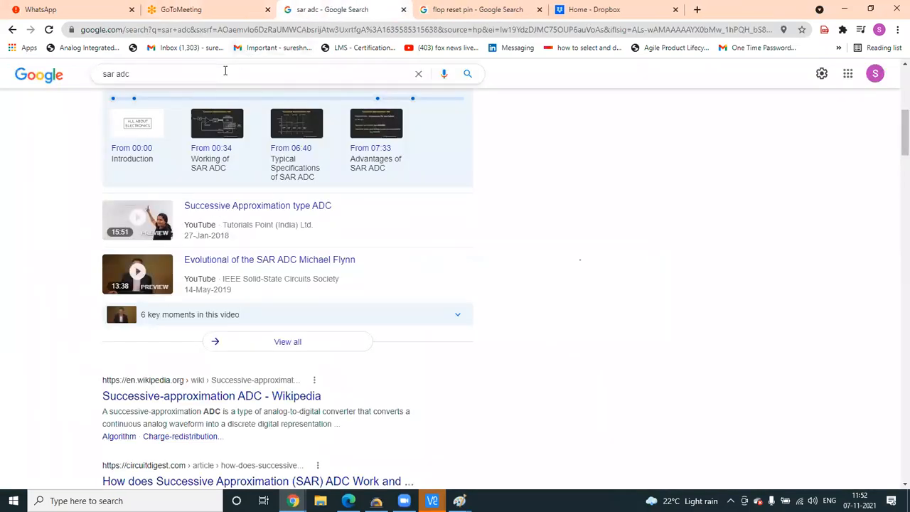
- Replace 'sar adc' with 'mouse key' in Google and show the Images results
{"action": "left_click_drag", "start_coordinate": [224, 71], "coordinate": [66, 78]}
{"action": "type", "text": "mos"}
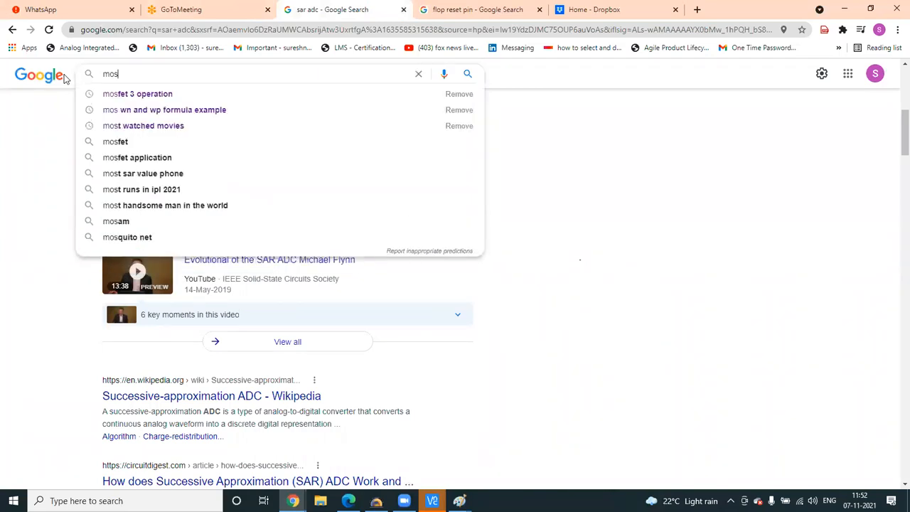
{"action": "key", "text": "BackSpace"}
{"action": "type", "text": "use"}
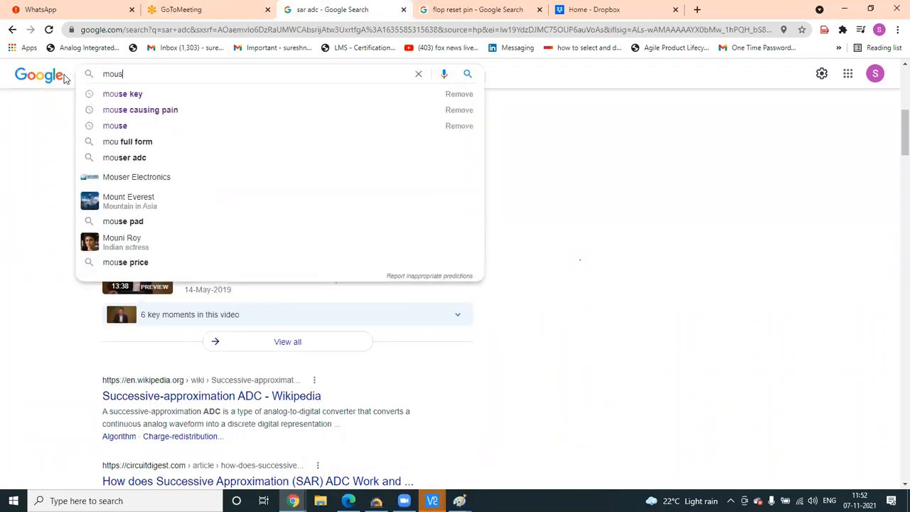
{"action": "left_click", "coordinate": [123, 95]}
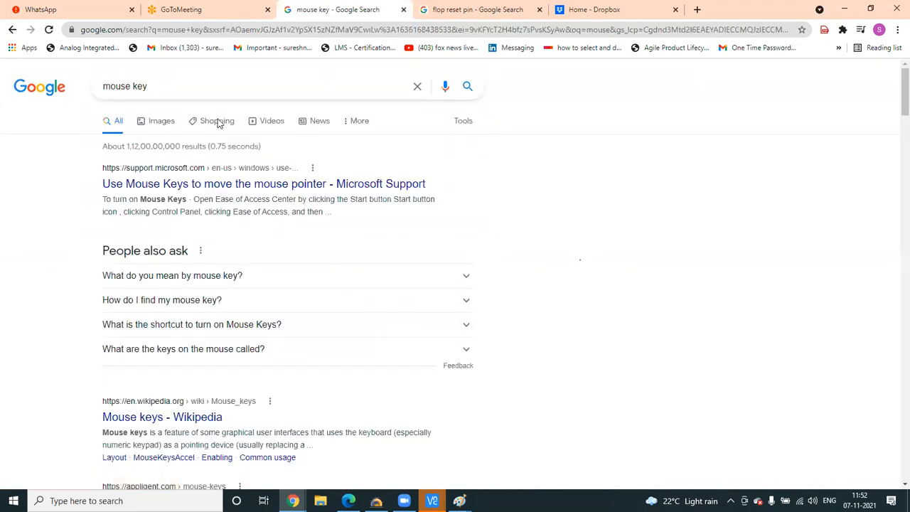
{"action": "left_click", "coordinate": [163, 122]}
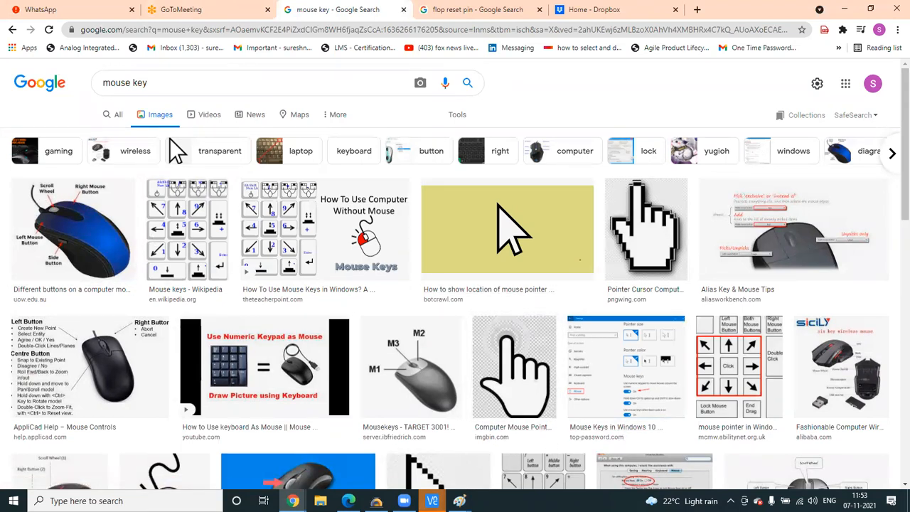
- Cancel the pin placement, draw a vertical wire left of the inverter, then return to Chrome
{"action": "mouse_move", "coordinate": [431, 500]}
{"action": "left_click", "coordinate": [408, 455]}
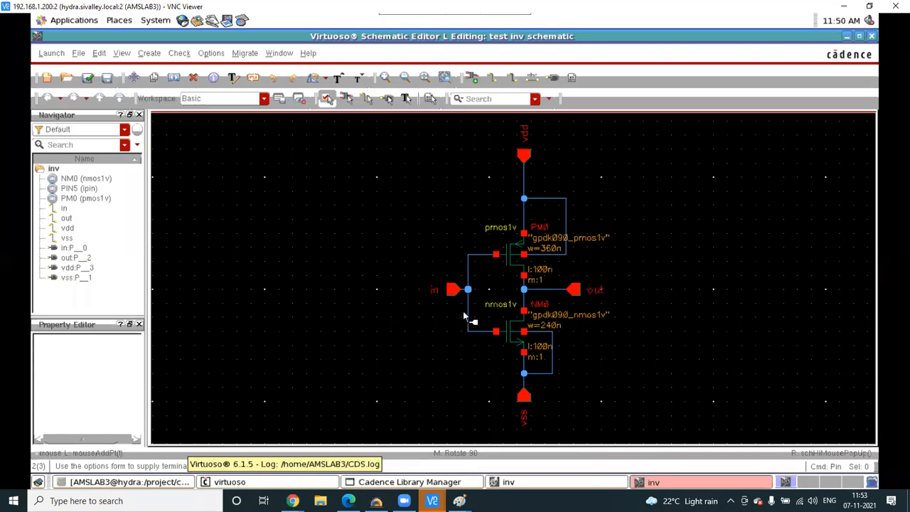
{"action": "key", "text": "Escape"}
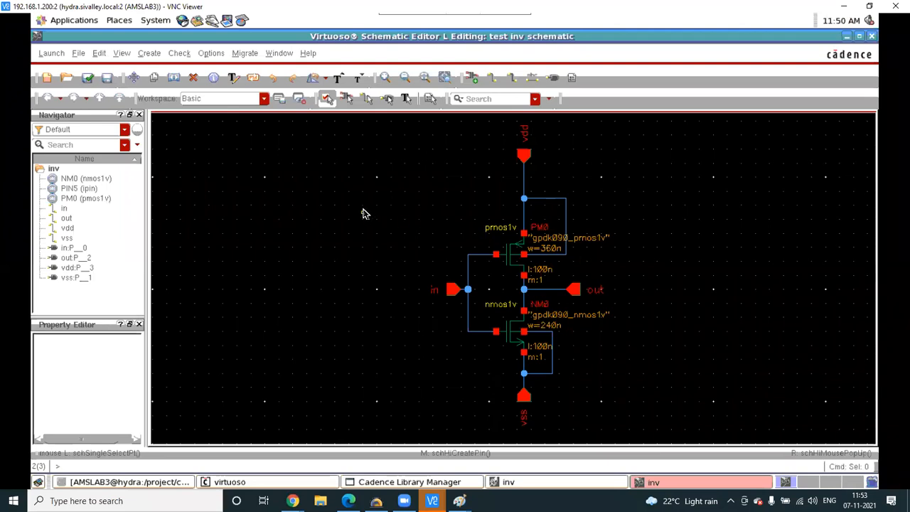
{"action": "key", "text": "w"}
{"action": "left_click", "coordinate": [398, 199]}
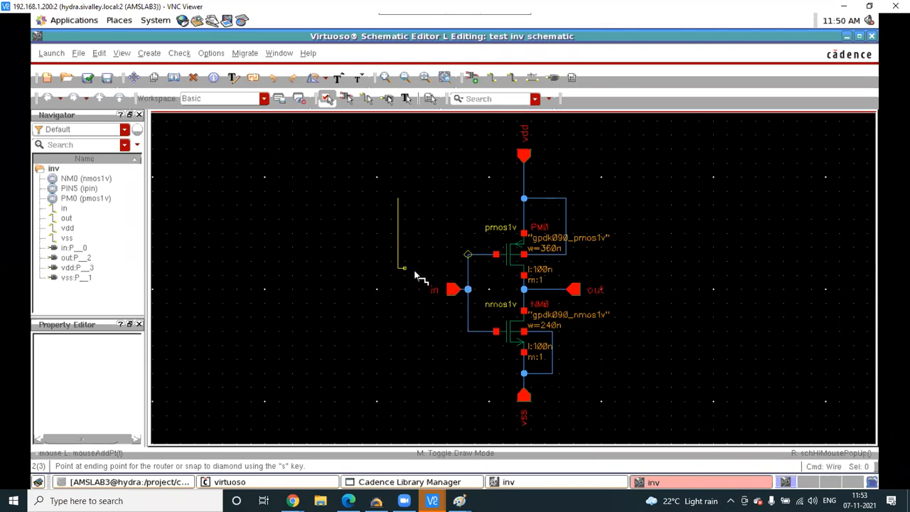
{"action": "double_click", "coordinate": [403, 290]}
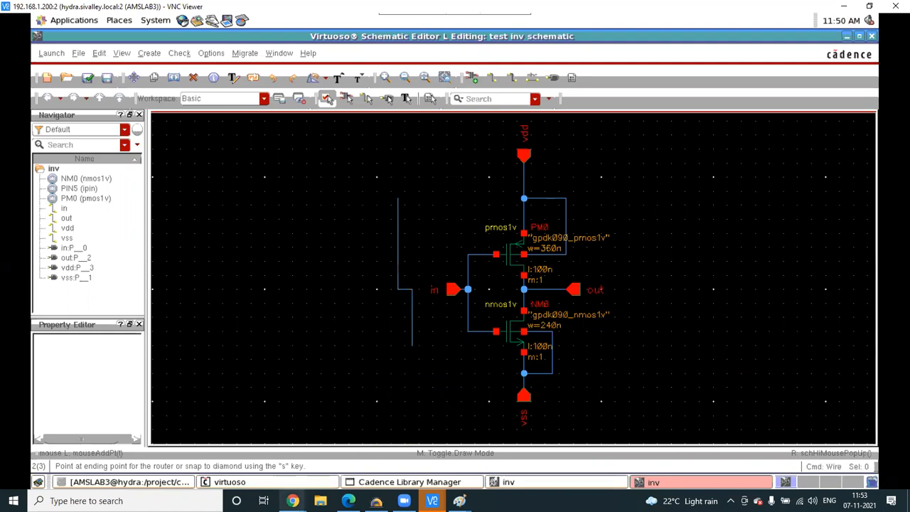
{"action": "left_click", "coordinate": [292, 452]}
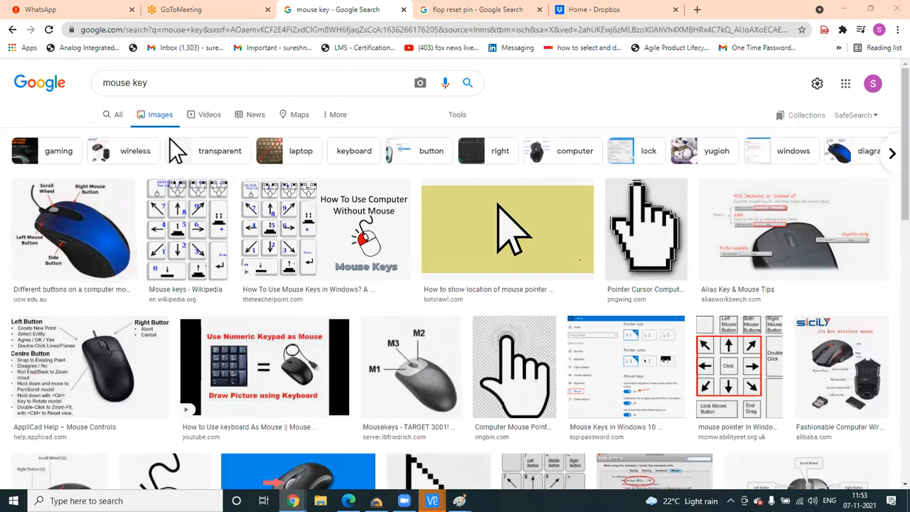
- Back in the inv schematic, cancel the wire, delete the stray wire stub and save
{"action": "mouse_move", "coordinate": [431, 500]}
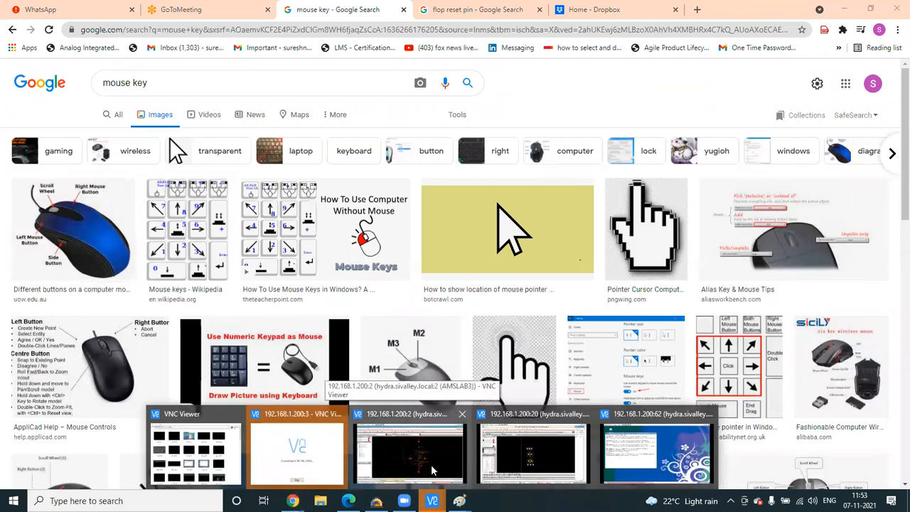
{"action": "left_click", "coordinate": [431, 470]}
{"action": "key", "text": "Escape"}
{"action": "left_click_drag", "start_coordinate": [264, 171], "coordinate": [423, 377]}
{"action": "key", "text": "Delete"}
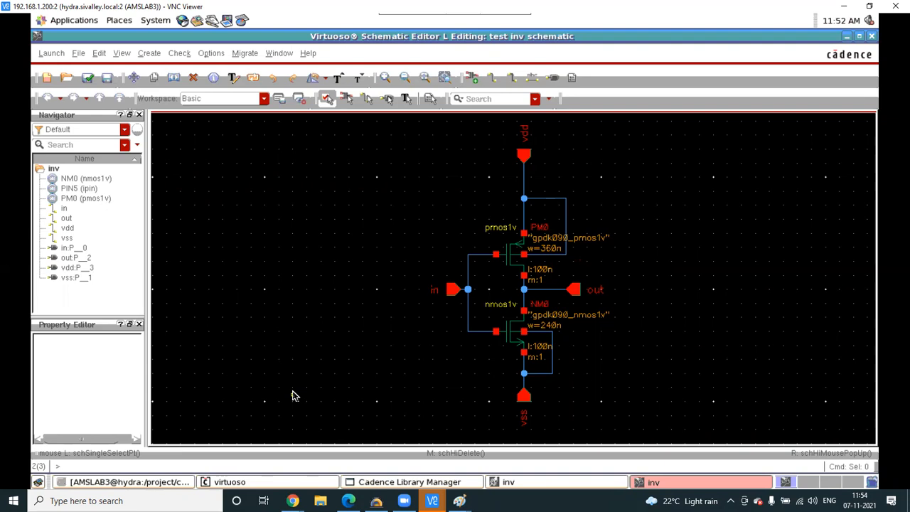
{"action": "left_click", "coordinate": [107, 73]}
- Switch to the 192.168.1.200:62 session and raise its Library Manager
{"action": "mouse_move", "coordinate": [431, 500]}
{"action": "left_click", "coordinate": [656, 452]}
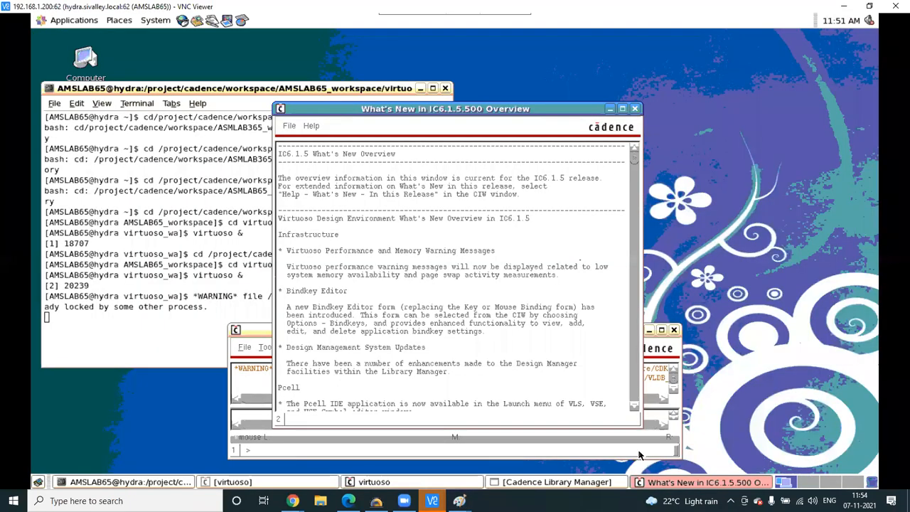
{"action": "left_click", "coordinate": [535, 483]}
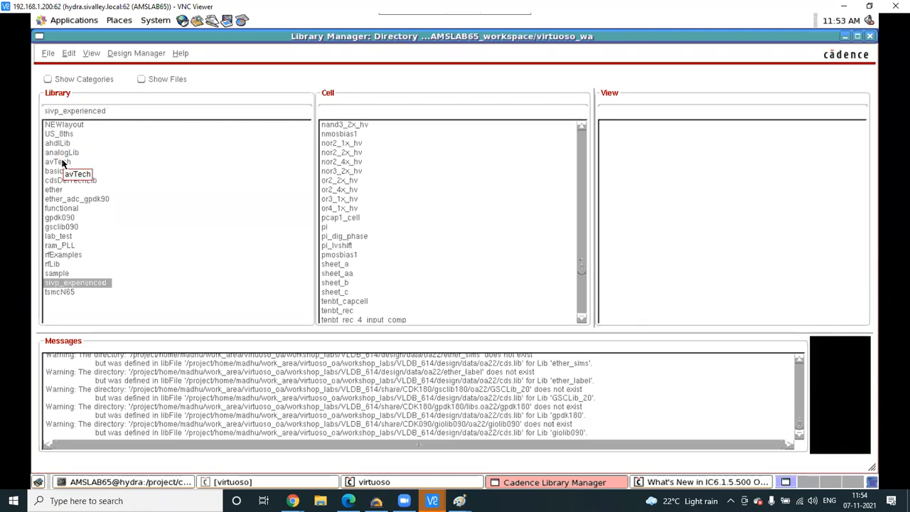
- Browse the US_8ths and lab_test library cells, then maximize the workspace terminal
{"action": "left_click", "coordinate": [519, 484]}
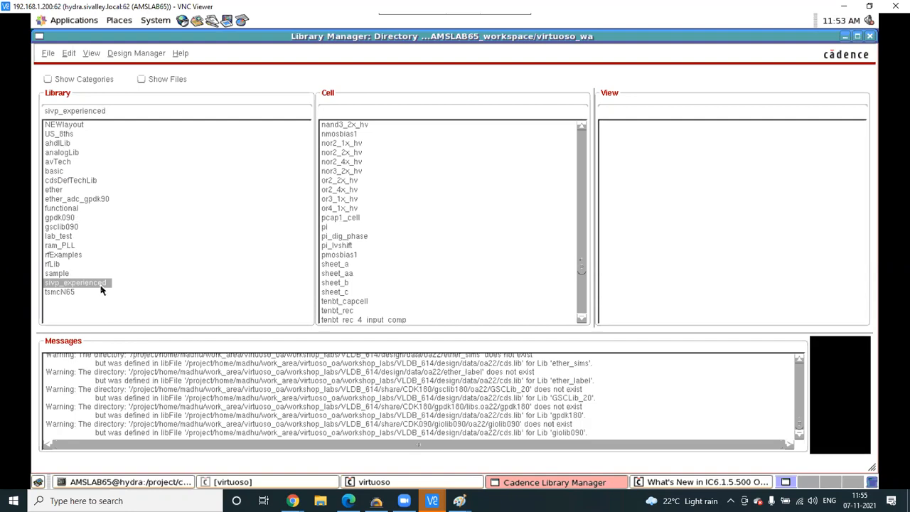
{"action": "left_click", "coordinate": [165, 482]}
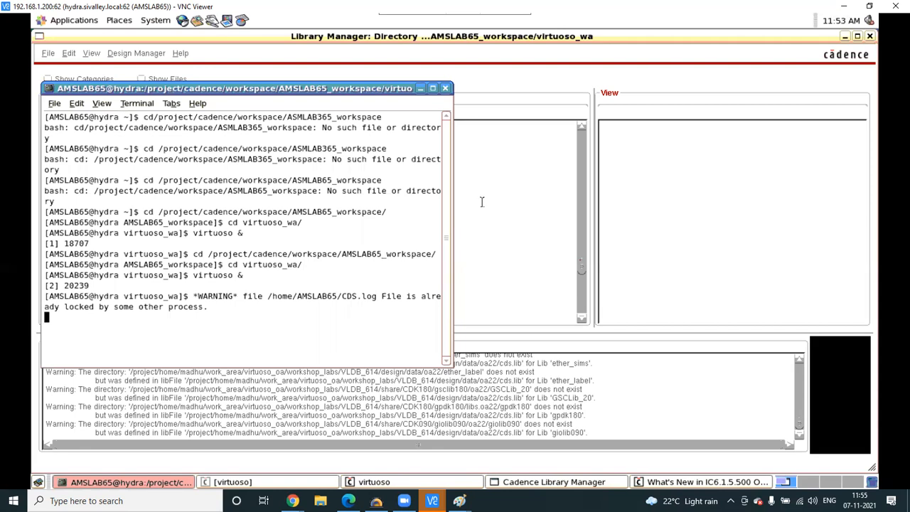
{"action": "left_click", "coordinate": [421, 88]}
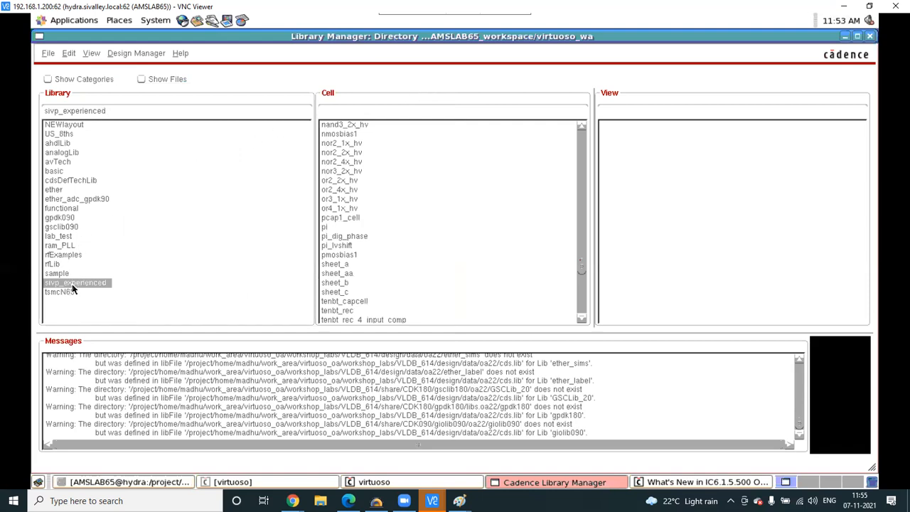
{"action": "left_click", "coordinate": [64, 134]}
{"action": "left_click", "coordinate": [61, 237]}
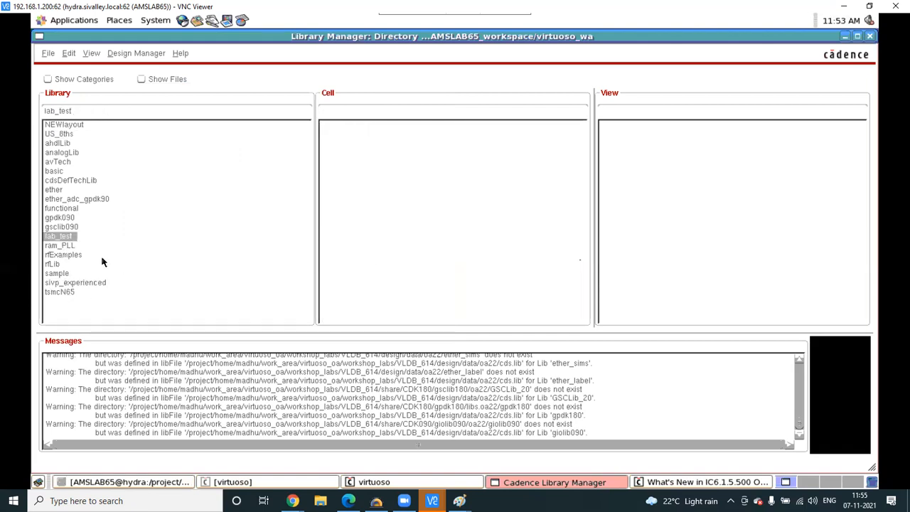
{"action": "left_click", "coordinate": [151, 484]}
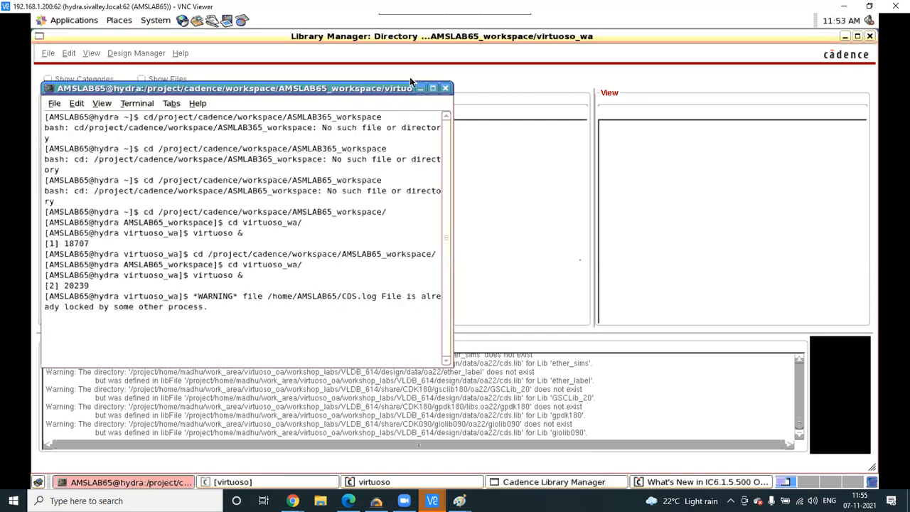
{"action": "left_click", "coordinate": [432, 87]}
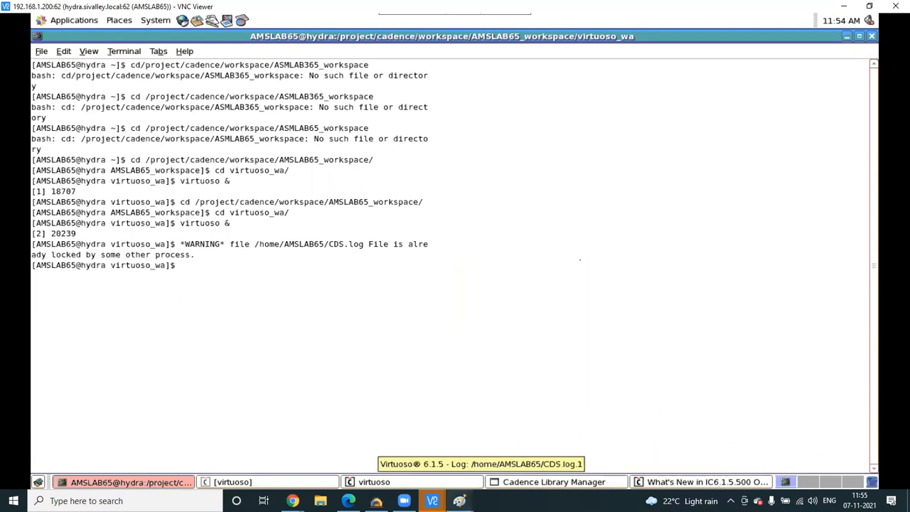
- Quit both running Virtuoso sessions through their taskbar Close options, confirming each
{"action": "left_click", "coordinate": [396, 484]}
{"action": "right_click", "coordinate": [393, 483]}
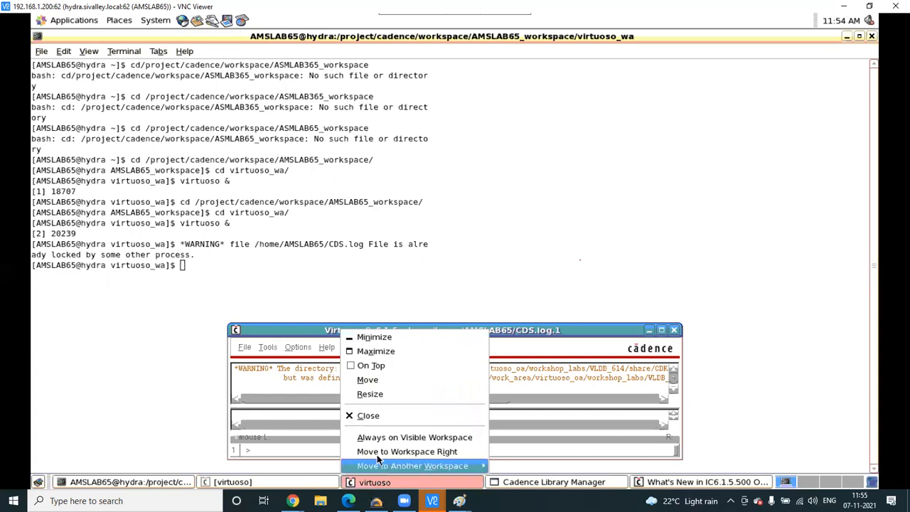
{"action": "left_click", "coordinate": [370, 416]}
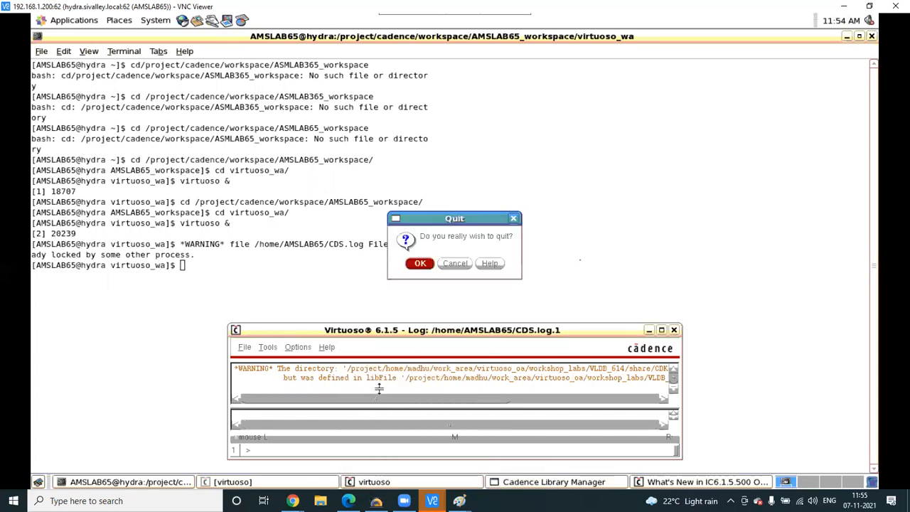
{"action": "left_click", "coordinate": [423, 263]}
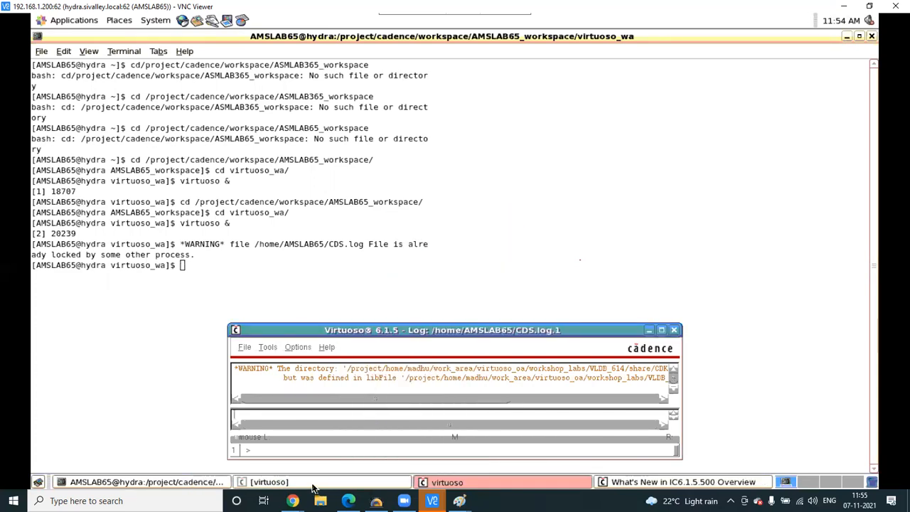
{"action": "left_click", "coordinate": [450, 484]}
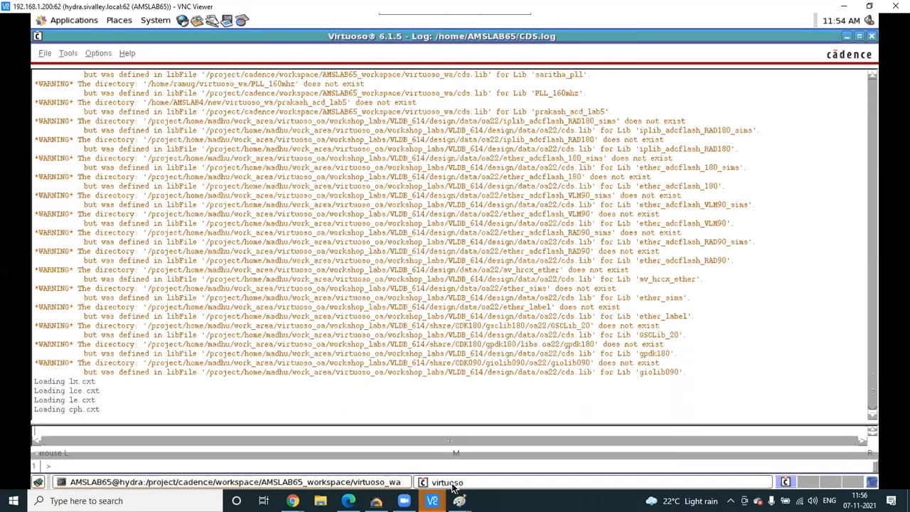
{"action": "right_click", "coordinate": [450, 485]}
{"action": "left_click", "coordinate": [446, 416]}
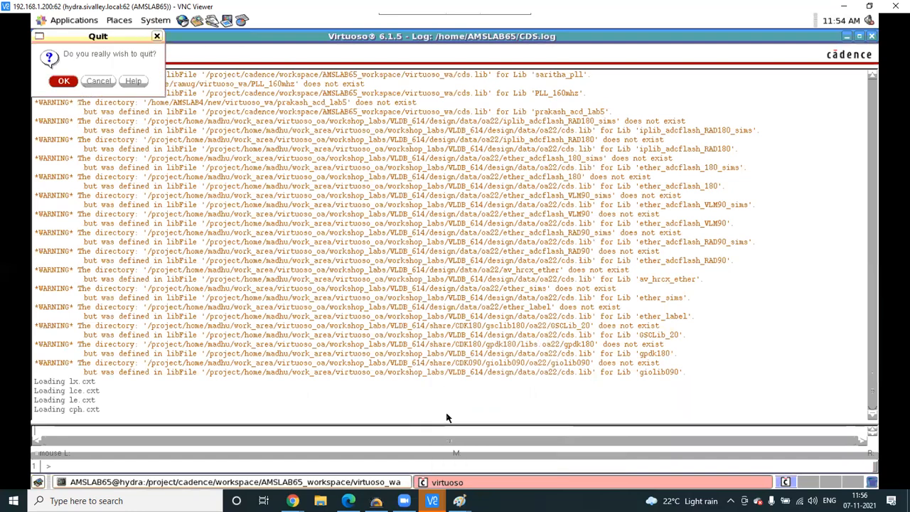
{"action": "left_click", "coordinate": [64, 81]}
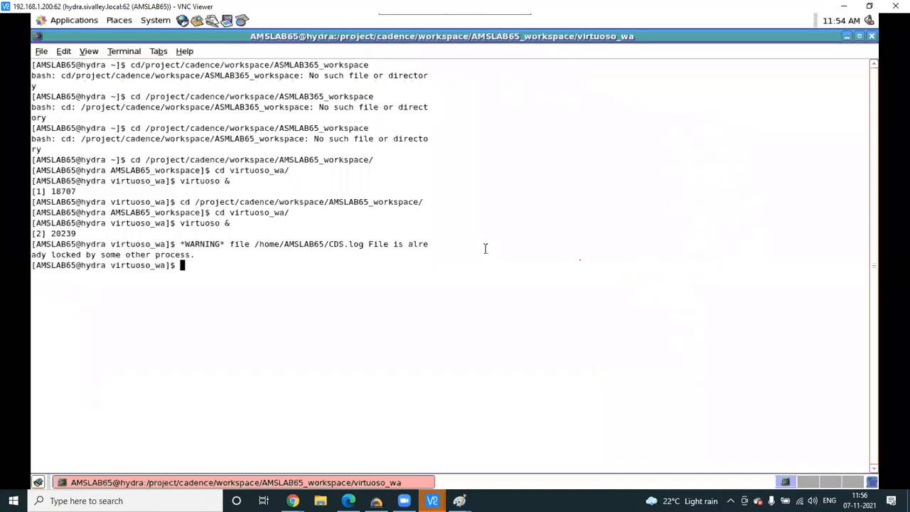
- Change into AMSLAB65_workspace/virtuoso_wa and relaunch virtuoso & from shell history
{"action": "key", "text": "Up"}
{"action": "key", "text": "Up"}
{"action": "key", "text": "Up"}
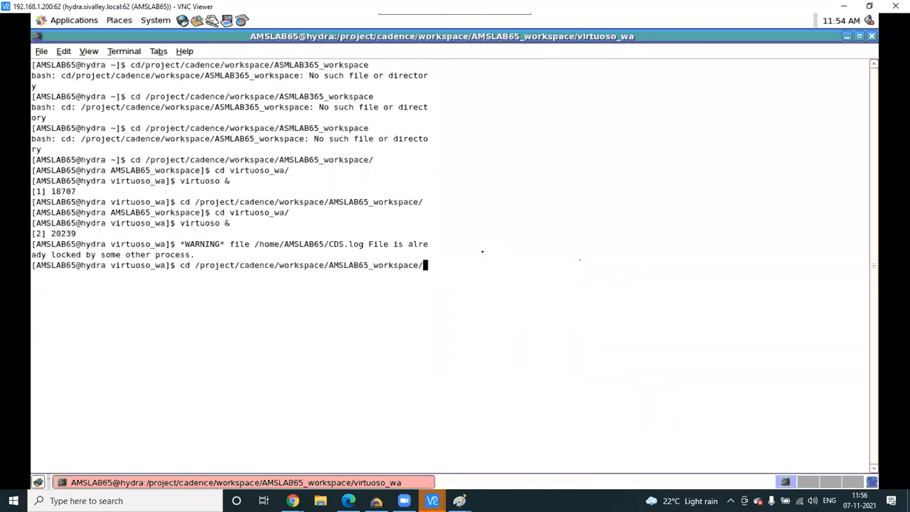
{"action": "key", "text": "Return"}
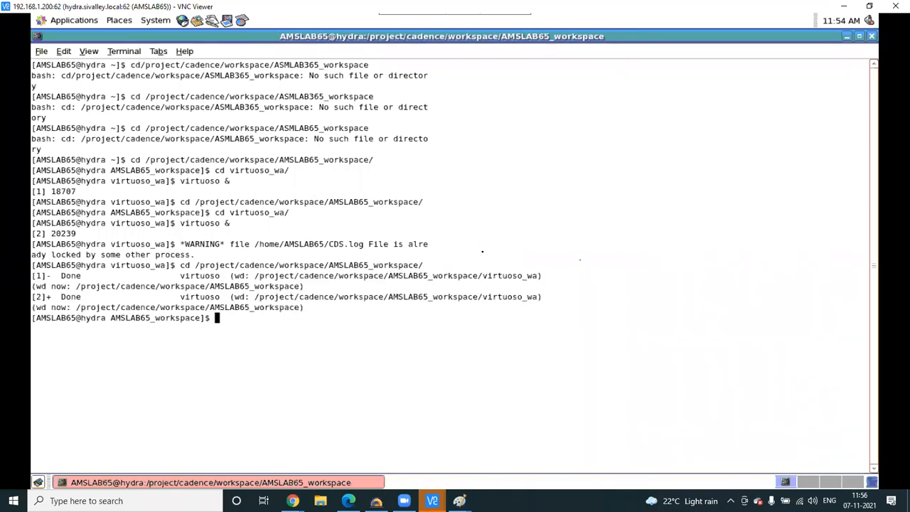
{"action": "key", "text": "Up"}
{"action": "key", "text": "Up"}
{"action": "key", "text": "Up"}
{"action": "key", "text": "Return"}
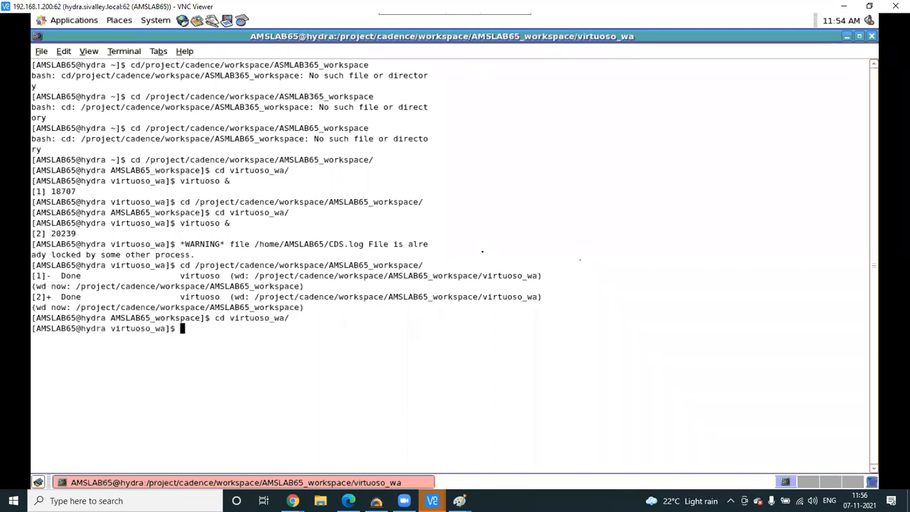
{"action": "key", "text": "Up"}
{"action": "key", "text": "Up"}
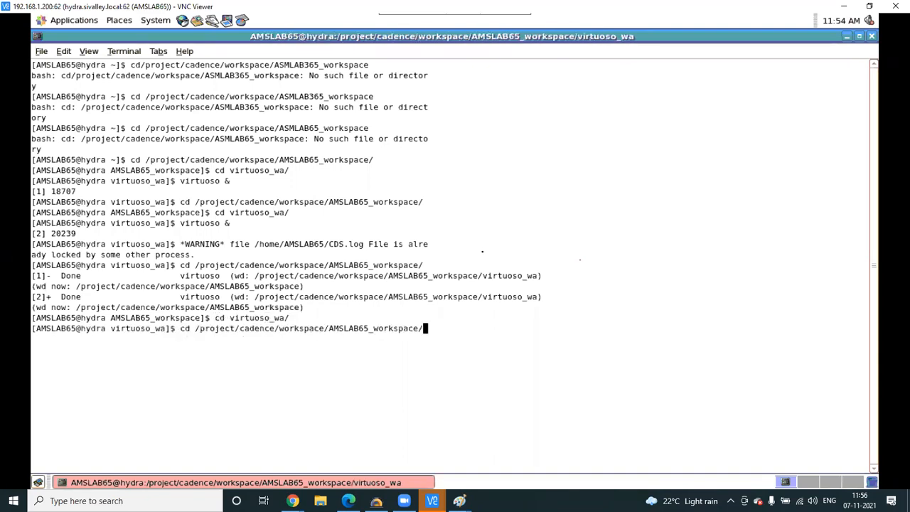
{"action": "key", "text": "Up"}
{"action": "key", "text": "Return"}
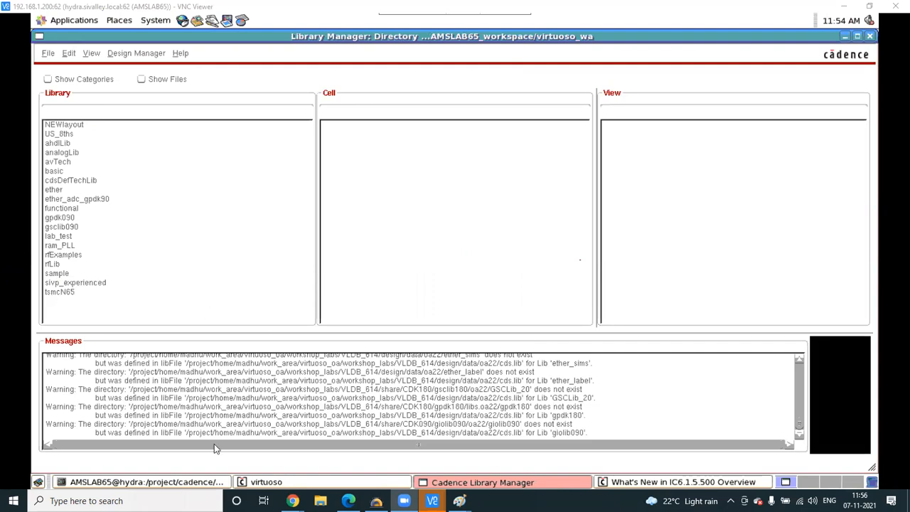
{"action": "left_click", "coordinate": [189, 483]}
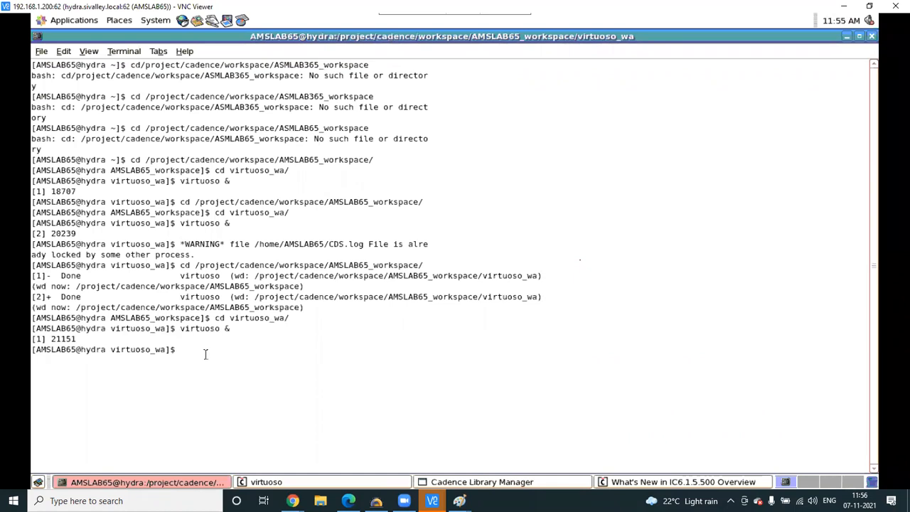
- Run virtuoso & again from history, view its Library Manager, and return to a fresh prompt
{"action": "key", "text": "Up"}
{"action": "key", "text": "Up"}
{"action": "key", "text": "Up"}
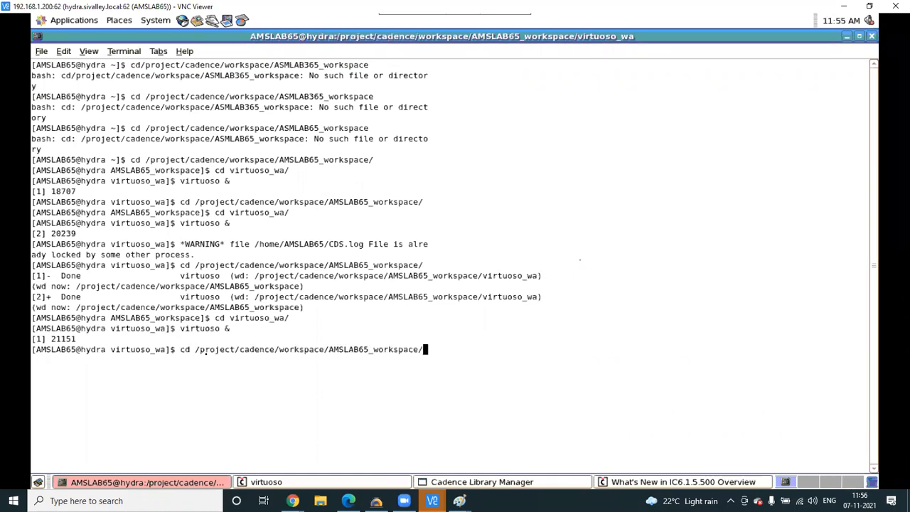
{"action": "key", "text": "Up"}
{"action": "key", "text": "Up"}
{"action": "key", "text": "Down"}
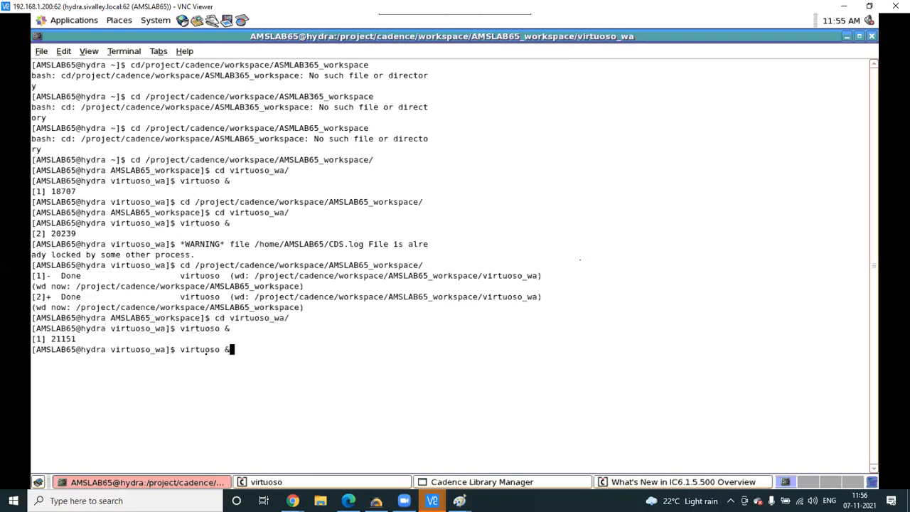
{"action": "key", "text": "Return"}
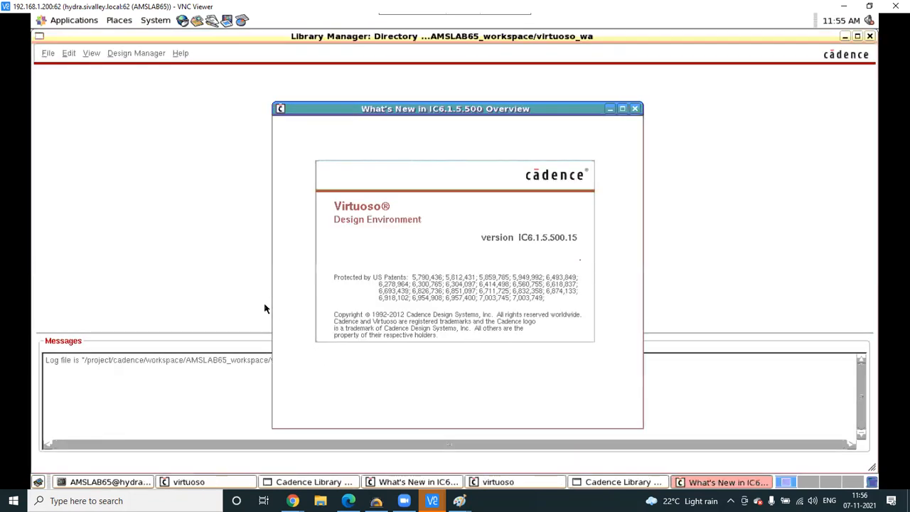
{"action": "left_click", "coordinate": [264, 308]}
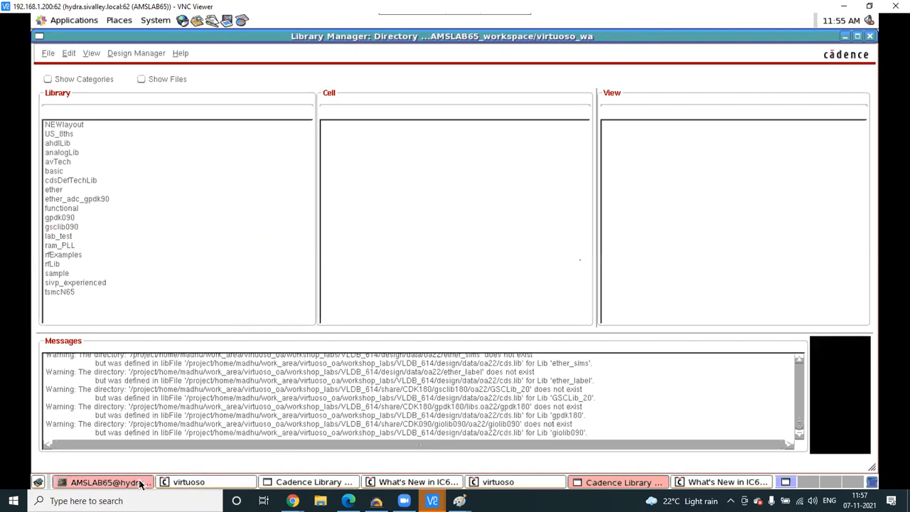
{"action": "left_click", "coordinate": [106, 482]}
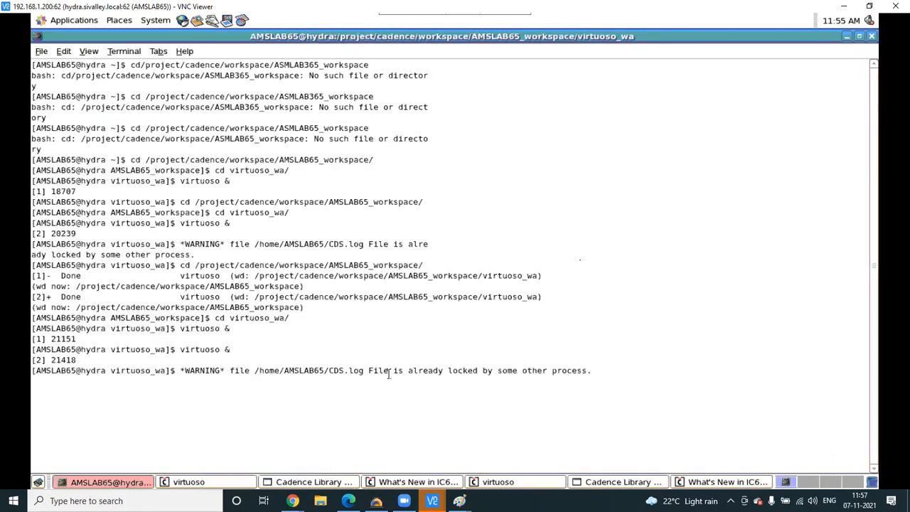
{"action": "key", "text": "Return"}
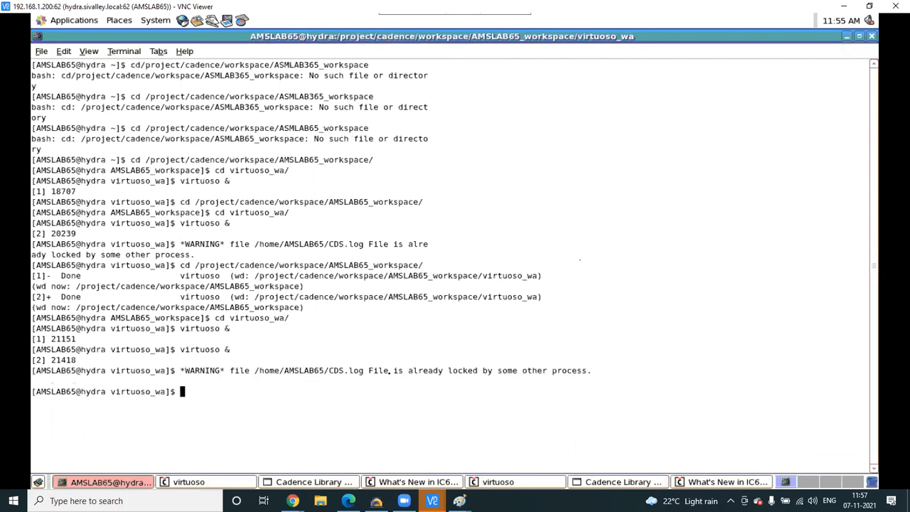
- Close the old terminal, open a new desktop terminal and run 'virtuoso &'
{"action": "left_click", "coordinate": [870, 36]}
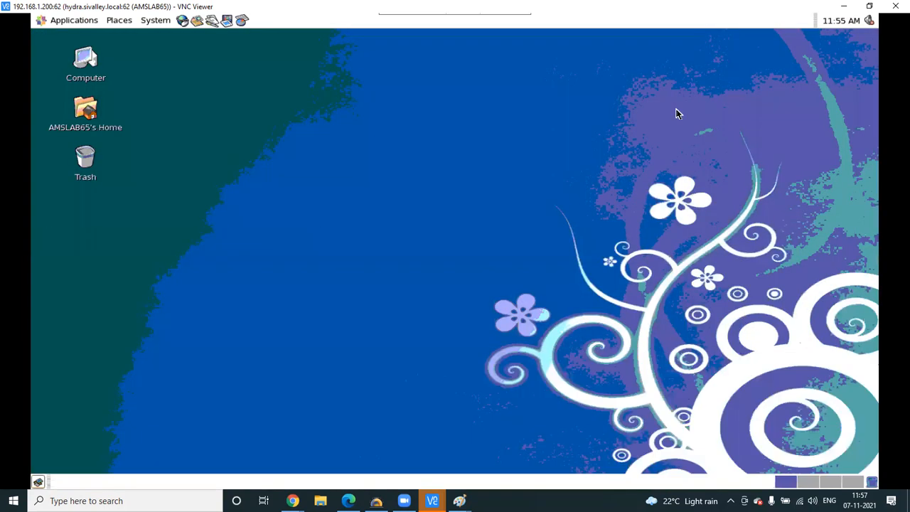
{"action": "right_click", "coordinate": [252, 187]}
{"action": "left_click", "coordinate": [317, 239]}
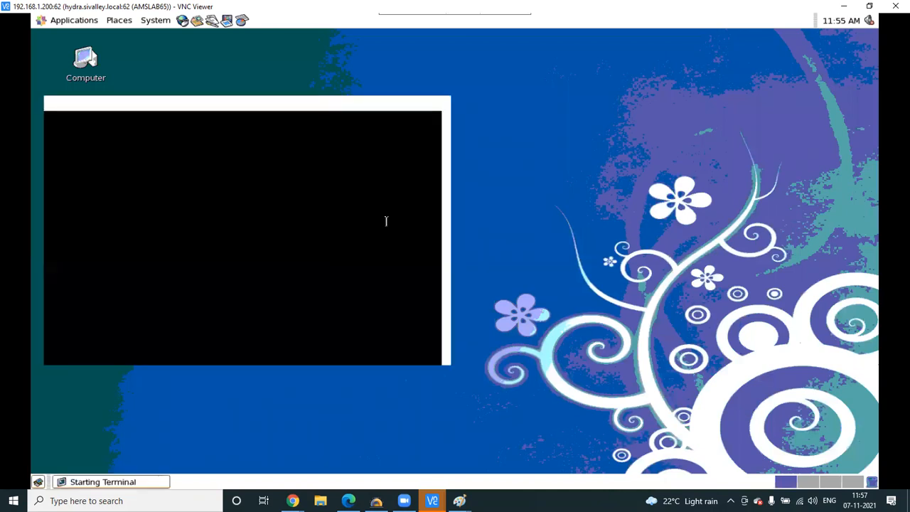
{"action": "type", "text": "virtuoso &"}
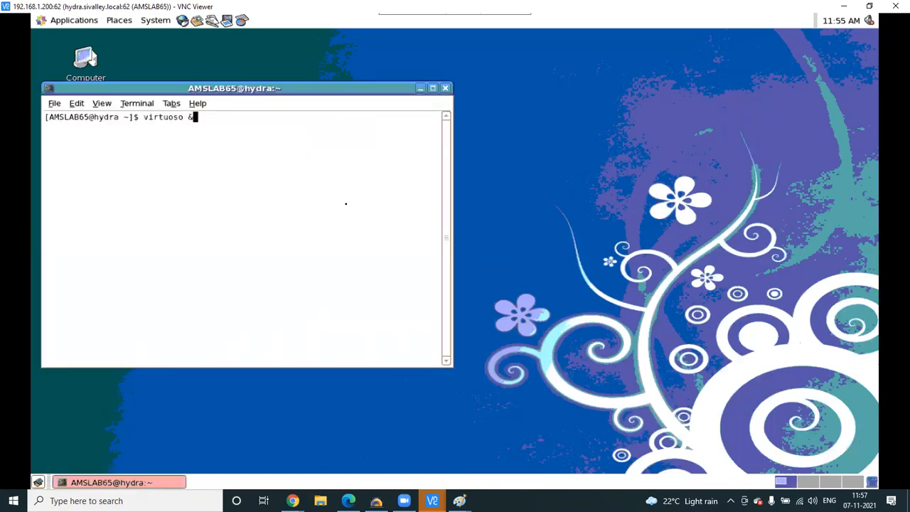
{"action": "key", "text": "Return"}
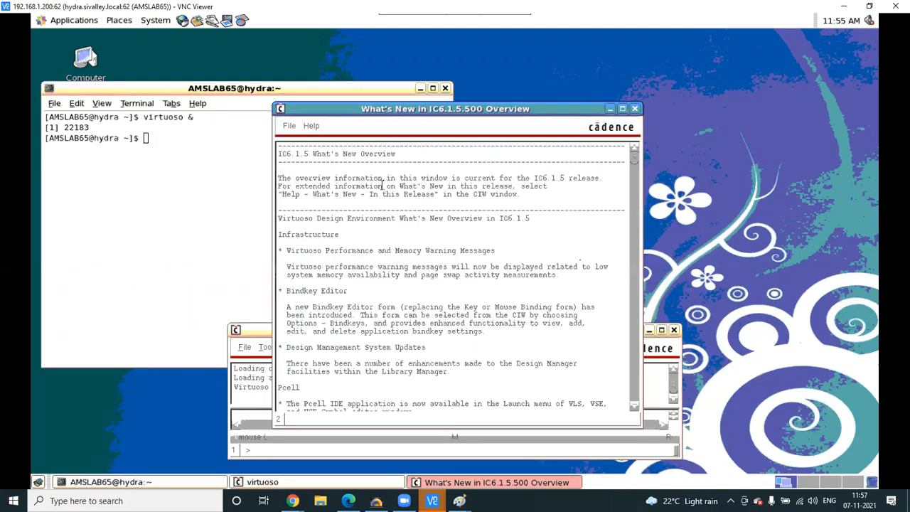
- Dismiss What's New, maximize the CIW, open Tools > Library Manager, then close it
{"action": "left_click", "coordinate": [635, 109]}
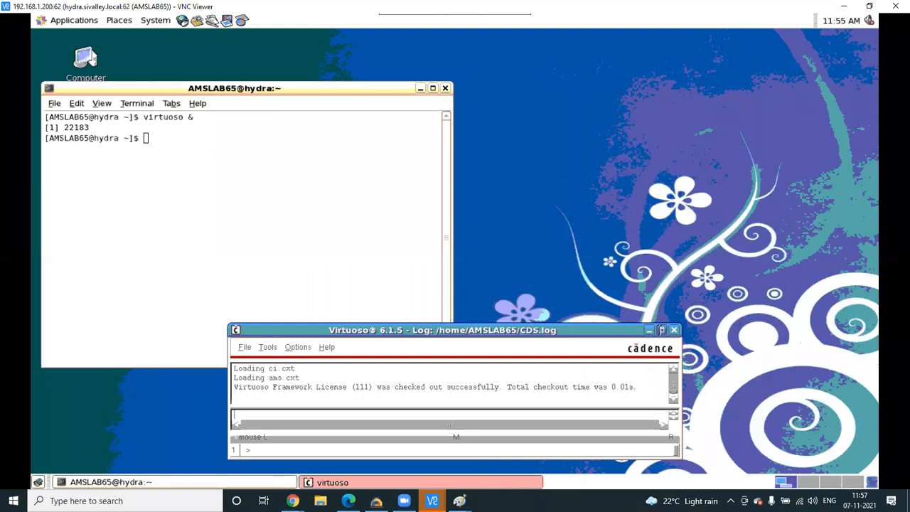
{"action": "left_click", "coordinate": [661, 330]}
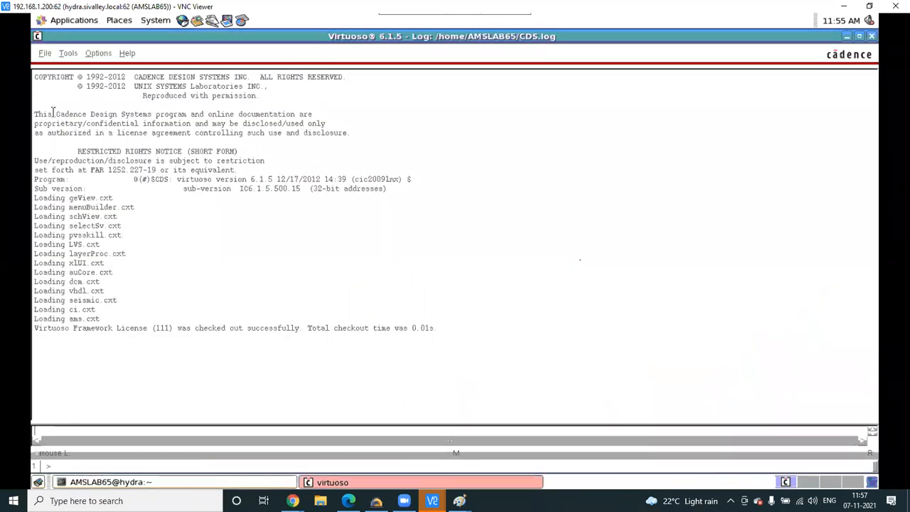
{"action": "left_click", "coordinate": [65, 56]}
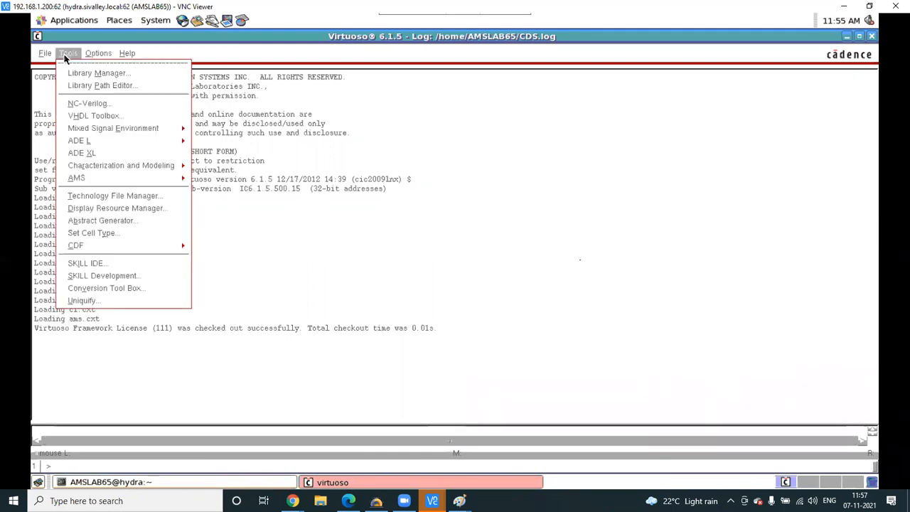
{"action": "left_click", "coordinate": [65, 57]}
{"action": "left_click", "coordinate": [71, 56]}
{"action": "left_click", "coordinate": [86, 73]}
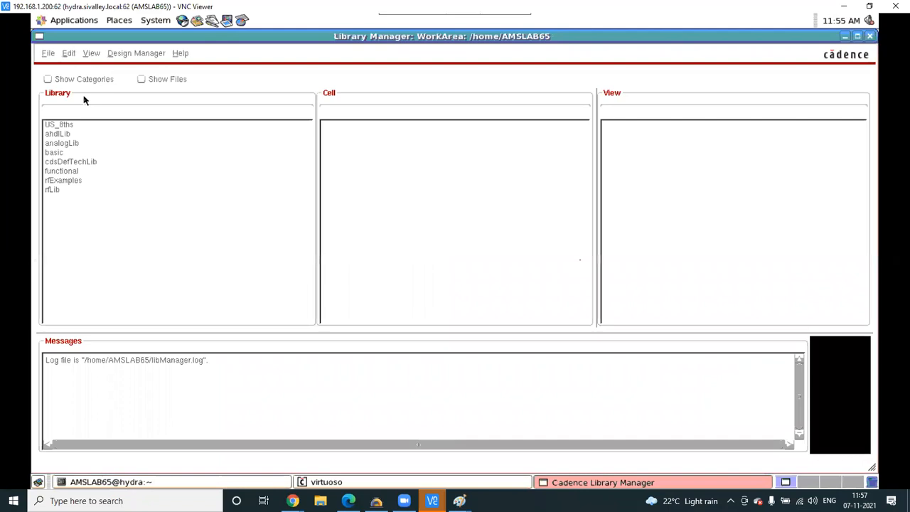
{"action": "left_click", "coordinate": [869, 37]}
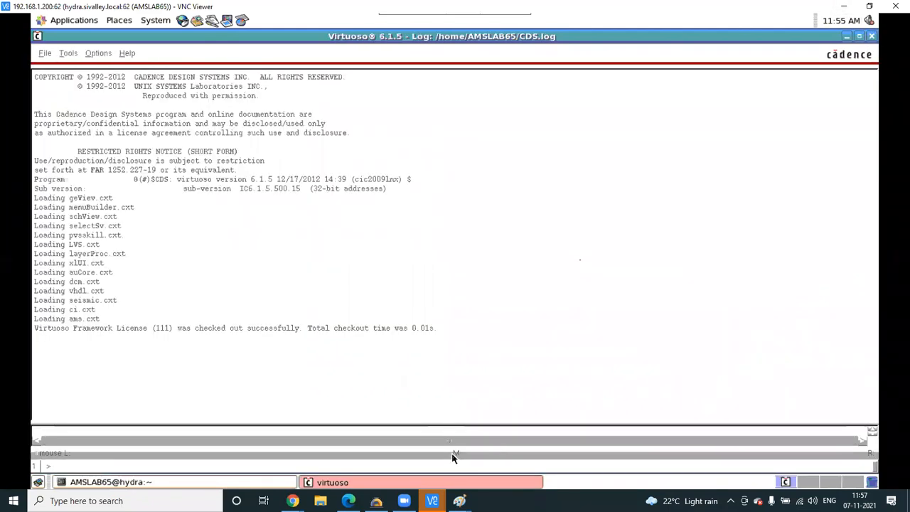
- Close the Virtuoso log window and confirm quitting Virtuoso
{"action": "right_click", "coordinate": [320, 483]}
{"action": "mouse_move", "coordinate": [335, 466]}
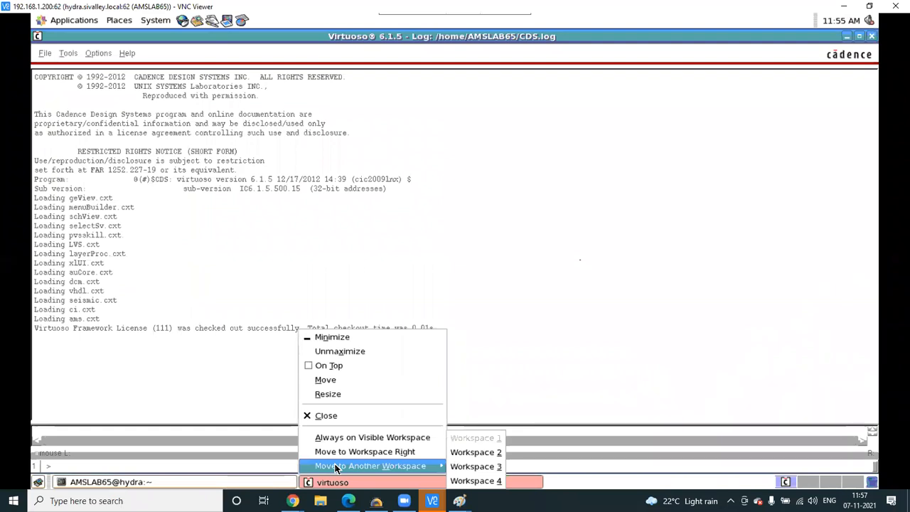
{"action": "left_click", "coordinate": [324, 415]}
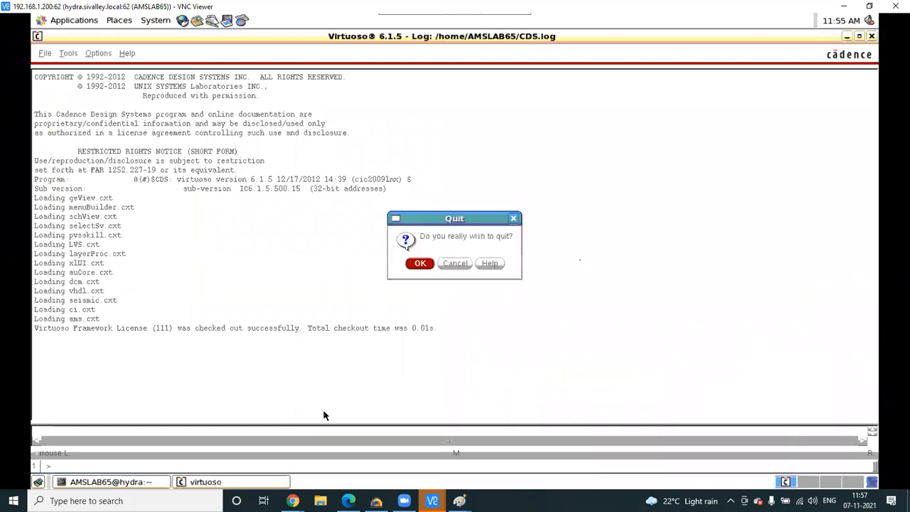
{"action": "left_click", "coordinate": [420, 264]}
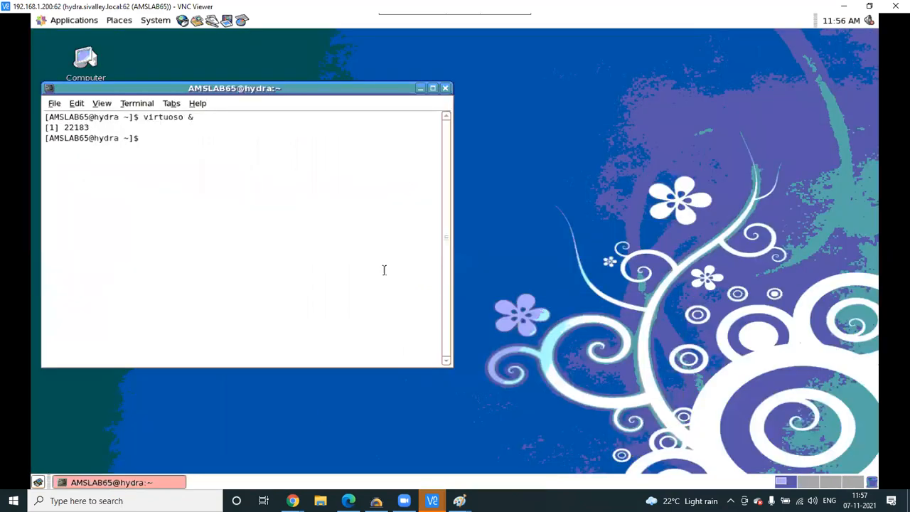
- Close the terminal, open another with 'virtuoso &' typed, and close that too
{"action": "key", "text": "Up"}
{"action": "left_click", "coordinate": [445, 88]}
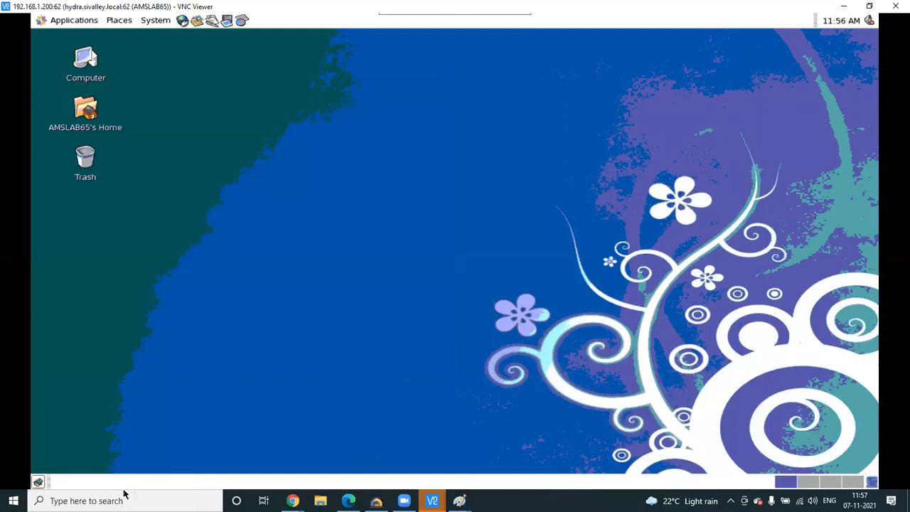
{"action": "right_click", "coordinate": [207, 147]}
{"action": "left_click", "coordinate": [278, 199]}
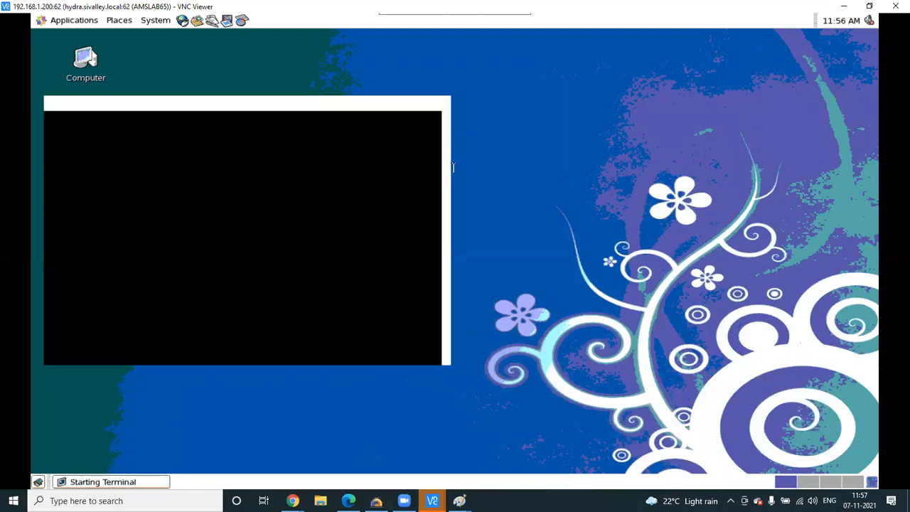
{"action": "type", "text": "virtuoso &"}
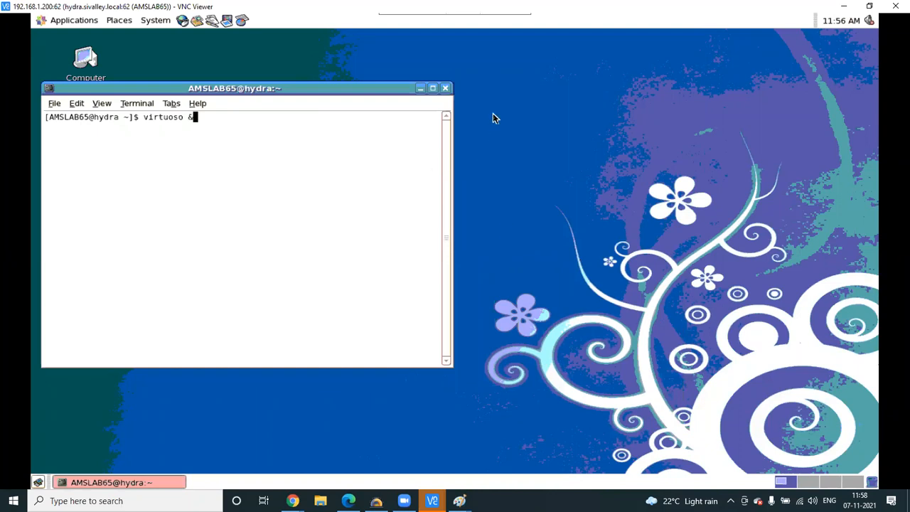
{"action": "left_click", "coordinate": [445, 89]}
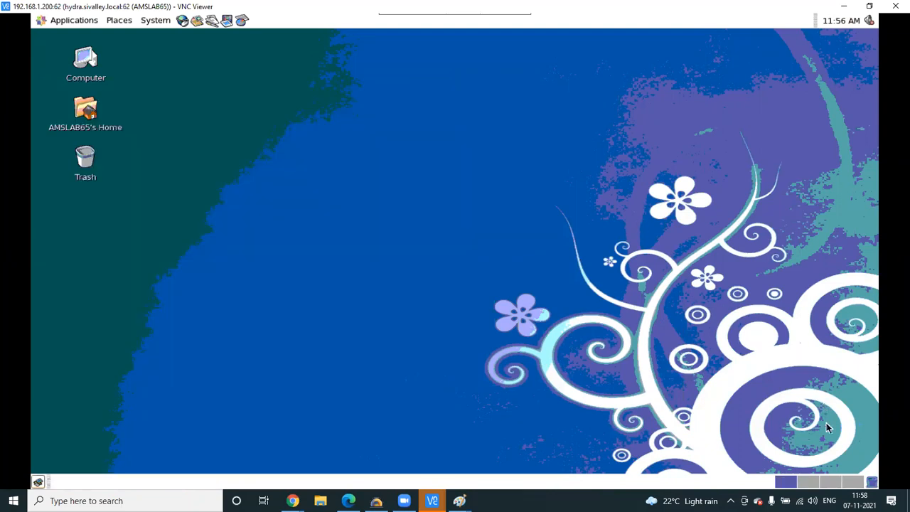
- Switch to workspace two and back, then open a new maximized terminal
{"action": "left_click", "coordinate": [803, 483]}
{"action": "scroll", "coordinate": [803, 484], "scroll_direction": "down", "scroll_amount": 2}
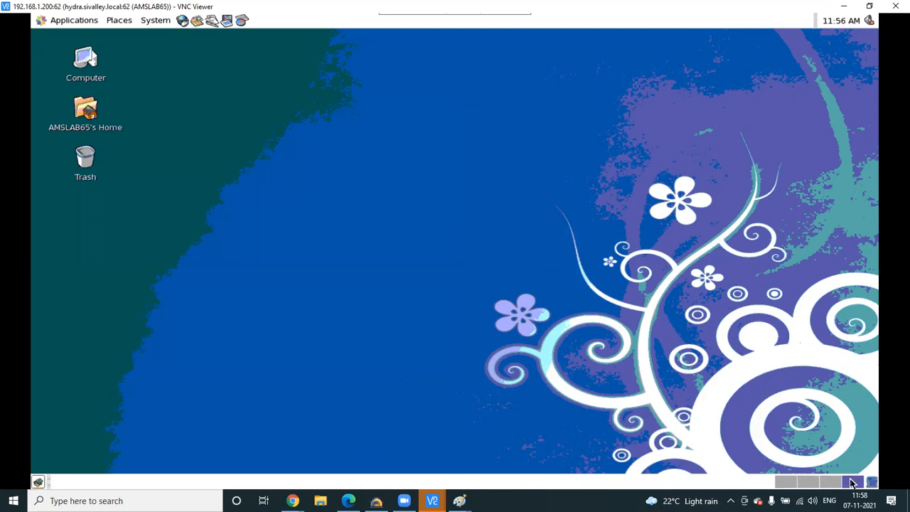
{"action": "left_click", "coordinate": [785, 482]}
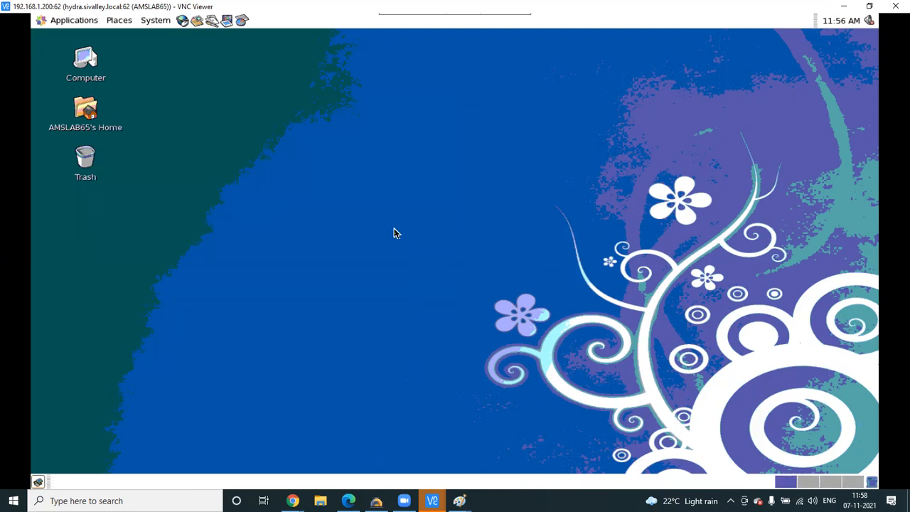
{"action": "right_click", "coordinate": [389, 167]}
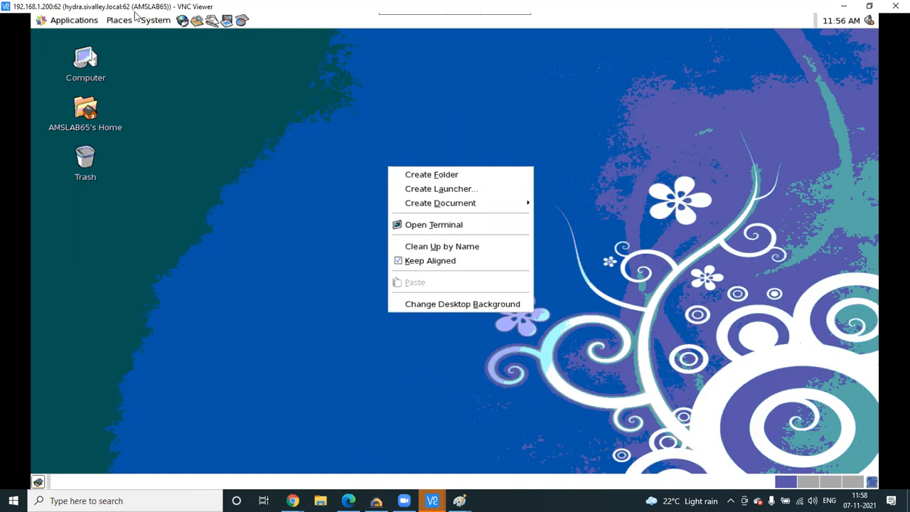
{"action": "left_click", "coordinate": [417, 225]}
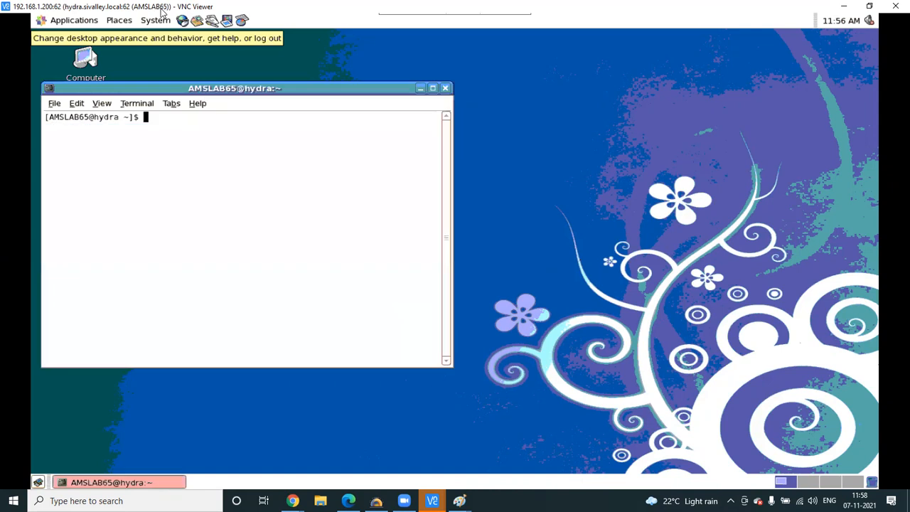
{"action": "left_click", "coordinate": [432, 88]}
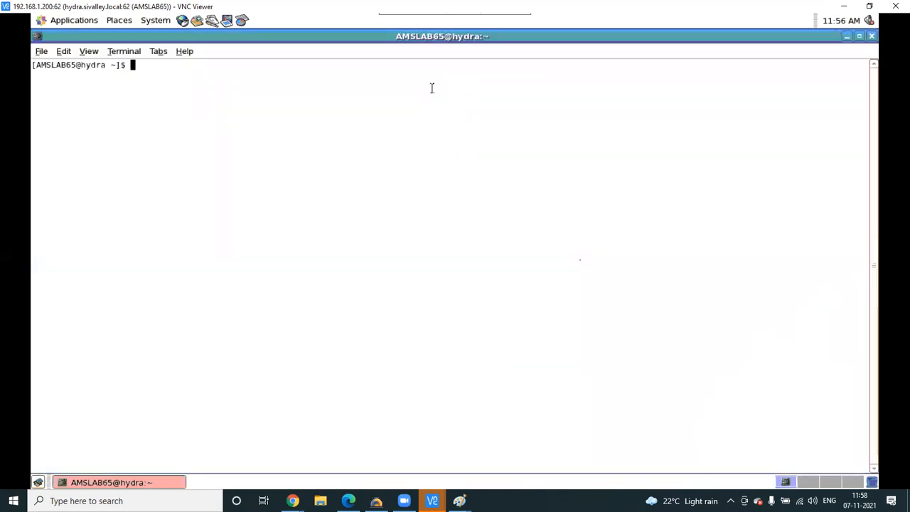
- Clear the recalled history command and type 'cd /cadence/' without running it
{"action": "key", "text": "Up"}
{"action": "key", "text": "Up"}
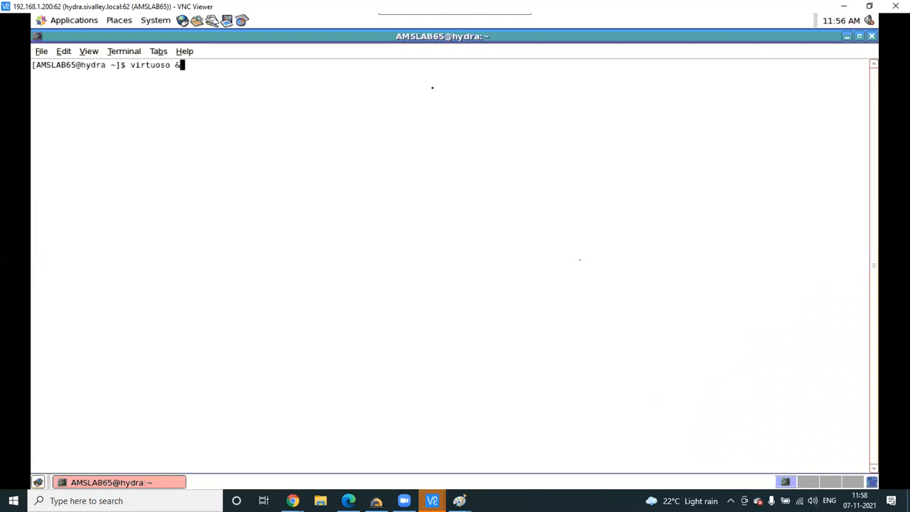
{"action": "key", "text": "BackSpace"}
{"action": "key", "text": "BackSpace"}
{"action": "key", "text": "BackSpace"}
{"action": "key", "text": "BackSpace"}
{"action": "key", "text": "BackSpace"}
{"action": "key", "text": "BackSpace"}
{"action": "key", "text": "BackSpace"}
{"action": "key", "text": "BackSpace"}
{"action": "key", "text": "BackSpace"}
{"action": "key", "text": "BackSpace"}
{"action": "key", "text": "BackSpace"}
{"action": "key", "text": "BackSpace"}
{"action": "key", "text": "BackSpace"}
{"action": "key", "text": "BackSpace"}
{"action": "key", "text": "BackSpace"}
{"action": "type", "text": "cd /cadence"}
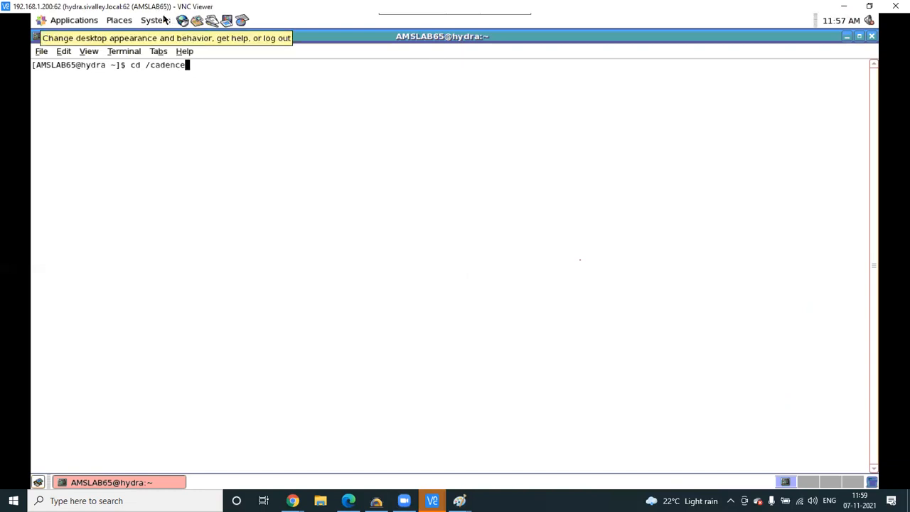
{"action": "type", "text": "/"}
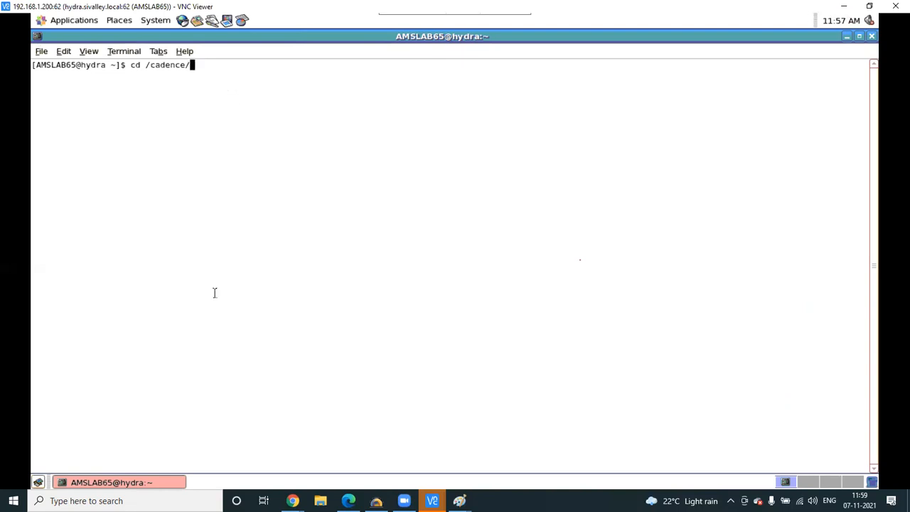
- Bring the VNC Viewer window forward and maximize it
{"action": "mouse_move", "coordinate": [432, 501]}
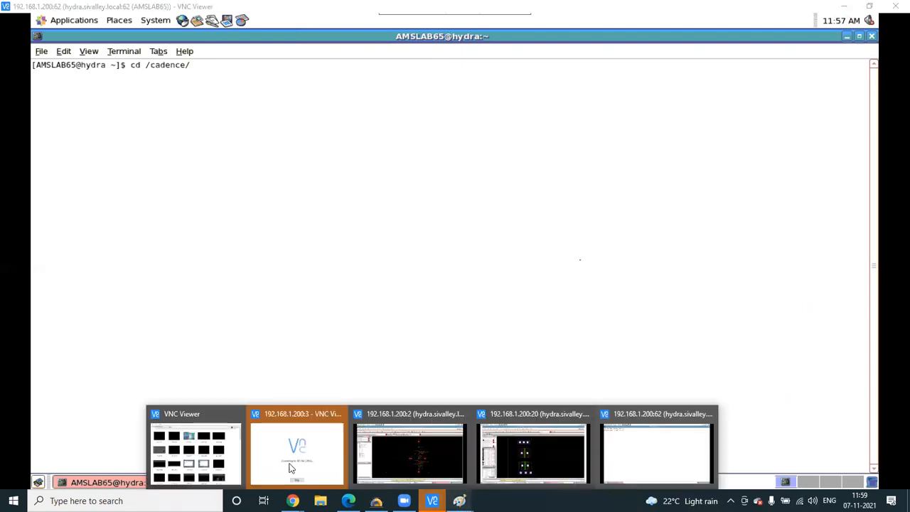
{"action": "left_click", "coordinate": [222, 464]}
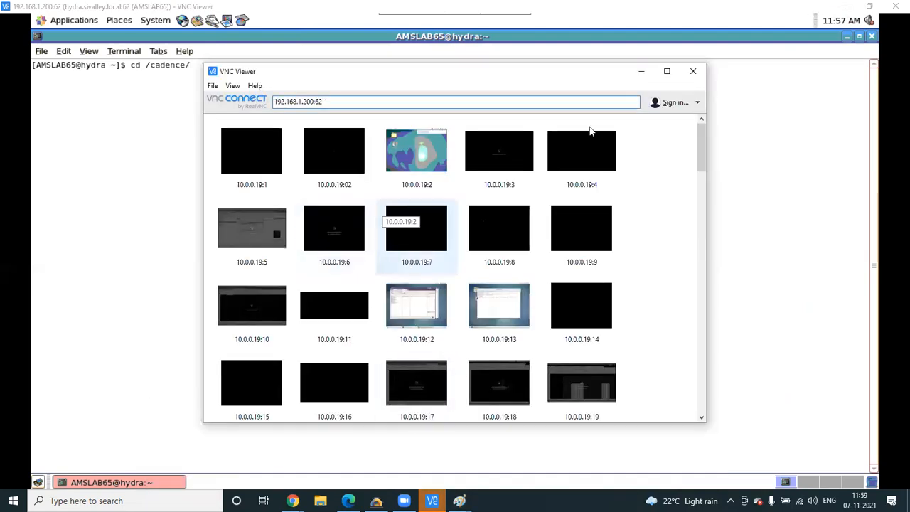
{"action": "left_click", "coordinate": [672, 77]}
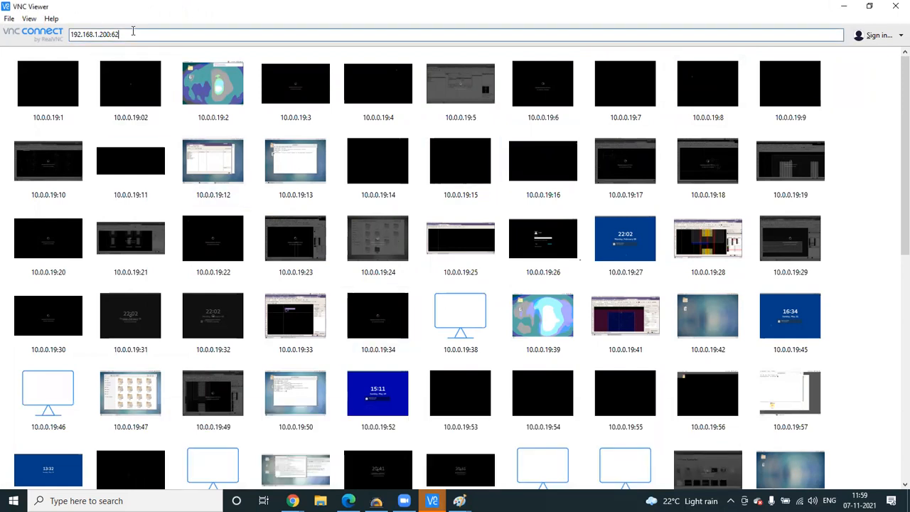
- Connect to 192.168.1.200:44, accepting the unencrypted connection warning, to reach the password prompt
{"action": "left_click", "coordinate": [132, 32]}
{"action": "key", "text": "BackSpace"}
{"action": "key", "text": "BackSpace"}
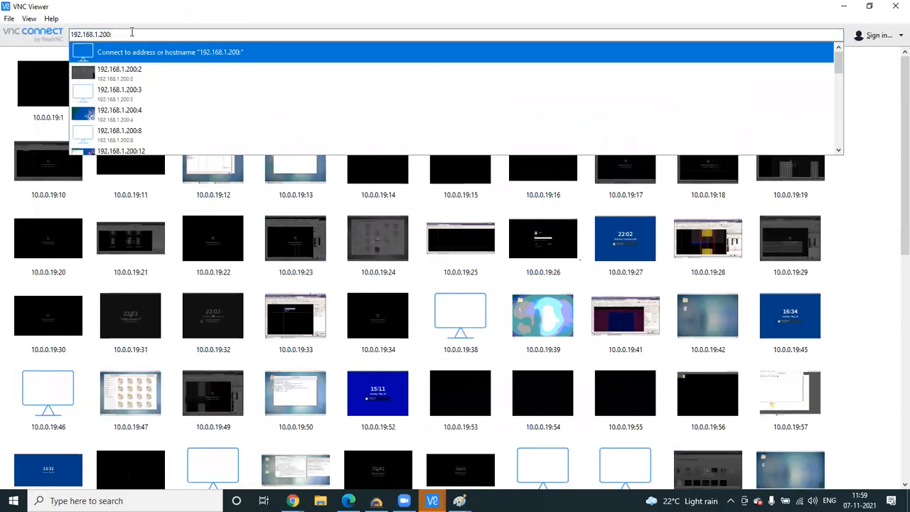
{"action": "type", "text": "44"}
{"action": "key", "text": "Return"}
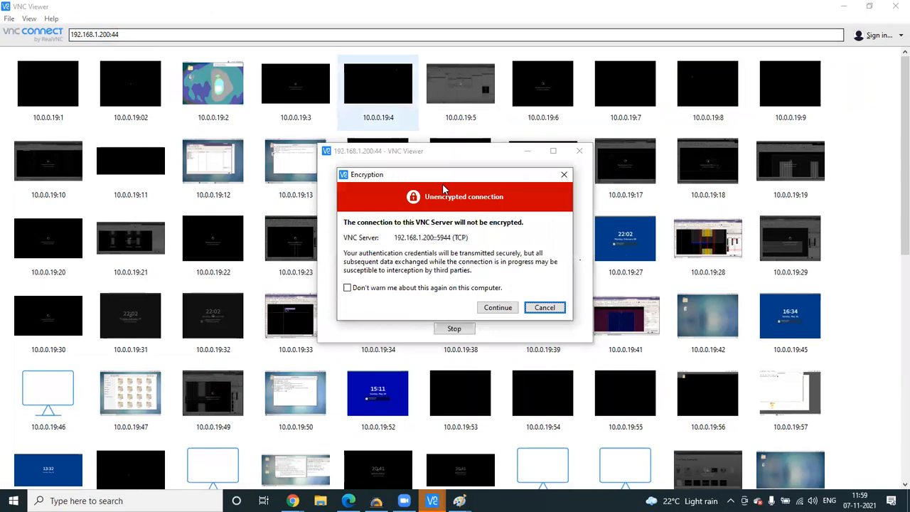
{"action": "left_click", "coordinate": [497, 307]}
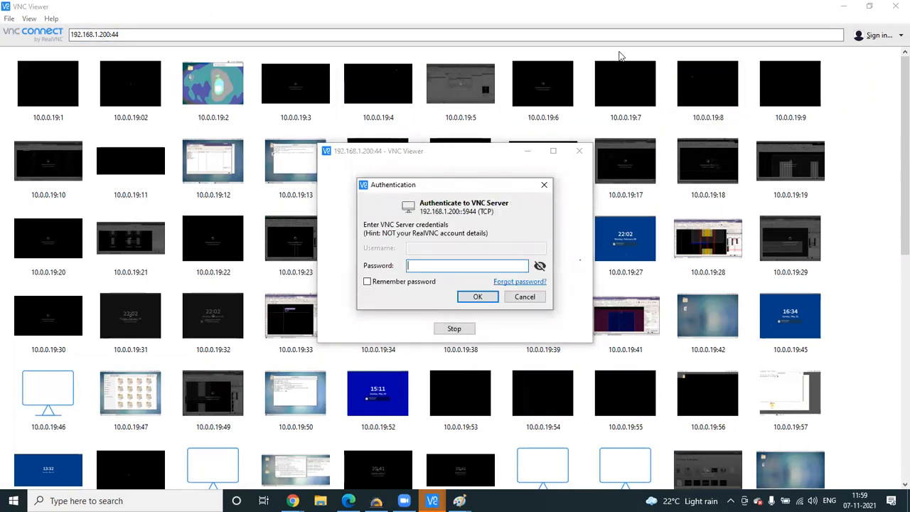
{"action": "left_click", "coordinate": [619, 52]}
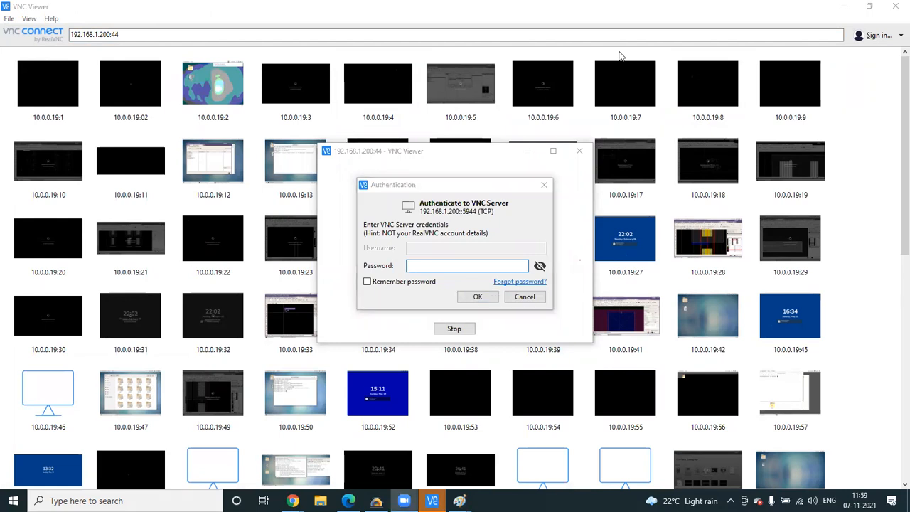
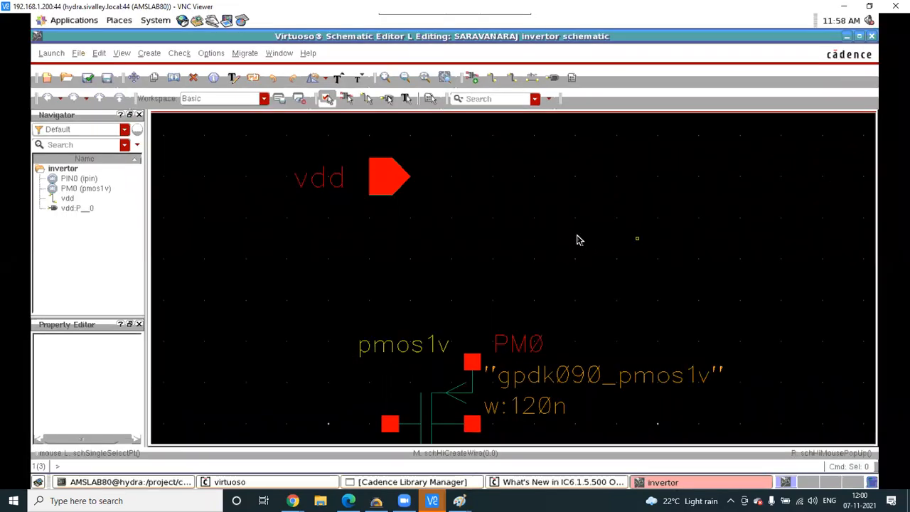
- Draw a first wire from PM0's top terminal to the vdd pin, then undo it
{"action": "key", "text": "w"}
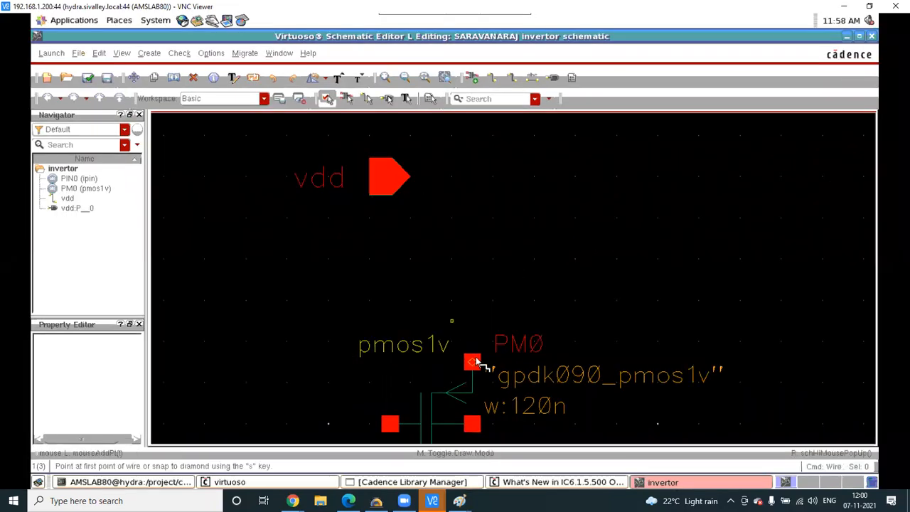
{"action": "key", "text": "s"}
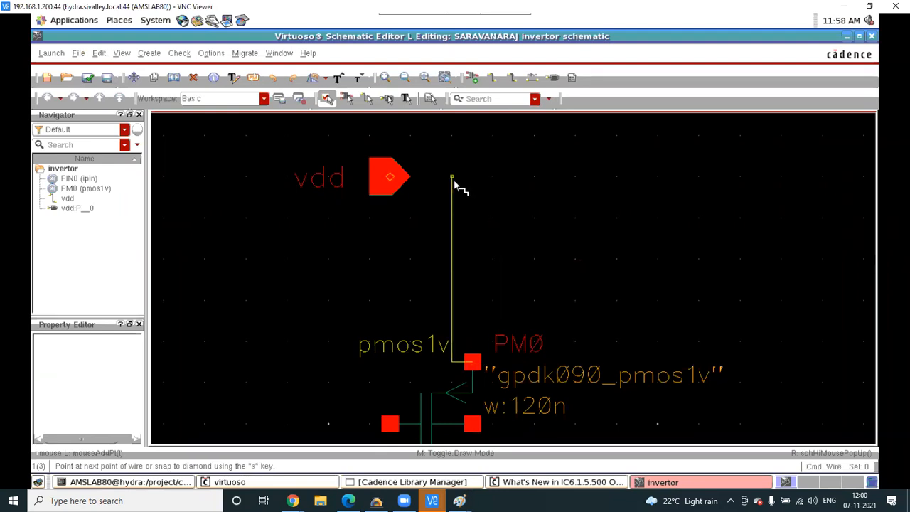
{"action": "left_click", "coordinate": [395, 177]}
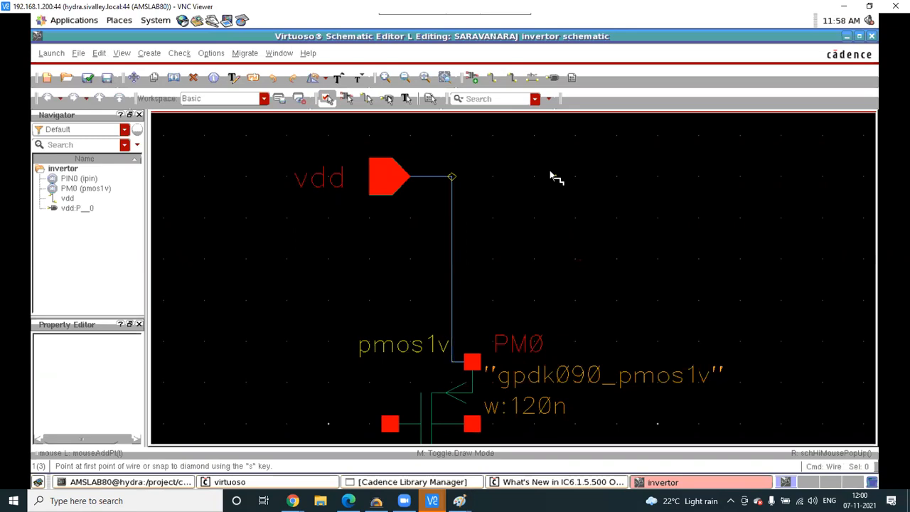
{"action": "key", "text": "u"}
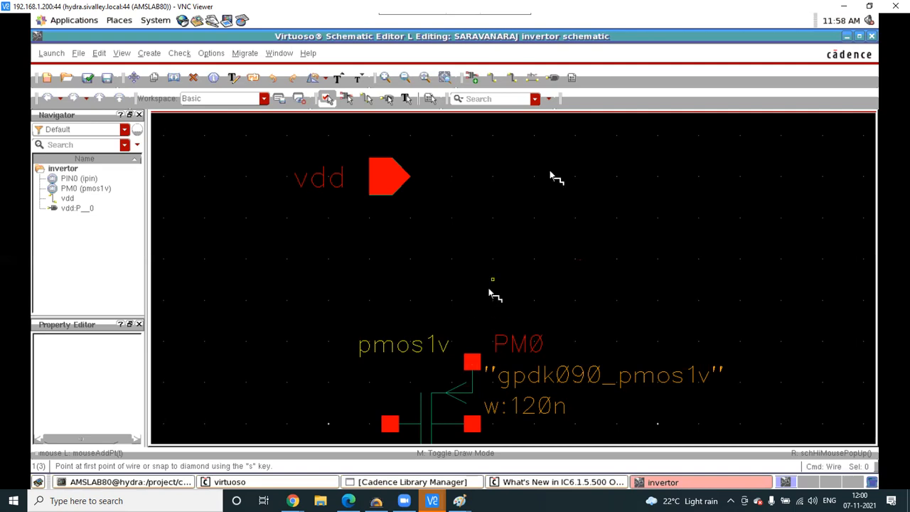
{"action": "key", "text": "Escape"}
{"action": "left_click_drag", "start_coordinate": [492, 280], "coordinate": [463, 217]}
{"action": "key", "text": "w"}
{"action": "key", "text": "Escape"}
{"action": "left_click_drag", "start_coordinate": [475, 366], "coordinate": [480, 335]}
- Route a wire from PM0's top terminal up and around with a bend to the vdd pin
{"action": "key", "text": "w"}
{"action": "left_click", "coordinate": [473, 363]}
{"action": "double_click", "coordinate": [472, 323]}
{"action": "key", "text": "Escape"}
{"action": "left_click_drag", "start_coordinate": [472, 319], "coordinate": [474, 198]}
{"action": "key", "text": "w"}
{"action": "left_click", "coordinate": [473, 197]}
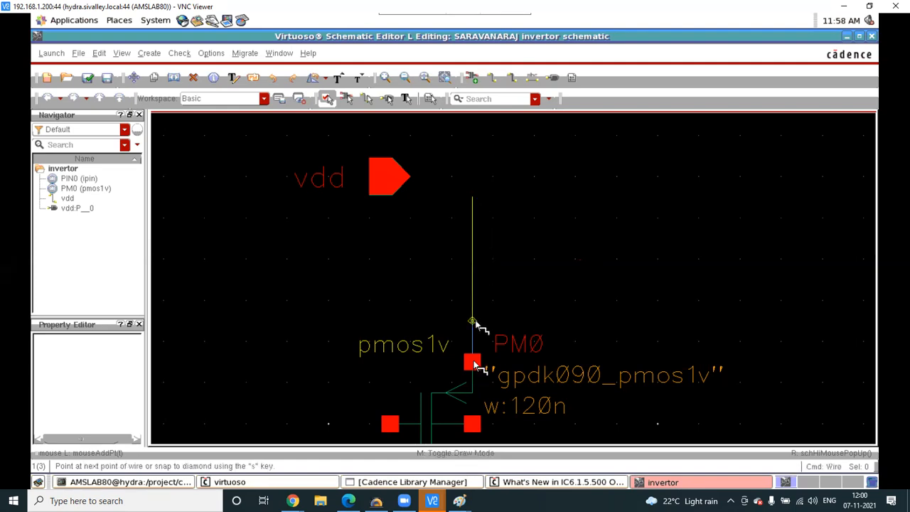
{"action": "left_click", "coordinate": [473, 321]}
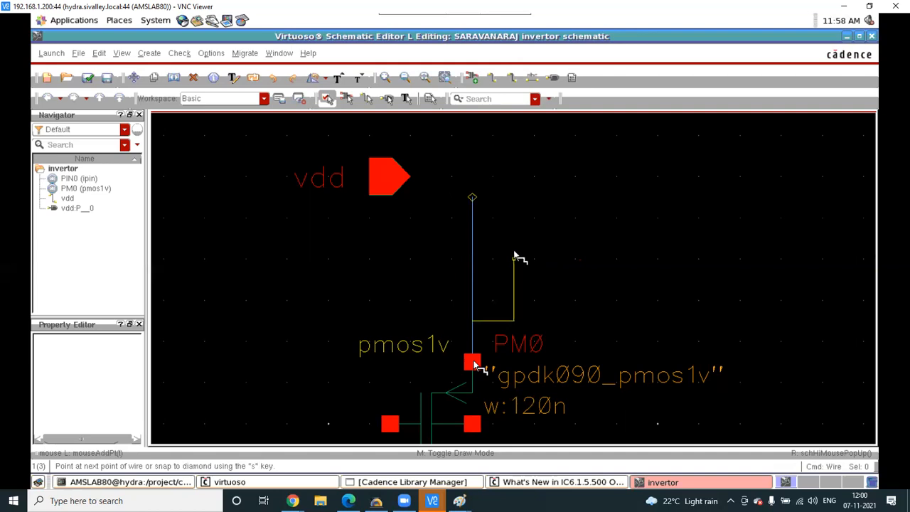
{"action": "left_click", "coordinate": [431, 258]}
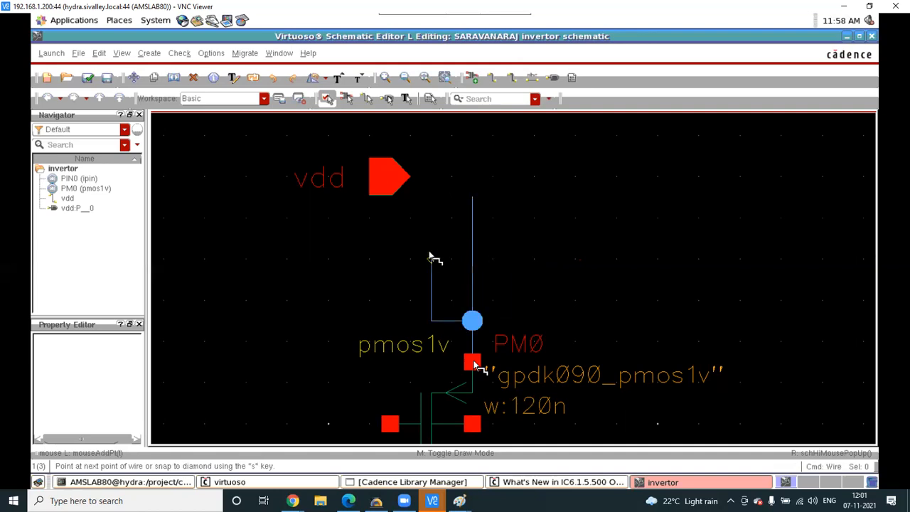
{"action": "left_click", "coordinate": [429, 177]}
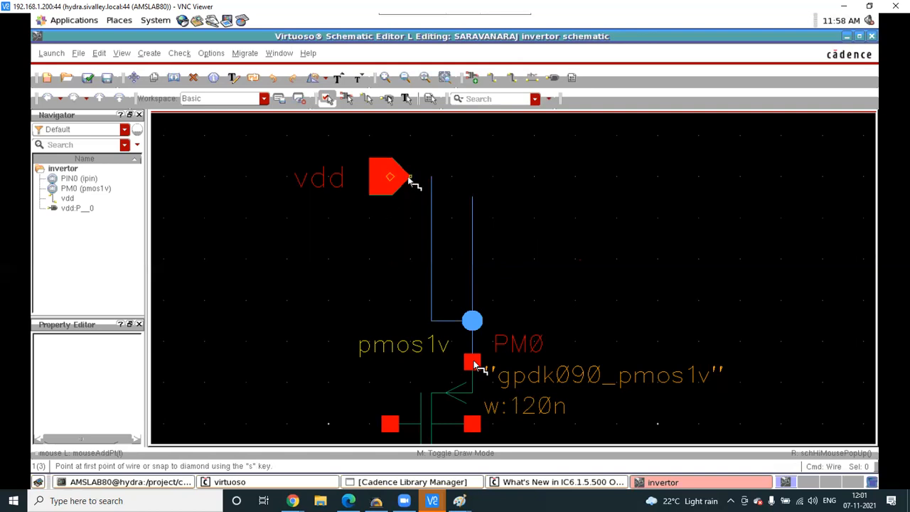
- Delete the stray extra vertical wire segment above PM0
{"action": "left_click", "coordinate": [412, 176]}
{"action": "left_click", "coordinate": [410, 175]}
{"action": "left_click", "coordinate": [472, 224]}
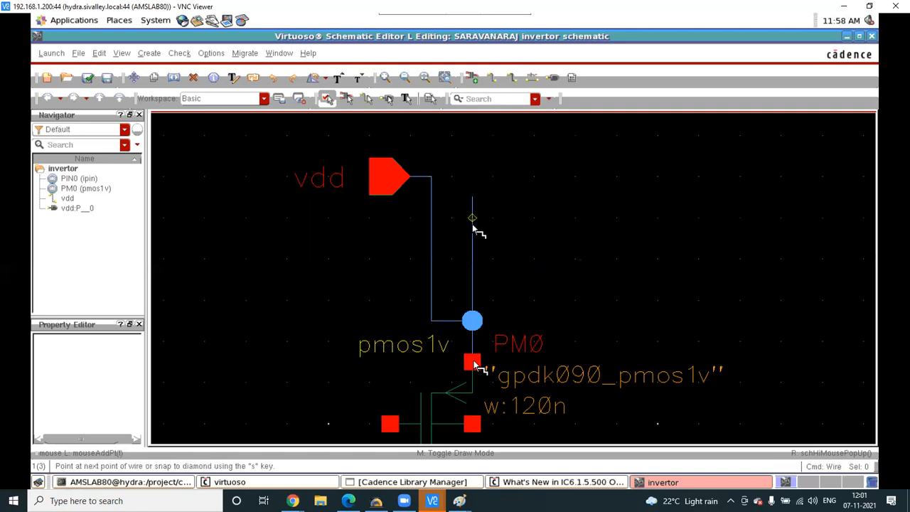
{"action": "key", "text": "Escape"}
{"action": "left_click_drag", "start_coordinate": [472, 207], "coordinate": [473, 319]}
{"action": "key", "text": "Delete"}
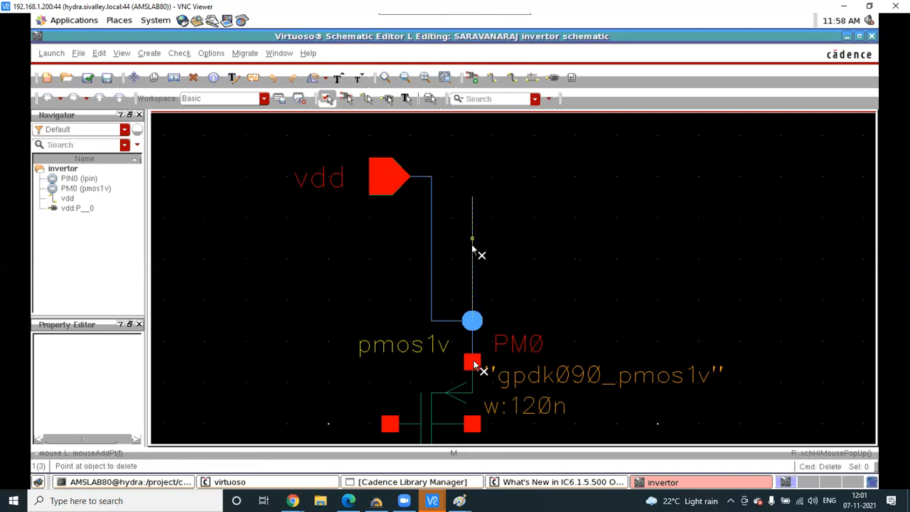
{"action": "left_click", "coordinate": [472, 249]}
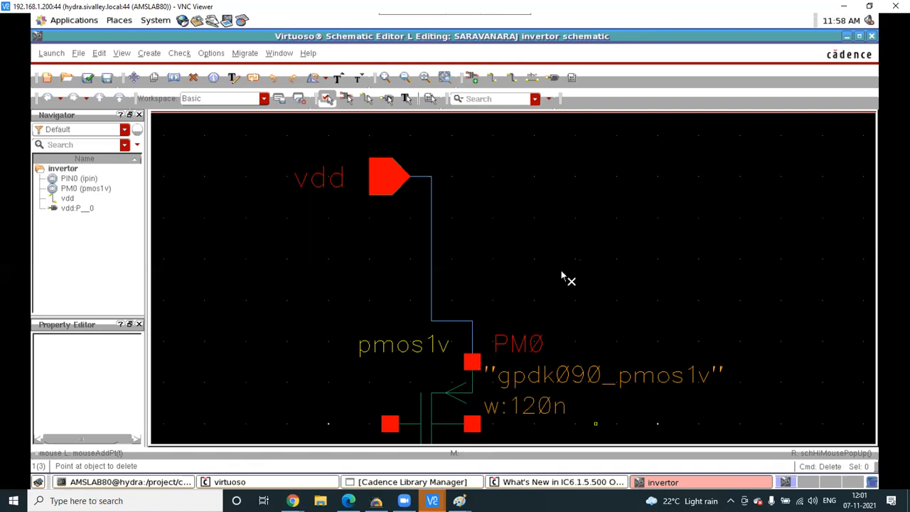
{"action": "key", "text": "Escape"}
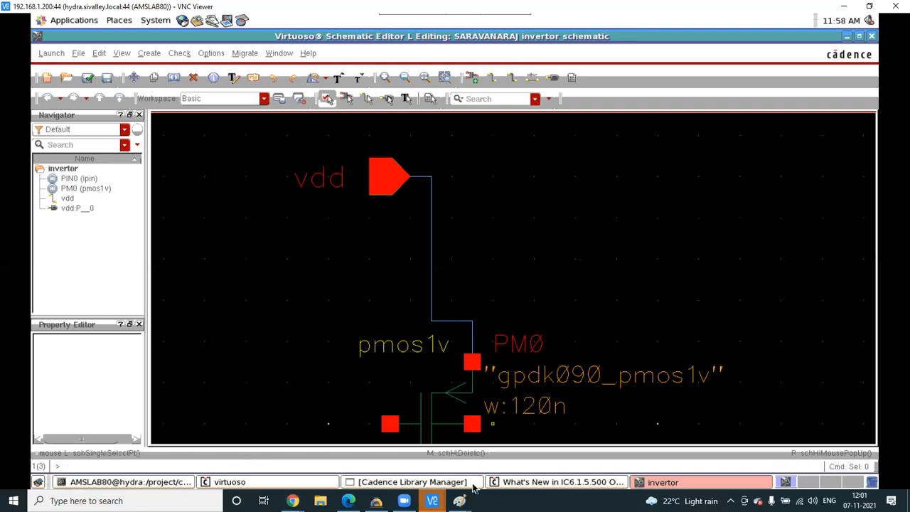
- Switch to the VNC session with the test inv schematic and fit the whole inverter in view
{"action": "mouse_move", "coordinate": [432, 500]}
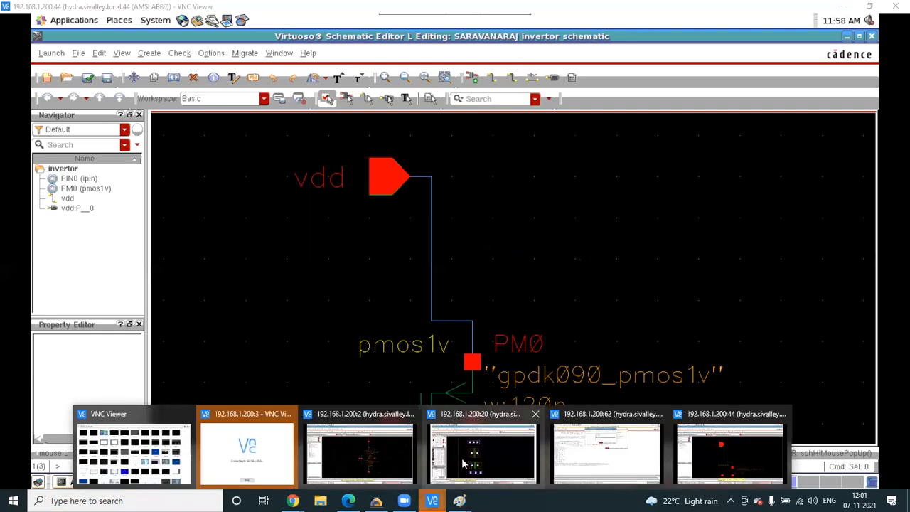
{"action": "left_click", "coordinate": [383, 437]}
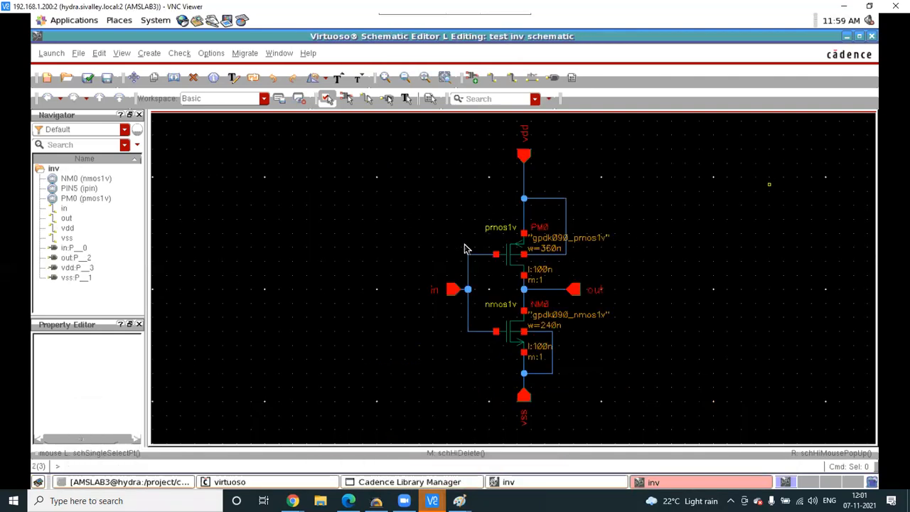
{"action": "scroll", "coordinate": [469, 365], "scroll_direction": "down", "scroll_amount": 5}
{"action": "key", "text": "f"}
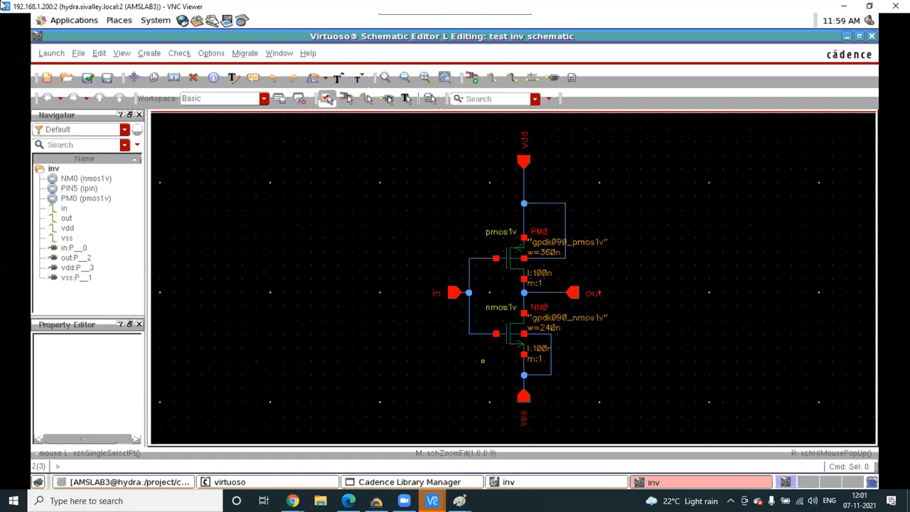
{"action": "left_click", "coordinate": [51, 54]}
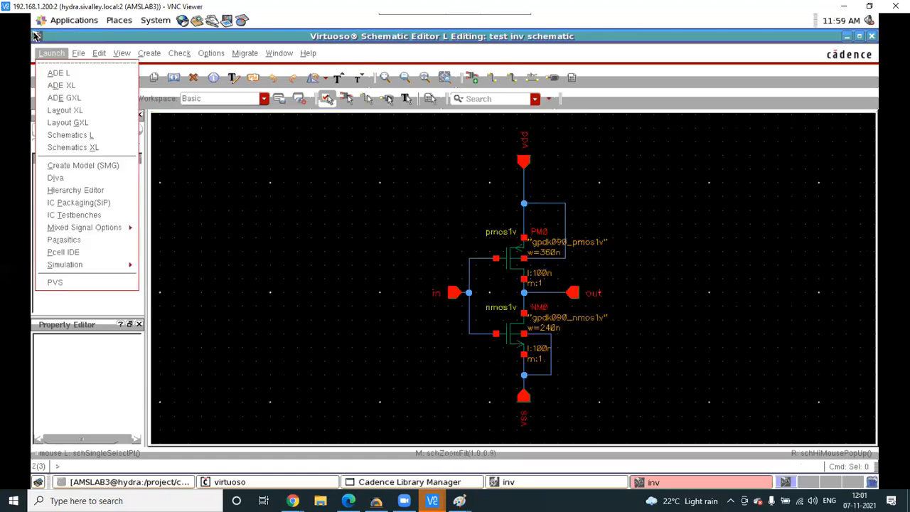
{"action": "left_click", "coordinate": [655, 240]}
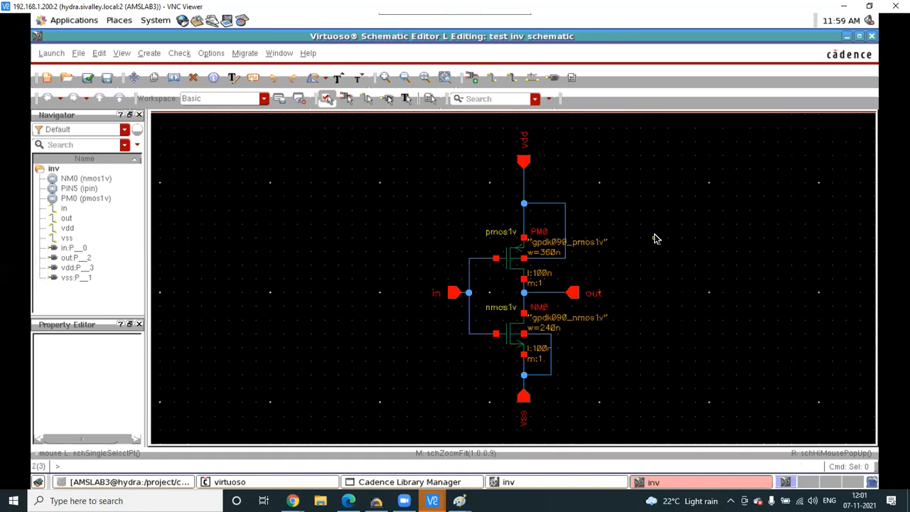
- Review PM0's object properties (w=360n, l=100n) and close the dialog
{"action": "left_click", "coordinate": [512, 256]}
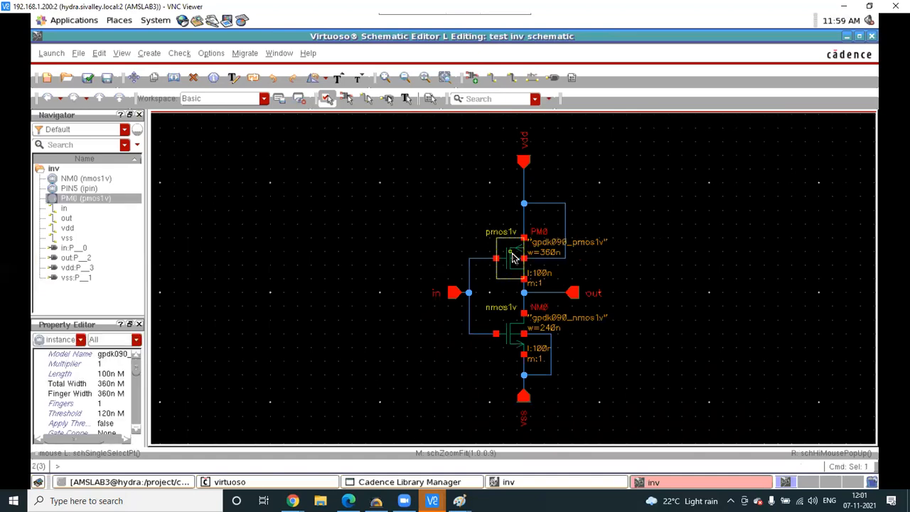
{"action": "key", "text": "q"}
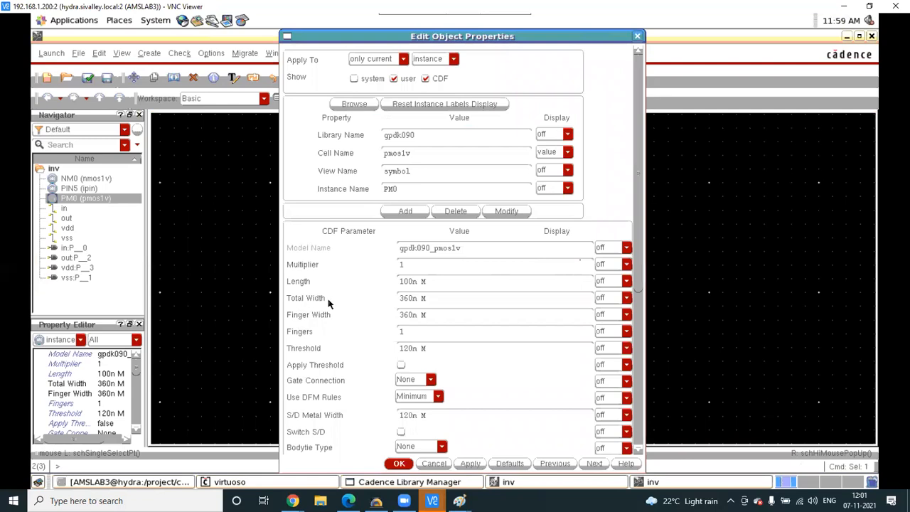
{"action": "left_click", "coordinate": [637, 37]}
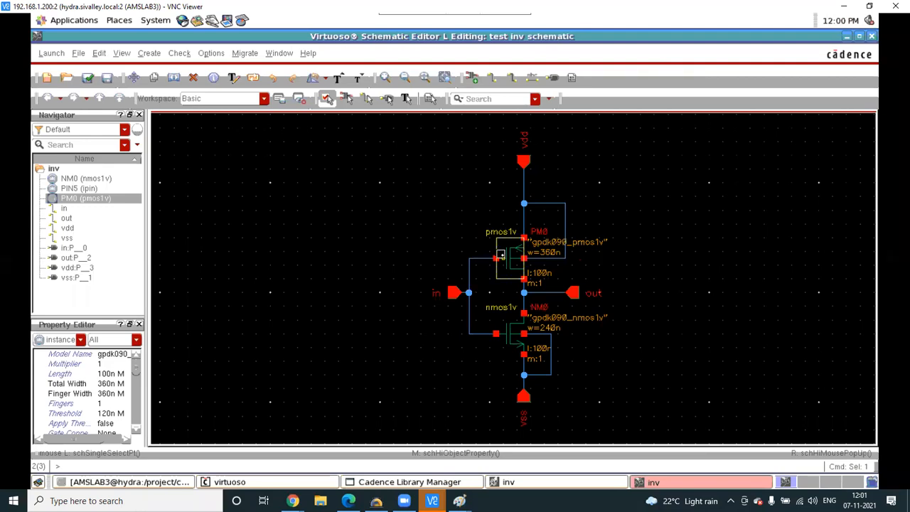
{"action": "key", "text": "q"}
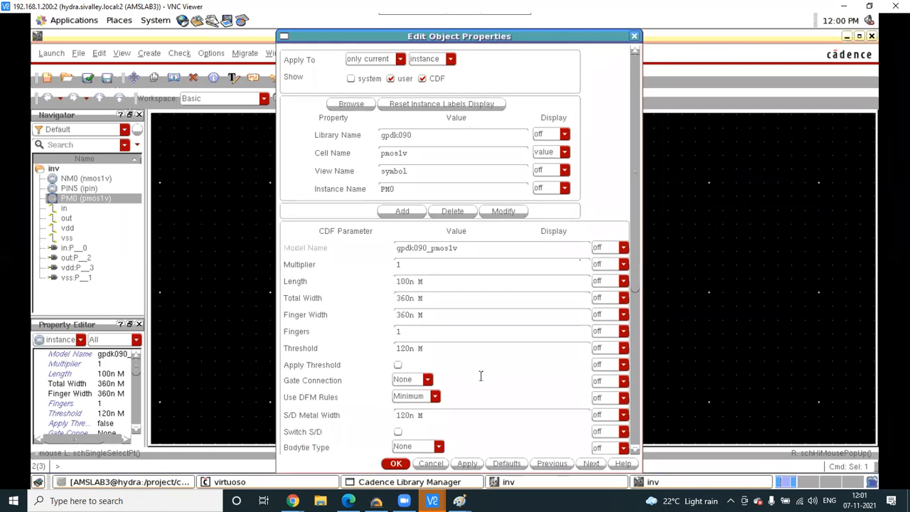
{"action": "left_click", "coordinate": [394, 463]}
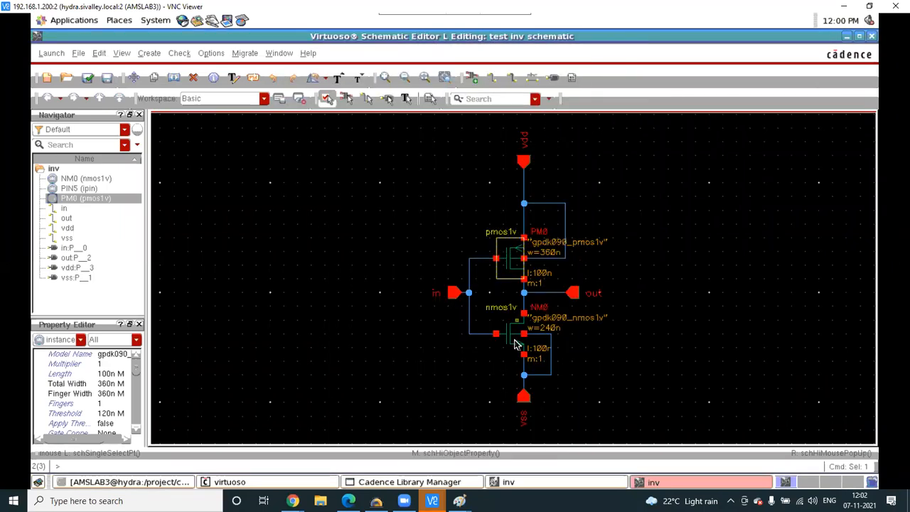
- Check NM0's properties (w=240n, l=100n), then open the Launch menu
{"action": "left_click", "coordinate": [516, 344]}
{"action": "key", "text": "q"}
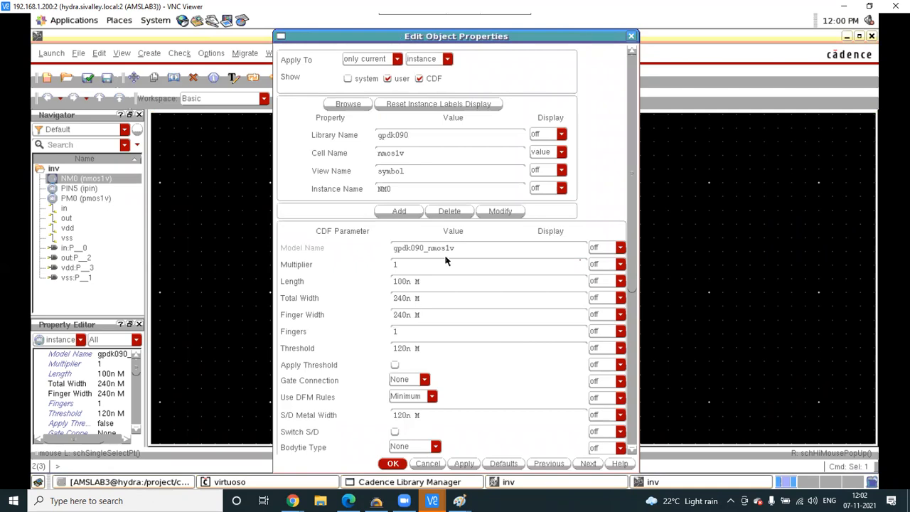
{"action": "left_click", "coordinate": [633, 37]}
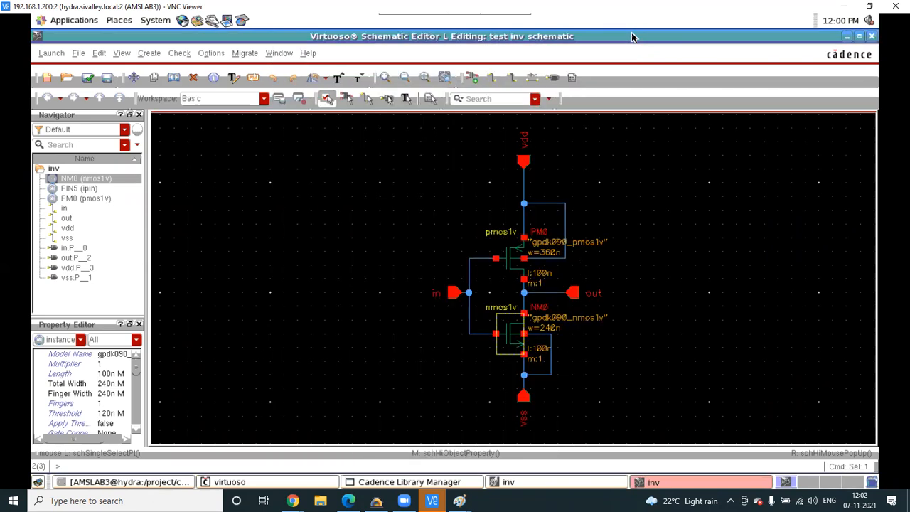
{"action": "left_click", "coordinate": [50, 54]}
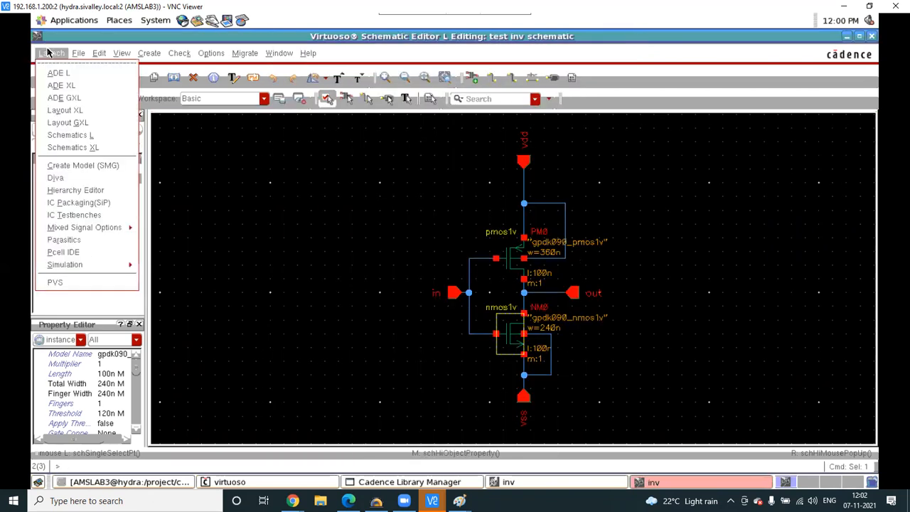
- Start Layout XL with a new test inv layout view, overwriting the existing one
{"action": "left_click", "coordinate": [65, 111]}
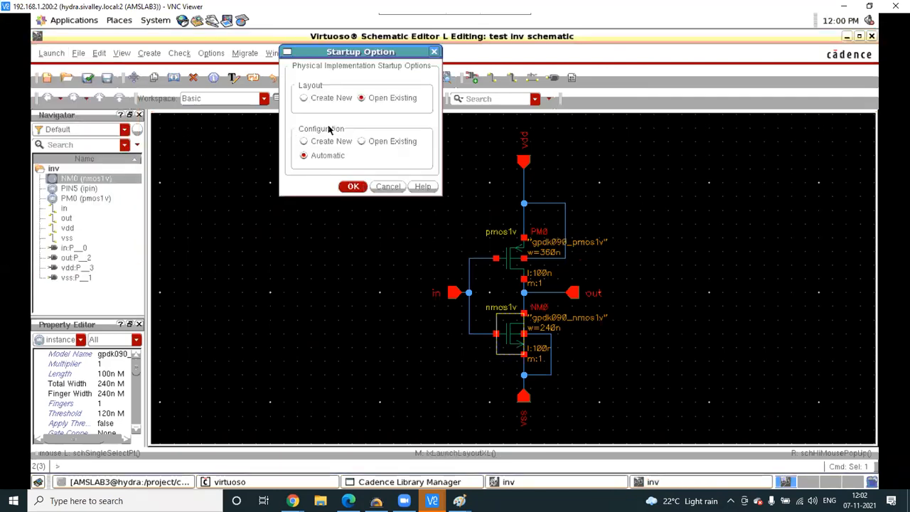
{"action": "left_click", "coordinate": [306, 98]}
{"action": "left_click", "coordinate": [353, 186]}
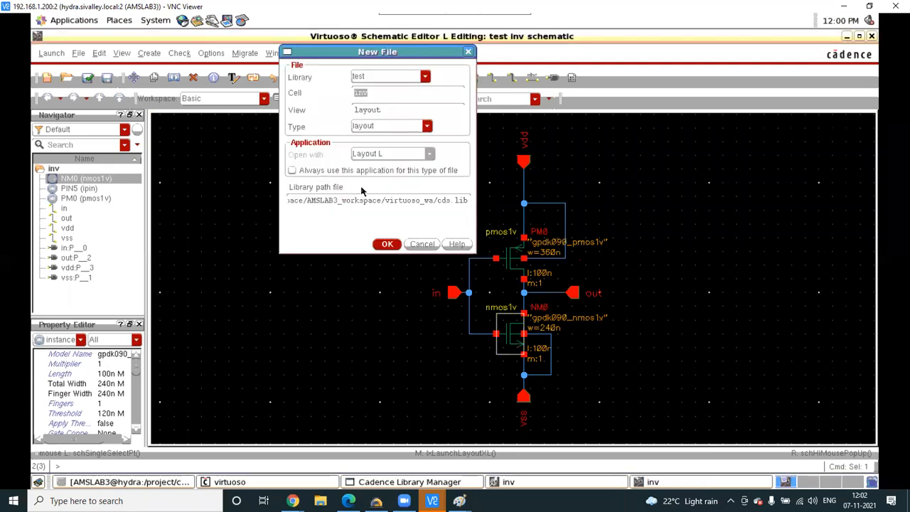
{"action": "left_click", "coordinate": [387, 244]}
{"action": "left_click", "coordinate": [420, 265]}
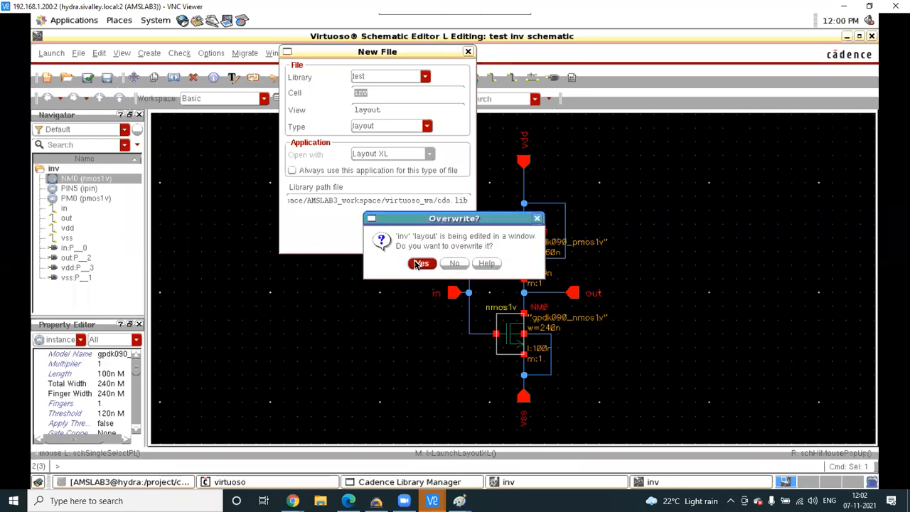
{"action": "left_click", "coordinate": [420, 264]}
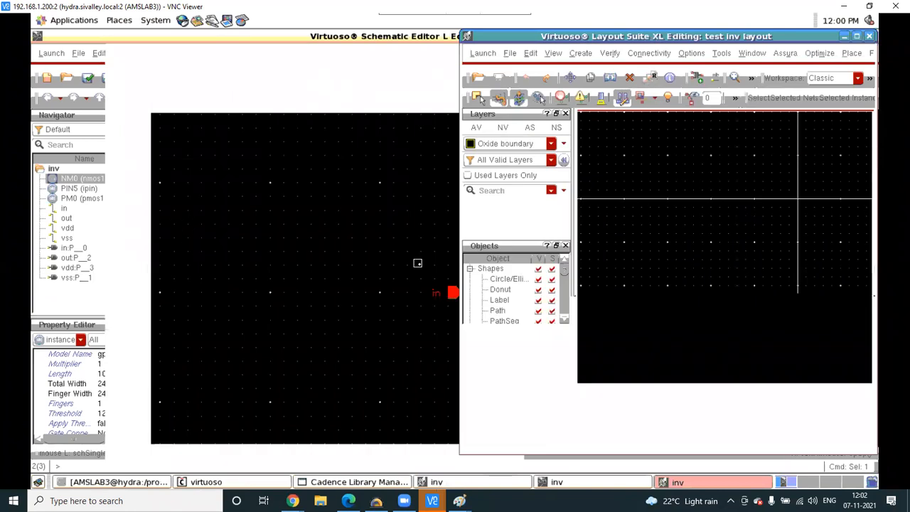
- Bring the test inv Layout XL window to the front and maximize it
{"action": "left_click", "coordinate": [417, 263]}
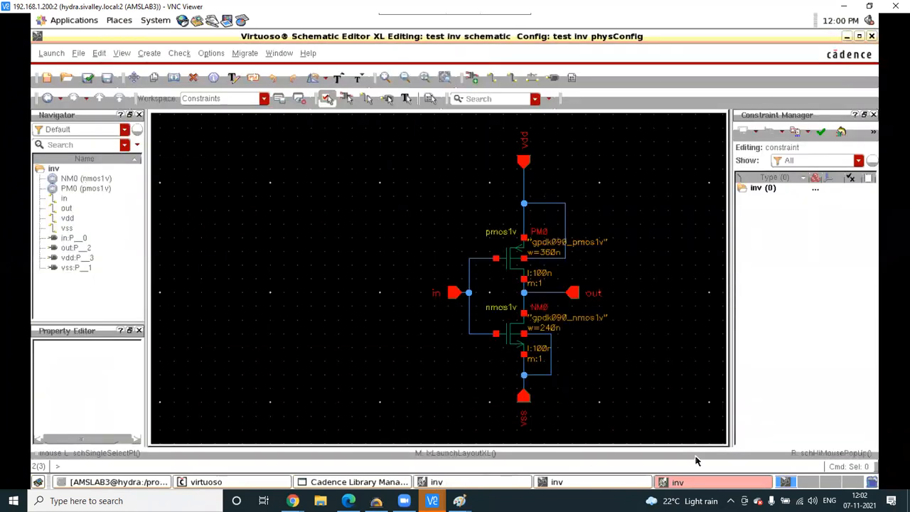
{"action": "left_click", "coordinate": [632, 485]}
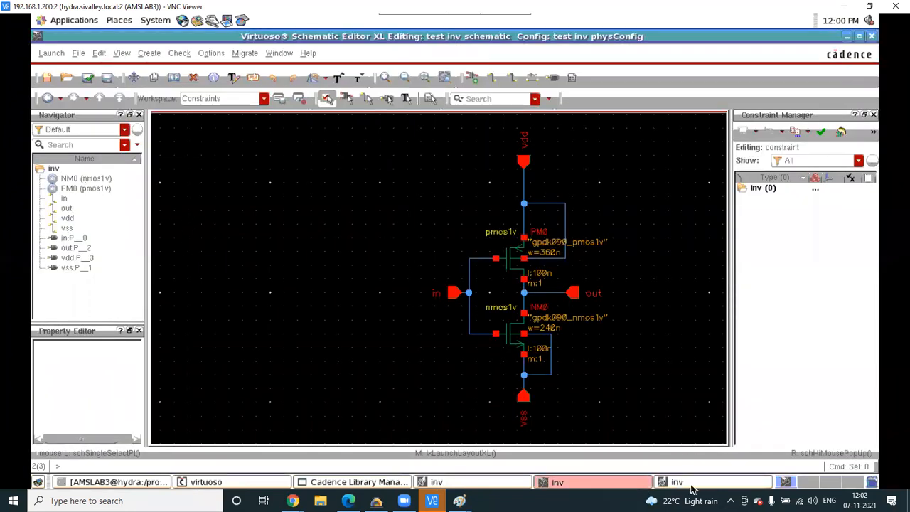
{"action": "left_click", "coordinate": [692, 489]}
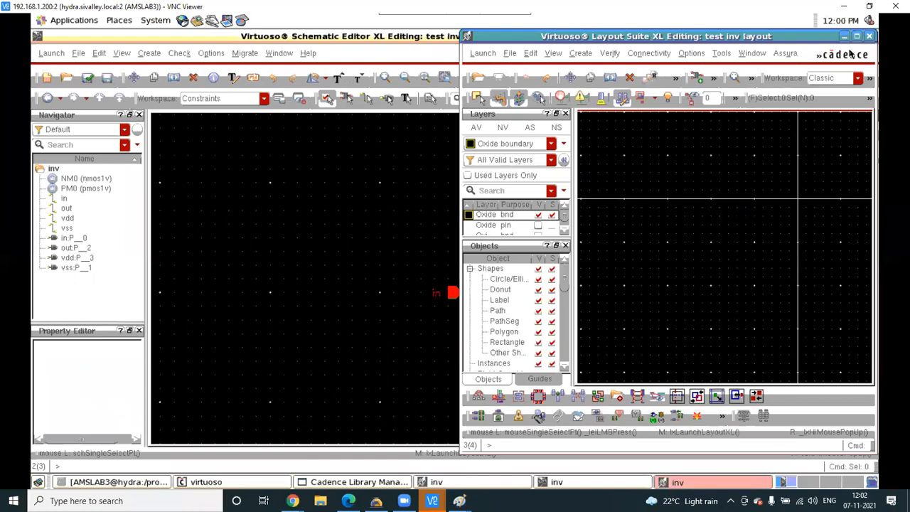
{"action": "left_click", "coordinate": [857, 36]}
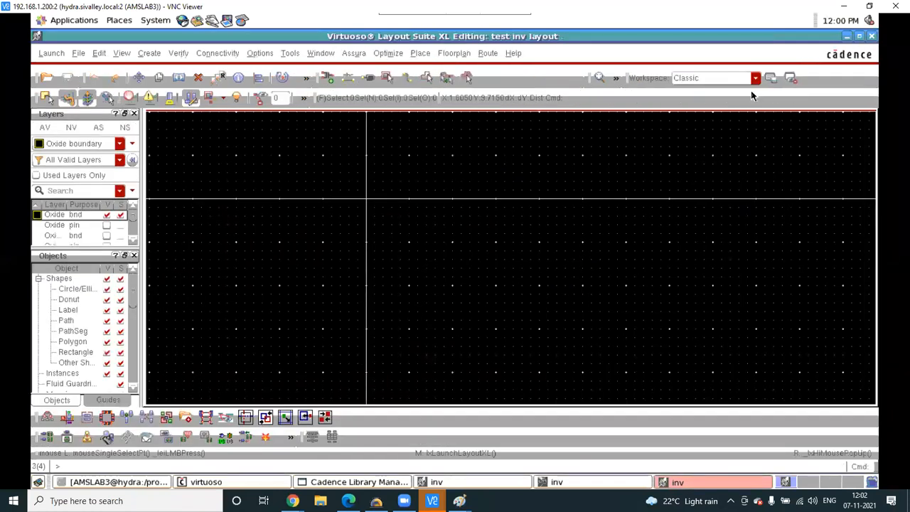
- Show used layers only, set grid type to none, fit the view, and run Generate All From Source
{"action": "left_click", "coordinate": [36, 176]}
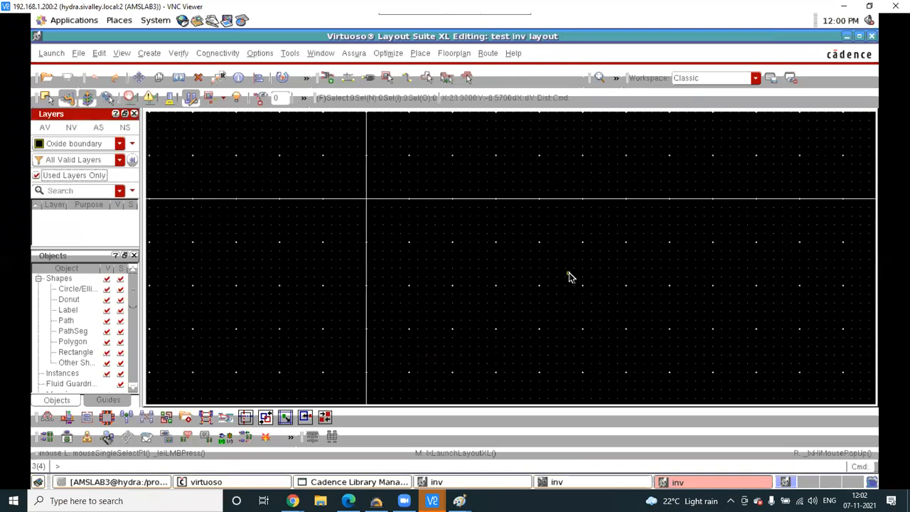
{"action": "key", "text": "e"}
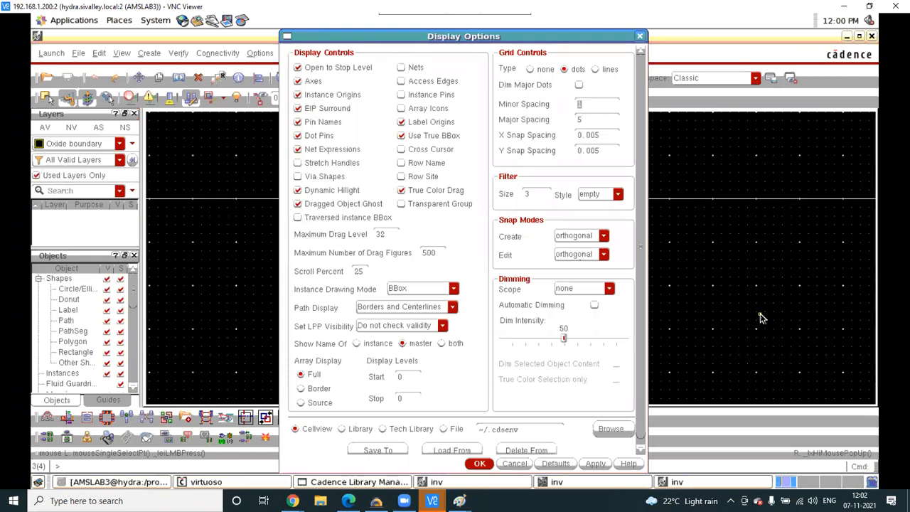
{"action": "left_click", "coordinate": [530, 69]}
{"action": "left_click", "coordinate": [481, 464]}
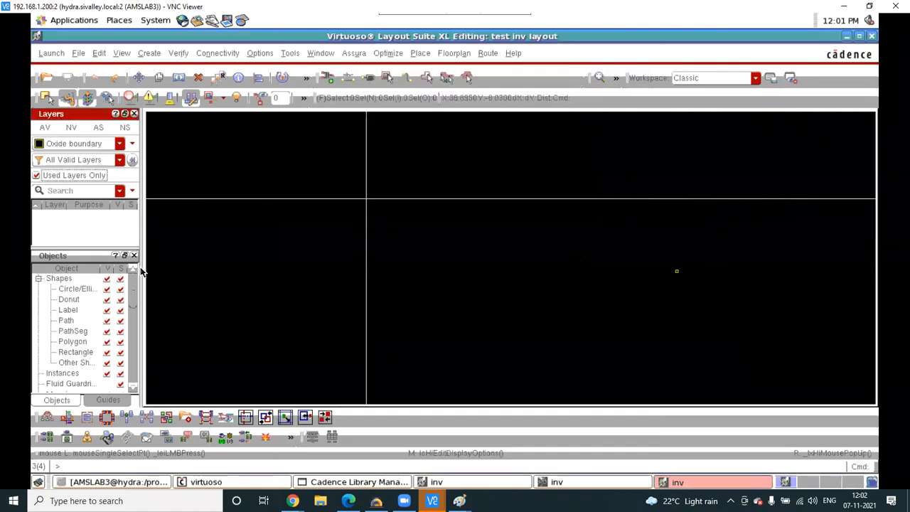
{"action": "key", "text": "f"}
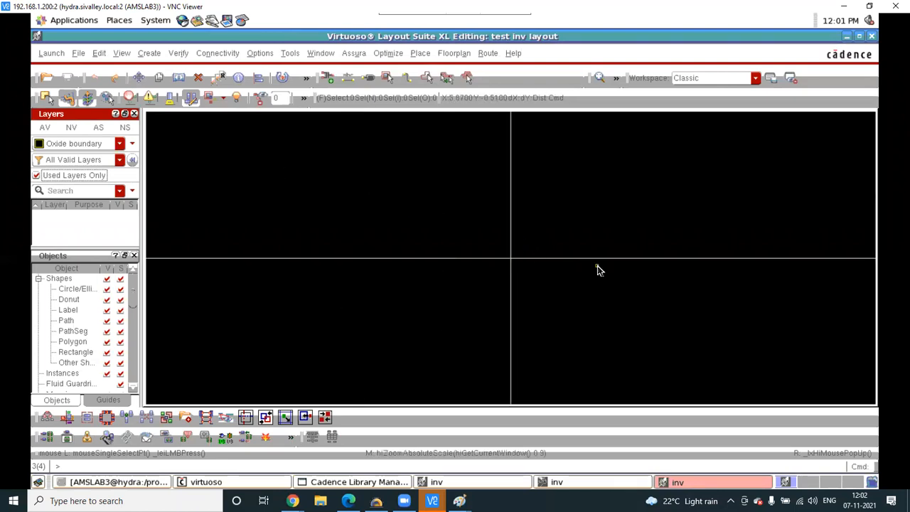
{"action": "left_click", "coordinate": [47, 436]}
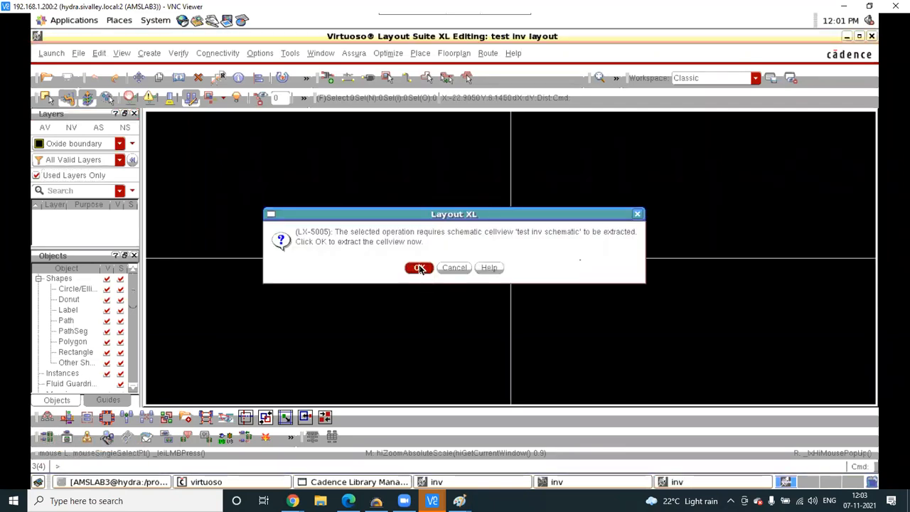
{"action": "left_click", "coordinate": [419, 268]}
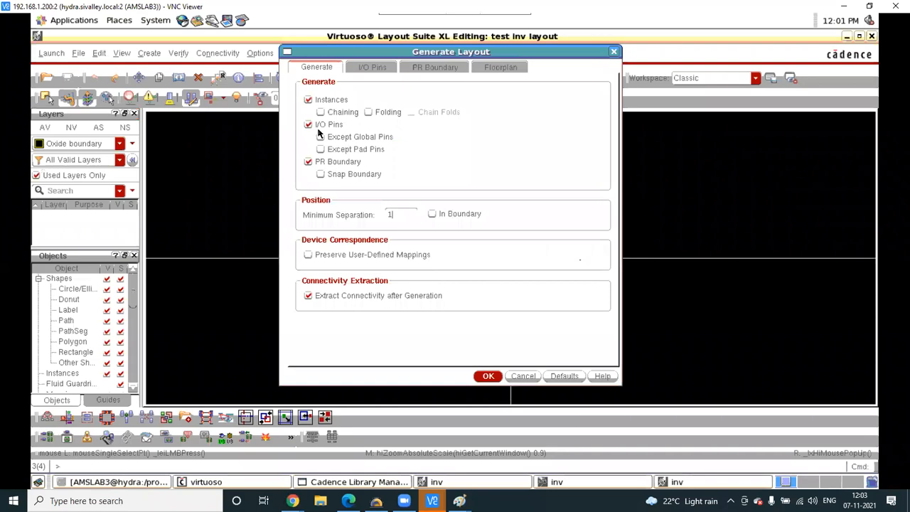
- Generate only the pmos1v and nmos1v instances without I/O pins or PR boundary, with display stop level 32
{"action": "left_click", "coordinate": [308, 161]}
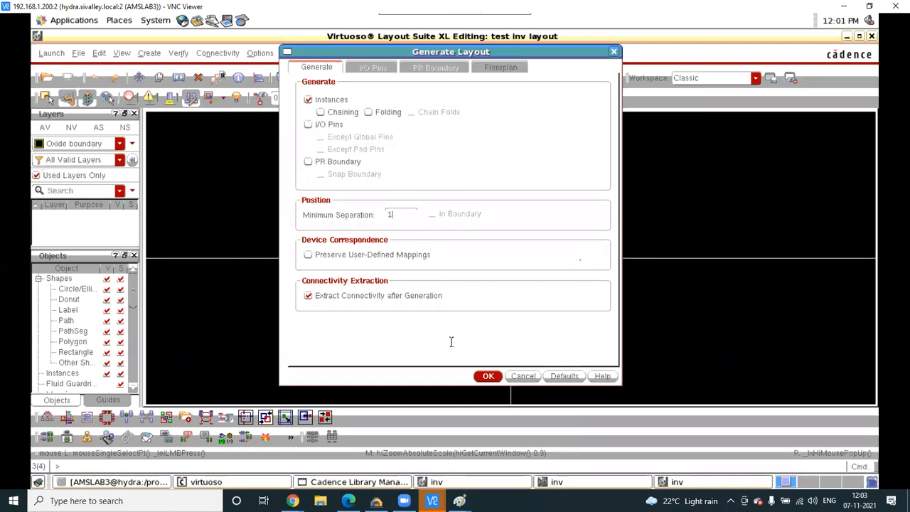
{"action": "left_click", "coordinate": [489, 376]}
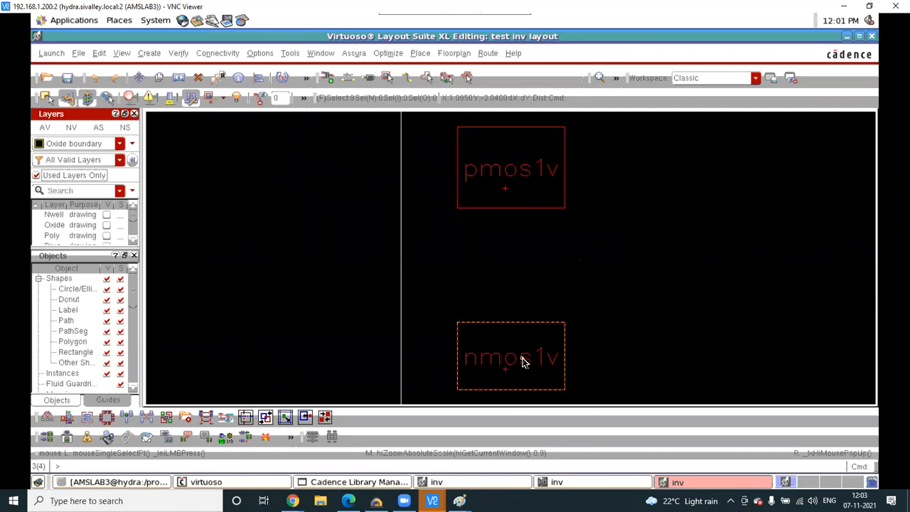
{"action": "key", "text": "shift+f"}
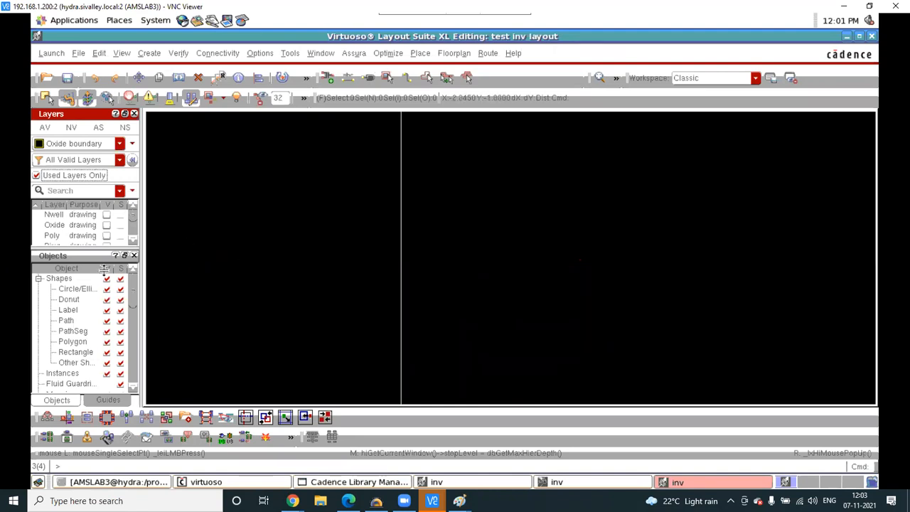
- Enlarge the layer list, make all layers visible, and zoom in on the PMOS shapes
{"action": "left_click_drag", "start_coordinate": [69, 247], "coordinate": [69, 311]}
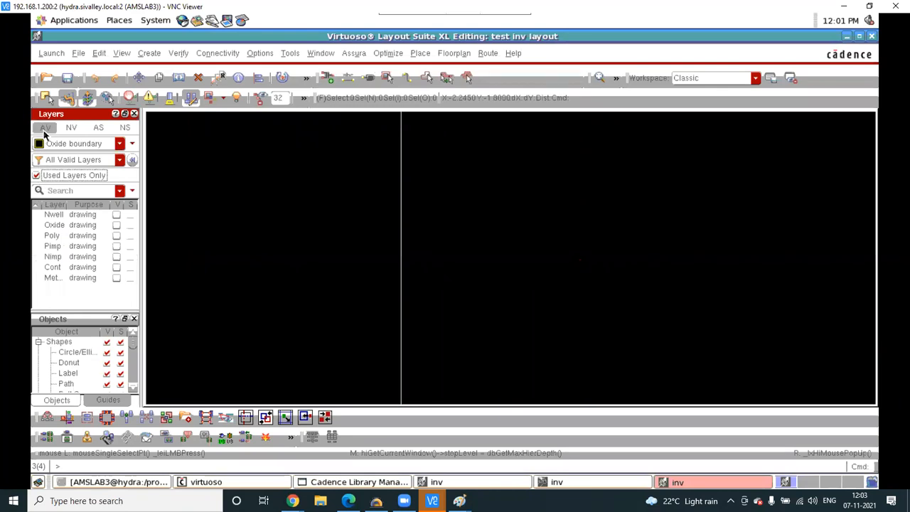
{"action": "left_click", "coordinate": [44, 128]}
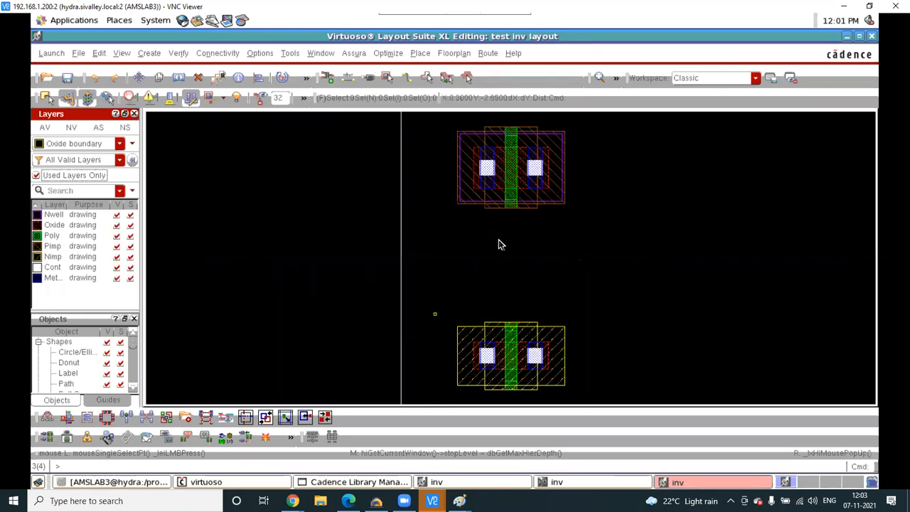
{"action": "scroll", "coordinate": [559, 180], "scroll_direction": "up", "scroll_amount": 1, "text": "ctrl"}
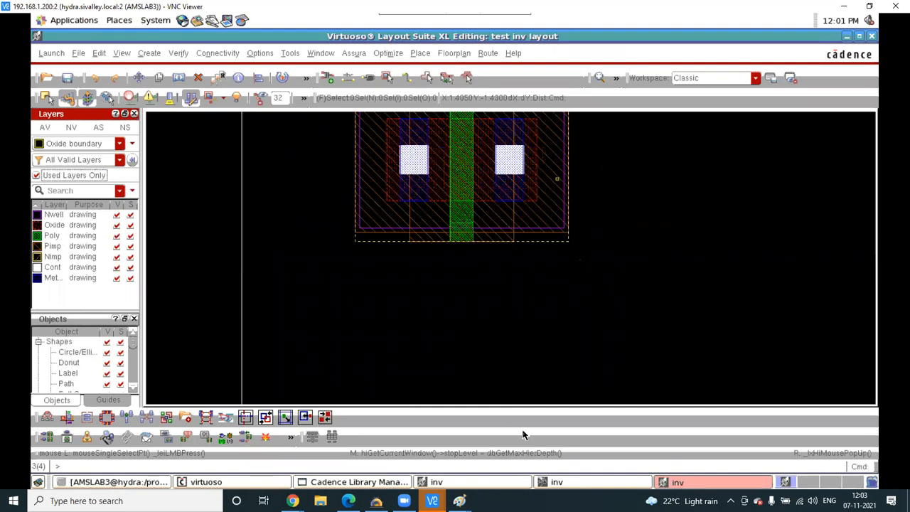
{"action": "left_click", "coordinate": [107, 501]}
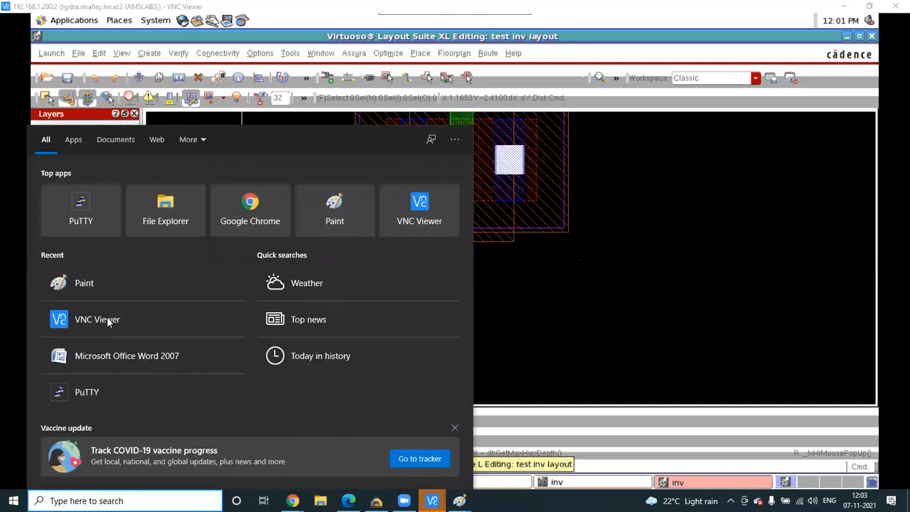
- Launch Microsoft Office Word 2007 from Recent and maximize its window
{"action": "left_click", "coordinate": [119, 362]}
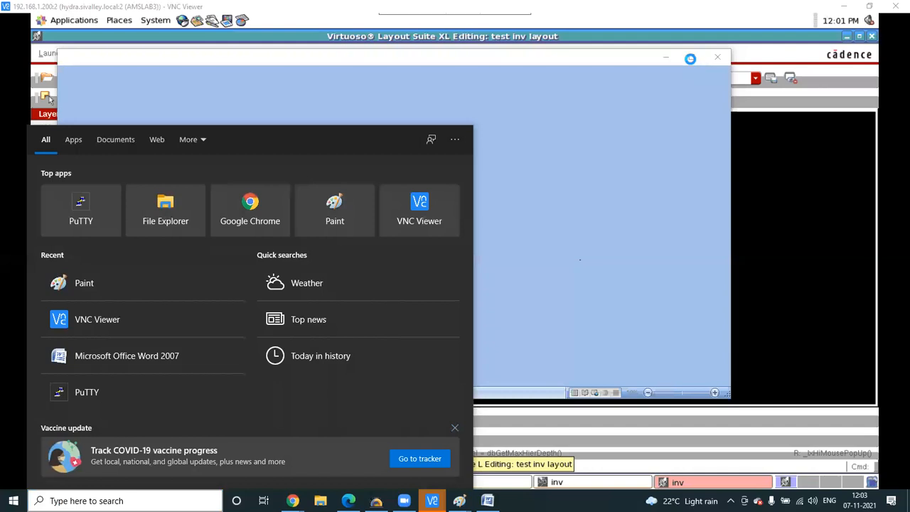
{"action": "left_click", "coordinate": [689, 62]}
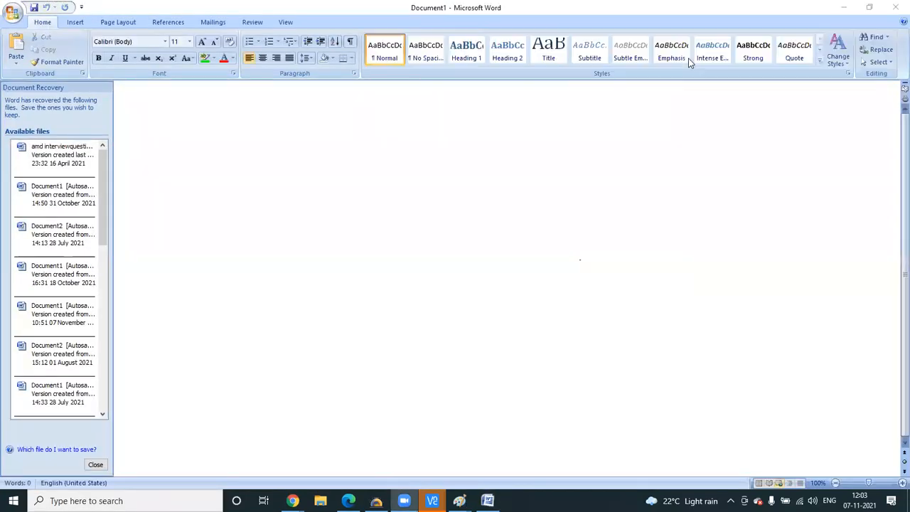
- Return to the Virtuoso schematic, fit it, and undo recent edits to the vdd pin and pmos1v
{"action": "mouse_move", "coordinate": [432, 501]}
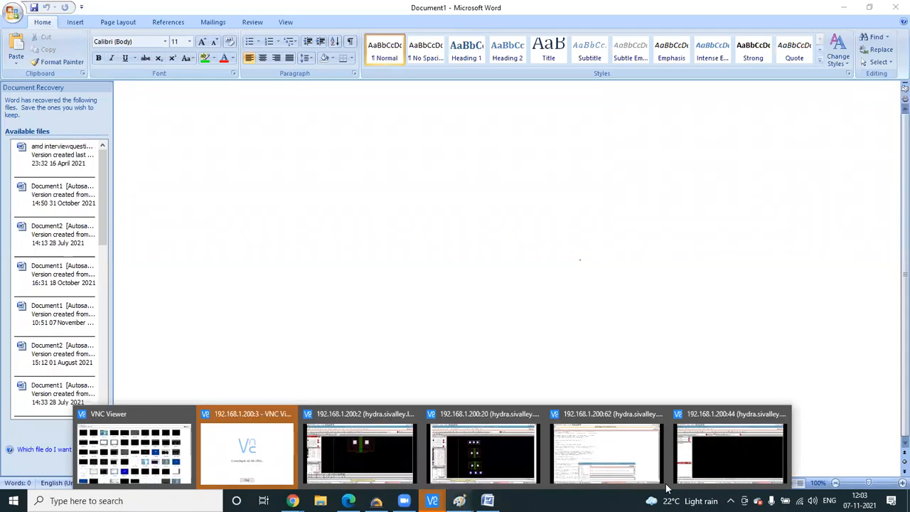
{"action": "left_click", "coordinate": [732, 463]}
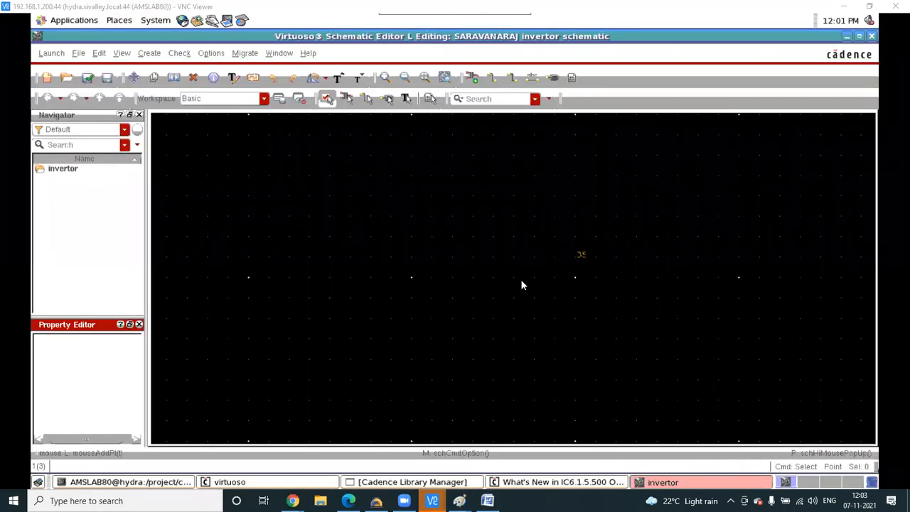
{"action": "key", "text": "Delete"}
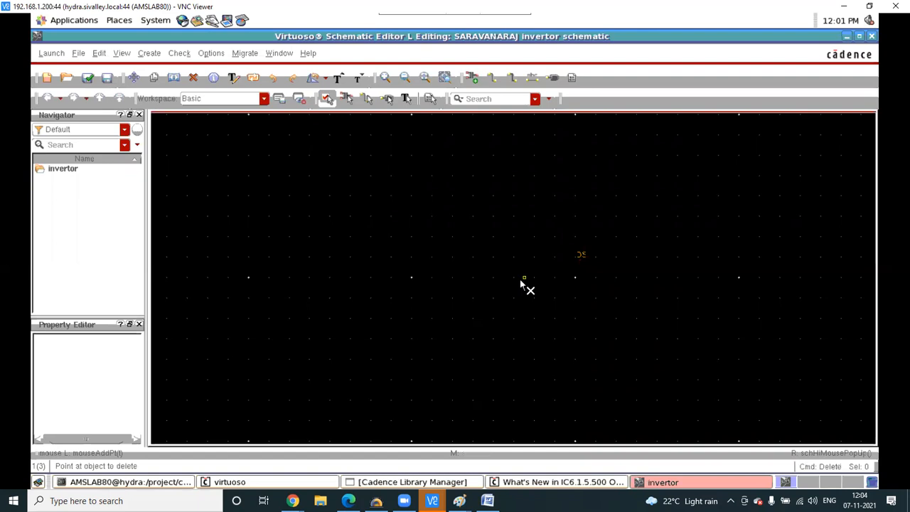
{"action": "key", "text": "Escape"}
{"action": "key", "text": "f"}
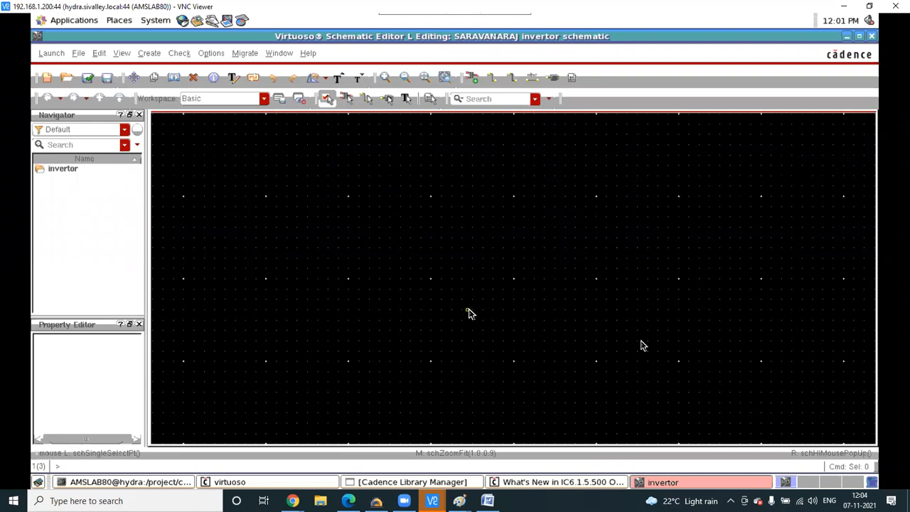
{"action": "key", "text": "u"}
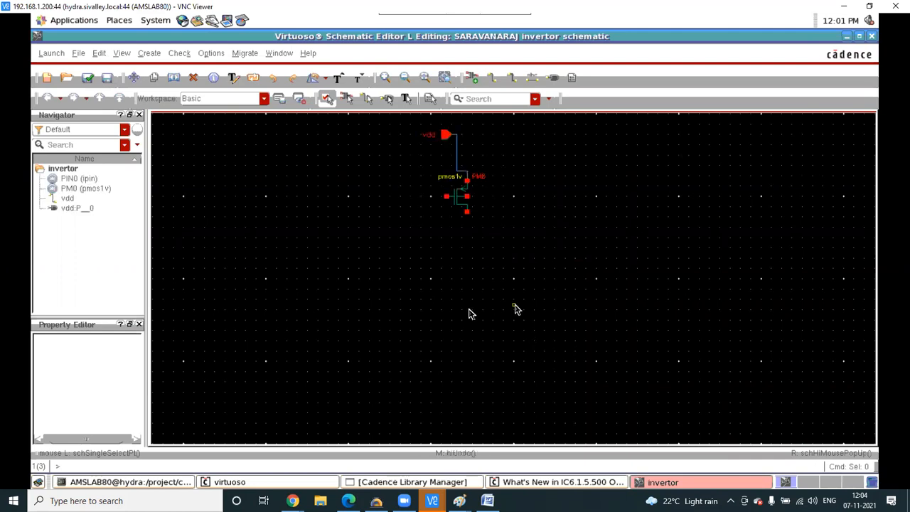
{"action": "key", "text": "u"}
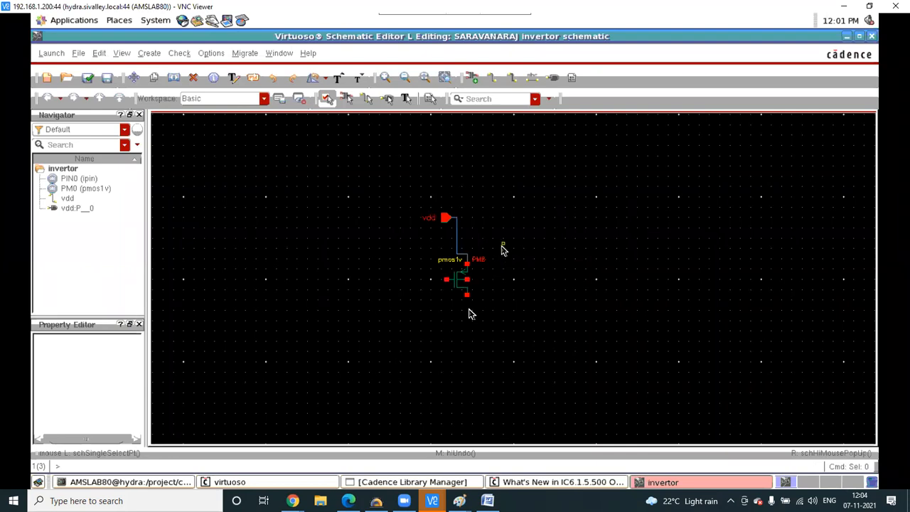
- Undo and redo the vdd pin, wire and PM0 changes until vdd is wired to pmos1v again
{"action": "key", "text": "ctrl"}
{"action": "key", "text": "ctrl+z"}
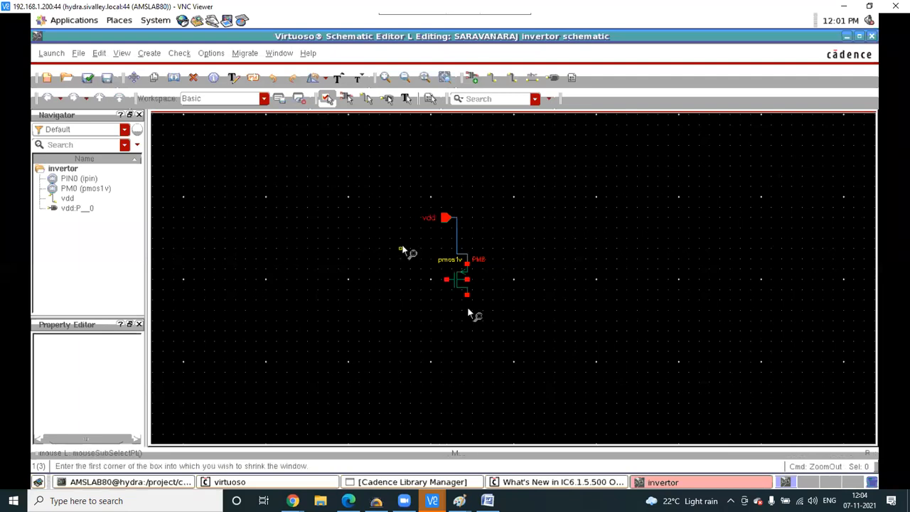
{"action": "key", "text": "u"}
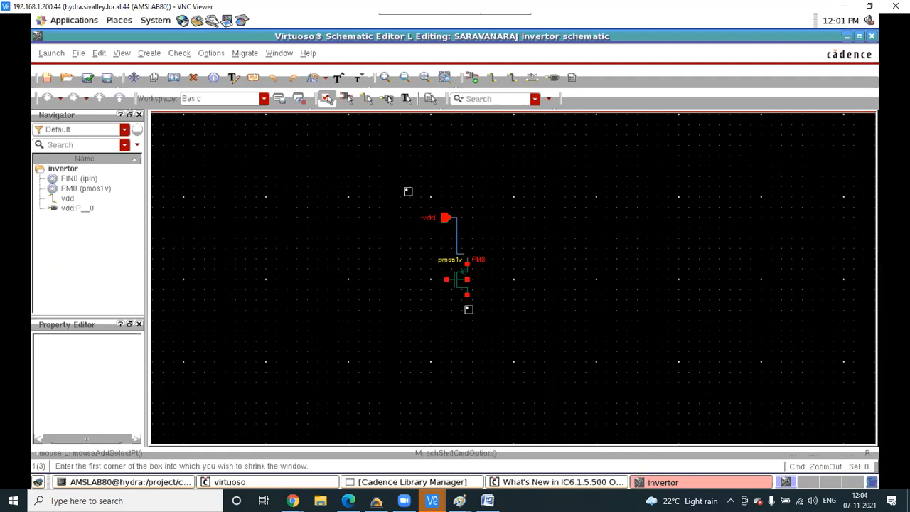
{"action": "key", "text": "shift+u"}
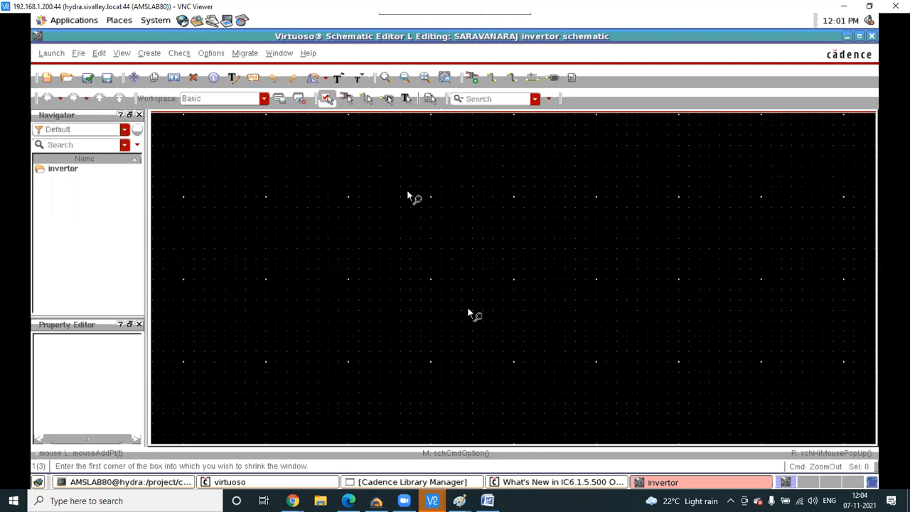
{"action": "key", "text": "shift+u"}
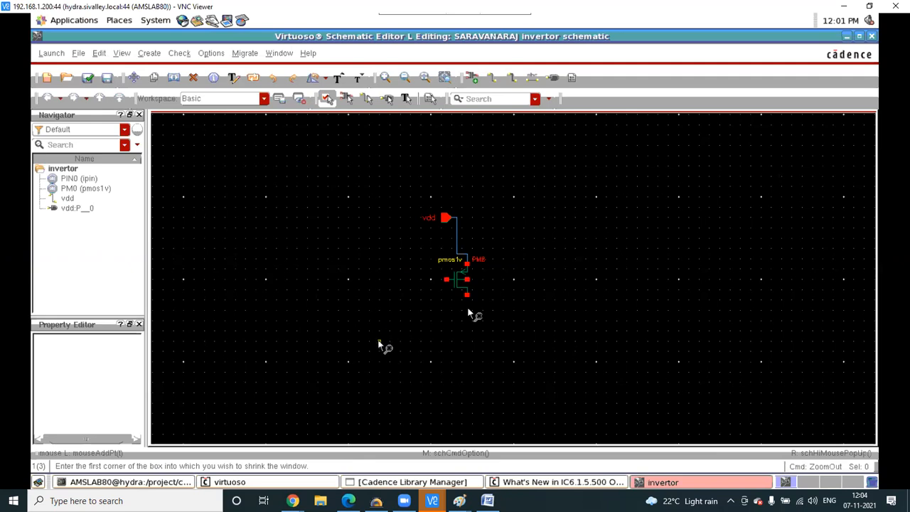
{"action": "left_click", "coordinate": [487, 500]}
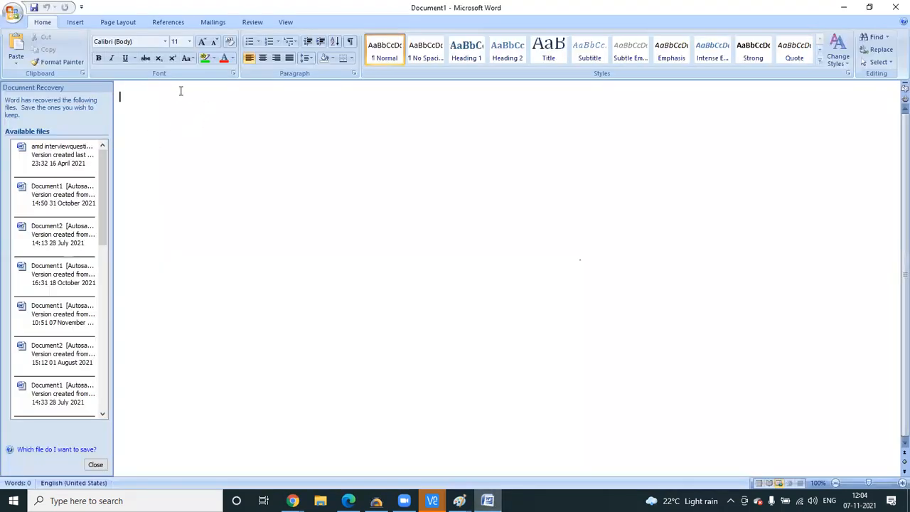
- At font size 48, write the note 'Layer visible > shift f' and start a new line
{"action": "left_click", "coordinate": [189, 41]}
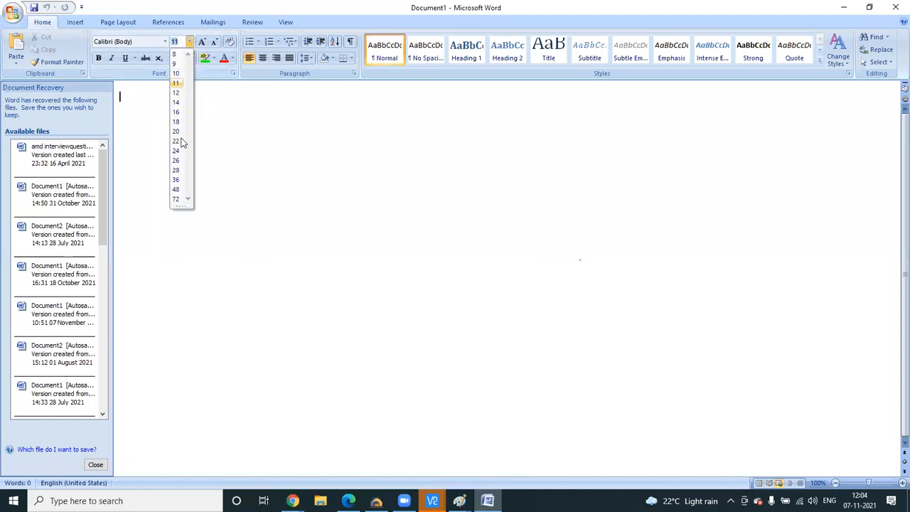
{"action": "left_click", "coordinate": [176, 189]}
{"action": "type", "text": "layer visible "}
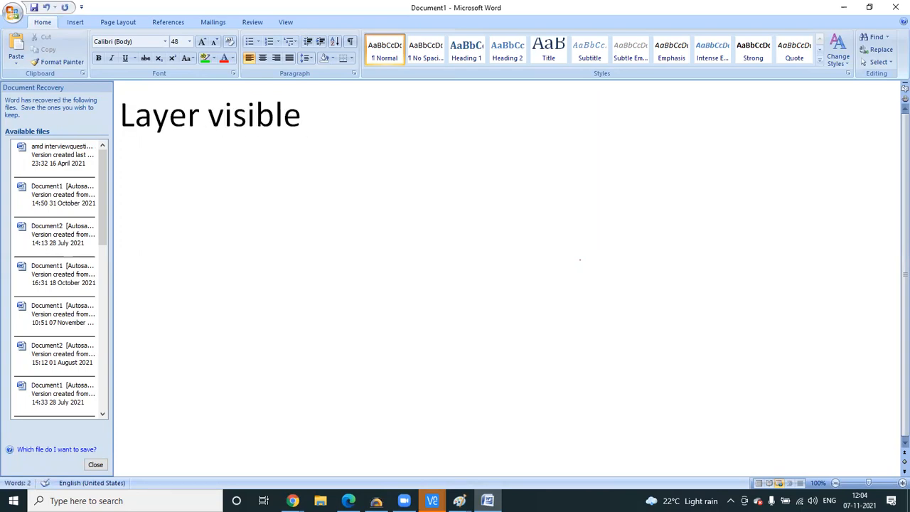
{"action": "type", "text": "> shift f"}
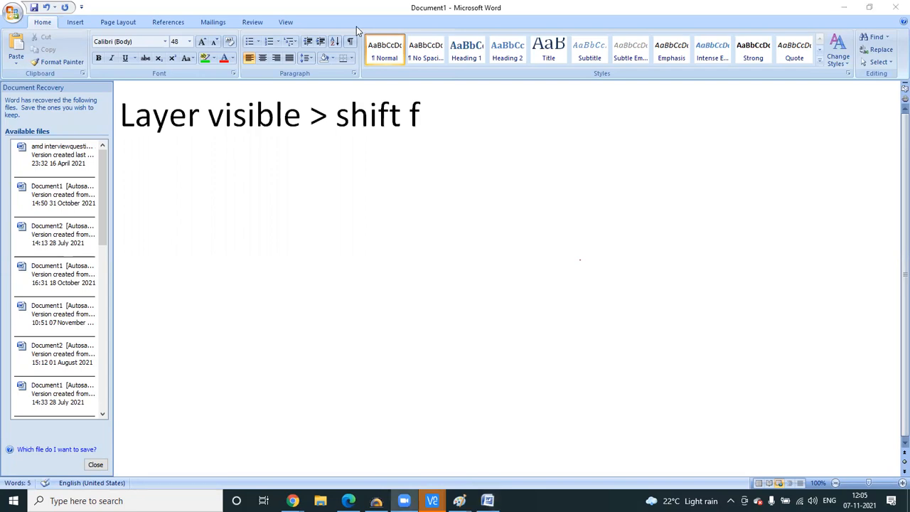
{"action": "left_click", "coordinate": [445, 111]}
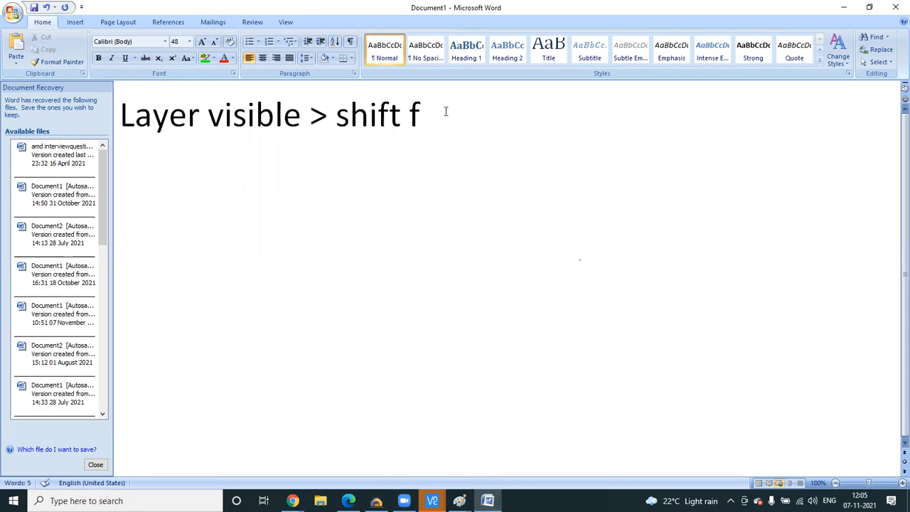
{"action": "key", "text": "Return"}
- Type the second note 'Layout make first quadrant onl', correcting typos along the way
{"action": "type", "text": "lay"}
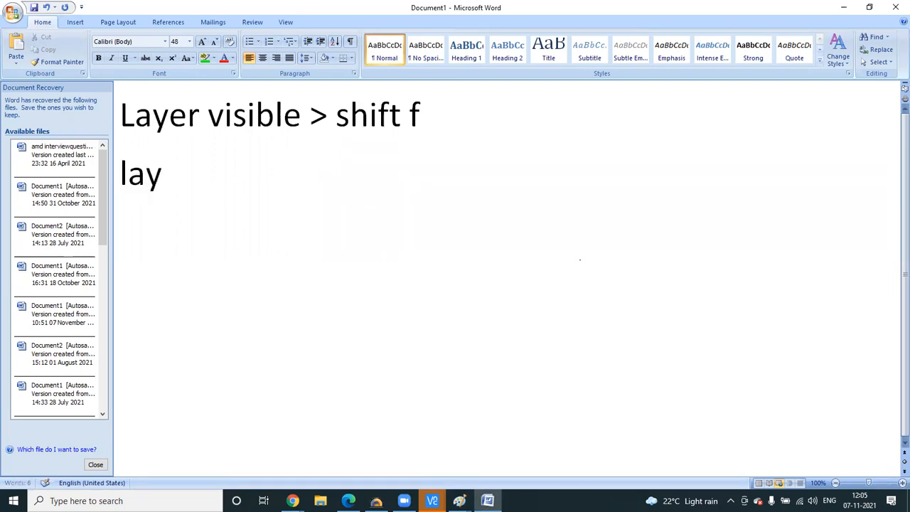
{"action": "type", "text": "er first"}
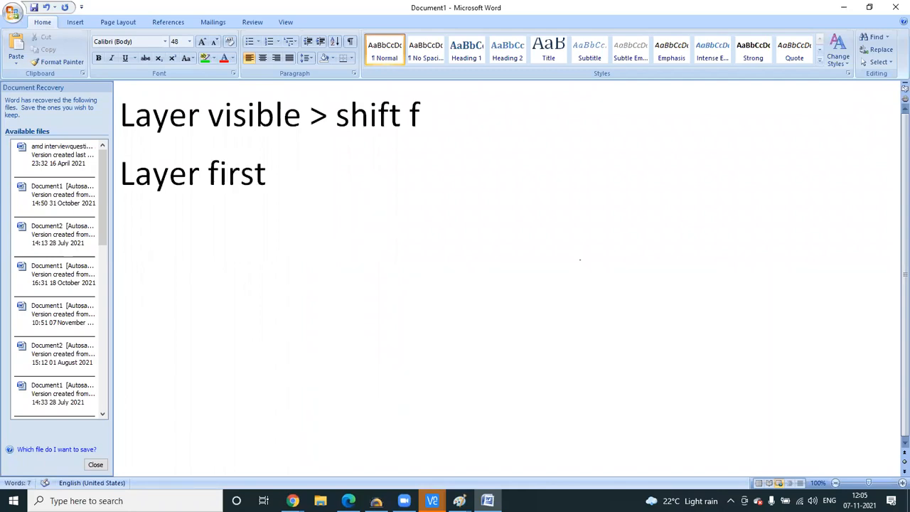
{"action": "key", "text": "Left"}
{"action": "key", "text": "Left"}
{"action": "key", "text": "Left"}
{"action": "key", "text": "Left"}
{"action": "key", "text": "Left"}
{"action": "key", "text": "Left"}
{"action": "key", "text": "Left"}
{"action": "key", "text": "Left"}
{"action": "key", "text": "Left"}
{"action": "key", "text": "Left"}
{"action": "key", "text": "Left"}
{"action": "key", "text": "Right"}
{"action": "key", "text": "Right"}
{"action": "key", "text": "Right"}
{"action": "key", "text": "Right"}
{"action": "type", "text": "\\"}
{"action": "key", "text": "BackSpace"}
{"action": "key", "text": "BackSpace"}
{"action": "key", "text": "BackSpace"}
{"action": "type", "text": "ouy"}
{"action": "key", "text": "BackSpace"}
{"action": "type", "text": "t "}
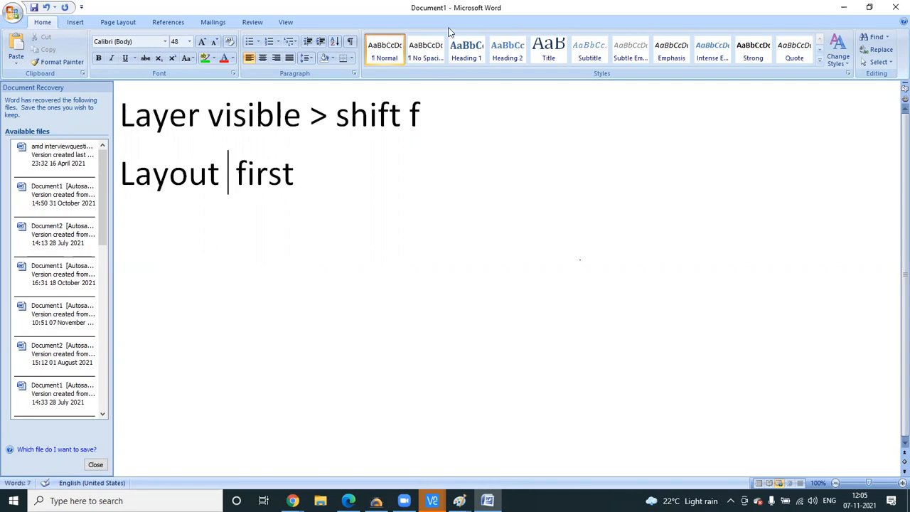
{"action": "type", "text": "make"}
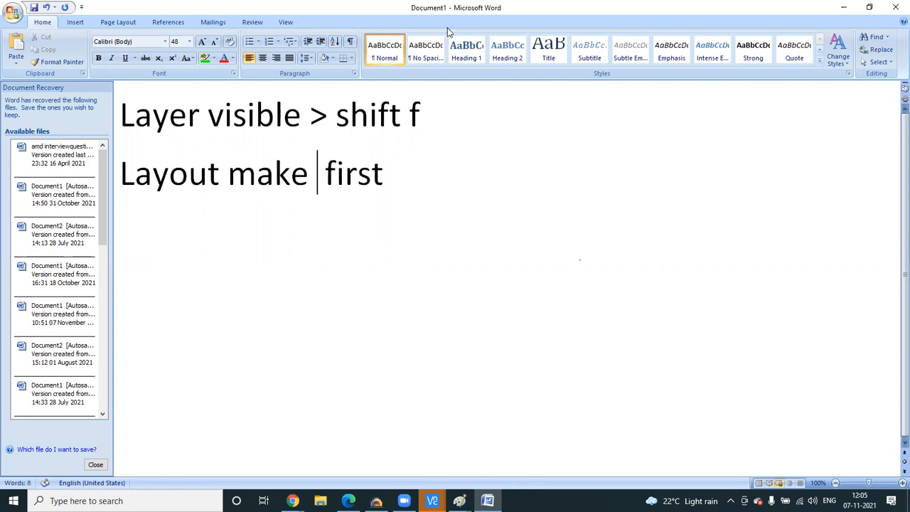
{"action": "left_click", "coordinate": [391, 178]}
{"action": "type", "text": "quadra"}
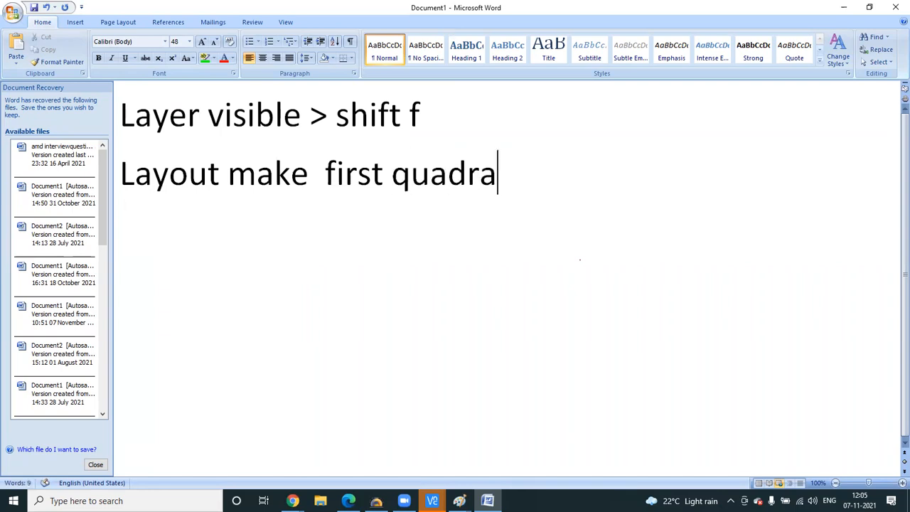
{"action": "type", "text": "nt o"}
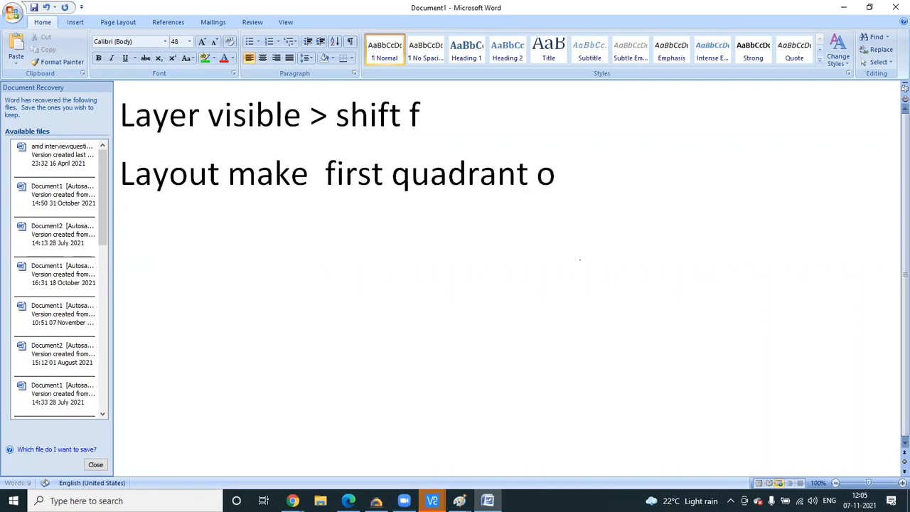
{"action": "type", "text": "nlgt"}
{"action": "key", "text": "BackSpace"}
{"action": "key", "text": "BackSpace"}
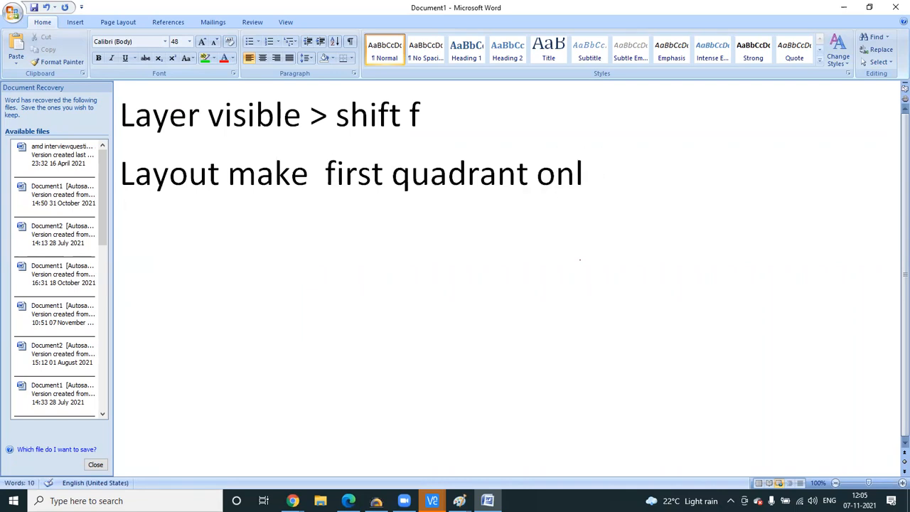
- Finish the word 'only' and number the two notes '1 .' and '2 .'
{"action": "type", "text": "y"}
{"action": "left_click", "coordinate": [121, 114]}
{"action": "type", "text": "1 ."}
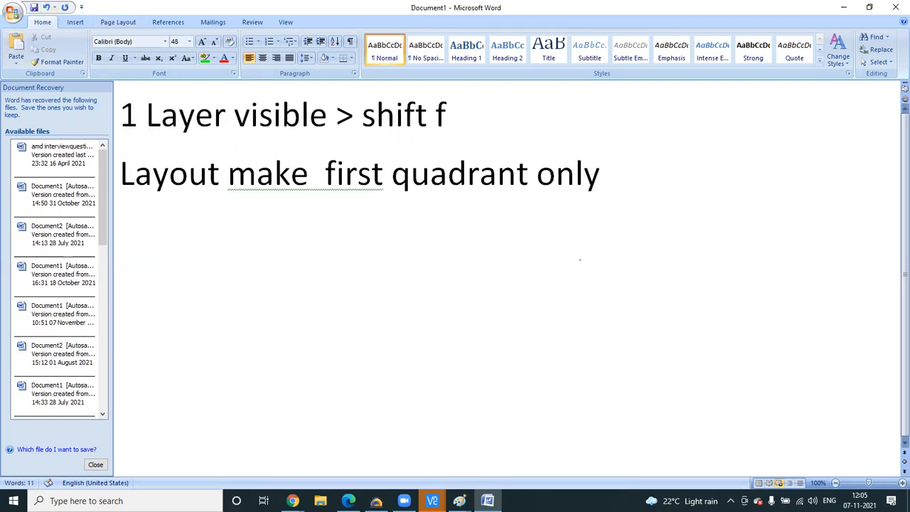
{"action": "left_click", "coordinate": [122, 171]}
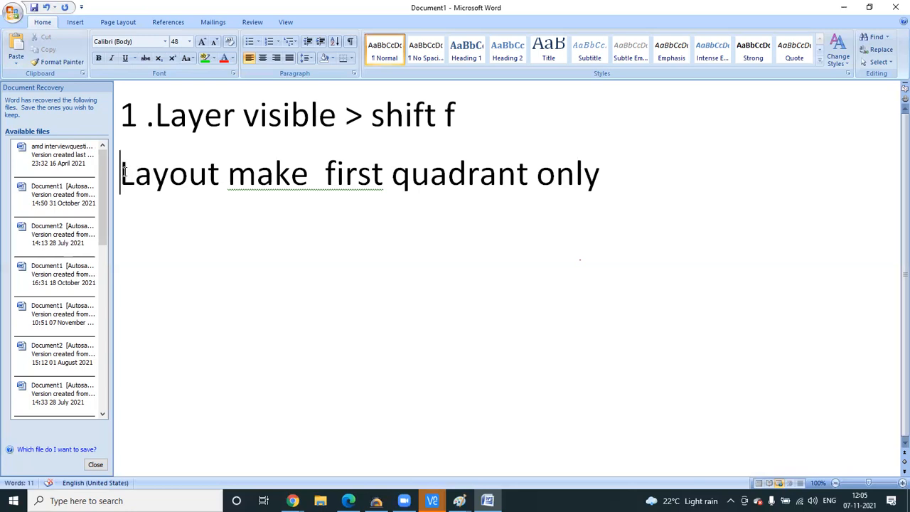
{"action": "type", "text": "2 ."}
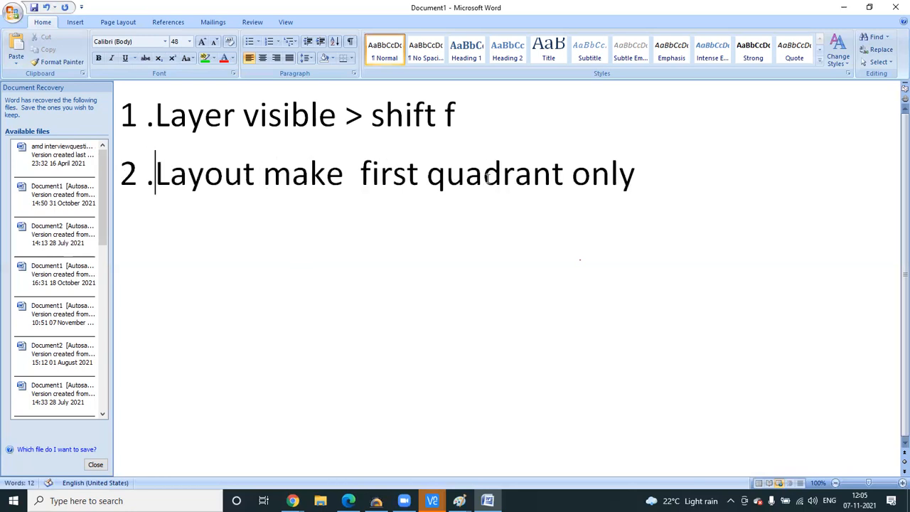
- Add a third note line reading '3. wire drawn : w'
{"action": "left_click", "coordinate": [656, 171]}
{"action": "key", "text": "Return"}
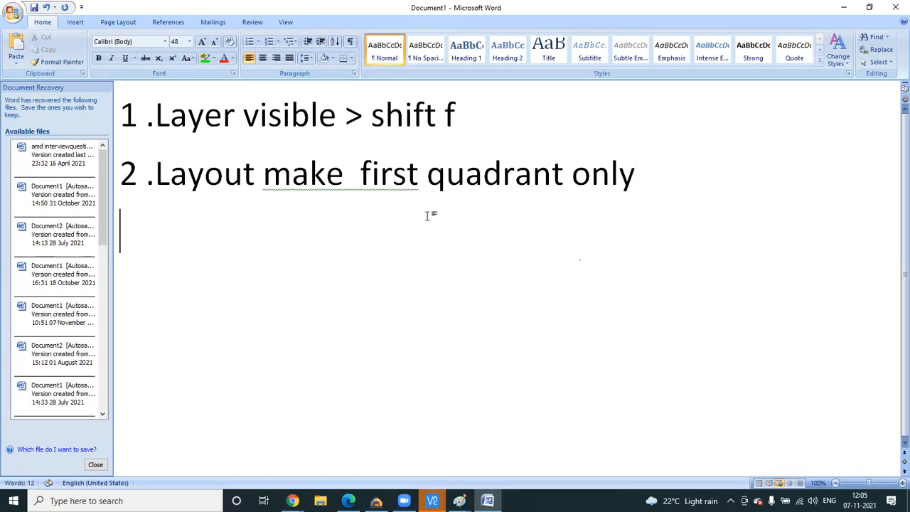
{"action": "type", "text": "3."}
{"action": "left_click", "coordinate": [157, 177]}
{"action": "key", "text": "Up"}
{"action": "left_click", "coordinate": [159, 235]}
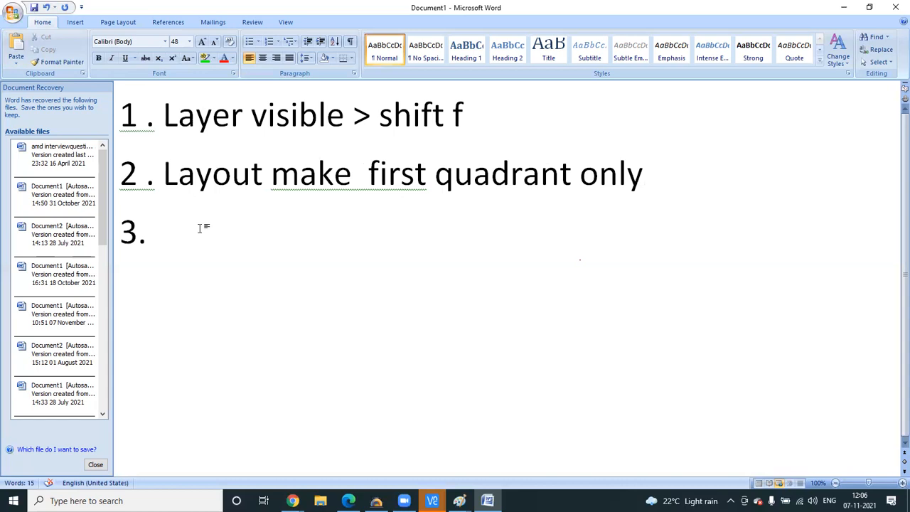
{"action": "type", "text": "wire drawn"}
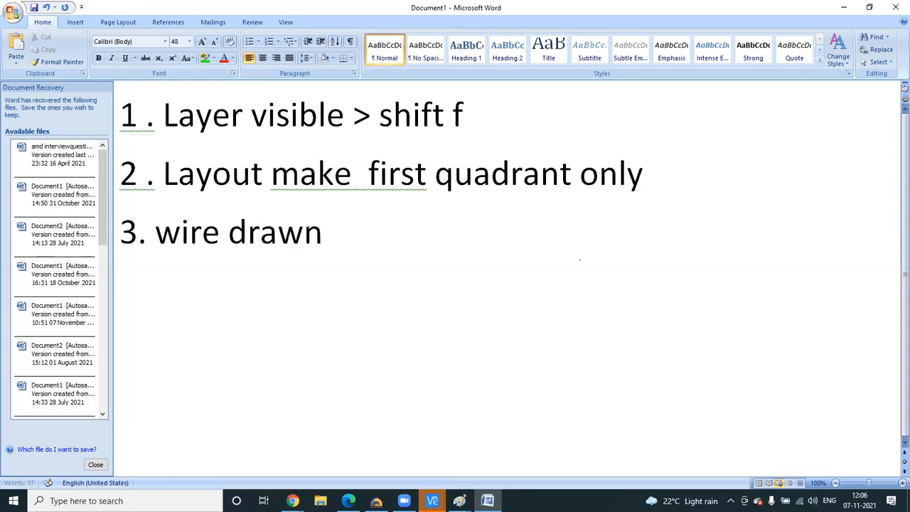
{"action": "type", "text": " : w"}
- Add a fourth note line reading '4 . launch'
{"action": "key", "text": "Return"}
{"action": "type", "text": "4 "}
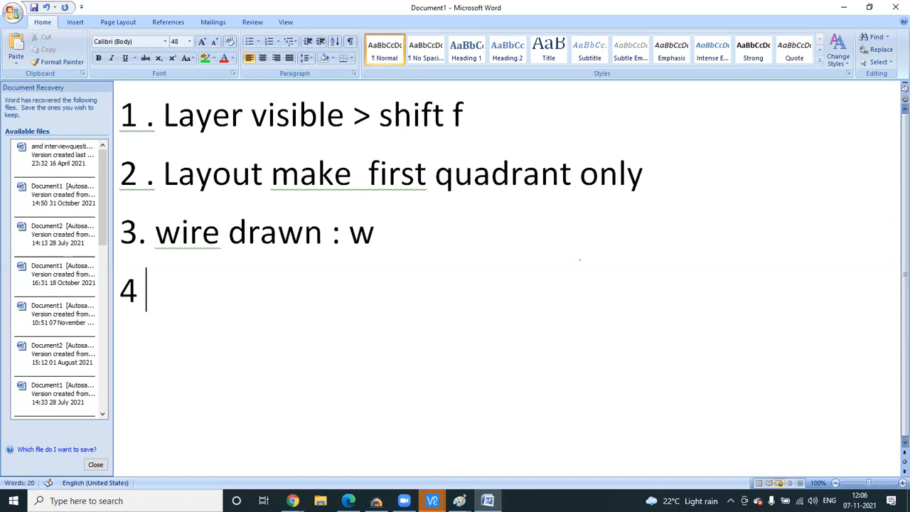
{"action": "type", "text": ":"}
{"action": "key", "text": "BackSpace"}
{"action": "type", "text": ". la"}
{"action": "type", "text": "unch"}
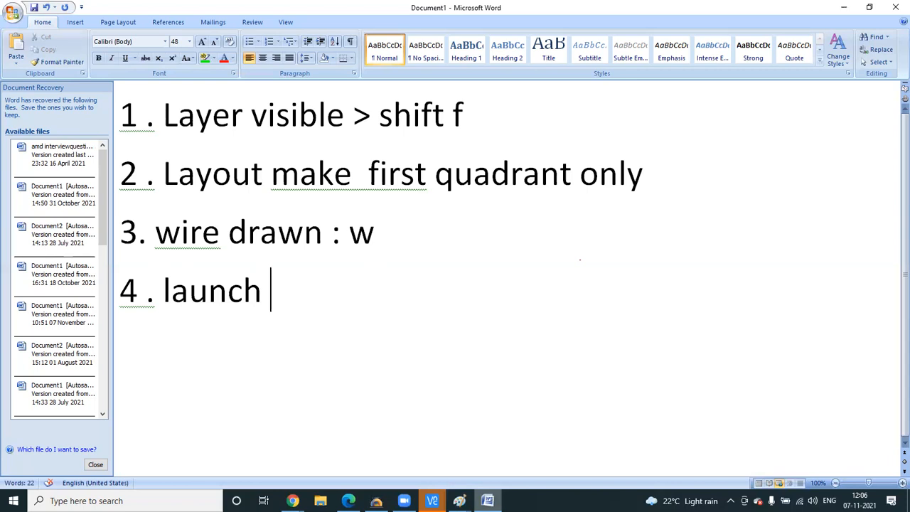
{"action": "left_click", "coordinate": [432, 500]}
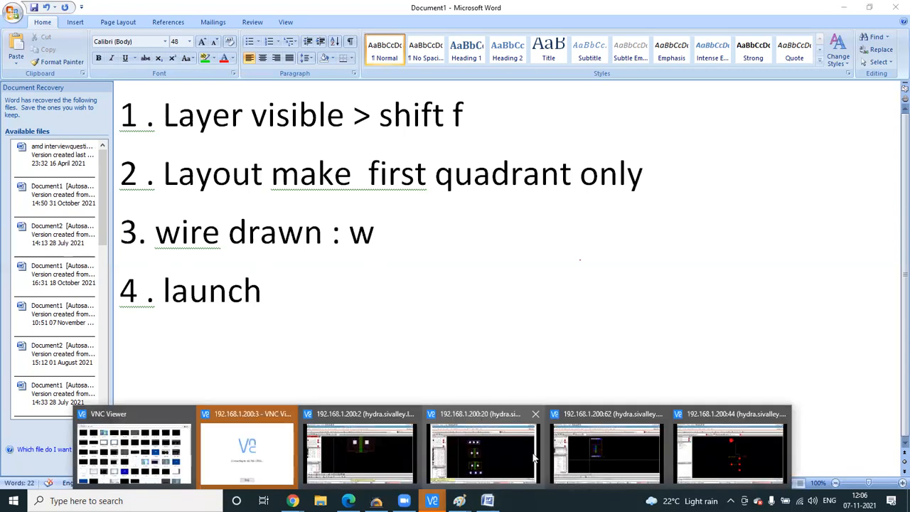
{"action": "left_click", "coordinate": [705, 459]}
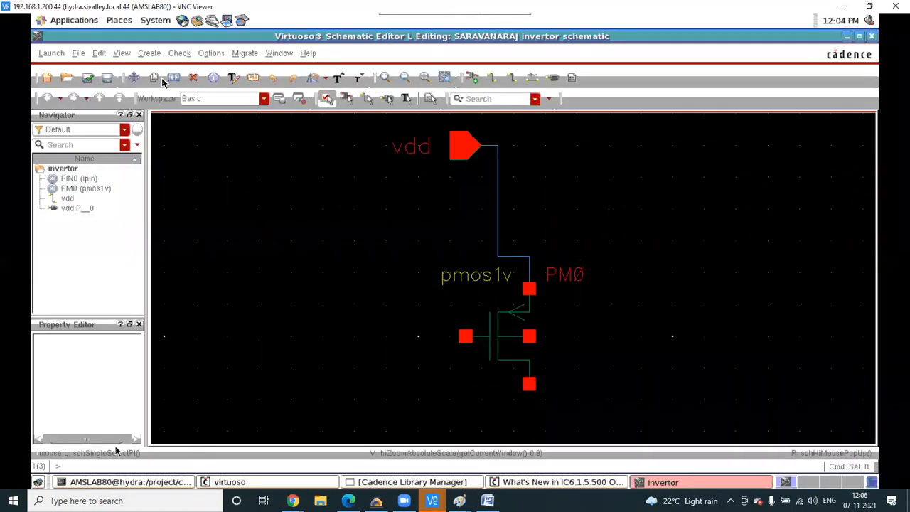
{"action": "left_click", "coordinate": [52, 54]}
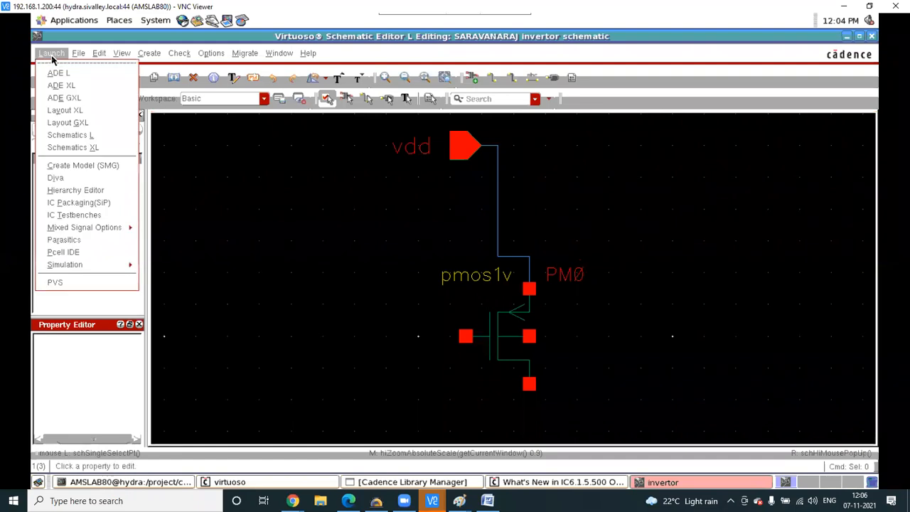
{"action": "left_click", "coordinate": [89, 112]}
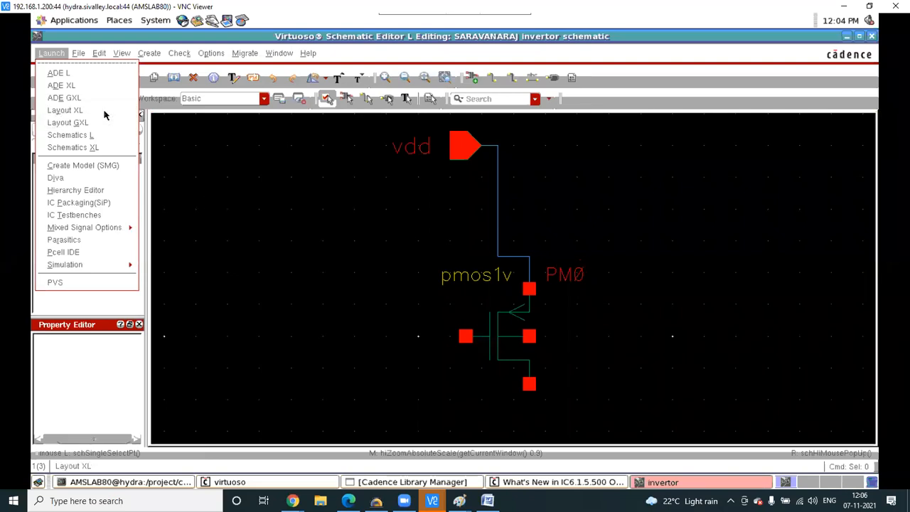
{"action": "left_click", "coordinate": [307, 232]}
{"action": "mouse_move", "coordinate": [431, 500]}
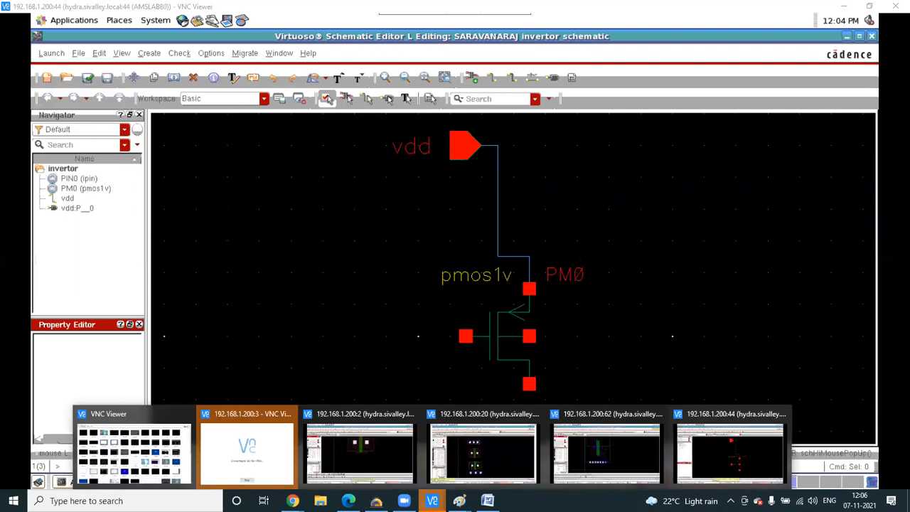
{"action": "left_click", "coordinate": [360, 451]}
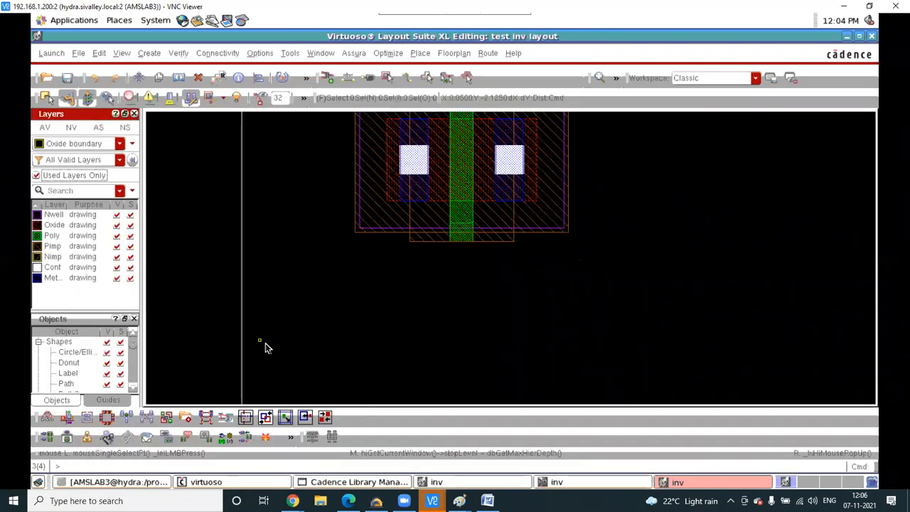
{"action": "left_click", "coordinate": [487, 501]}
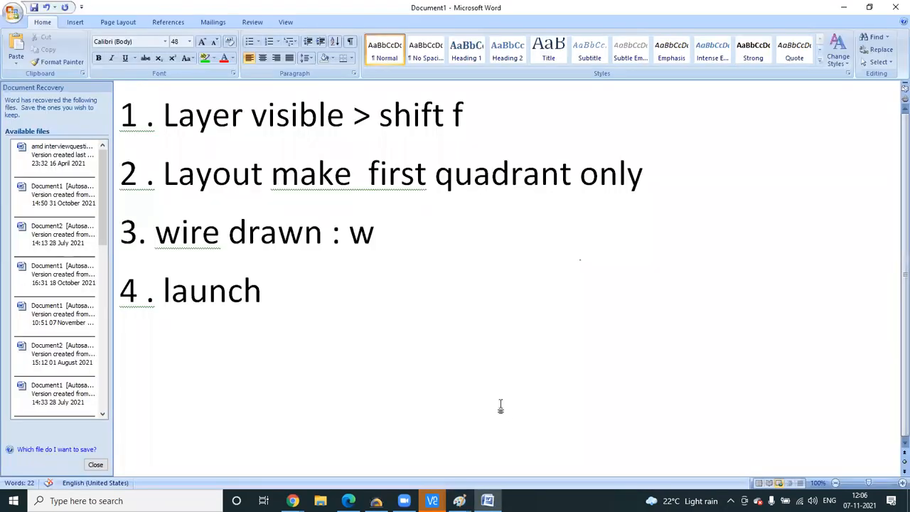
- Write tip '5. GENERATE all from source' after 'launch XL' and begin line '6.' below it
{"action": "type", "text": "XL "}
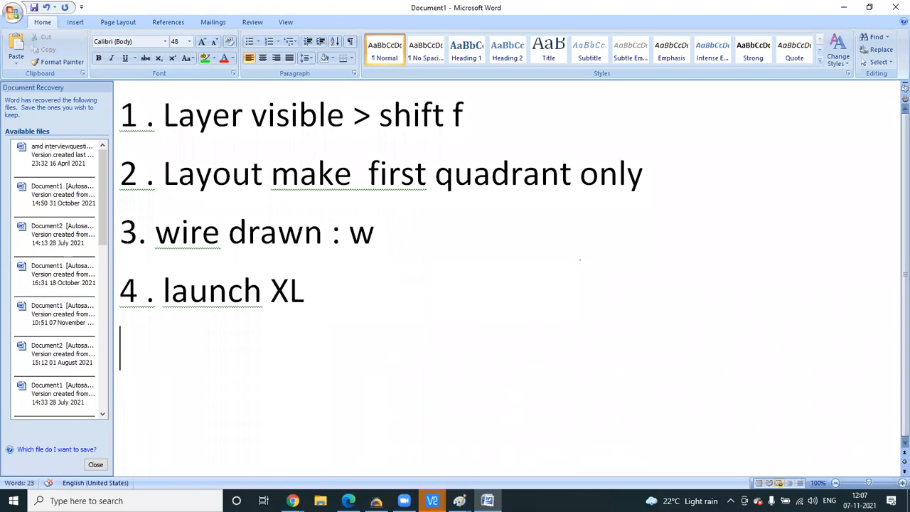
{"action": "type", "text": "5"}
{"action": "type", "text": ":"}
{"action": "key", "text": "BackSpace"}
{"action": "key", "text": "BackSpace"}
{"action": "type", "text": "."}
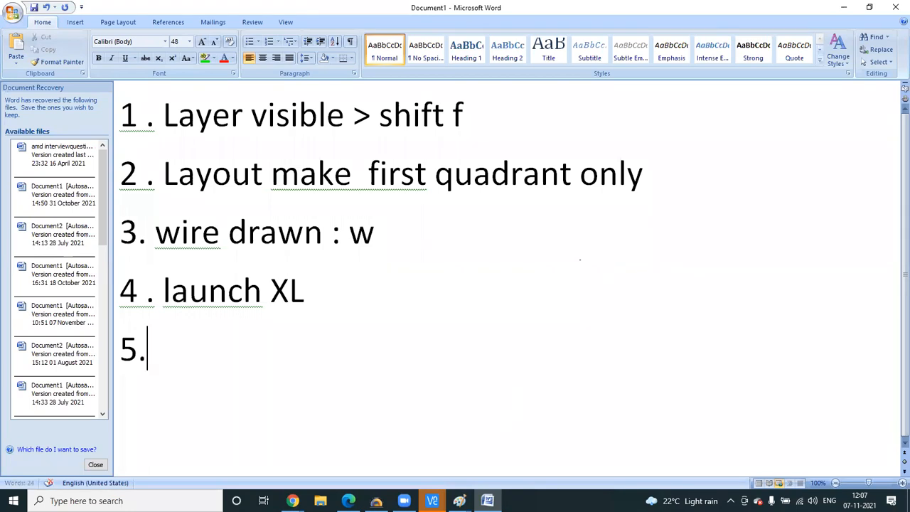
{"action": "type", "text": " GENERATE"}
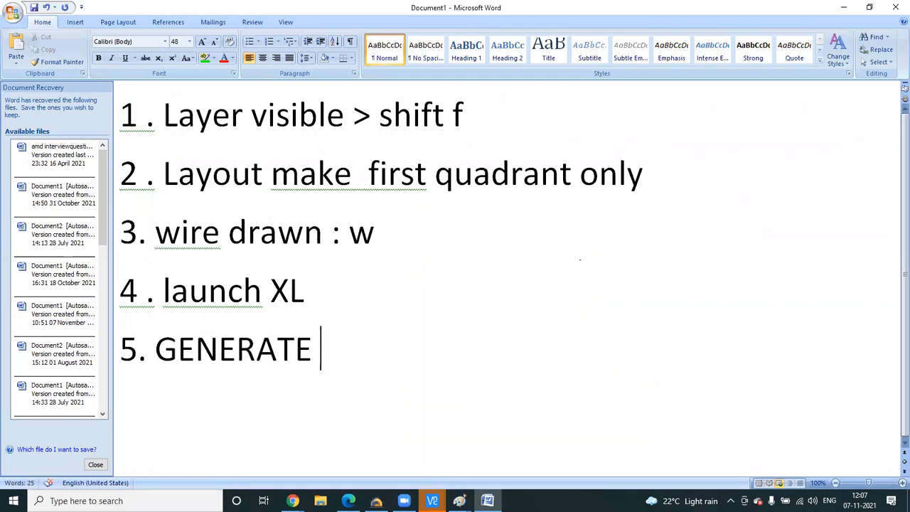
{"action": "type", "text": " al"}
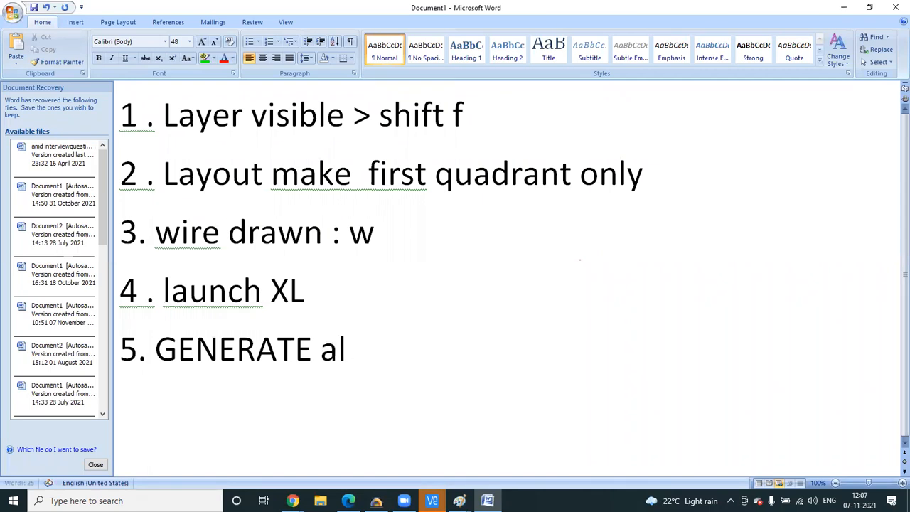
{"action": "type", "text": "l fro"}
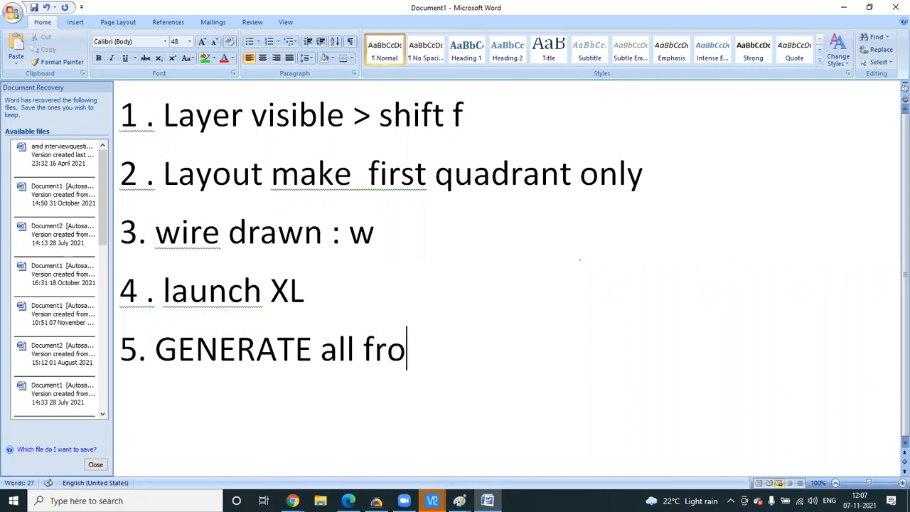
{"action": "type", "text": "m sou"}
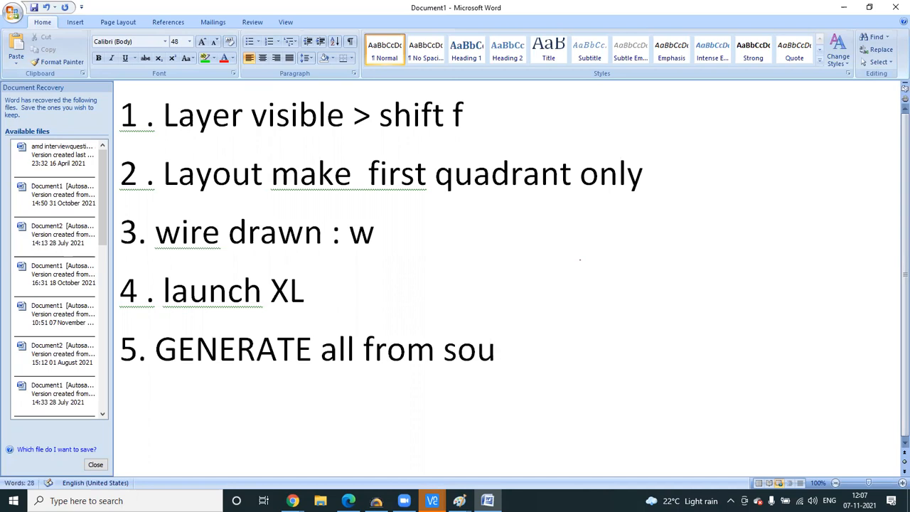
{"action": "type", "text": "rce"}
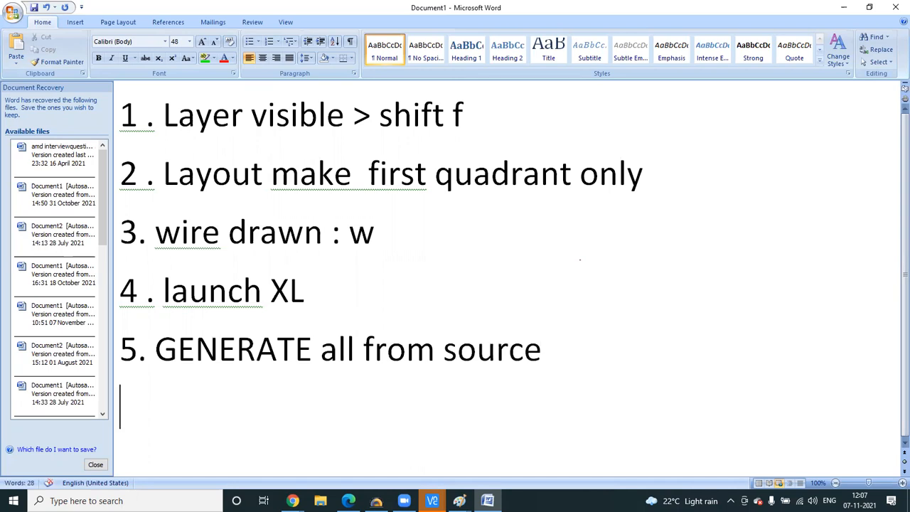
{"action": "key", "text": "Return"}
{"action": "type", "text": "6."}
{"action": "left_click", "coordinate": [432, 501]}
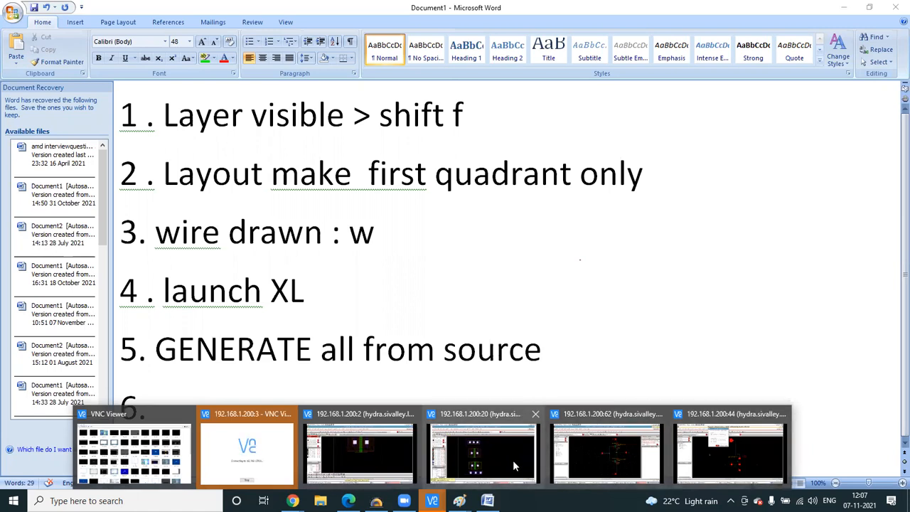
- In the inverter layout, select the pmos and nmos instances and drag them upward
{"action": "left_click", "coordinate": [370, 449]}
{"action": "scroll", "coordinate": [419, 253], "scroll_direction": "down", "scroll_amount": 3, "text": "ctrl"}
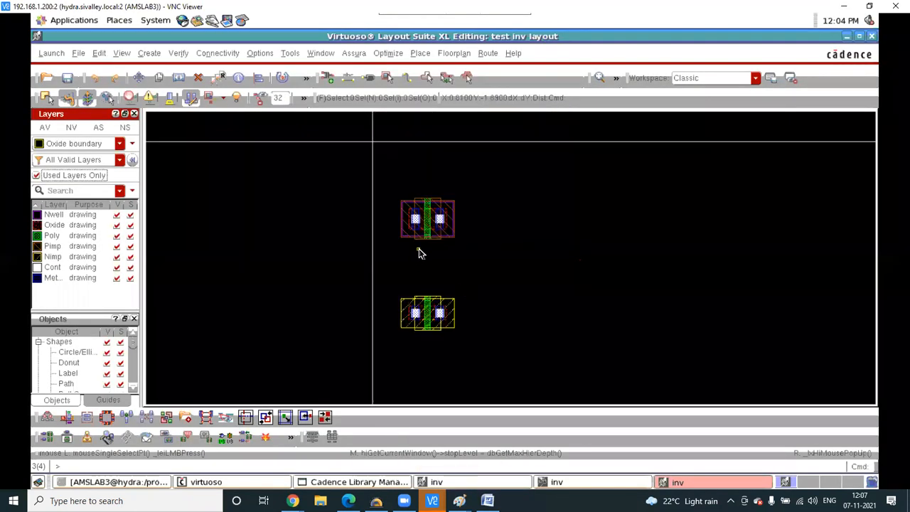
{"action": "left_click_drag", "start_coordinate": [393, 221], "coordinate": [449, 292]}
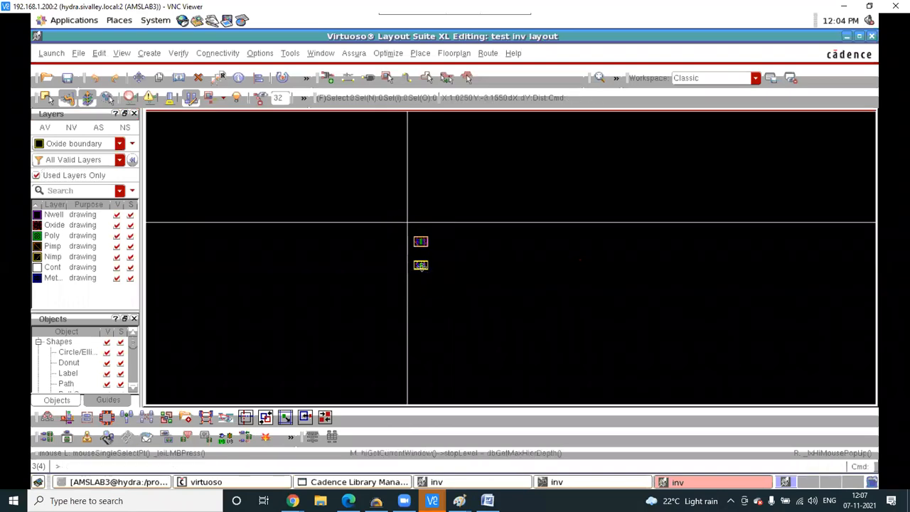
{"action": "left_click_drag", "start_coordinate": [421, 265], "coordinate": [421, 201]}
{"action": "scroll", "coordinate": [414, 165], "scroll_direction": "up", "scroll_amount": 2, "text": "ctrl"}
{"action": "scroll", "coordinate": [334, 197], "scroll_direction": "down", "scroll_amount": 4, "text": "ctrl"}
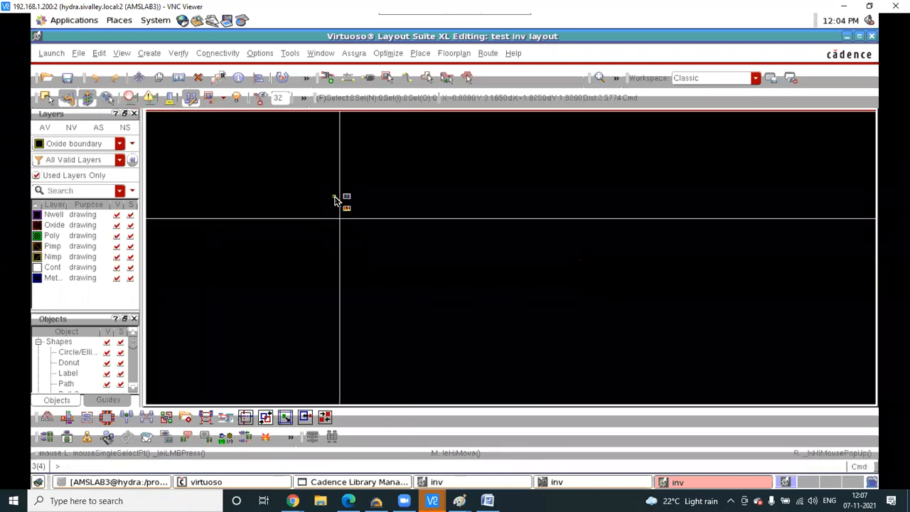
- Reselect both instances and move them with M to above the x-axis
{"action": "left_click_drag", "start_coordinate": [282, 199], "coordinate": [368, 255]}
{"action": "key", "text": "m"}
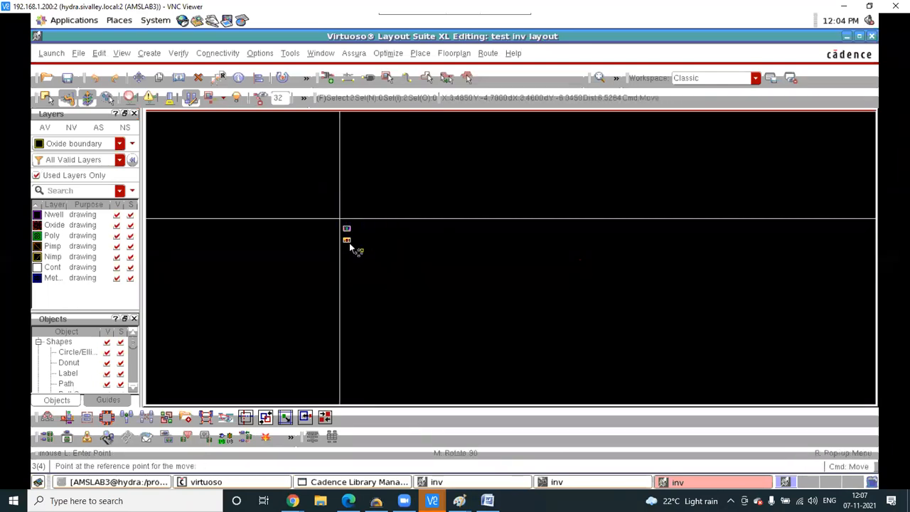
{"action": "scroll", "coordinate": [352, 229], "scroll_direction": "up", "scroll_amount": 3, "text": "ctrl"}
{"action": "left_click", "coordinate": [320, 251]}
{"action": "left_click", "coordinate": [321, 146]}
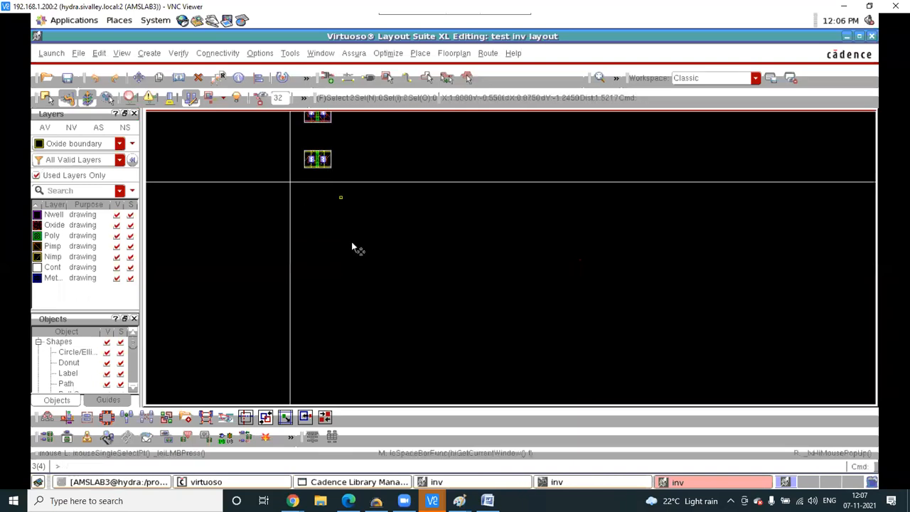
{"action": "scroll", "coordinate": [367, 263], "scroll_direction": "down", "scroll_amount": 3, "text": "ctrl"}
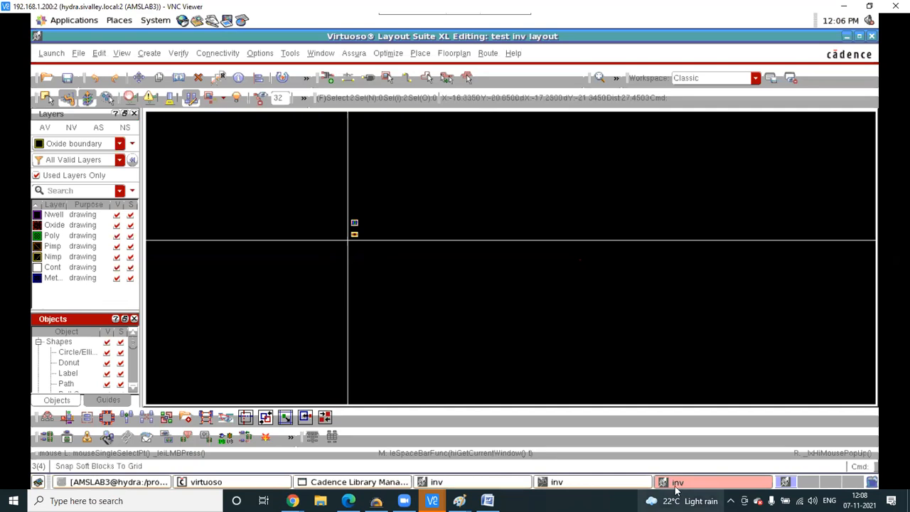
{"action": "scroll", "coordinate": [352, 196], "scroll_direction": "up", "scroll_amount": 6, "text": "ctrl"}
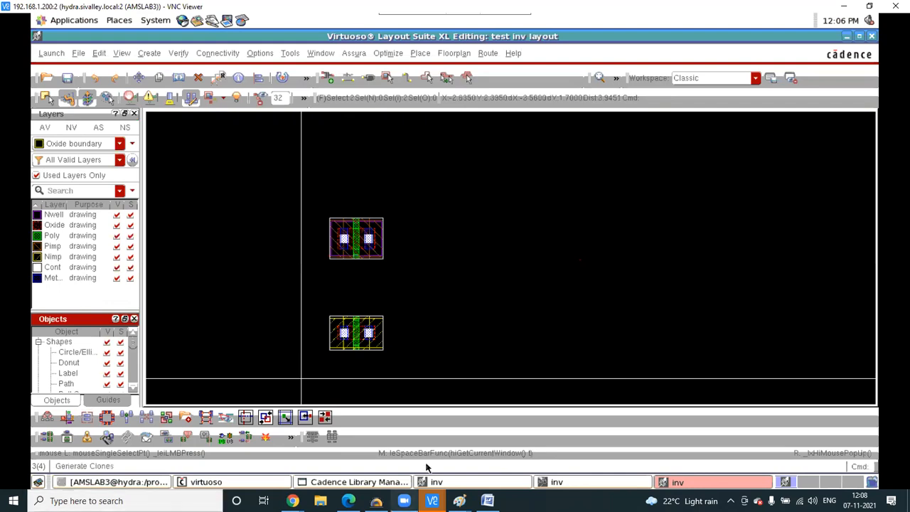
- Erase the old W/L notes from the whole Paint canvas
{"action": "mouse_move", "coordinate": [459, 500]}
{"action": "left_click", "coordinate": [511, 462]}
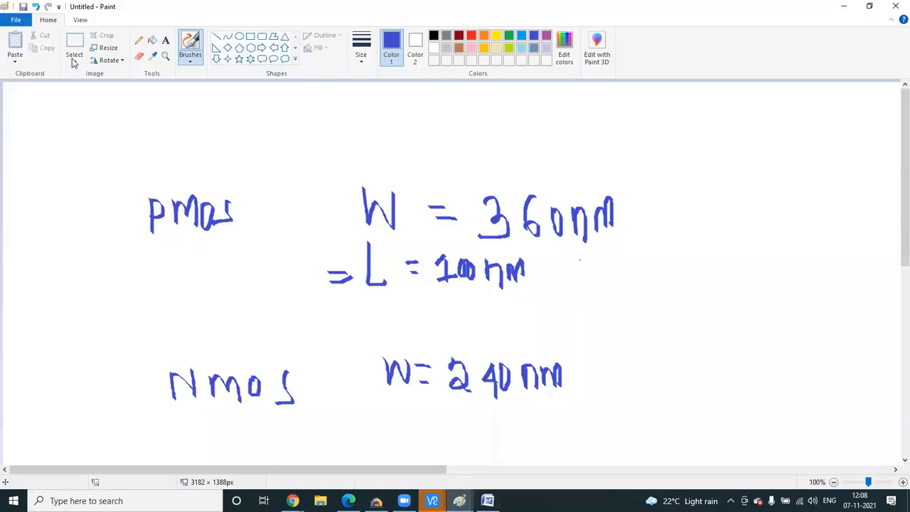
{"action": "left_click", "coordinate": [75, 61]}
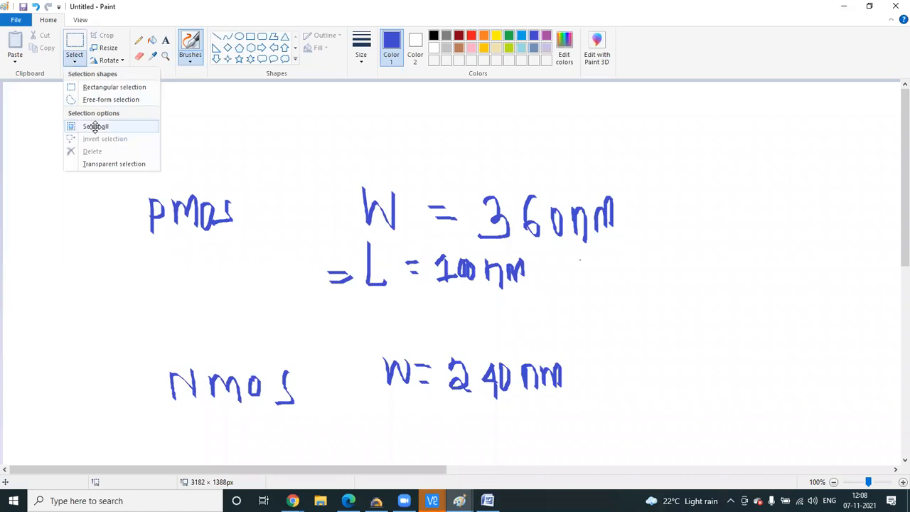
{"action": "left_click", "coordinate": [95, 128]}
{"action": "key", "text": "Delete"}
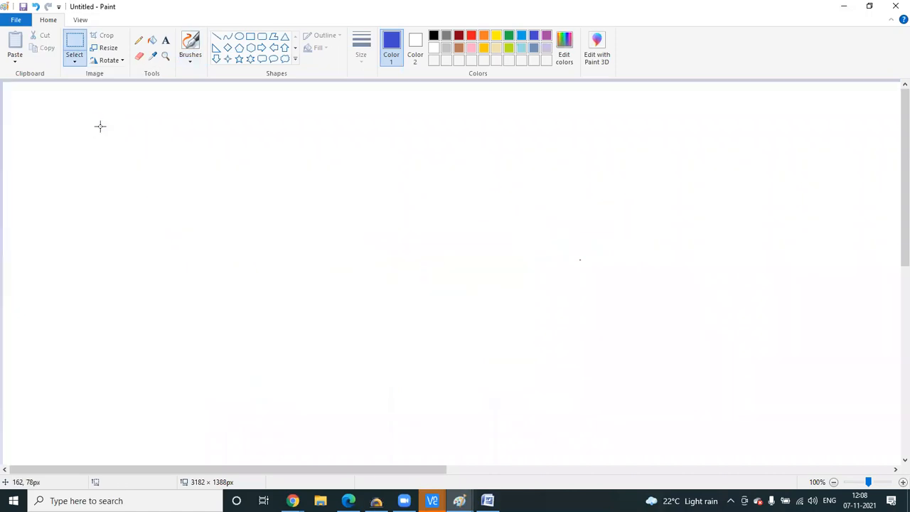
- Draw rectangles for the N-Well, the two p diffusion boxes and the gate between them
{"action": "left_click", "coordinate": [190, 61]}
{"action": "left_click", "coordinate": [235, 78]}
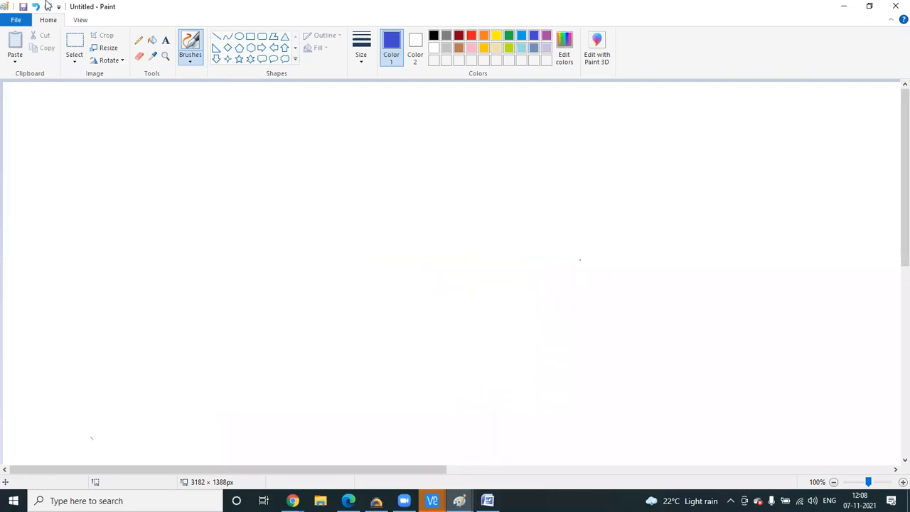
{"action": "left_click", "coordinate": [250, 36]}
{"action": "left_click_drag", "start_coordinate": [251, 161], "coordinate": [612, 367]}
{"action": "left_click", "coordinate": [186, 64]}
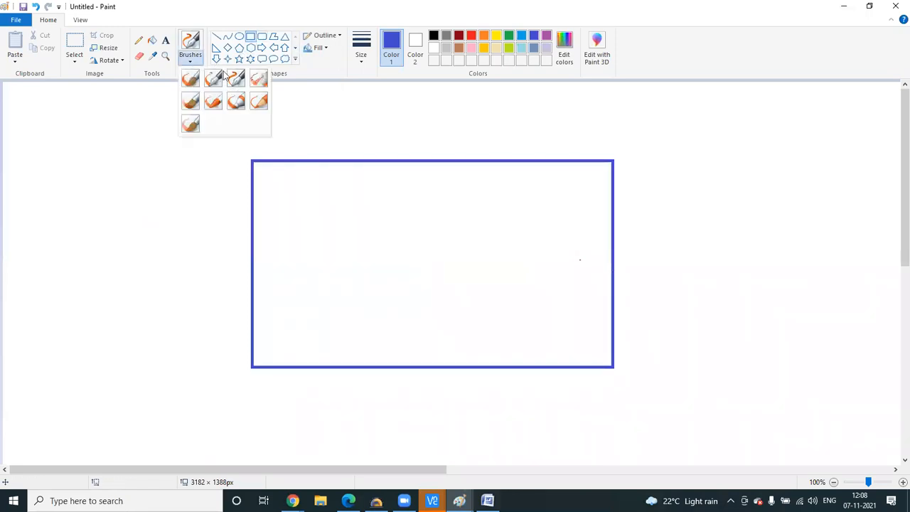
{"action": "left_click", "coordinate": [237, 77]}
{"action": "left_click", "coordinate": [249, 37]}
{"action": "left_click_drag", "start_coordinate": [340, 159], "coordinate": [375, 219]}
{"action": "left_click_drag", "start_coordinate": [411, 159], "coordinate": [445, 217]}
{"action": "left_click", "coordinate": [471, 214]}
{"action": "left_click", "coordinate": [368, 141]}
{"action": "left_click_drag", "start_coordinate": [382, 149], "coordinate": [415, 160]}
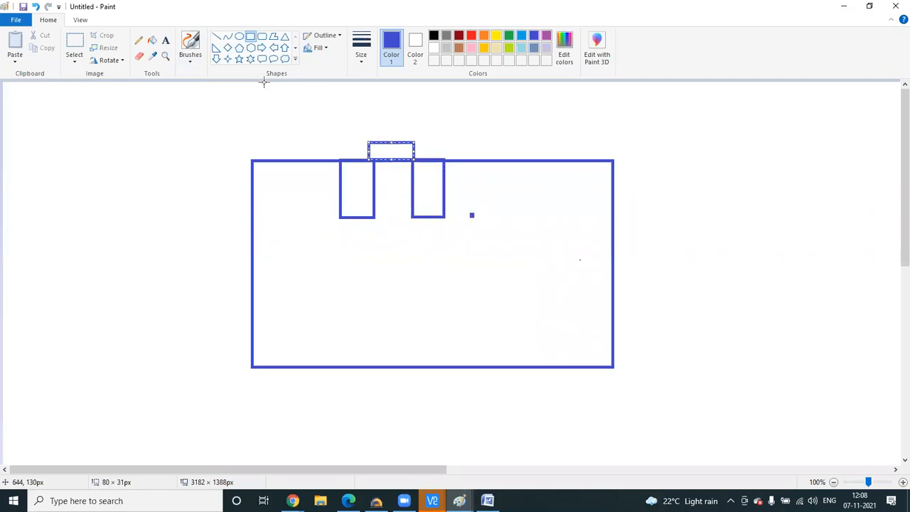
- Hand-write the N-Well, p+ and p labels, the gate bar, terminal lines and an arrow
{"action": "left_click", "coordinate": [196, 61]}
{"action": "left_click", "coordinate": [241, 82]}
{"action": "mouse_move", "coordinate": [355, 284]}
{"action": "left_mouse_down"}
{"action": "mouse_move", "coordinate": [357, 314]}
{"action": "mouse_move", "coordinate": [434, 291]}
{"action": "mouse_move", "coordinate": [444, 292]}
{"action": "mouse_move", "coordinate": [455, 317]}
{"action": "mouse_move", "coordinate": [460, 304]}
{"action": "left_mouse_up"}
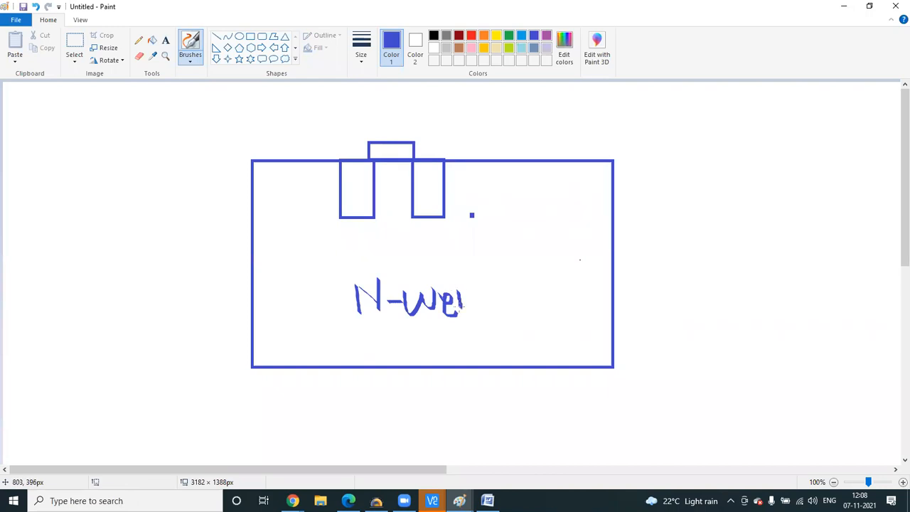
{"action": "mouse_move", "coordinate": [347, 186]}
{"action": "left_mouse_down"}
{"action": "mouse_move", "coordinate": [348, 208]}
{"action": "mouse_move", "coordinate": [365, 184]}
{"action": "left_mouse_up"}
{"action": "left_click_drag", "start_coordinate": [359, 174], "coordinate": [359, 197]}
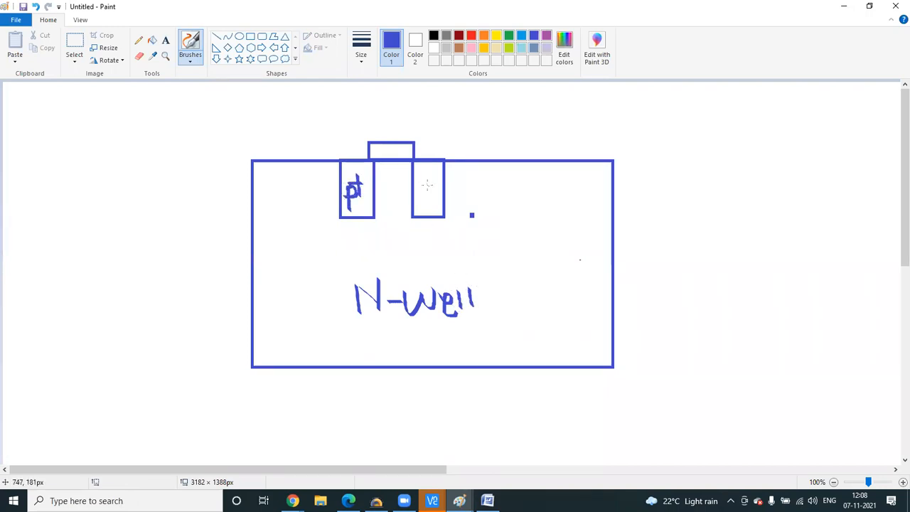
{"action": "left_click_drag", "start_coordinate": [425, 179], "coordinate": [425, 189]}
{"action": "mouse_move", "coordinate": [368, 135]}
{"action": "left_mouse_down"}
{"action": "mouse_move", "coordinate": [414, 135]}
{"action": "mouse_move", "coordinate": [371, 140]}
{"action": "left_mouse_up"}
{"action": "mouse_move", "coordinate": [384, 109]}
{"action": "left_mouse_down"}
{"action": "mouse_move", "coordinate": [386, 136]}
{"action": "mouse_move", "coordinate": [395, 121]}
{"action": "mouse_move", "coordinate": [432, 157]}
{"action": "left_mouse_up"}
{"action": "left_click_drag", "start_coordinate": [348, 138], "coordinate": [349, 159]}
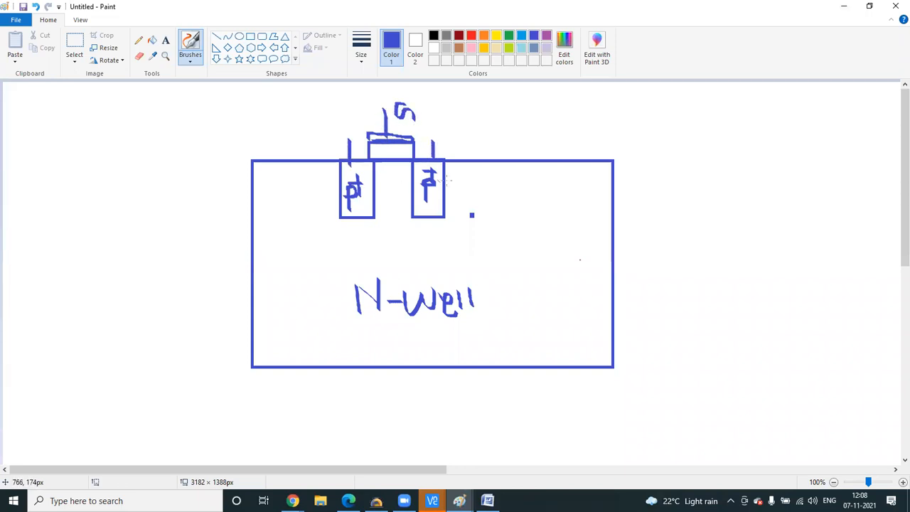
{"action": "mouse_move", "coordinate": [444, 184]}
{"action": "left_mouse_down"}
{"action": "mouse_move", "coordinate": [473, 185]}
{"action": "mouse_move", "coordinate": [470, 192]}
{"action": "left_mouse_up"}
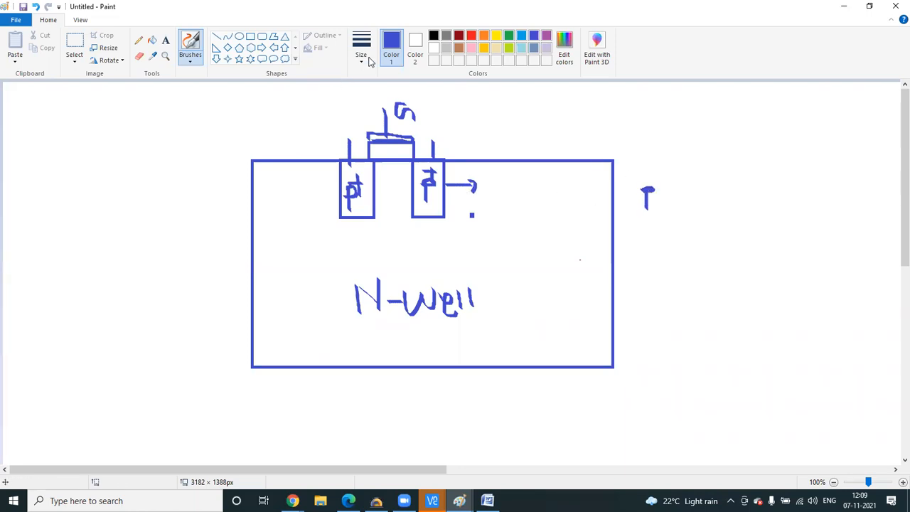
- Add a thin bar above the gate, an arrow beside it and the 'activ' label
{"action": "left_click", "coordinate": [250, 35]}
{"action": "left_click_drag", "start_coordinate": [340, 89], "coordinate": [440, 100]}
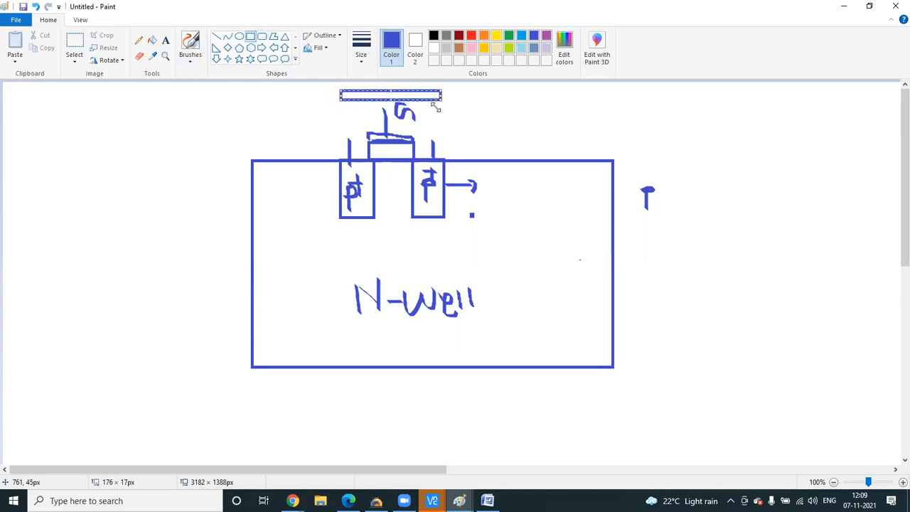
{"action": "left_click", "coordinate": [189, 57]}
{"action": "left_click", "coordinate": [236, 78]}
{"action": "left_click_drag", "start_coordinate": [431, 106], "coordinate": [503, 130]}
{"action": "left_click_drag", "start_coordinate": [518, 109], "coordinate": [519, 127]}
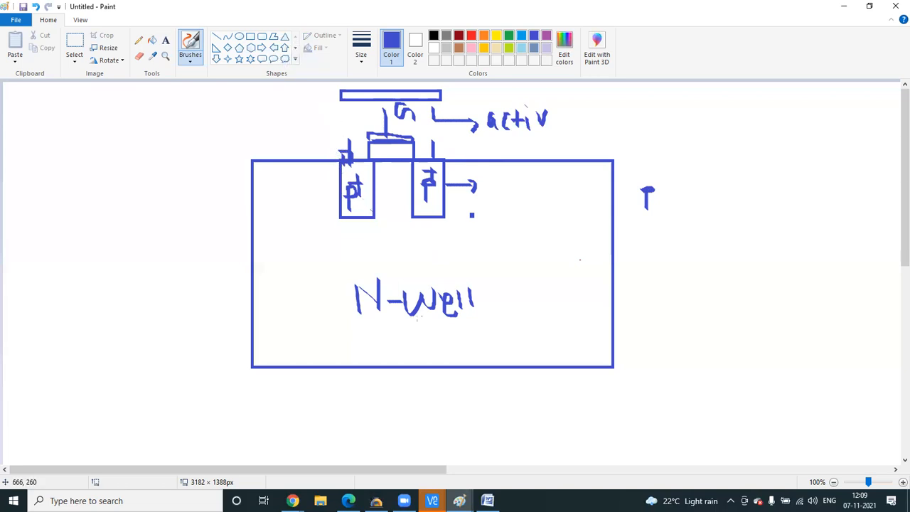
- Back in the Word tips list, start tip 6 with 'contact', fixing a mistyped letter
{"action": "left_click", "coordinate": [488, 500]}
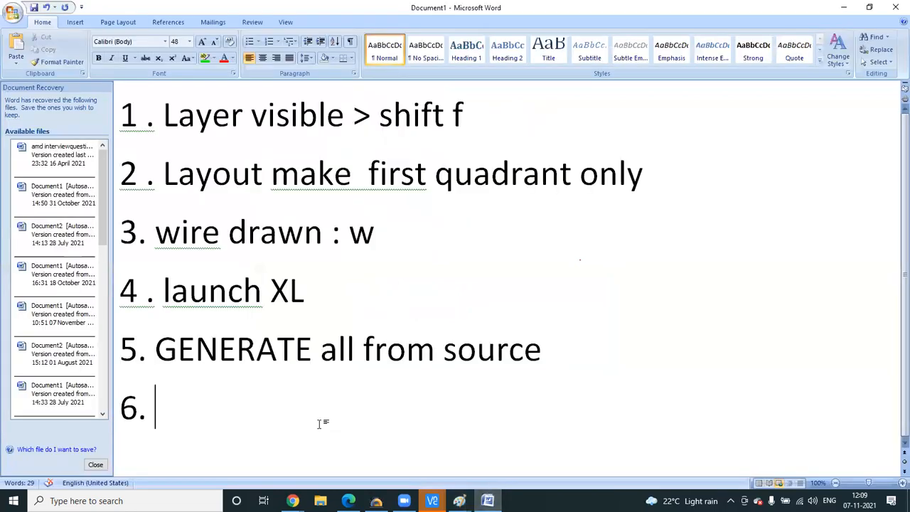
{"action": "type", "text": "m"}
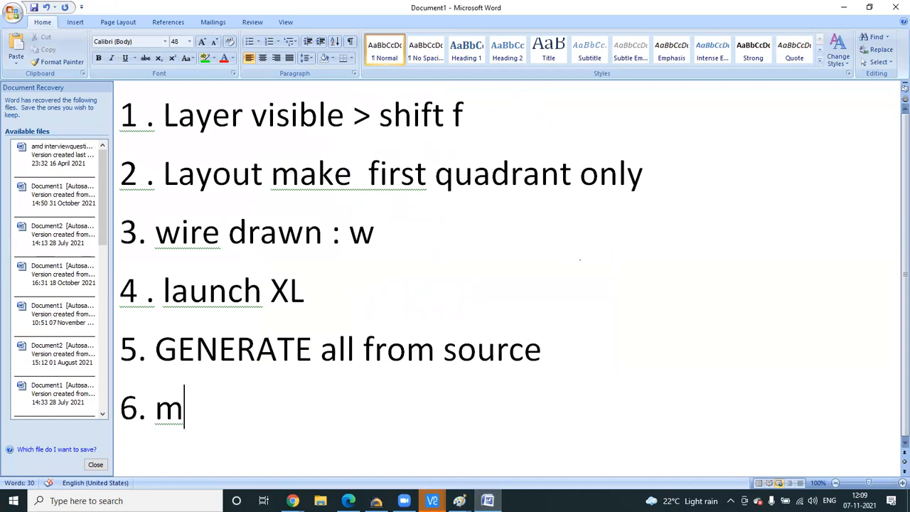
{"action": "key", "text": "BackSpace"}
{"action": "type", "text": "cont"}
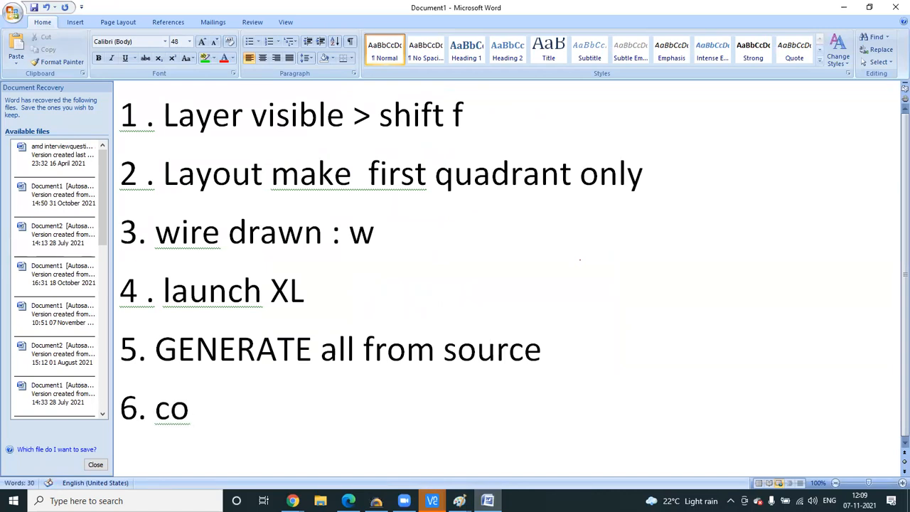
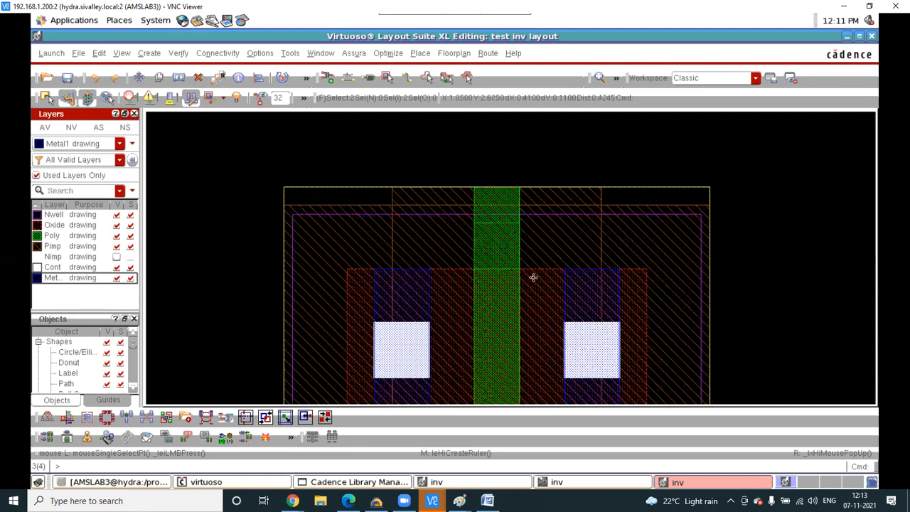
- Turn on the Nimp drawing layer and select the upper PMOS transistor instance
{"action": "scroll", "coordinate": [533, 277], "scroll_direction": "down", "scroll_amount": 4, "text": "ctrl"}
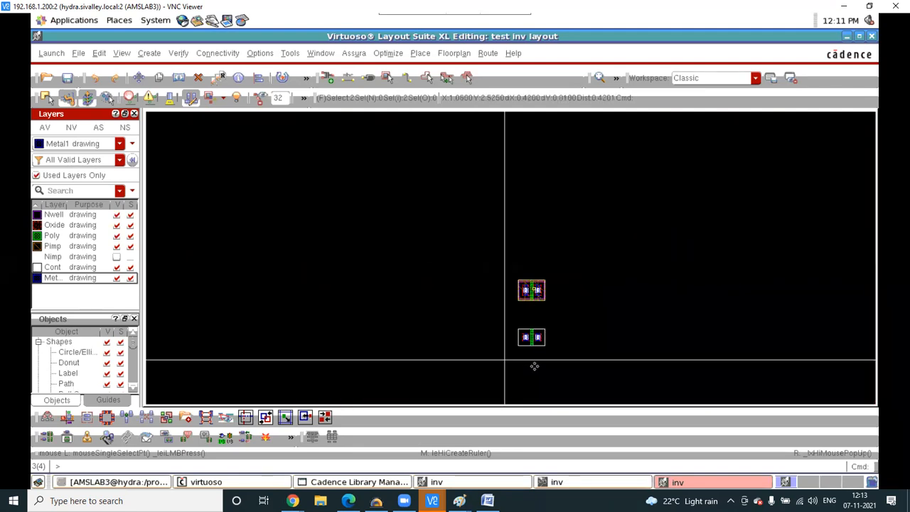
{"action": "scroll", "coordinate": [531, 339], "scroll_direction": "up", "scroll_amount": 2, "text": "ctrl"}
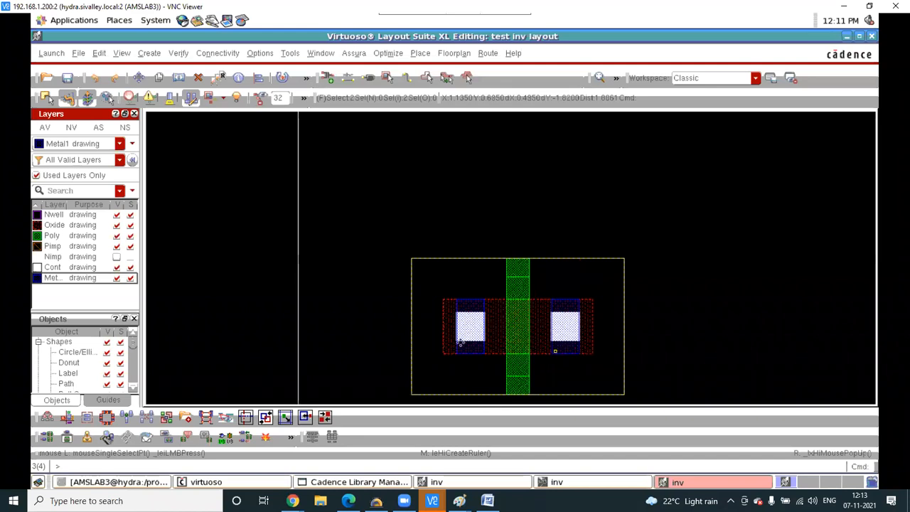
{"action": "left_click", "coordinate": [64, 258]}
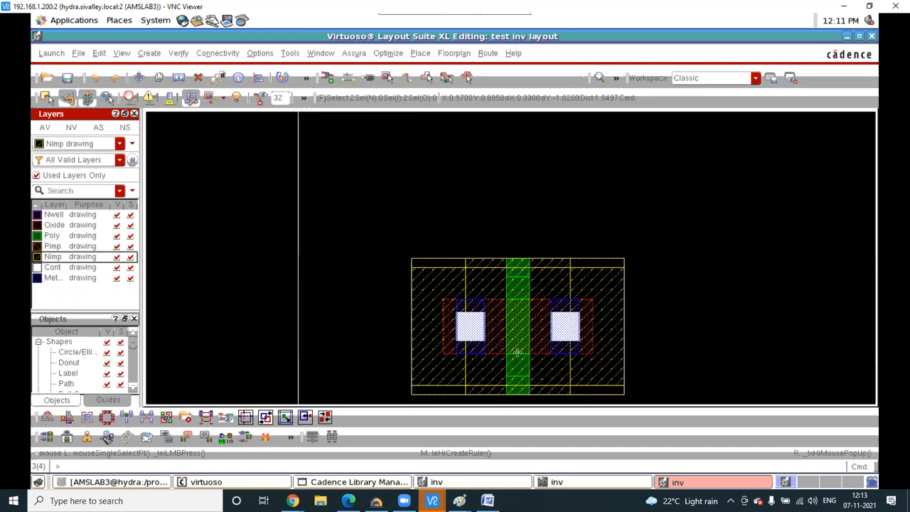
{"action": "scroll", "coordinate": [515, 347], "scroll_direction": "down", "scroll_amount": 2}
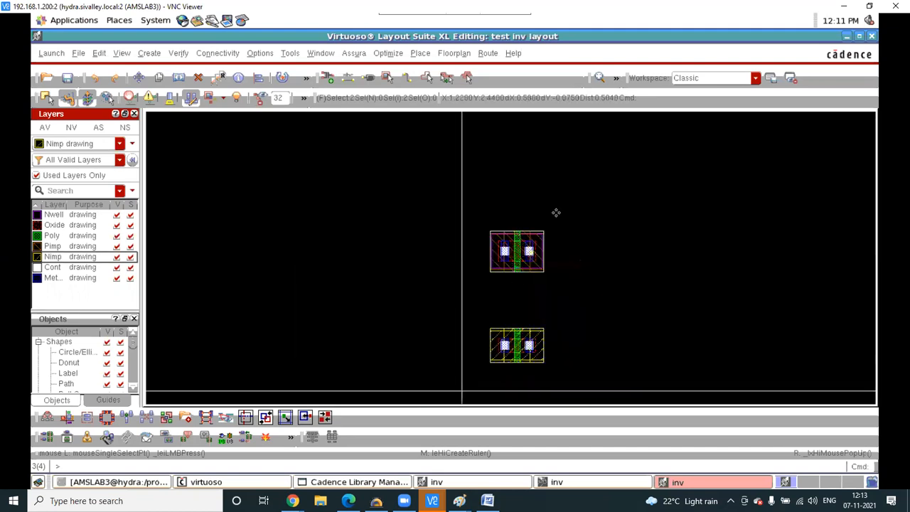
{"action": "left_click", "coordinate": [532, 243]}
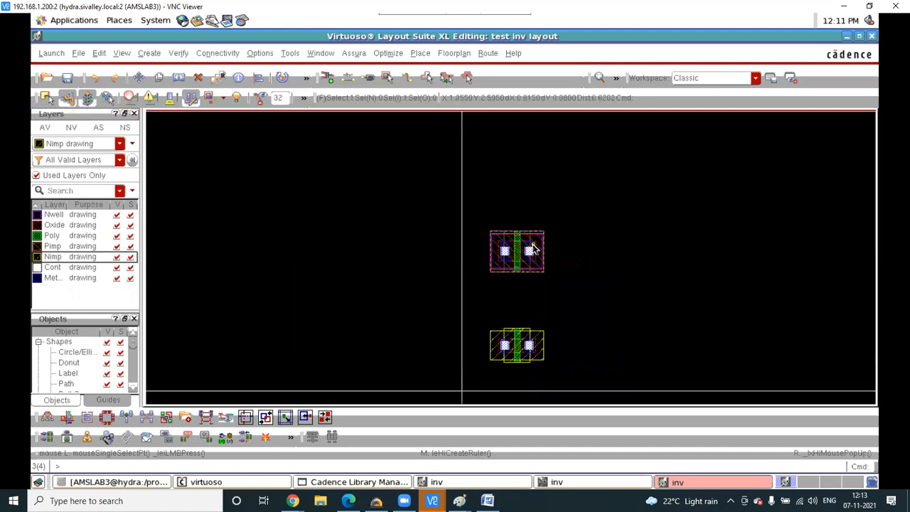
- Set the upper pmoslvt transistor's Gate Connection to Bottom and apply it
{"action": "key", "text": "q"}
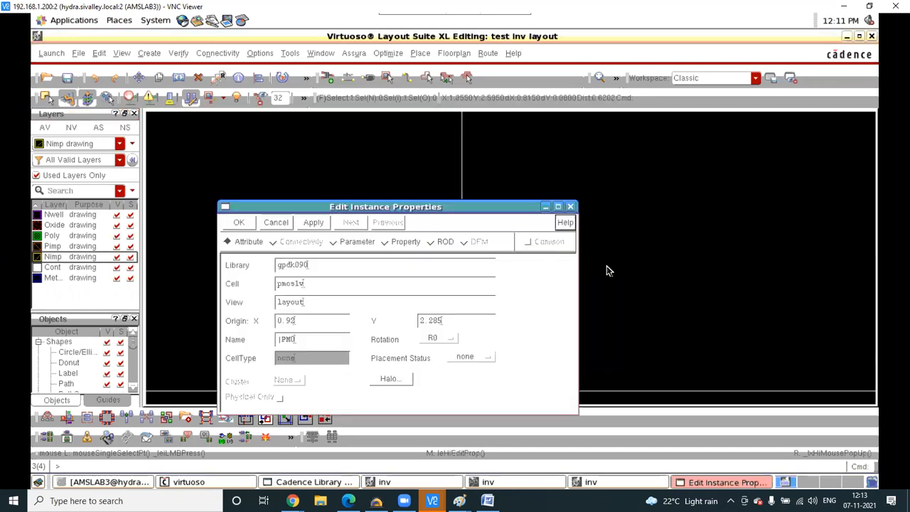
{"action": "left_click", "coordinate": [358, 242]}
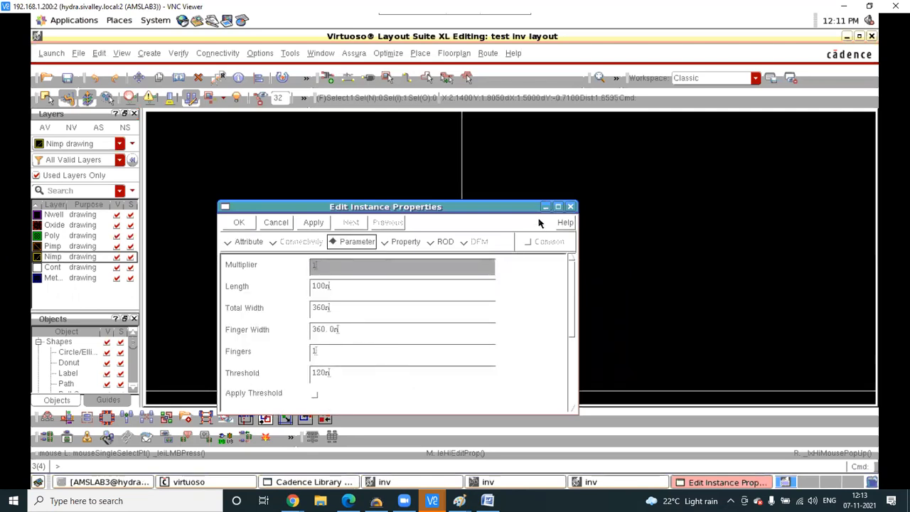
{"action": "left_click", "coordinate": [558, 207]}
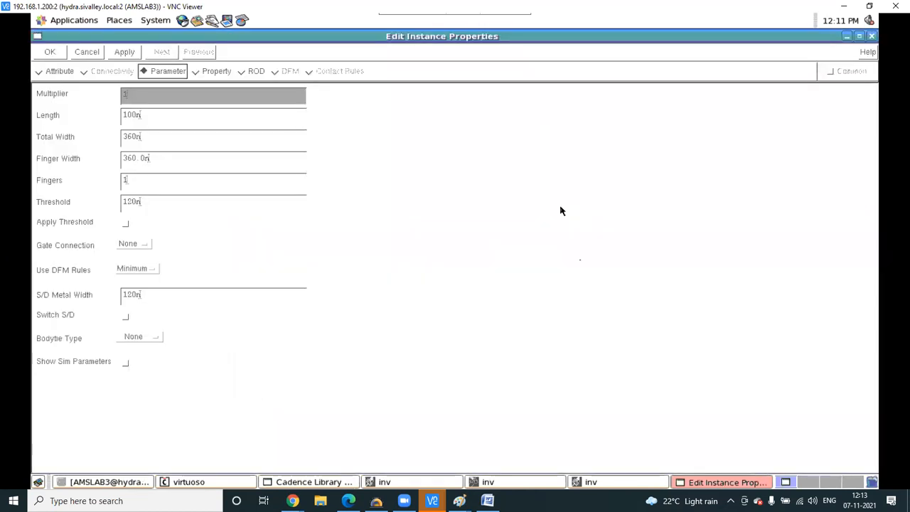
{"action": "left_click", "coordinate": [130, 247]}
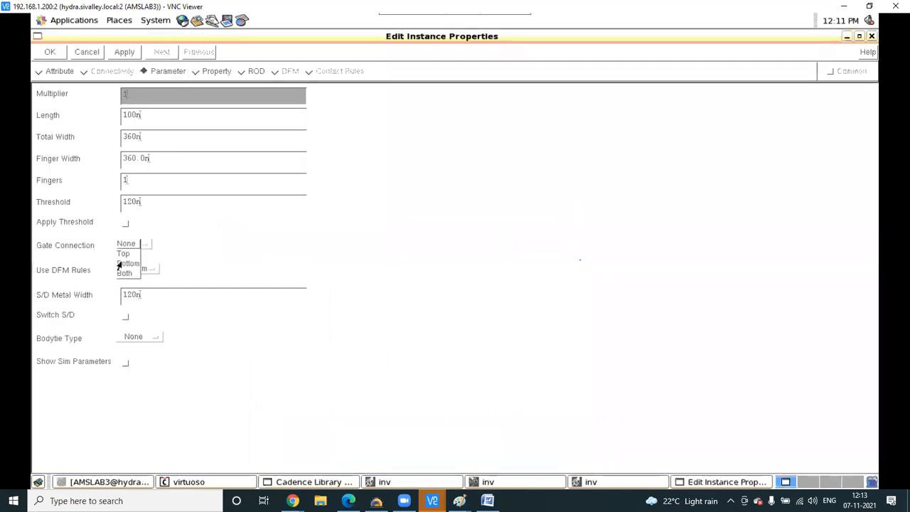
{"action": "left_click", "coordinate": [119, 264]}
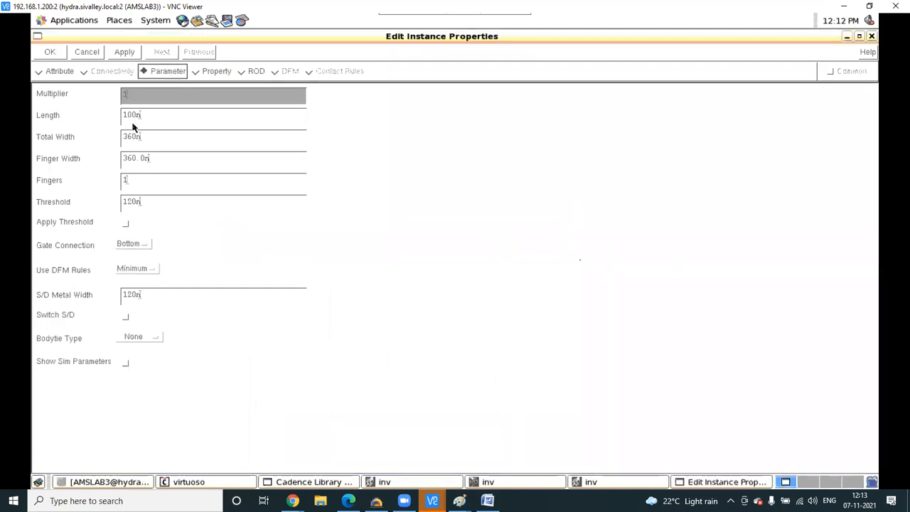
{"action": "left_click", "coordinate": [124, 52]}
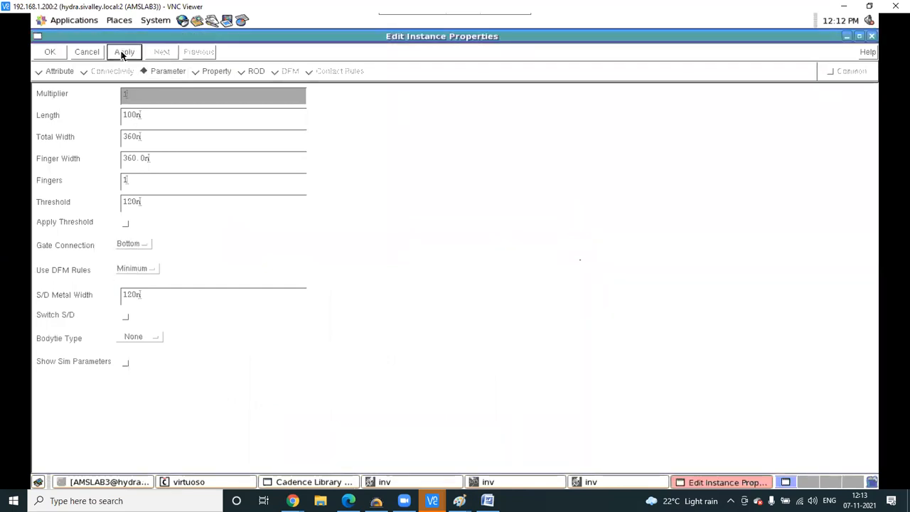
- Minimize the properties form, zoom onto the new poly contact, and bring up the Word notes
{"action": "left_click", "coordinate": [845, 37]}
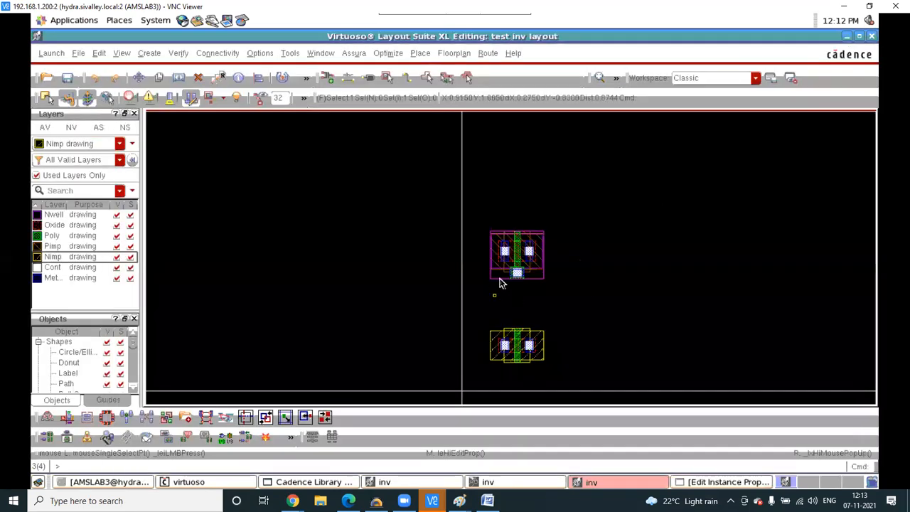
{"action": "scroll", "coordinate": [521, 261], "scroll_direction": "up", "scroll_amount": 3, "text": "ctrl"}
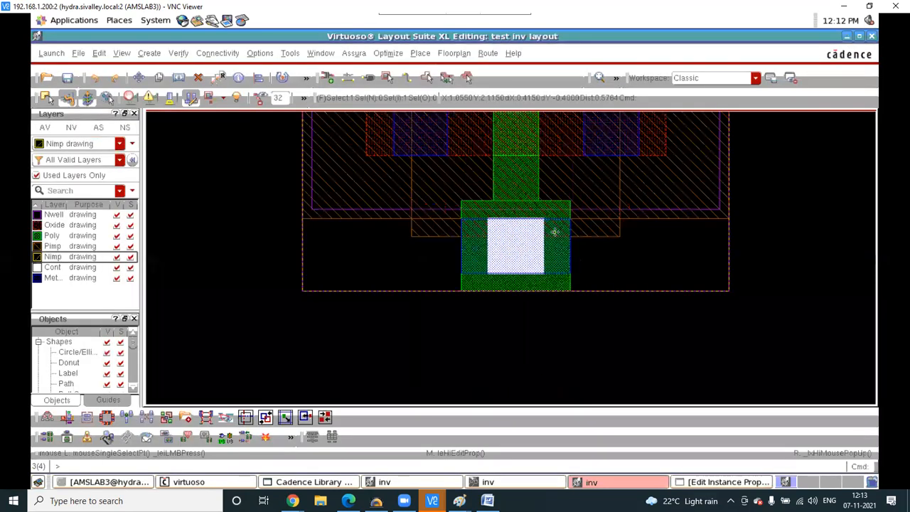
{"action": "scroll", "coordinate": [552, 227], "scroll_direction": "up", "scroll_amount": 2, "text": "ctrl"}
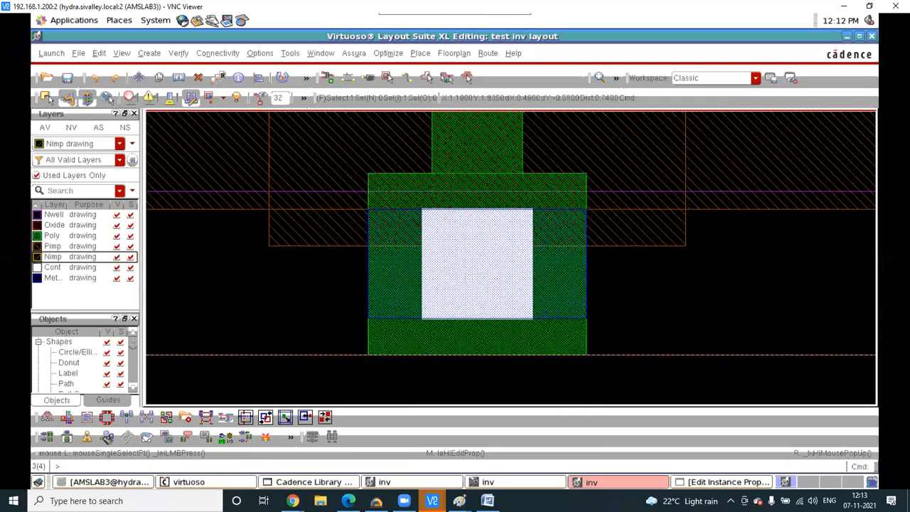
{"action": "left_click", "coordinate": [488, 500]}
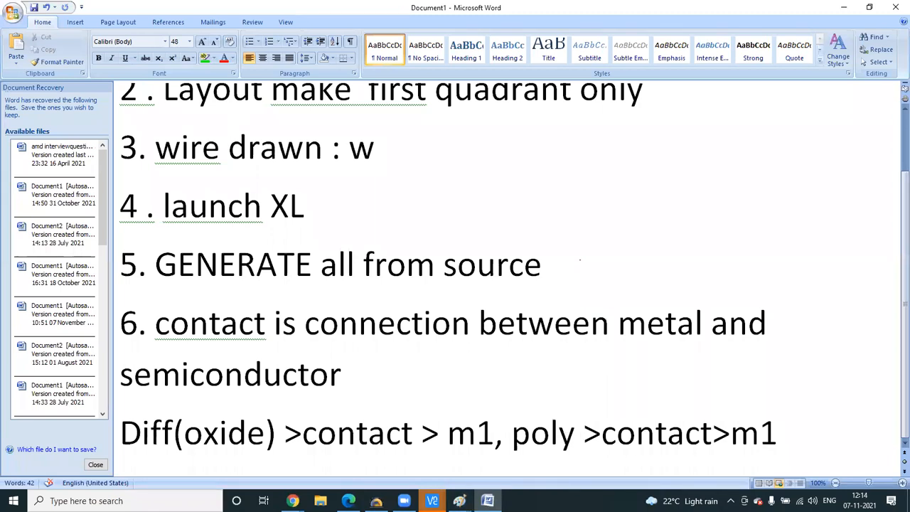
- Switch back to the VNC session showing the test inv layout
{"action": "mouse_move", "coordinate": [431, 500]}
{"action": "left_click", "coordinate": [503, 456]}
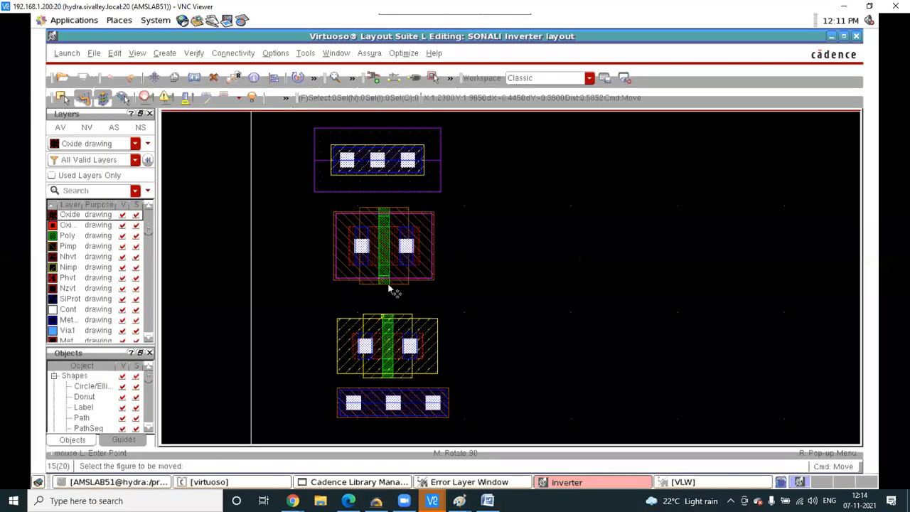
{"action": "mouse_move", "coordinate": [431, 500]}
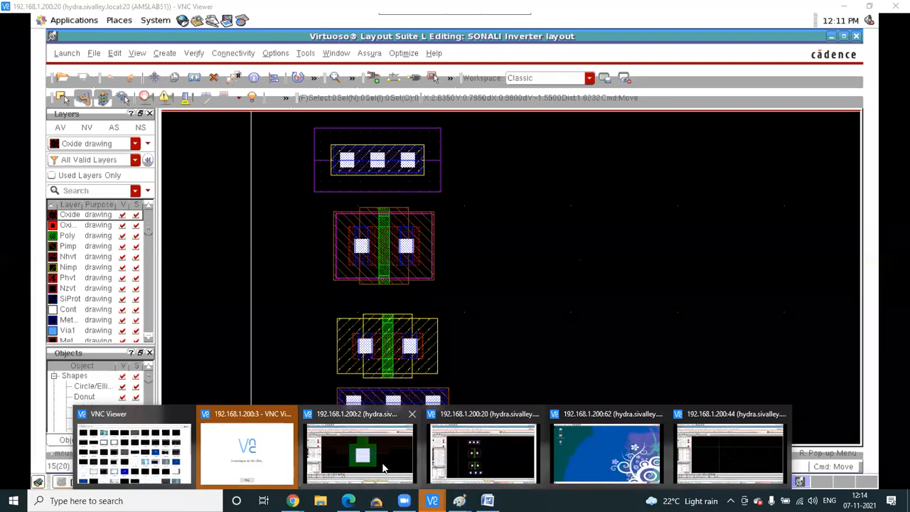
{"action": "left_click", "coordinate": [513, 409]}
- Select the transistor, start Quick Align with A, and make Pimp drawing the current layer
{"action": "scroll", "coordinate": [504, 362], "scroll_direction": "down", "scroll_amount": 5, "text": "ctrl"}
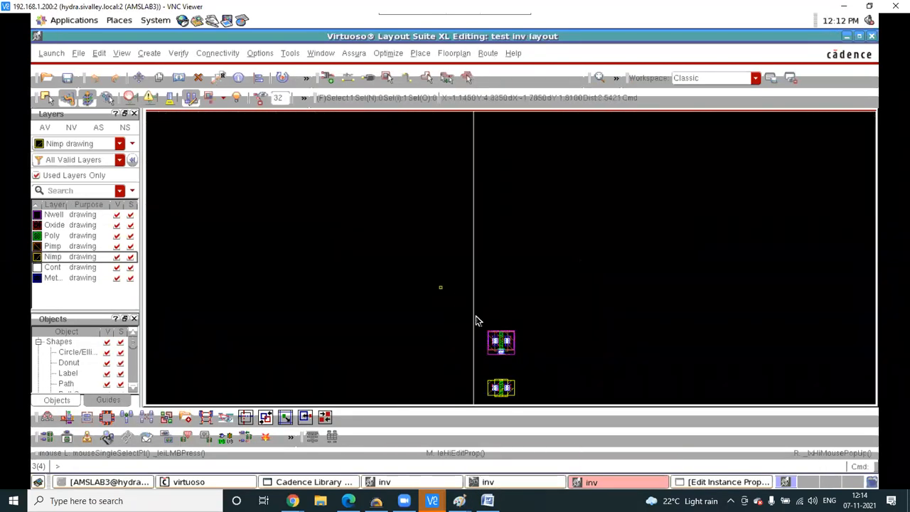
{"action": "scroll", "coordinate": [506, 361], "scroll_direction": "up", "scroll_amount": 5, "text": "ctrl"}
{"action": "left_click", "coordinate": [504, 325]}
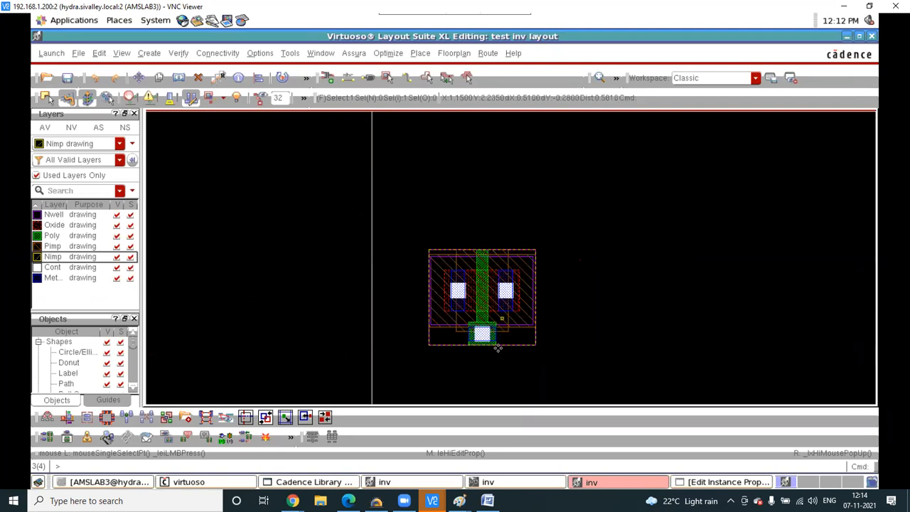
{"action": "scroll", "coordinate": [498, 349], "scroll_direction": "up", "scroll_amount": 4, "text": "ctrl"}
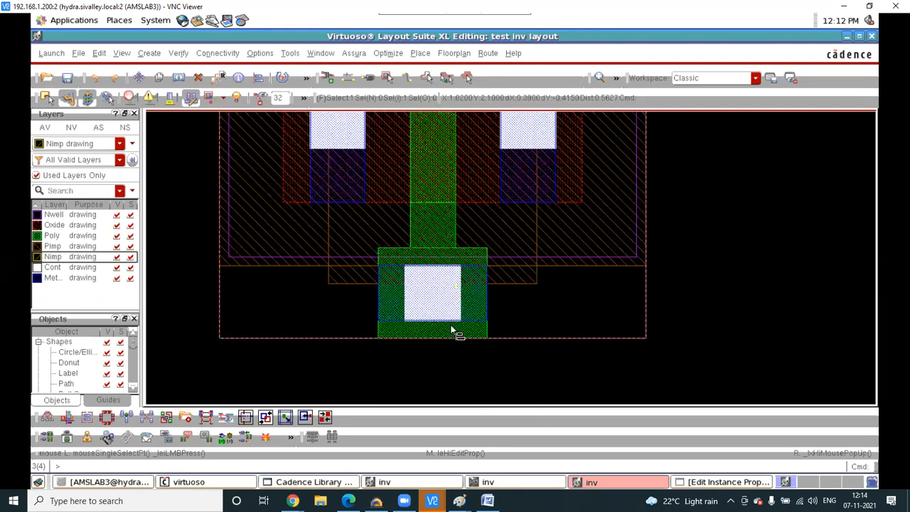
{"action": "key", "text": "a"}
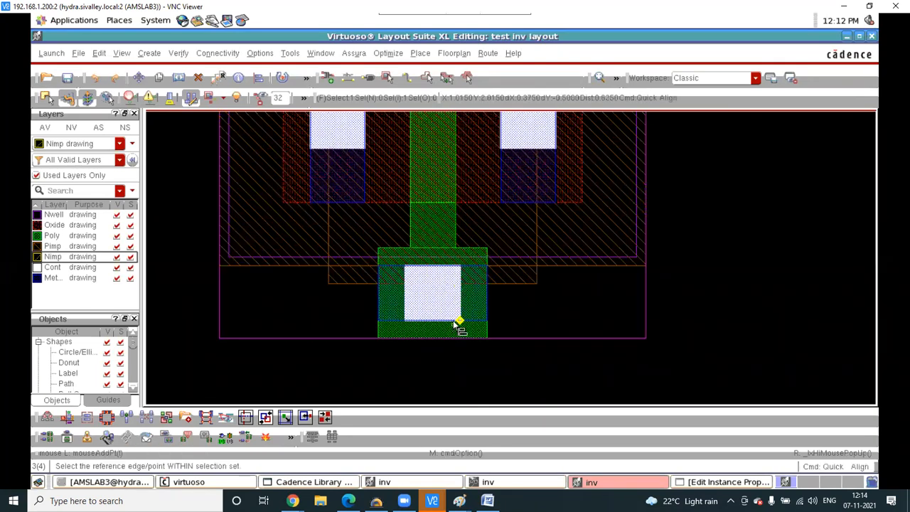
{"action": "scroll", "coordinate": [455, 323], "scroll_direction": "down", "scroll_amount": 1, "text": "ctrl"}
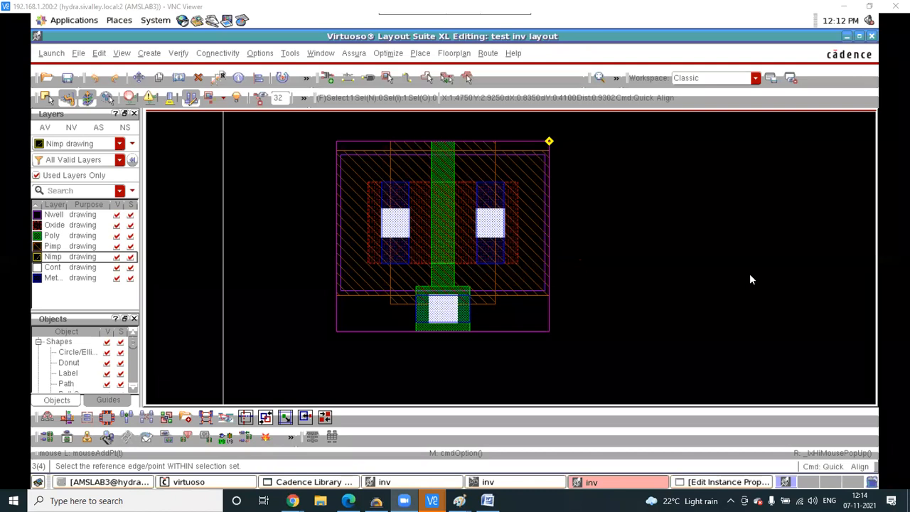
{"action": "left_click", "coordinate": [56, 225]}
{"action": "left_click", "coordinate": [57, 246]}
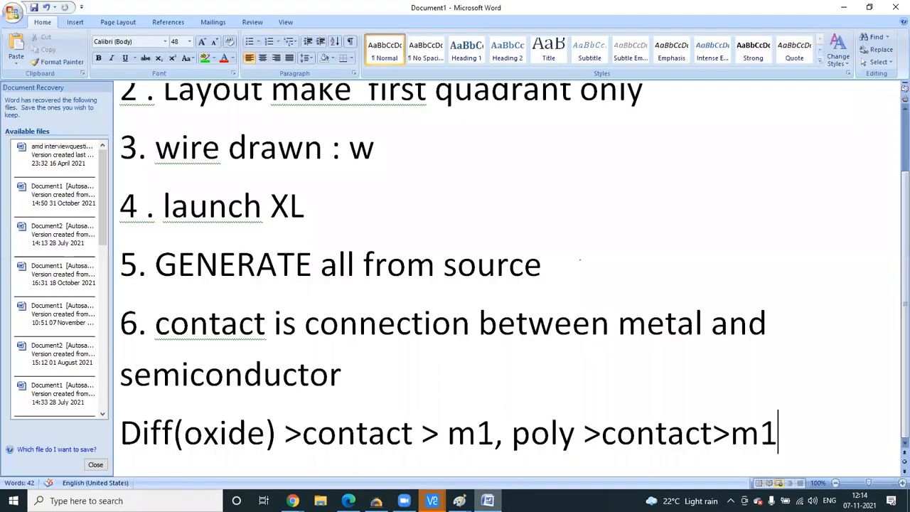
- Return to the Paint N-Well sketch and mark a plus beside the left box's p and a P in the right box
{"action": "left_click", "coordinate": [487, 500]}
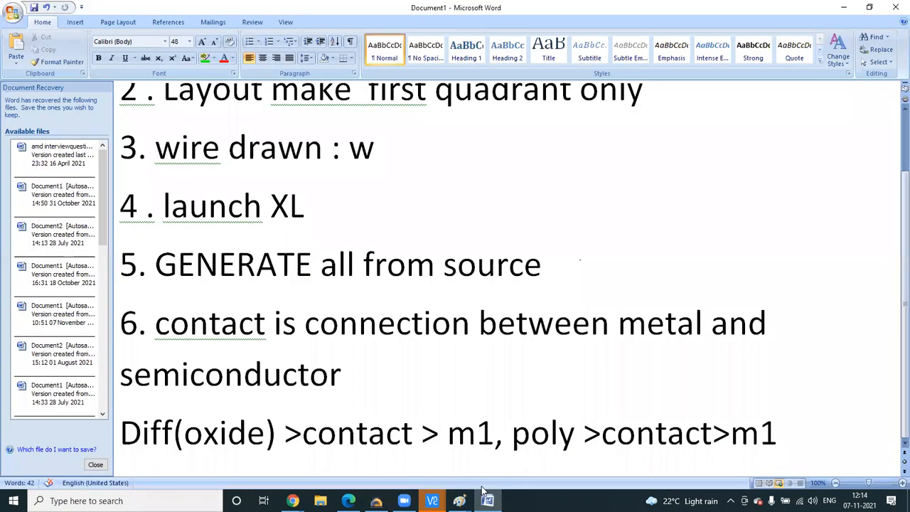
{"action": "mouse_move", "coordinate": [459, 500]}
{"action": "left_click", "coordinate": [515, 447]}
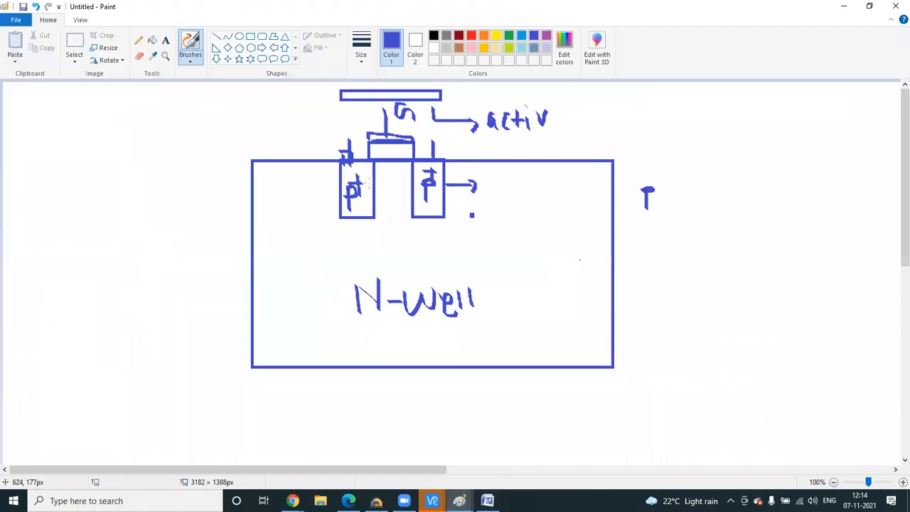
{"action": "left_click_drag", "start_coordinate": [361, 173], "coordinate": [362, 195]}
{"action": "left_click_drag", "start_coordinate": [358, 188], "coordinate": [368, 187]}
{"action": "left_click_drag", "start_coordinate": [434, 185], "coordinate": [431, 185]}
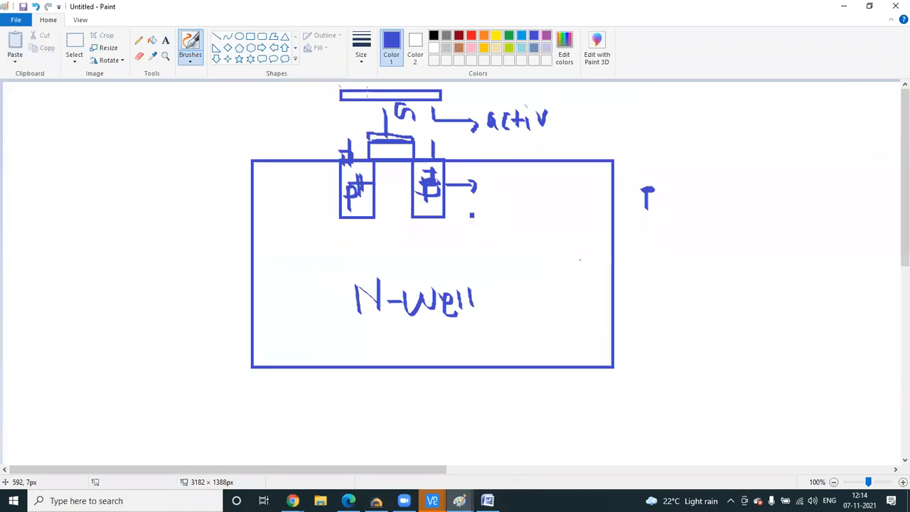
- With the freehand brush, hatch the N-Well sketch diagonally and loop inside the small left box
{"action": "left_click", "coordinate": [249, 39]}
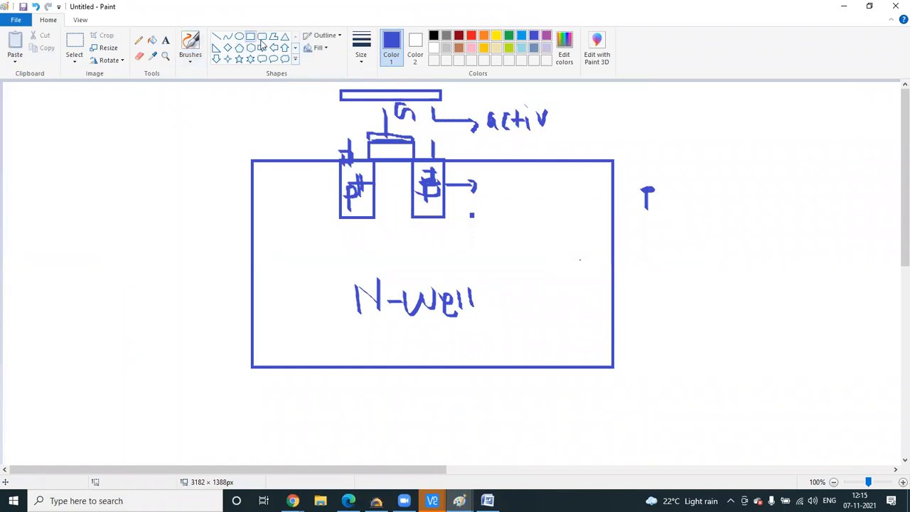
{"action": "left_click", "coordinate": [190, 61]}
{"action": "left_click", "coordinate": [338, 122]}
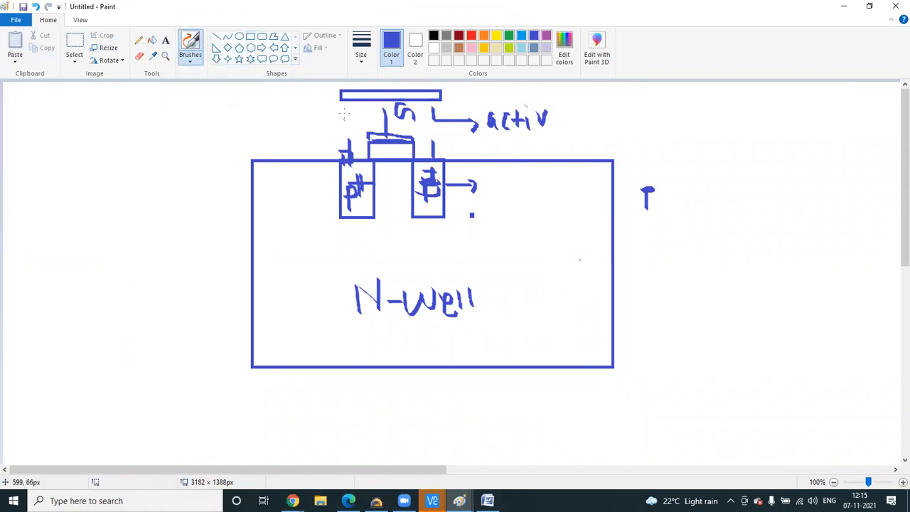
{"action": "left_click_drag", "start_coordinate": [346, 112], "coordinate": [282, 188]}
{"action": "left_click_drag", "start_coordinate": [363, 130], "coordinate": [304, 193]}
{"action": "left_click_drag", "start_coordinate": [392, 142], "coordinate": [324, 225]}
{"action": "left_click_drag", "start_coordinate": [429, 152], "coordinate": [359, 249]}
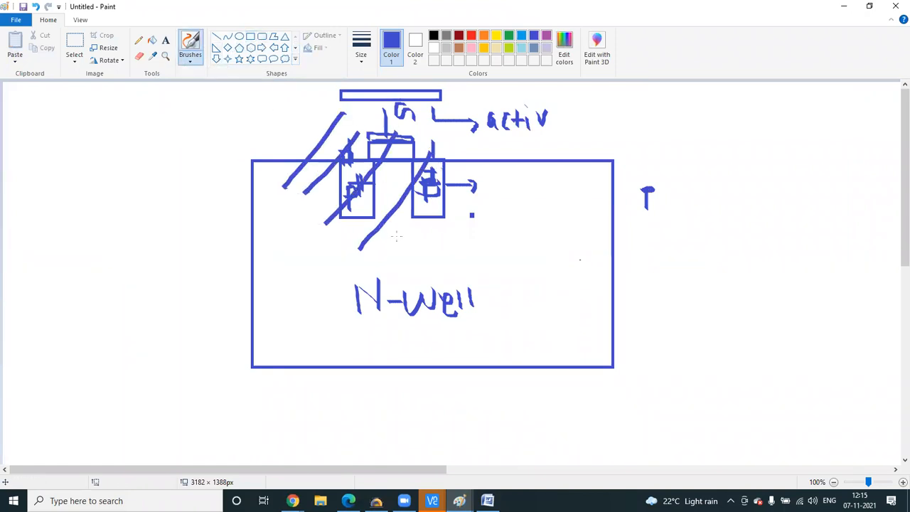
{"action": "left_click_drag", "start_coordinate": [425, 197], "coordinate": [385, 255]}
{"action": "left_click_drag", "start_coordinate": [505, 158], "coordinate": [428, 277]}
{"action": "left_click_drag", "start_coordinate": [532, 170], "coordinate": [452, 313]}
{"action": "left_click_drag", "start_coordinate": [594, 171], "coordinate": [486, 341]}
{"action": "left_click_drag", "start_coordinate": [592, 226], "coordinate": [524, 350]}
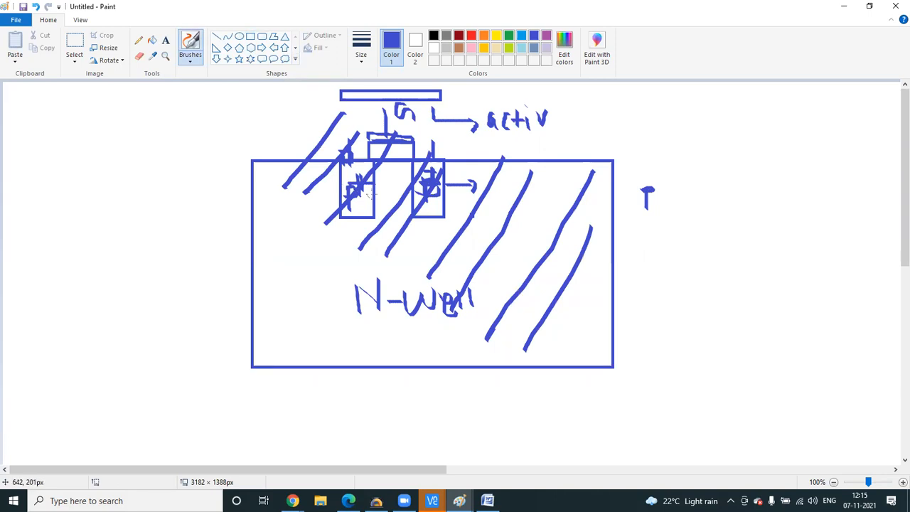
{"action": "mouse_move", "coordinate": [343, 157]}
{"action": "left_mouse_down"}
{"action": "mouse_move", "coordinate": [347, 198]}
{"action": "mouse_move", "coordinate": [383, 196]}
{"action": "mouse_move", "coordinate": [381, 176]}
{"action": "left_mouse_up"}
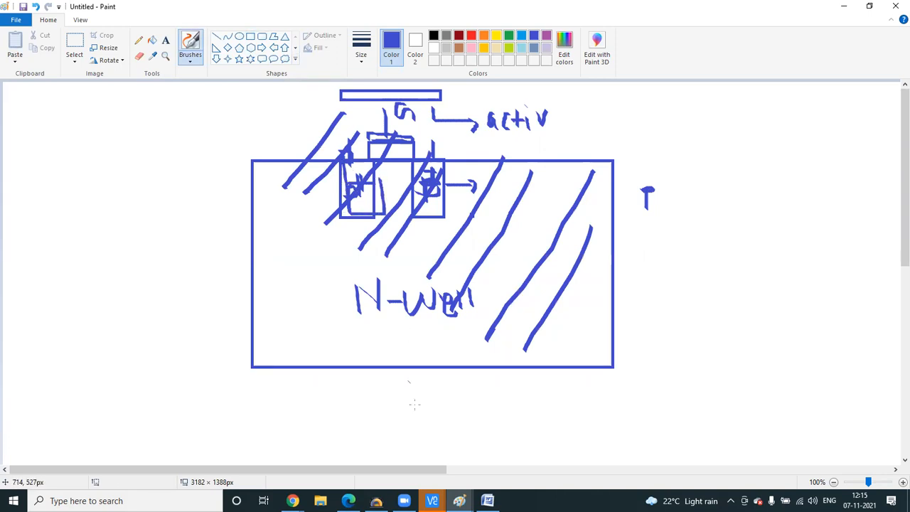
- Switch to Gmail in Chrome and close the mosfet slide preview
{"action": "mouse_move", "coordinate": [432, 500]}
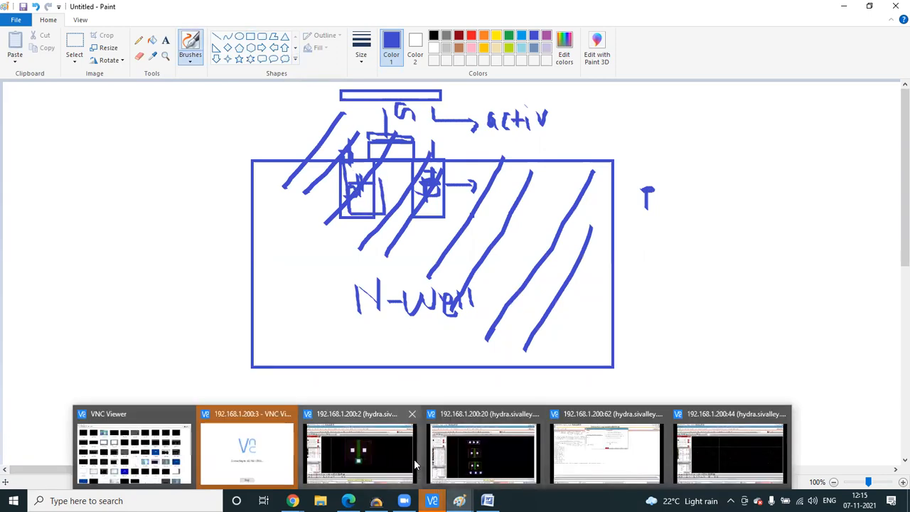
{"action": "left_click", "coordinate": [485, 462]}
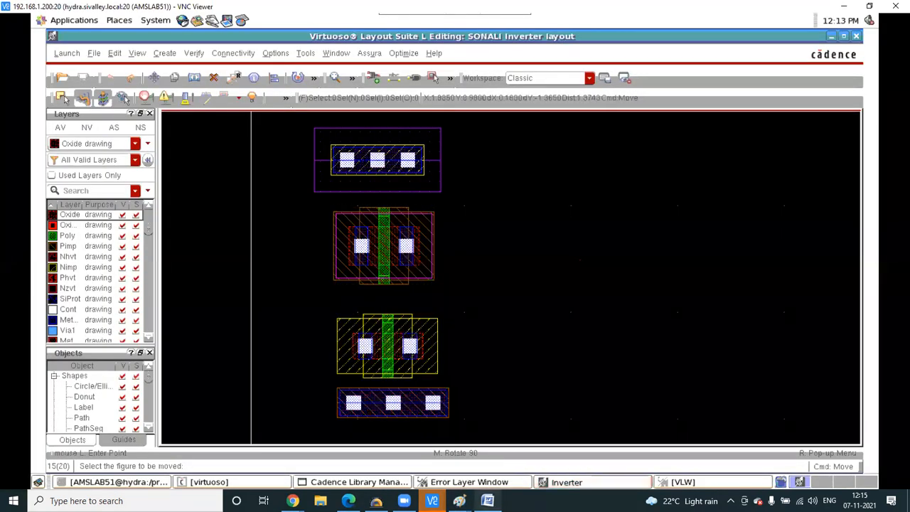
{"action": "mouse_move", "coordinate": [292, 501]}
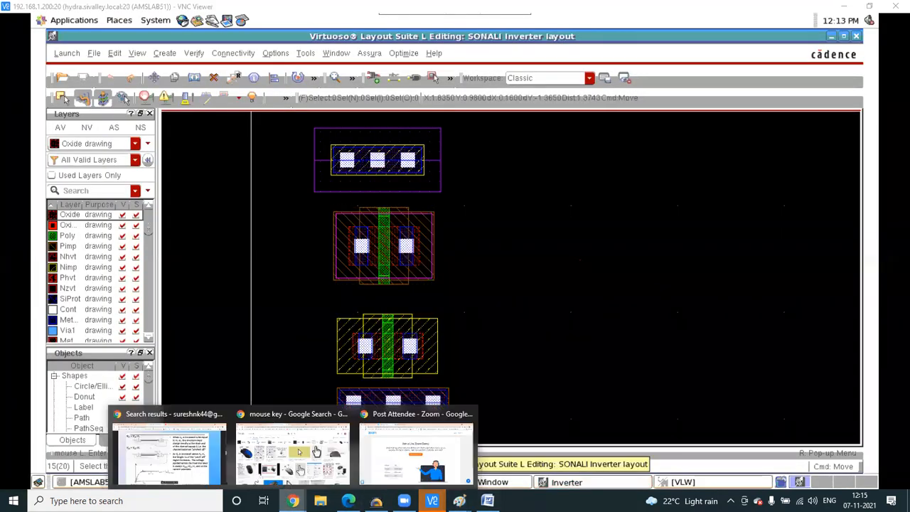
{"action": "left_click", "coordinate": [209, 462]}
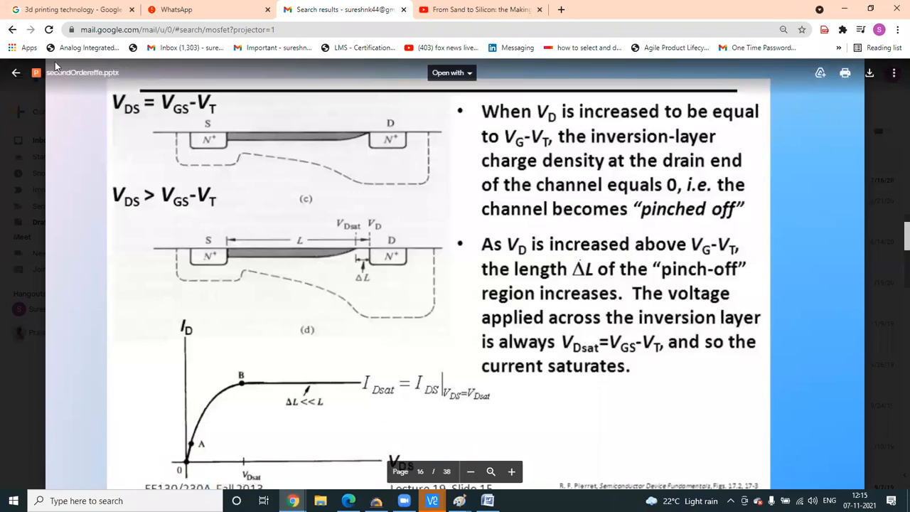
{"action": "left_click", "coordinate": [16, 76]}
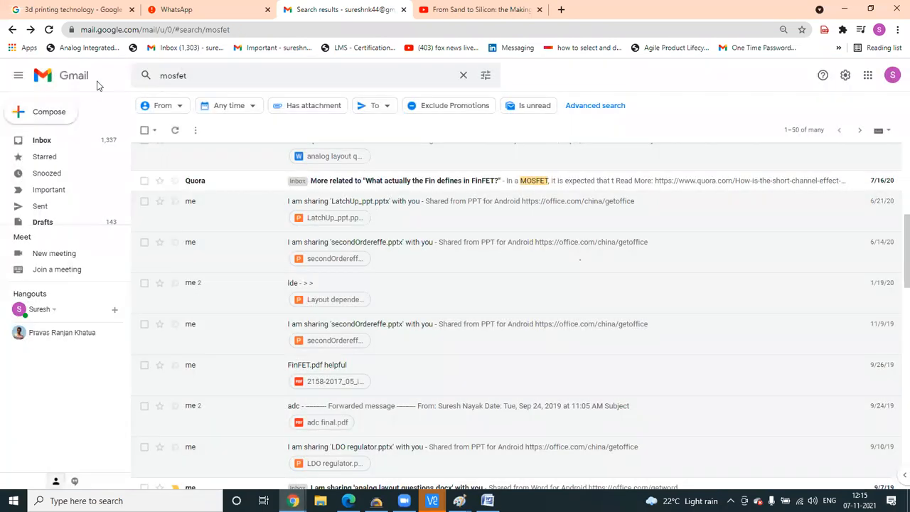
- Search the mail for 'fab', then 'fab ppt', and open the fab1.pptx email
{"action": "left_click", "coordinate": [197, 74]}
{"action": "key", "text": "BackSpace"}
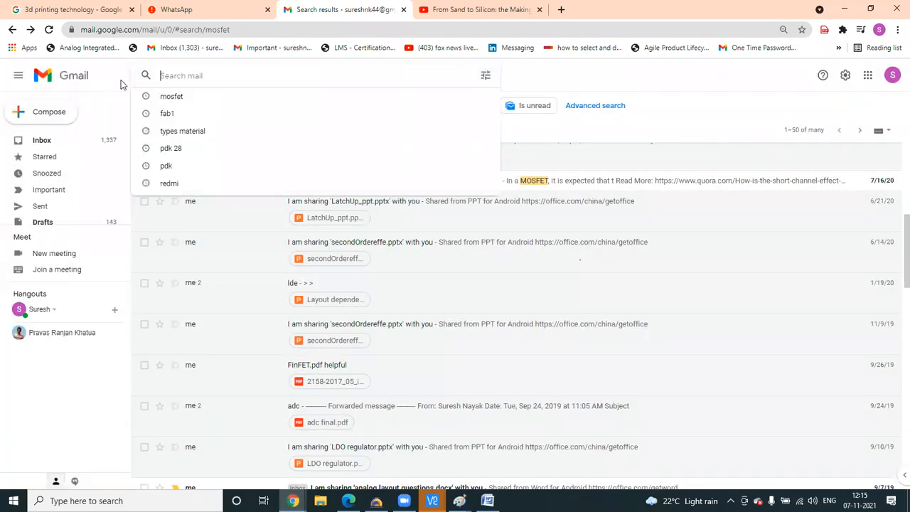
{"action": "type", "text": "fab"}
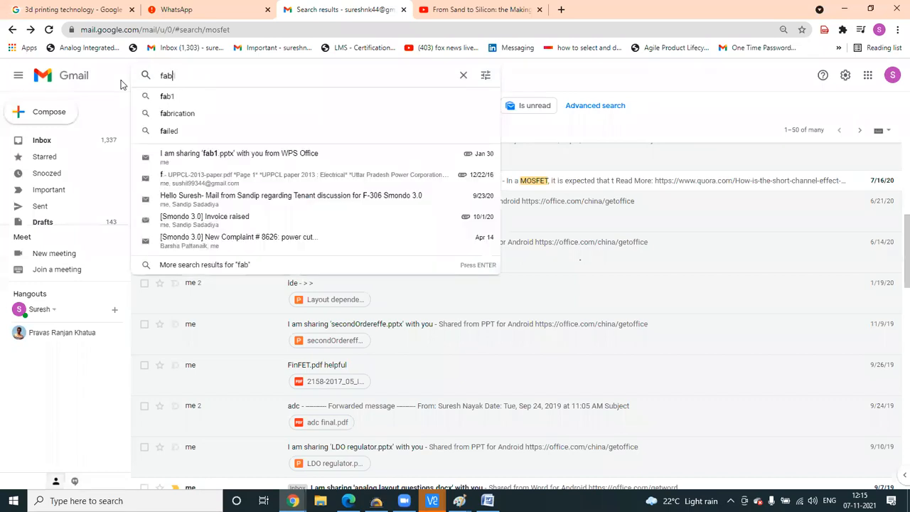
{"action": "key", "text": "Return"}
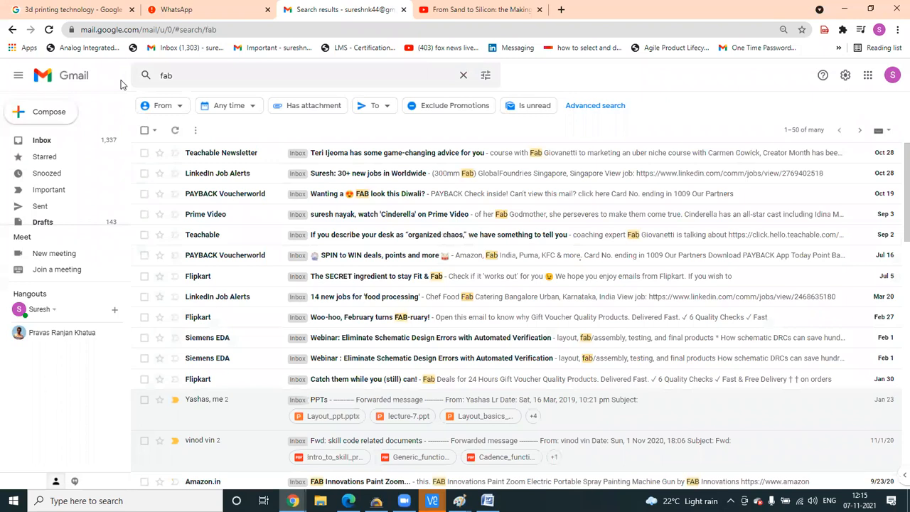
{"action": "left_click", "coordinate": [187, 75]}
{"action": "type", "text": "ppt"}
{"action": "key", "text": "Return"}
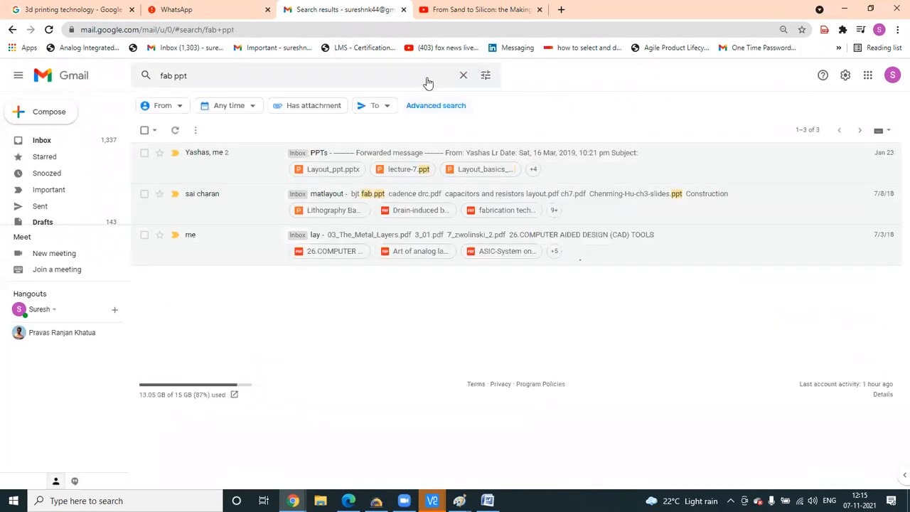
{"action": "left_click", "coordinate": [211, 80]}
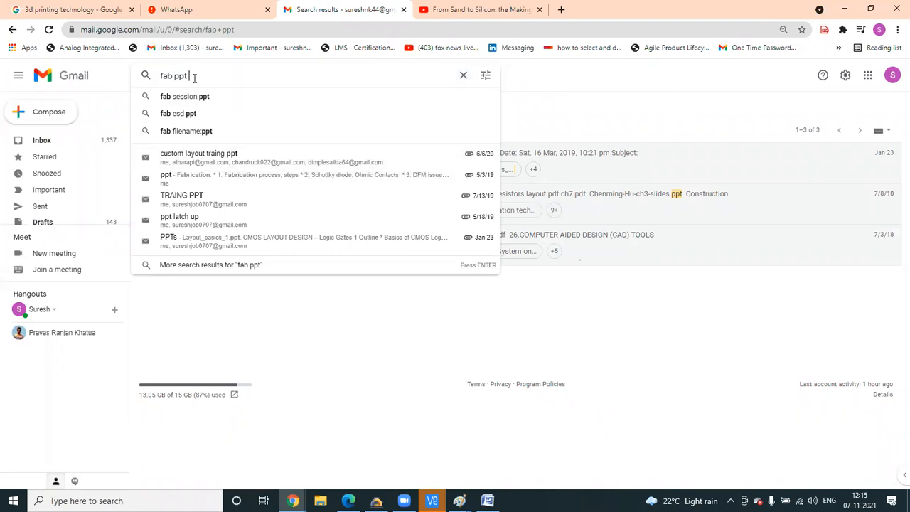
{"action": "key", "text": "BackSpace"}
{"action": "key", "text": "BackSpace"}
{"action": "key", "text": "BackSpace"}
{"action": "key", "text": "BackSpace"}
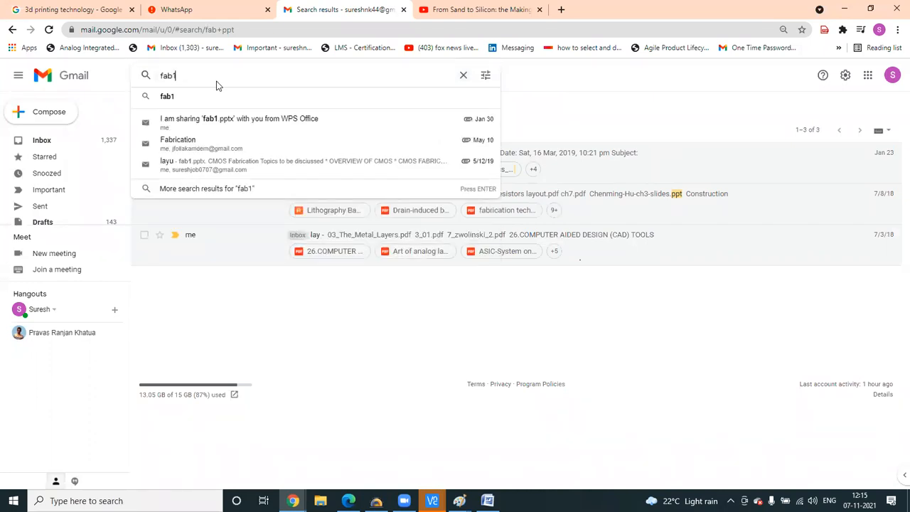
{"action": "left_click", "coordinate": [244, 120]}
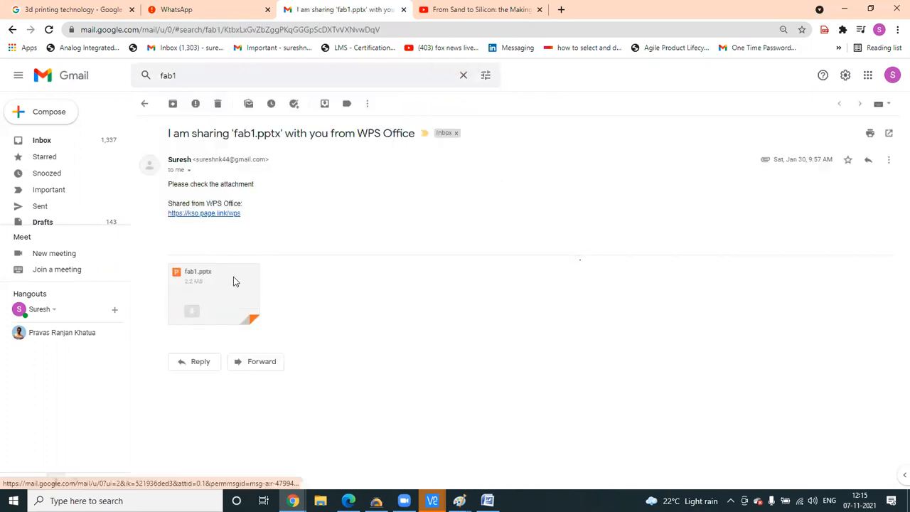
- Open the fab1.pptx attachment preview and enlarge the slides three times
{"action": "left_click", "coordinate": [233, 277]}
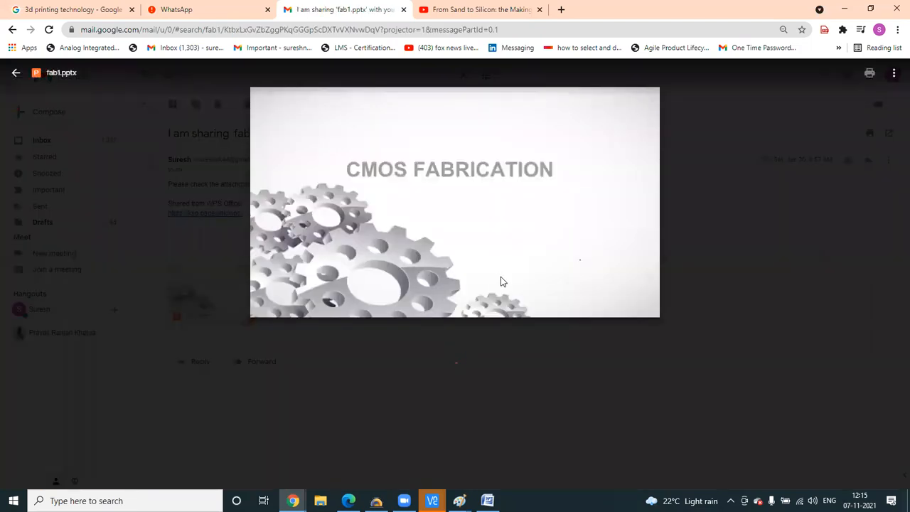
{"action": "scroll", "coordinate": [522, 382], "scroll_direction": "down", "scroll_amount": 5}
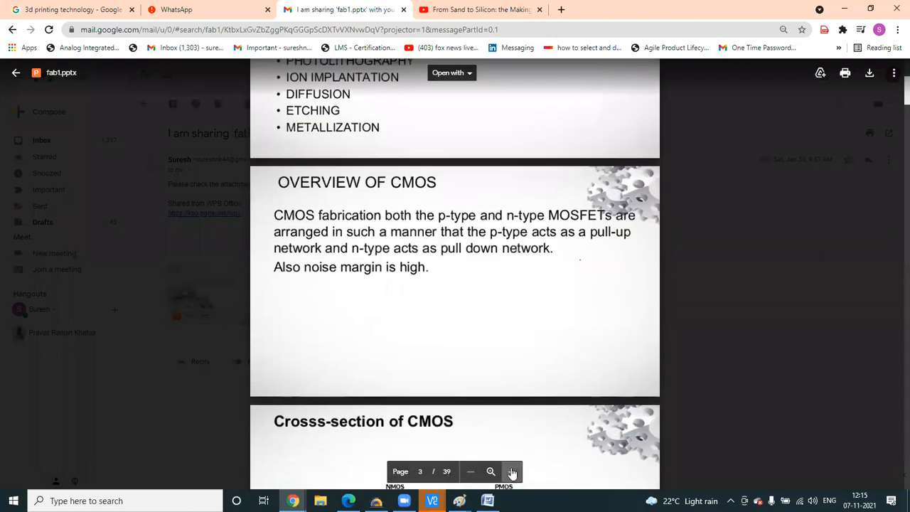
{"action": "left_click", "coordinate": [510, 471]}
{"action": "left_click", "coordinate": [511, 472]}
{"action": "left_click", "coordinate": [511, 471]}
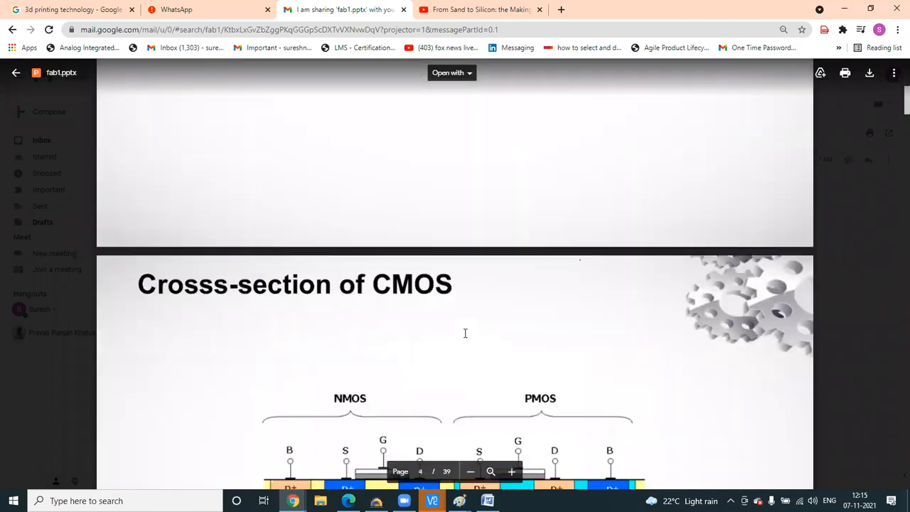
- Scroll down to page 24's ion implantation slide, then back up to page 21's photoresist steps
{"action": "scroll", "coordinate": [477, 347], "scroll_direction": "down", "scroll_amount": 3}
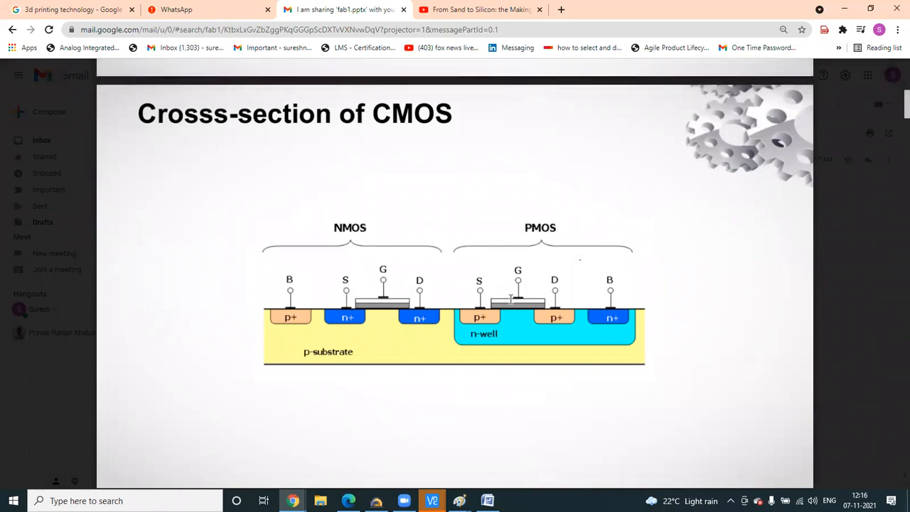
{"action": "scroll", "coordinate": [457, 400], "scroll_direction": "down", "scroll_amount": 10}
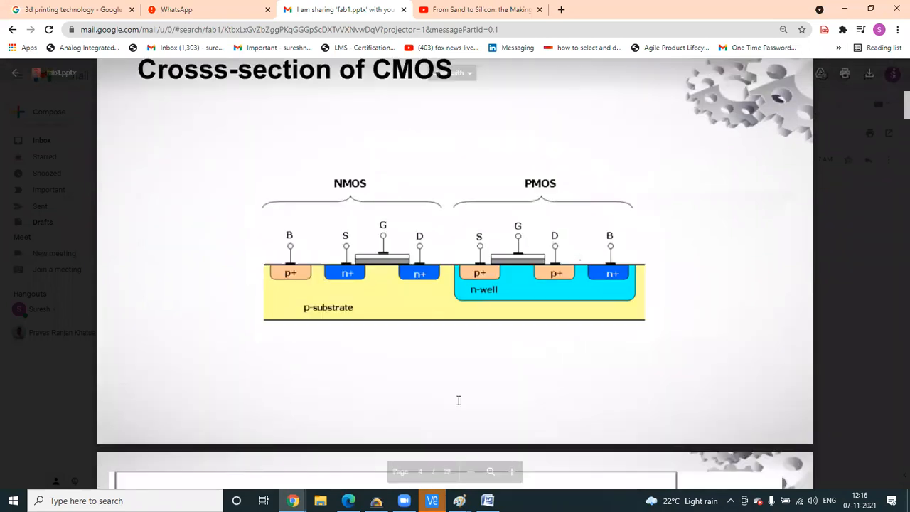
{"action": "scroll", "coordinate": [542, 437], "scroll_direction": "down", "scroll_amount": 10}
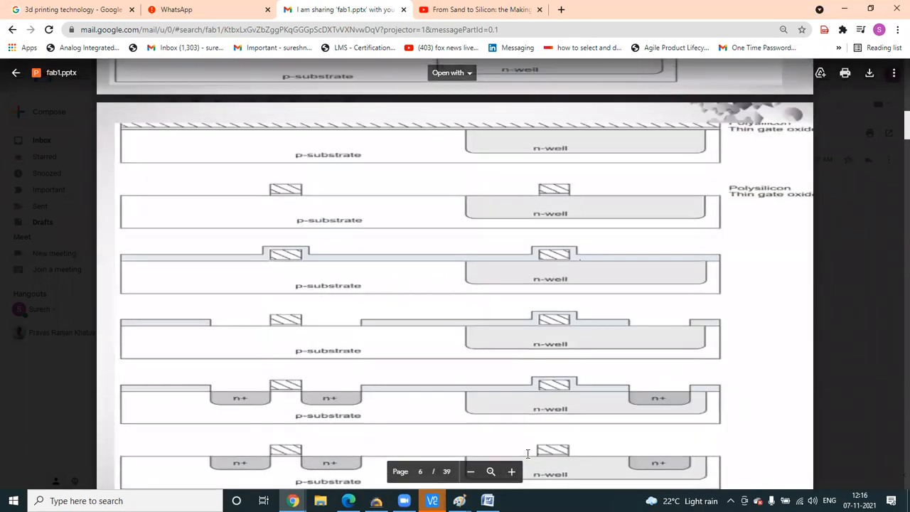
{"action": "scroll", "coordinate": [564, 399], "scroll_direction": "down", "scroll_amount": 8}
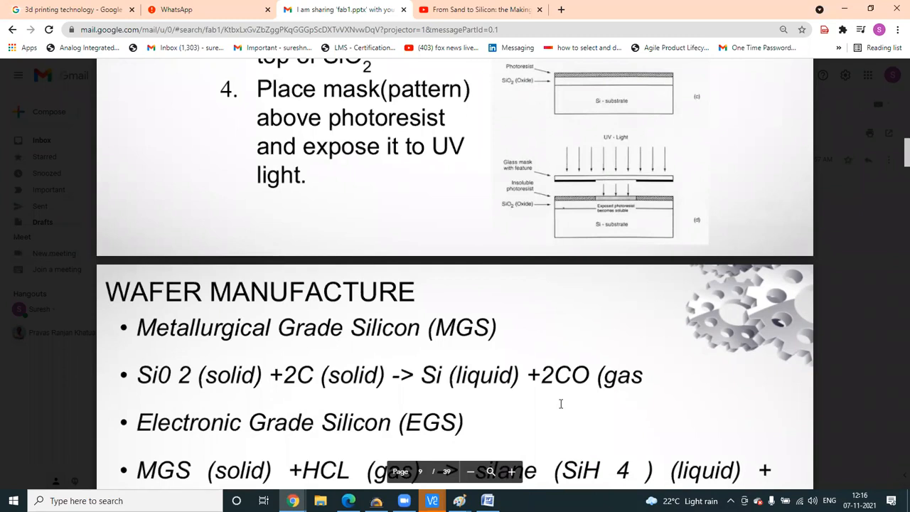
{"action": "scroll", "coordinate": [540, 416], "scroll_direction": "down", "scroll_amount": 5}
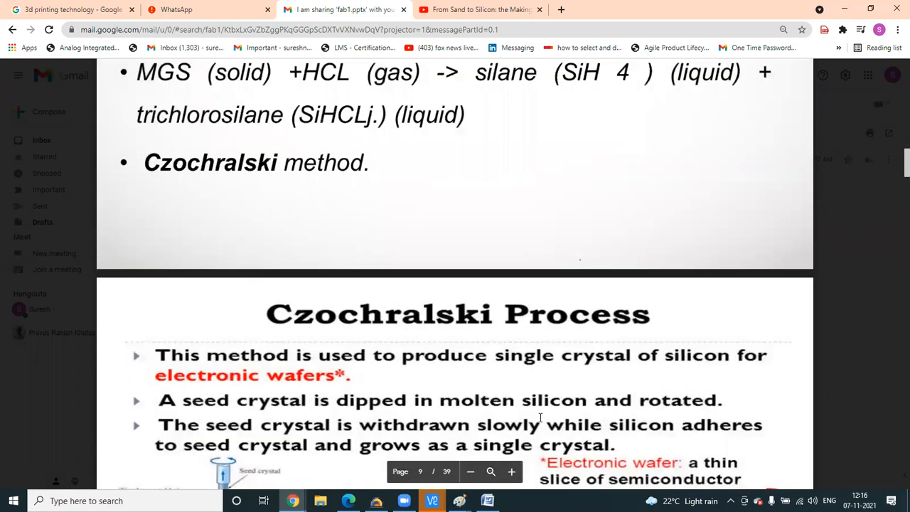
{"action": "scroll", "coordinate": [575, 389], "scroll_direction": "down", "scroll_amount": 8}
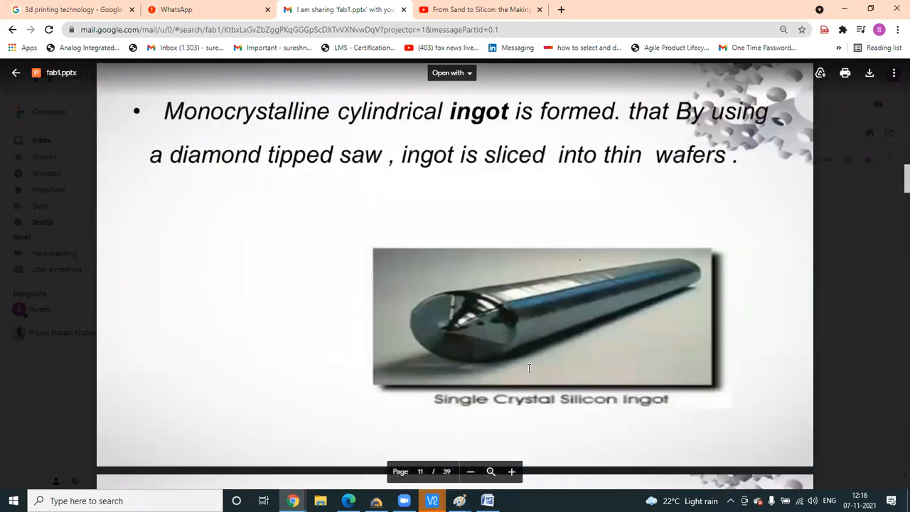
{"action": "scroll", "coordinate": [536, 360], "scroll_direction": "down", "scroll_amount": 15}
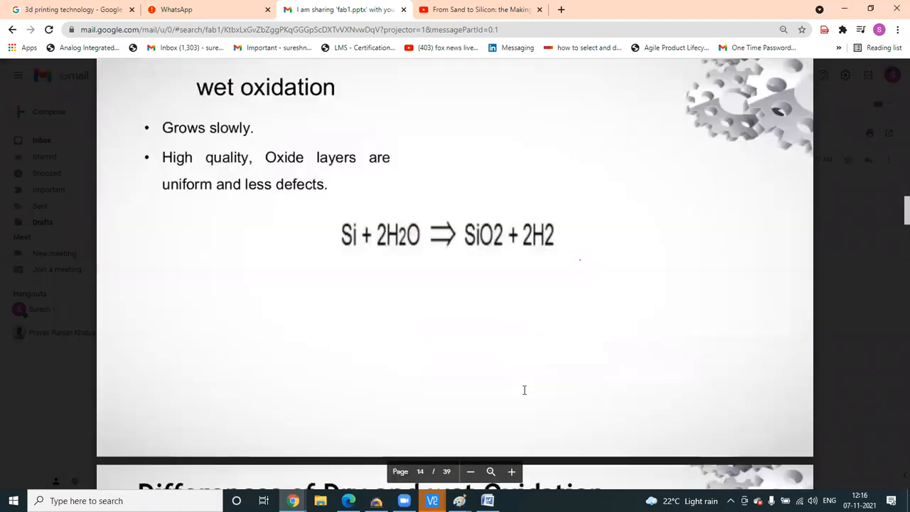
{"action": "scroll", "coordinate": [525, 392], "scroll_direction": "down", "scroll_amount": 15}
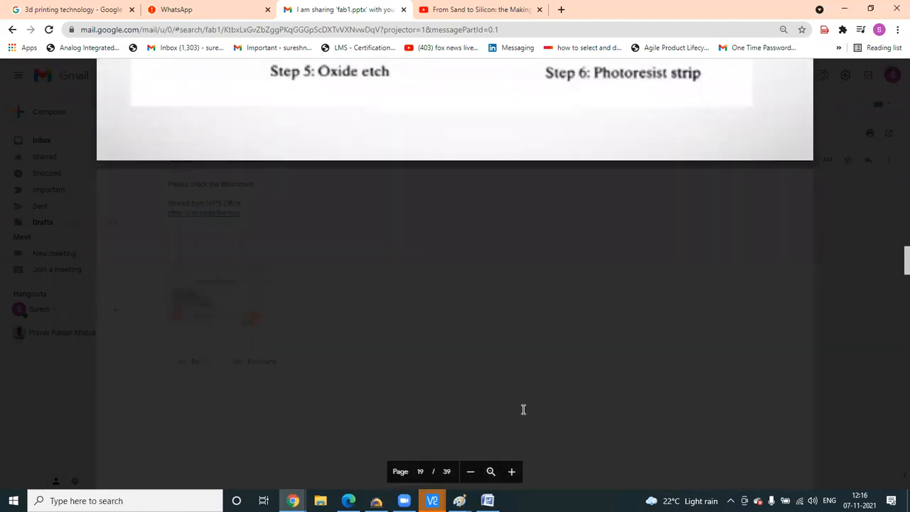
{"action": "scroll", "coordinate": [524, 410], "scroll_direction": "down", "scroll_amount": 4}
{"action": "scroll", "coordinate": [529, 397], "scroll_direction": "down", "scroll_amount": 20}
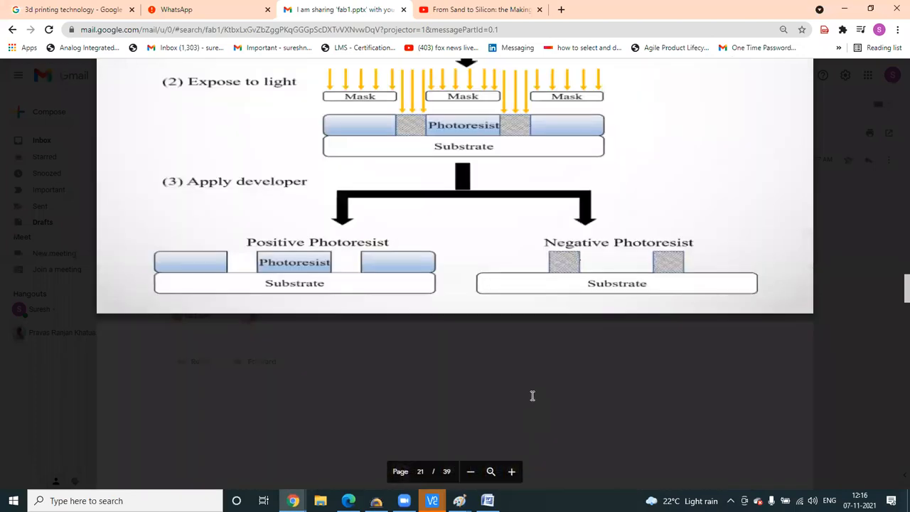
{"action": "scroll", "coordinate": [532, 393], "scroll_direction": "down", "scroll_amount": 10}
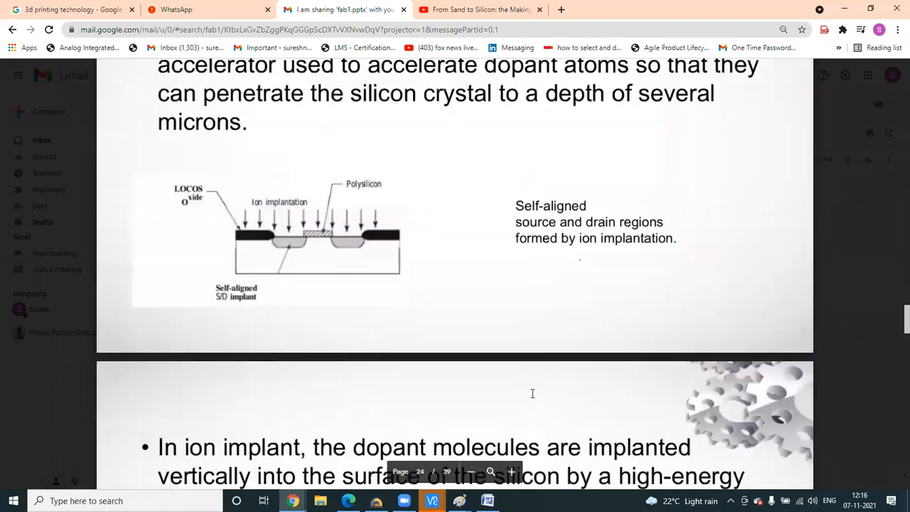
{"action": "scroll", "coordinate": [541, 405], "scroll_direction": "down", "scroll_amount": 8}
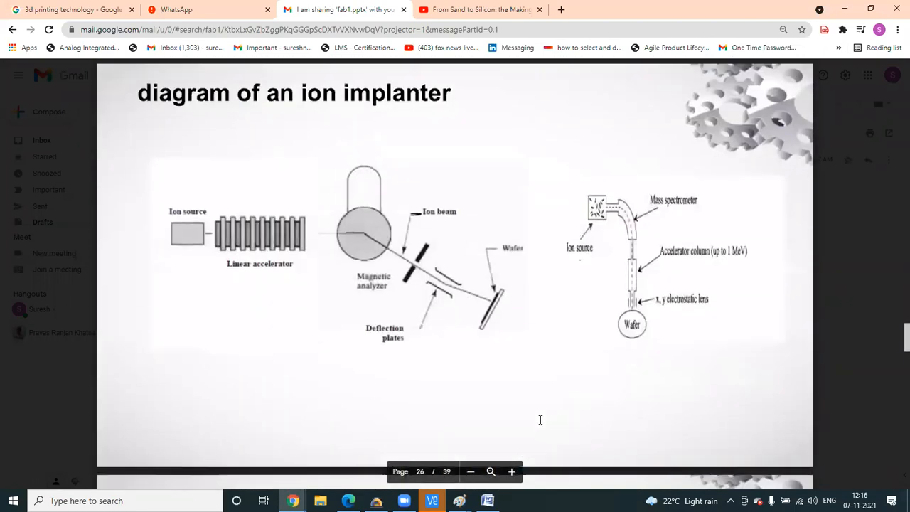
{"action": "scroll", "coordinate": [540, 417], "scroll_direction": "down", "scroll_amount": 14}
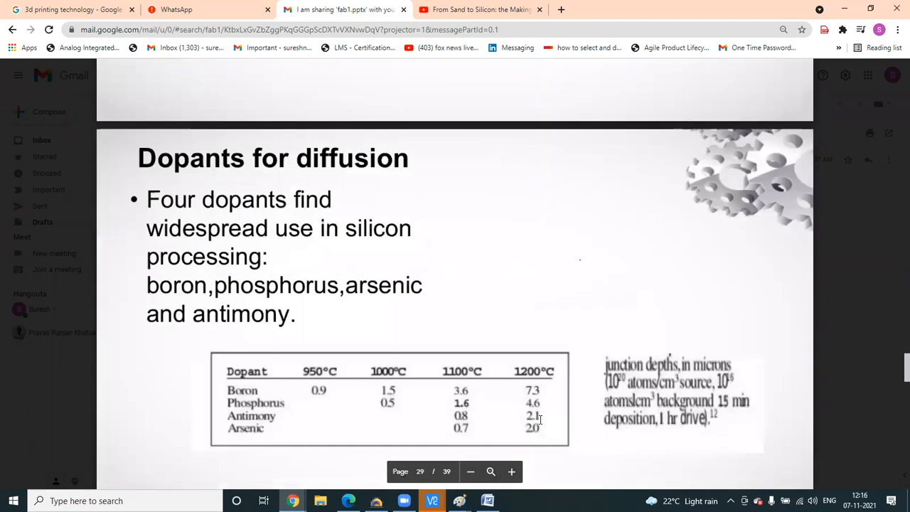
{"action": "scroll", "coordinate": [539, 413], "scroll_direction": "up", "scroll_amount": 7}
{"action": "scroll", "coordinate": [538, 412], "scroll_direction": "up", "scroll_amount": 8}
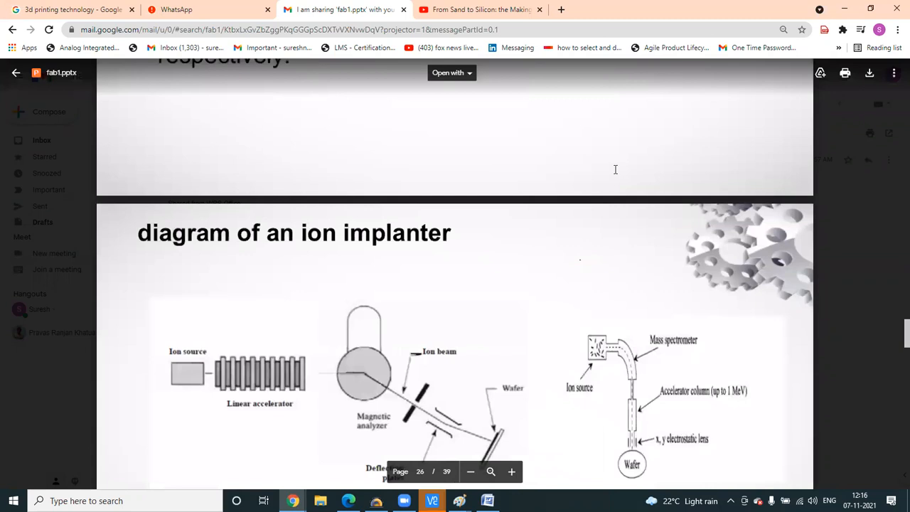
{"action": "scroll", "coordinate": [620, 201], "scroll_direction": "up", "scroll_amount": 5}
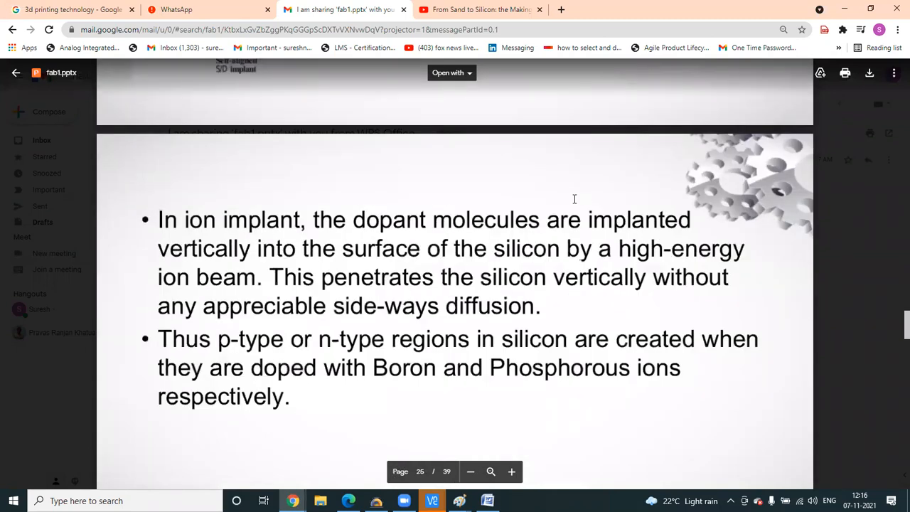
{"action": "scroll", "coordinate": [574, 199], "scroll_direction": "up", "scroll_amount": 3}
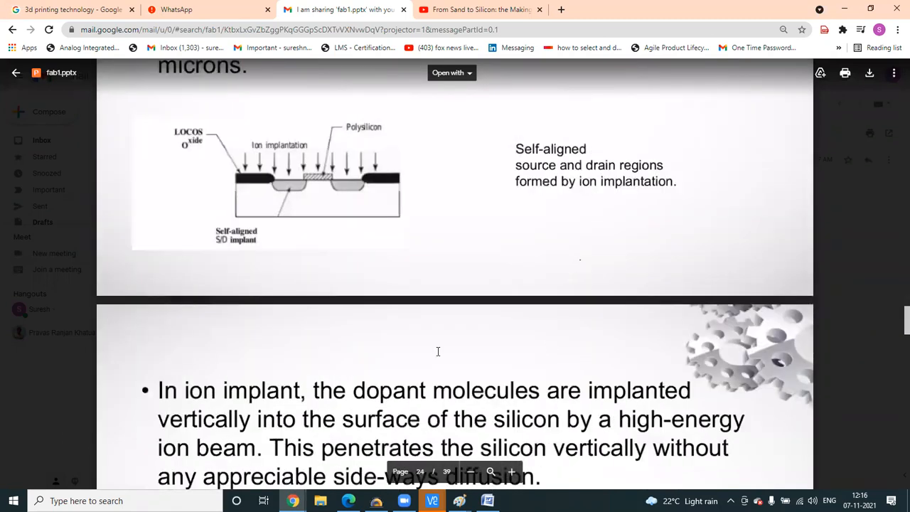
{"action": "scroll", "coordinate": [485, 325], "scroll_direction": "up", "scroll_amount": 6}
{"action": "scroll", "coordinate": [513, 400], "scroll_direction": "down", "scroll_amount": 4}
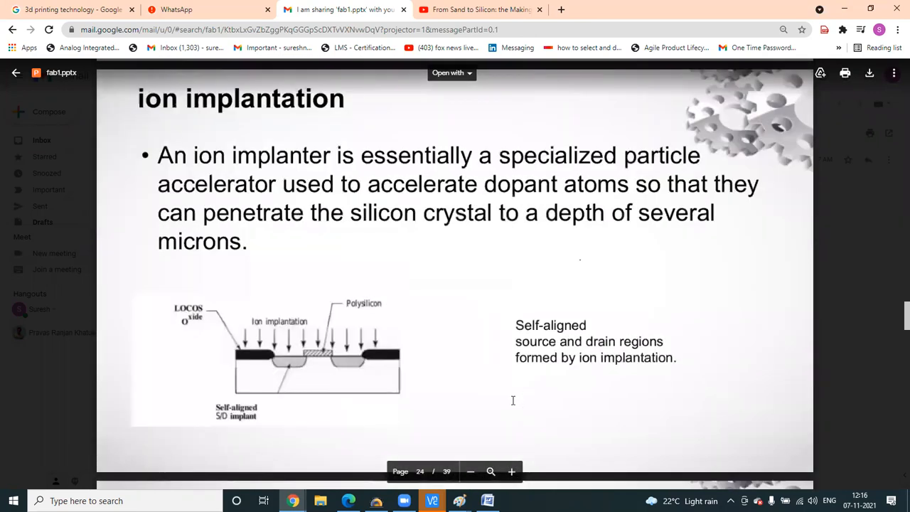
{"action": "scroll", "coordinate": [623, 406], "scroll_direction": "up", "scroll_amount": 15}
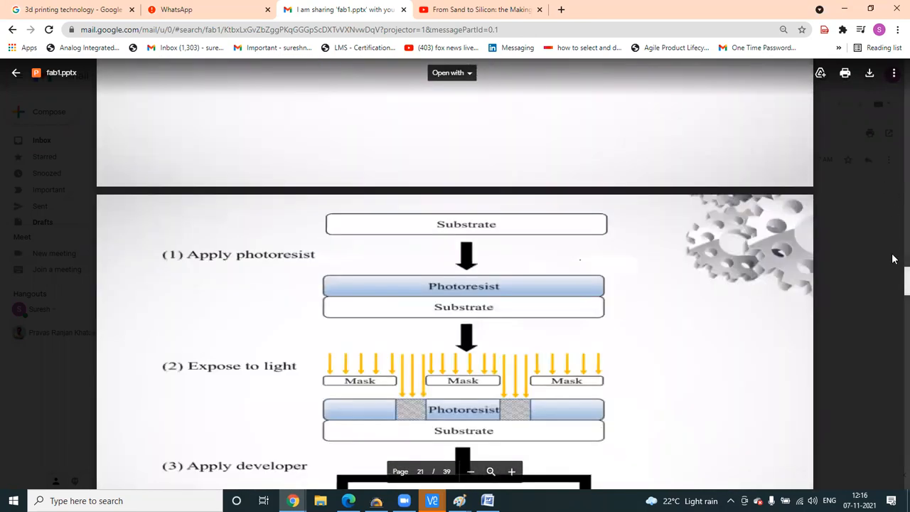
- Scroll the fab1.pptx preview up to the outline, then down to page 6's CMOS cross-sections
{"action": "left_click_drag", "start_coordinate": [893, 259], "coordinate": [894, 89]}
{"action": "scroll", "coordinate": [545, 258], "scroll_direction": "up", "scroll_amount": 5}
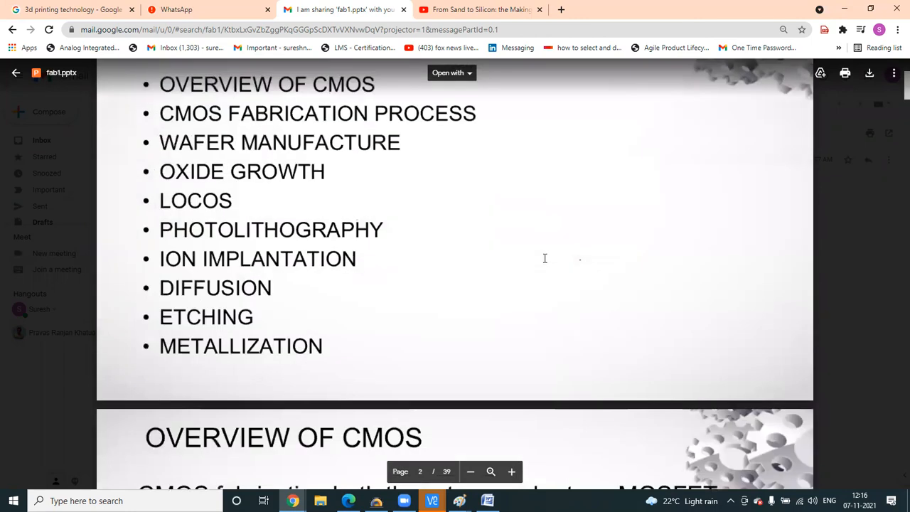
{"action": "scroll", "coordinate": [546, 260], "scroll_direction": "down", "scroll_amount": 20}
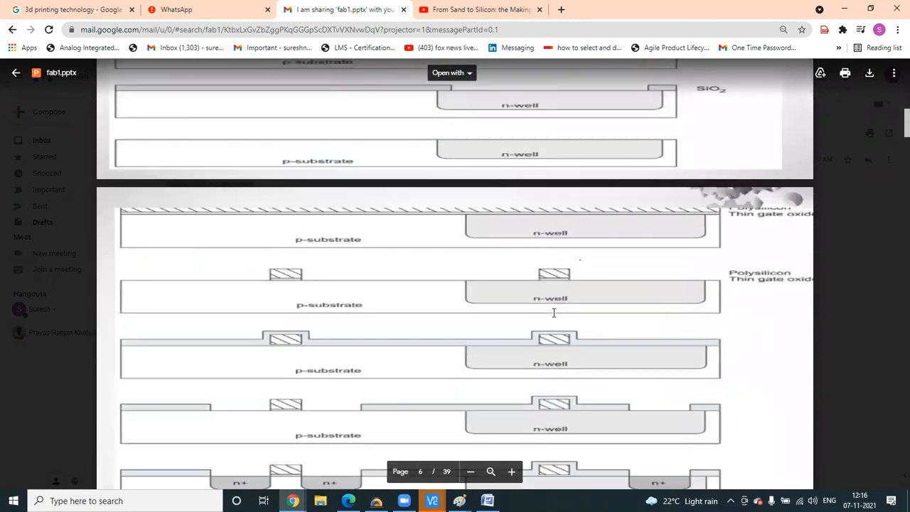
{"action": "scroll", "coordinate": [554, 312], "scroll_direction": "down", "scroll_amount": 4}
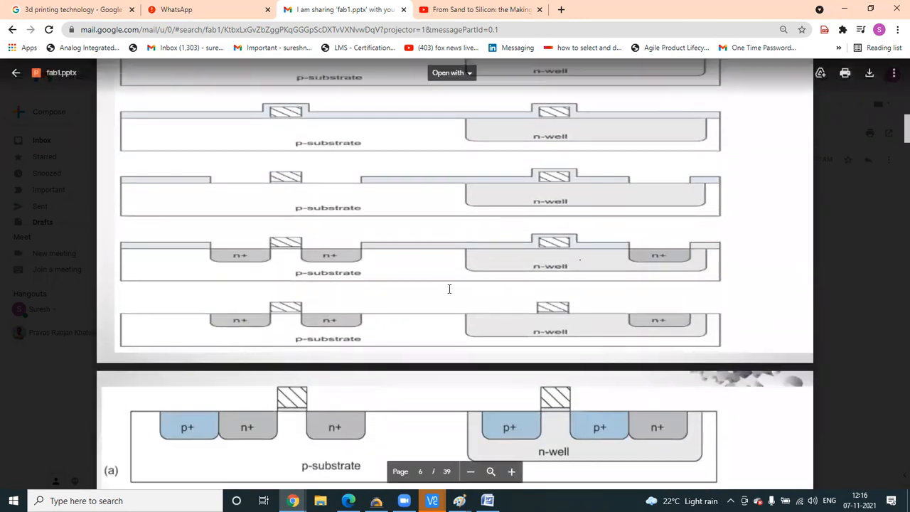
{"action": "scroll", "coordinate": [498, 241], "scroll_direction": "up", "scroll_amount": 10}
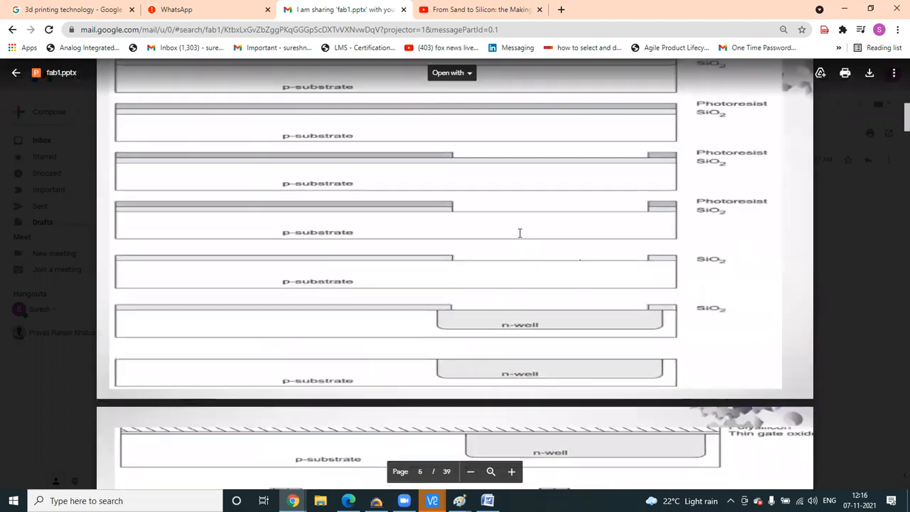
{"action": "scroll", "coordinate": [520, 233], "scroll_direction": "up", "scroll_amount": 3}
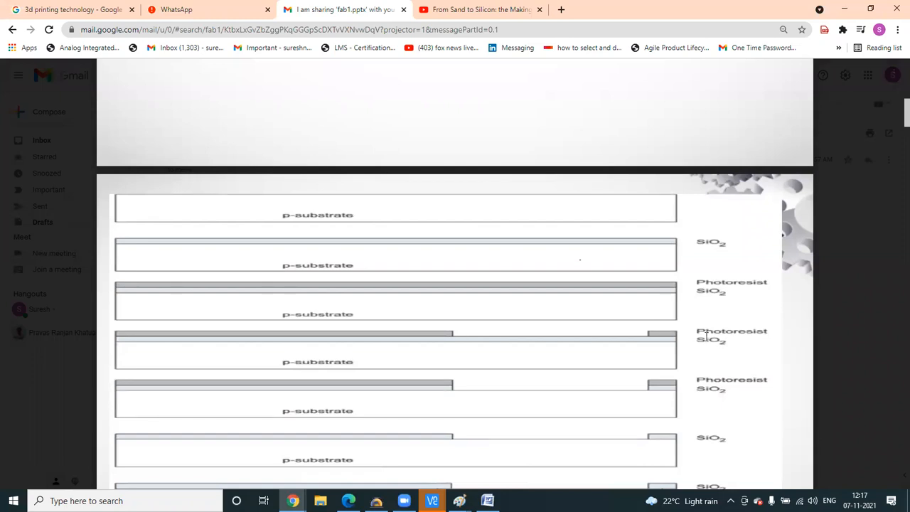
{"action": "scroll", "coordinate": [547, 314], "scroll_direction": "down", "scroll_amount": 3}
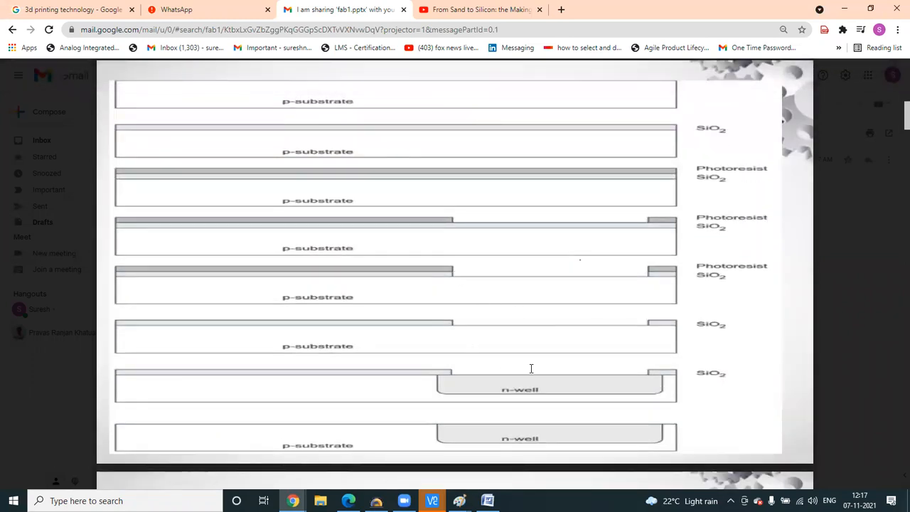
{"action": "scroll", "coordinate": [569, 290], "scroll_direction": "down", "scroll_amount": 3}
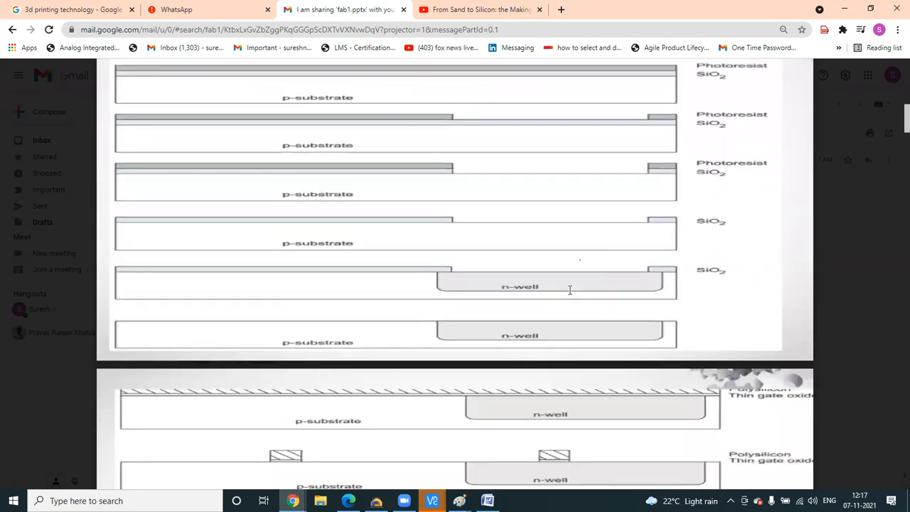
{"action": "scroll", "coordinate": [547, 284], "scroll_direction": "up", "scroll_amount": 10}
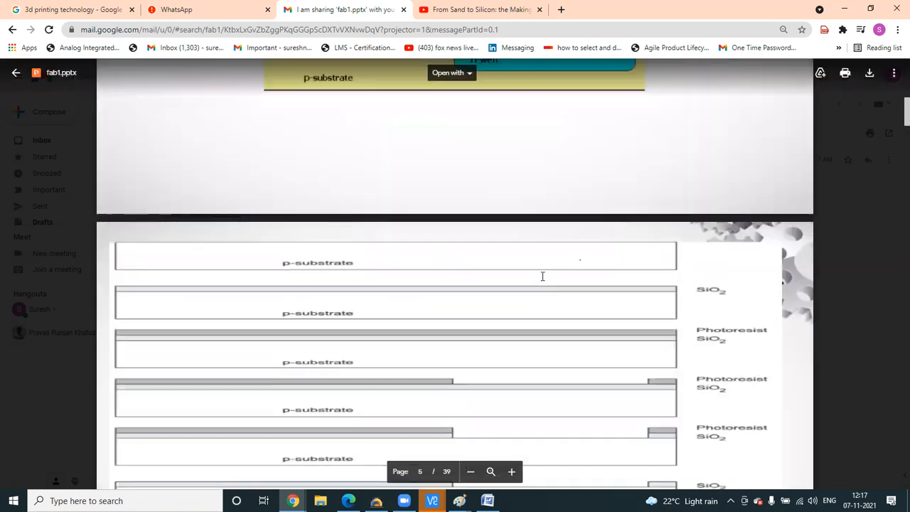
{"action": "scroll", "coordinate": [426, 298], "scroll_direction": "down", "scroll_amount": 5}
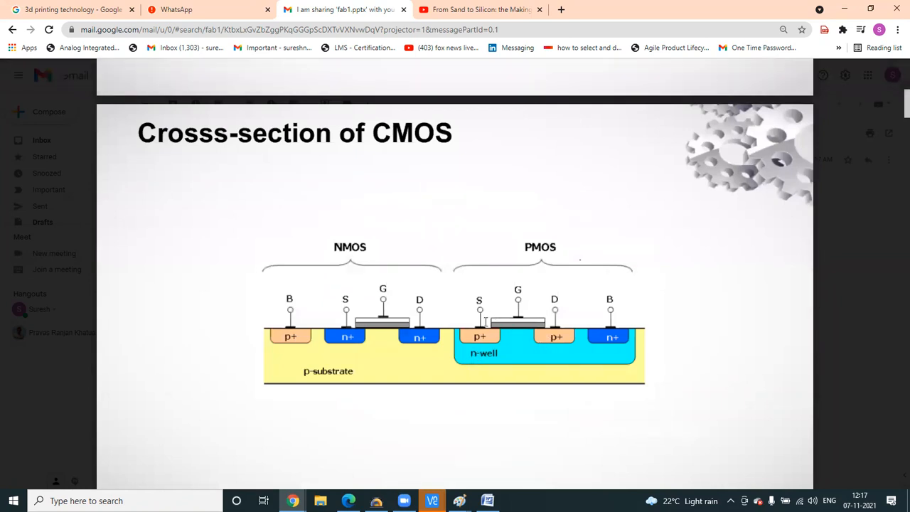
{"action": "scroll", "coordinate": [486, 321], "scroll_direction": "down", "scroll_amount": 15}
{"action": "scroll", "coordinate": [559, 336], "scroll_direction": "down", "scroll_amount": 4}
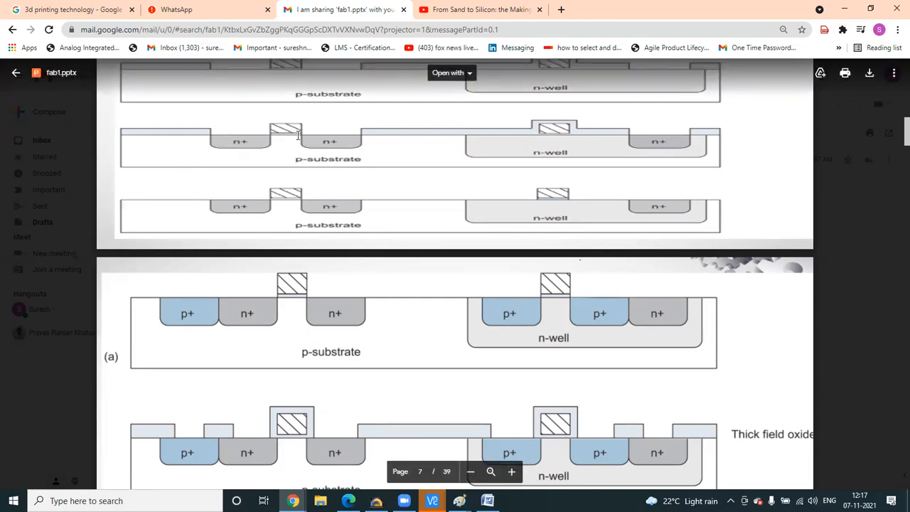
{"action": "scroll", "coordinate": [298, 135], "scroll_direction": "up", "scroll_amount": 2}
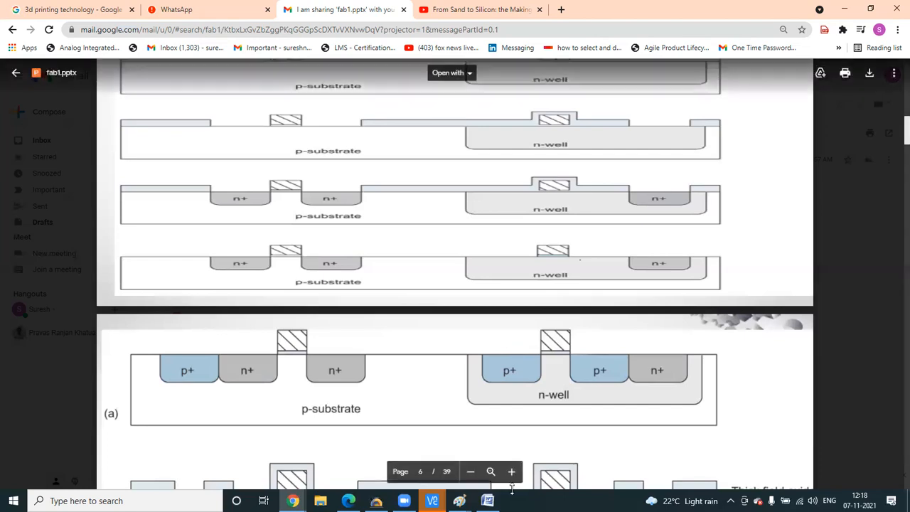
- Bring the test inv layout forward, zoom onto the top cell, and cancel the pending Quick Align
{"action": "mouse_move", "coordinate": [453, 488]}
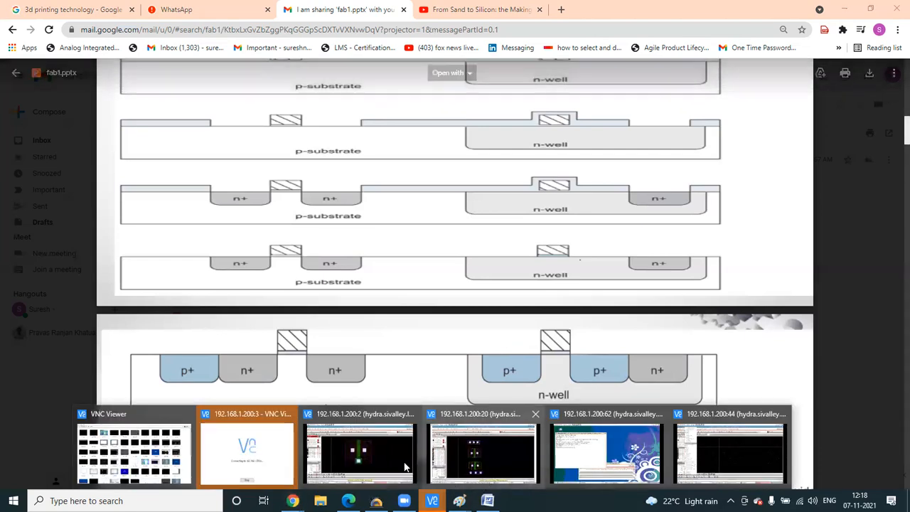
{"action": "left_click", "coordinate": [377, 458]}
{"action": "scroll", "coordinate": [422, 259], "scroll_direction": "up", "scroll_amount": 1}
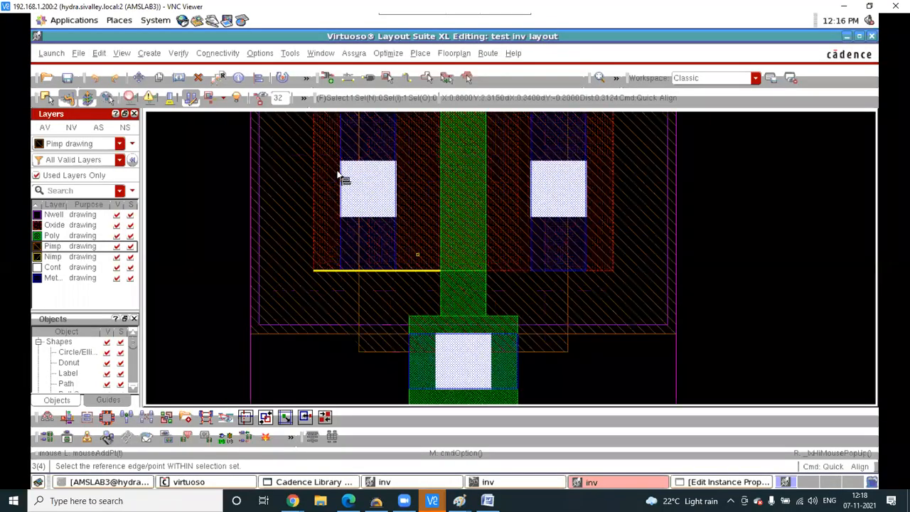
{"action": "scroll", "coordinate": [351, 309], "scroll_direction": "up", "scroll_amount": 1}
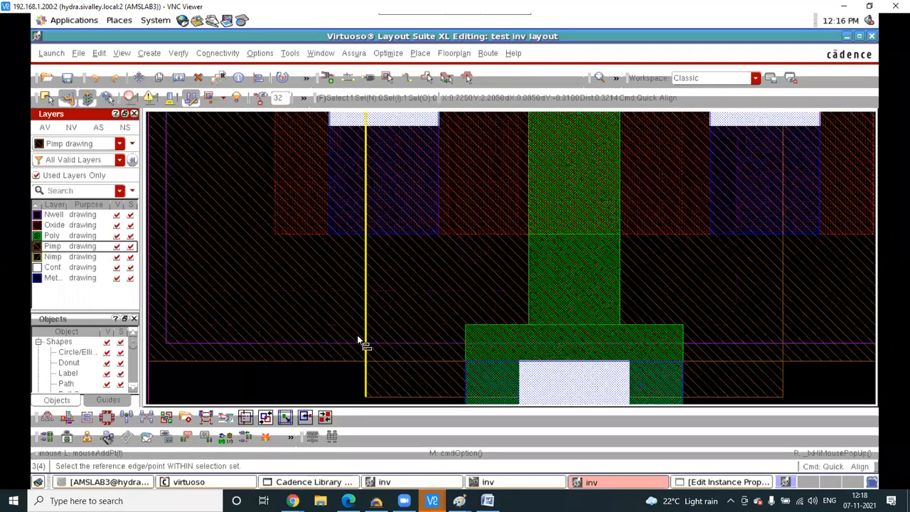
{"action": "scroll", "coordinate": [357, 335], "scroll_direction": "down", "scroll_amount": 3}
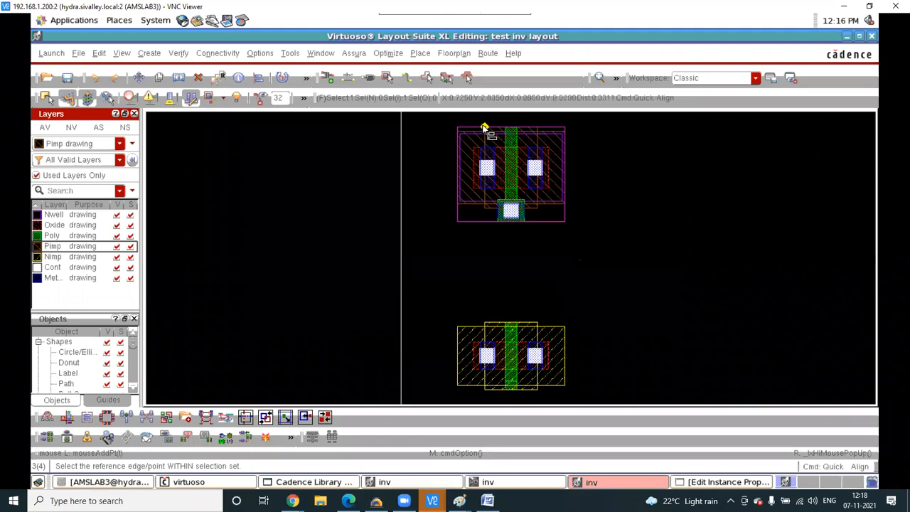
{"action": "scroll", "coordinate": [483, 128], "scroll_direction": "up", "scroll_amount": 2}
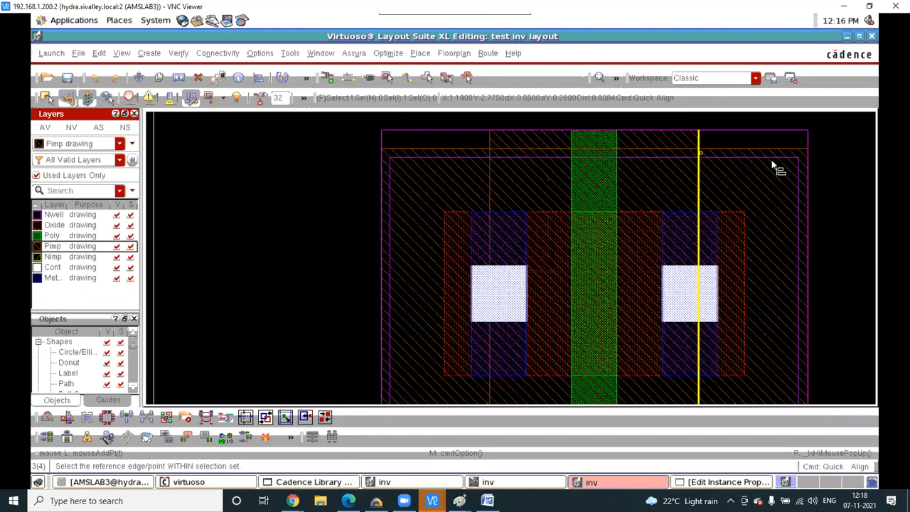
{"action": "key", "text": "Escape"}
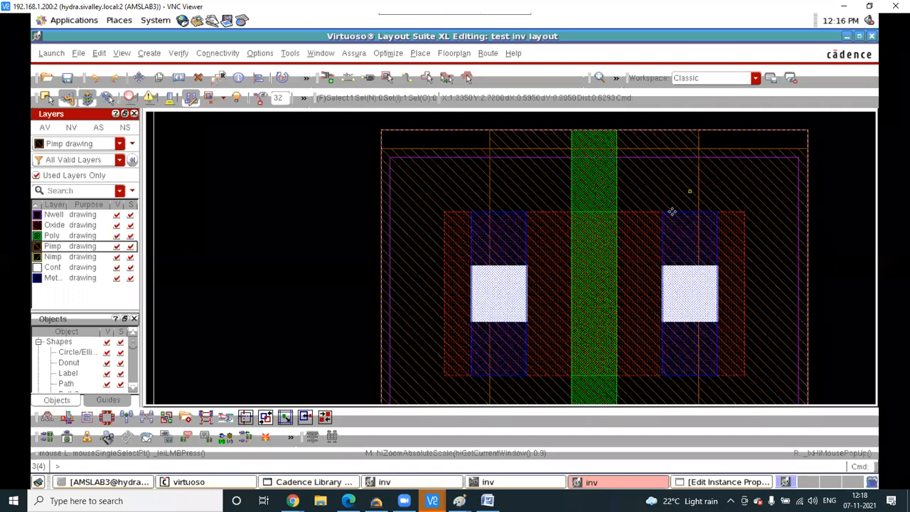
{"action": "key", "text": "o"}
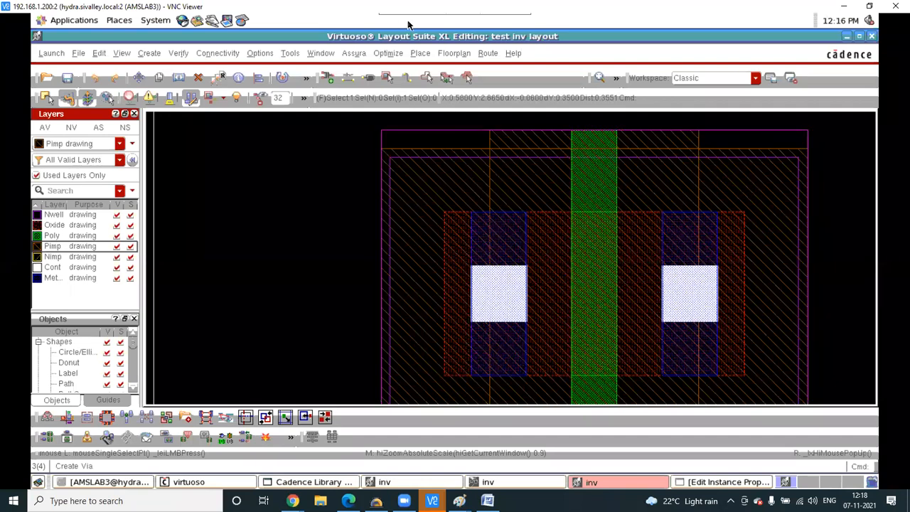
{"action": "mouse_move", "coordinate": [397, 150]}
{"action": "left_mouse_down"}
{"action": "mouse_move", "coordinate": [376, 180]}
{"action": "mouse_move", "coordinate": [447, 162]}
{"action": "left_mouse_up"}
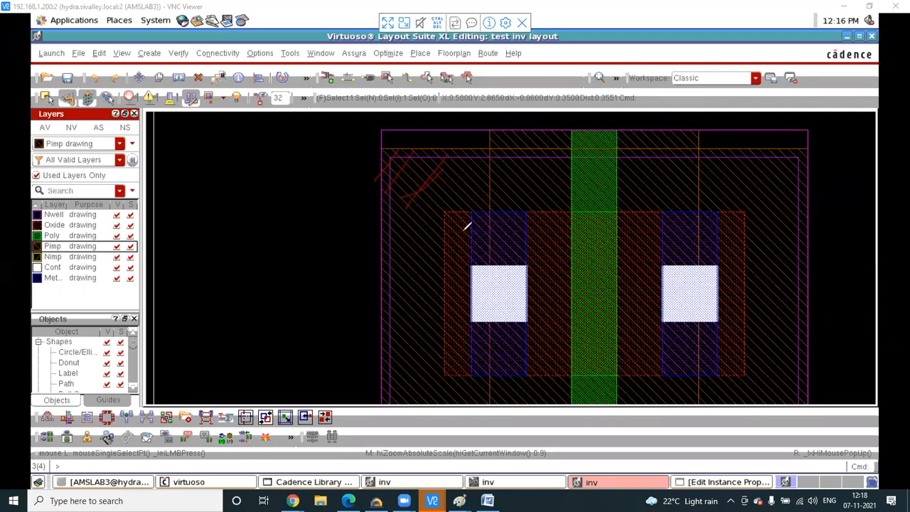
{"action": "left_click_drag", "start_coordinate": [456, 212], "coordinate": [435, 269]}
{"action": "left_click_drag", "start_coordinate": [533, 226], "coordinate": [457, 311]}
{"action": "left_click_drag", "start_coordinate": [570, 230], "coordinate": [468, 359]}
{"action": "left_click_drag", "start_coordinate": [590, 259], "coordinate": [504, 367]}
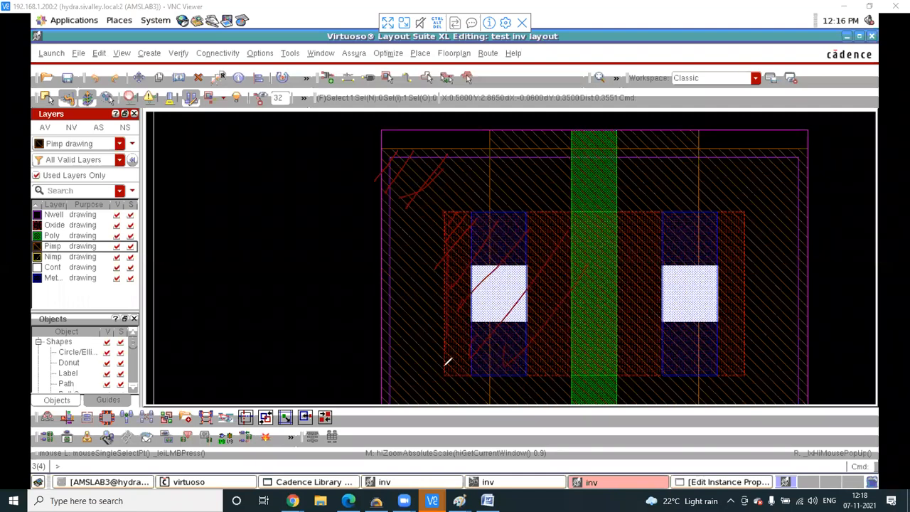
{"action": "mouse_move", "coordinate": [548, 363]}
{"action": "left_mouse_down"}
{"action": "mouse_move", "coordinate": [739, 369]}
{"action": "mouse_move", "coordinate": [736, 215]}
{"action": "mouse_move", "coordinate": [455, 209]}
{"action": "mouse_move", "coordinate": [520, 203]}
{"action": "mouse_move", "coordinate": [490, 192]}
{"action": "mouse_move", "coordinate": [468, 214]}
{"action": "left_mouse_up"}
{"action": "left_click_drag", "start_coordinate": [672, 192], "coordinate": [661, 215]}
{"action": "left_click_drag", "start_coordinate": [516, 291], "coordinate": [515, 309]}
{"action": "mouse_move", "coordinate": [513, 290]}
{"action": "left_mouse_down"}
{"action": "mouse_move", "coordinate": [533, 297]}
{"action": "mouse_move", "coordinate": [510, 317]}
{"action": "left_mouse_up"}
{"action": "left_click_drag", "start_coordinate": [716, 288], "coordinate": [716, 314]}
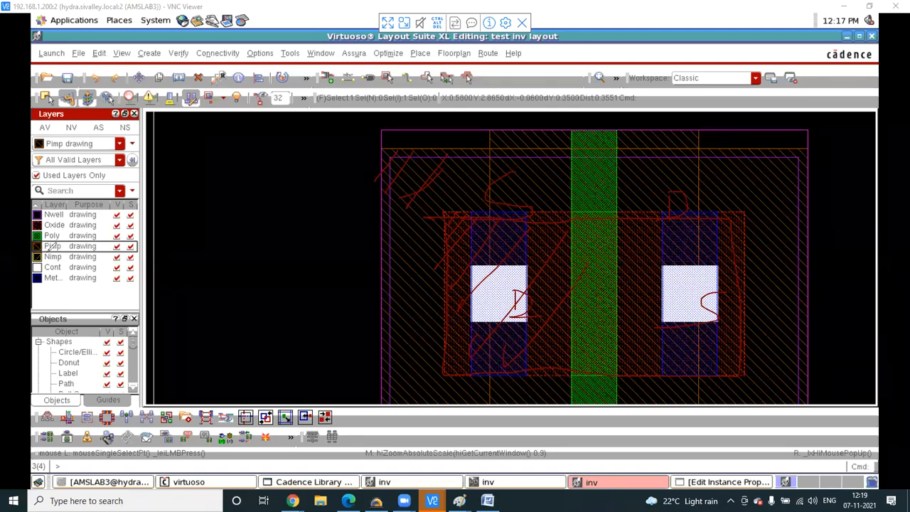
{"action": "left_click", "coordinate": [533, 100]}
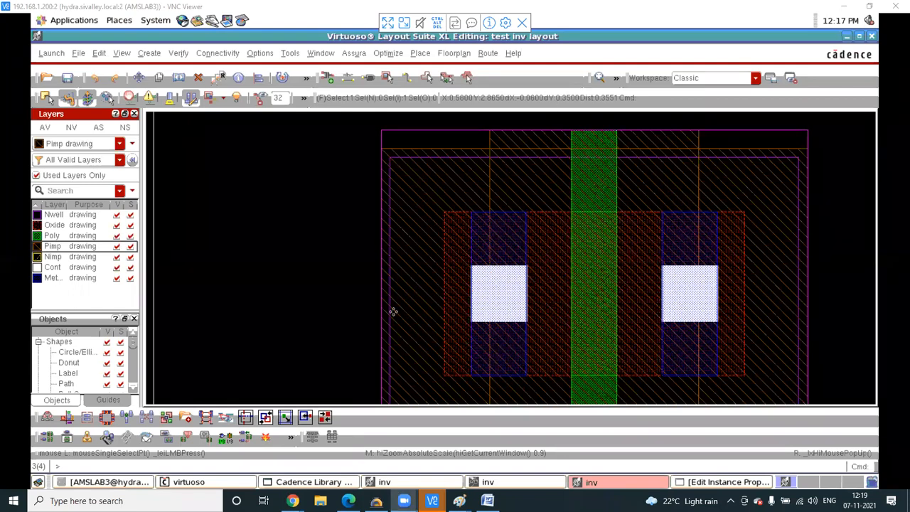
{"action": "scroll", "coordinate": [394, 311], "scroll_direction": "down", "scroll_amount": 2}
{"action": "scroll", "coordinate": [416, 310], "scroll_direction": "down", "scroll_amount": 2}
{"action": "scroll", "coordinate": [413, 345], "scroll_direction": "up", "scroll_amount": 2}
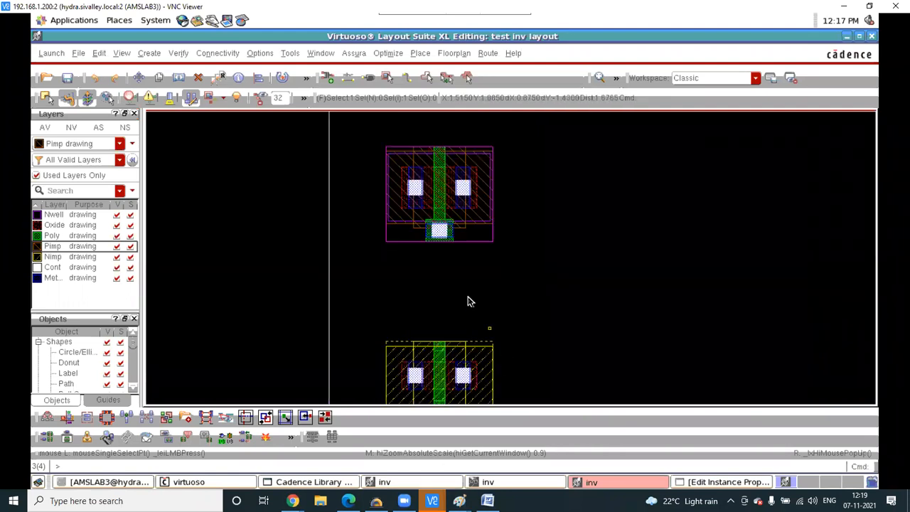
- Move the NMOS transistor up in two passes to sit just below the PMOS gate contact
{"action": "scroll", "coordinate": [467, 301], "scroll_direction": "down", "scroll_amount": 1}
{"action": "key", "text": "m"}
{"action": "left_click", "coordinate": [475, 266]}
{"action": "scroll", "coordinate": [456, 294], "scroll_direction": "up", "scroll_amount": 1}
{"action": "scroll", "coordinate": [457, 298], "scroll_direction": "up", "scroll_amount": 2}
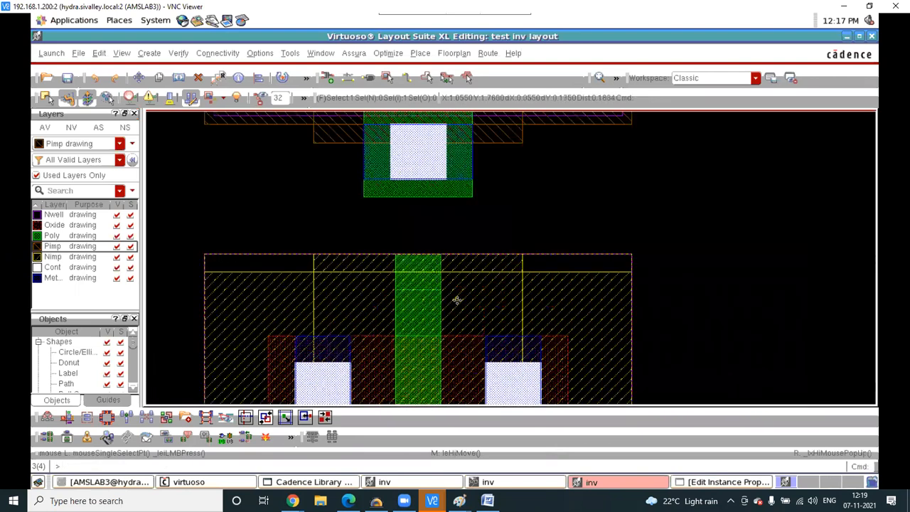
{"action": "key", "text": "m"}
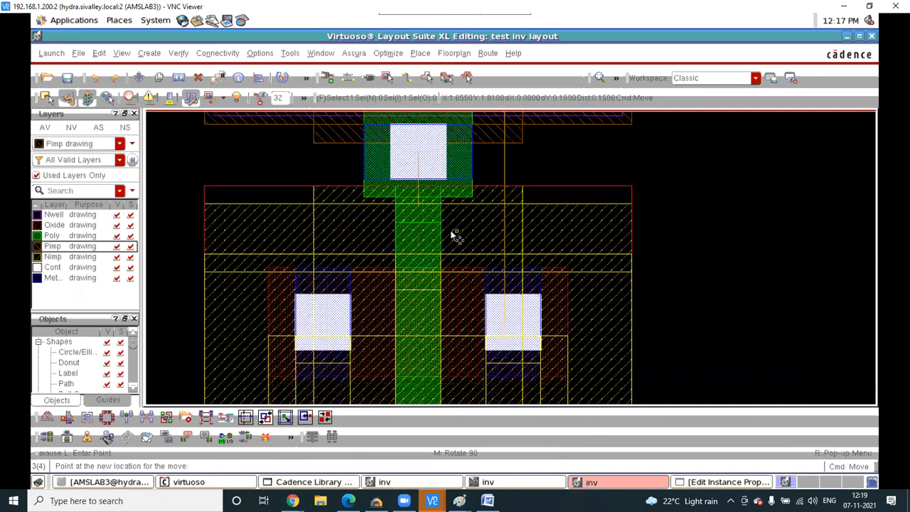
{"action": "left_click", "coordinate": [460, 311]}
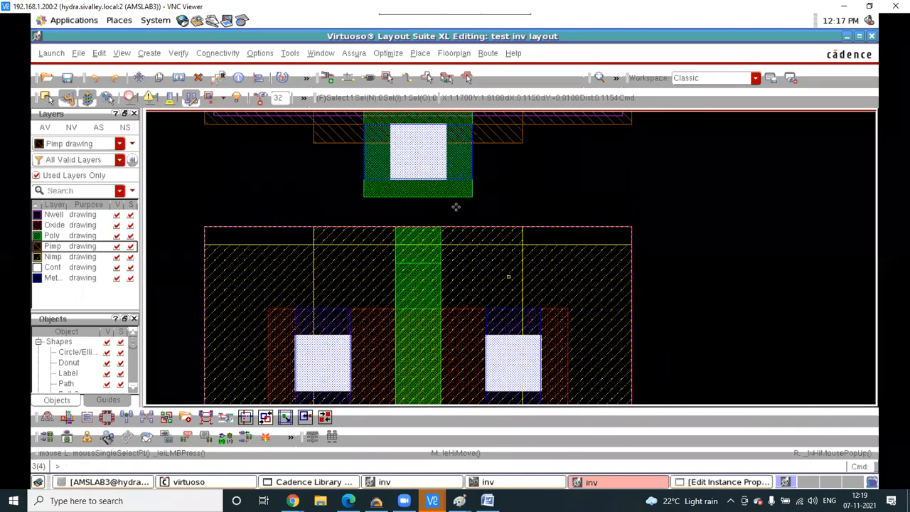
- Run Assura DRC with current settings, saving the layout and overwriting the previous run
{"action": "left_click", "coordinate": [357, 55]}
{"action": "left_click", "coordinate": [373, 134]}
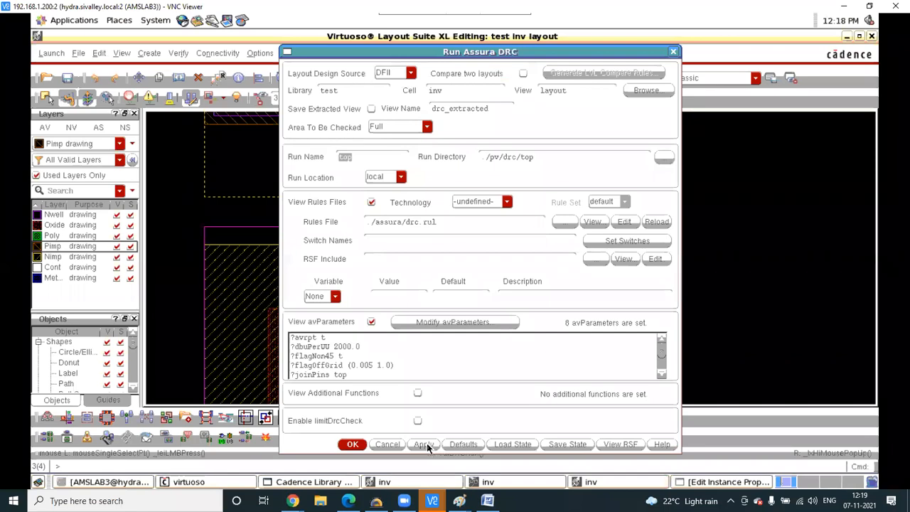
{"action": "left_click", "coordinate": [424, 444]}
{"action": "left_click", "coordinate": [430, 161]}
{"action": "left_click", "coordinate": [424, 263]}
{"action": "left_click", "coordinate": [771, 435]}
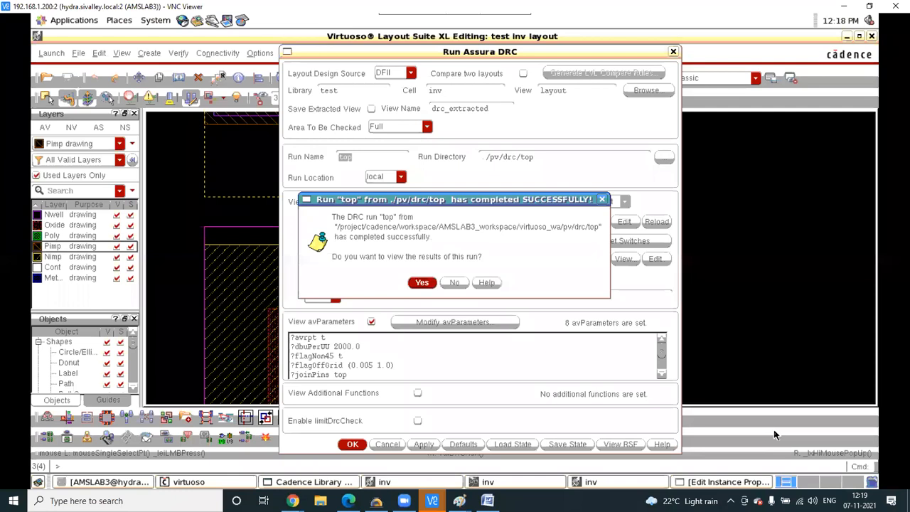
- View the DRC results full screen, inspect the LATCHUP.2 and LATCHUP.1 errors, then minimize the list
{"action": "left_click", "coordinate": [422, 282]}
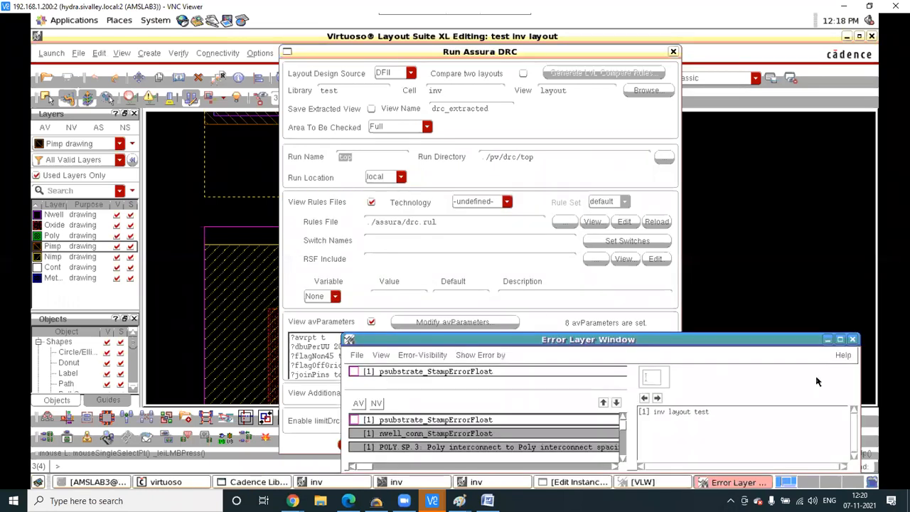
{"action": "left_click", "coordinate": [839, 339]}
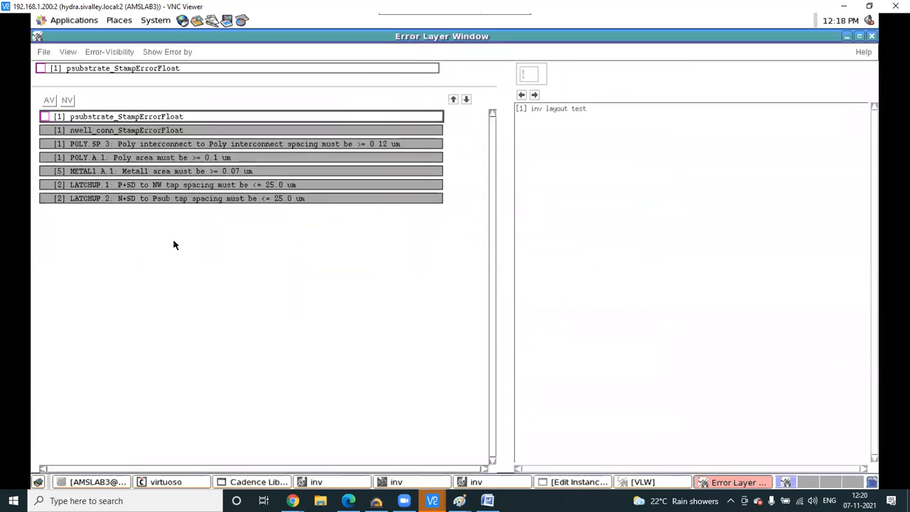
{"action": "left_click", "coordinate": [148, 201]}
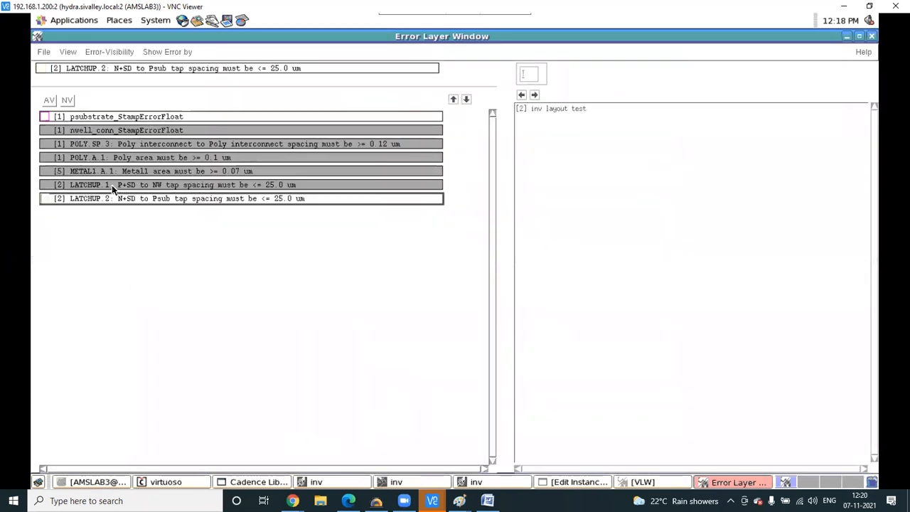
{"action": "left_click", "coordinate": [111, 186]}
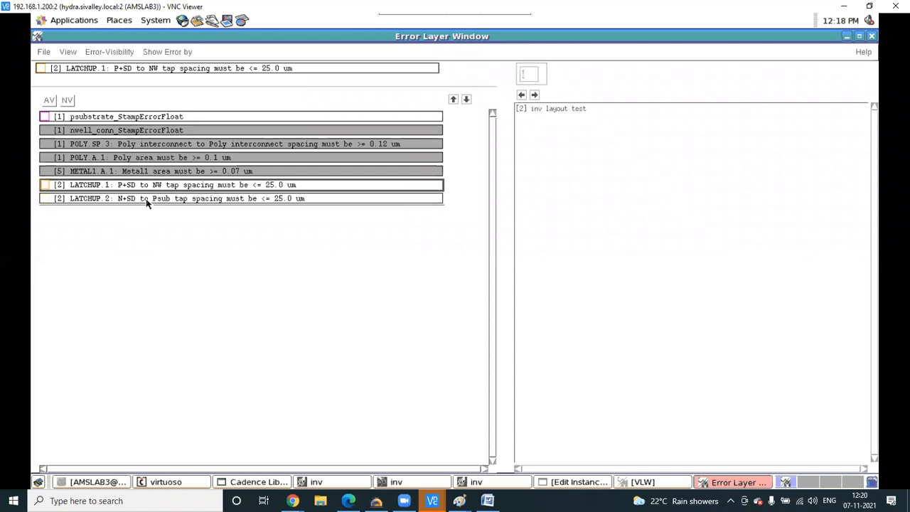
{"action": "left_click", "coordinate": [847, 36]}
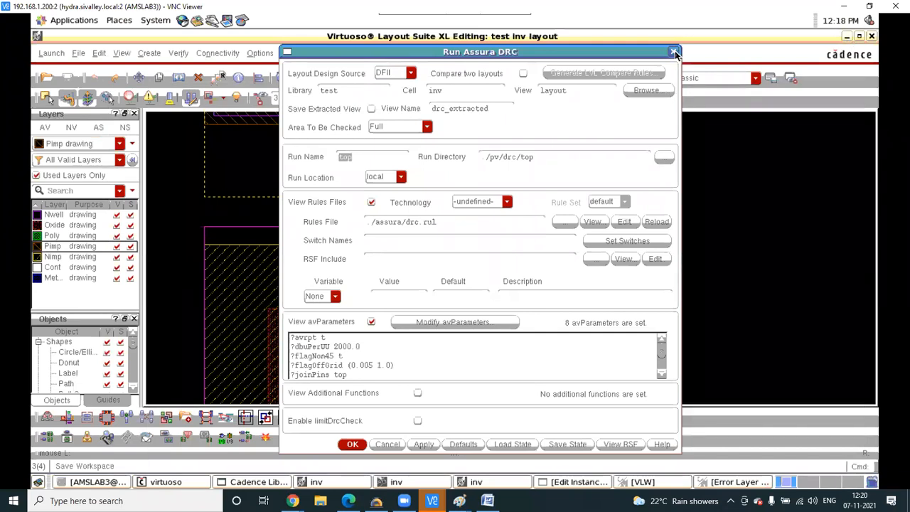
- Close the DRC form and locate the POLY.SP.3 poly spacing error in the layout
{"action": "left_click", "coordinate": [674, 53]}
{"action": "scroll", "coordinate": [370, 276], "scroll_direction": "down", "scroll_amount": 2, "text": "ctrl"}
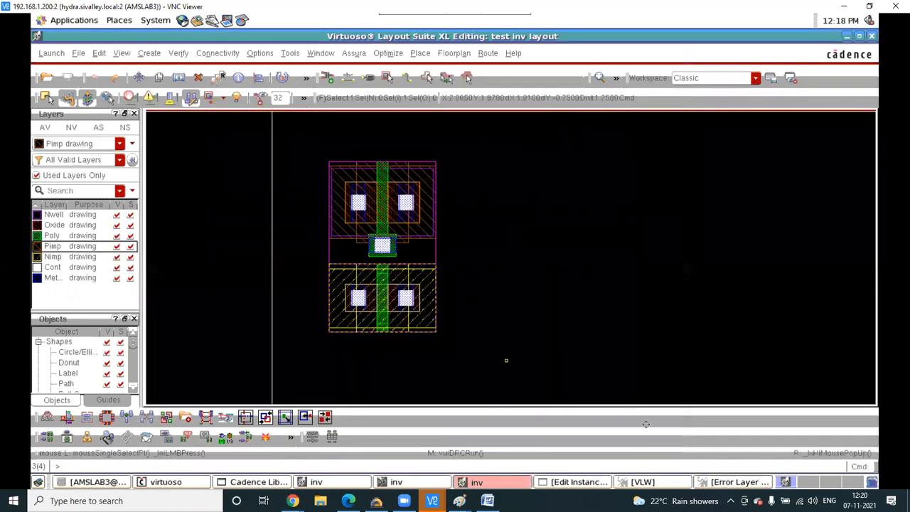
{"action": "left_click", "coordinate": [727, 485]}
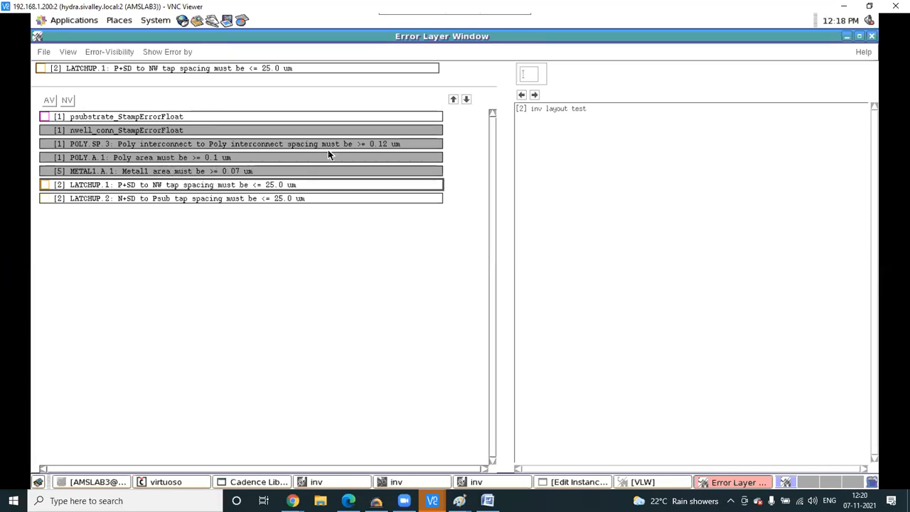
{"action": "left_click", "coordinate": [223, 146]}
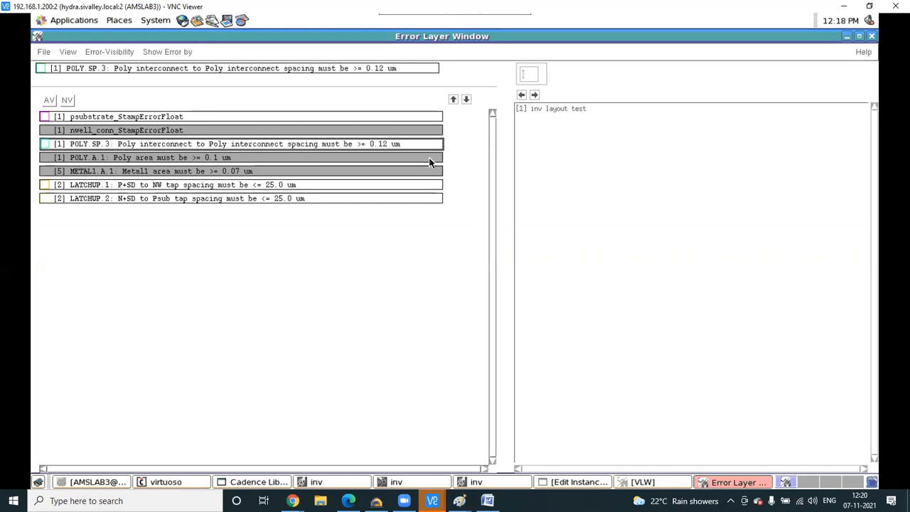
{"action": "left_click", "coordinate": [536, 95]}
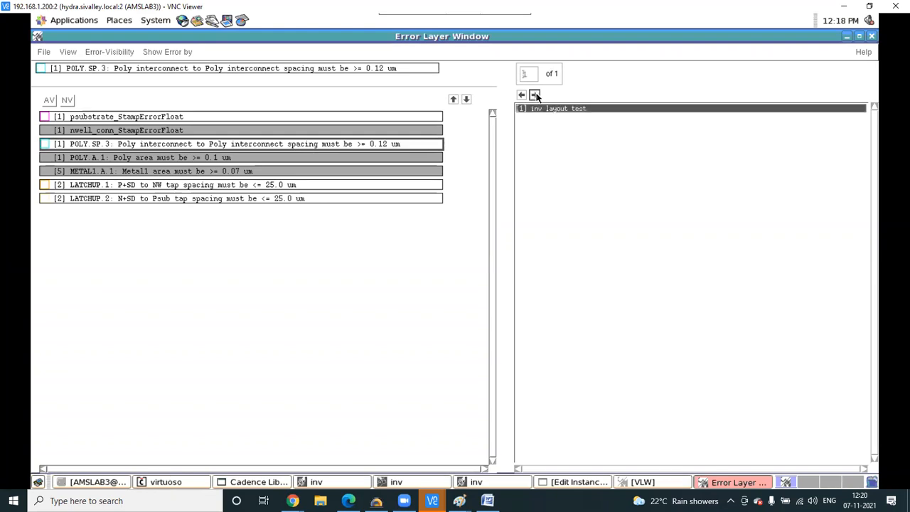
{"action": "left_click", "coordinate": [845, 38]}
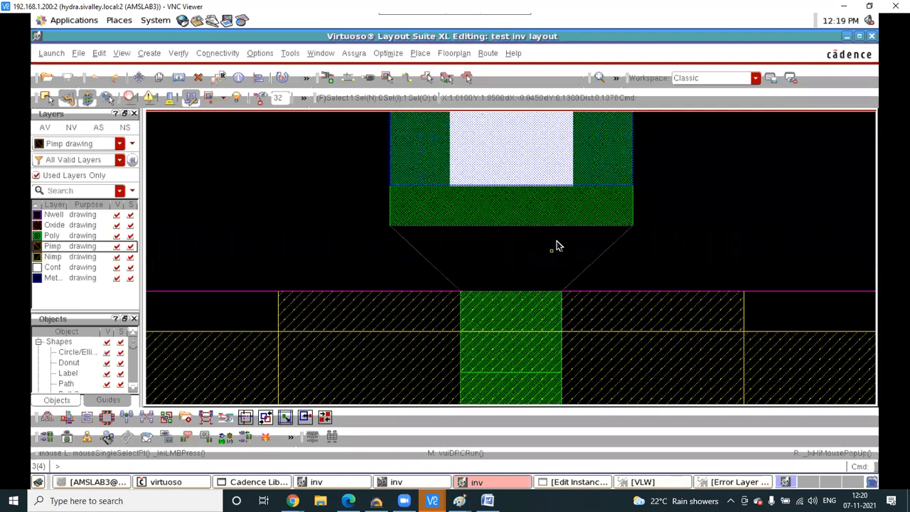
{"action": "scroll", "coordinate": [554, 245], "scroll_direction": "down", "scroll_amount": 4, "text": "ctrl"}
{"action": "scroll", "coordinate": [560, 240], "scroll_direction": "down", "scroll_amount": 1}
- Move the poly contact via to clear the POLY.SP.3 spacing error
{"action": "left_click", "coordinate": [374, 211]}
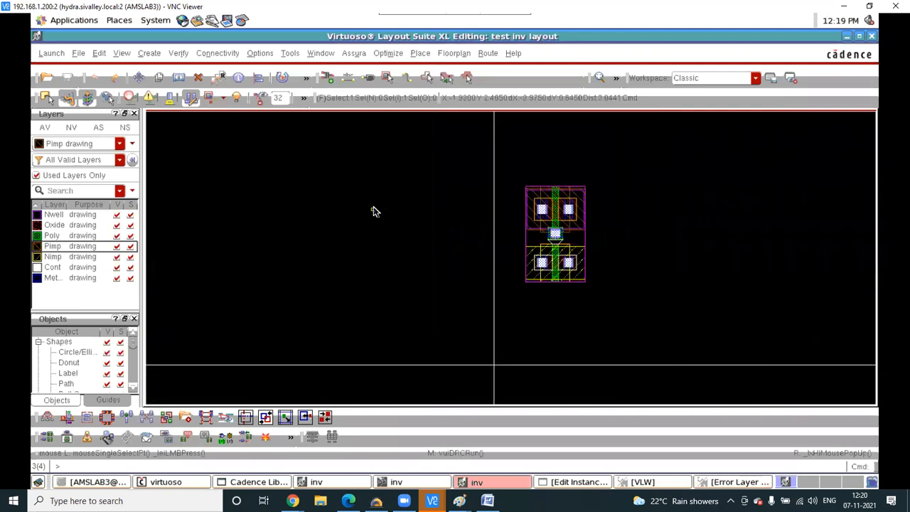
{"action": "scroll", "coordinate": [547, 242], "scroll_direction": "up", "scroll_amount": 1, "text": "ctrl"}
{"action": "left_click", "coordinate": [576, 253]}
{"action": "scroll", "coordinate": [577, 251], "scroll_direction": "up", "scroll_amount": 1, "text": "ctrl"}
{"action": "key", "text": "m"}
{"action": "left_click", "coordinate": [580, 233]}
{"action": "scroll", "coordinate": [580, 232], "scroll_direction": "up", "scroll_amount": 2, "text": "ctrl"}
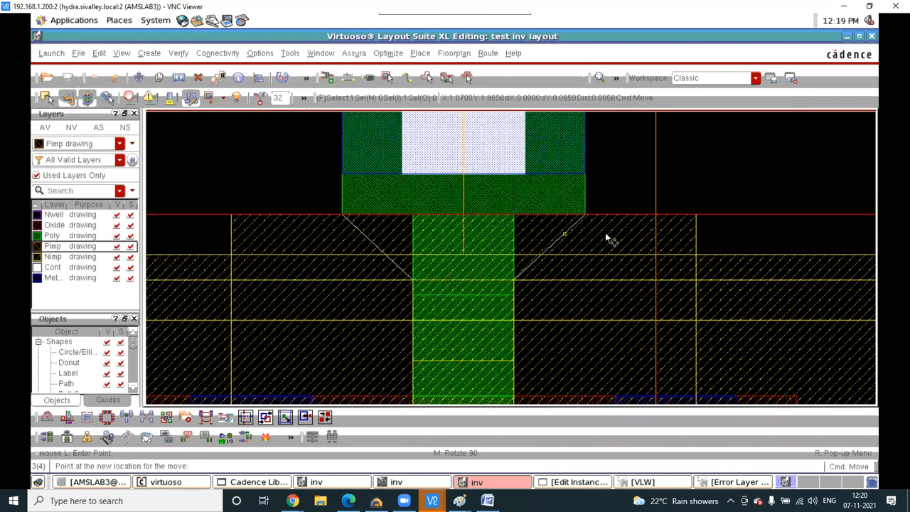
{"action": "left_click", "coordinate": [606, 233]}
{"action": "scroll", "coordinate": [607, 232], "scroll_direction": "down", "scroll_amount": 1, "text": "ctrl"}
{"action": "scroll", "coordinate": [608, 233], "scroll_direction": "down", "scroll_amount": 3, "text": "ctrl"}
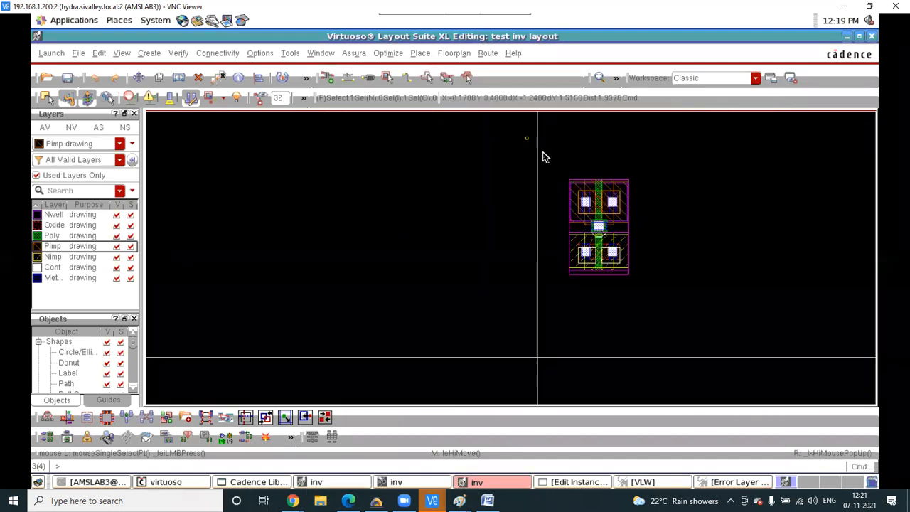
- Move both transistor instances lower in the inverter cell
{"action": "left_click_drag", "start_coordinate": [528, 142], "coordinate": [671, 320]}
{"action": "key", "text": "m"}
{"action": "left_click", "coordinate": [598, 226]}
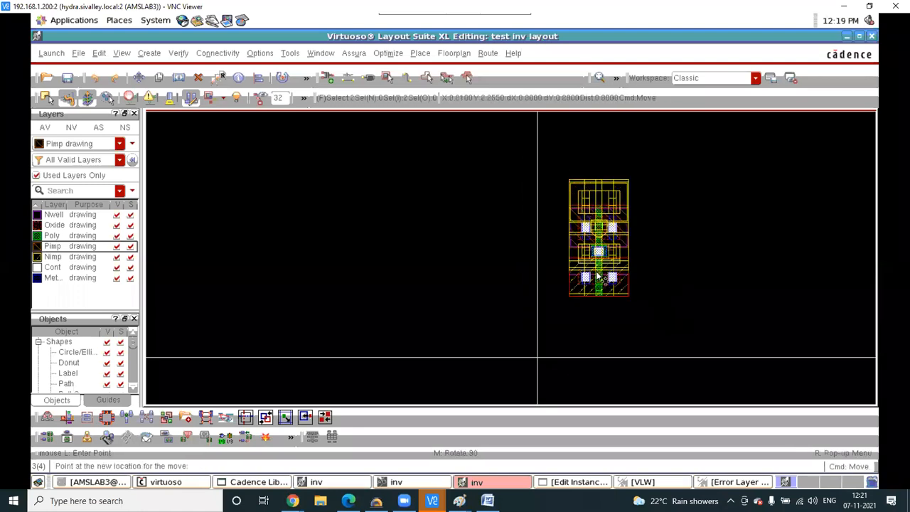
{"action": "left_click", "coordinate": [589, 355]}
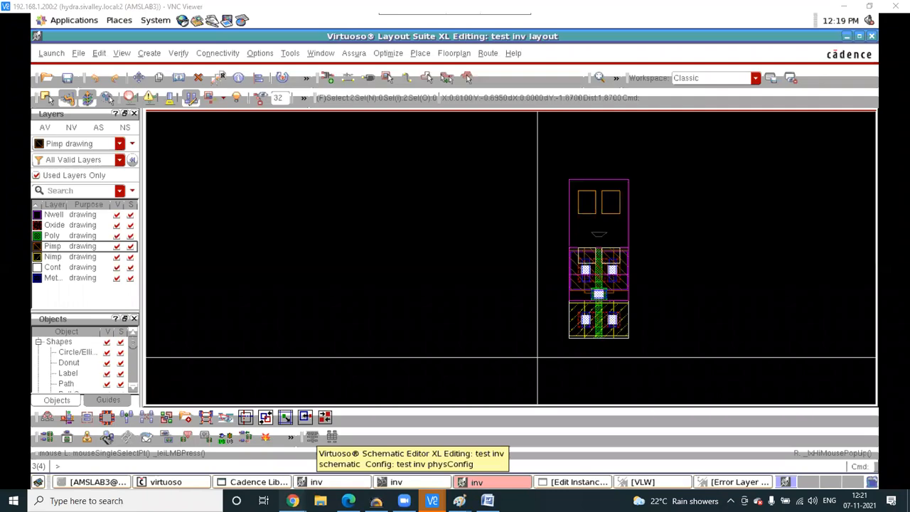
- Review the 'Crosss-section of CMOS' slide in fab1.pptx, then return to the layout
{"action": "left_click", "coordinate": [171, 448]}
{"action": "scroll", "coordinate": [504, 247], "scroll_direction": "up", "scroll_amount": 10}
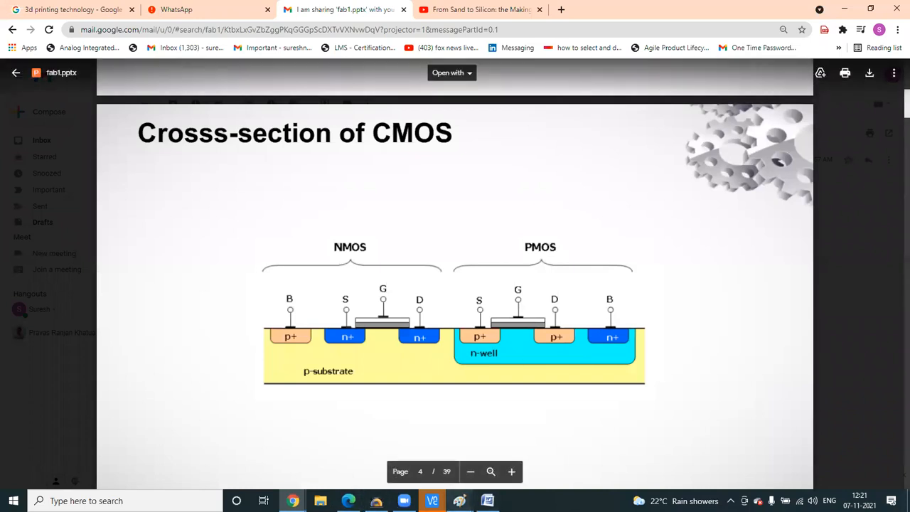
{"action": "mouse_move", "coordinate": [432, 500]}
{"action": "left_click", "coordinate": [343, 446]}
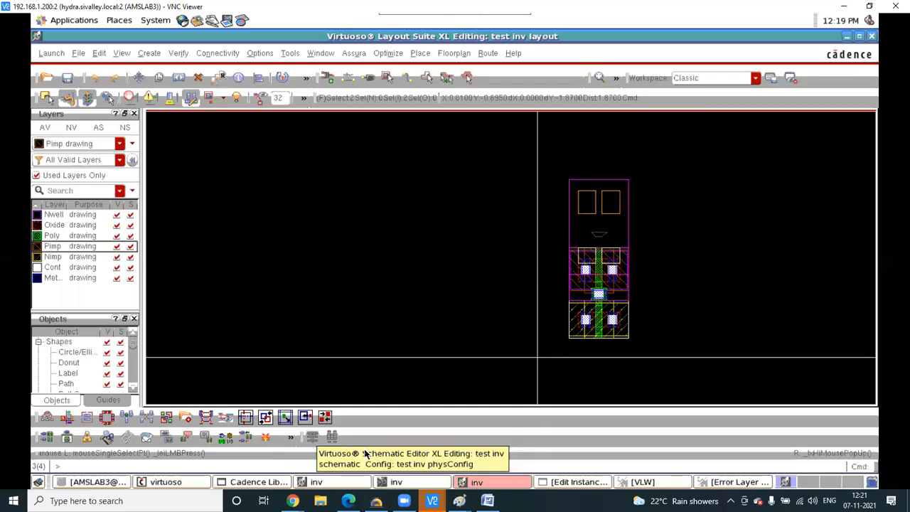
{"action": "left_click", "coordinate": [151, 53]}
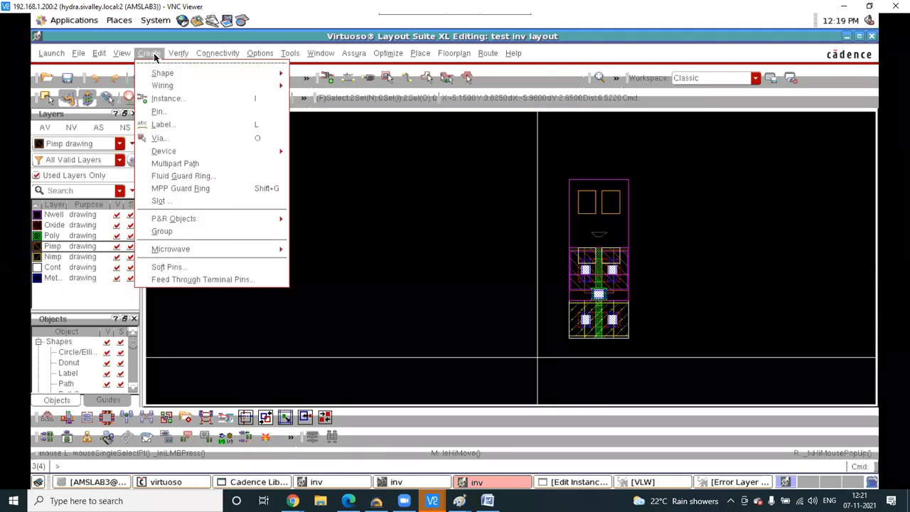
- Start a multipart path using the gpdk090 N-Tap template
{"action": "left_click", "coordinate": [170, 164]}
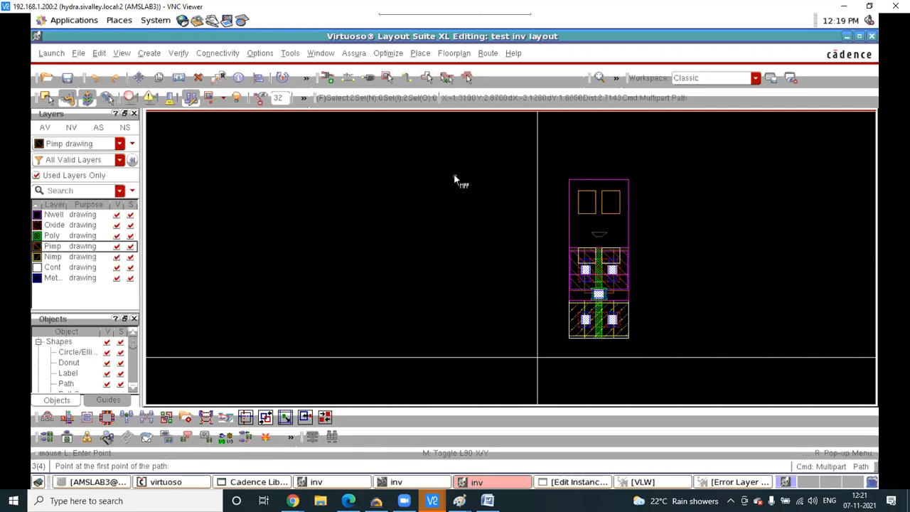
{"action": "key", "text": "F3"}
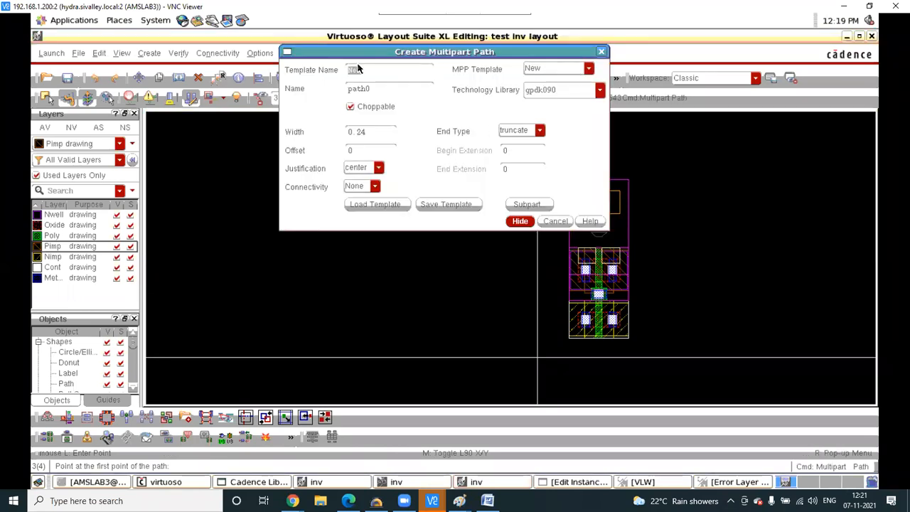
{"action": "left_click", "coordinate": [588, 68]}
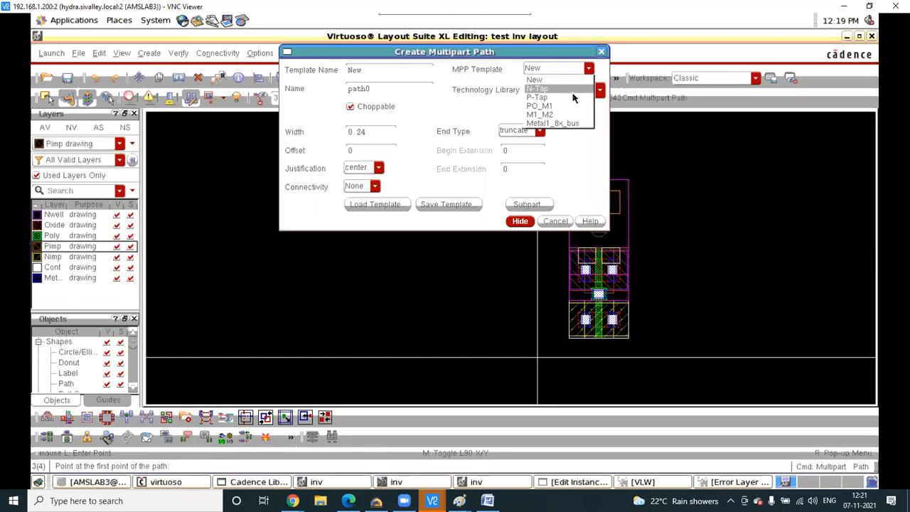
{"action": "left_click", "coordinate": [573, 89]}
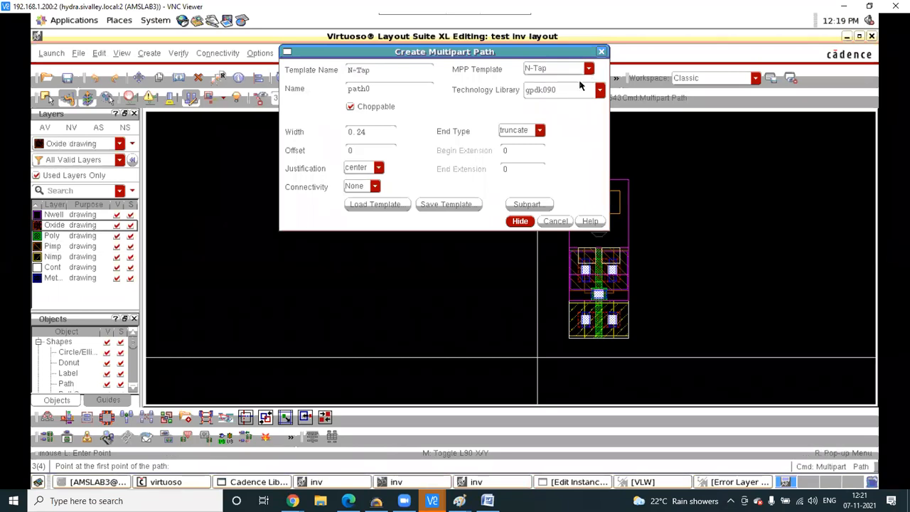
{"action": "left_click", "coordinate": [520, 221]}
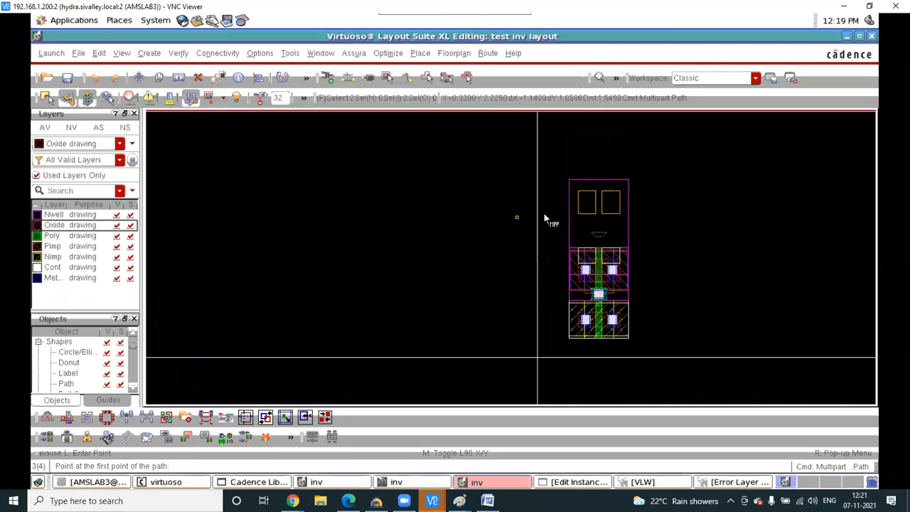
- Draw an N-Tap body tap path at the top of the n-well above the PMOS
{"action": "scroll", "coordinate": [577, 244], "scroll_direction": "up", "scroll_amount": 1}
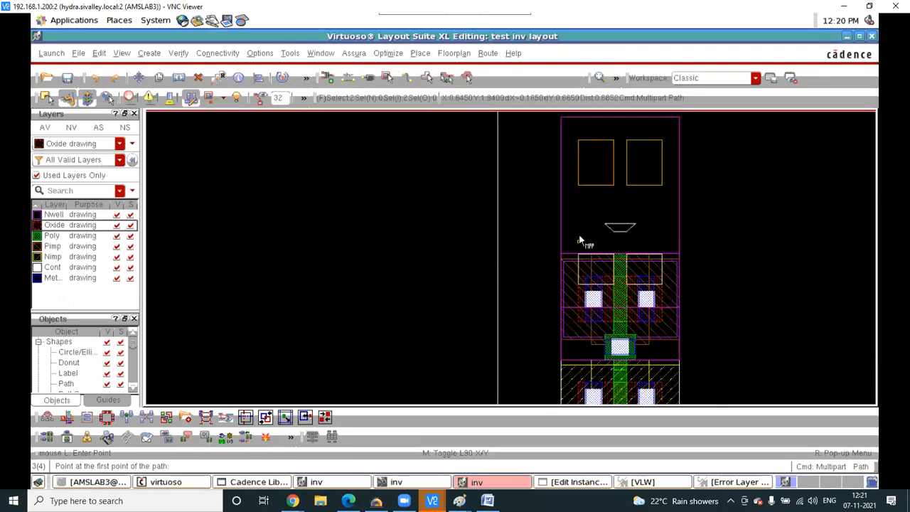
{"action": "left_click", "coordinate": [579, 234]}
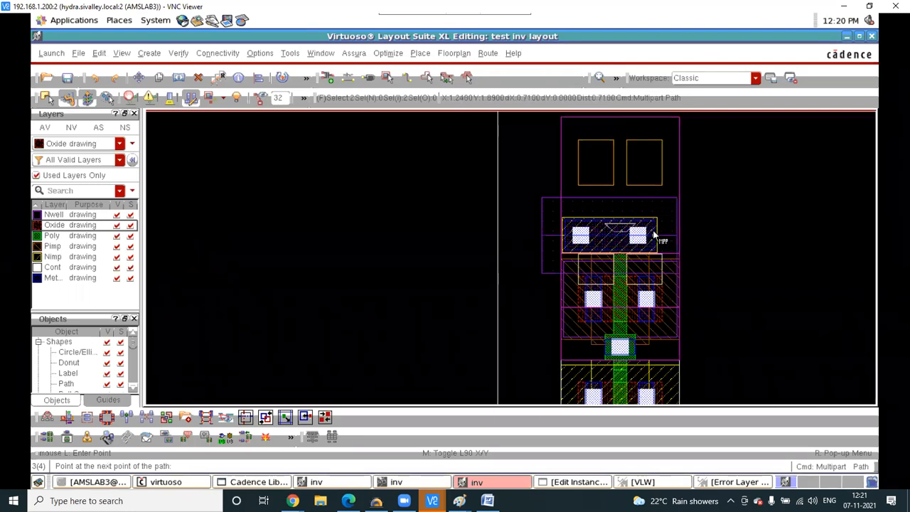
{"action": "double_click", "coordinate": [654, 235]}
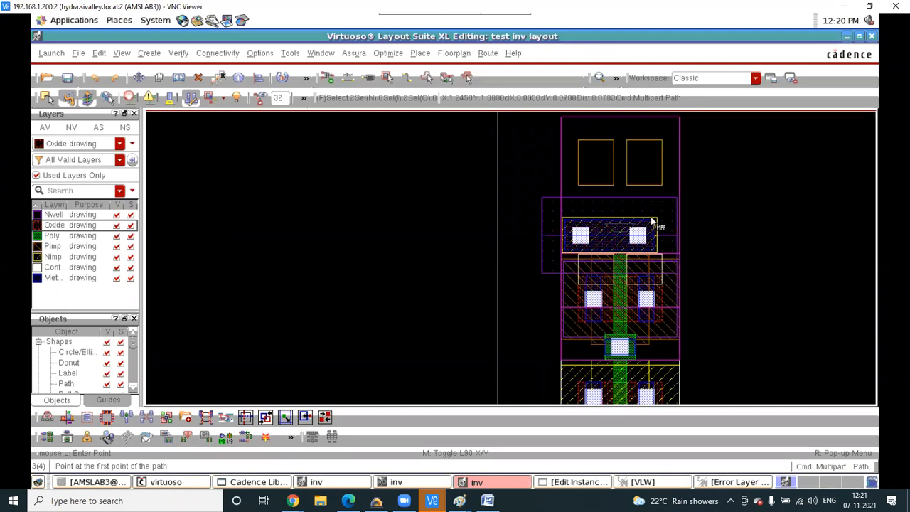
{"action": "key", "text": "Escape"}
{"action": "left_click", "coordinate": [553, 228]}
{"action": "left_click", "coordinate": [463, 171]}
- Move the tap's oxide shape and align its edge to the target edge
{"action": "left_click", "coordinate": [581, 231]}
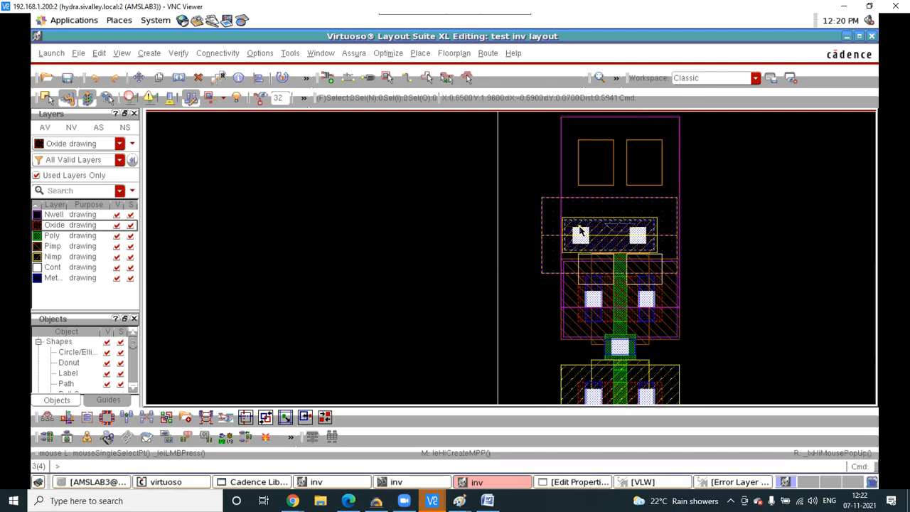
{"action": "scroll", "coordinate": [579, 226], "scroll_direction": "up", "scroll_amount": 1, "text": "ctrl"}
{"action": "key", "text": "m"}
{"action": "left_click", "coordinate": [582, 229]}
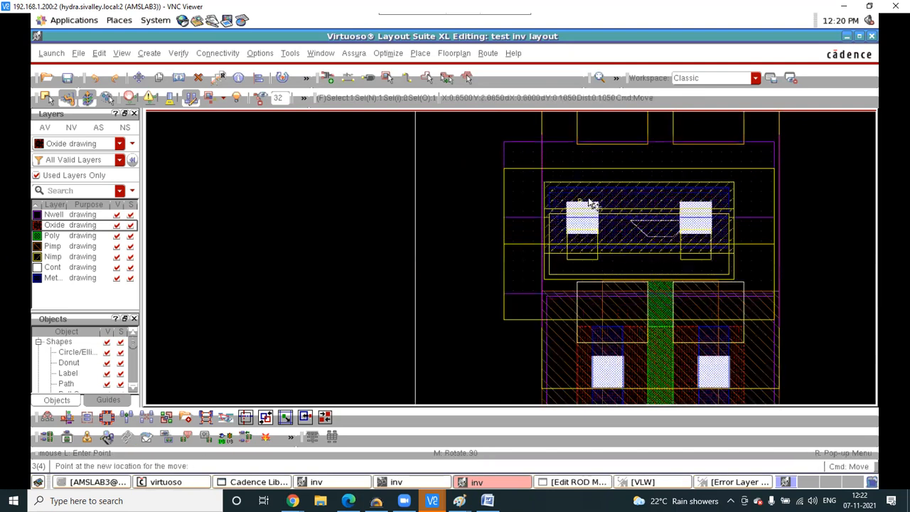
{"action": "left_click", "coordinate": [545, 319]}
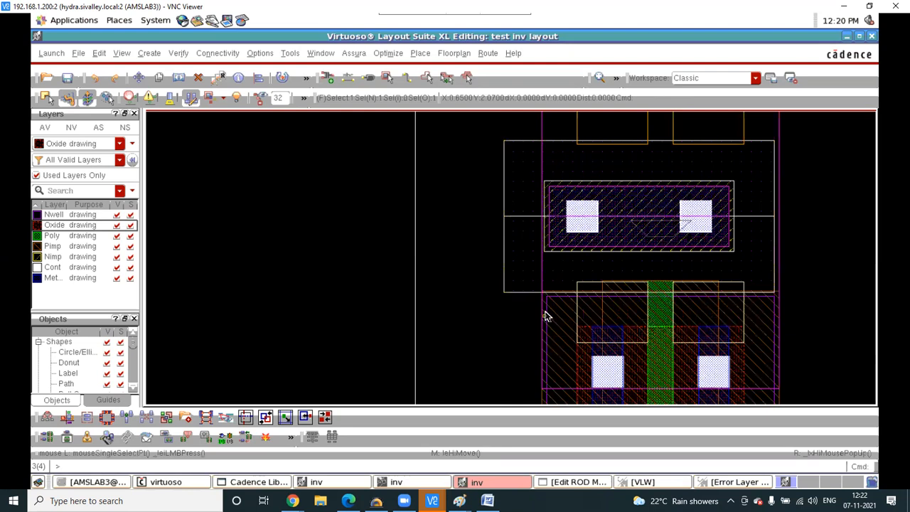
{"action": "scroll", "coordinate": [552, 291], "scroll_direction": "up", "scroll_amount": 2, "text": "ctrl"}
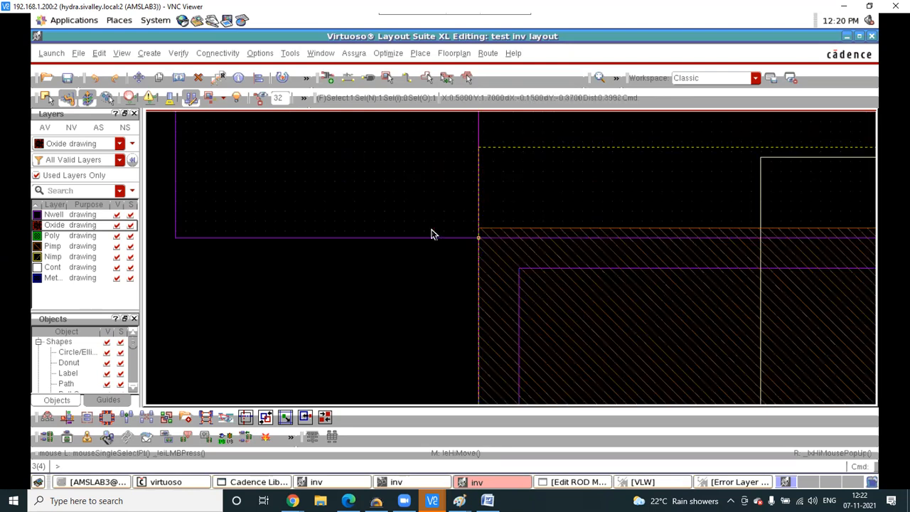
{"action": "key", "text": "a"}
{"action": "left_click", "coordinate": [400, 238]}
{"action": "left_click", "coordinate": [561, 269]}
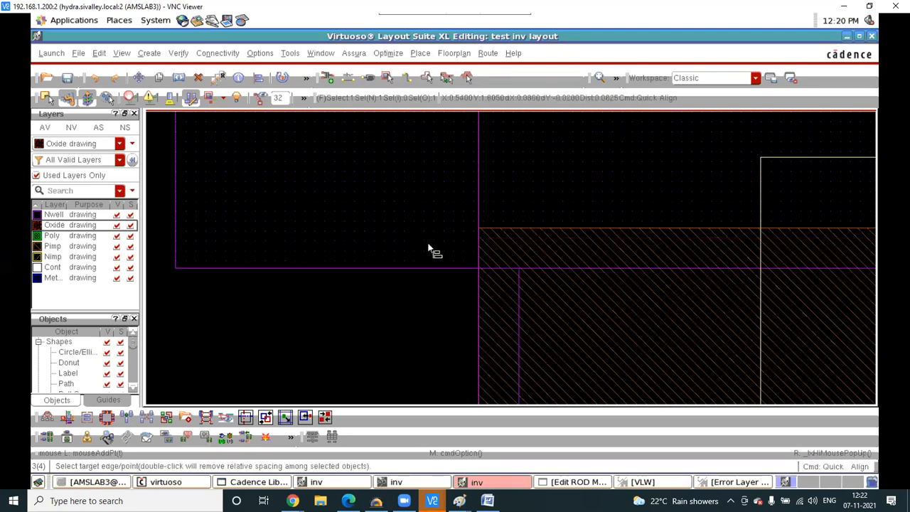
{"action": "key", "text": "Escape"}
- Nudge the oxide shape slightly right around its two contacts and deselect it
{"action": "scroll", "coordinate": [427, 245], "scroll_direction": "down", "scroll_amount": 4}
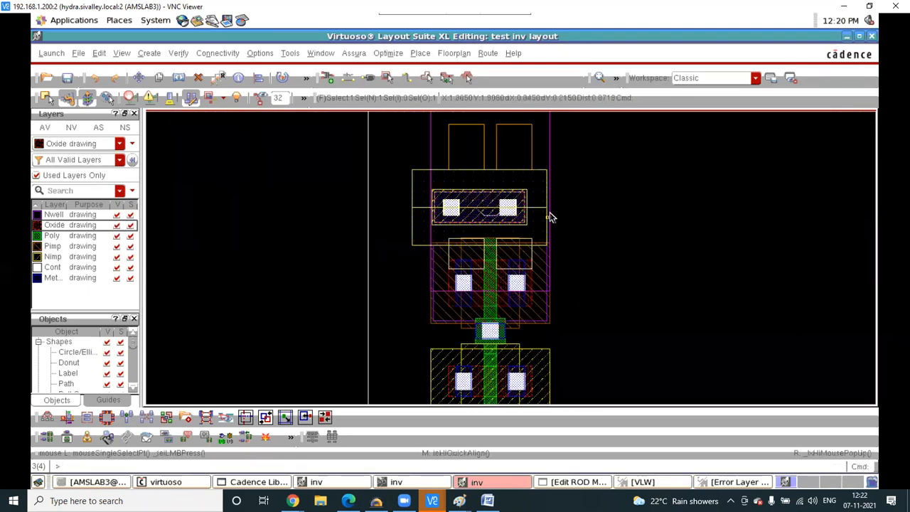
{"action": "scroll", "coordinate": [470, 199], "scroll_direction": "up", "scroll_amount": 2}
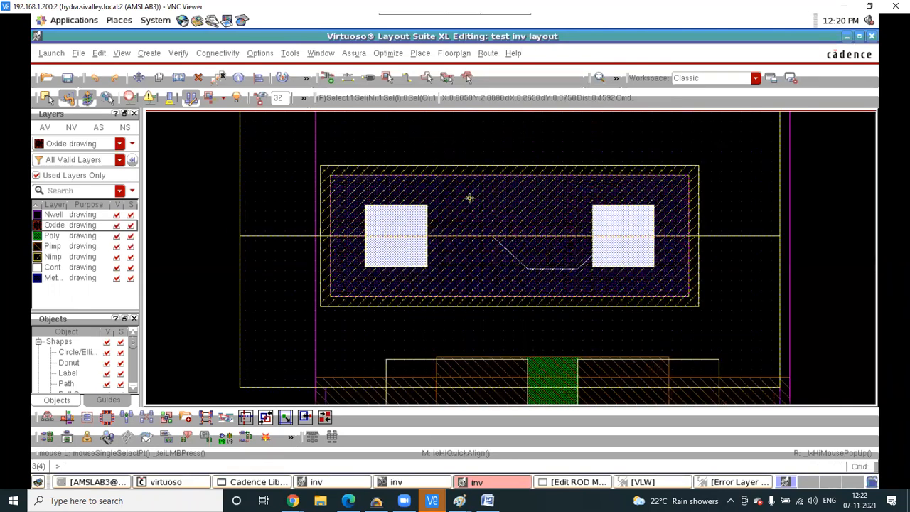
{"action": "key", "text": "m"}
{"action": "left_click", "coordinate": [484, 196]}
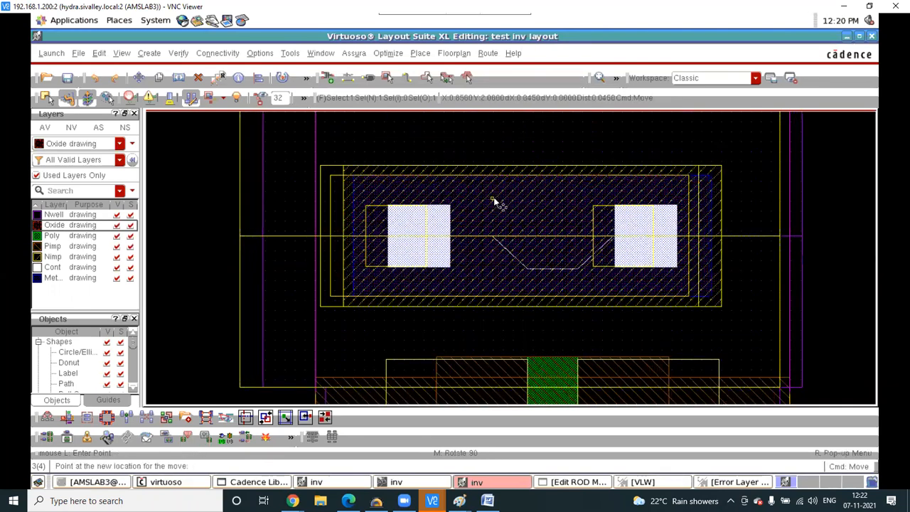
{"action": "left_click", "coordinate": [493, 197]}
{"action": "scroll", "coordinate": [493, 197], "scroll_direction": "down", "scroll_amount": 1}
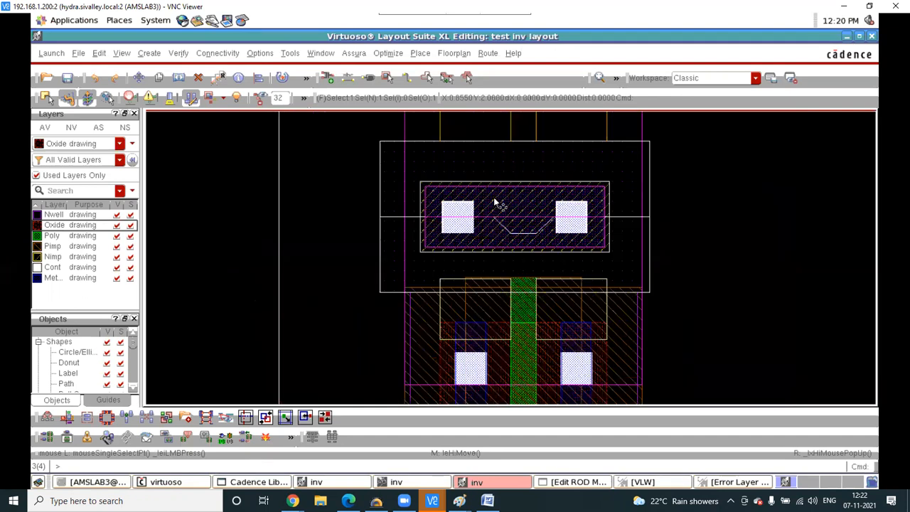
{"action": "left_click", "coordinate": [681, 187]}
{"action": "scroll", "coordinate": [558, 206], "scroll_direction": "down", "scroll_amount": 1}
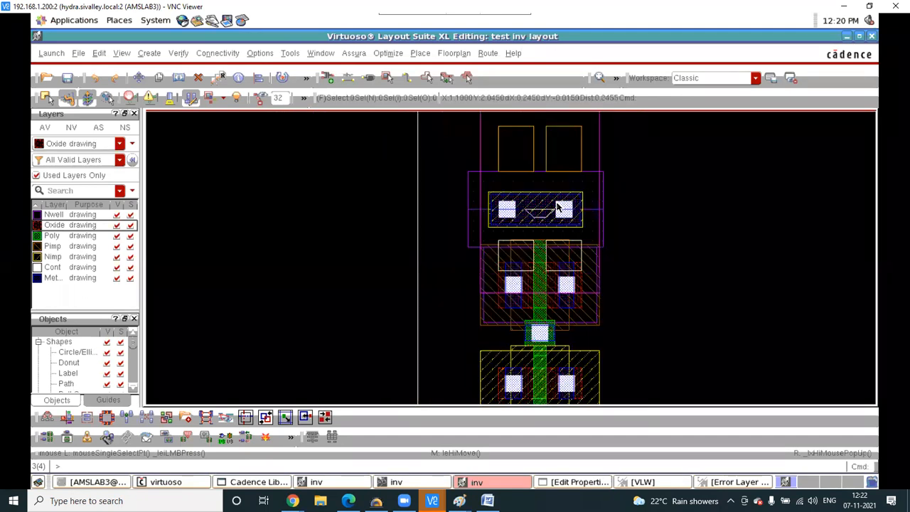
{"action": "scroll", "coordinate": [559, 206], "scroll_direction": "down", "scroll_amount": 1}
{"action": "scroll", "coordinate": [559, 206], "scroll_direction": "up", "scroll_amount": 1}
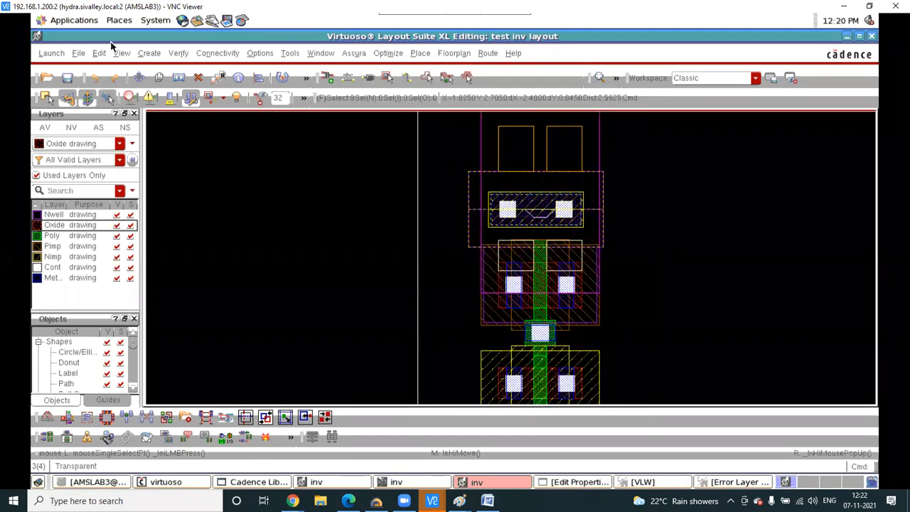
{"action": "left_click", "coordinate": [149, 52]}
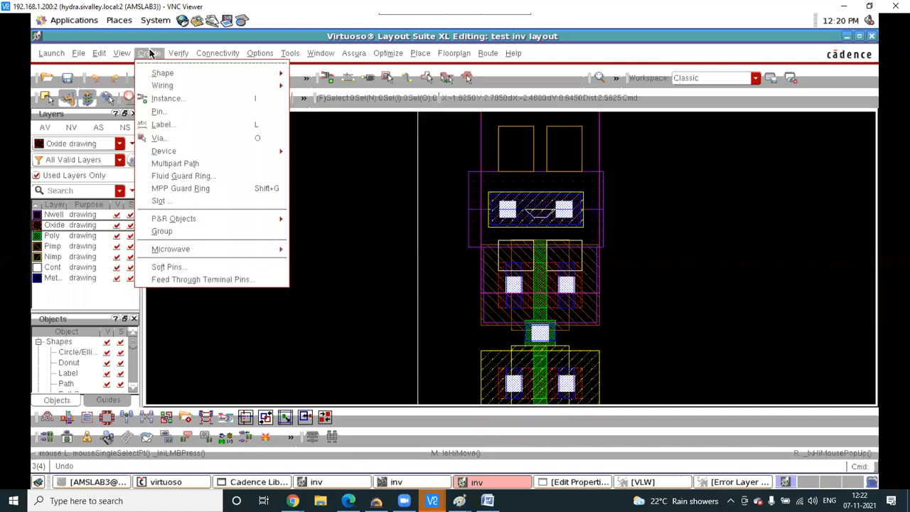
- Start a multipart path with the MPP template set to P-Tap
{"action": "left_click", "coordinate": [178, 164]}
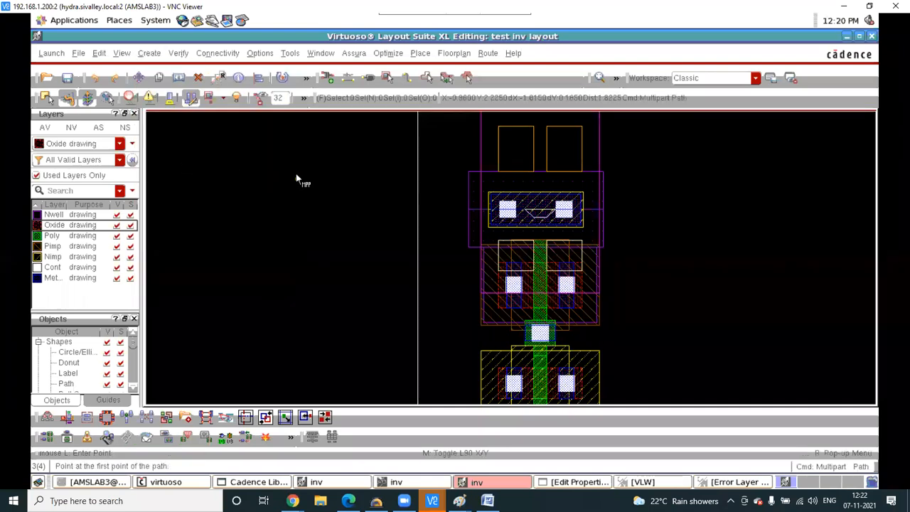
{"action": "key", "text": "F3"}
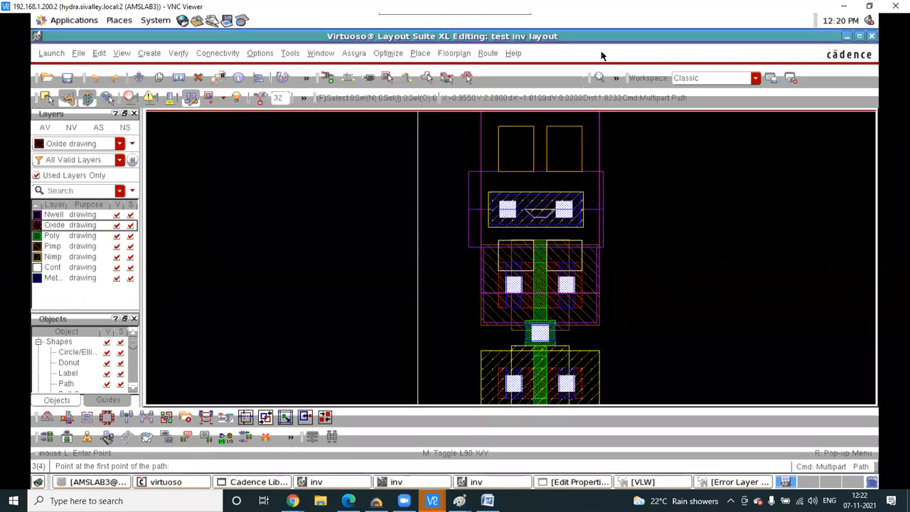
{"action": "left_click", "coordinate": [600, 53]}
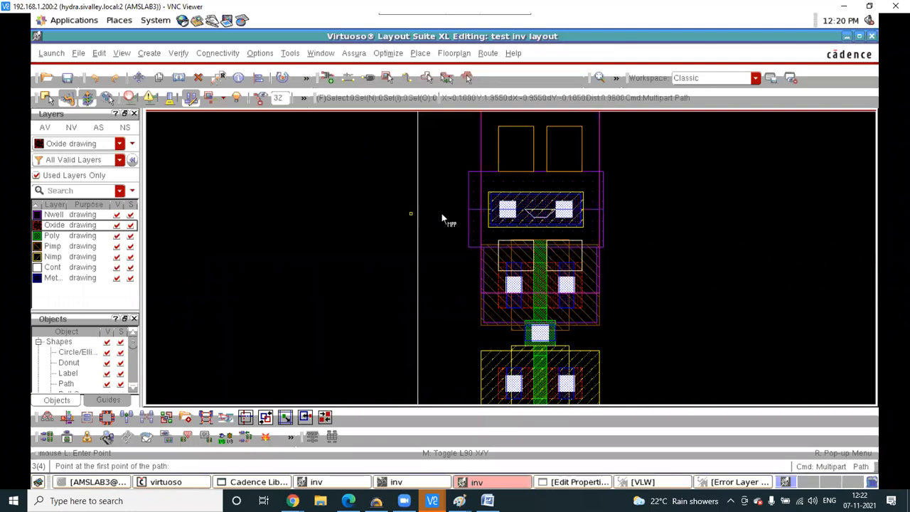
{"action": "scroll", "coordinate": [442, 213], "scroll_direction": "down", "scroll_amount": 1}
{"action": "key", "text": "F3"}
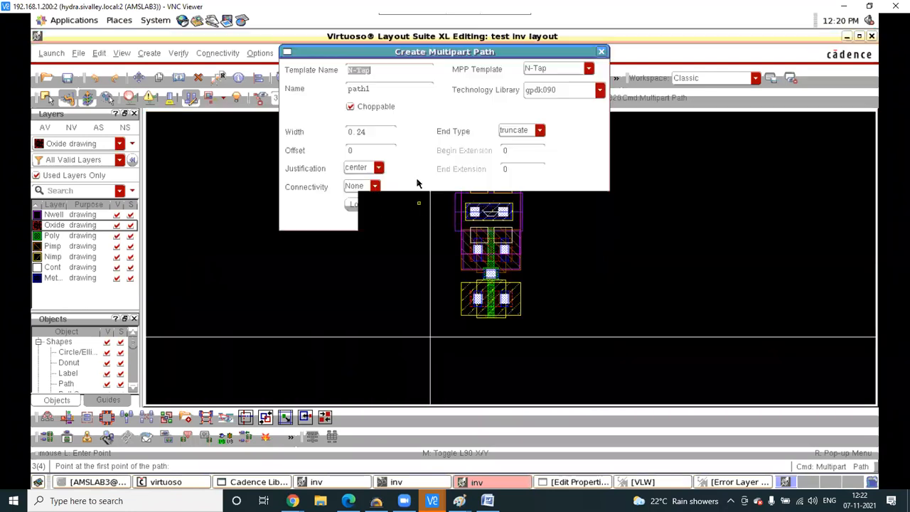
{"action": "left_click", "coordinate": [588, 69]}
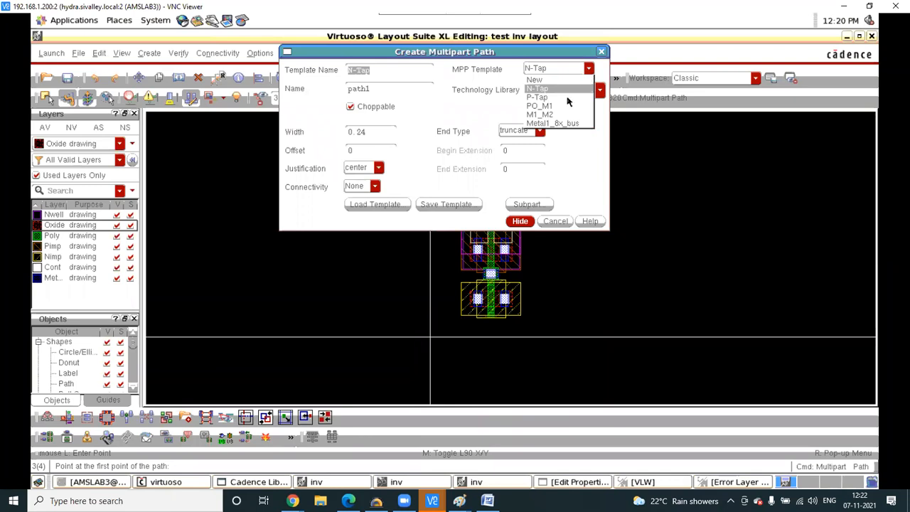
{"action": "left_click", "coordinate": [541, 89]}
{"action": "left_click", "coordinate": [519, 221]}
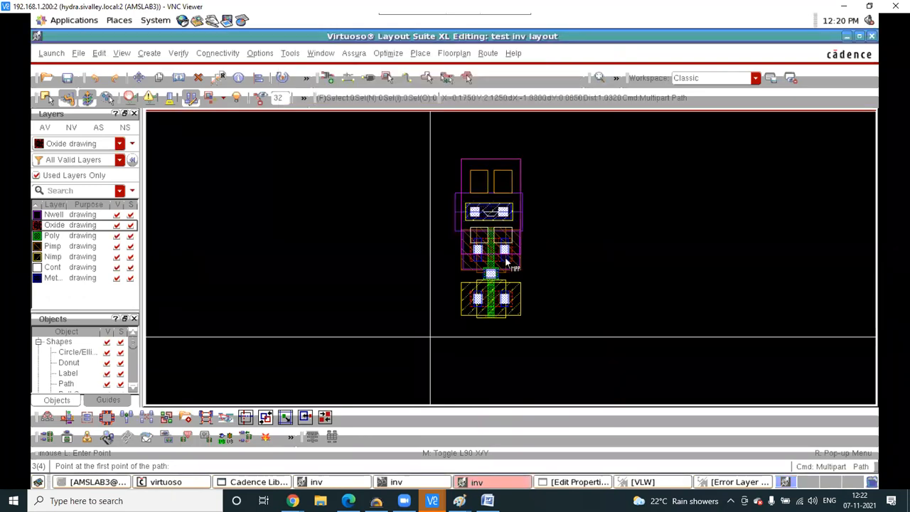
- Draw the three-contact P-Tap strip beneath the NMOS transistor and select it
{"action": "left_click", "coordinate": [462, 325]}
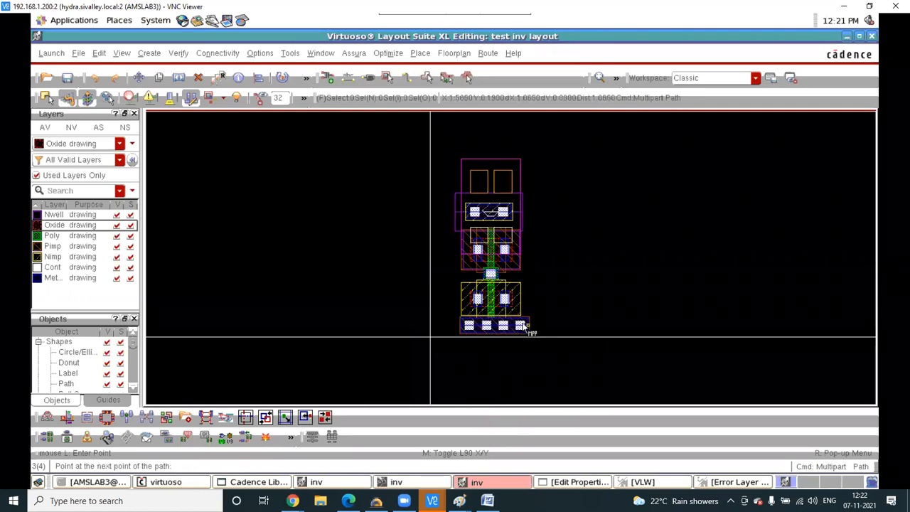
{"action": "scroll", "coordinate": [525, 326], "scroll_direction": "up", "scroll_amount": 1, "text": "ctrl"}
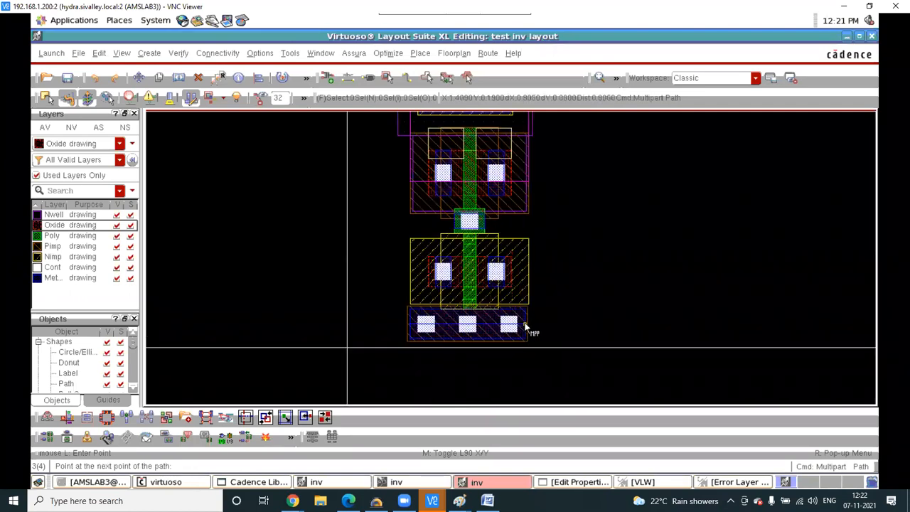
{"action": "double_click", "coordinate": [525, 324]}
{"action": "key", "text": "Escape"}
{"action": "left_click", "coordinate": [467, 317]}
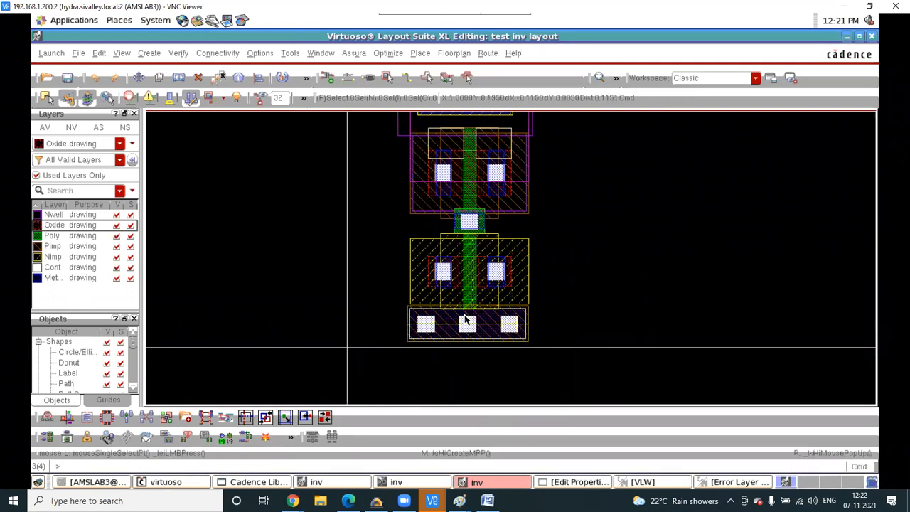
- Save the layout, rerun Assura DRC over old results, and review errors like POLY.E.1
{"action": "scroll", "coordinate": [465, 312], "scroll_direction": "up", "scroll_amount": 1, "text": "ctrl"}
{"action": "scroll", "coordinate": [463, 306], "scroll_direction": "up", "scroll_amount": 1, "text": "ctrl"}
{"action": "scroll", "coordinate": [466, 302], "scroll_direction": "up", "scroll_amount": 1, "text": "ctrl"}
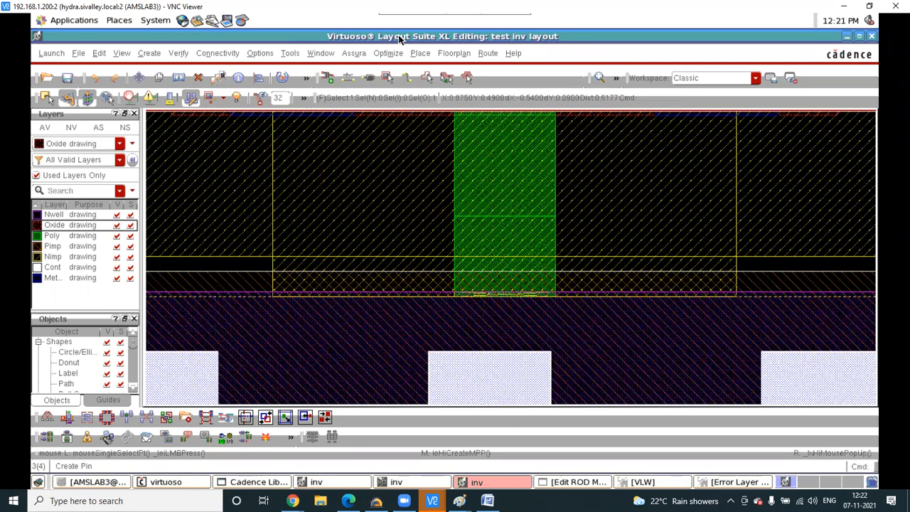
{"action": "left_click", "coordinate": [353, 54]}
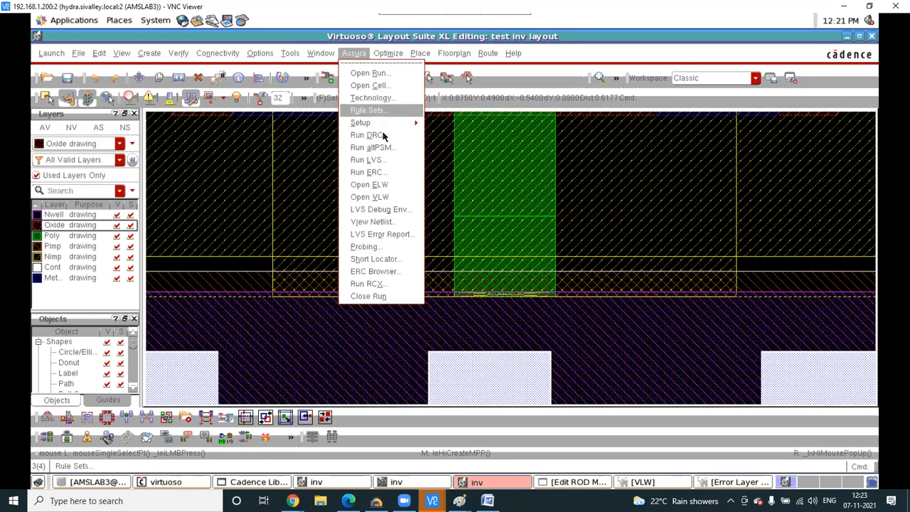
{"action": "left_click", "coordinate": [369, 134]}
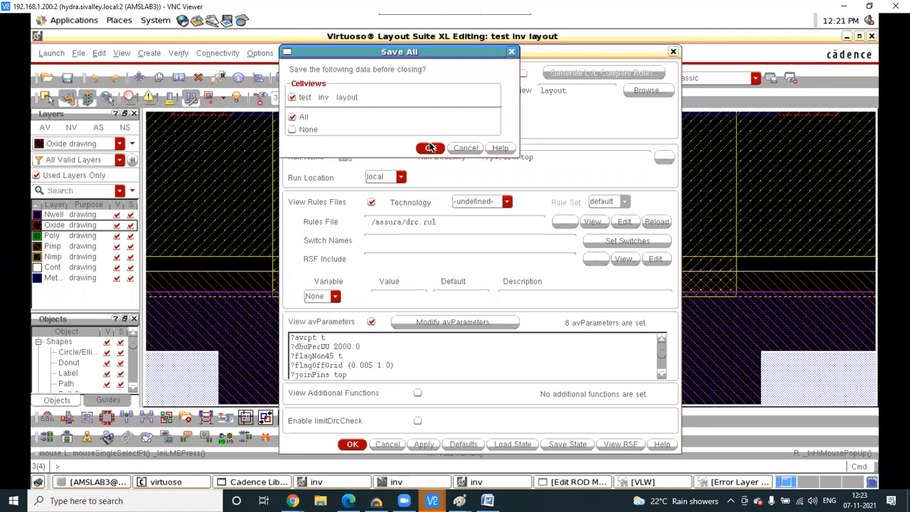
{"action": "left_click", "coordinate": [429, 148]}
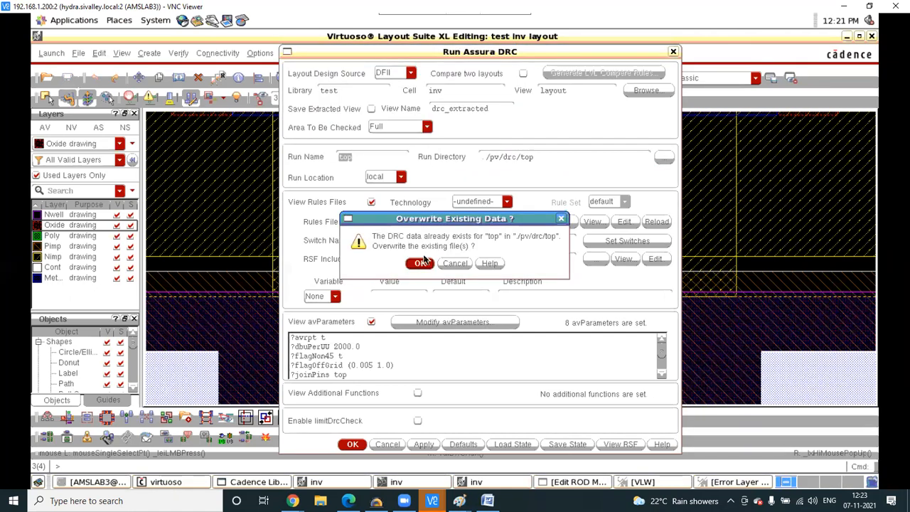
{"action": "left_click", "coordinate": [420, 263]}
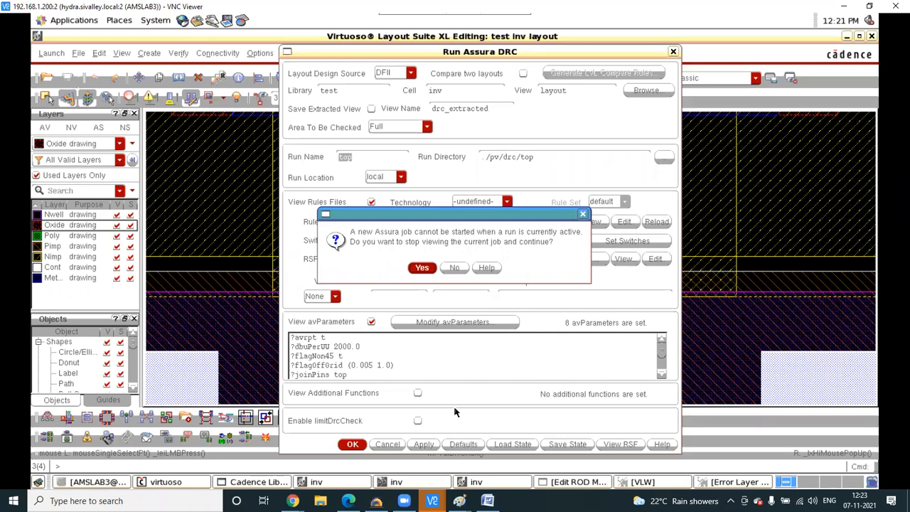
{"action": "left_click", "coordinate": [421, 268]}
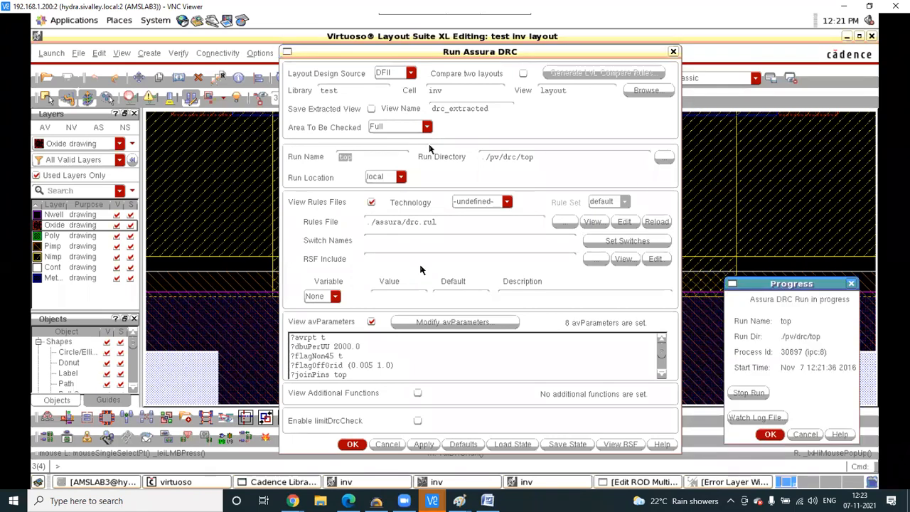
{"action": "left_click", "coordinate": [769, 434]}
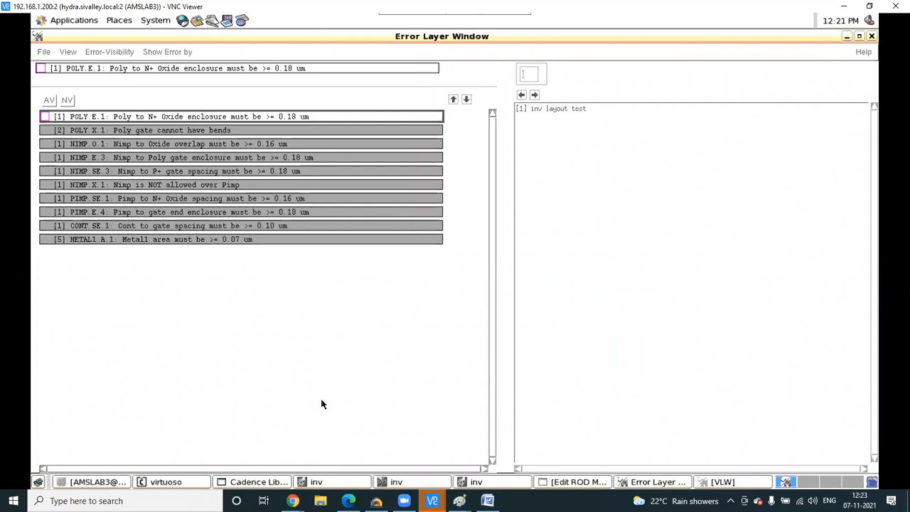
{"action": "left_click", "coordinate": [845, 36]}
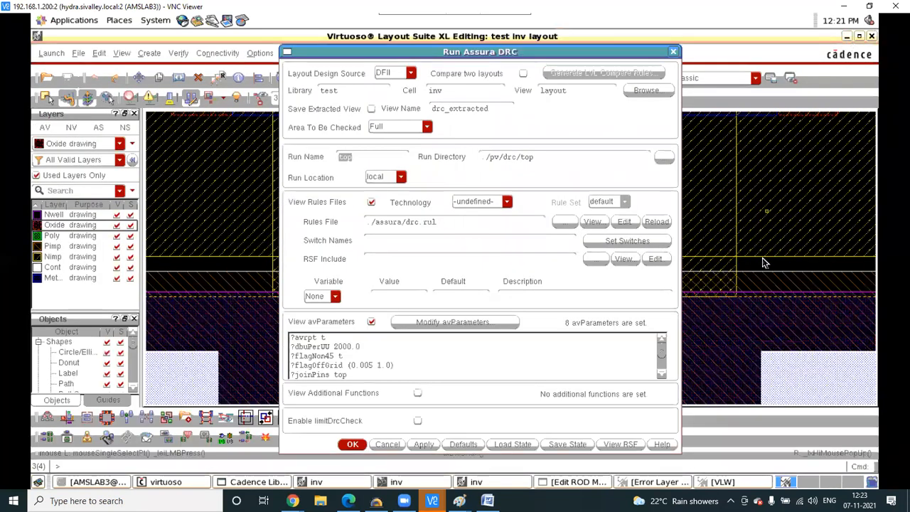
- Move the NMOS transistor slightly higher in the cell
{"action": "left_click", "coordinate": [763, 265]}
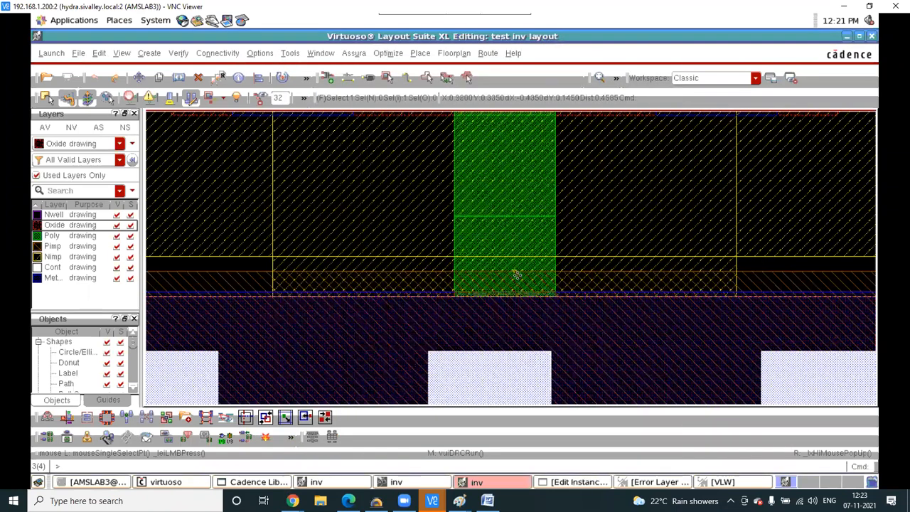
{"action": "scroll", "coordinate": [517, 274], "scroll_direction": "down", "scroll_amount": 3}
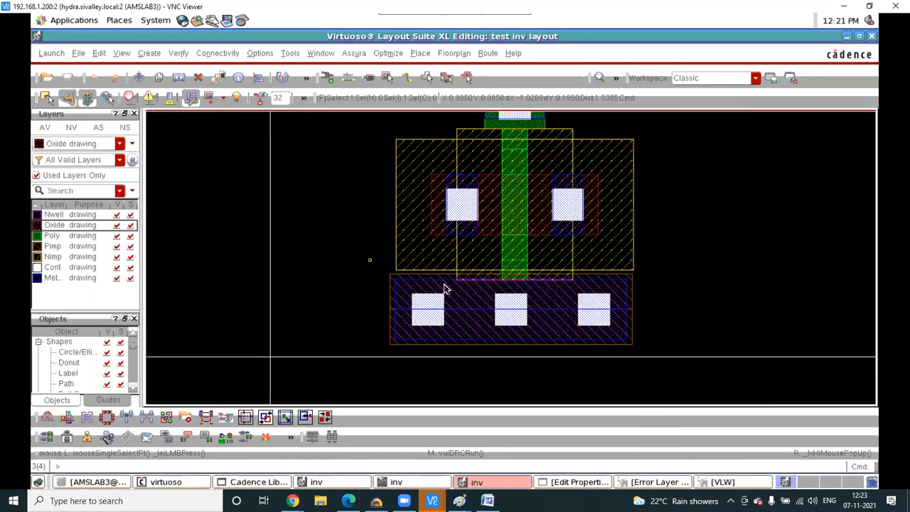
{"action": "left_click", "coordinate": [444, 288]}
{"action": "key", "text": "m"}
{"action": "left_click", "coordinate": [442, 298]}
{"action": "left_click", "coordinate": [477, 290]}
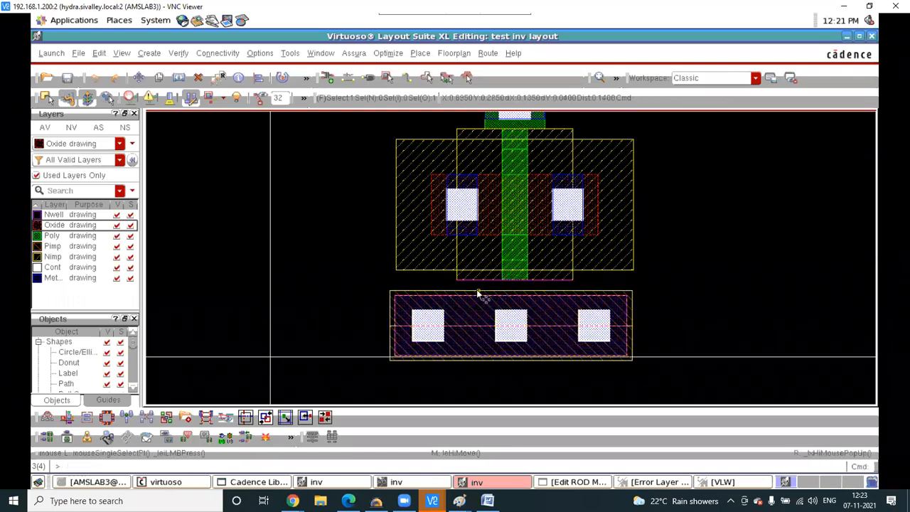
{"action": "scroll", "coordinate": [478, 290], "scroll_direction": "up", "scroll_amount": 1}
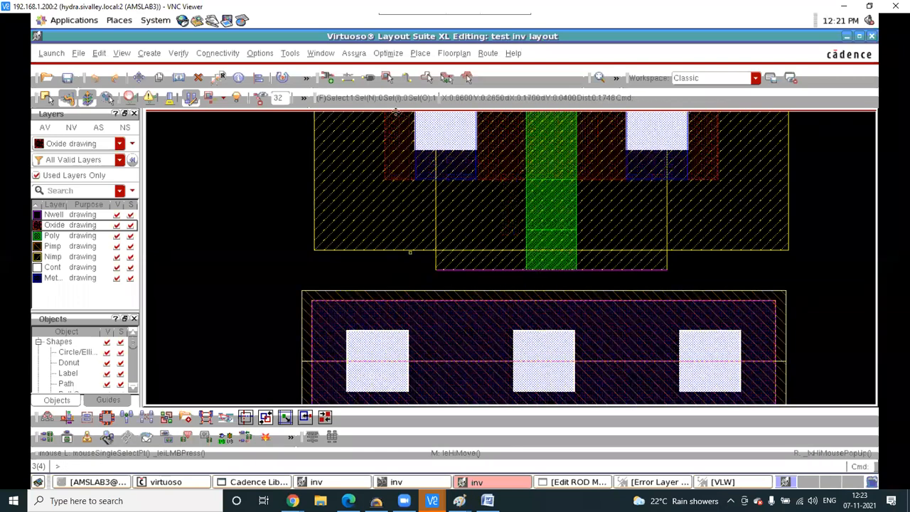
{"action": "key", "text": "p"}
- Save and rerun Assura DRC, reviewing the poly-to-oxide spacing and Metal1 area errors
{"action": "left_click", "coordinate": [351, 55]}
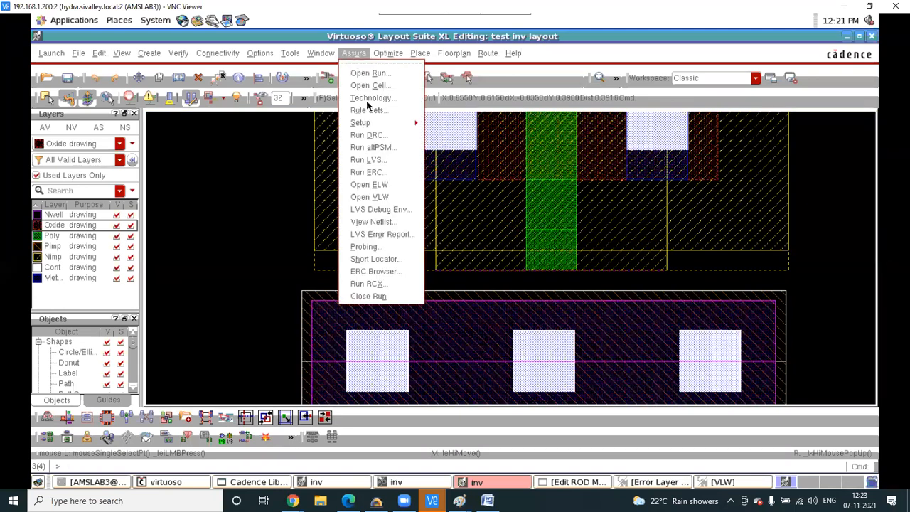
{"action": "left_click", "coordinate": [377, 135]}
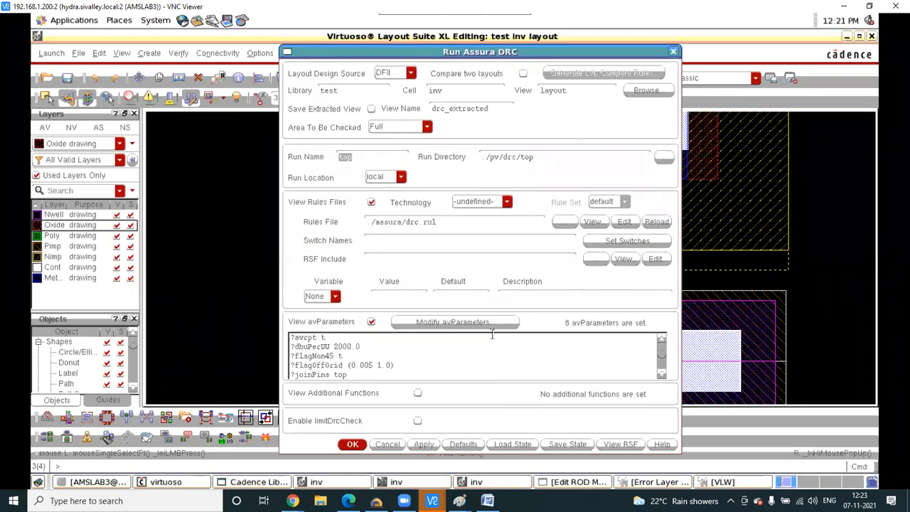
{"action": "left_click", "coordinate": [424, 444]}
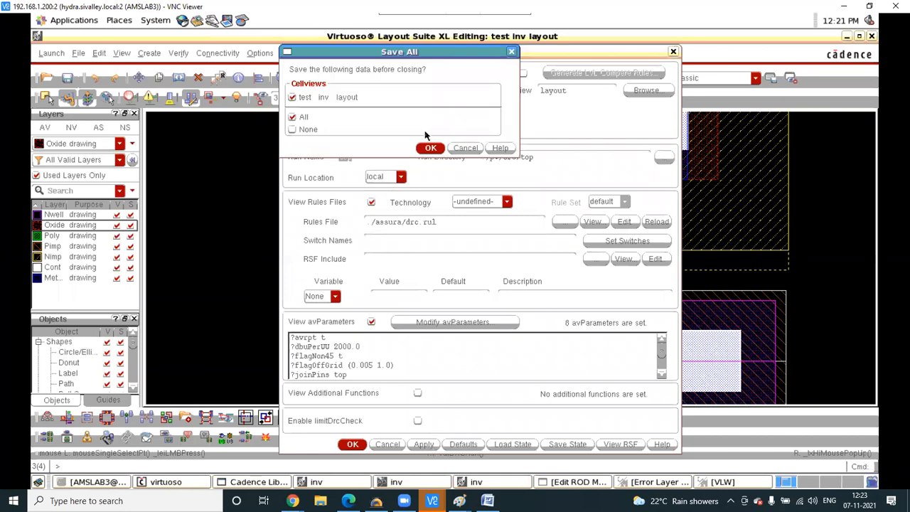
{"action": "left_click", "coordinate": [431, 148]}
{"action": "left_click", "coordinate": [420, 263]}
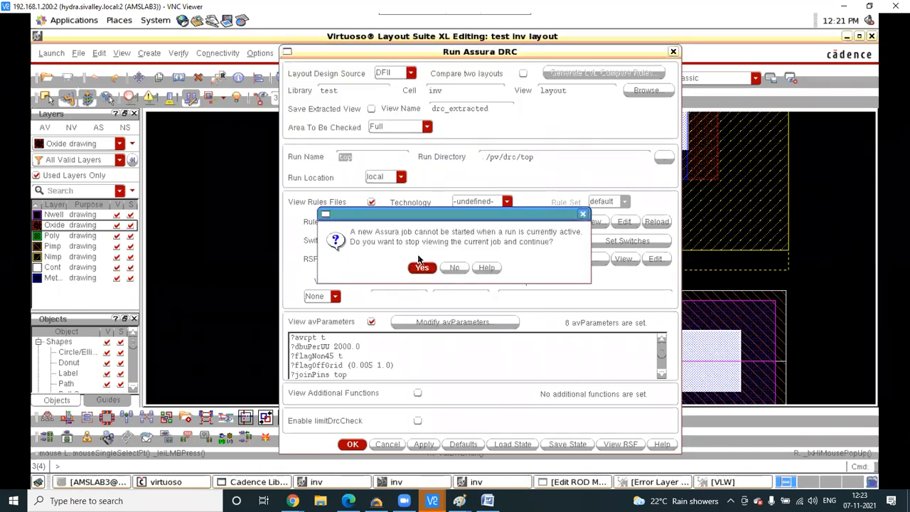
{"action": "left_click", "coordinate": [422, 268]}
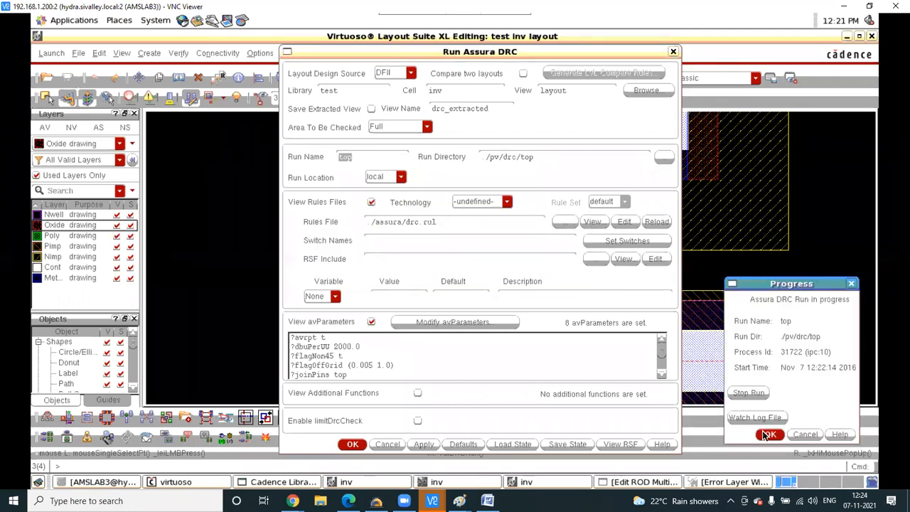
{"action": "left_click", "coordinate": [769, 434]}
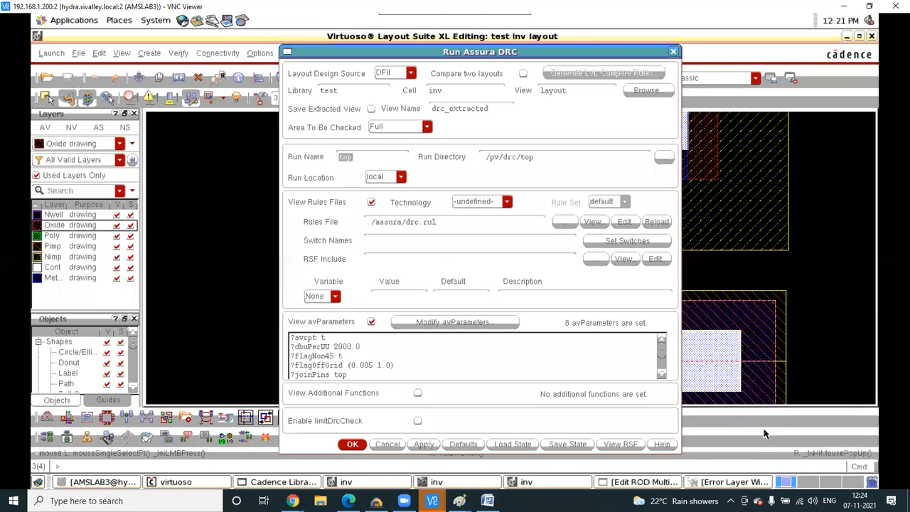
{"action": "left_click", "coordinate": [422, 283]}
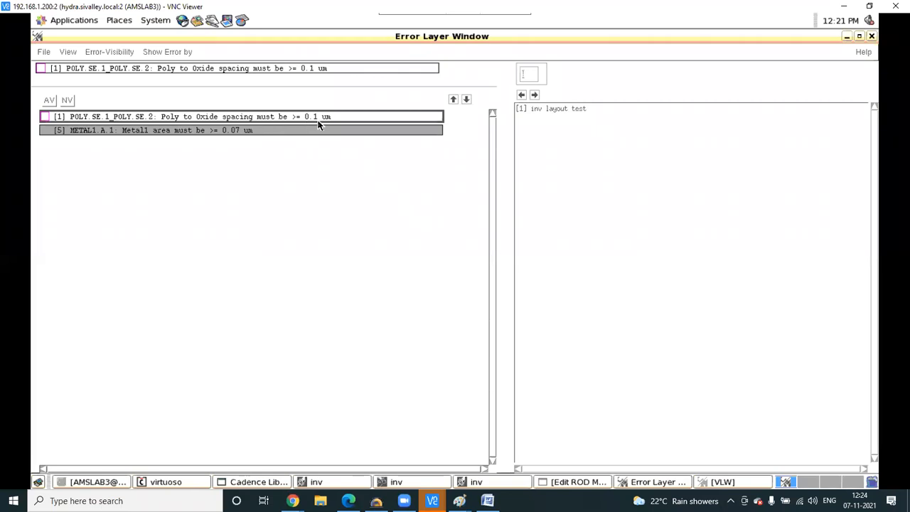
{"action": "left_click", "coordinate": [845, 36]}
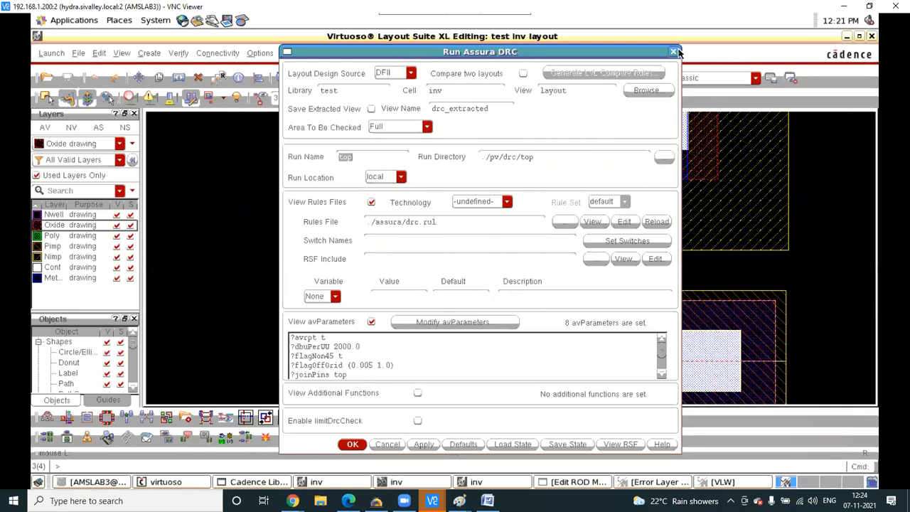
- Close the DRC form and show only the oxide and poly layers
{"action": "left_click", "coordinate": [673, 52]}
{"action": "scroll", "coordinate": [560, 213], "scroll_direction": "down", "scroll_amount": 2}
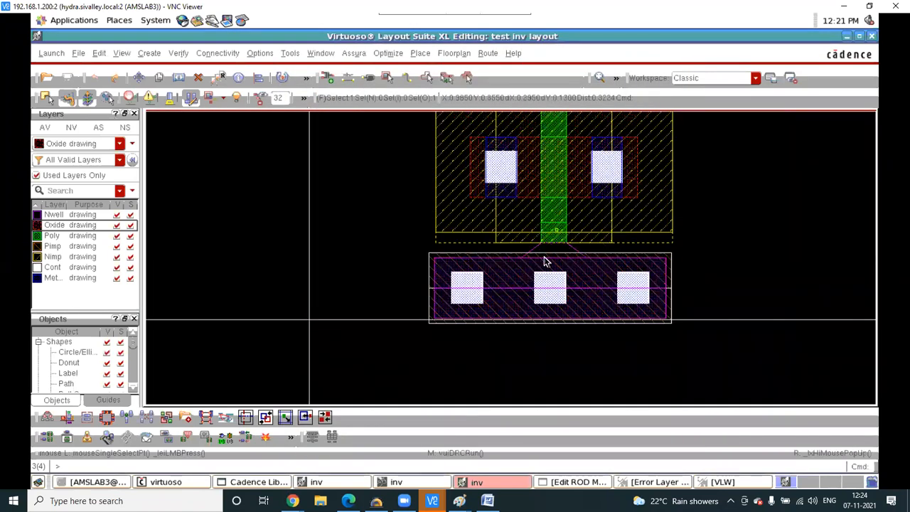
{"action": "scroll", "coordinate": [544, 258], "scroll_direction": "up", "scroll_amount": 5}
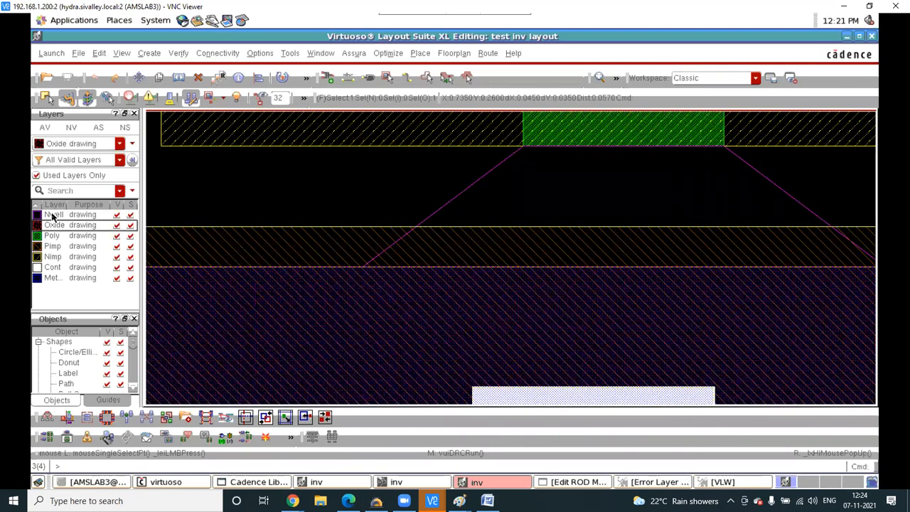
{"action": "left_click", "coordinate": [69, 126]}
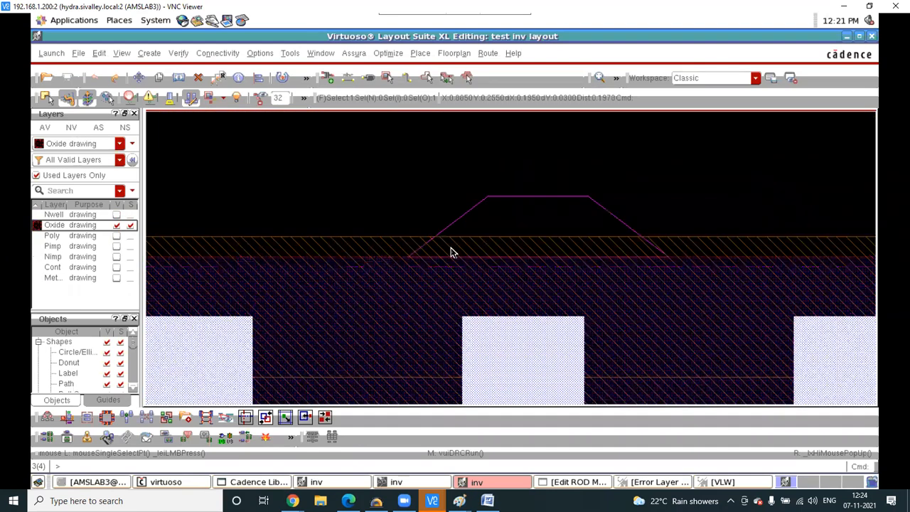
{"action": "scroll", "coordinate": [451, 248], "scroll_direction": "down", "scroll_amount": 1}
{"action": "left_click", "coordinate": [398, 204]}
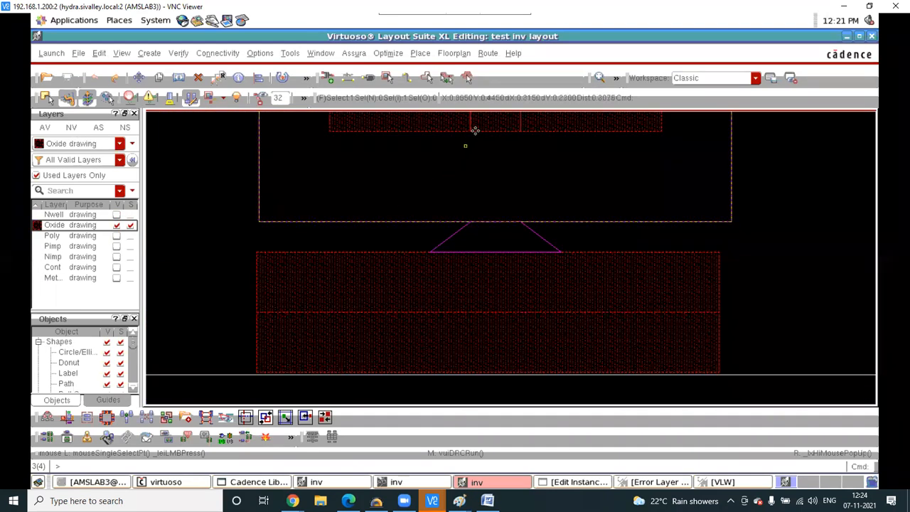
{"action": "left_click", "coordinate": [50, 237]}
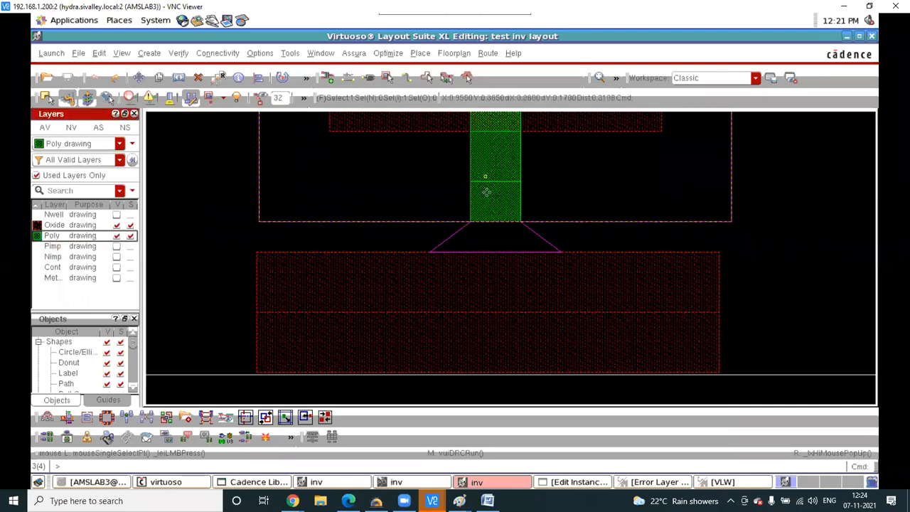
{"action": "left_click", "coordinate": [451, 277]}
{"action": "scroll", "coordinate": [491, 227], "scroll_direction": "up", "scroll_amount": 2}
- Anchor a ruler at the poly gate edge, then bring up the Word notes
{"action": "key", "text": "k"}
{"action": "left_click", "coordinate": [518, 223]}
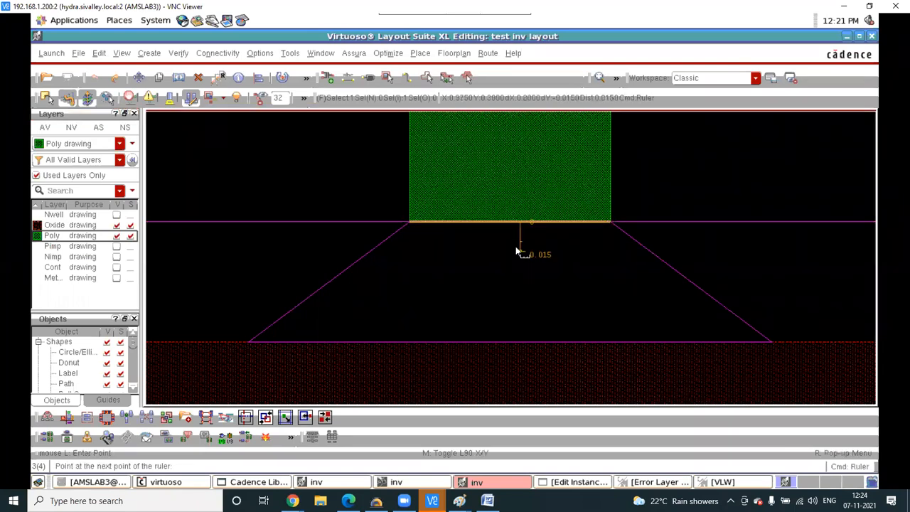
{"action": "left_click", "coordinate": [487, 500]}
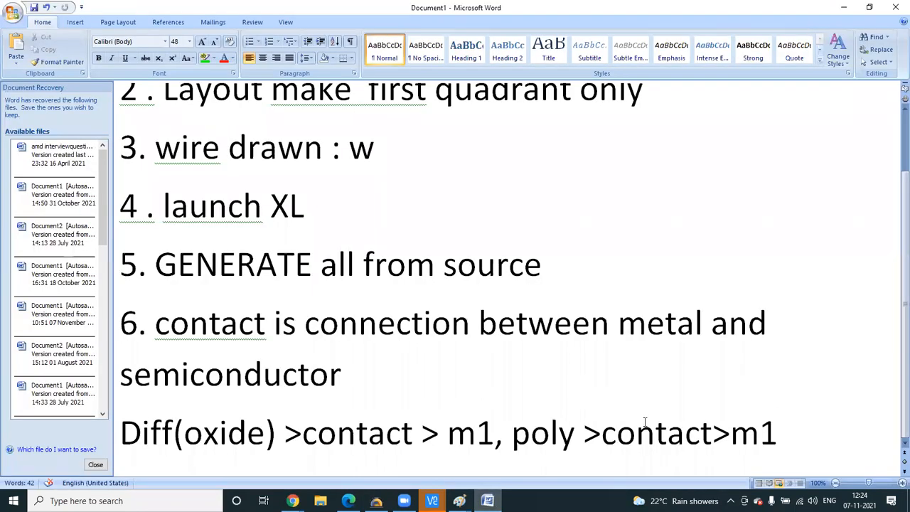
- Add the note line 7. align use “a”
{"action": "key", "text": "Return"}
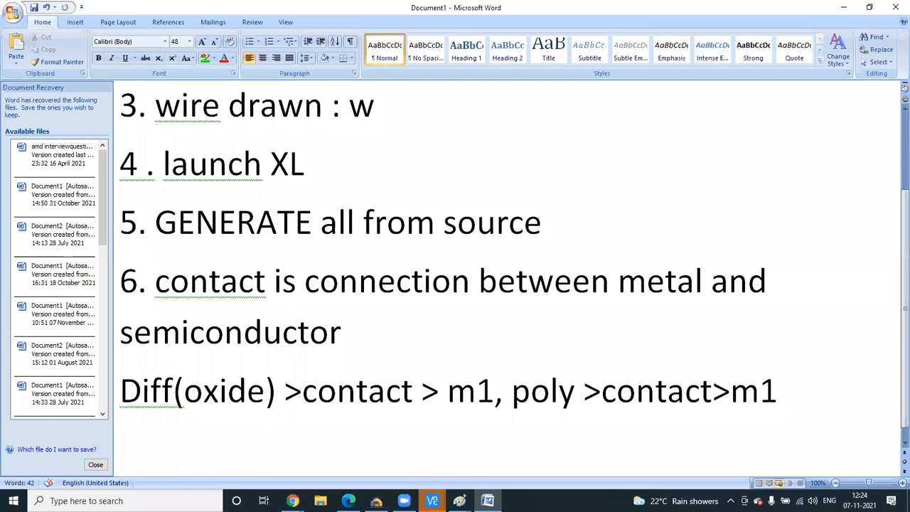
{"action": "type", "text": "7. alig"}
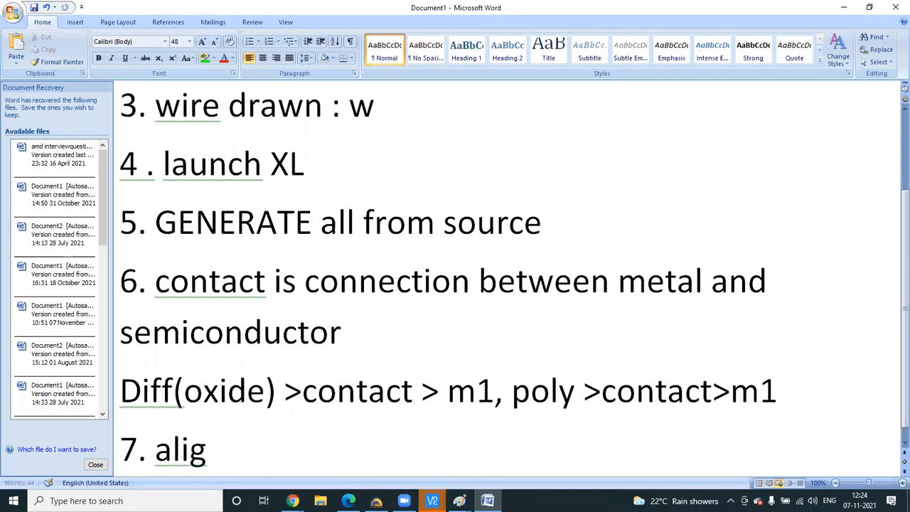
{"action": "type", "text": "n u"}
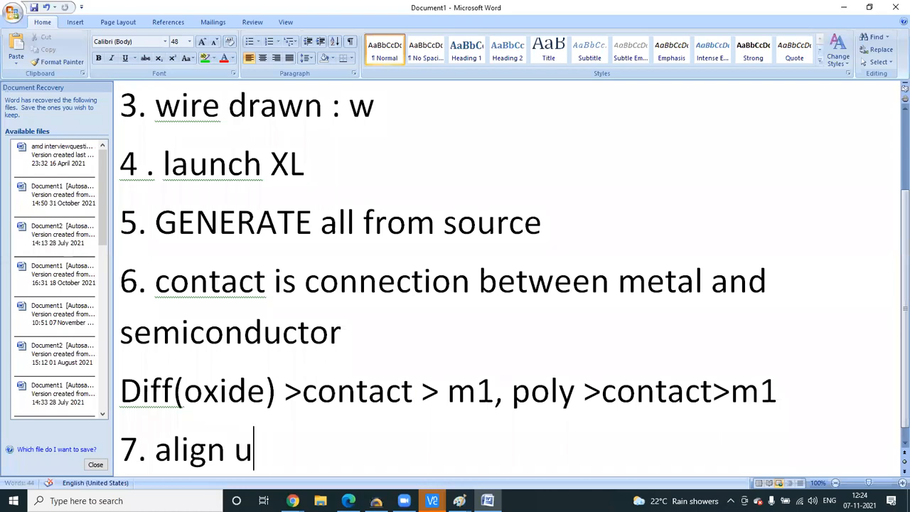
{"action": "type", "text": "se a"}
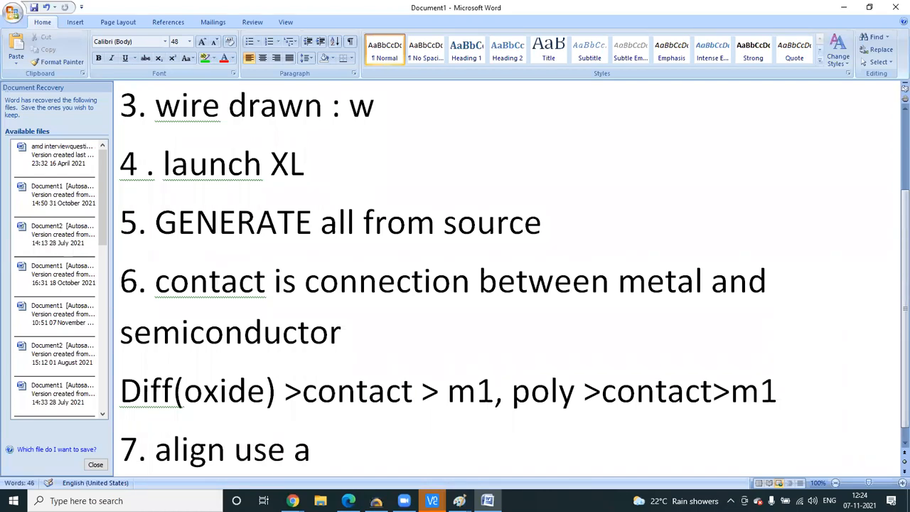
{"action": "type", "text": "””"}
{"action": "type", "text": "a"}
{"action": "key", "text": "Left"}
{"action": "key", "text": "Left"}
{"action": "key", "text": "BackSpace"}
{"action": "key", "text": "Right"}
{"action": "key", "text": "Right"}
{"action": "key", "text": "Right"}
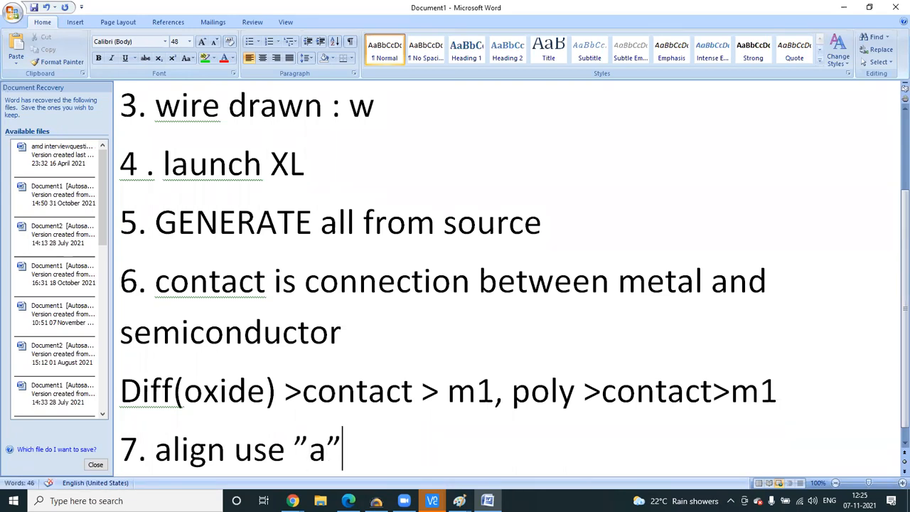
- Add the note lines 8.ruler “k” and 9 .undo “u”
{"action": "key", "text": "Return"}
{"action": "type", "text": "8.ruler k"}
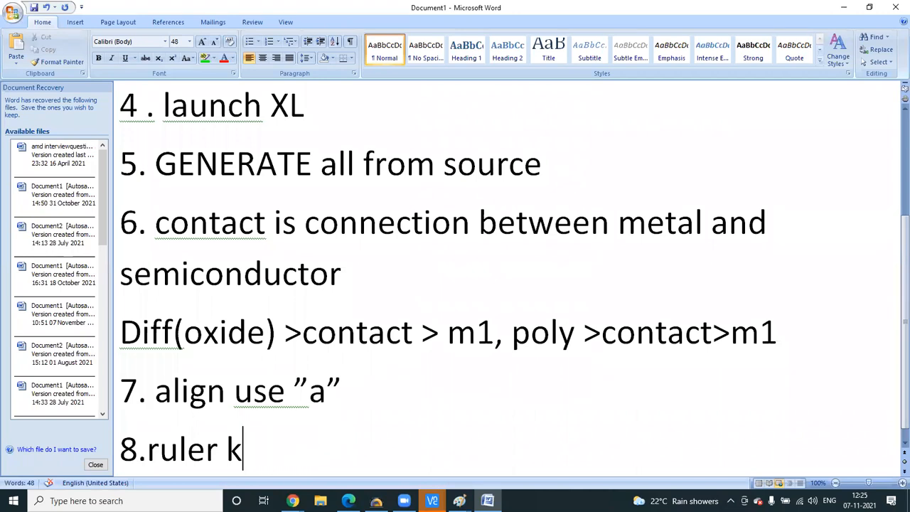
{"action": "key", "text": "Left"}
{"action": "type", "text": "\""}
{"action": "key", "text": "Right"}
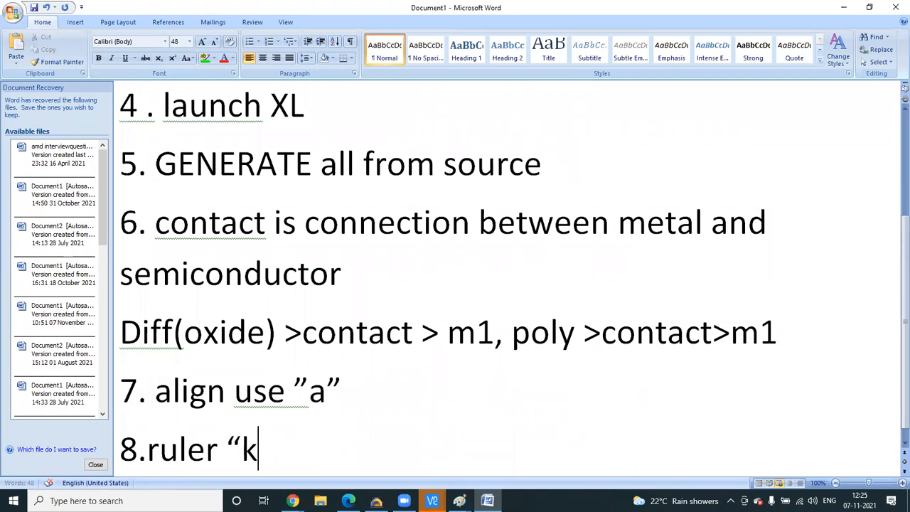
{"action": "type", "text": "\""}
{"action": "key", "text": "Return"}
{"action": "type", "text": "9"}
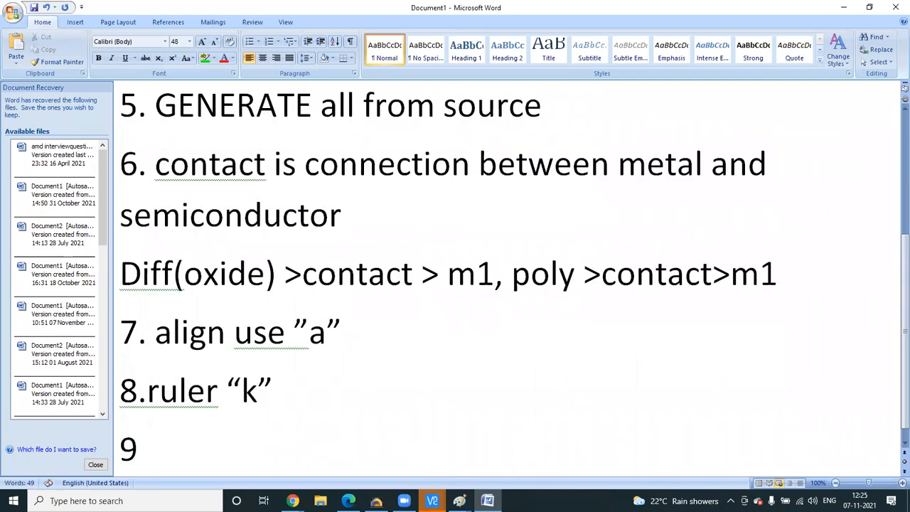
{"action": "type", "text": " .undo"}
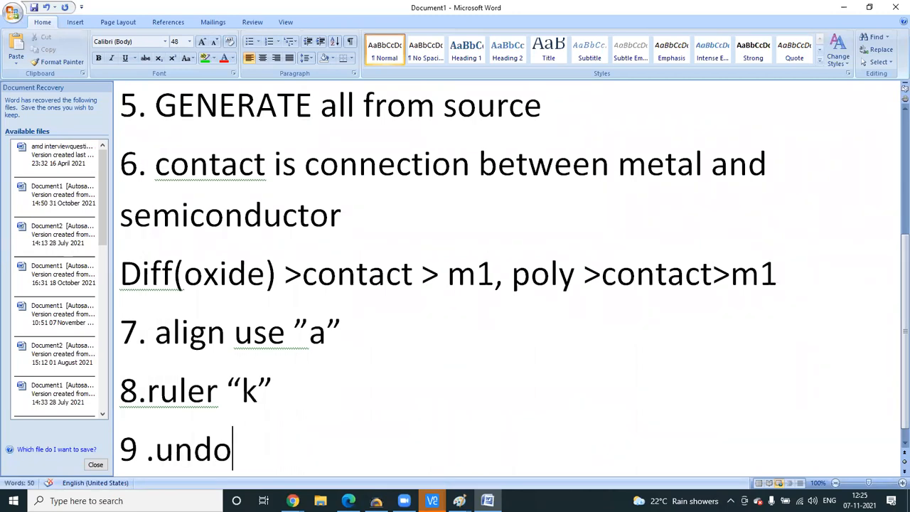
{"action": "type", "text": " u"}
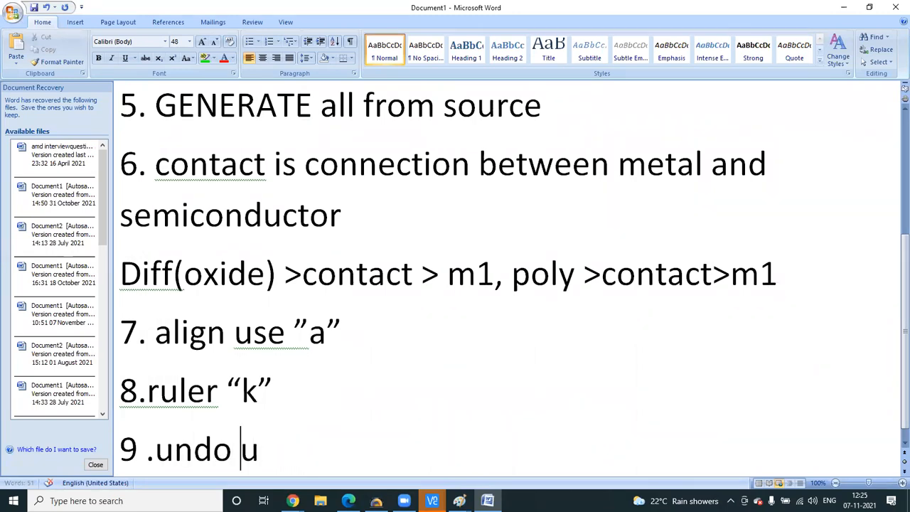
{"action": "type", "text": "\""}
{"action": "key", "text": "Right"}
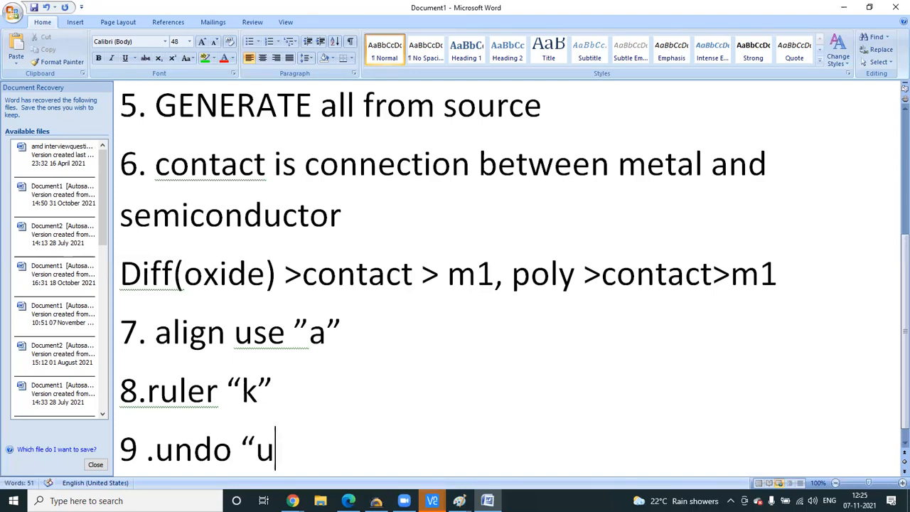
{"action": "type", "text": "\""}
{"action": "key", "text": "Return"}
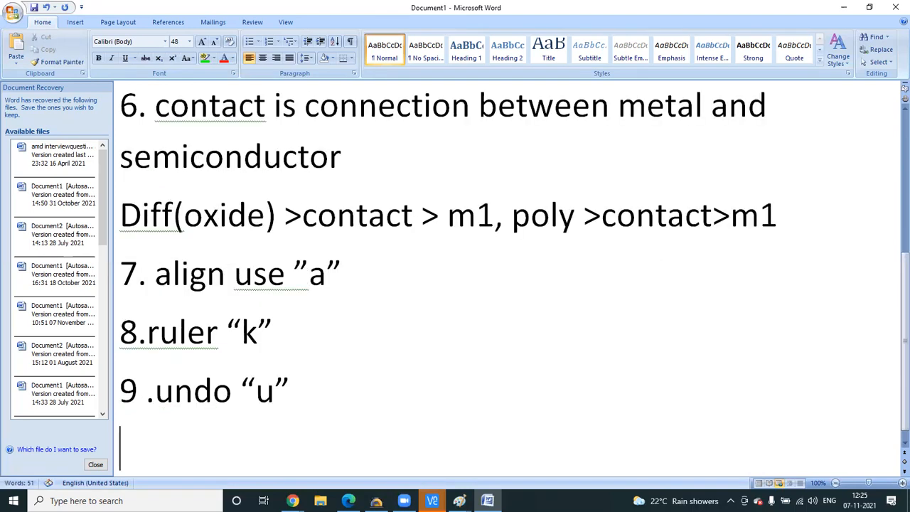
{"action": "left_click", "coordinate": [424, 501]}
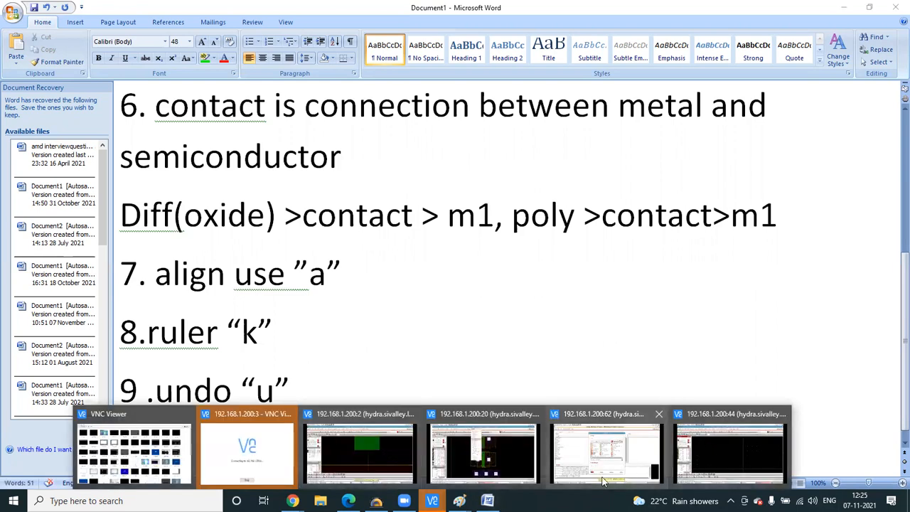
- Finish the ruler along the poly edge, reading 0.045
{"action": "left_click", "coordinate": [372, 449]}
{"action": "scroll", "coordinate": [442, 264], "scroll_direction": "down", "scroll_amount": 1}
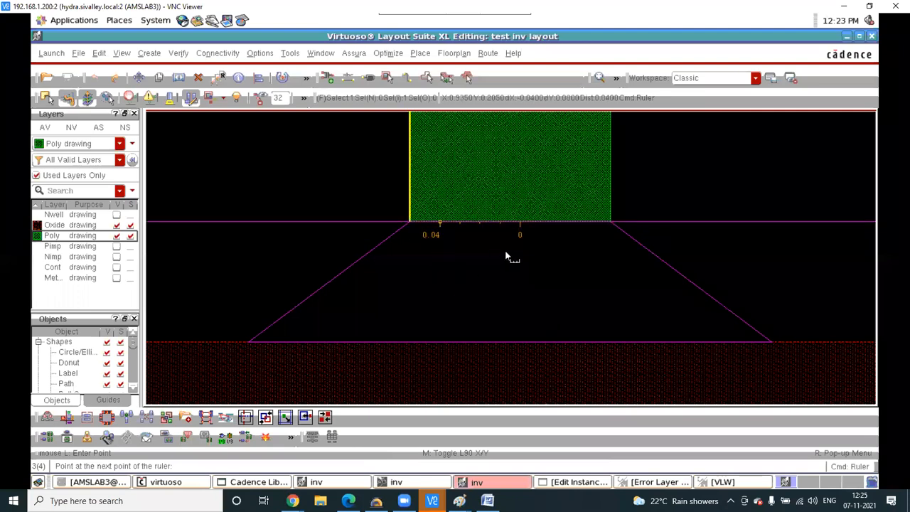
{"action": "left_click", "coordinate": [504, 274]}
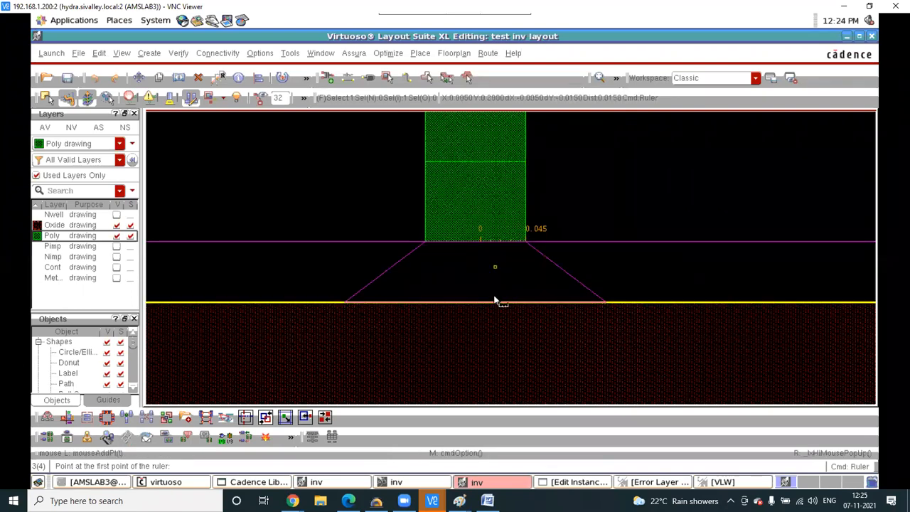
{"action": "scroll", "coordinate": [498, 319], "scroll_direction": "down", "scroll_amount": 2, "text": "ctrl"}
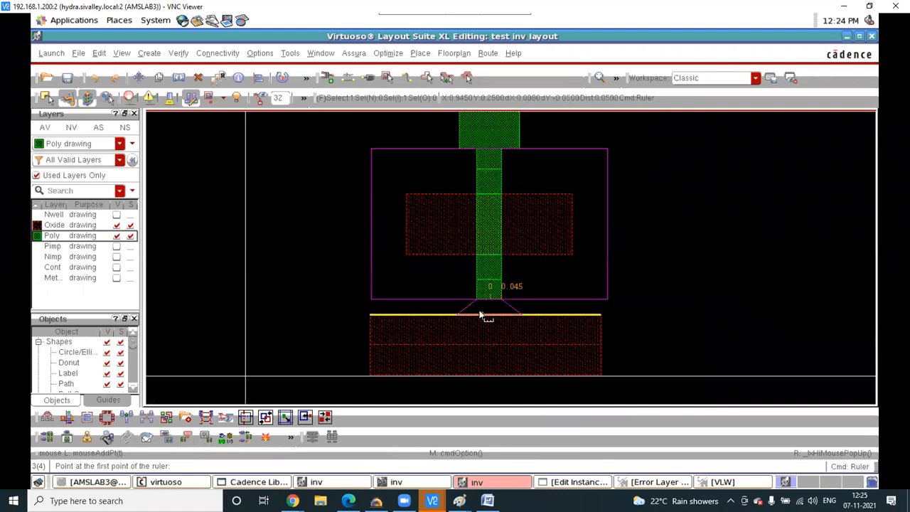
{"action": "key", "text": "Escape"}
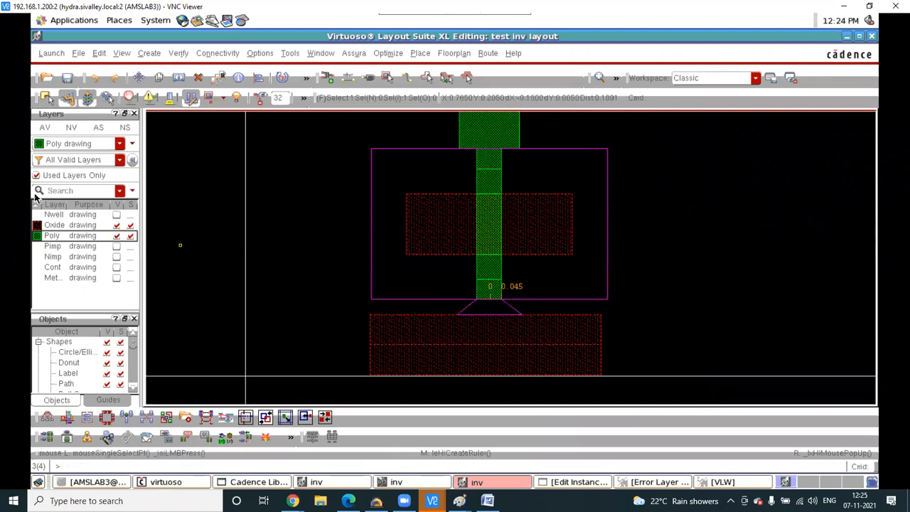
- Show all layers and measure 0.12 from the poly end down to the tap contact
{"action": "left_click", "coordinate": [44, 128]}
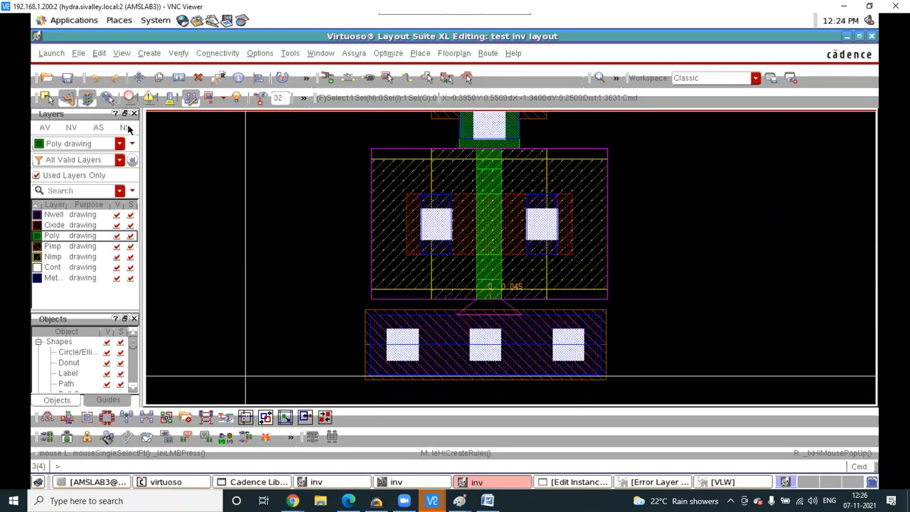
{"action": "left_click", "coordinate": [491, 311]}
{"action": "key", "text": "ctrl+z"}
{"action": "key", "text": "k"}
{"action": "left_click", "coordinate": [506, 304]}
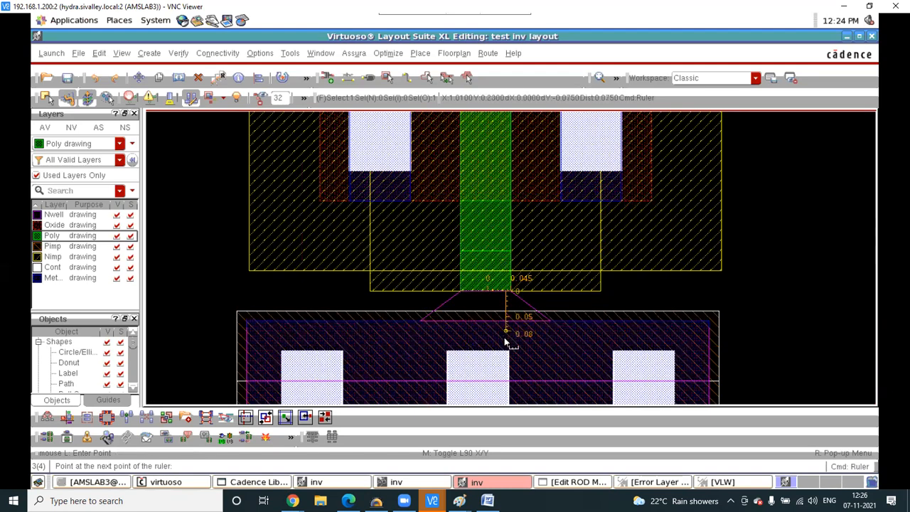
{"action": "scroll", "coordinate": [505, 341], "scroll_direction": "up", "scroll_amount": 1, "text": "ctrl"}
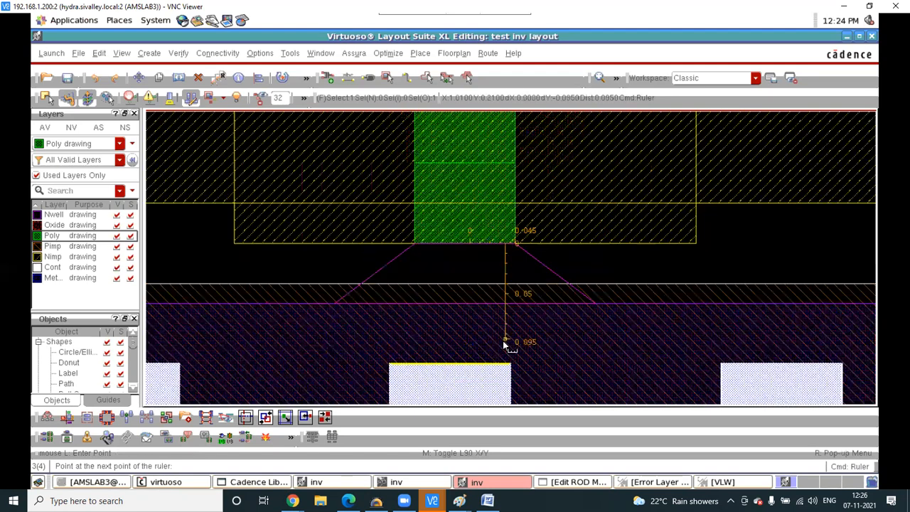
{"action": "left_click", "coordinate": [505, 347]}
- Move the shape under the poly gate down to the 0.1 ruler mark, then zoom to check the spacing
{"action": "key", "text": "Escape"}
{"action": "key", "text": "m"}
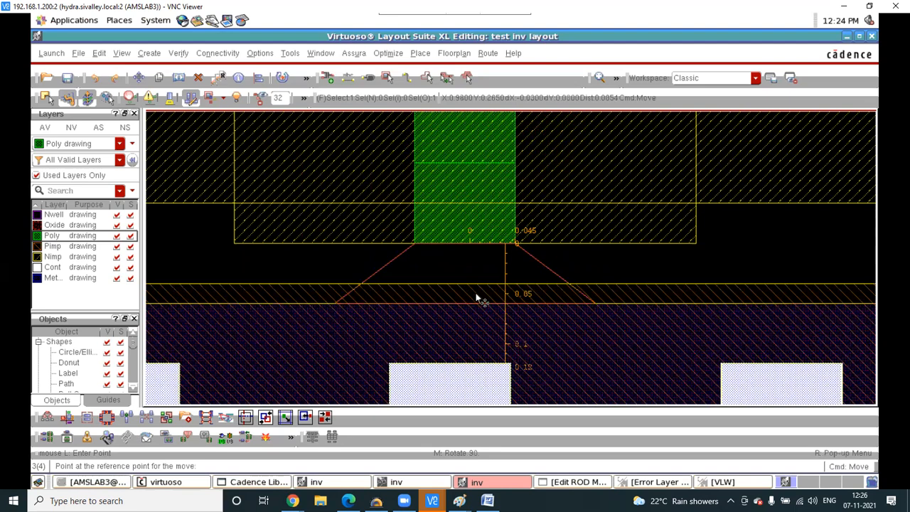
{"action": "left_click", "coordinate": [475, 309]}
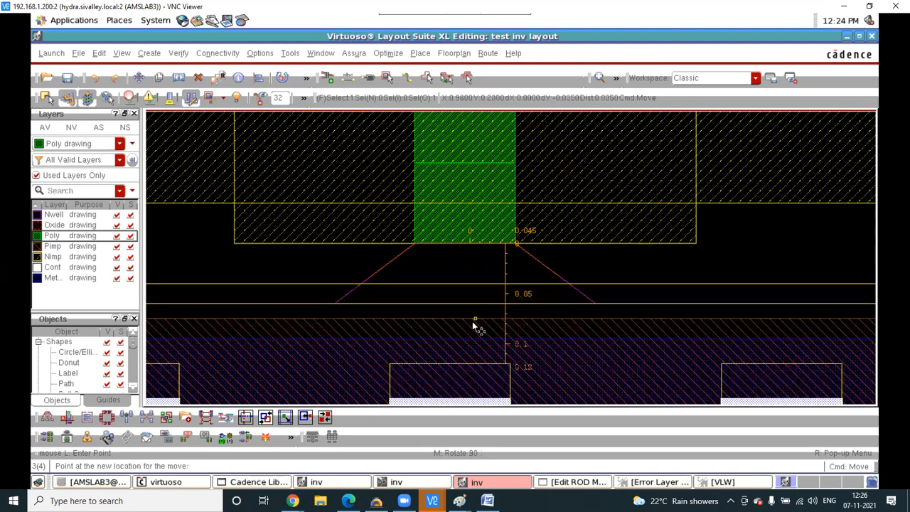
{"action": "left_click", "coordinate": [416, 276]}
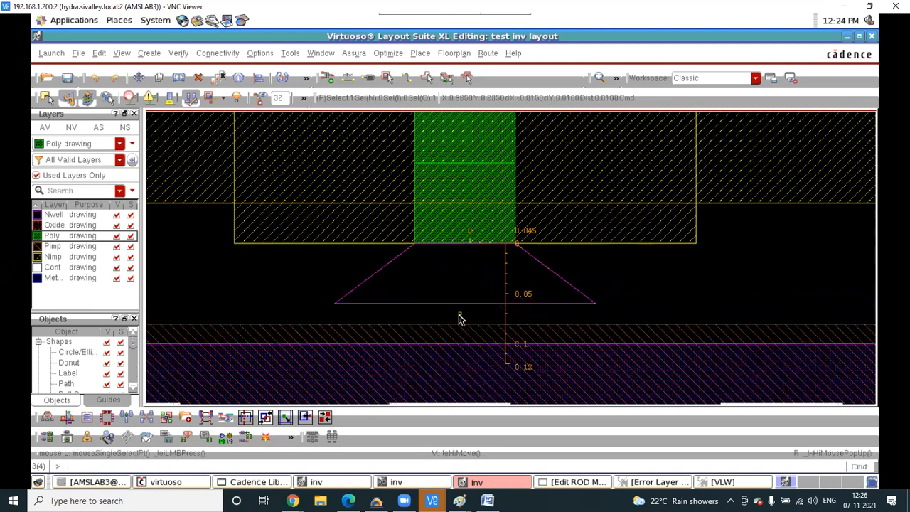
{"action": "scroll", "coordinate": [459, 319], "scroll_direction": "down", "scroll_amount": 4, "text": "ctrl"}
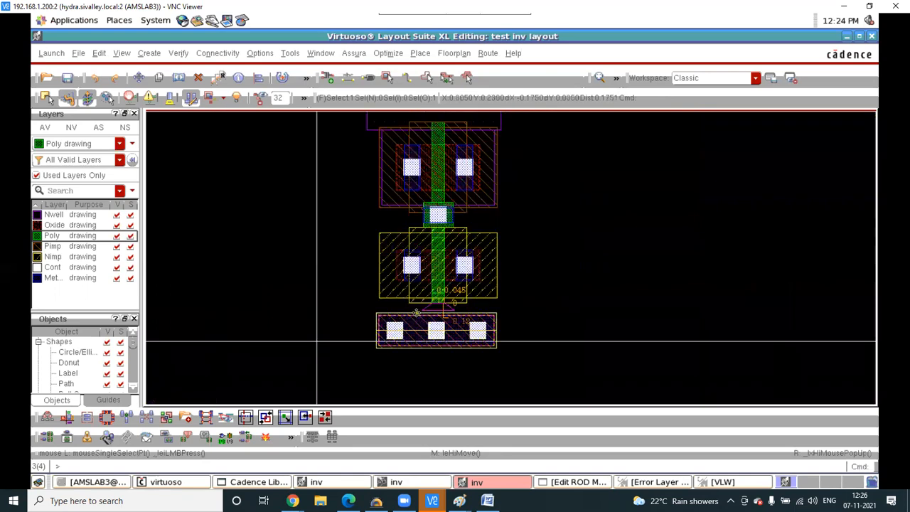
{"action": "scroll", "coordinate": [317, 341], "scroll_direction": "down", "scroll_amount": 2, "text": "ctrl"}
{"action": "scroll", "coordinate": [466, 217], "scroll_direction": "up", "scroll_amount": 2, "text": "ctrl"}
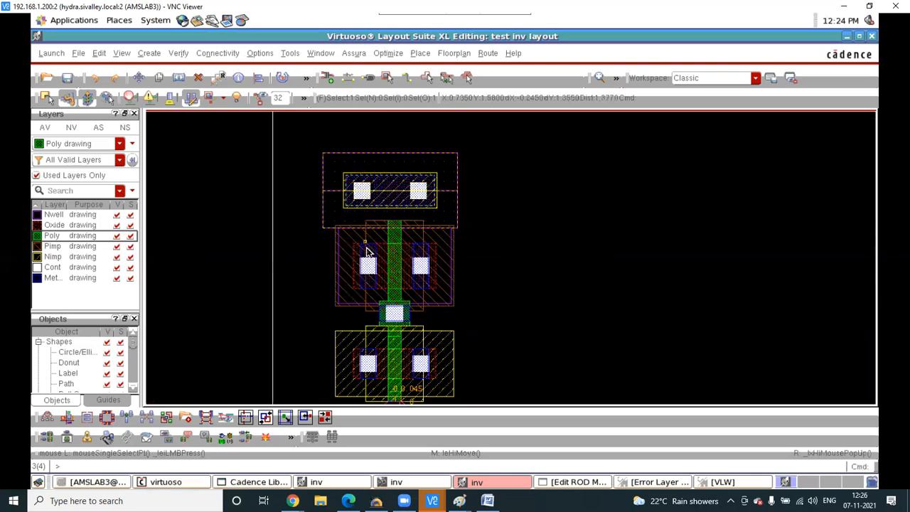
{"action": "scroll", "coordinate": [367, 251], "scroll_direction": "up", "scroll_amount": 1, "text": "ctrl"}
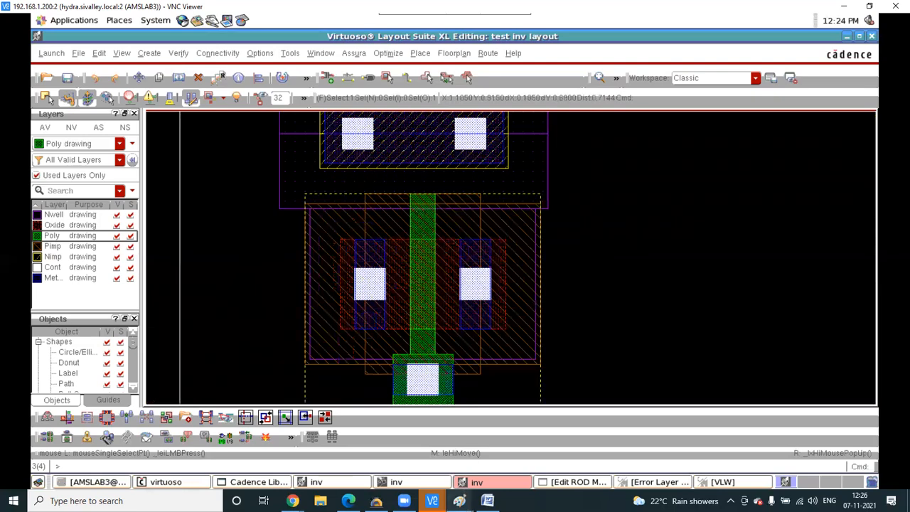
- Bring up a blank area of the Paint canvas and pick a sketching brush
{"action": "mouse_move", "coordinate": [459, 500]}
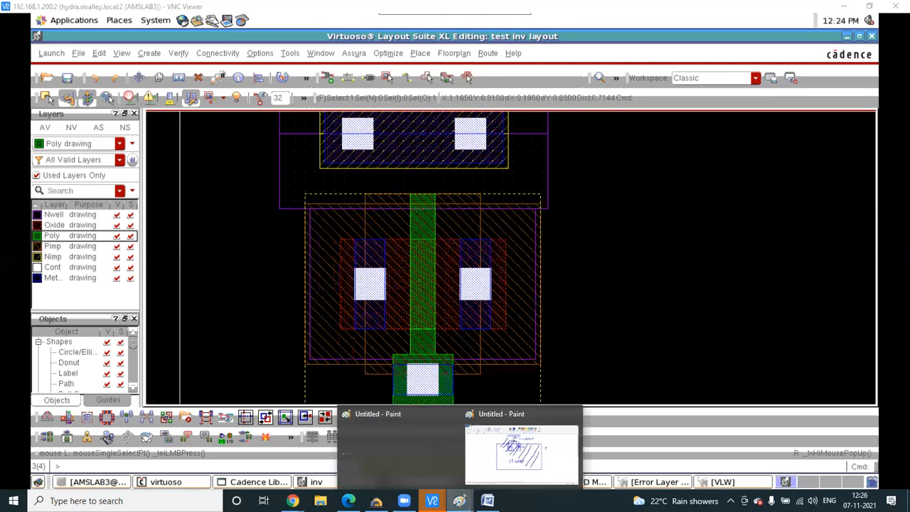
{"action": "left_click", "coordinate": [499, 454]}
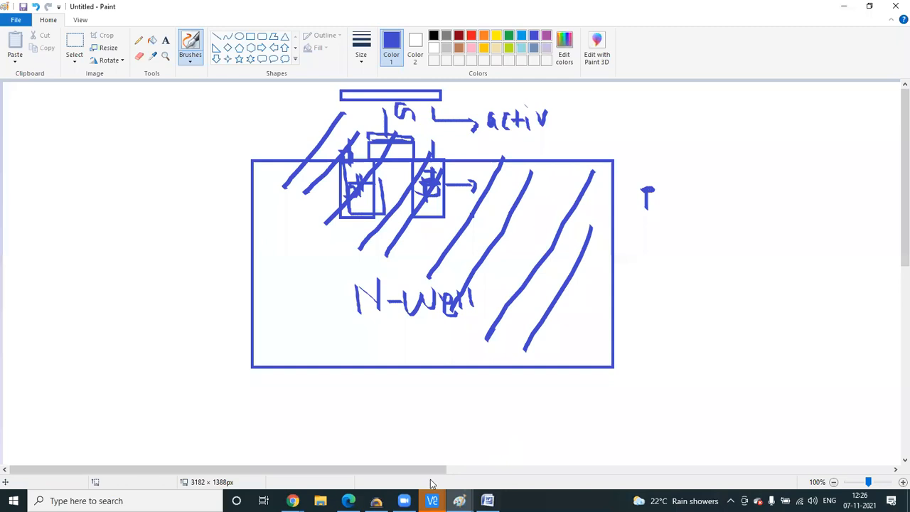
{"action": "left_click", "coordinate": [510, 469]}
{"action": "left_click", "coordinate": [199, 55]}
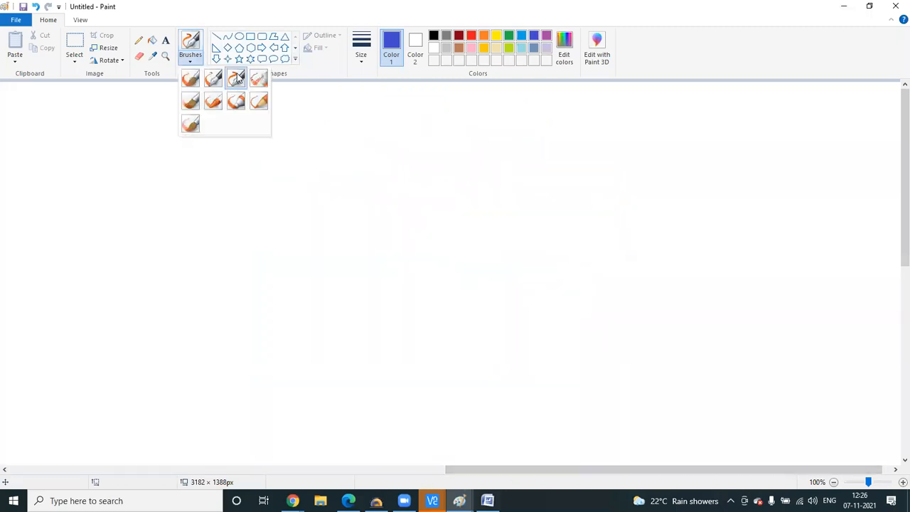
{"action": "left_click", "coordinate": [441, 162]}
- Sketch the PMOS and NMOS transistors with their drain lines, gate lines and inversion bubble
{"action": "mouse_move", "coordinate": [442, 162]}
{"action": "left_mouse_down"}
{"action": "mouse_move", "coordinate": [444, 206]}
{"action": "mouse_move", "coordinate": [408, 208]}
{"action": "left_mouse_up"}
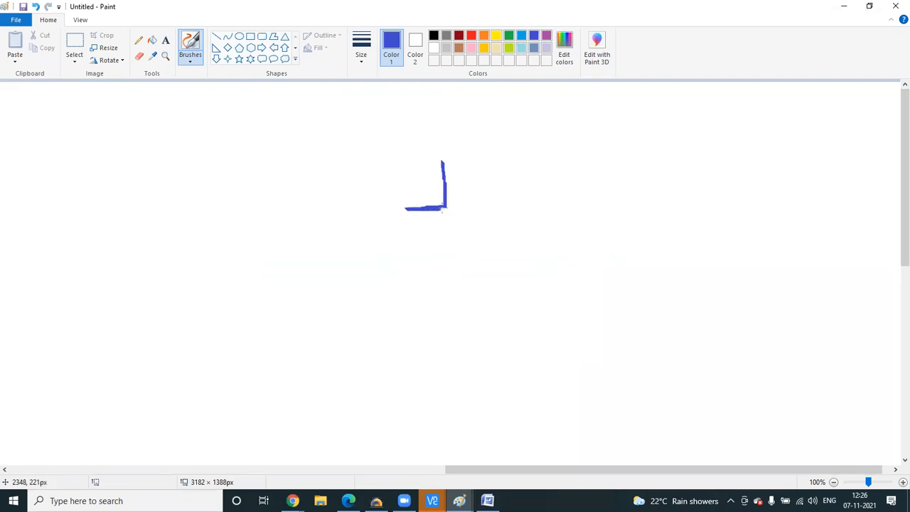
{"action": "mouse_move", "coordinate": [408, 209]}
{"action": "left_mouse_down"}
{"action": "mouse_move", "coordinate": [412, 249]}
{"action": "mouse_move", "coordinate": [446, 252]}
{"action": "mouse_move", "coordinate": [449, 287]}
{"action": "mouse_move", "coordinate": [419, 298]}
{"action": "left_mouse_up"}
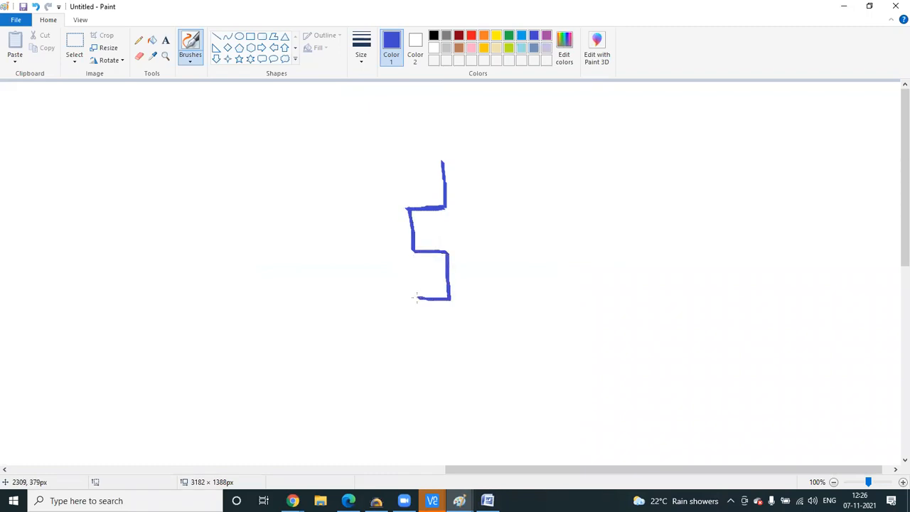
{"action": "left_click_drag", "start_coordinate": [461, 338], "coordinate": [463, 376]}
{"action": "left_click_drag", "start_coordinate": [394, 206], "coordinate": [399, 256]}
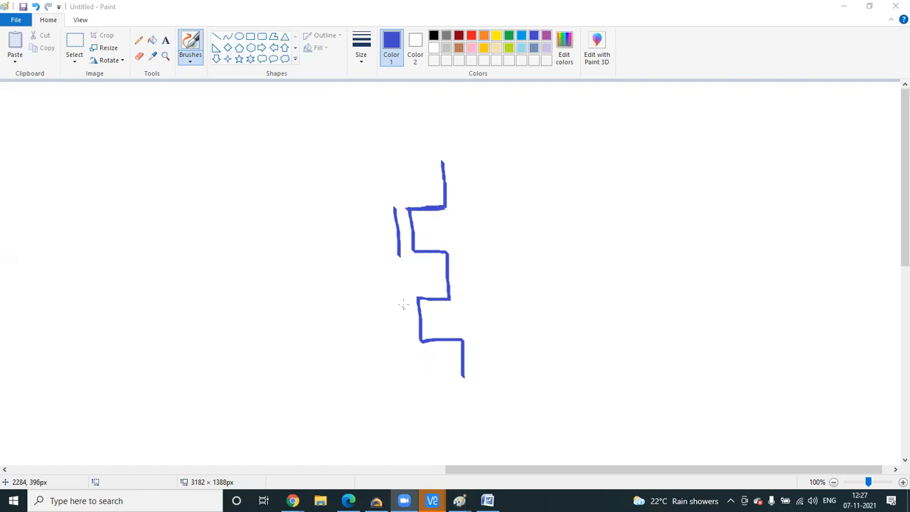
{"action": "left_click_drag", "start_coordinate": [403, 295], "coordinate": [410, 340]}
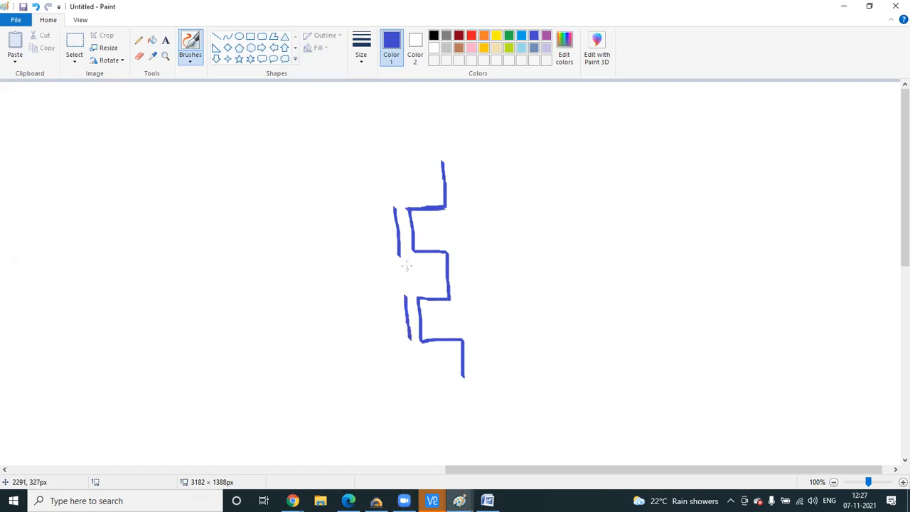
{"action": "mouse_move", "coordinate": [397, 226]}
{"action": "left_mouse_down"}
{"action": "mouse_move", "coordinate": [384, 235]}
{"action": "mouse_move", "coordinate": [391, 237]}
{"action": "mouse_move", "coordinate": [356, 237]}
{"action": "mouse_move", "coordinate": [357, 320]}
{"action": "mouse_move", "coordinate": [409, 319]}
{"action": "left_mouse_up"}
- Add the supply and ground rails plus the input and output leads
{"action": "left_click_drag", "start_coordinate": [378, 165], "coordinate": [469, 162]}
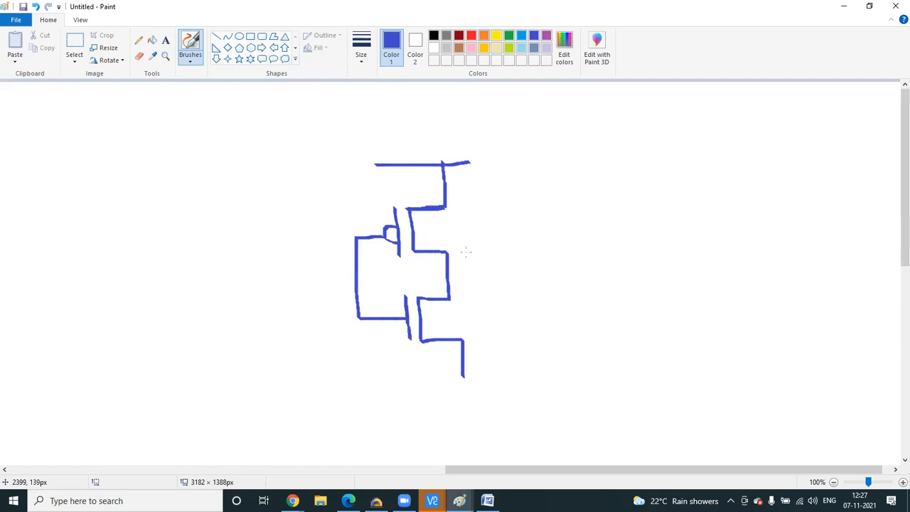
{"action": "left_click_drag", "start_coordinate": [424, 370], "coordinate": [520, 370]}
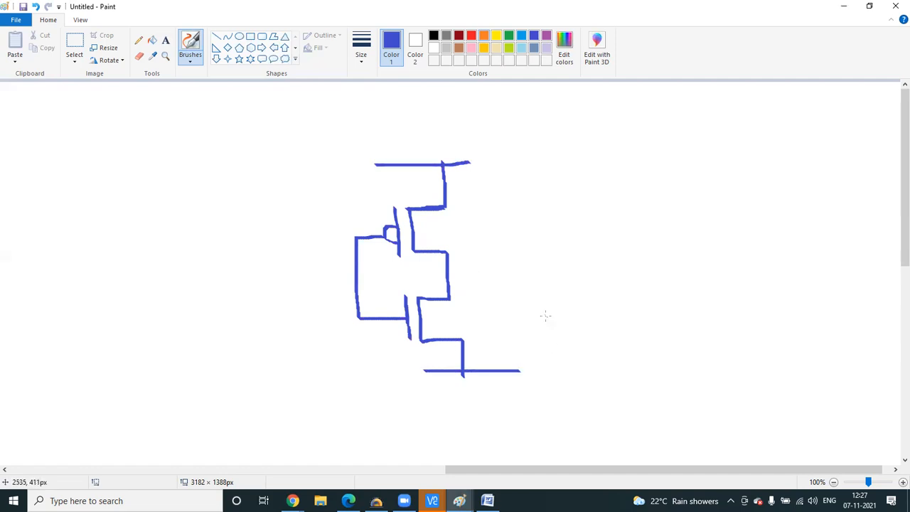
{"action": "left_click_drag", "start_coordinate": [321, 268], "coordinate": [355, 267]}
{"action": "left_click_drag", "start_coordinate": [447, 276], "coordinate": [512, 275]}
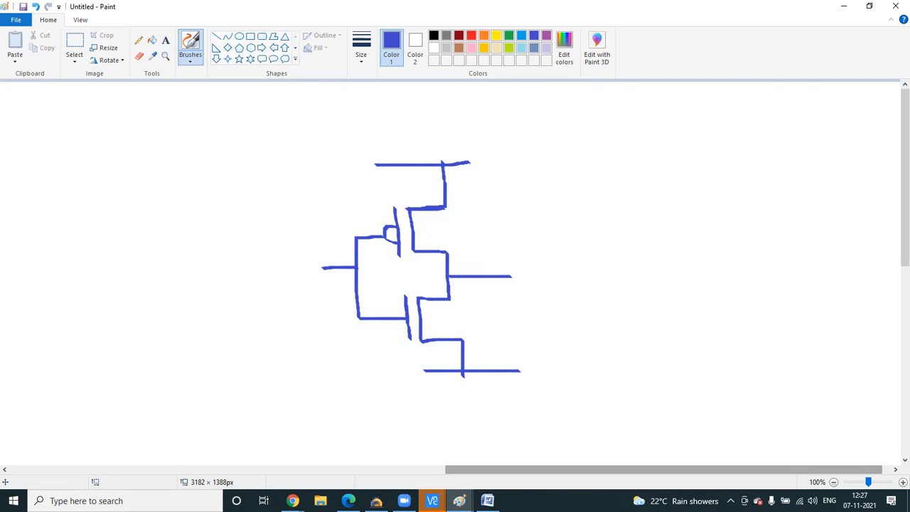
- In the Virtuoso session, open the DRC error list and inspect the POLY.SE.1 poly-to-oxide spacing error
{"action": "mouse_move", "coordinate": [431, 500]}
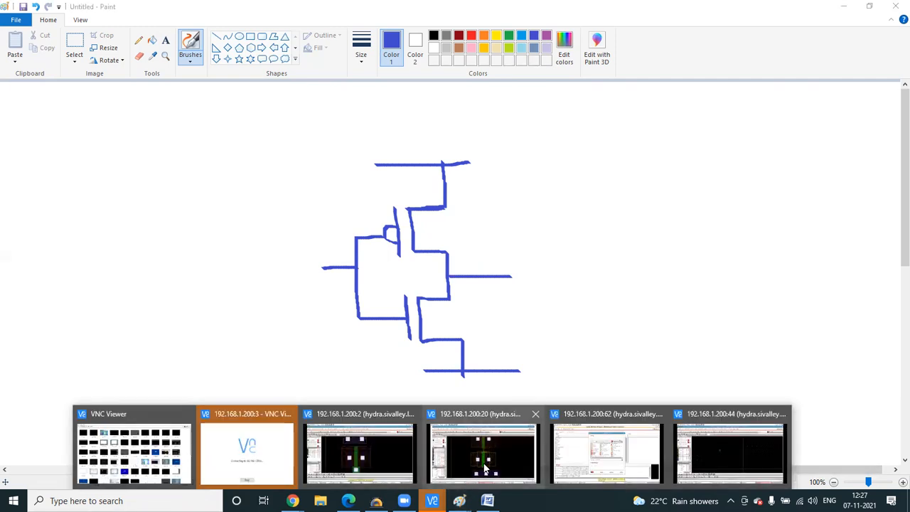
{"action": "left_click", "coordinate": [389, 449]}
{"action": "left_click", "coordinate": [668, 482]}
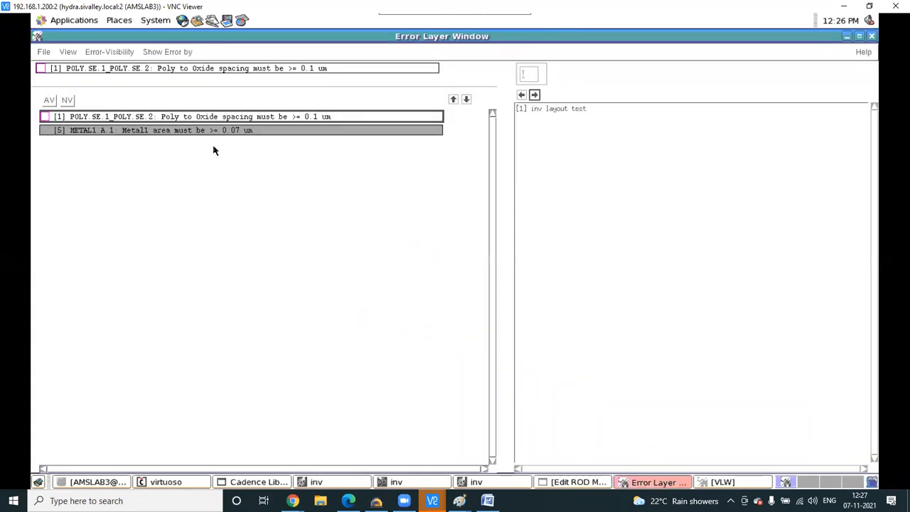
{"action": "left_click", "coordinate": [133, 113]}
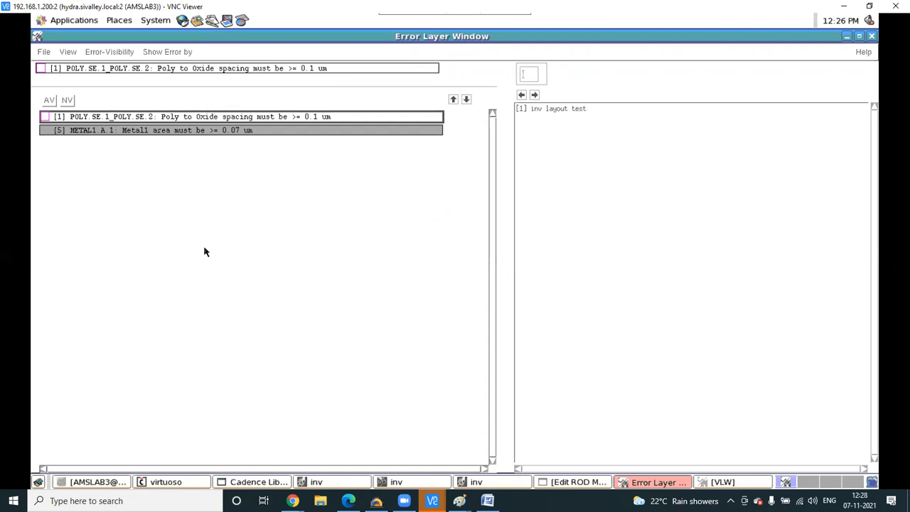
- Return to the inverter layout and zoom out to view it whole
{"action": "left_click", "coordinate": [506, 487]}
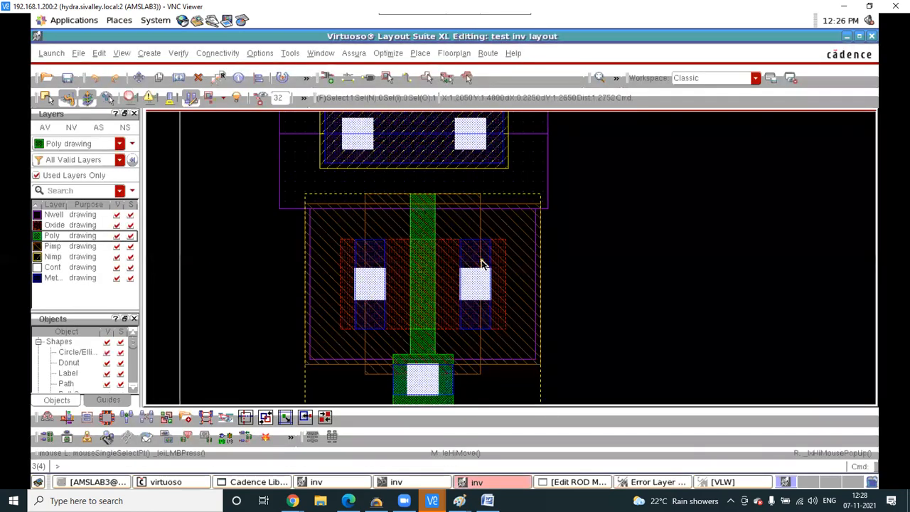
{"action": "scroll", "coordinate": [475, 282], "scroll_direction": "down", "scroll_amount": 1, "text": "ctrl"}
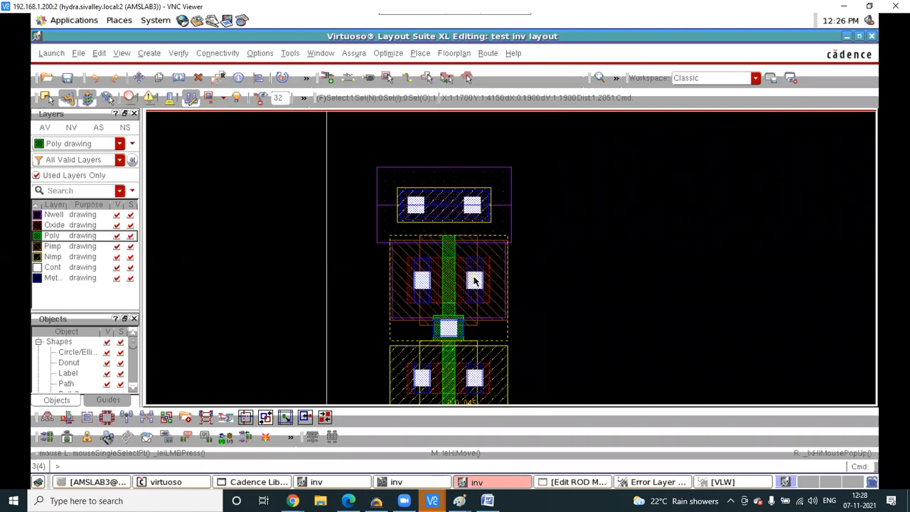
{"action": "scroll", "coordinate": [475, 282], "scroll_direction": "down", "scroll_amount": 1, "text": "ctrl"}
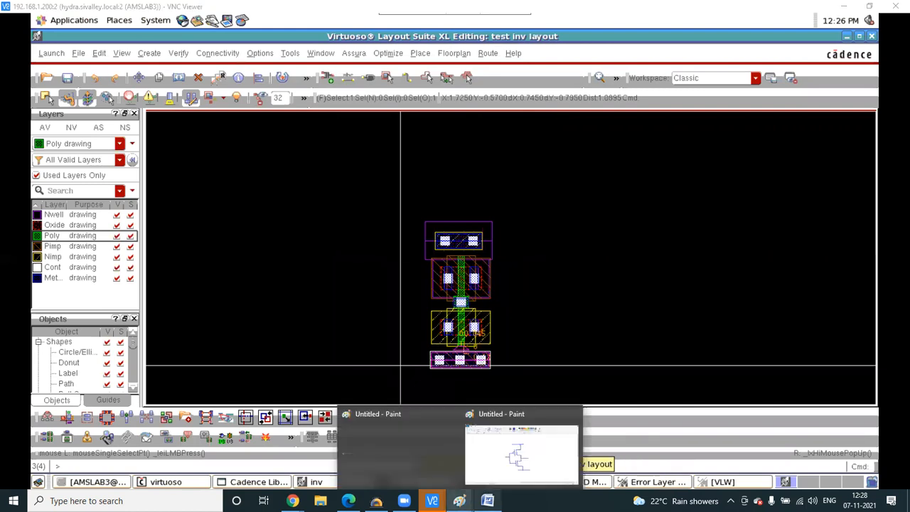
{"action": "left_click", "coordinate": [487, 501]}
- Add item 10, "10.shift k : remove rule", to the Word shortcut notes
{"action": "left_click", "coordinate": [459, 501]}
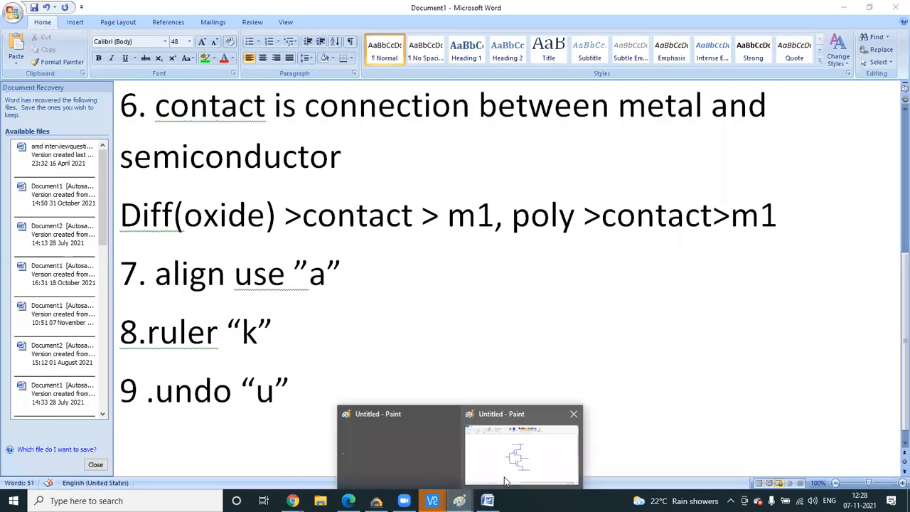
{"action": "left_click", "coordinate": [506, 479]}
{"action": "left_click", "coordinate": [487, 500]}
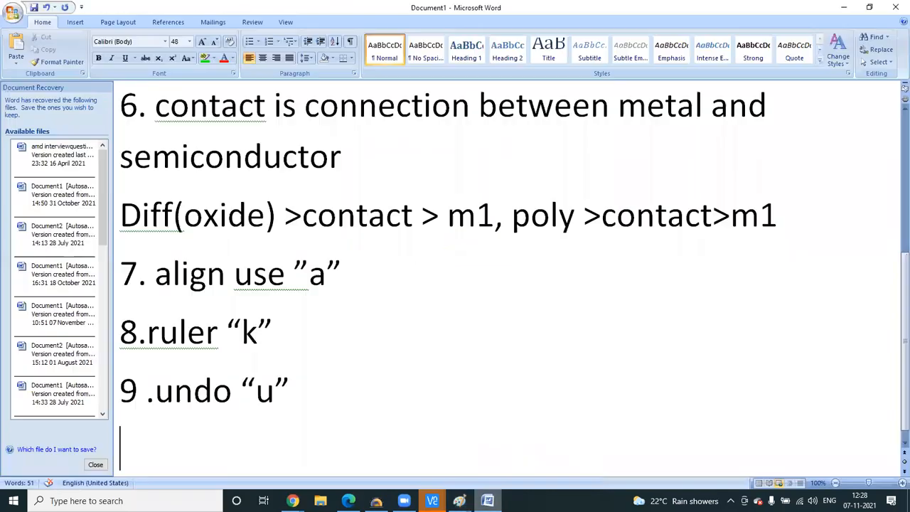
{"action": "type", "text": "1"}
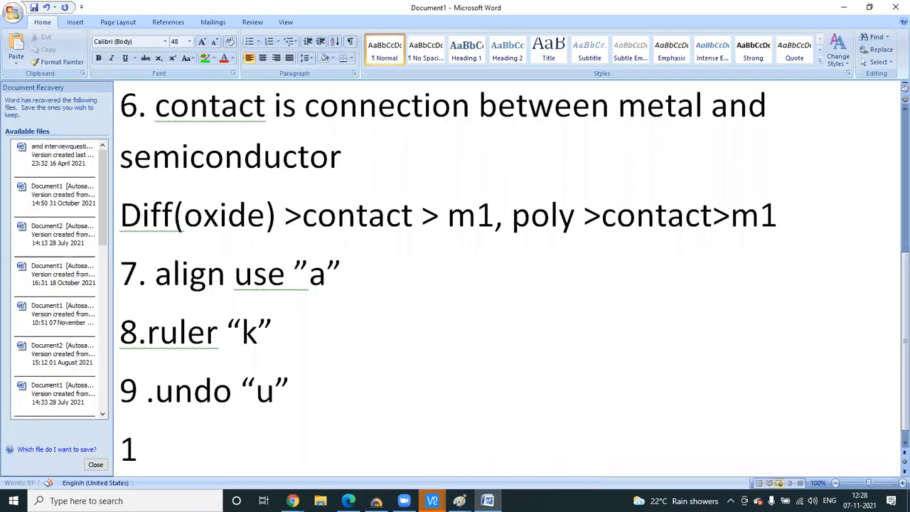
{"action": "type", "text": "0.shift k "}
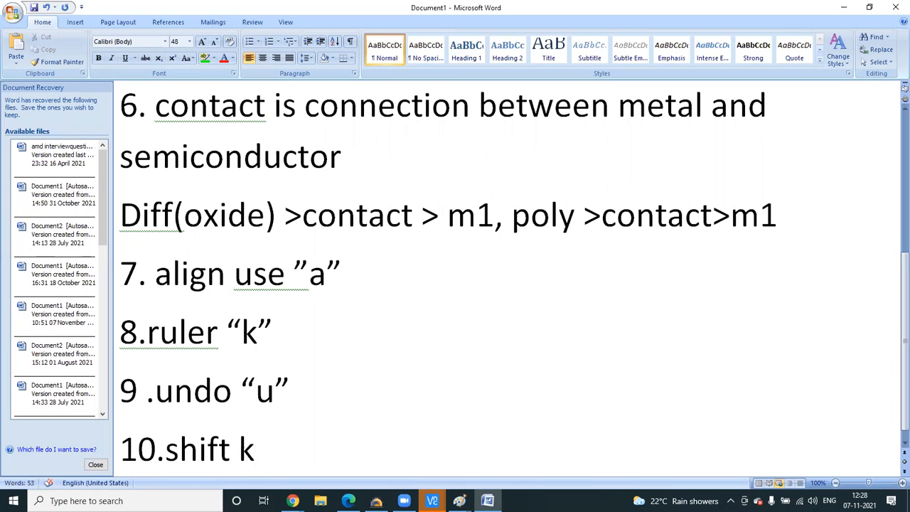
{"action": "type", "text": ": rem"}
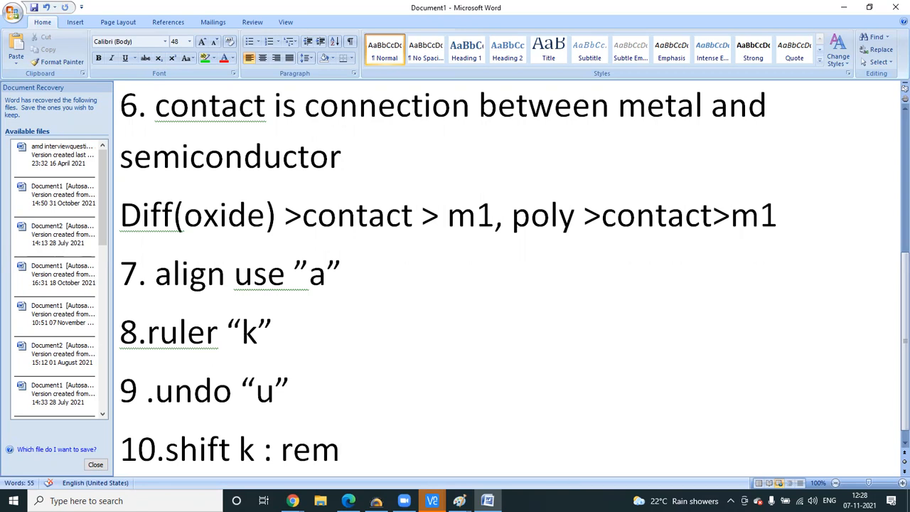
{"action": "type", "text": "ove rule"}
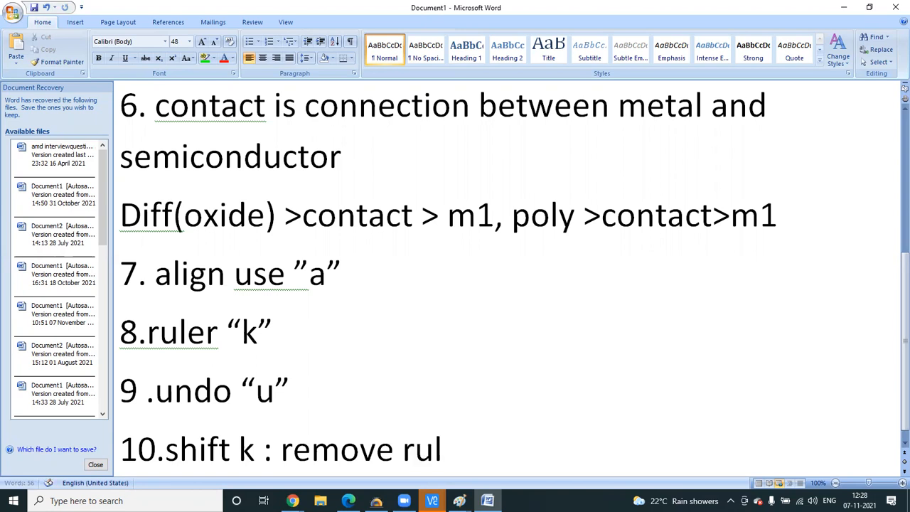
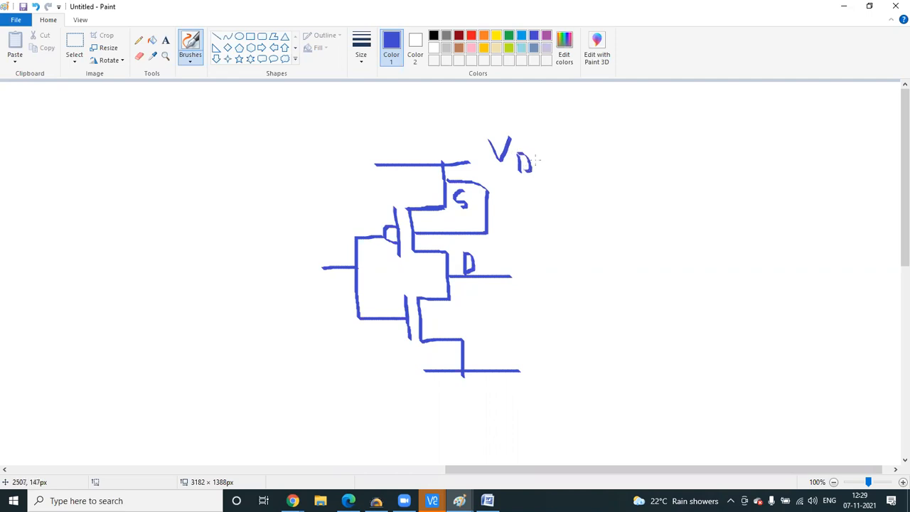
- Finish the VDD and input labels, then write Out beside the output
{"action": "mouse_move", "coordinate": [284, 273]}
{"action": "left_mouse_down"}
{"action": "mouse_move", "coordinate": [286, 288]}
{"action": "mouse_move", "coordinate": [269, 309]}
{"action": "mouse_move", "coordinate": [304, 307]}
{"action": "left_mouse_up"}
{"action": "mouse_move", "coordinate": [530, 264]}
{"action": "left_mouse_down"}
{"action": "mouse_move", "coordinate": [541, 264]}
{"action": "mouse_move", "coordinate": [530, 261]}
{"action": "left_mouse_up"}
{"action": "left_click_drag", "start_coordinate": [546, 267], "coordinate": [563, 283]}
{"action": "left_click_drag", "start_coordinate": [560, 249], "coordinate": [561, 263]}
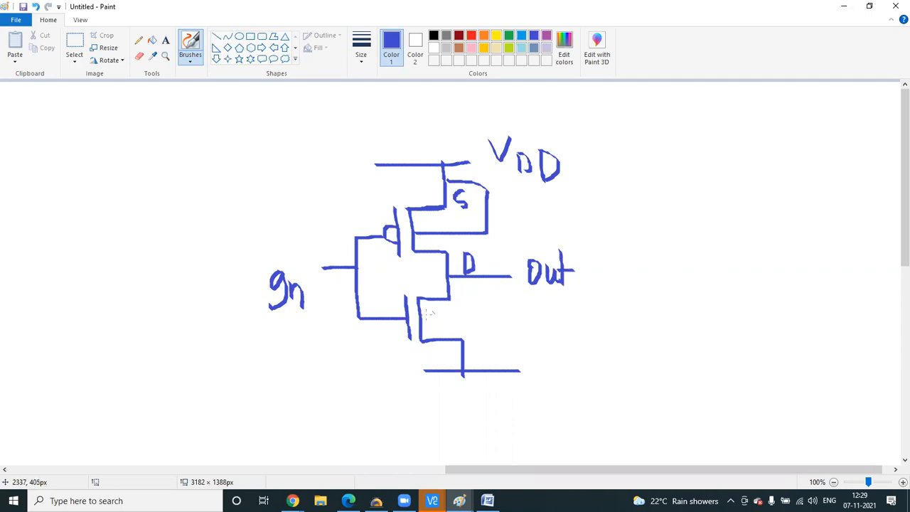
- Redraw the lower transistor's ground lead and add the Vss and source labels
{"action": "left_click_drag", "start_coordinate": [422, 315], "coordinate": [463, 318]}
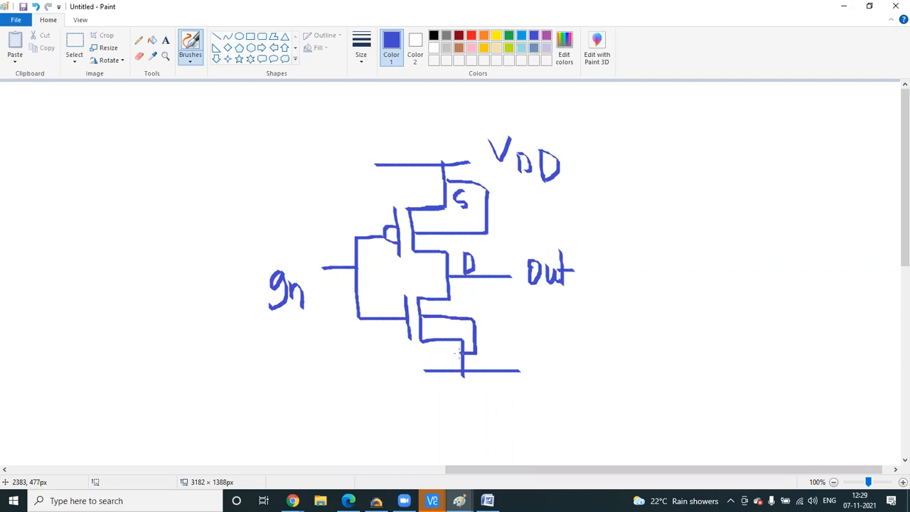
{"action": "left_click_drag", "start_coordinate": [536, 362], "coordinate": [555, 355]}
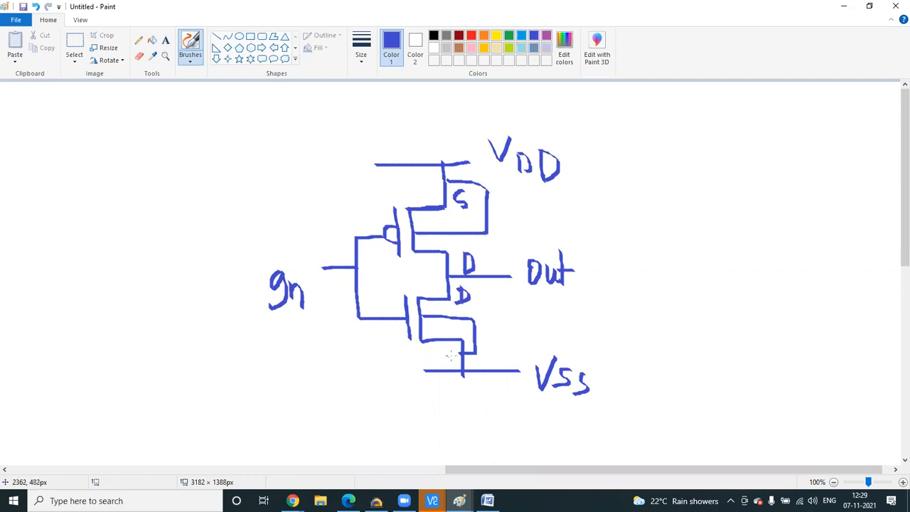
{"action": "left_click_drag", "start_coordinate": [446, 361], "coordinate": [440, 349]}
{"action": "left_click", "coordinate": [432, 500]}
- Draw a Metal1 path from the upper transistor's left contact up to the top rail's left contact
{"action": "left_click", "coordinate": [383, 454]}
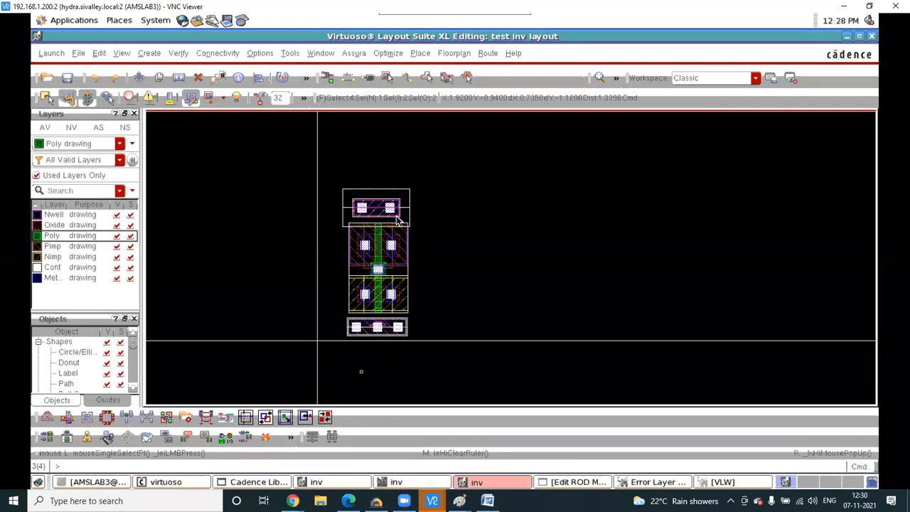
{"action": "scroll", "coordinate": [378, 226], "scroll_direction": "up", "scroll_amount": 3, "text": "ctrl"}
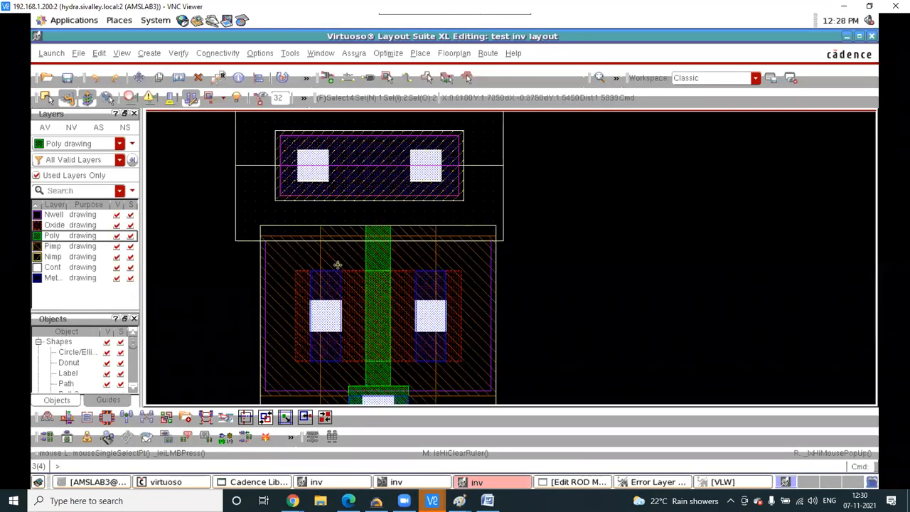
{"action": "scroll", "coordinate": [337, 263], "scroll_direction": "up", "scroll_amount": 2, "text": "ctrl"}
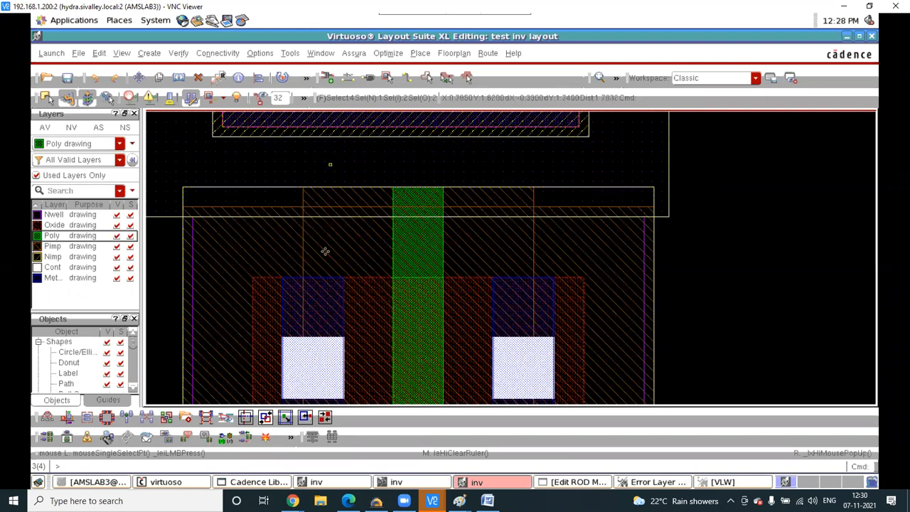
{"action": "scroll", "coordinate": [331, 268], "scroll_direction": "down", "scroll_amount": 3, "text": "ctrl"}
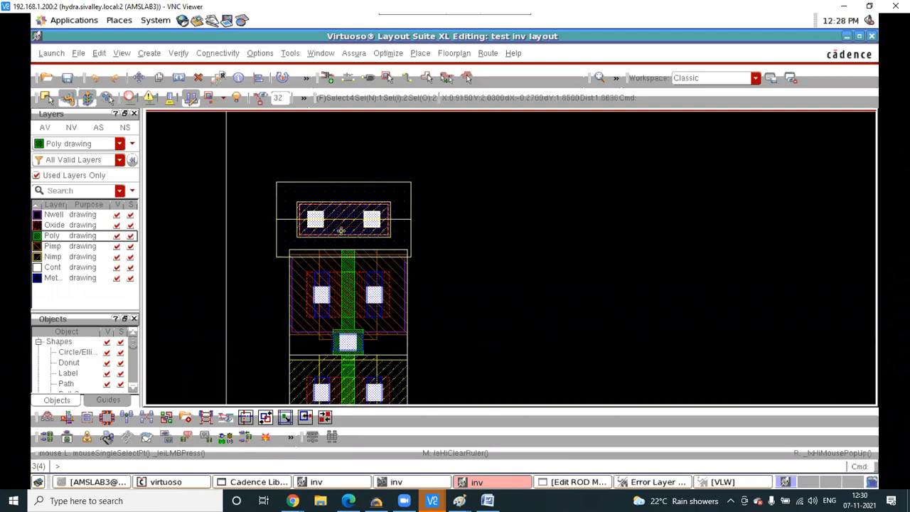
{"action": "scroll", "coordinate": [321, 280], "scroll_direction": "up", "scroll_amount": 3, "text": "ctrl"}
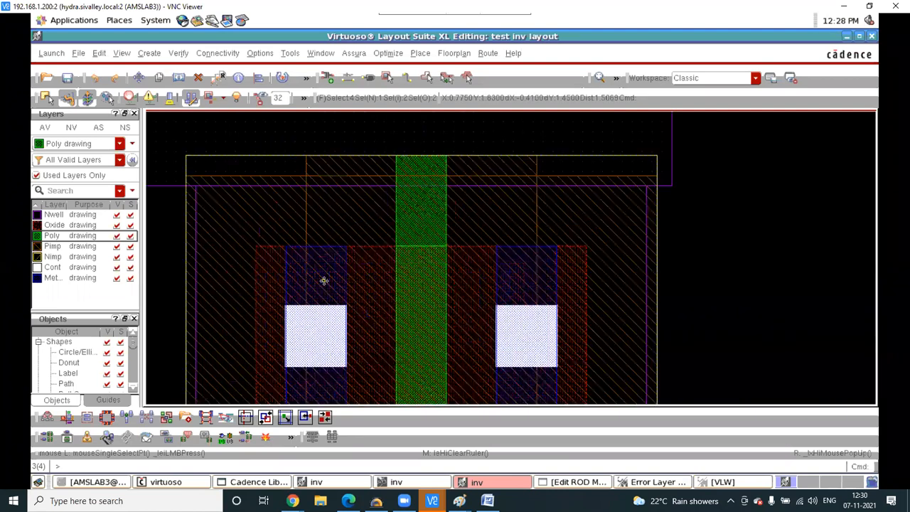
{"action": "key", "text": "p"}
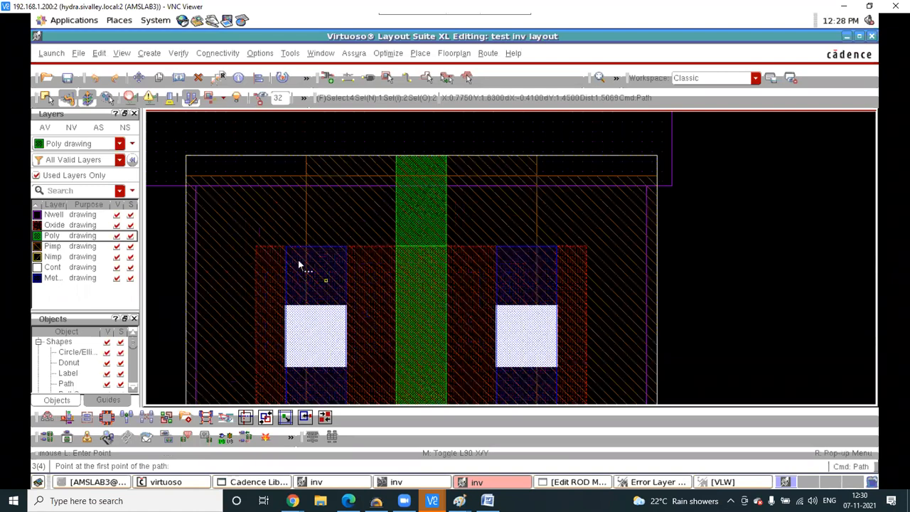
{"action": "left_click", "coordinate": [55, 278]}
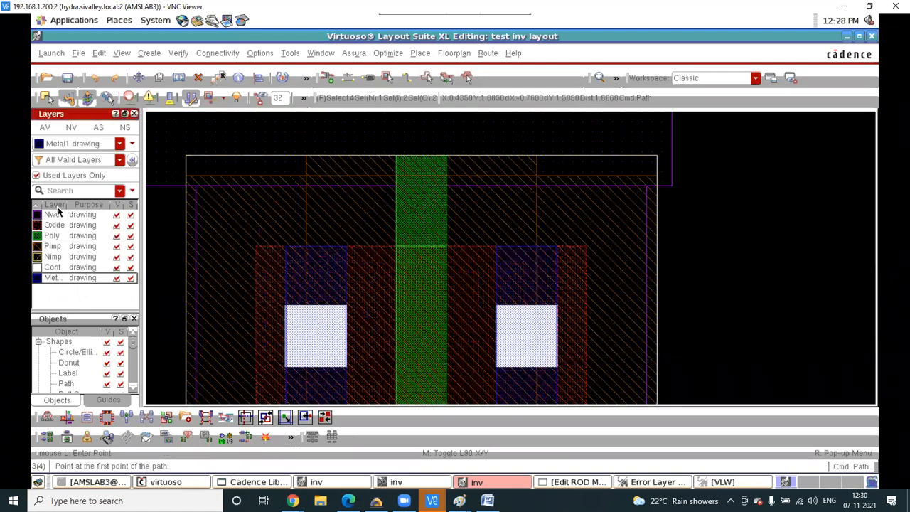
{"action": "left_click", "coordinate": [316, 274]}
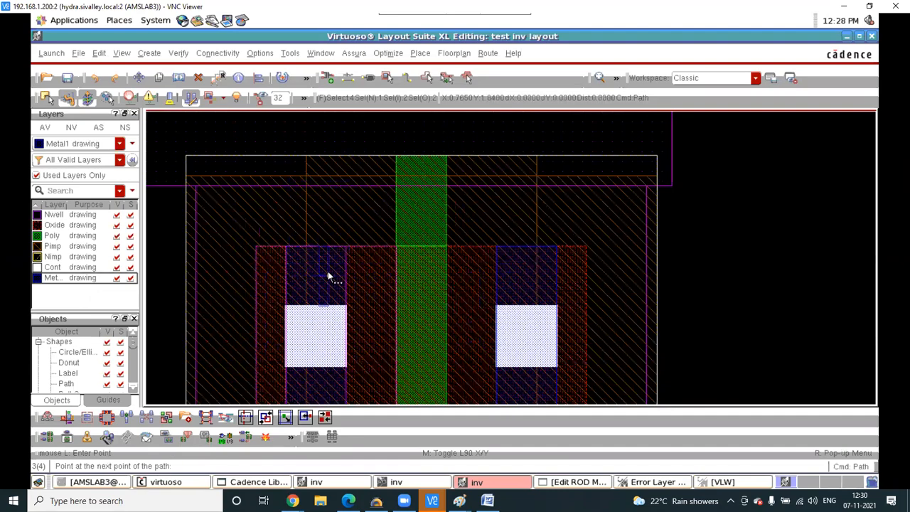
{"action": "key", "text": "shift+z"}
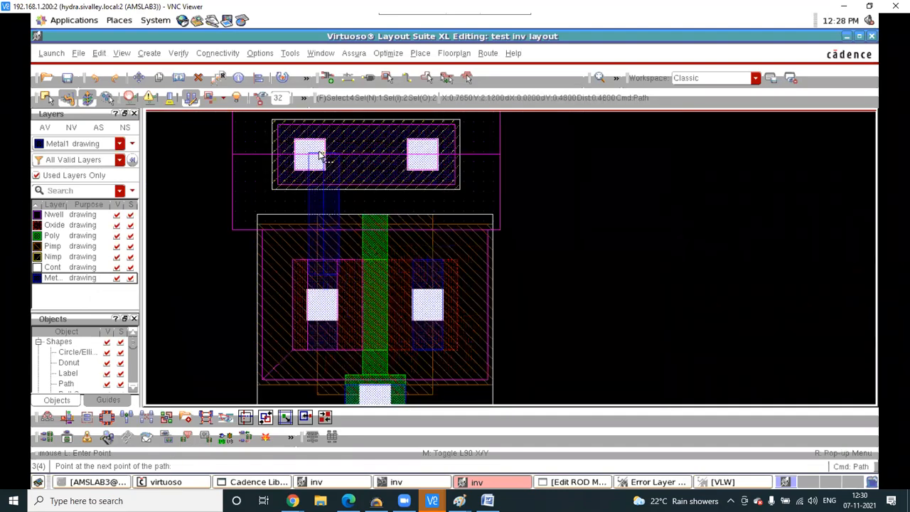
{"action": "scroll", "coordinate": [319, 153], "scroll_direction": "up", "scroll_amount": 2}
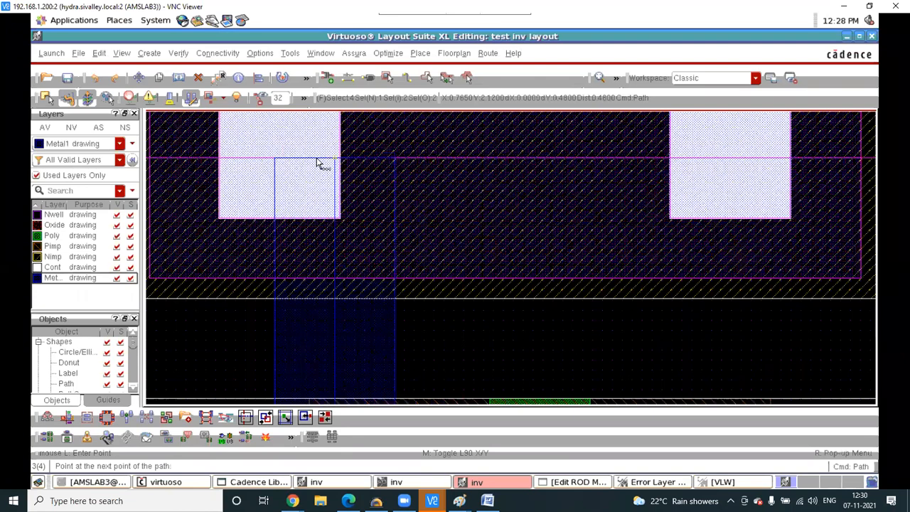
{"action": "double_click", "coordinate": [319, 163]}
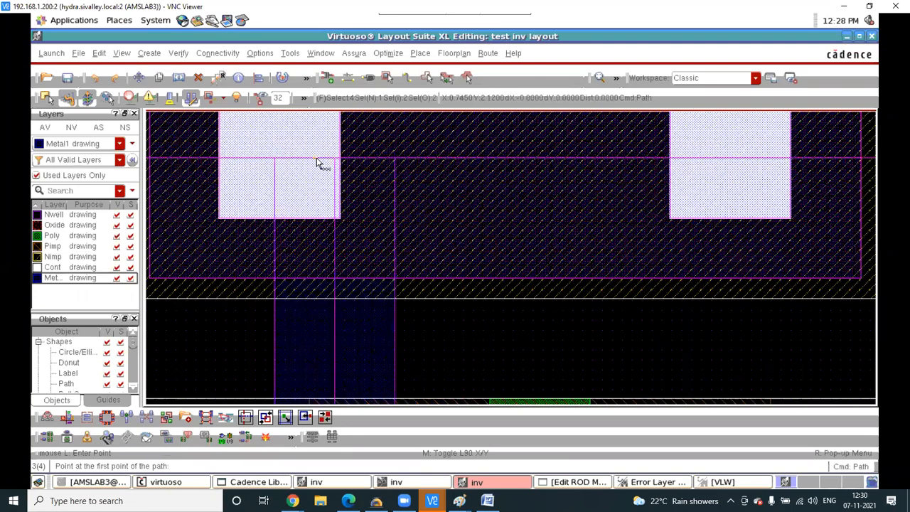
{"action": "scroll", "coordinate": [524, 175], "scroll_direction": "down", "scroll_amount": 1}
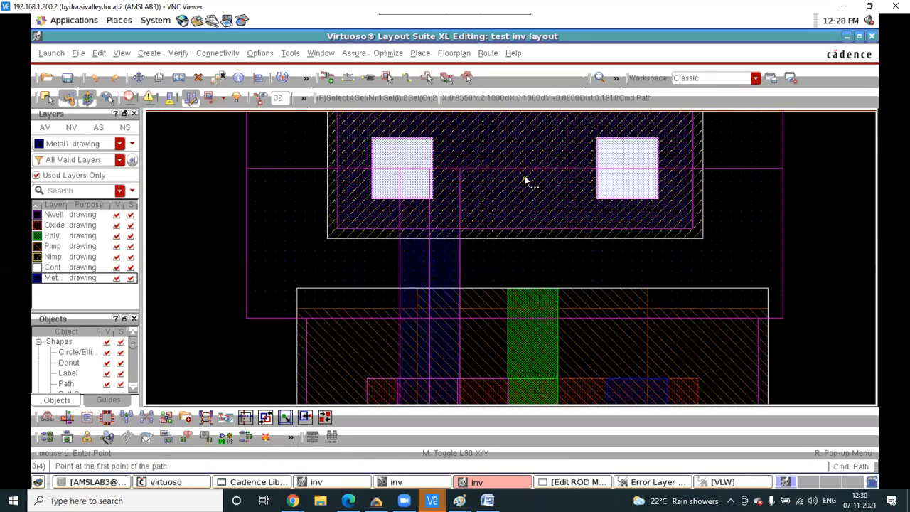
{"action": "scroll", "coordinate": [524, 181], "scroll_direction": "down", "scroll_amount": 1}
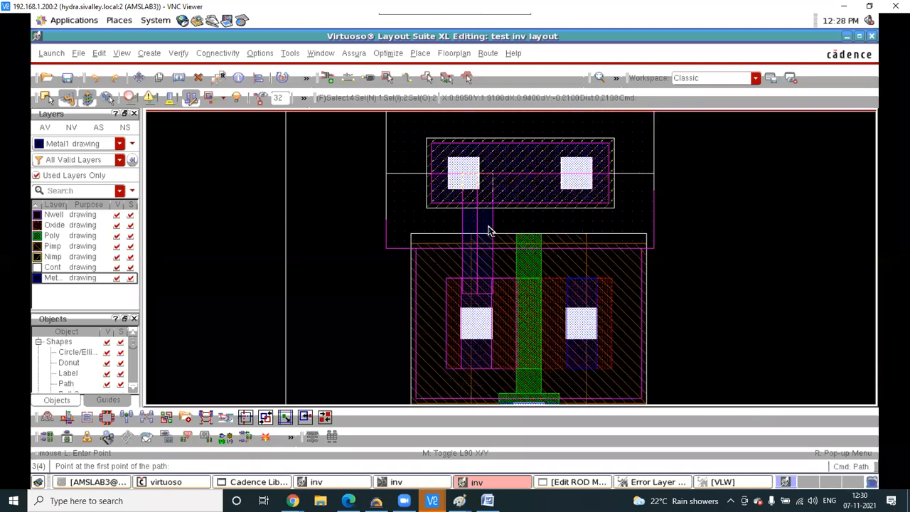
{"action": "key", "text": "Escape"}
{"action": "scroll", "coordinate": [489, 278], "scroll_direction": "up", "scroll_amount": 1}
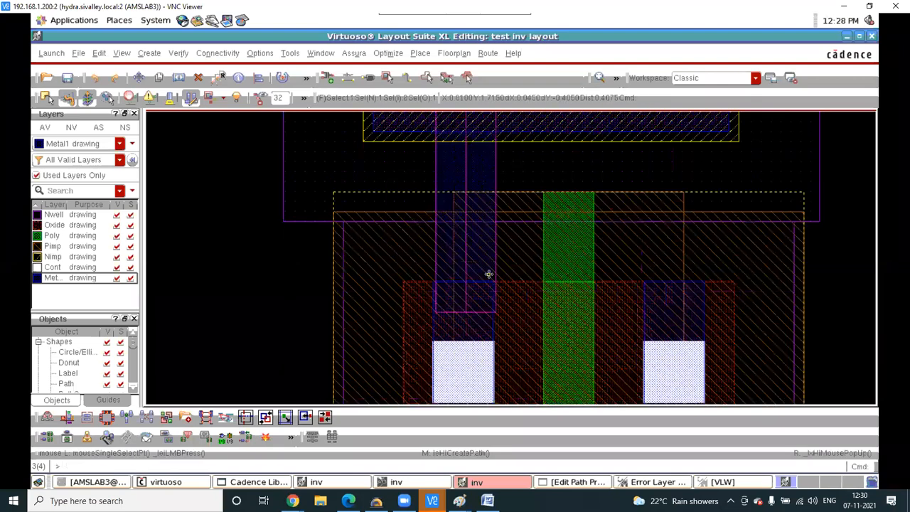
- Quick-align the Metal1 strap's left edge to the diffusion's left edge below it
{"action": "key", "text": "a"}
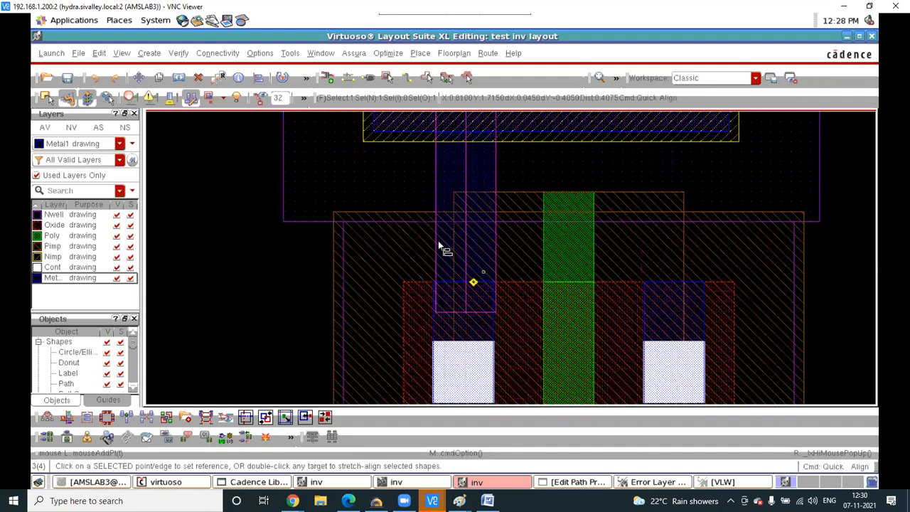
{"action": "left_click", "coordinate": [434, 275]}
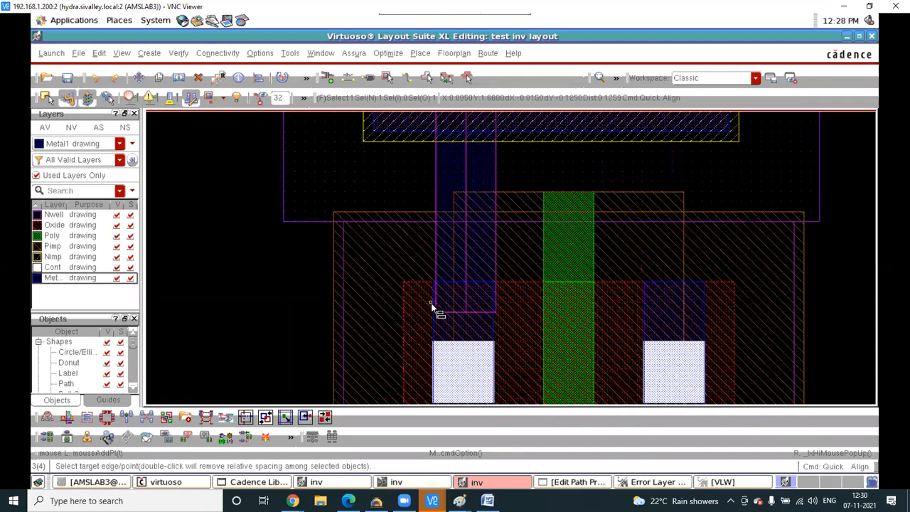
{"action": "scroll", "coordinate": [433, 304], "scroll_direction": "up", "scroll_amount": 1}
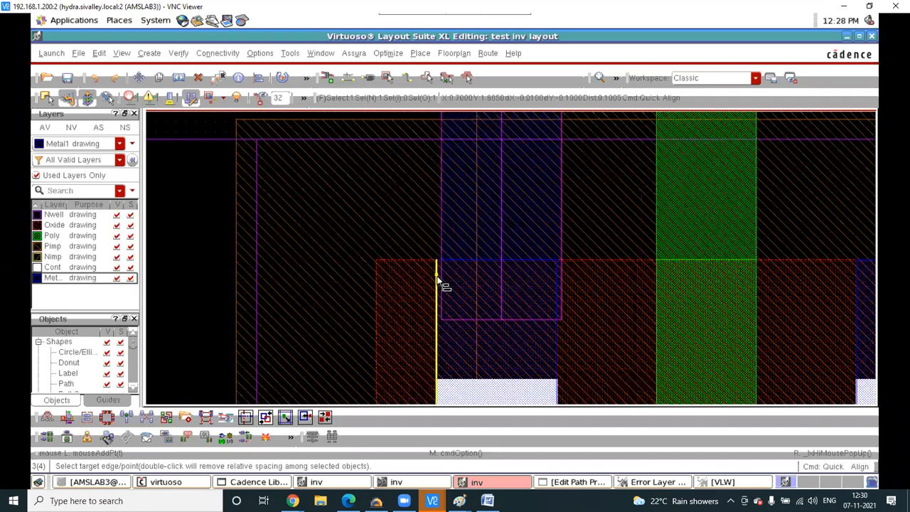
{"action": "left_click", "coordinate": [437, 269]}
{"action": "key", "text": "Escape"}
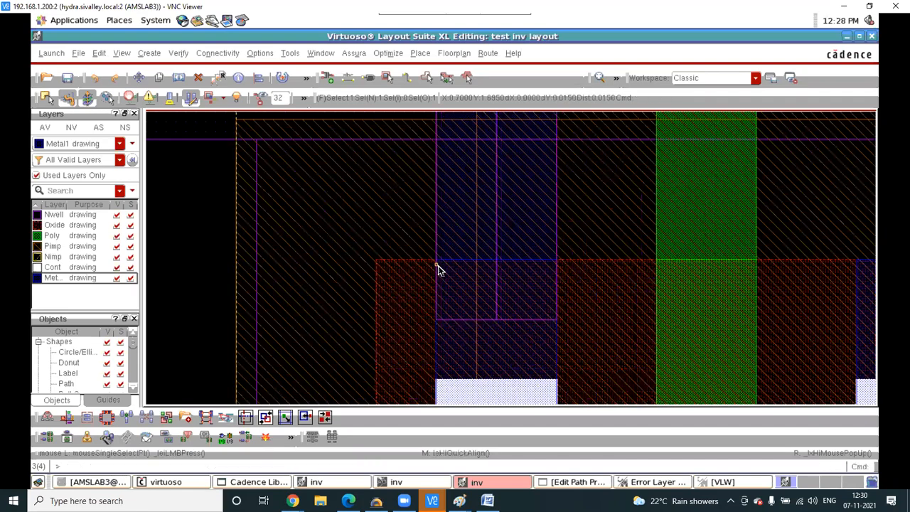
{"action": "scroll", "coordinate": [438, 268], "scroll_direction": "down", "scroll_amount": 1}
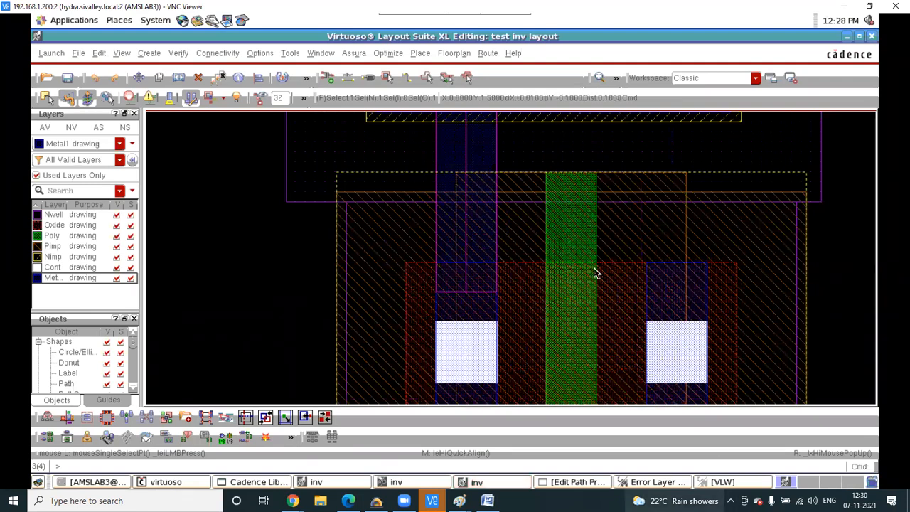
{"action": "scroll", "coordinate": [465, 236], "scroll_direction": "down", "scroll_amount": 3}
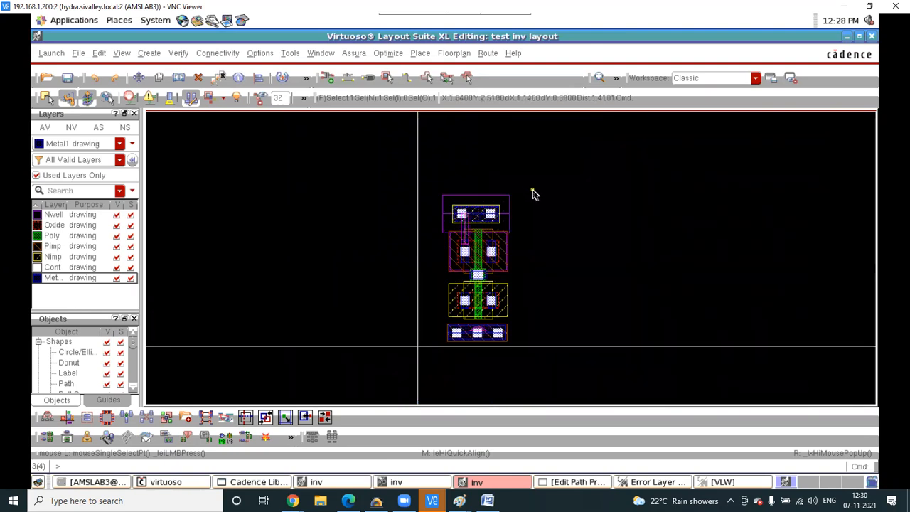
{"action": "scroll", "coordinate": [501, 270], "scroll_direction": "up", "scroll_amount": 2, "text": "ctrl"}
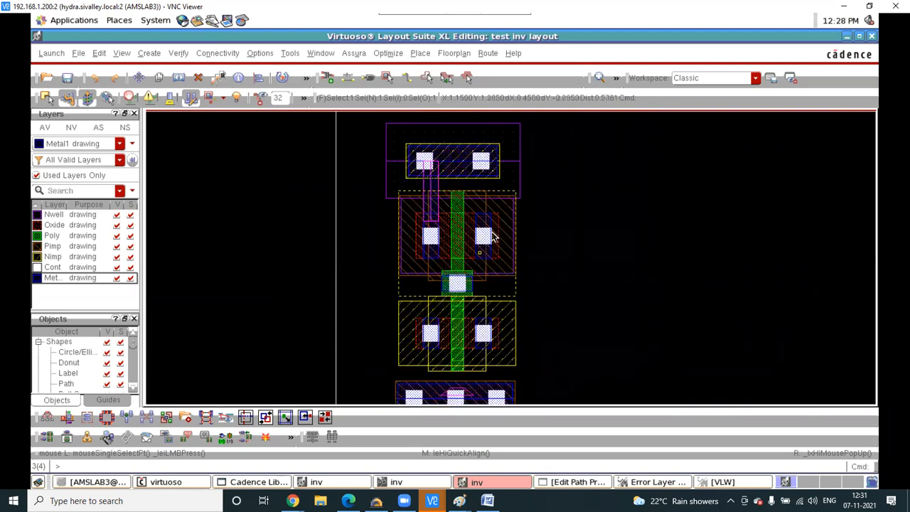
- Draw a vertical Metal1 path from the upper-right contact to the lower-right contact
{"action": "key", "text": "p"}
{"action": "left_click", "coordinate": [486, 236]}
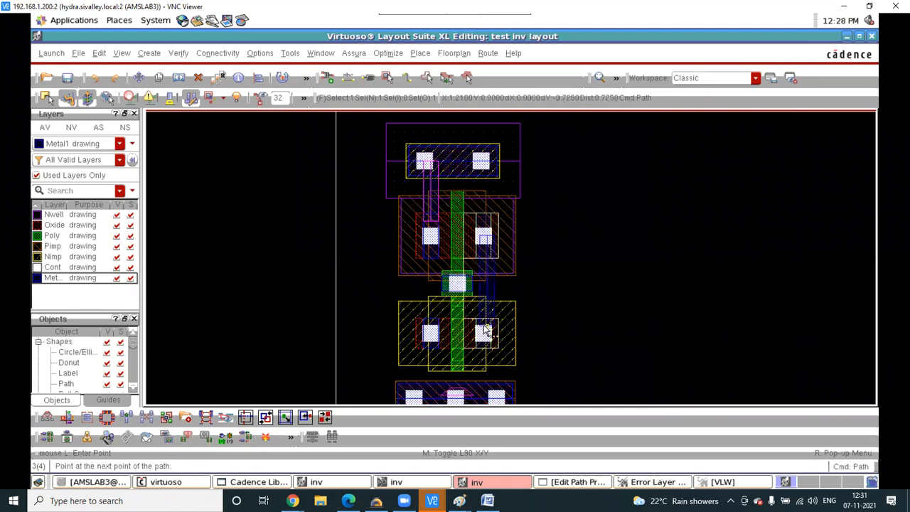
{"action": "double_click", "coordinate": [486, 331]}
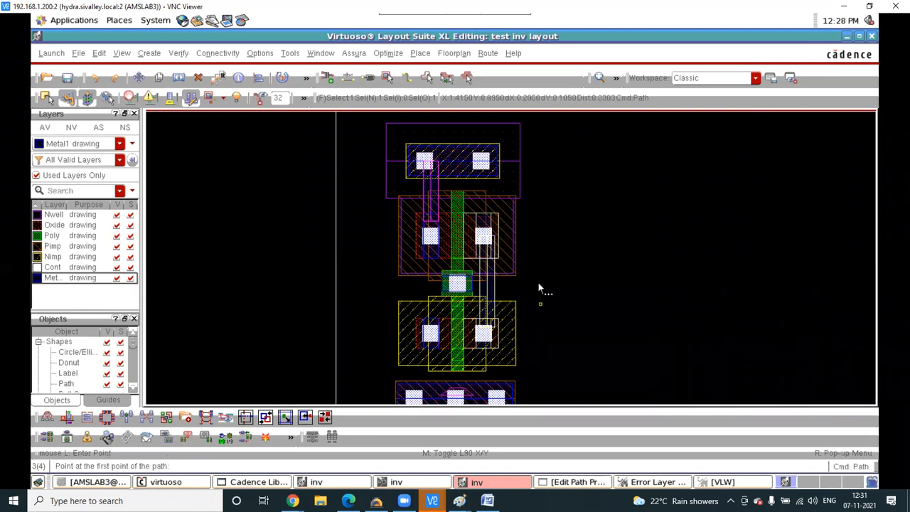
{"action": "scroll", "coordinate": [483, 283], "scroll_direction": "up", "scroll_amount": 2, "text": "ctrl"}
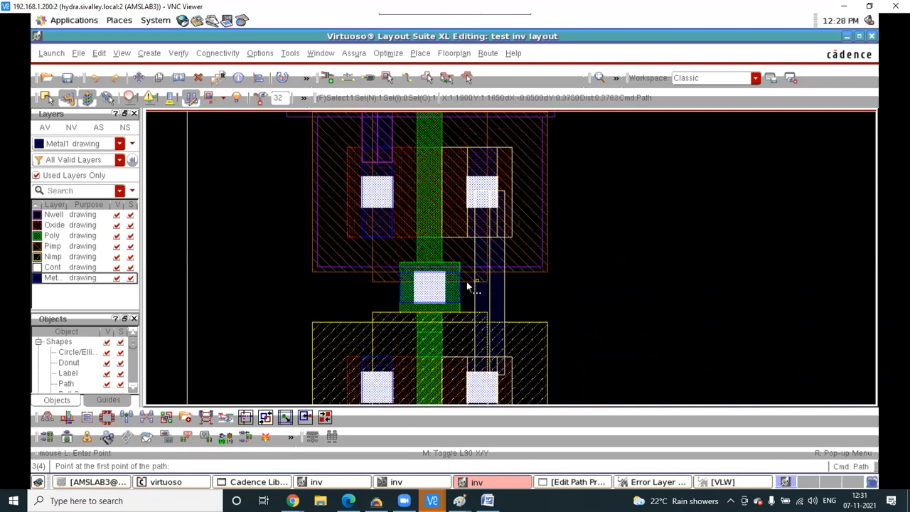
{"action": "scroll", "coordinate": [465, 283], "scroll_direction": "up", "scroll_amount": 2, "text": "ctrl"}
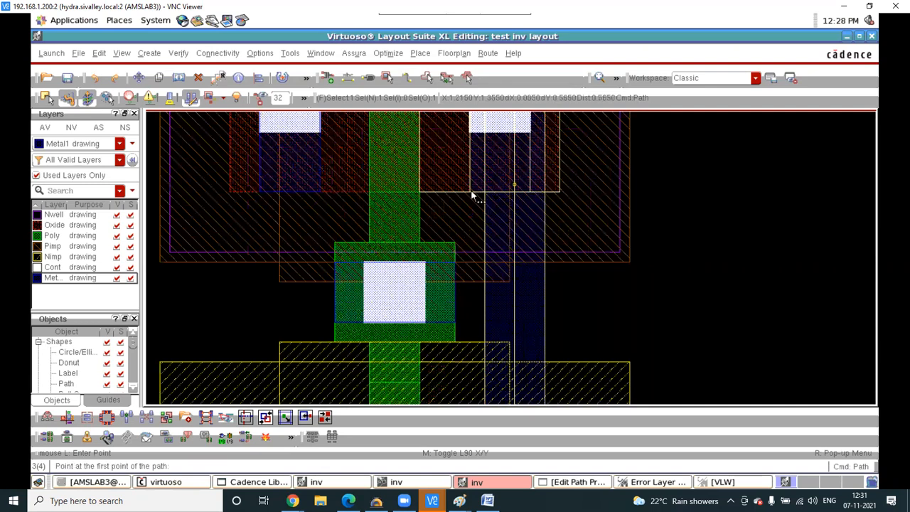
{"action": "scroll", "coordinate": [475, 216], "scroll_direction": "down", "scroll_amount": 4, "text": "ctrl"}
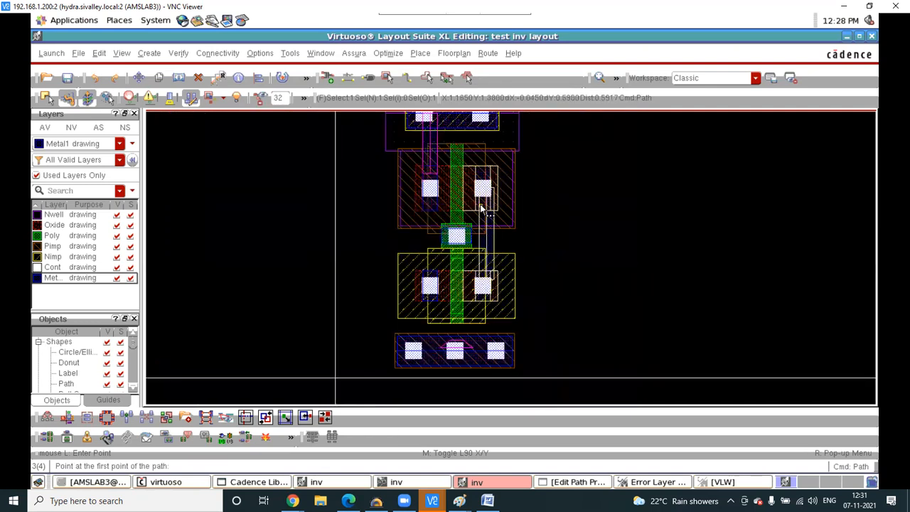
{"action": "scroll", "coordinate": [480, 207], "scroll_direction": "up", "scroll_amount": 2, "text": "ctrl"}
- Move the new path beside the lower-right contact and measure the gap left there
{"action": "key", "text": "m"}
{"action": "left_click", "coordinate": [490, 213]}
{"action": "left_click", "coordinate": [488, 258]}
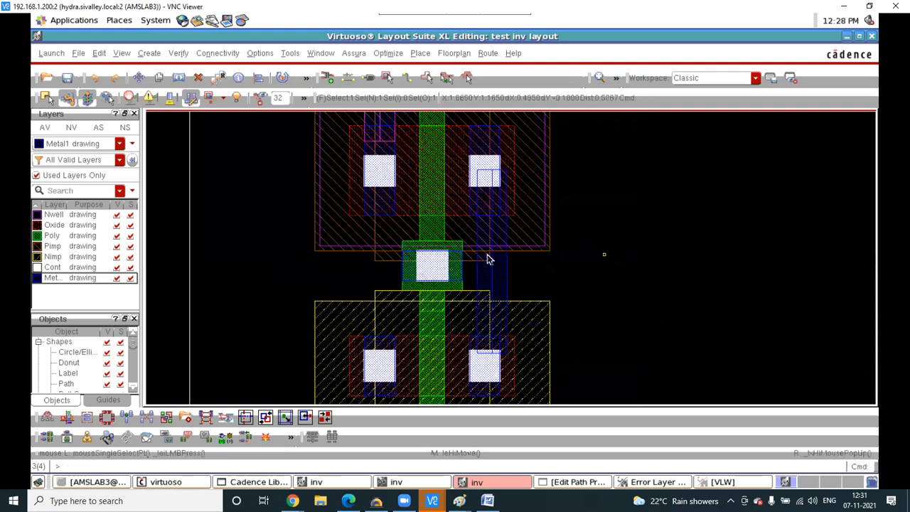
{"action": "key", "text": "m"}
{"action": "left_click", "coordinate": [498, 261]}
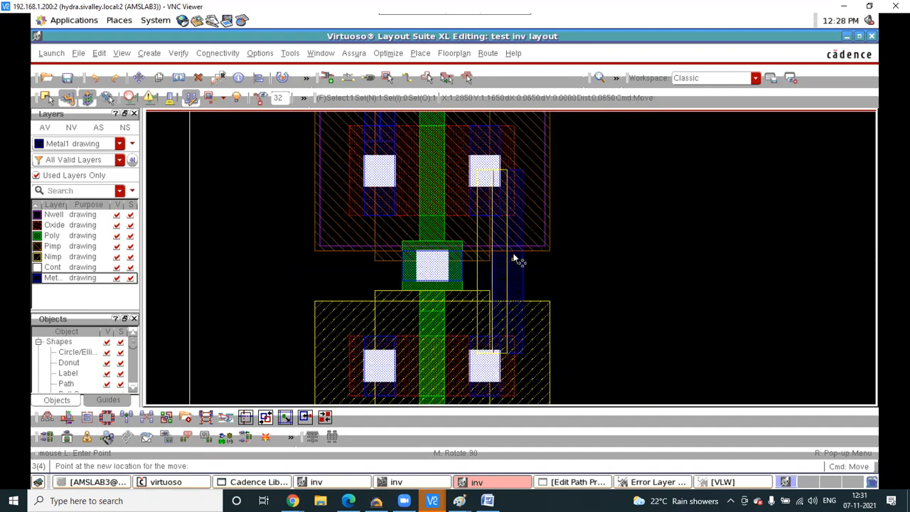
{"action": "scroll", "coordinate": [514, 261], "scroll_direction": "up", "scroll_amount": 2, "text": "ctrl"}
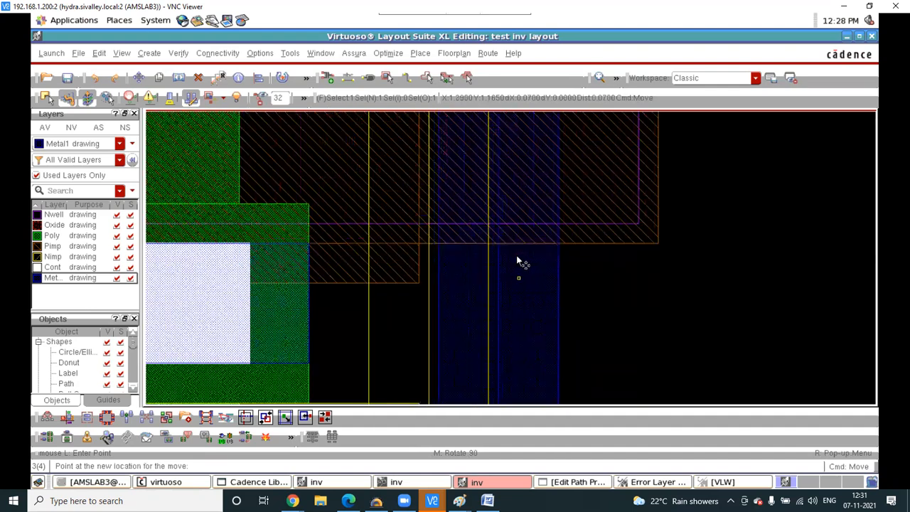
{"action": "scroll", "coordinate": [516, 259], "scroll_direction": "down", "scroll_amount": 2, "text": "ctrl"}
{"action": "left_click", "coordinate": [509, 363]}
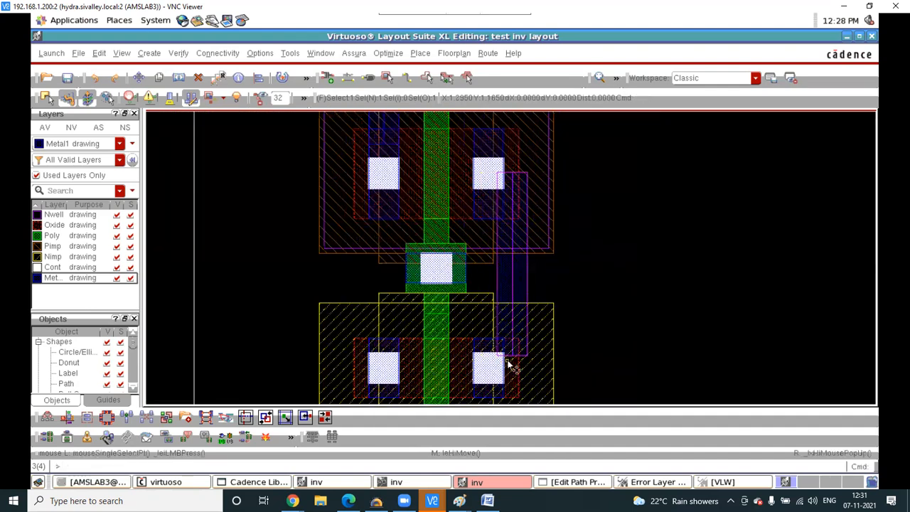
{"action": "scroll", "coordinate": [509, 364], "scroll_direction": "up", "scroll_amount": 1, "text": "ctrl"}
{"action": "key", "text": "k"}
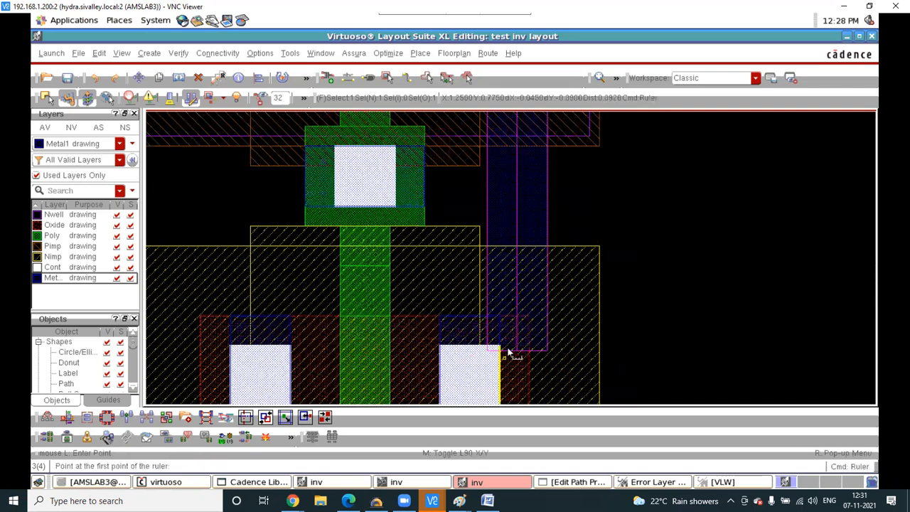
{"action": "left_click", "coordinate": [506, 347]}
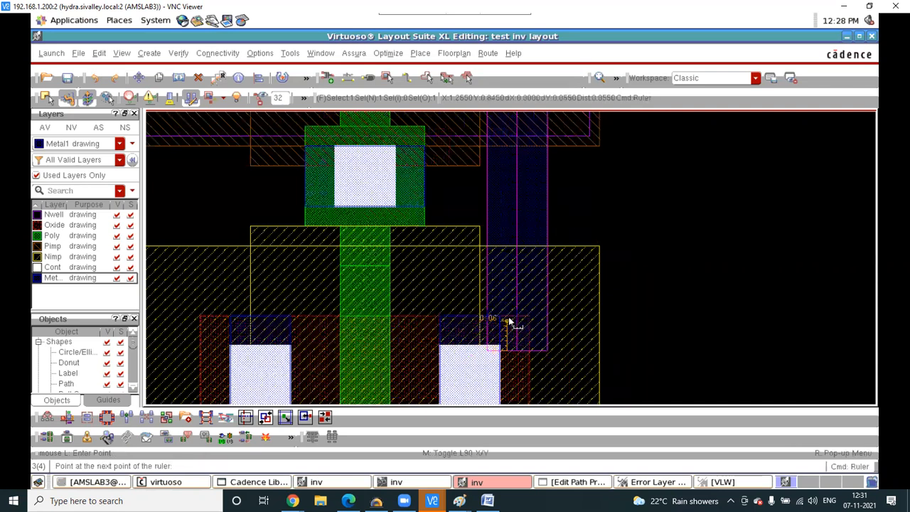
{"action": "key", "text": "Escape"}
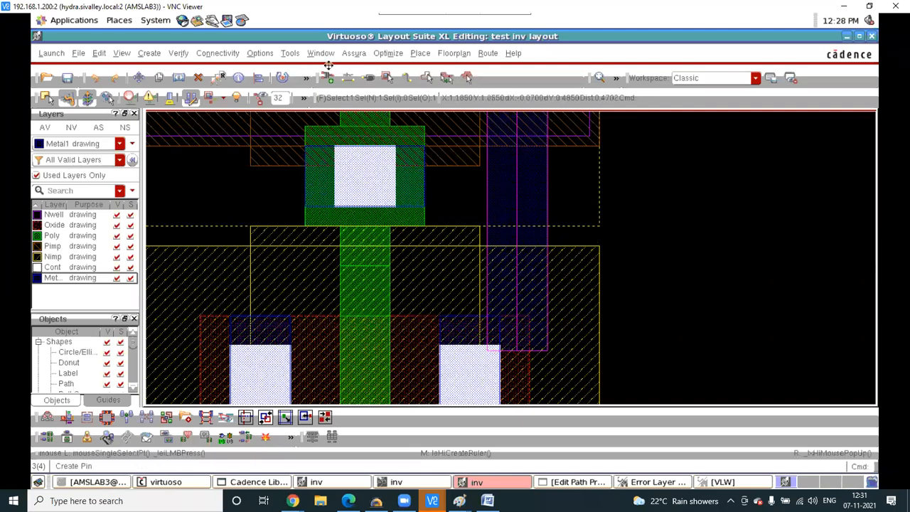
- Save the inverter layout and launch a new Assura DRC run, overwriting the old results
{"action": "left_click", "coordinate": [353, 53]}
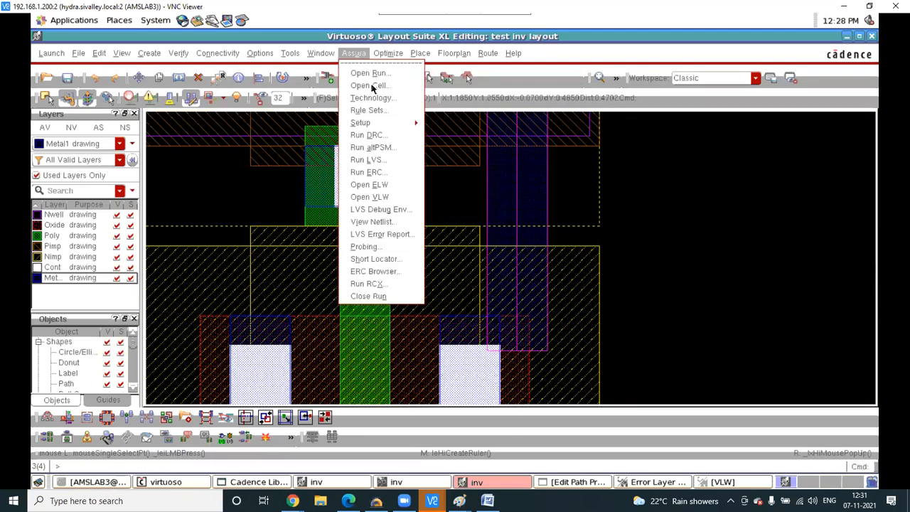
{"action": "left_click", "coordinate": [403, 135]}
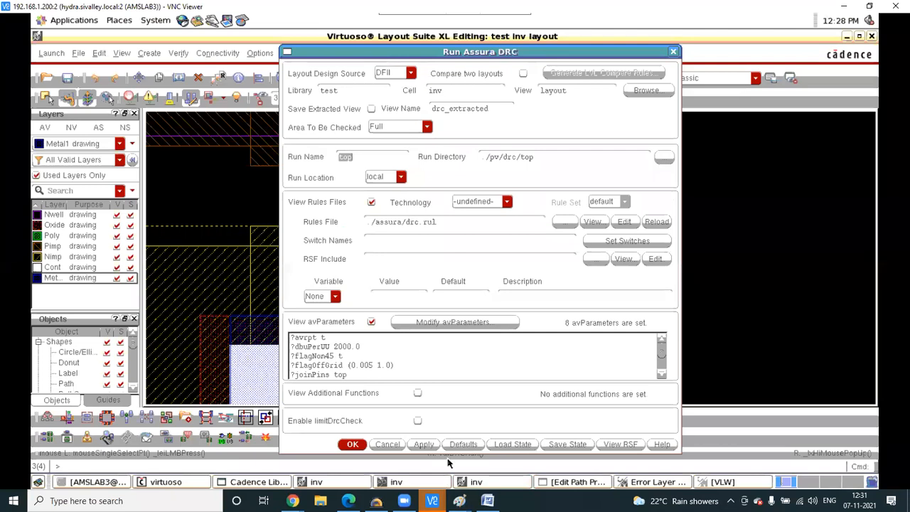
{"action": "left_click", "coordinate": [429, 446]}
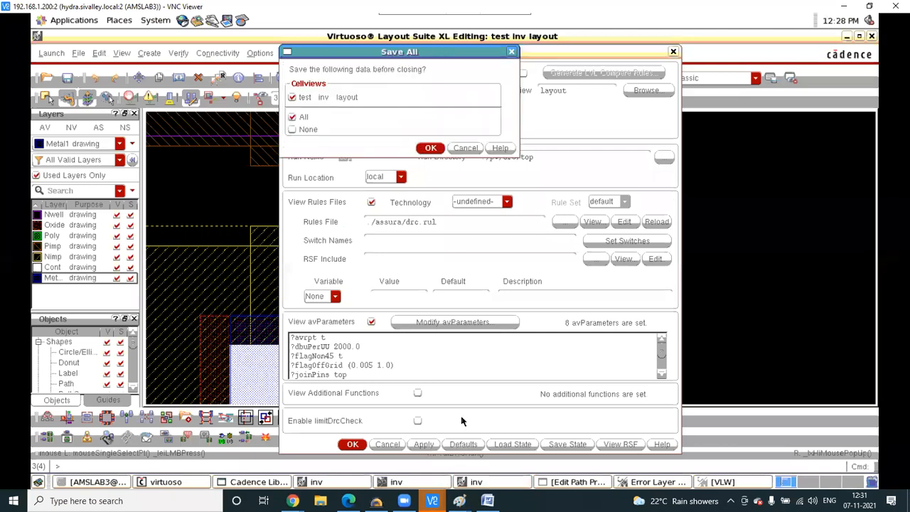
{"action": "left_click", "coordinate": [429, 149]}
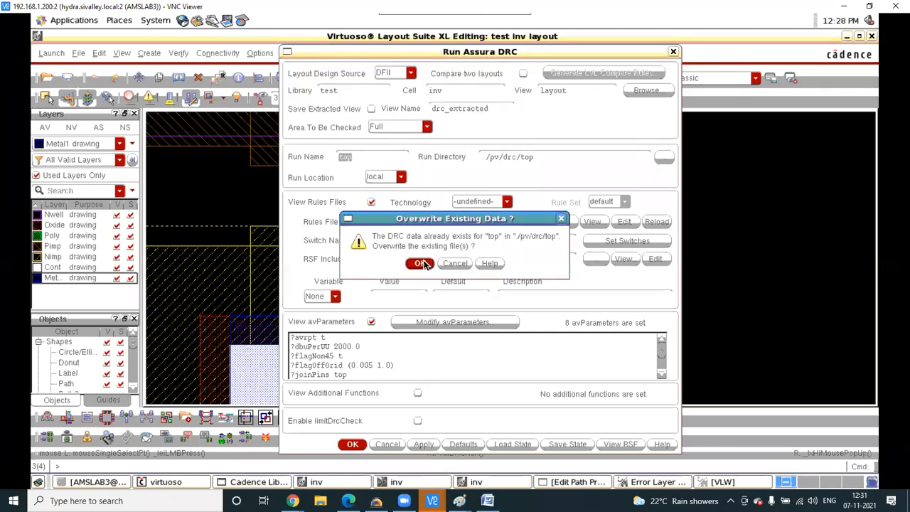
{"action": "left_click", "coordinate": [421, 263]}
{"action": "left_click", "coordinate": [422, 268]}
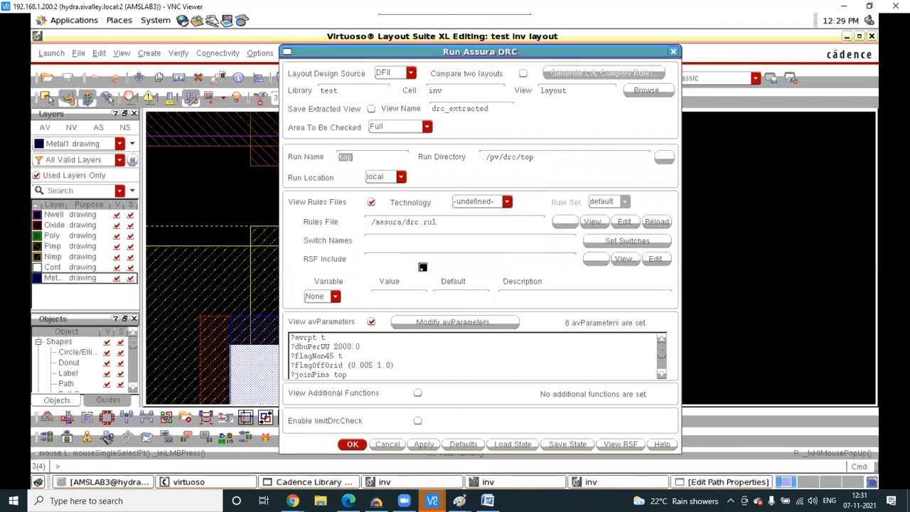
{"action": "mouse_move", "coordinate": [487, 500]}
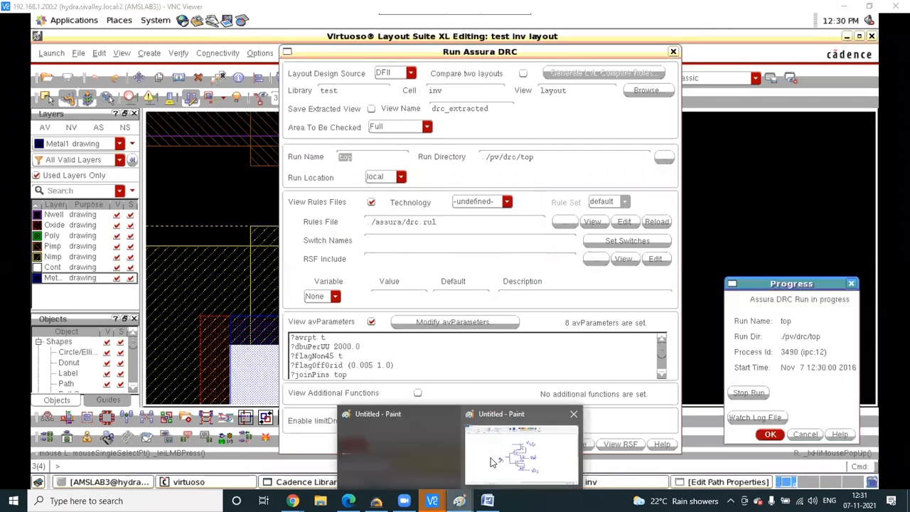
{"action": "left_click", "coordinate": [491, 455]}
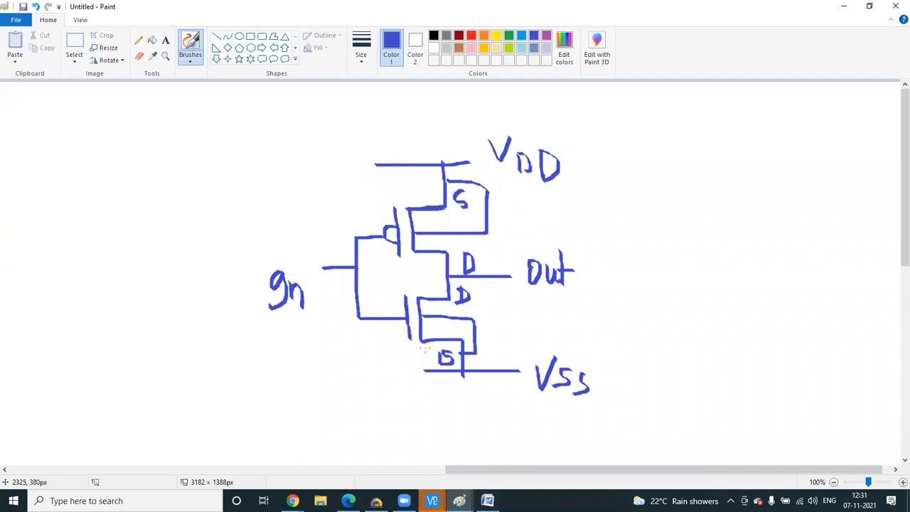
- Return to the Virtuoso session and open the finished DRC results
{"action": "mouse_move", "coordinate": [431, 501]}
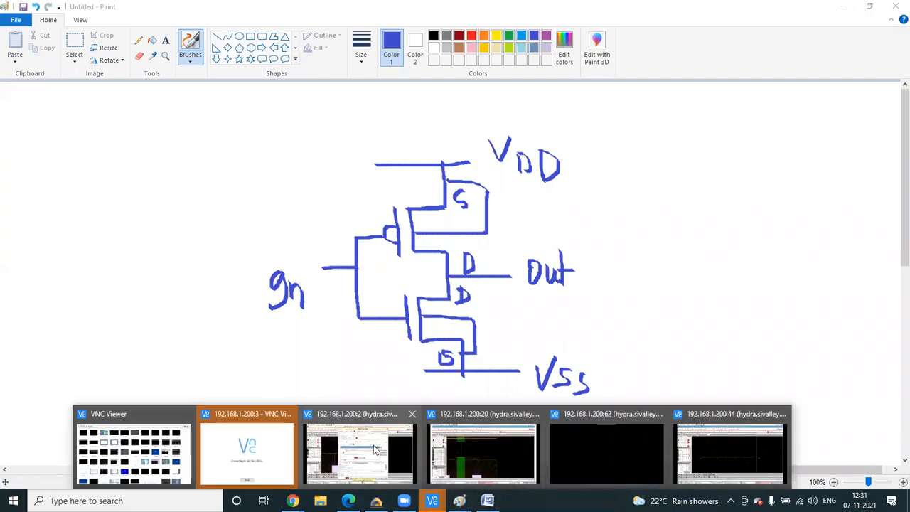
{"action": "left_click", "coordinate": [377, 447]}
{"action": "left_click", "coordinate": [422, 282]}
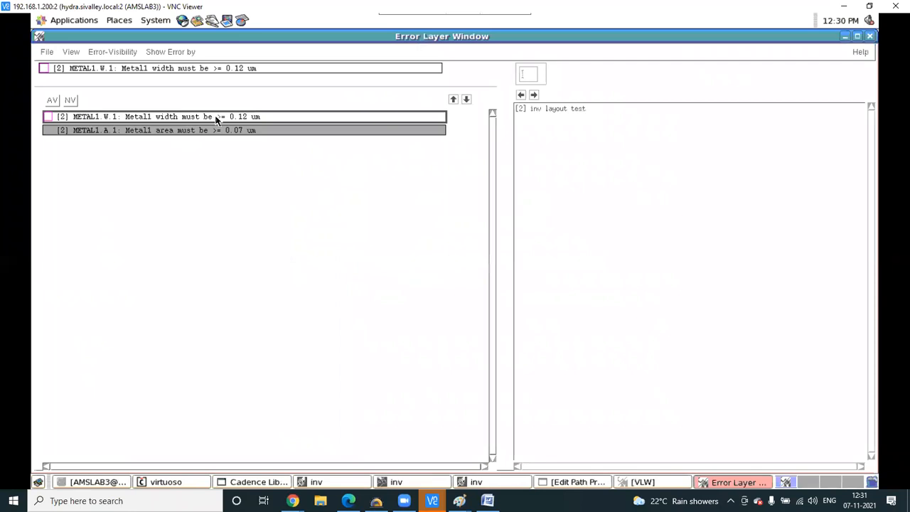
- Step to the next Metal1 error, then set the error list aside to view the layout
{"action": "left_click", "coordinate": [534, 95]}
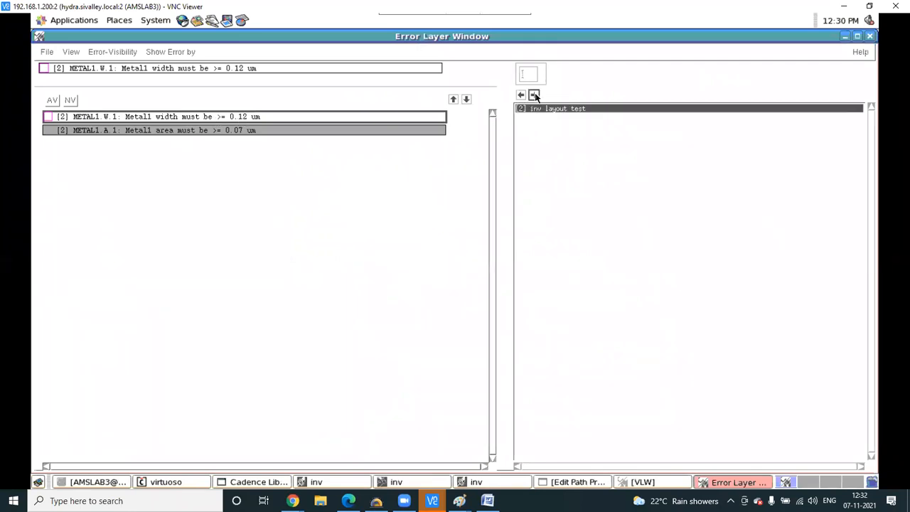
{"action": "left_click", "coordinate": [844, 39]}
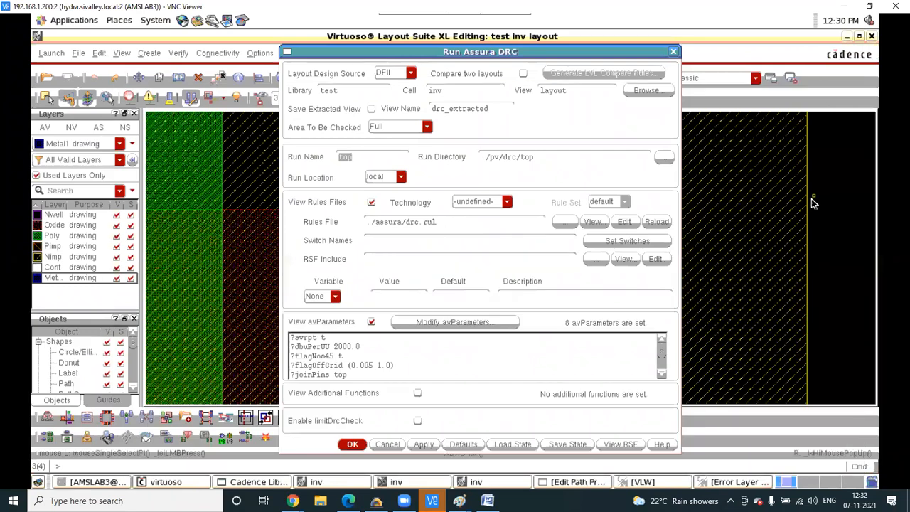
{"action": "left_click", "coordinate": [811, 198]}
- Zoom to the flagged error and measure the Metal1 overlap at the lower-right contact
{"action": "key", "text": "f"}
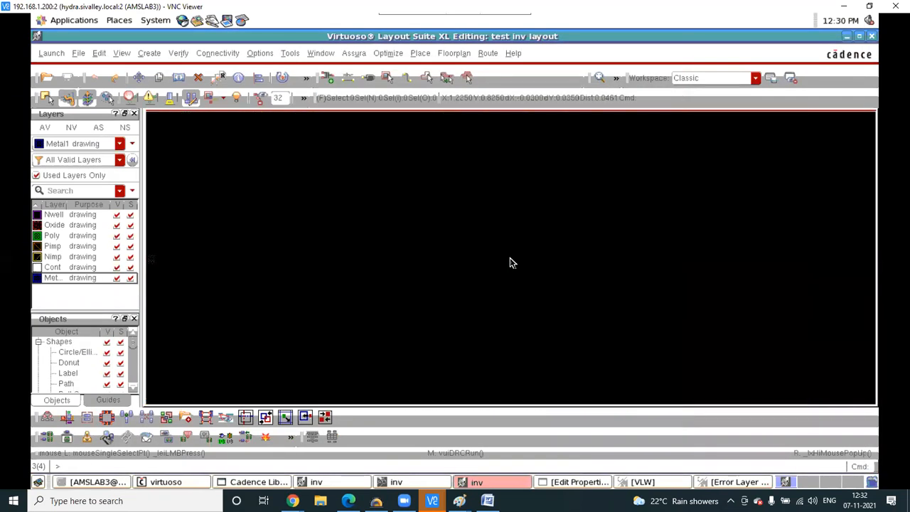
{"action": "key", "text": "k"}
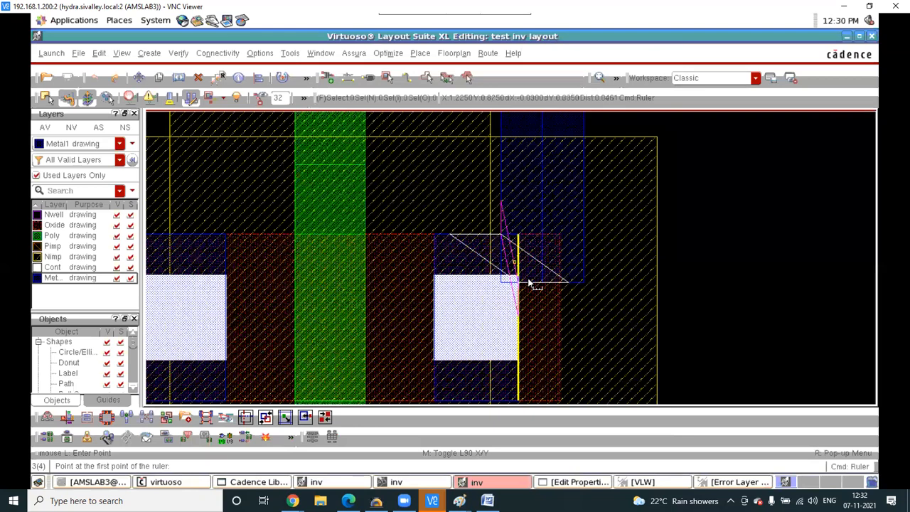
{"action": "left_click", "coordinate": [513, 267]}
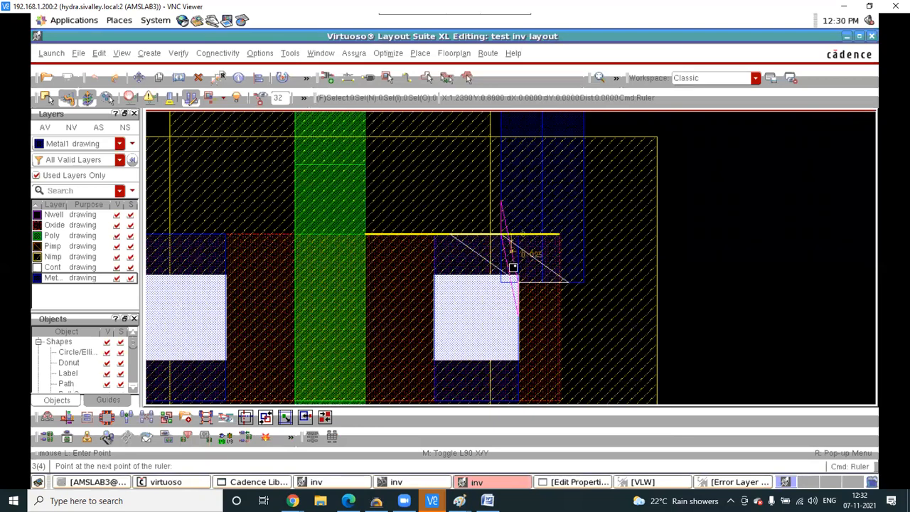
{"action": "left_click", "coordinate": [513, 281]}
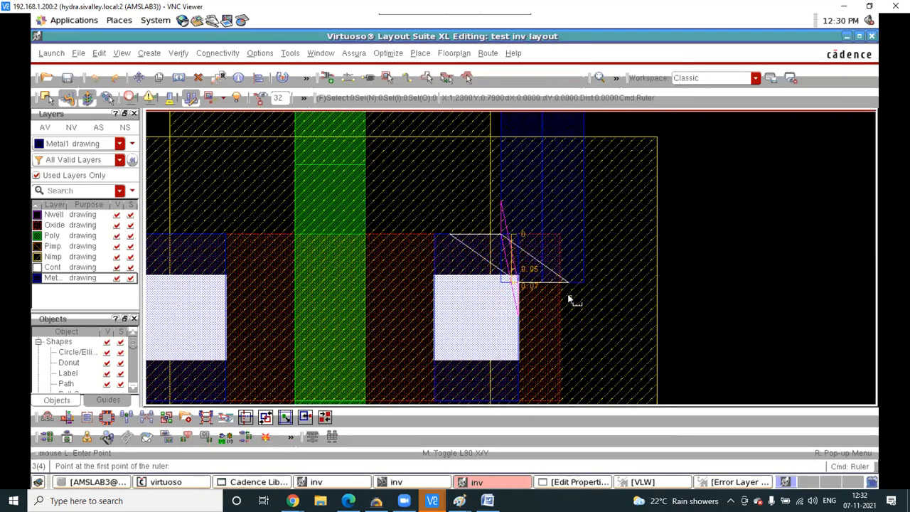
{"action": "key", "text": "Escape"}
{"action": "scroll", "coordinate": [587, 311], "scroll_direction": "down", "scroll_amount": 2}
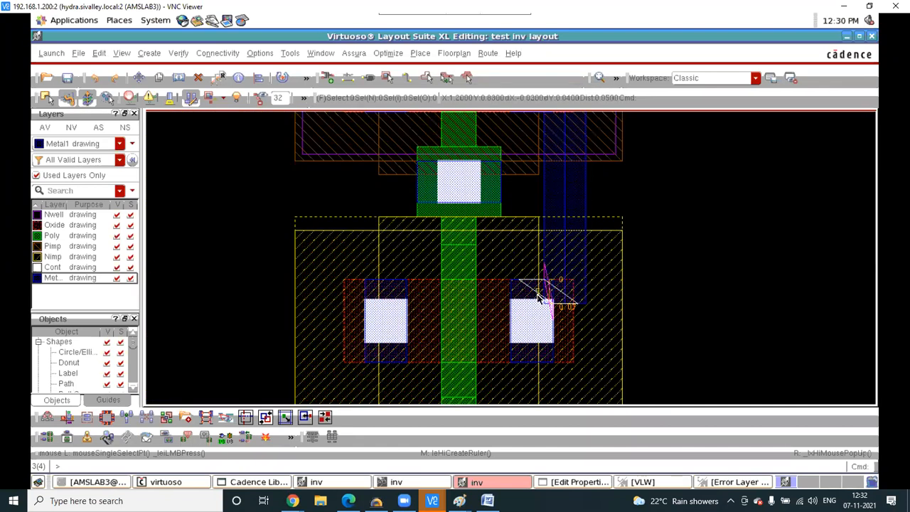
- Stretch the right Metal1 path's edge down over the lower-right contact
{"action": "key", "text": "s"}
{"action": "left_click_drag", "start_coordinate": [546, 303], "coordinate": [601, 307]}
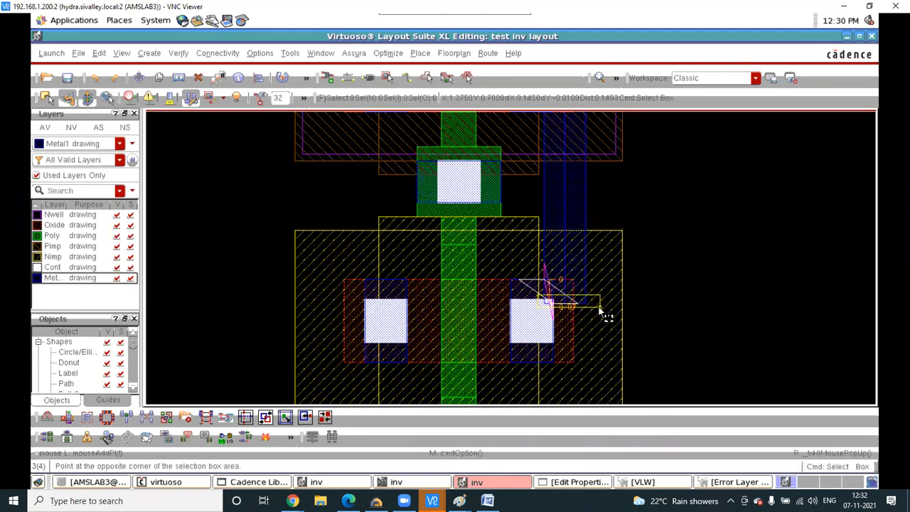
{"action": "scroll", "coordinate": [568, 304], "scroll_direction": "up", "scroll_amount": 1}
{"action": "left_click", "coordinate": [567, 302]}
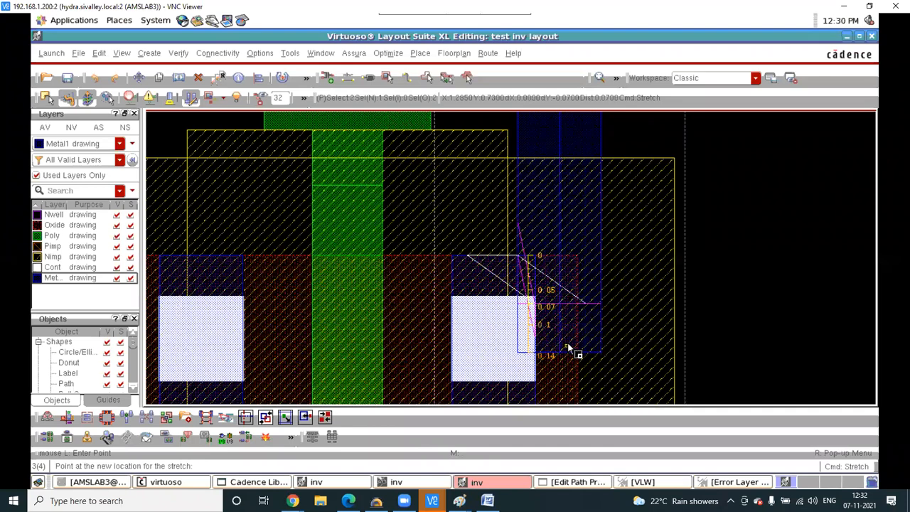
{"action": "left_click", "coordinate": [503, 321]}
{"action": "scroll", "coordinate": [502, 364], "scroll_direction": "down", "scroll_amount": 1}
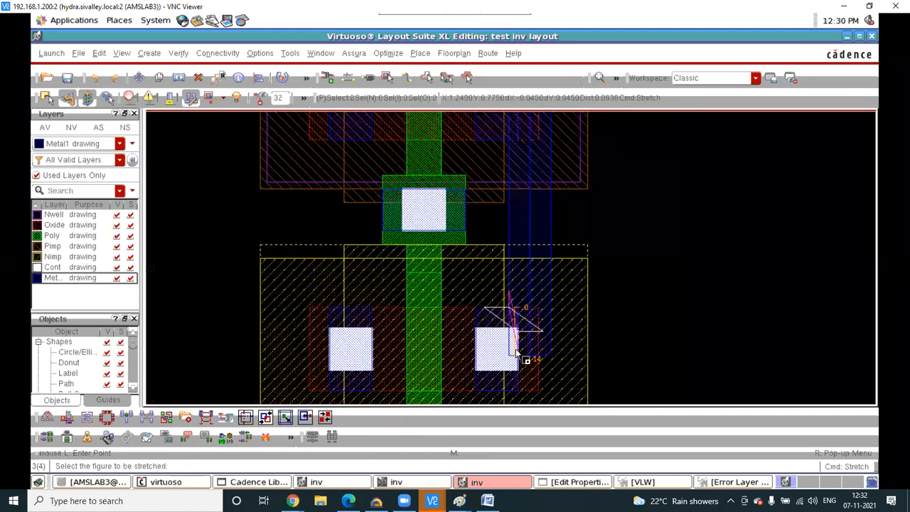
{"action": "scroll", "coordinate": [519, 344], "scroll_direction": "down", "scroll_amount": 2}
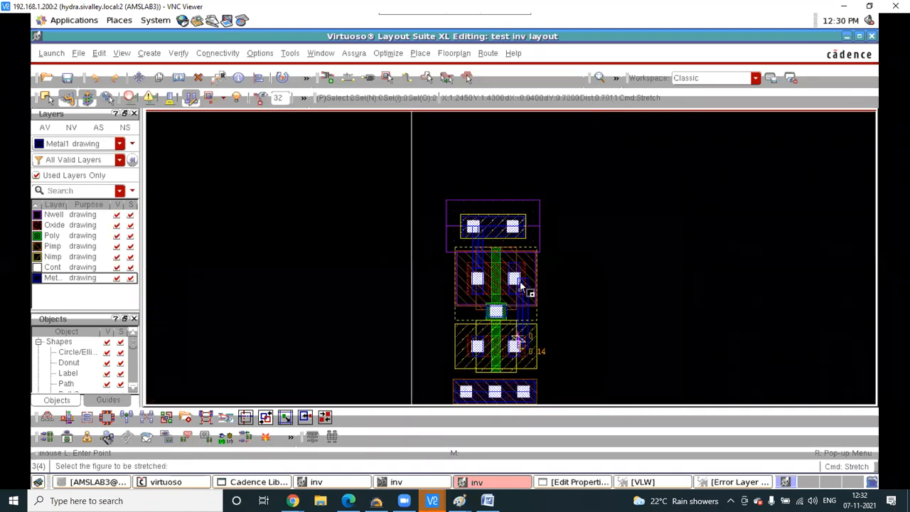
{"action": "scroll", "coordinate": [522, 284], "scroll_direction": "up", "scroll_amount": 1}
{"action": "scroll", "coordinate": [522, 283], "scroll_direction": "up", "scroll_amount": 2}
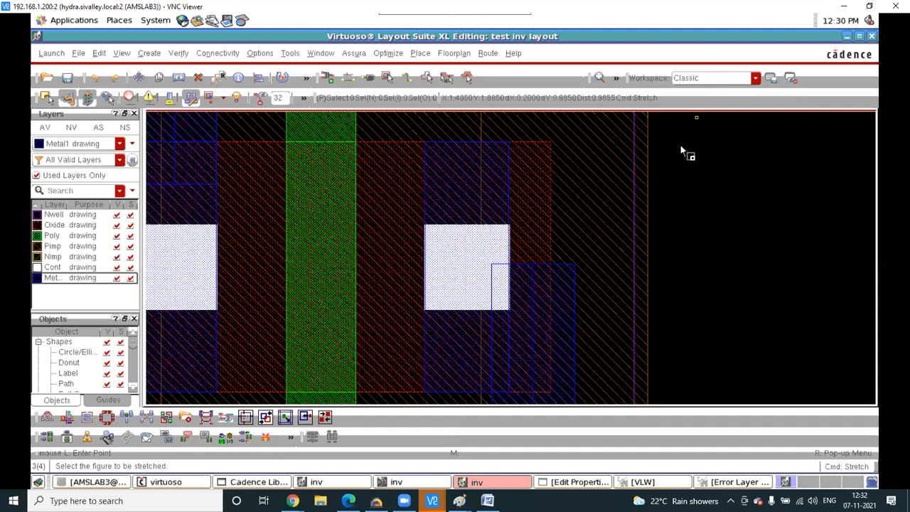
{"action": "scroll", "coordinate": [679, 155], "scroll_direction": "down", "scroll_amount": 2, "text": "ctrl"}
{"action": "scroll", "coordinate": [645, 234], "scroll_direction": "down", "scroll_amount": 2, "text": "ctrl"}
{"action": "key", "text": "Escape"}
{"action": "scroll", "coordinate": [642, 253], "scroll_direction": "up", "scroll_amount": 4, "text": "ctrl"}
{"action": "scroll", "coordinate": [642, 256], "scroll_direction": "down", "scroll_amount": 3, "text": "ctrl"}
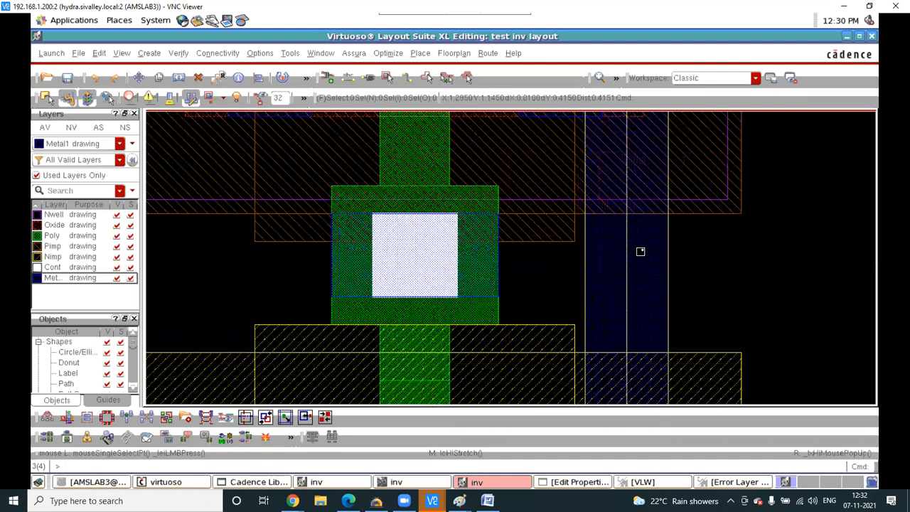
- Shift the right Metal1 path slightly to its new position beside the contact
{"action": "left_click", "coordinate": [634, 379]}
{"action": "scroll", "coordinate": [635, 378], "scroll_direction": "up", "scroll_amount": 2, "text": "ctrl"}
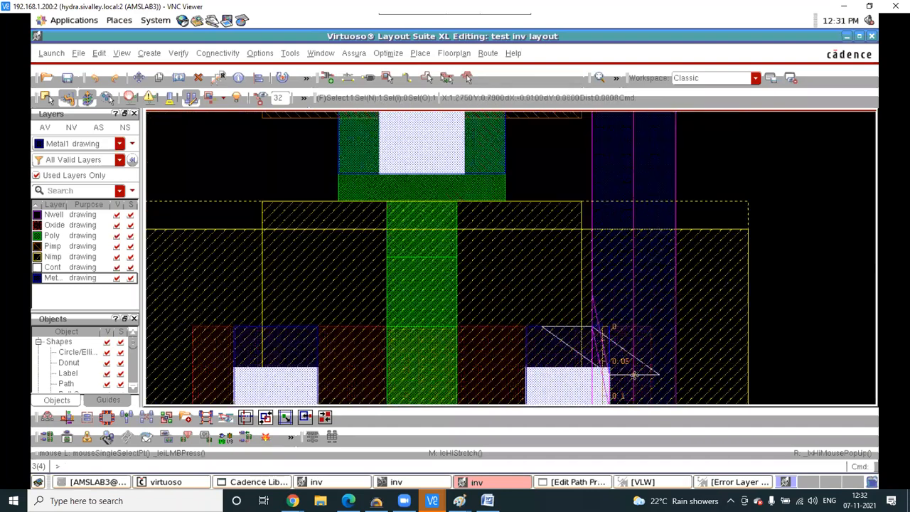
{"action": "key", "text": "m"}
{"action": "left_click", "coordinate": [638, 373]}
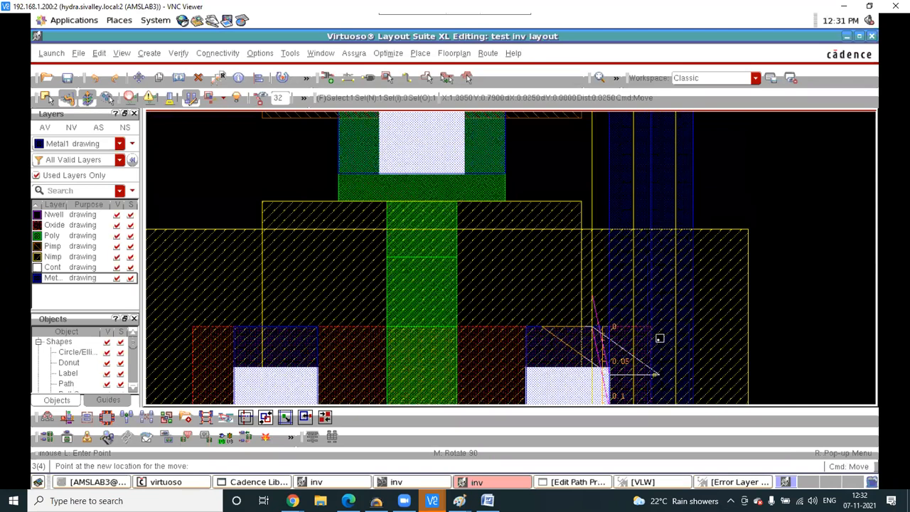
{"action": "left_click", "coordinate": [658, 339]}
{"action": "scroll", "coordinate": [656, 338], "scroll_direction": "down", "scroll_amount": 2, "text": "ctrl"}
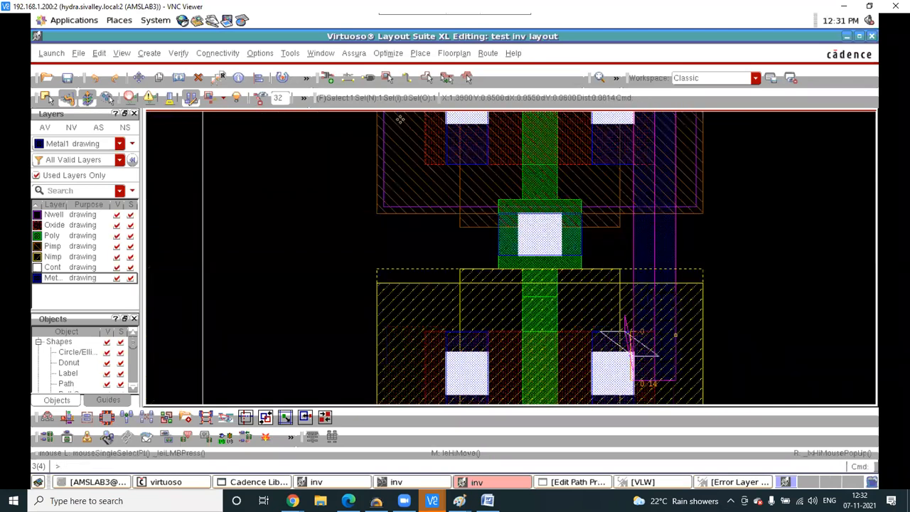
{"action": "left_click", "coordinate": [353, 54]}
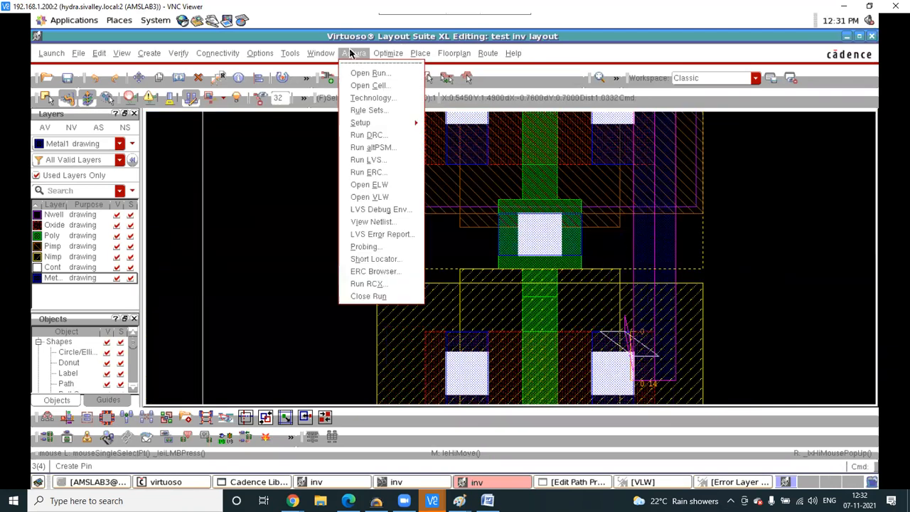
- Save the inv layout, rerun Assura DRC over the old job, and view the results
{"action": "left_click", "coordinate": [367, 135]}
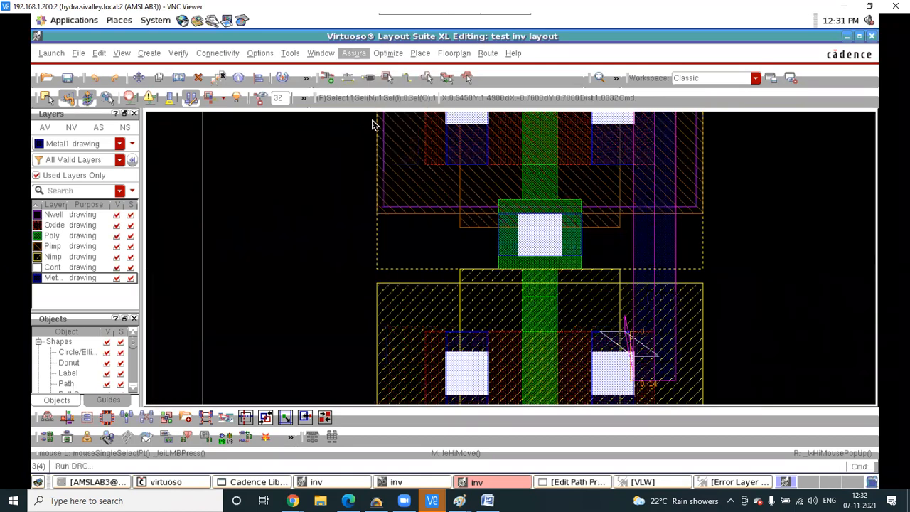
{"action": "left_click", "coordinate": [425, 444]}
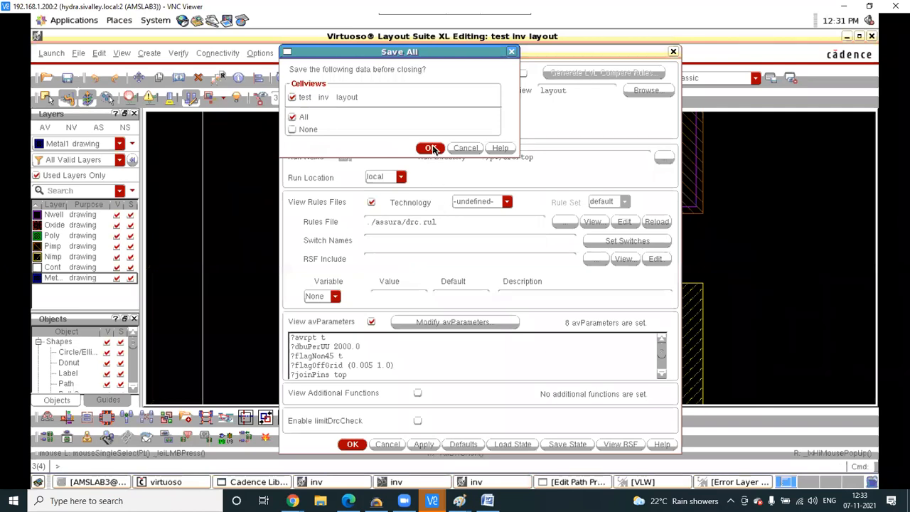
{"action": "left_click", "coordinate": [431, 148]}
{"action": "left_click", "coordinate": [421, 263]}
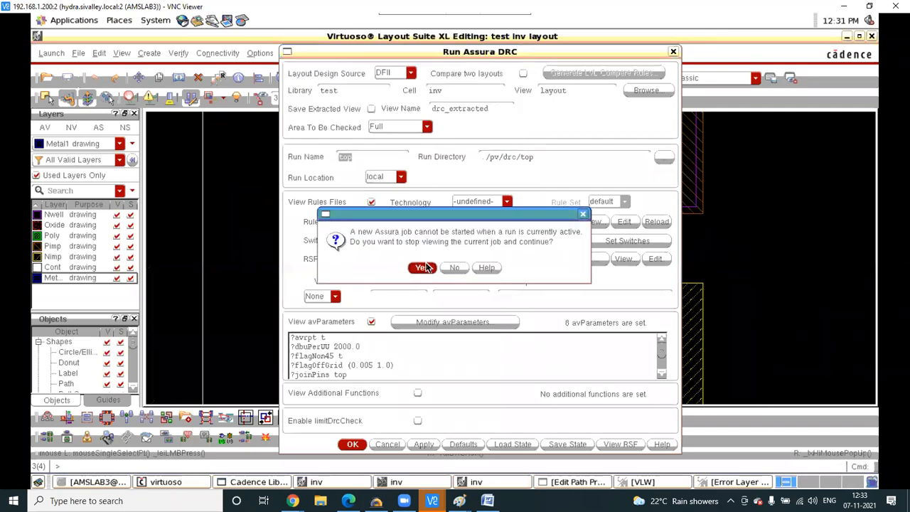
{"action": "left_click", "coordinate": [423, 267]}
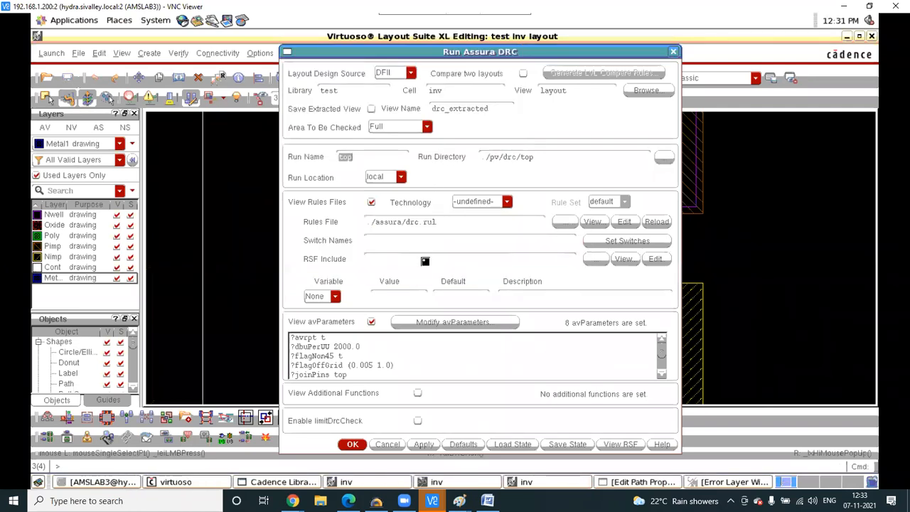
{"action": "left_click", "coordinate": [770, 435]}
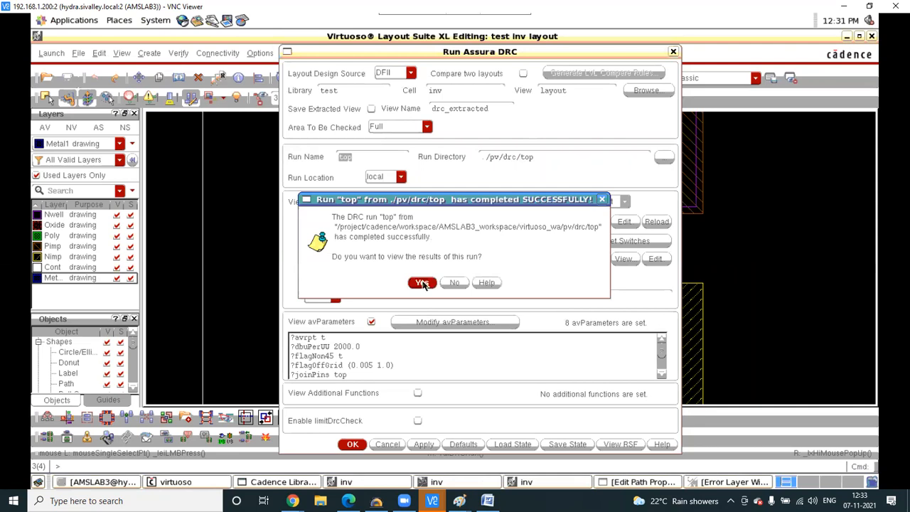
{"action": "left_click", "coordinate": [422, 282]}
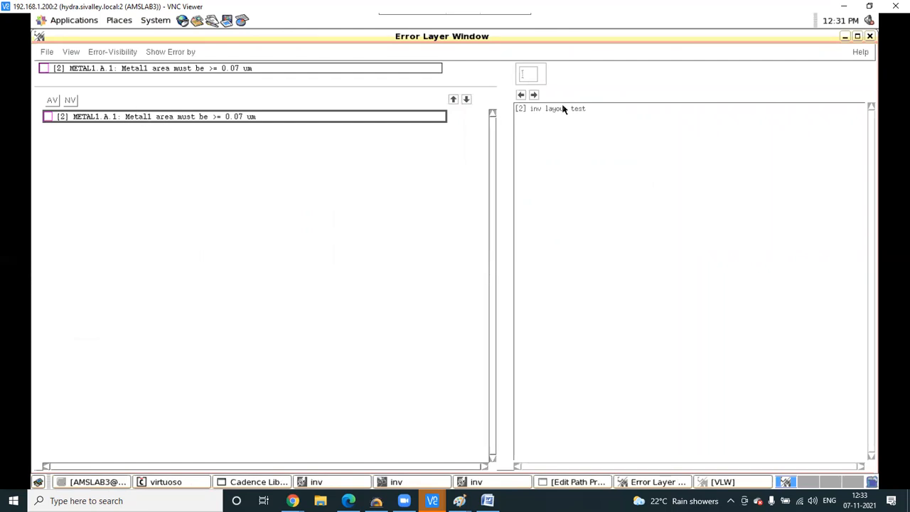
- Set aside the single Metal1 minimum-area error, close the DRC form, and switch to Paint
{"action": "left_click", "coordinate": [845, 36]}
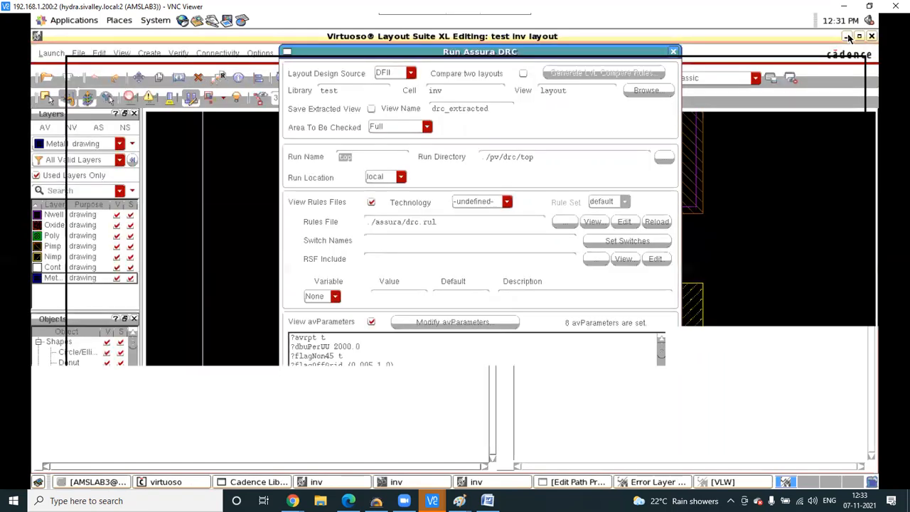
{"action": "left_click", "coordinate": [674, 52]}
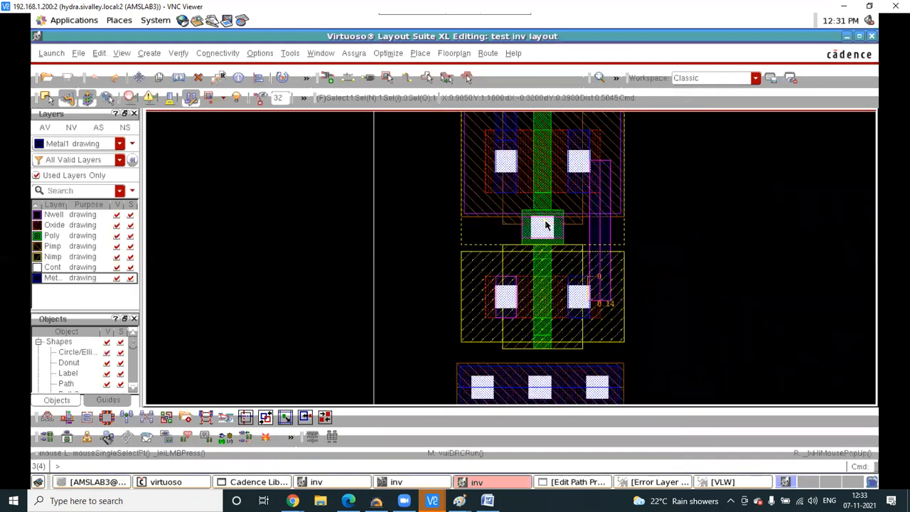
{"action": "scroll", "coordinate": [545, 225], "scroll_direction": "down", "scroll_amount": 1, "text": "ctrl"}
{"action": "scroll", "coordinate": [524, 258], "scroll_direction": "up", "scroll_amount": 3, "text": "ctrl"}
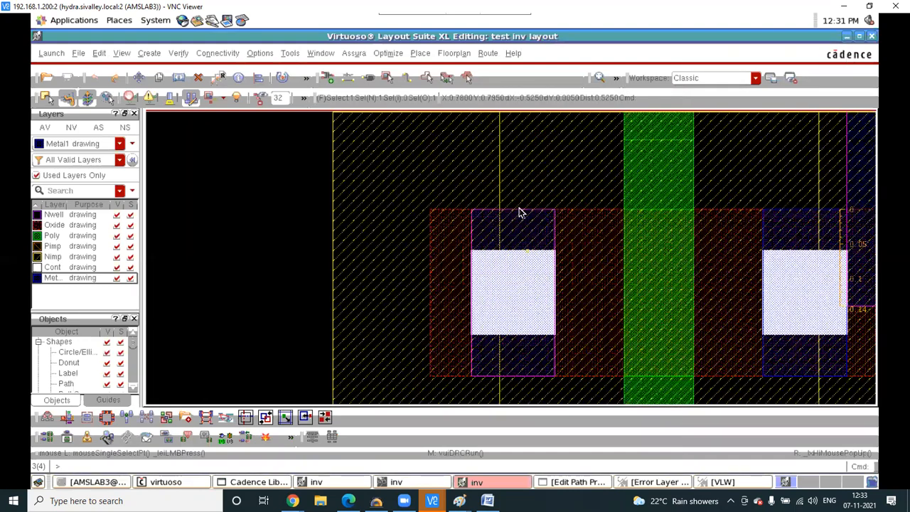
{"action": "scroll", "coordinate": [516, 214], "scroll_direction": "up", "scroll_amount": 2, "text": "ctrl"}
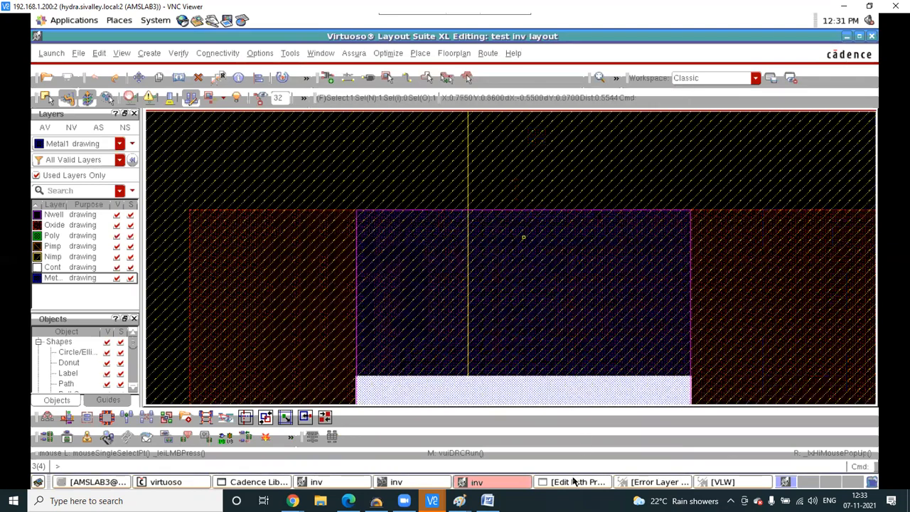
{"action": "left_click", "coordinate": [518, 442]}
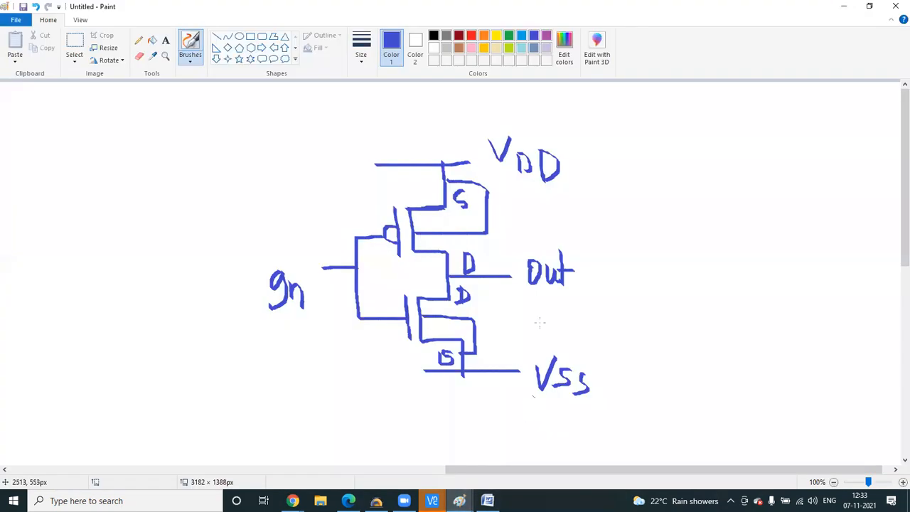
- Draw check marks beside Out and the top transistor's S terminal
{"action": "left_click_drag", "start_coordinate": [501, 254], "coordinate": [527, 229]}
{"action": "left_click_drag", "start_coordinate": [477, 199], "coordinate": [488, 189]}
{"action": "left_click", "coordinate": [431, 500]}
- Draw a Metal1 path from the lower transistor's left contact down to the bottom contact strip
{"action": "left_click", "coordinate": [398, 467]}
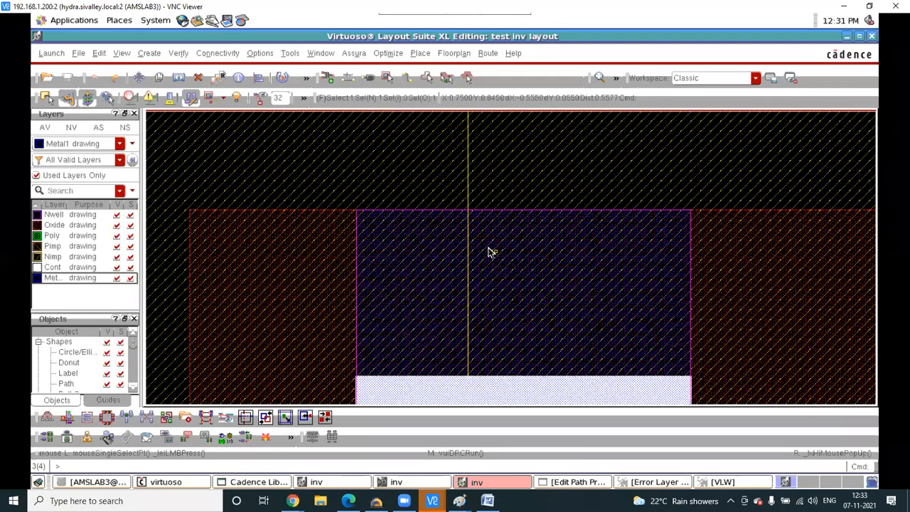
{"action": "scroll", "coordinate": [491, 252], "scroll_direction": "down", "scroll_amount": 2, "text": "ctrl"}
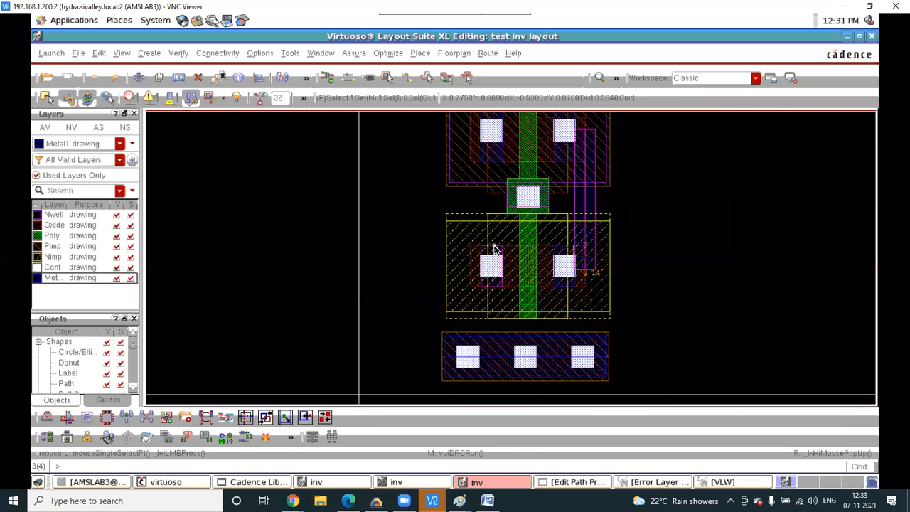
{"action": "key", "text": "p"}
{"action": "left_click", "coordinate": [490, 265]}
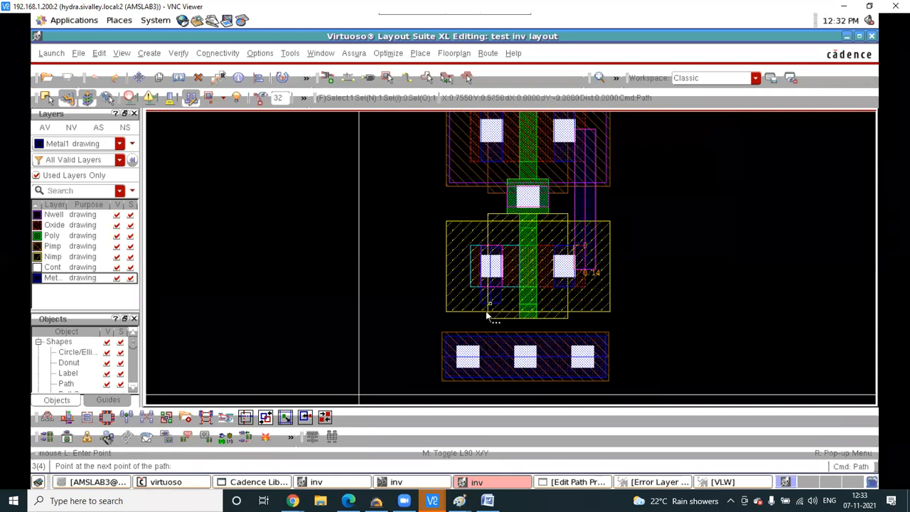
{"action": "double_click", "coordinate": [489, 359]}
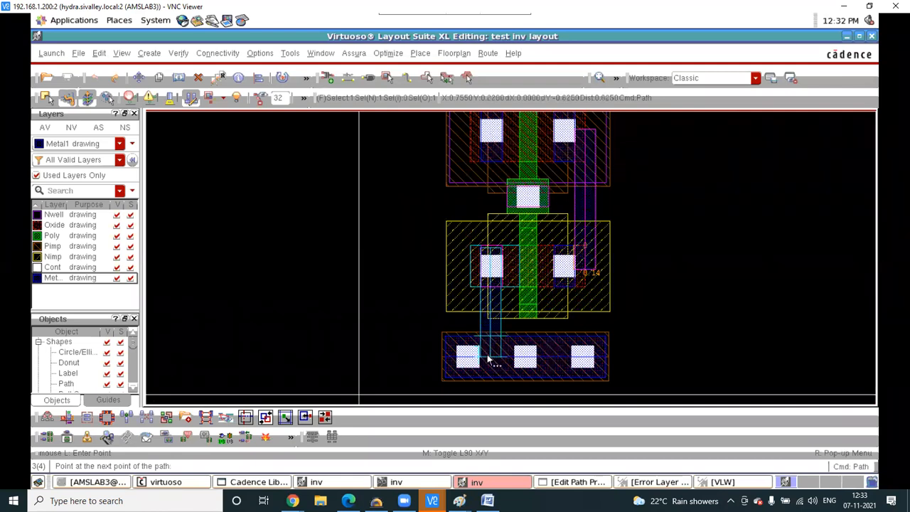
{"action": "scroll", "coordinate": [491, 263], "scroll_direction": "up", "scroll_amount": 2, "text": "ctrl"}
{"action": "scroll", "coordinate": [491, 265], "scroll_direction": "up", "scroll_amount": 4, "text": "ctrl"}
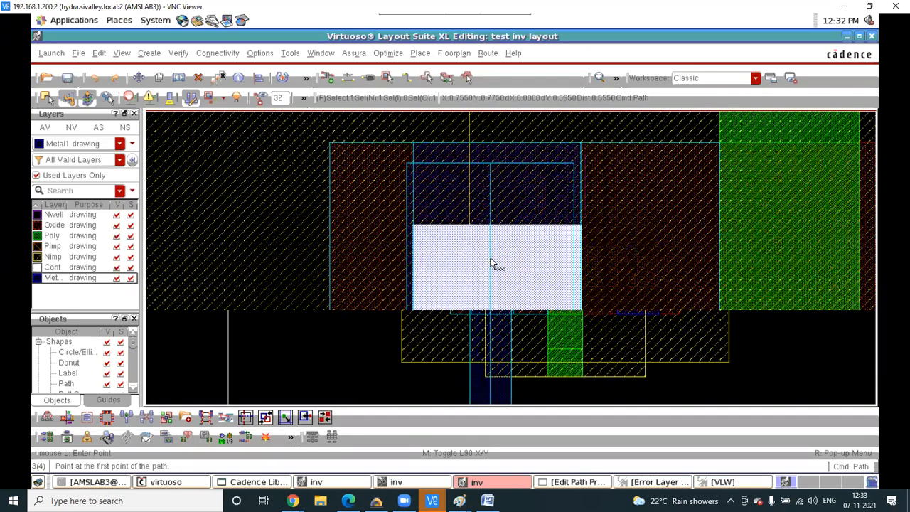
{"action": "scroll", "coordinate": [415, 163], "scroll_direction": "up", "scroll_amount": 2, "text": "ctrl"}
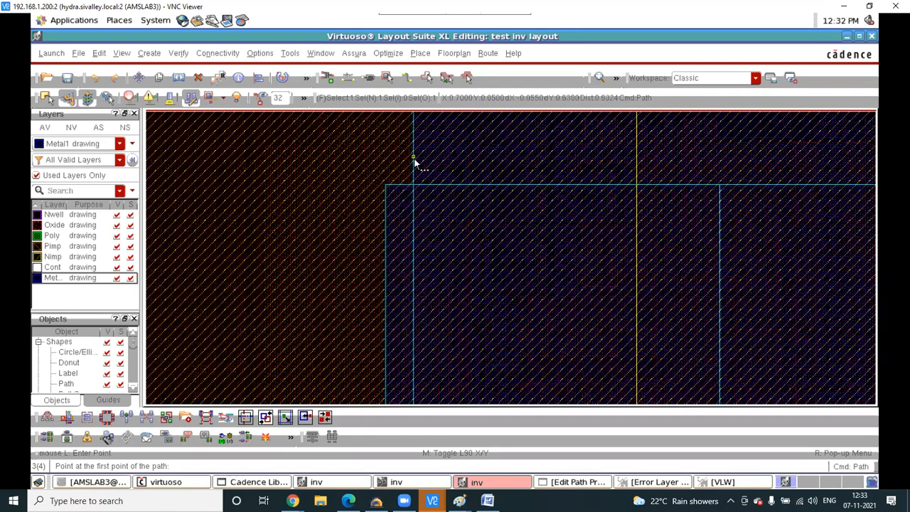
{"action": "key", "text": "Escape"}
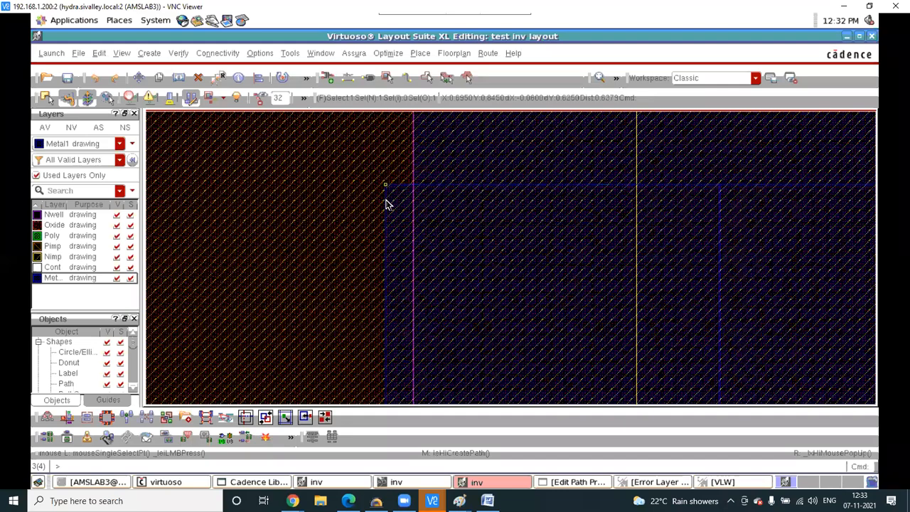
- Reposition the Metal1 shape at the left contact using Quick Align and Move
{"action": "key", "text": "a"}
{"action": "left_click", "coordinate": [389, 213]}
{"action": "key", "text": "m"}
{"action": "left_click", "coordinate": [391, 213]}
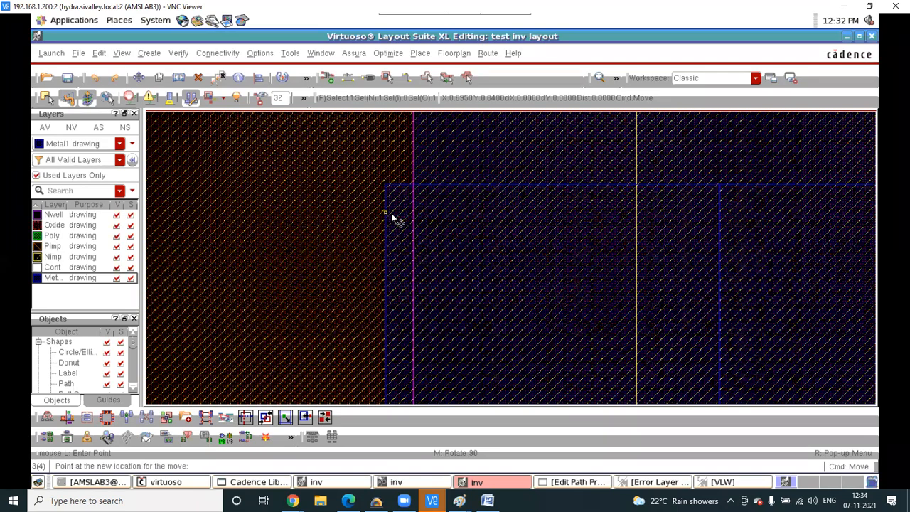
{"action": "left_click", "coordinate": [391, 213]}
{"action": "left_click", "coordinate": [391, 214]}
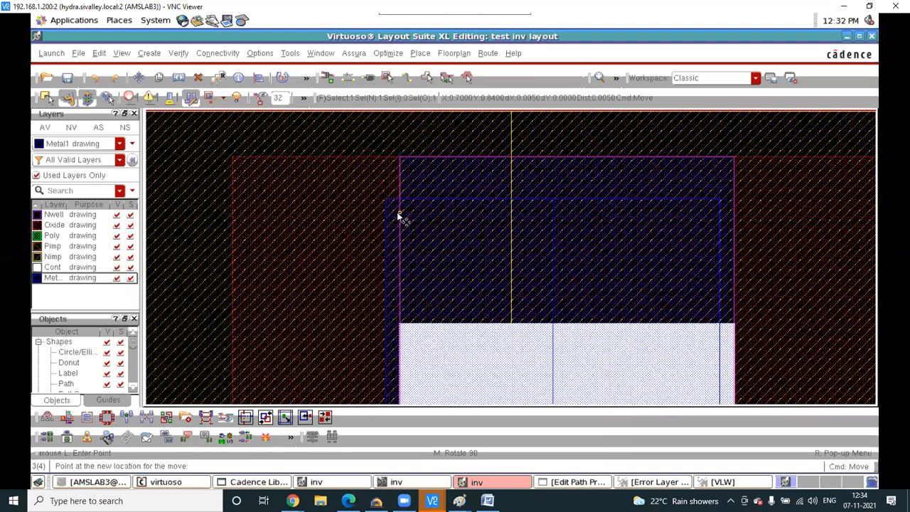
{"action": "scroll", "coordinate": [396, 211], "scroll_direction": "down", "scroll_amount": 1, "text": "ctrl"}
{"action": "left_click", "coordinate": [475, 213]}
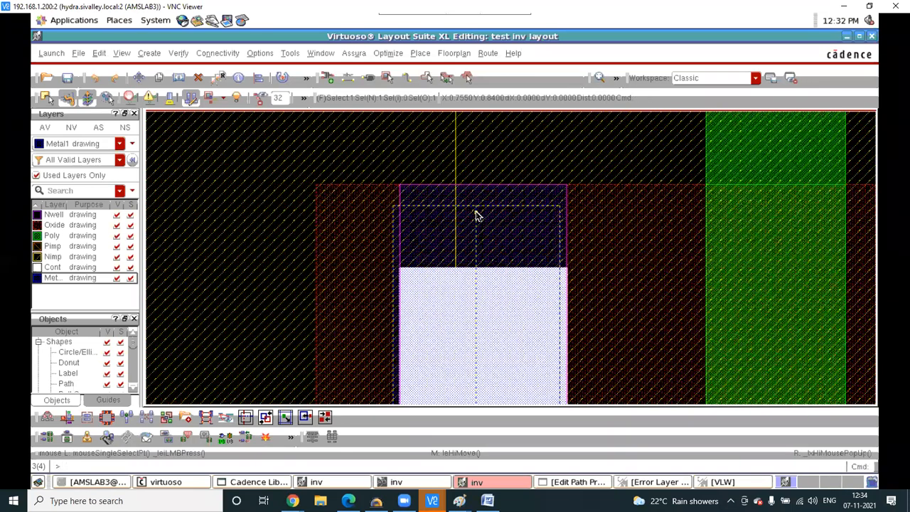
- Nudge the shape slightly further right, then select the new path and contact metal
{"action": "key", "text": "m"}
{"action": "left_click", "coordinate": [476, 213]}
{"action": "left_click", "coordinate": [486, 212]}
{"action": "scroll", "coordinate": [490, 212], "scroll_direction": "down", "scroll_amount": 1}
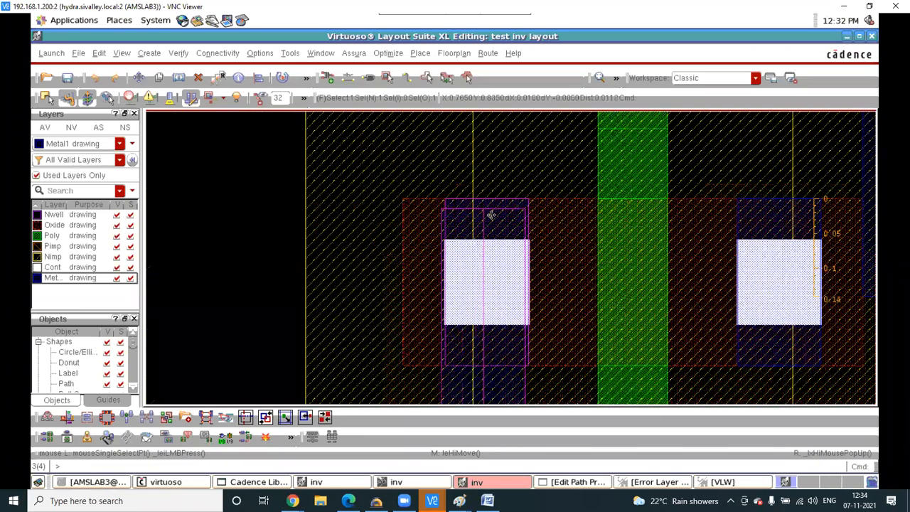
{"action": "scroll", "coordinate": [462, 194], "scroll_direction": "down", "scroll_amount": 2}
{"action": "left_click_drag", "start_coordinate": [446, 185], "coordinate": [491, 314]}
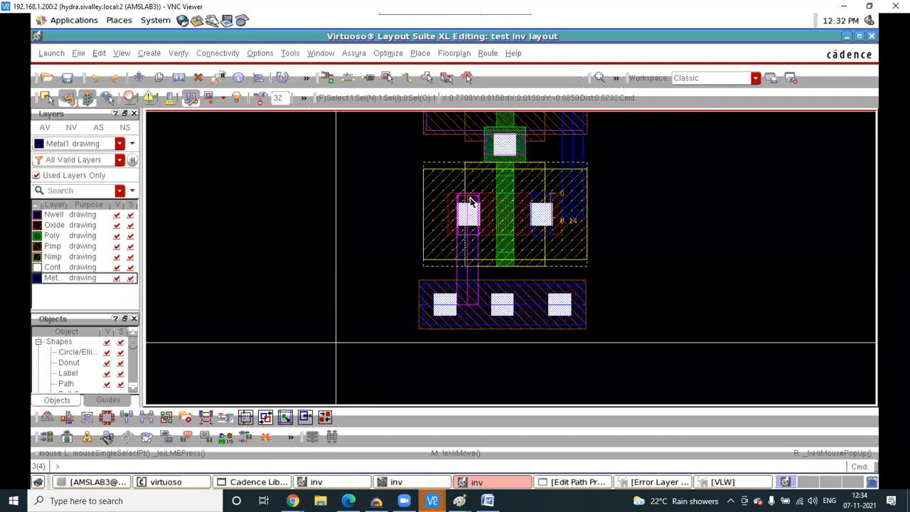
{"action": "scroll", "coordinate": [474, 206], "scroll_direction": "up", "scroll_amount": 3}
- Quick Align the inner metal's right edge to the outer contact metal's right edge
{"action": "key", "text": "a"}
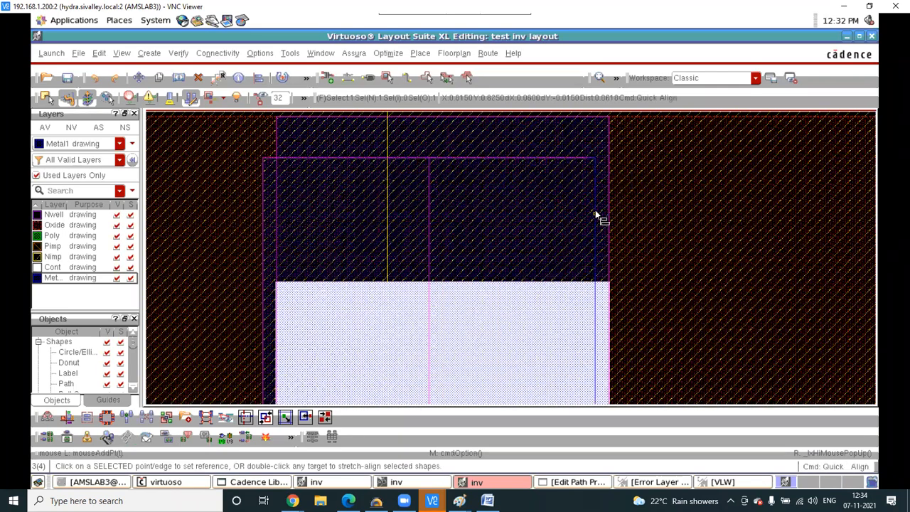
{"action": "left_click", "coordinate": [608, 181]}
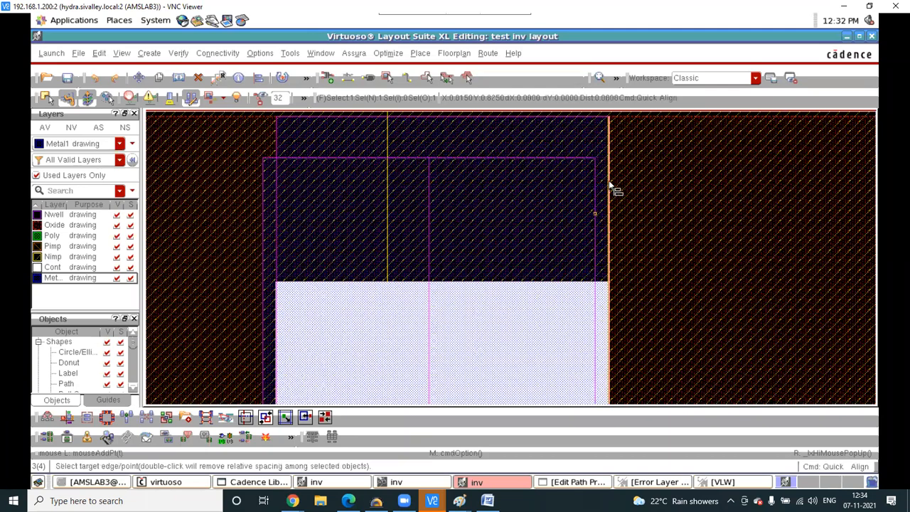
{"action": "left_click", "coordinate": [605, 202]}
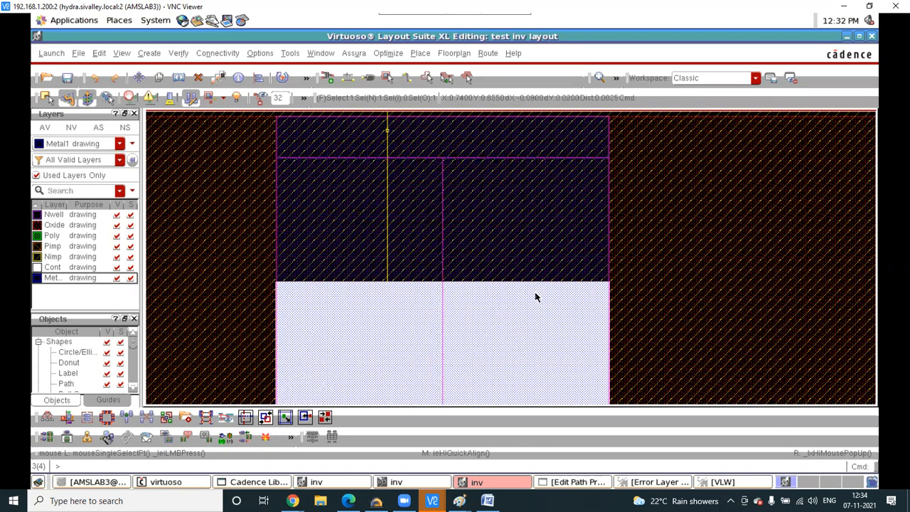
{"action": "scroll", "coordinate": [536, 297], "scroll_direction": "down", "scroll_amount": 1}
{"action": "scroll", "coordinate": [536, 298], "scroll_direction": "down", "scroll_amount": 2}
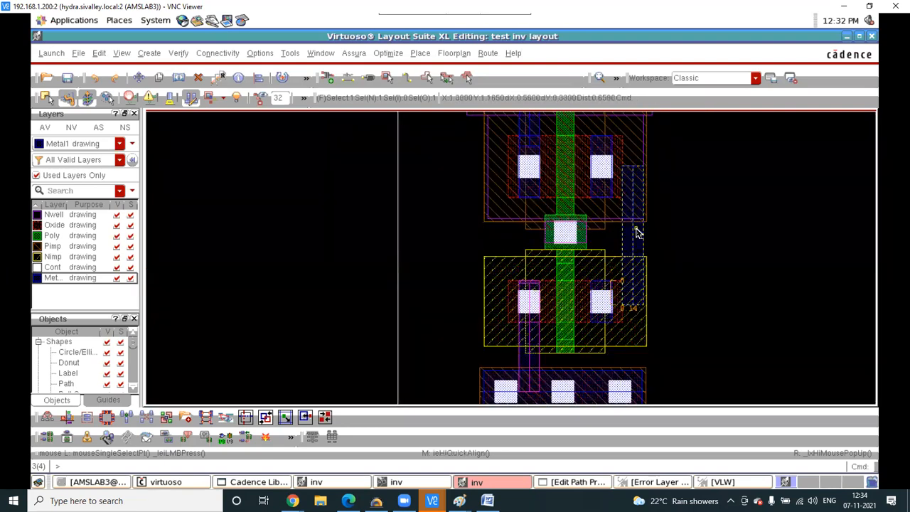
{"action": "scroll", "coordinate": [635, 228], "scroll_direction": "up", "scroll_amount": 1}
- Slide the right vertical Metal1 strip slightly to the left
{"action": "left_click_drag", "start_coordinate": [635, 227], "coordinate": [616, 232]}
{"action": "left_click", "coordinate": [703, 238]}
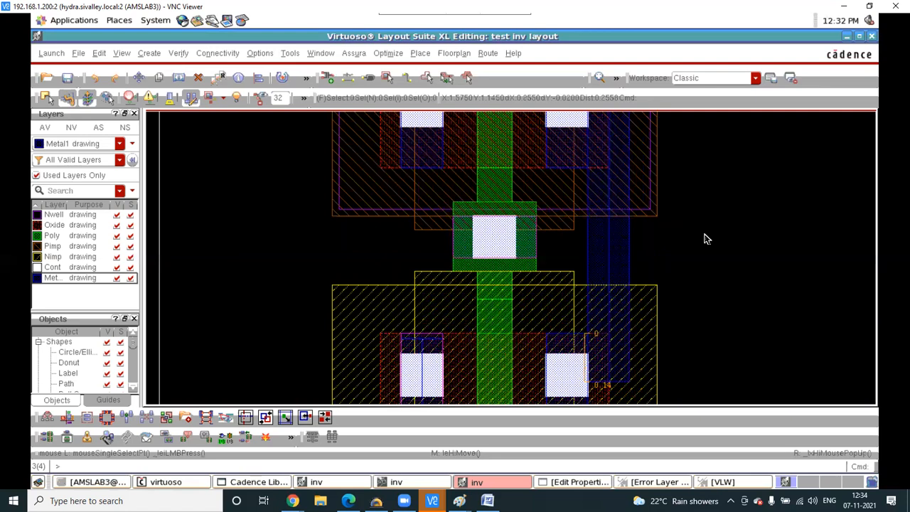
{"action": "scroll", "coordinate": [364, 231], "scroll_direction": "down", "scroll_amount": 1}
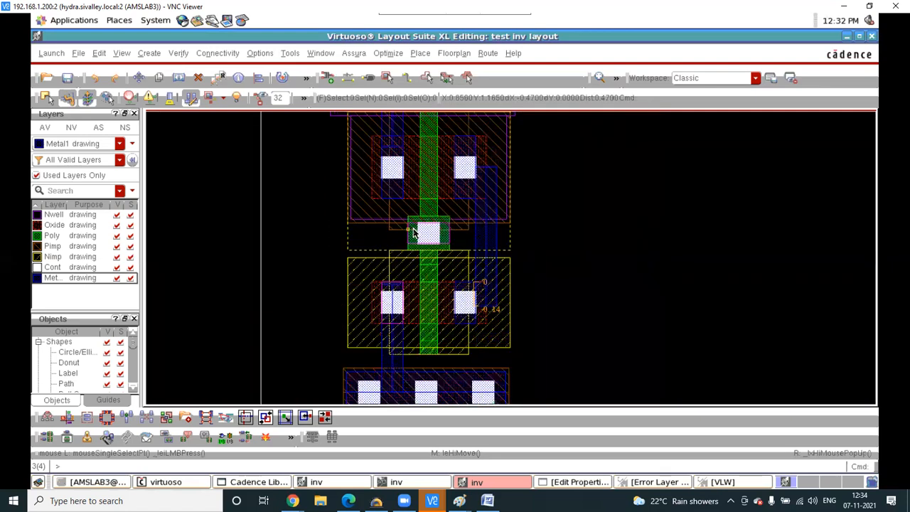
{"action": "scroll", "coordinate": [415, 231], "scroll_direction": "up", "scroll_amount": 1}
- Draw a horizontal Metal1 input strap running left from the gate contact
{"action": "key", "text": "p"}
{"action": "left_click", "coordinate": [486, 240]}
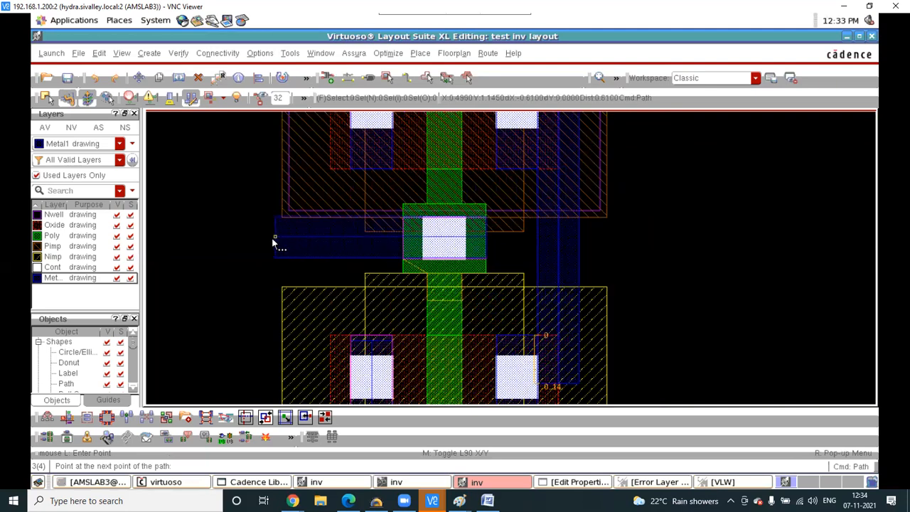
{"action": "double_click", "coordinate": [272, 243]}
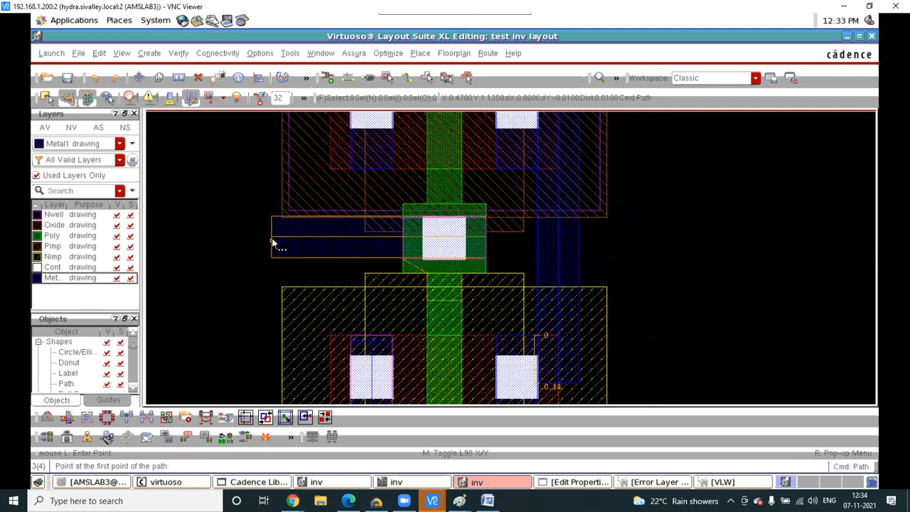
{"action": "left_click", "coordinate": [353, 53]}
- Save and rerun Assura DRC on the inv layout, overwriting the old run, and confirm zero errors
{"action": "left_click", "coordinate": [370, 134]}
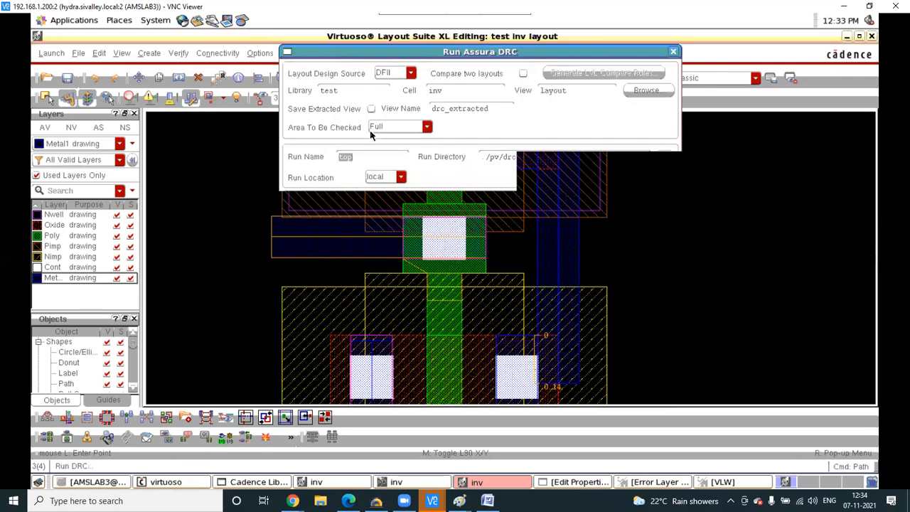
{"action": "left_click", "coordinate": [423, 444]}
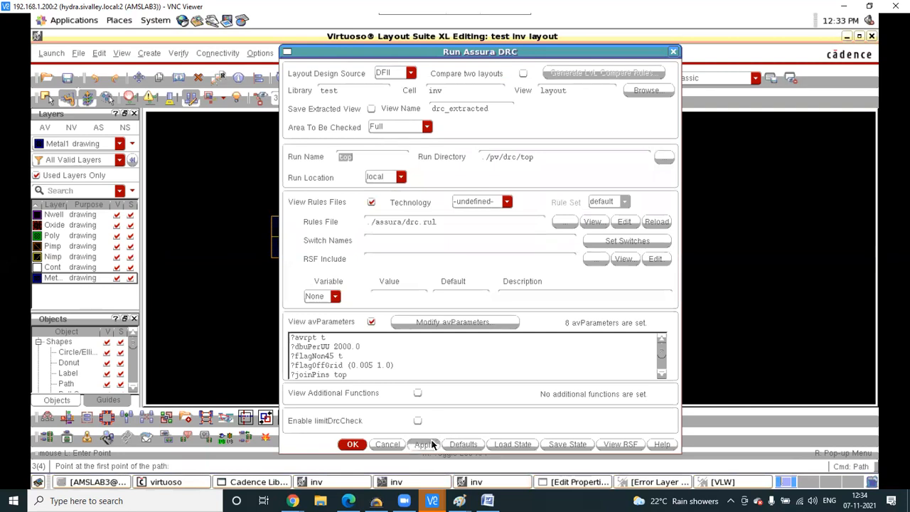
{"action": "left_click", "coordinate": [430, 149]}
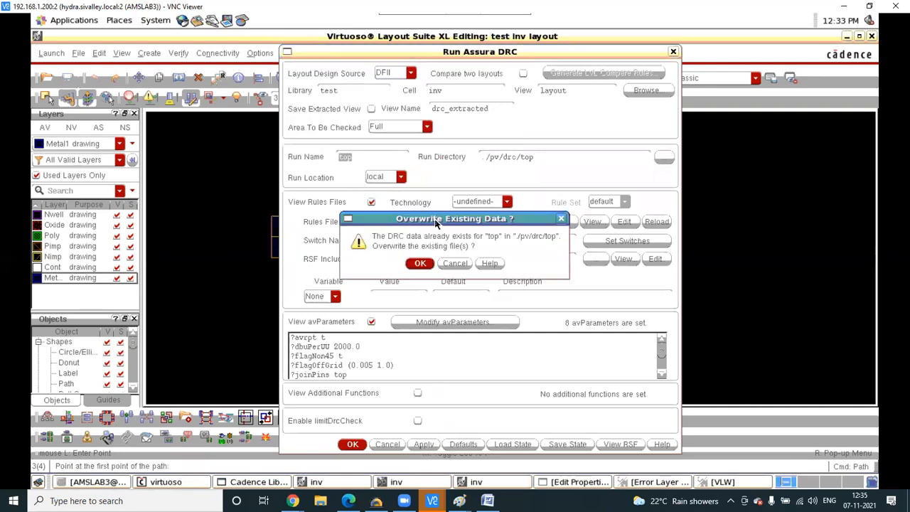
{"action": "left_click", "coordinate": [420, 264]}
{"action": "left_click", "coordinate": [420, 263]}
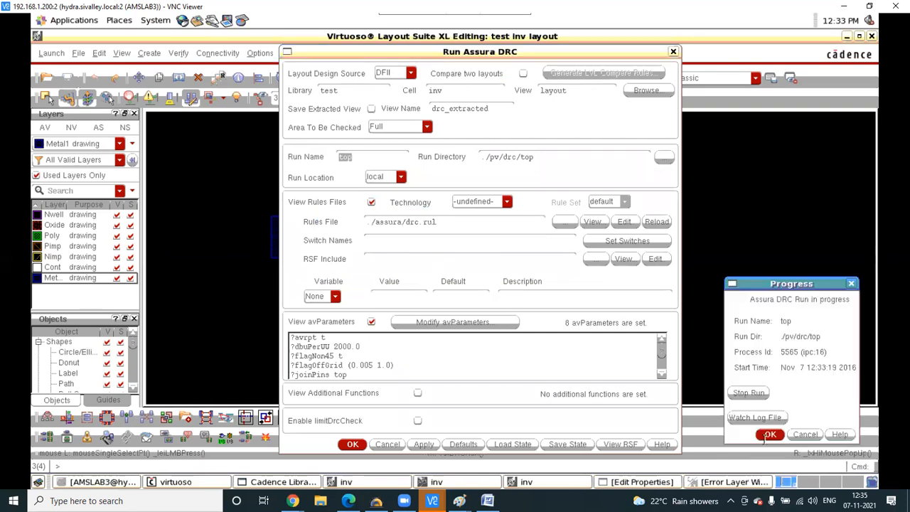
{"action": "left_click", "coordinate": [770, 434]}
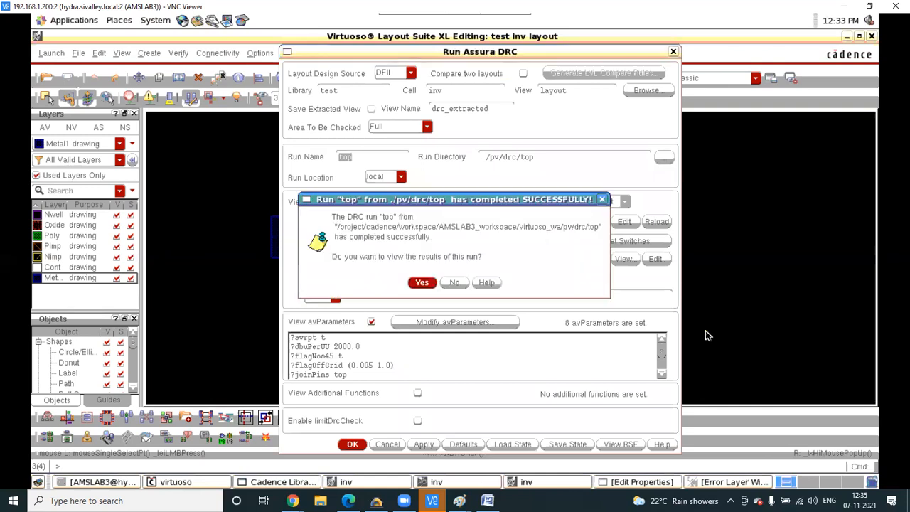
{"action": "left_click", "coordinate": [422, 284]}
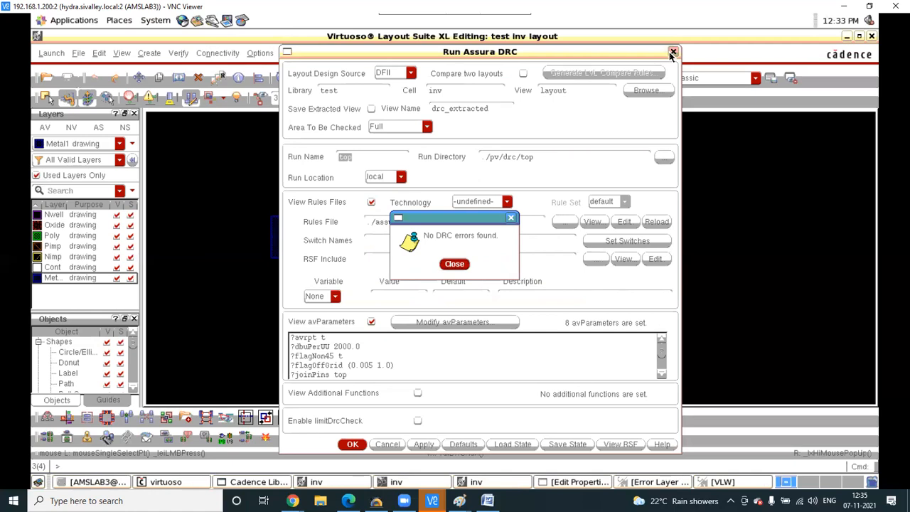
{"action": "left_click", "coordinate": [455, 264]}
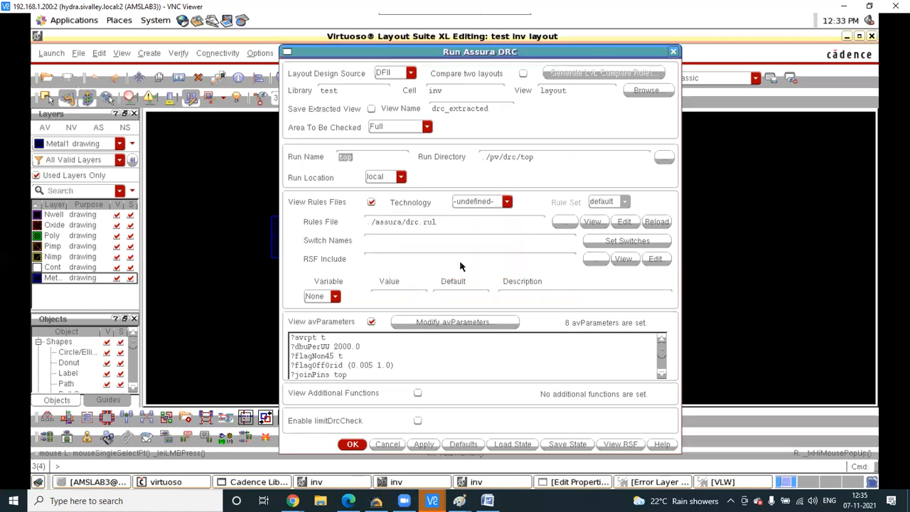
{"action": "left_click", "coordinate": [672, 51]}
{"action": "left_click", "coordinate": [423, 481]}
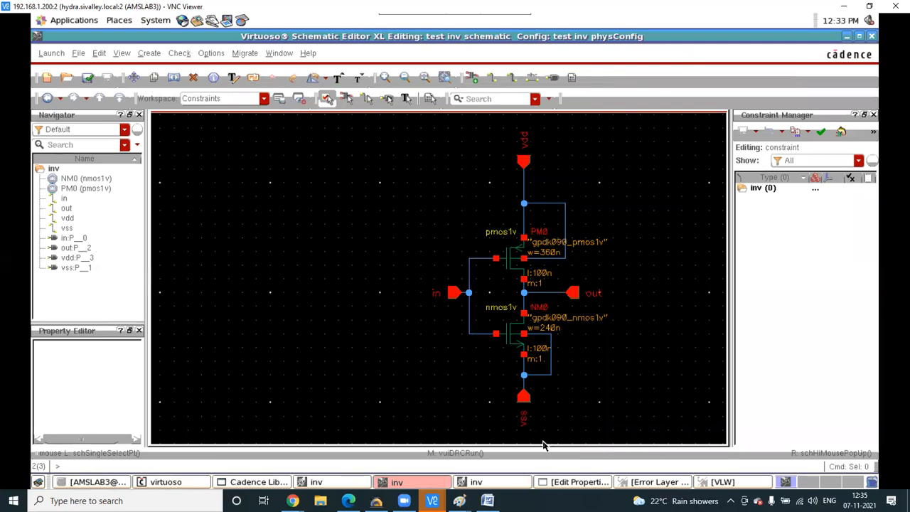
{"action": "left_click", "coordinate": [485, 482]}
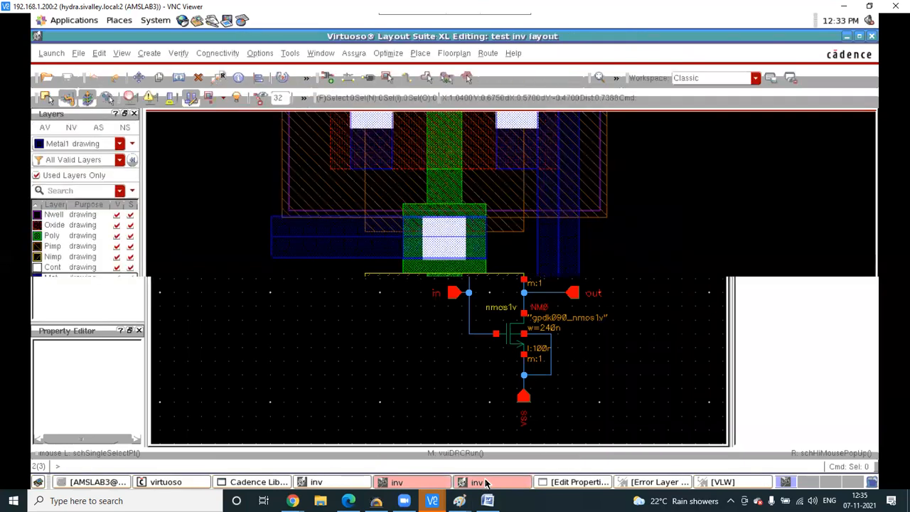
{"action": "scroll", "coordinate": [438, 341], "scroll_direction": "down", "scroll_amount": 5, "text": "ctrl"}
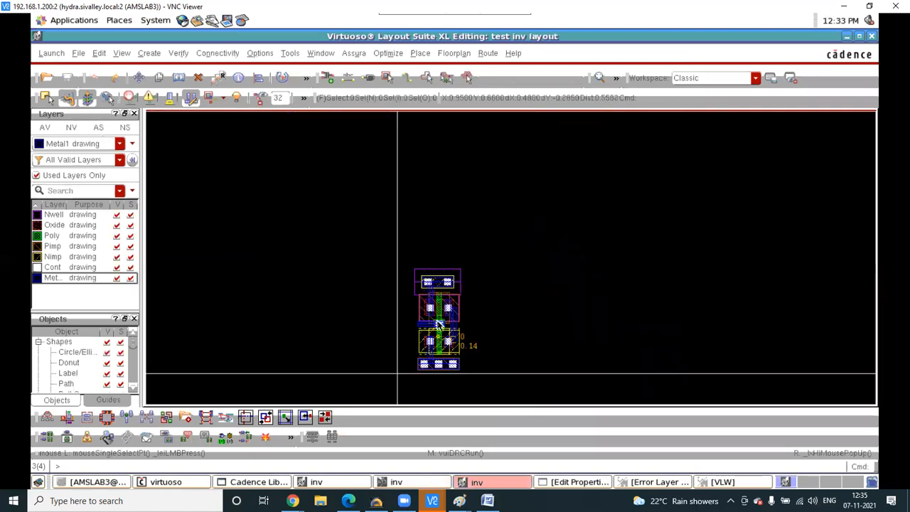
{"action": "scroll", "coordinate": [427, 285], "scroll_direction": "up", "scroll_amount": 5, "text": "ctrl"}
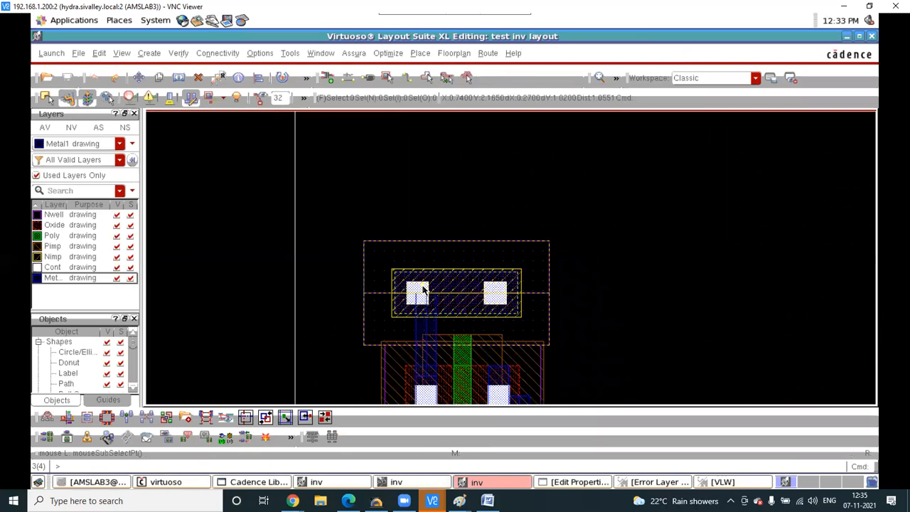
{"action": "key", "text": "ctrl+p"}
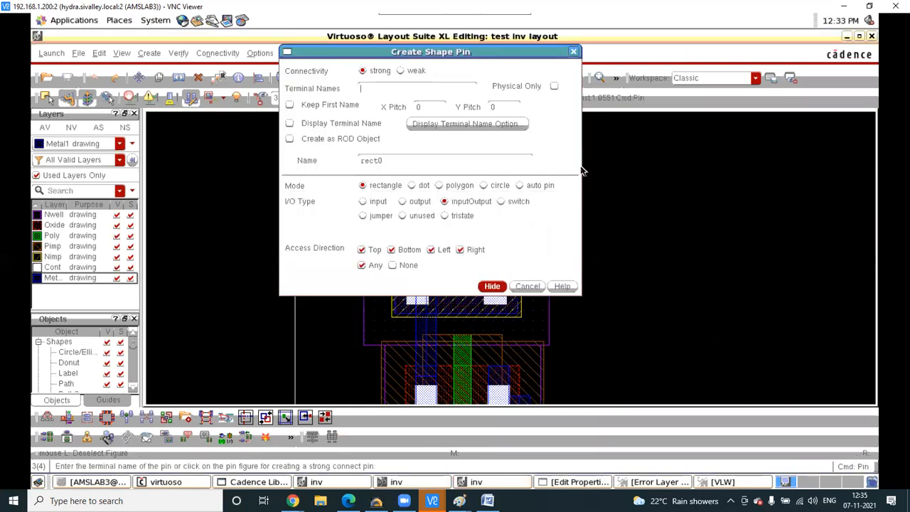
{"action": "left_click", "coordinate": [573, 52]}
- Enter item 11 in the Word notes as add pin : “control p”, with the quote marks corrected
{"action": "left_click", "coordinate": [487, 500]}
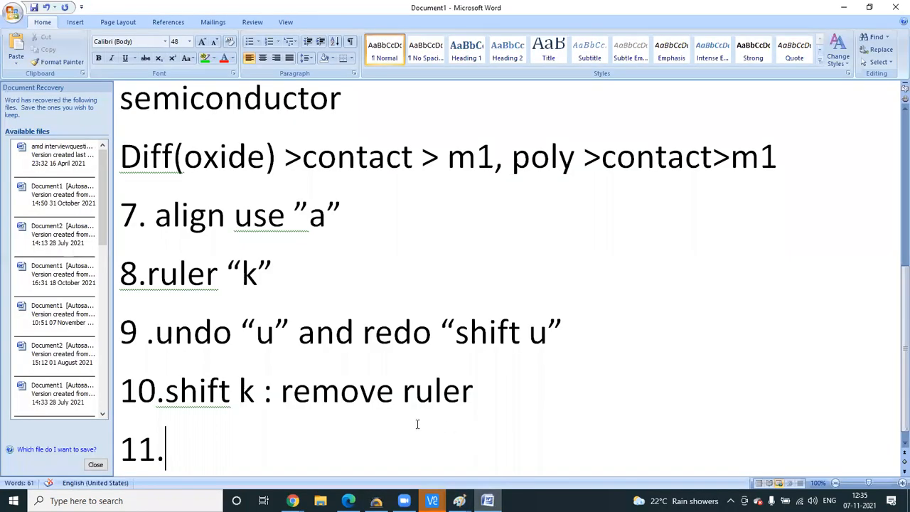
{"action": "type", "text": "add "}
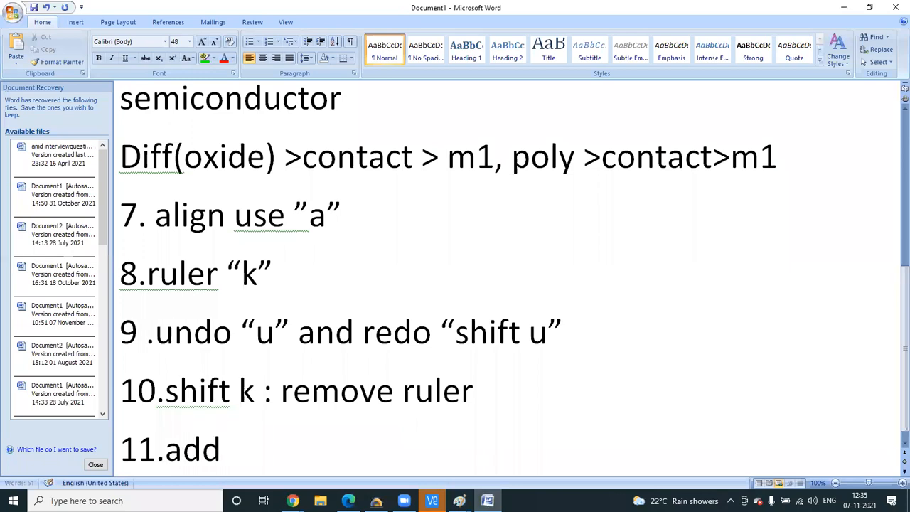
{"action": "type", "text": "pin"}
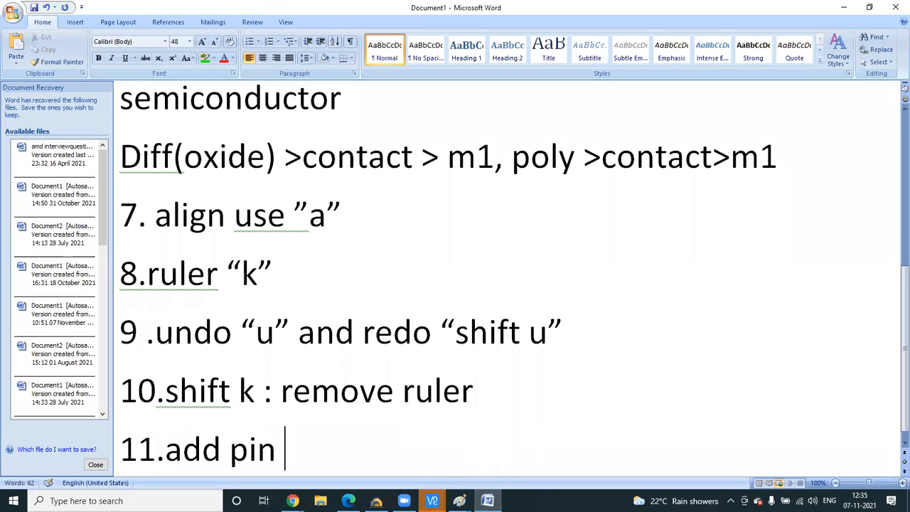
{"action": "type", "text": " : contr"}
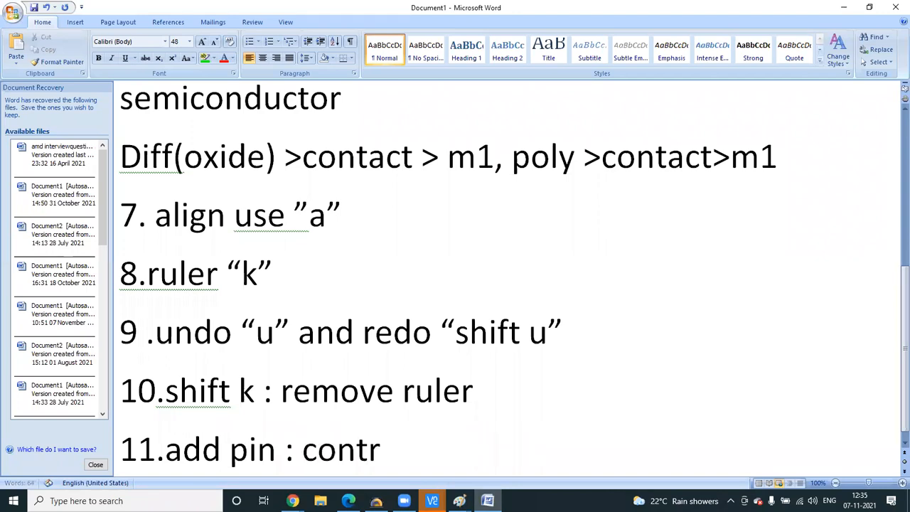
{"action": "type", "text": "ol p"}
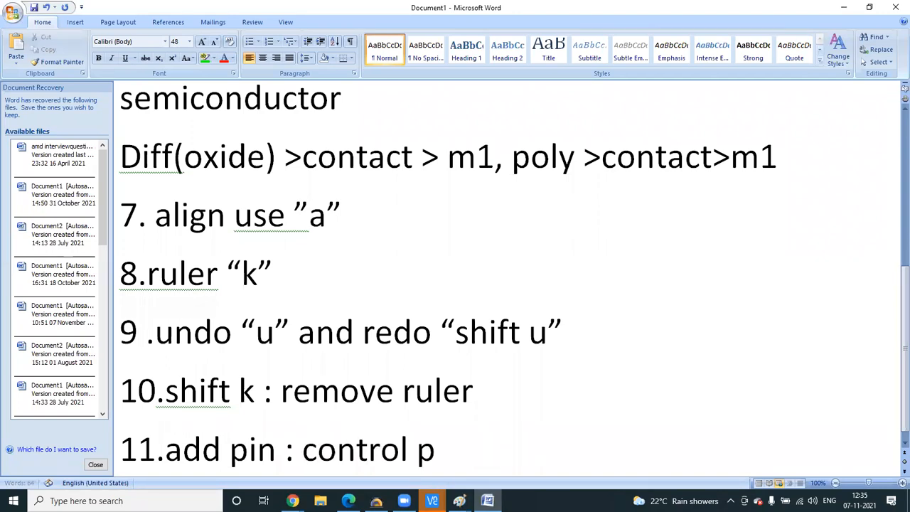
{"action": "key", "text": "Left"}
{"action": "type", "text": "\""}
{"action": "key", "text": "Right"}
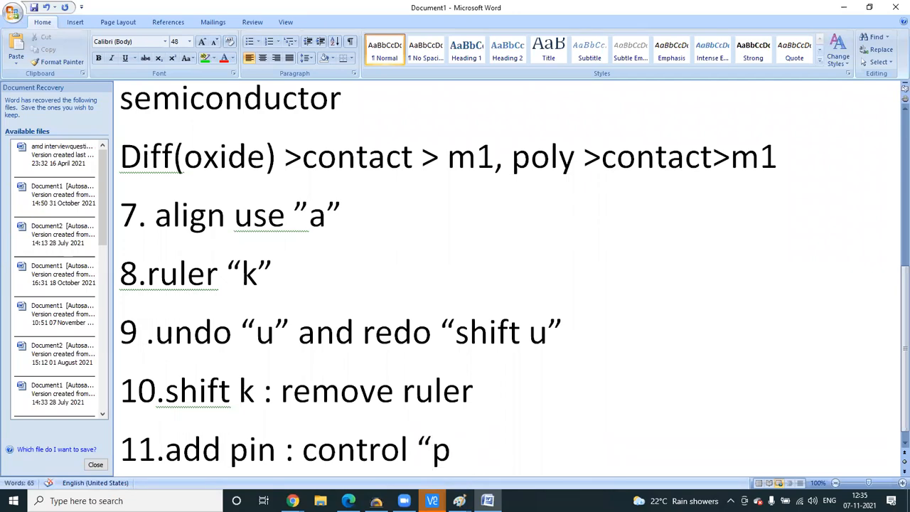
{"action": "key", "text": "Left"}
{"action": "key", "text": "BackSpace"}
{"action": "key", "text": "Left"}
{"action": "key", "text": "Left"}
{"action": "key", "text": "Left"}
{"action": "key", "text": "Left"}
{"action": "key", "text": "Left"}
{"action": "key", "text": "Left"}
{"action": "key", "text": "Left"}
{"action": "key", "text": "Left"}
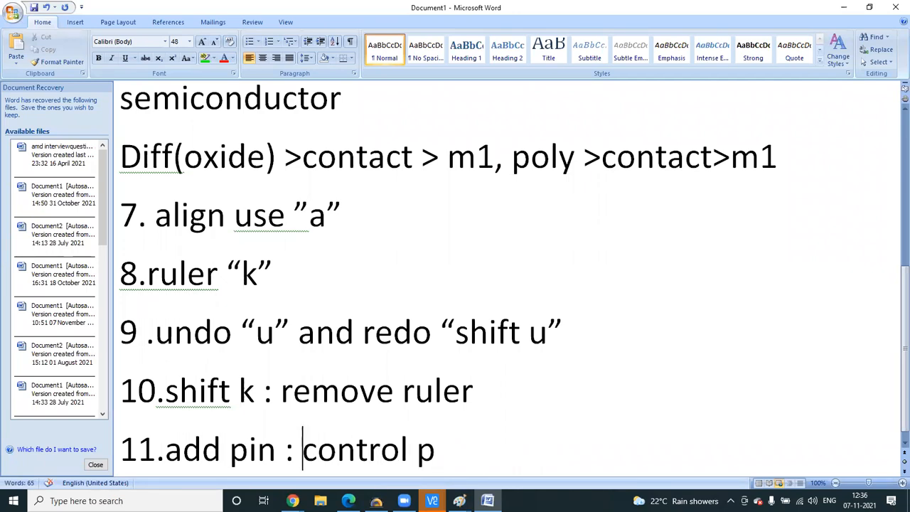
{"action": "type", "text": "“"}
{"action": "key", "text": "Right"}
{"action": "key", "text": "Right"}
{"action": "key", "text": "Right"}
{"action": "key", "text": "Right"}
{"action": "key", "text": "Right"}
{"action": "key", "text": "Right"}
{"action": "key", "text": "Right"}
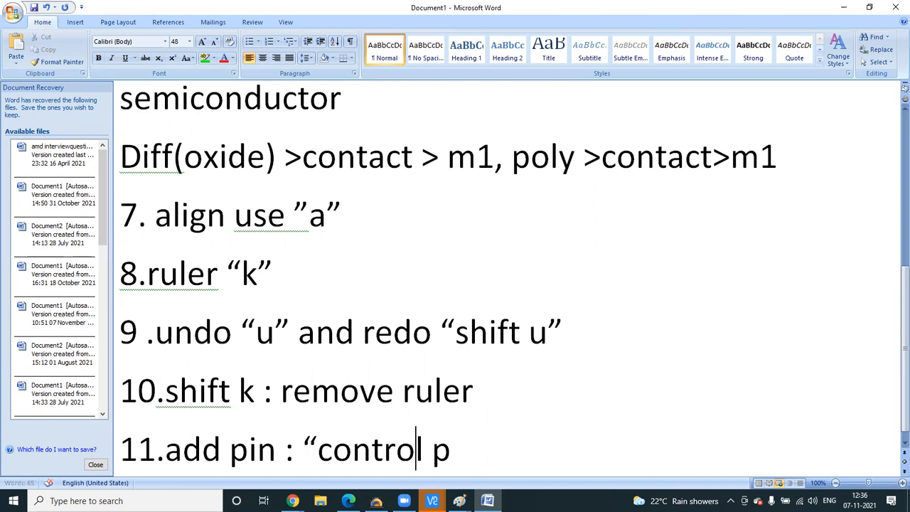
{"action": "key", "text": "Right"}
{"action": "key", "text": "Right"}
{"action": "type", "text": "”"}
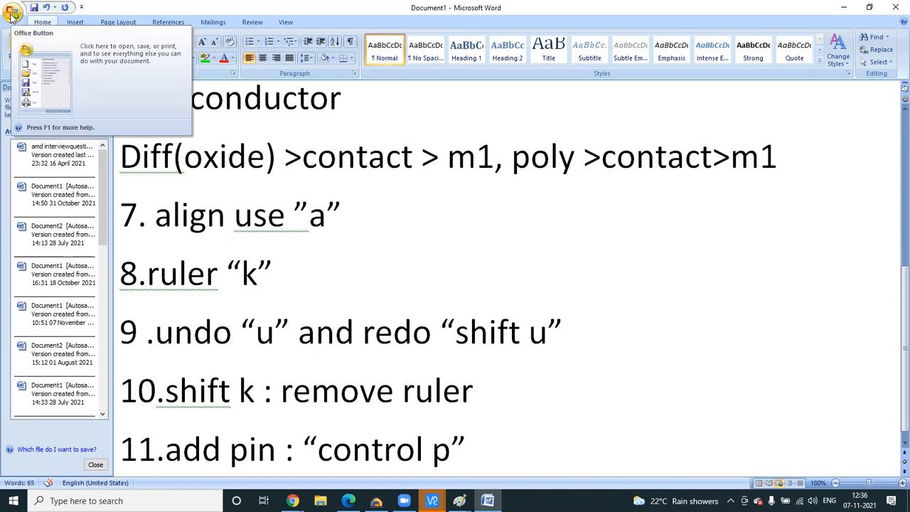
- Enable Display Terminal Name for shape pins with label height 0.1 and roman font
{"action": "mouse_move", "coordinate": [432, 500]}
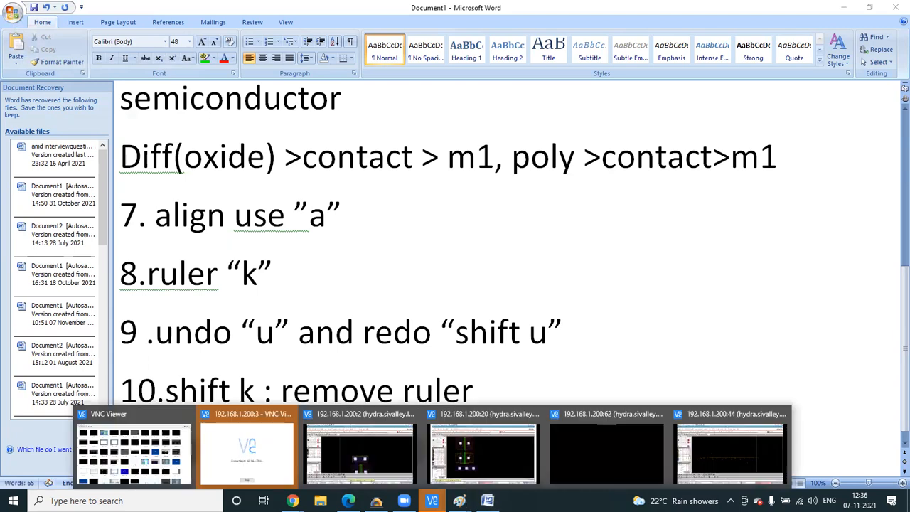
{"action": "left_click", "coordinate": [353, 452]}
{"action": "scroll", "coordinate": [412, 275], "scroll_direction": "down", "scroll_amount": 5, "text": "ctrl"}
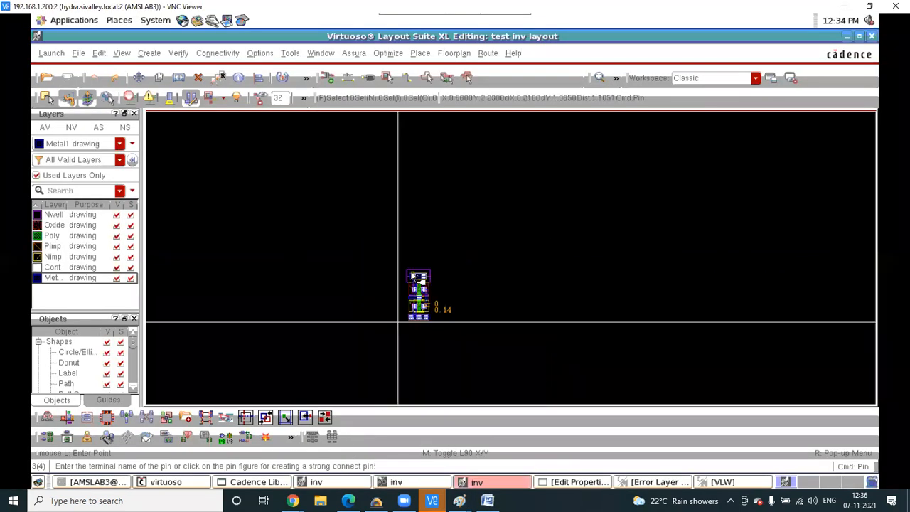
{"action": "scroll", "coordinate": [411, 275], "scroll_direction": "up", "scroll_amount": 2, "text": "ctrl"}
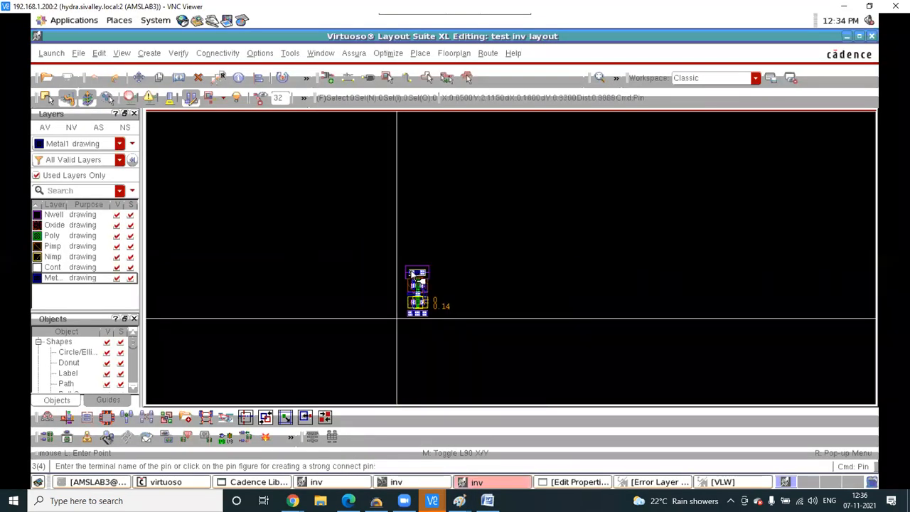
{"action": "scroll", "coordinate": [411, 275], "scroll_direction": "up", "scroll_amount": 3, "text": "ctrl"}
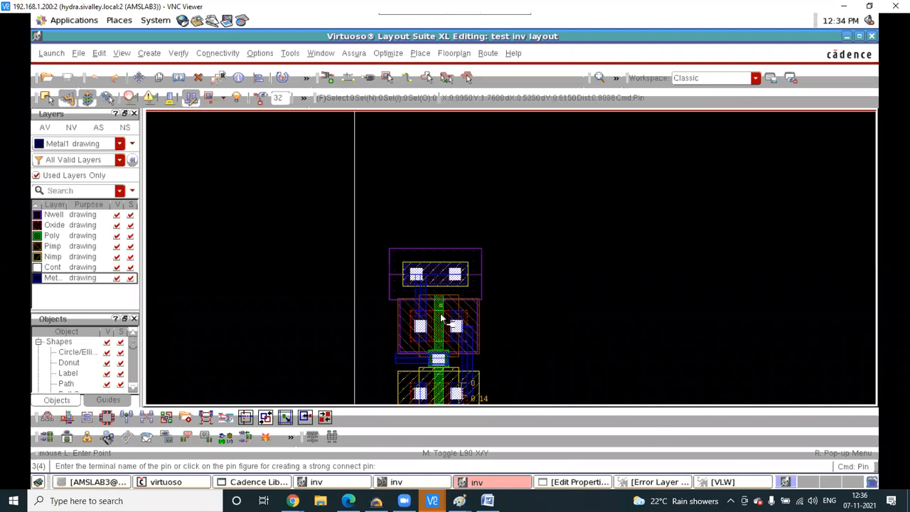
{"action": "key", "text": "F3"}
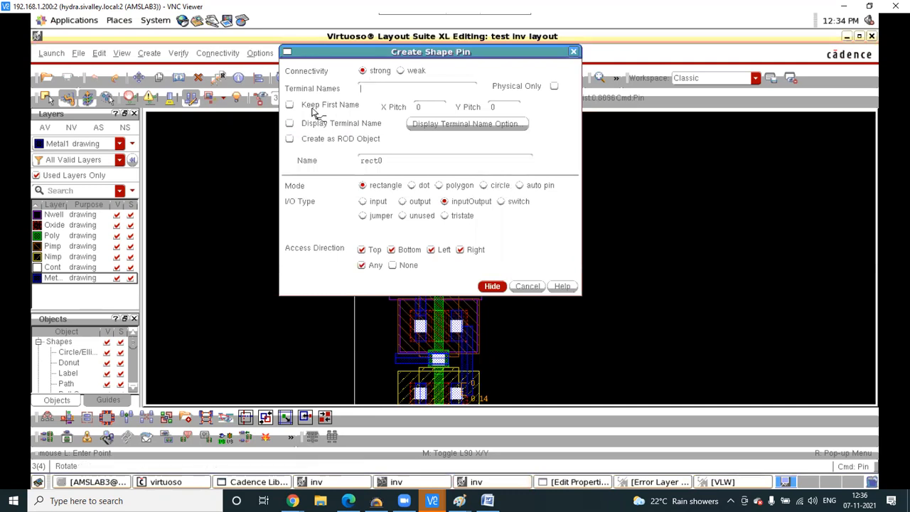
{"action": "left_click", "coordinate": [290, 123]}
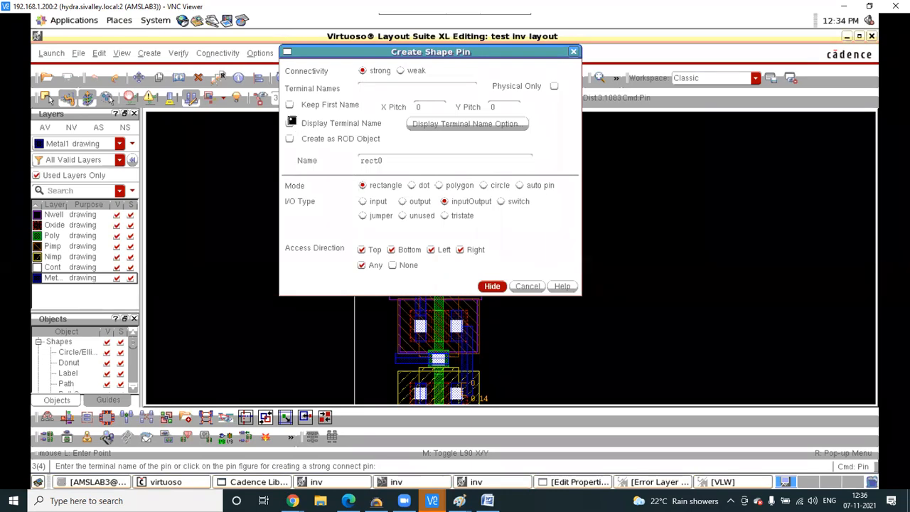
{"action": "left_click", "coordinate": [430, 125]}
{"action": "left_click", "coordinate": [356, 70]}
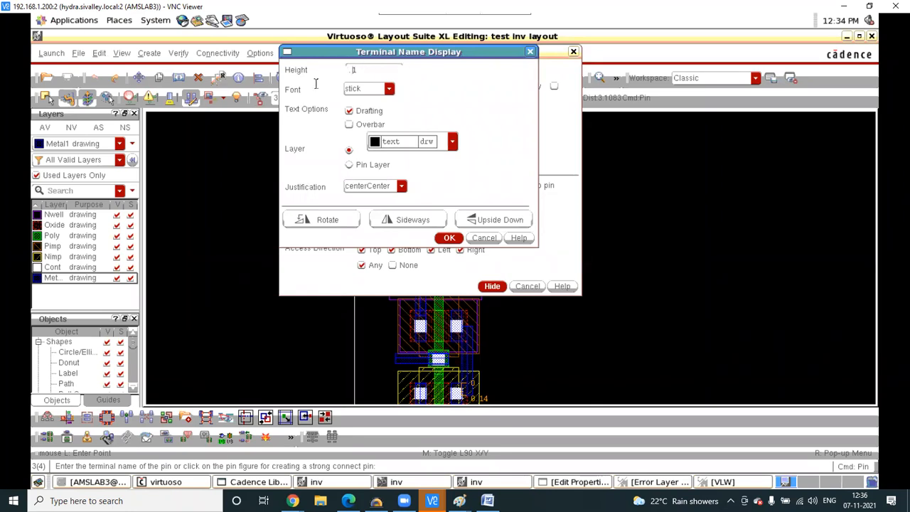
{"action": "left_click", "coordinate": [389, 89]}
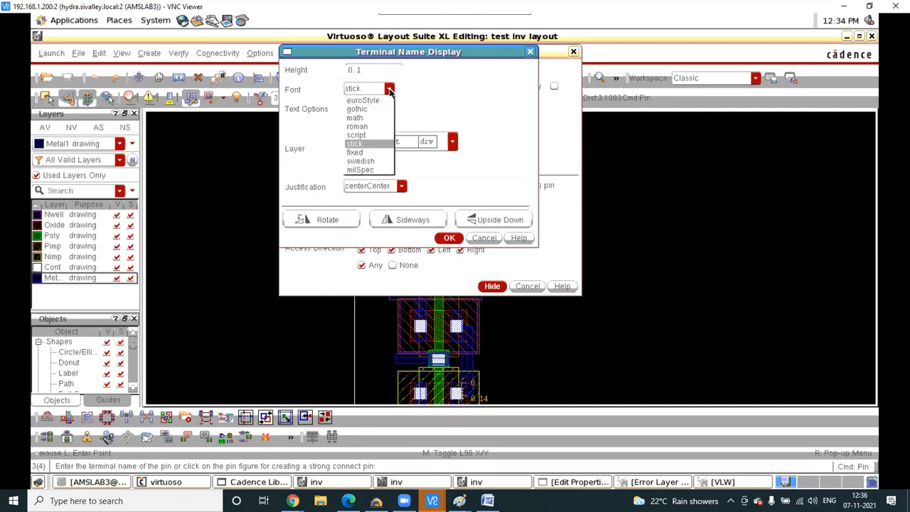
{"action": "left_click", "coordinate": [365, 126]}
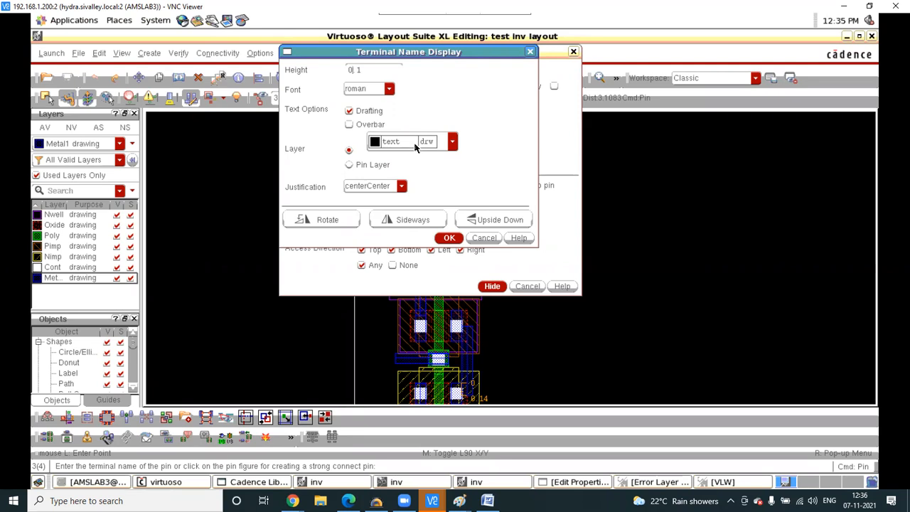
{"action": "left_click", "coordinate": [529, 53]}
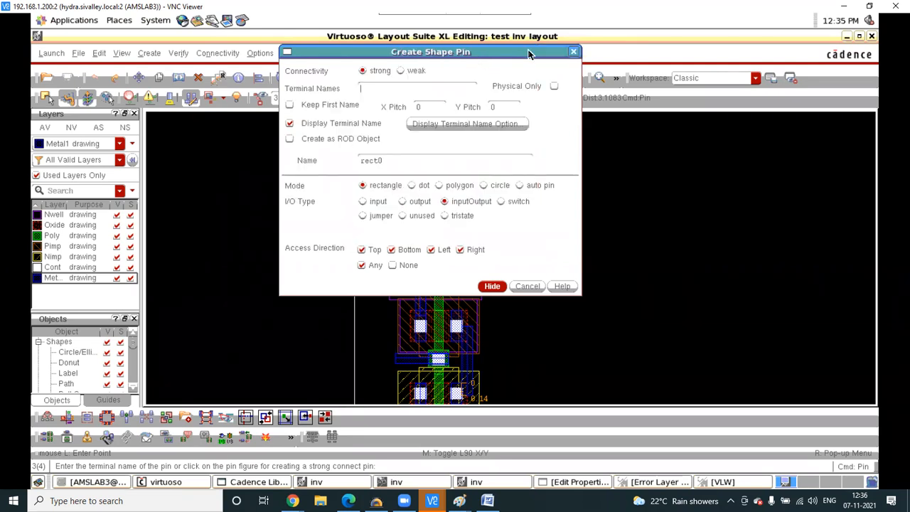
{"action": "left_click", "coordinate": [575, 53]}
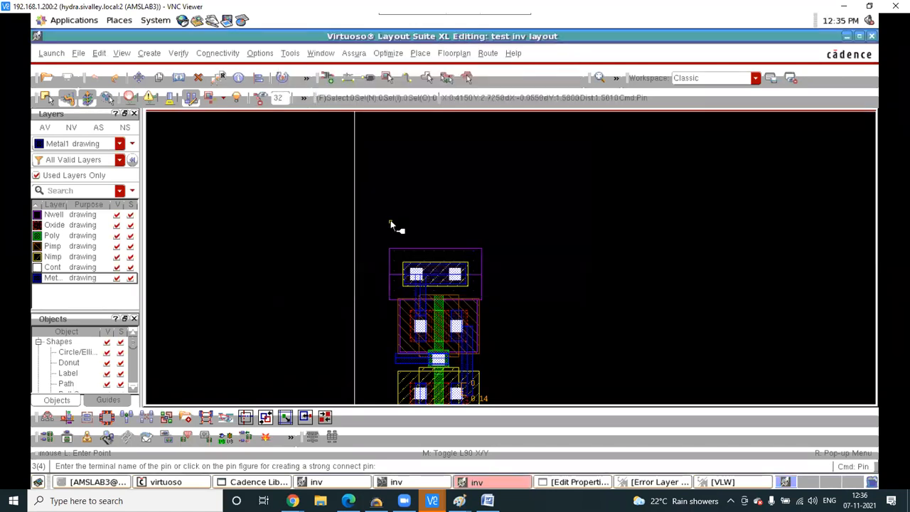
- Restart shape pin creation for vdd with the terminal label in roman font, height 0.2
{"action": "key", "text": "Escape"}
{"action": "key", "text": "ctrl+p"}
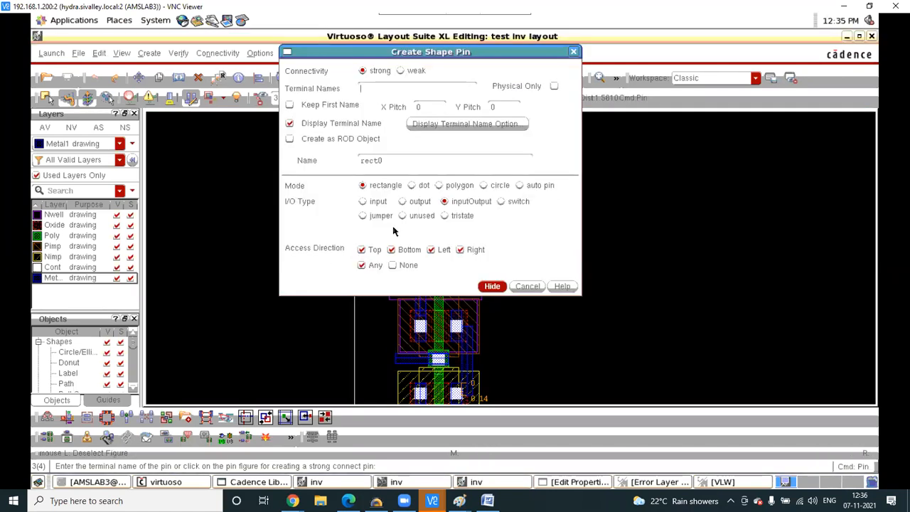
{"action": "left_click", "coordinate": [360, 90]}
{"action": "left_click", "coordinate": [466, 125]}
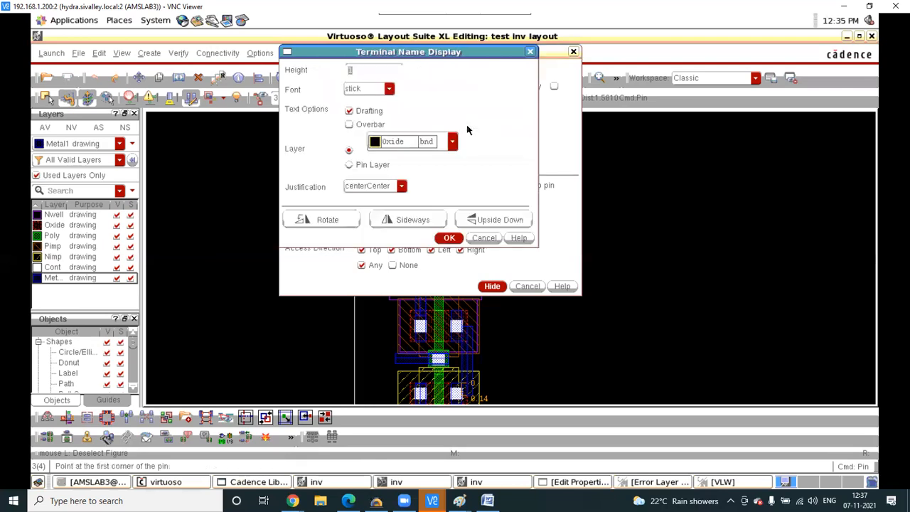
{"action": "left_click", "coordinate": [388, 88]}
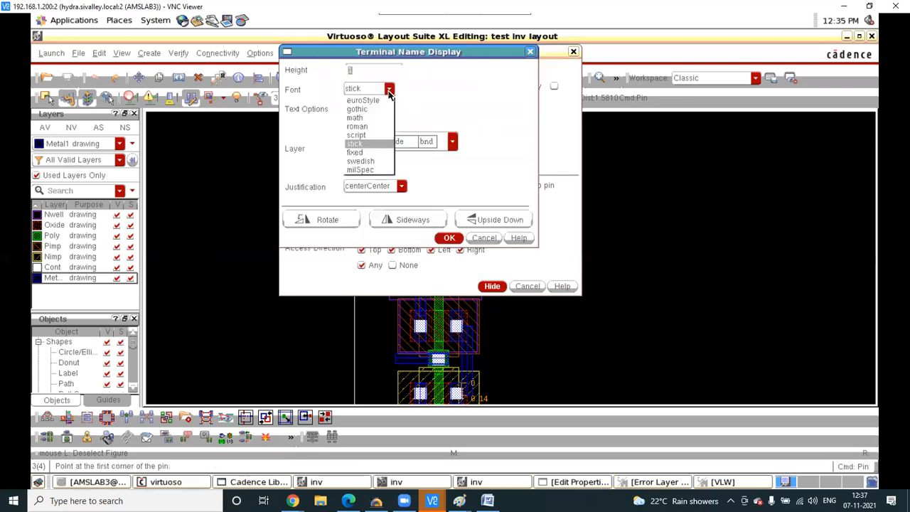
{"action": "left_click", "coordinate": [359, 128]}
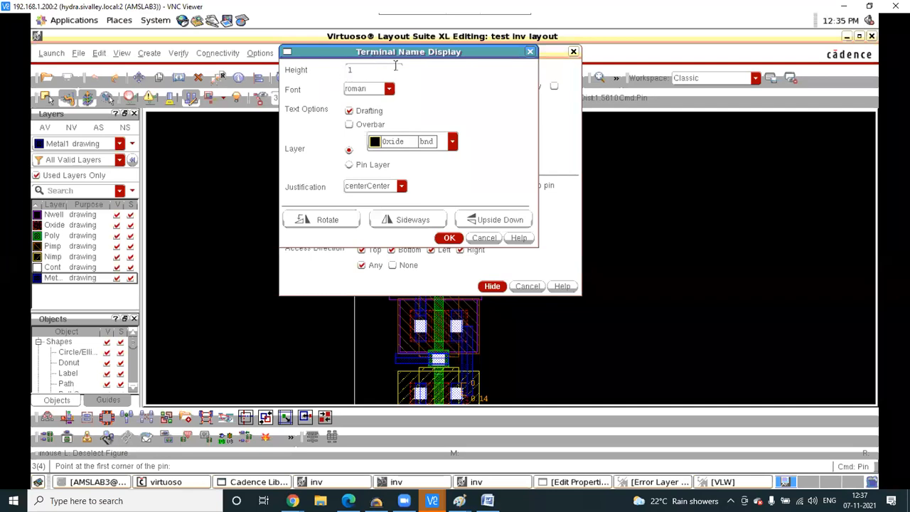
{"action": "type", "text": "0.2"}
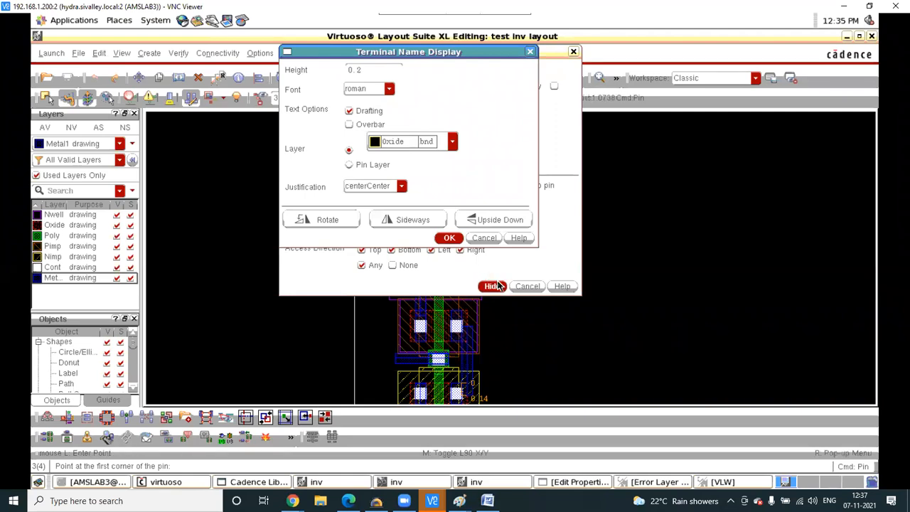
{"action": "left_click", "coordinate": [447, 238]}
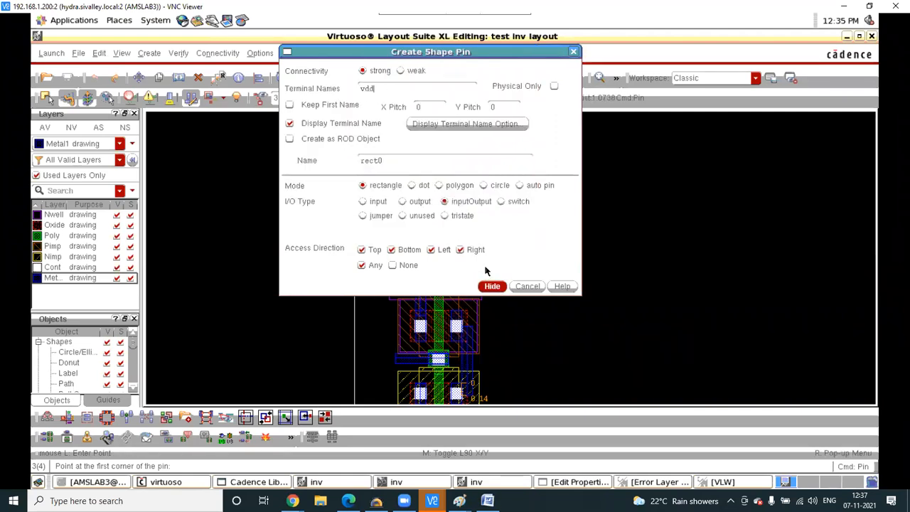
{"action": "left_click", "coordinate": [492, 285]}
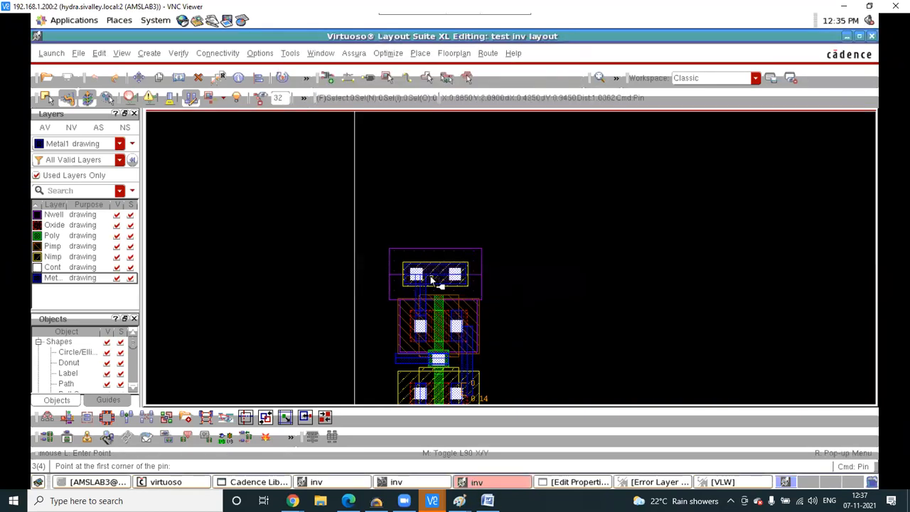
- Start the vdd pin on the top rail and make Metal1 pin the current layer
{"action": "scroll", "coordinate": [430, 275], "scroll_direction": "up", "scroll_amount": 2, "text": "ctrl"}
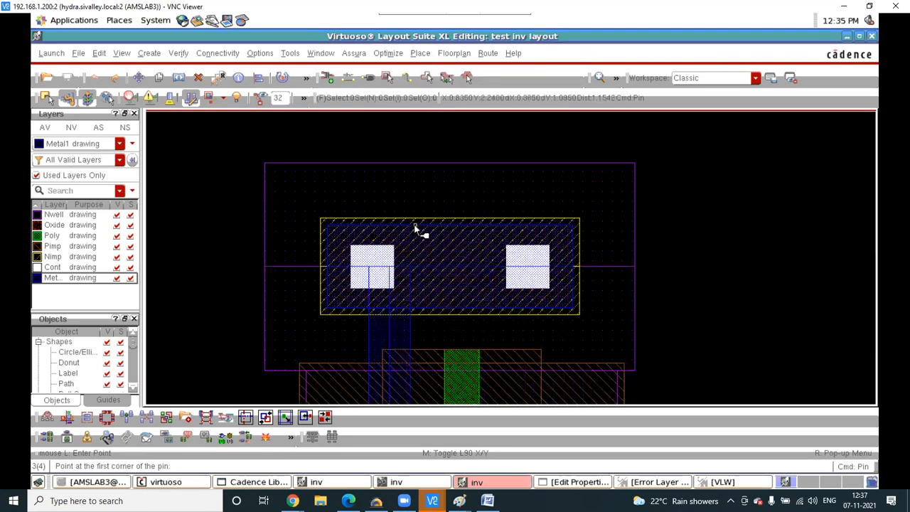
{"action": "scroll", "coordinate": [415, 228], "scroll_direction": "up", "scroll_amount": 2, "text": "ctrl"}
{"action": "left_click", "coordinate": [437, 286]}
{"action": "scroll", "coordinate": [432, 282], "scroll_direction": "down", "scroll_amount": 2, "text": "ctrl"}
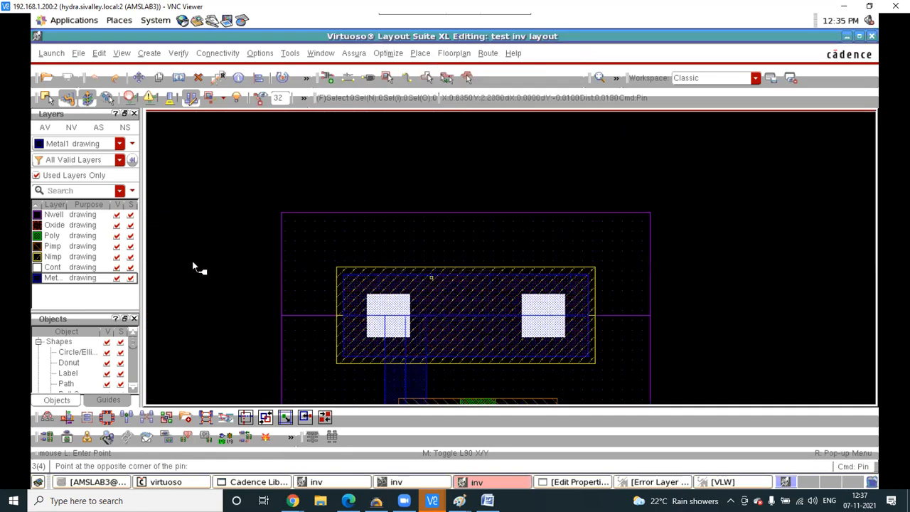
{"action": "left_click", "coordinate": [36, 175]}
{"action": "scroll", "coordinate": [57, 264], "scroll_direction": "down", "scroll_amount": 2}
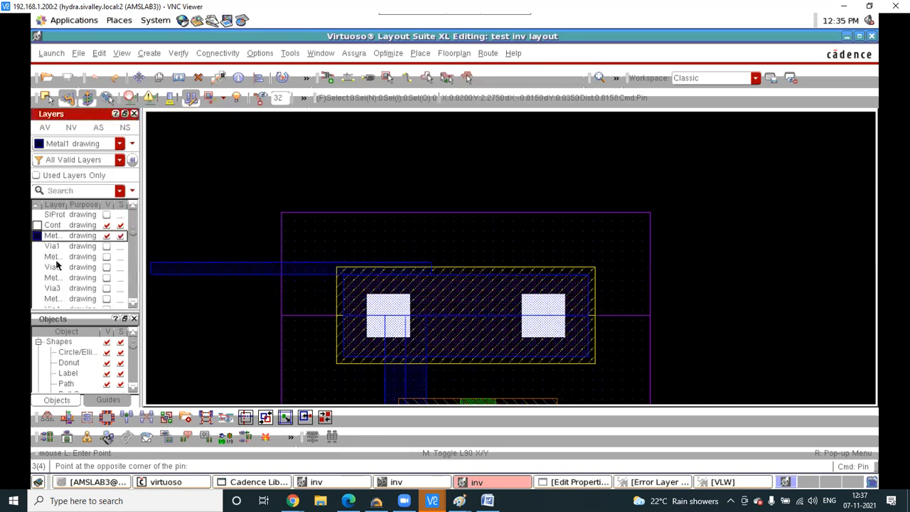
{"action": "scroll", "coordinate": [58, 267], "scroll_direction": "down", "scroll_amount": 3}
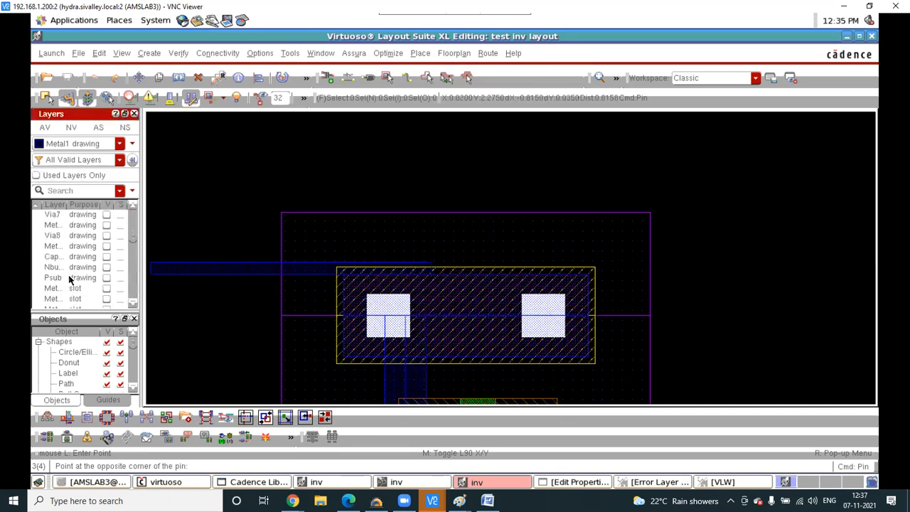
{"action": "scroll", "coordinate": [83, 290], "scroll_direction": "down", "scroll_amount": 4}
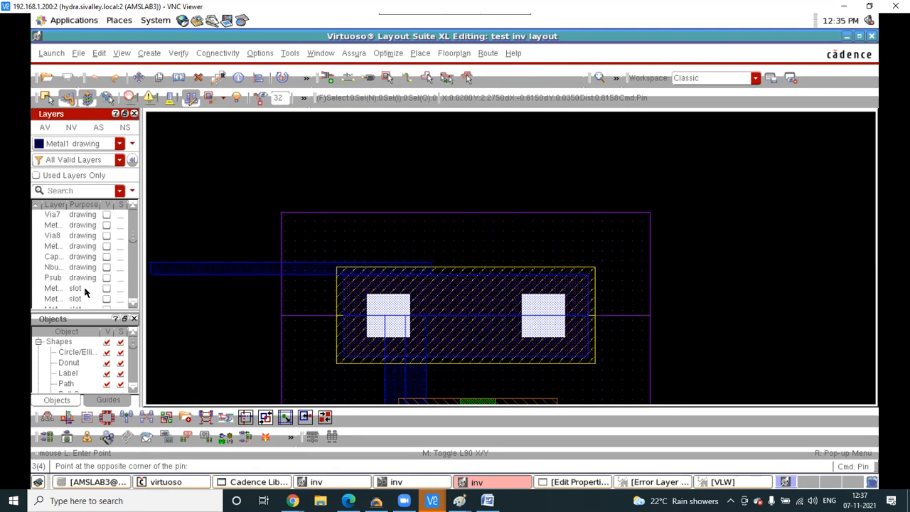
{"action": "left_click", "coordinate": [51, 189]}
{"action": "type", "text": "m"}
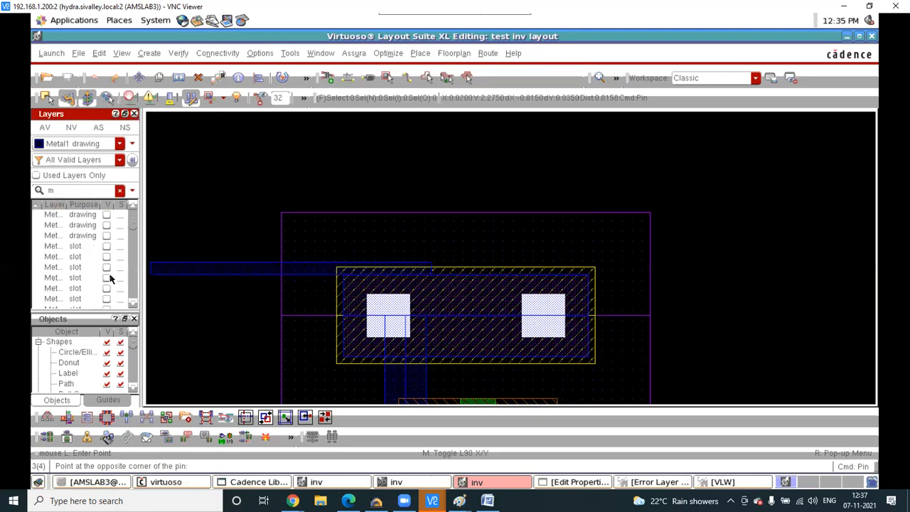
{"action": "scroll", "coordinate": [105, 284], "scroll_direction": "down", "scroll_amount": 3}
{"action": "scroll", "coordinate": [102, 290], "scroll_direction": "down", "scroll_amount": 3}
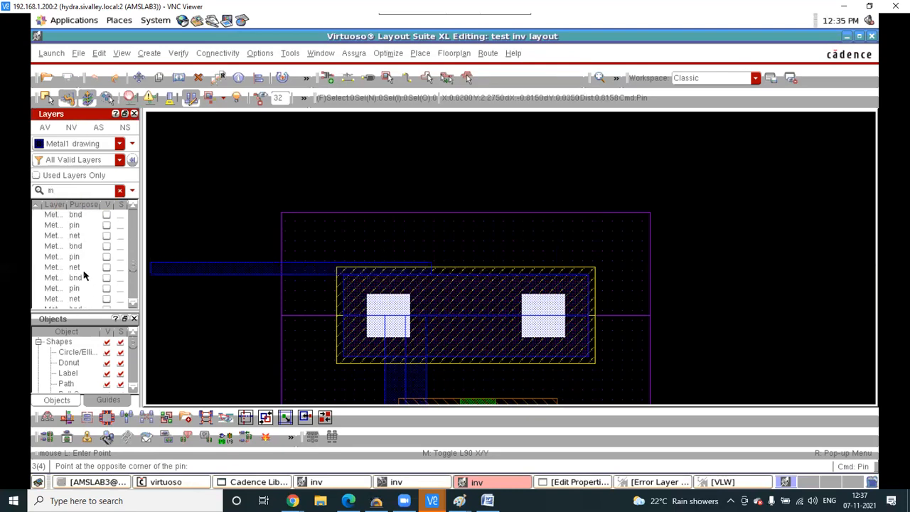
{"action": "scroll", "coordinate": [81, 266], "scroll_direction": "up", "scroll_amount": 1}
{"action": "left_click", "coordinate": [78, 256]}
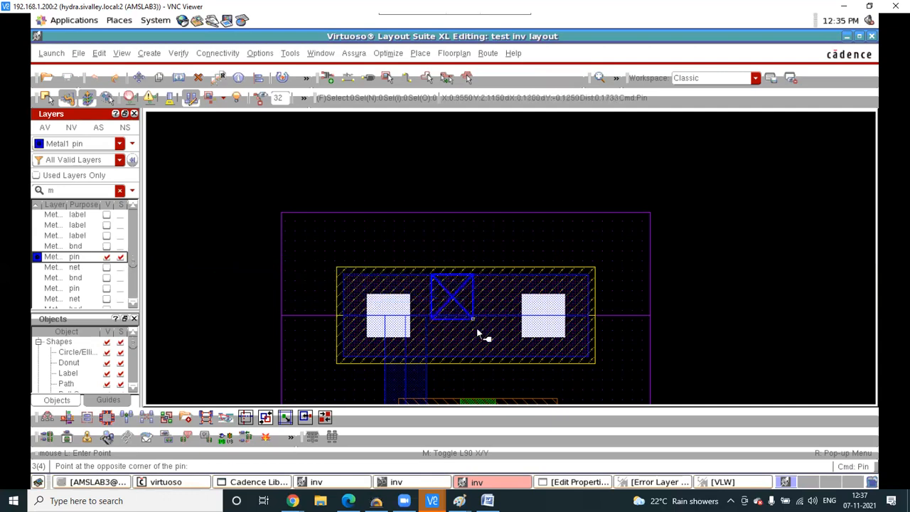
- Complete the vdd pin rectangle over the top supply strip and place its label
{"action": "scroll", "coordinate": [482, 357], "scroll_direction": "up", "scroll_amount": 2}
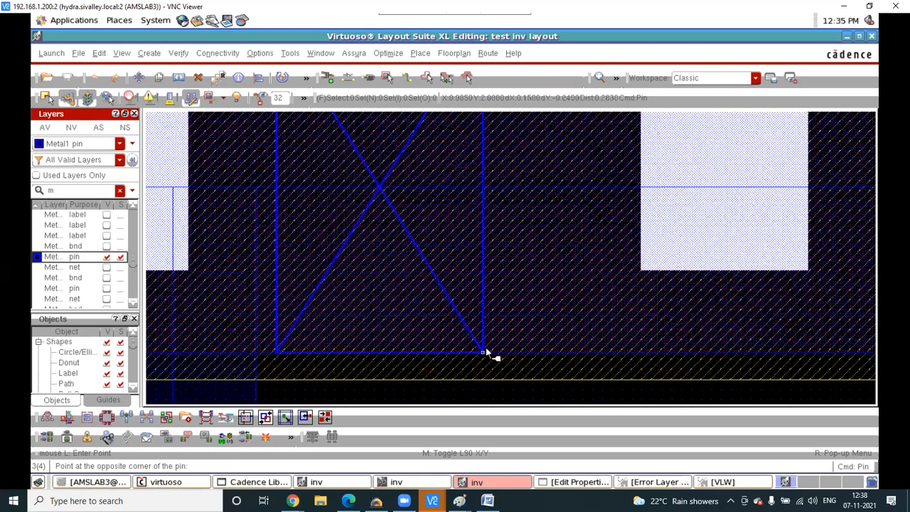
{"action": "left_click", "coordinate": [487, 331]}
{"action": "scroll", "coordinate": [447, 325], "scroll_direction": "down", "scroll_amount": 3}
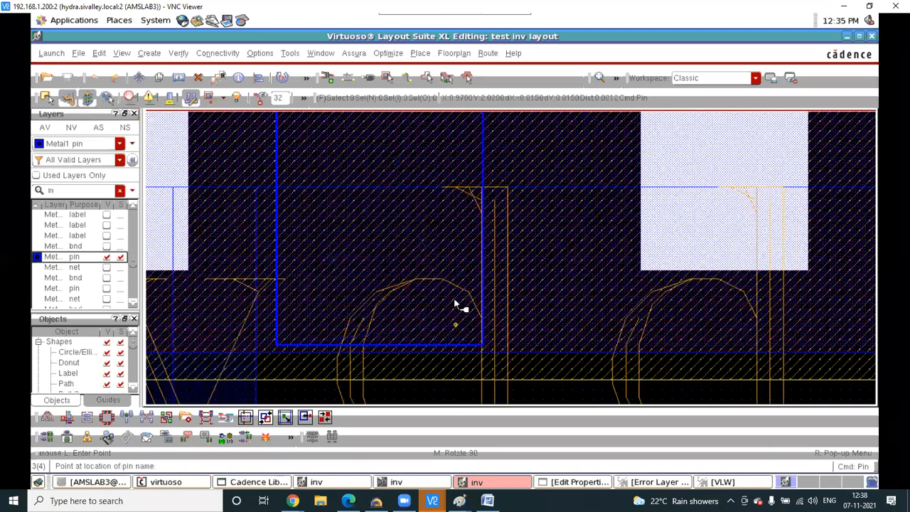
{"action": "left_click", "coordinate": [480, 165]}
{"action": "scroll", "coordinate": [442, 174], "scroll_direction": "down", "scroll_amount": 1}
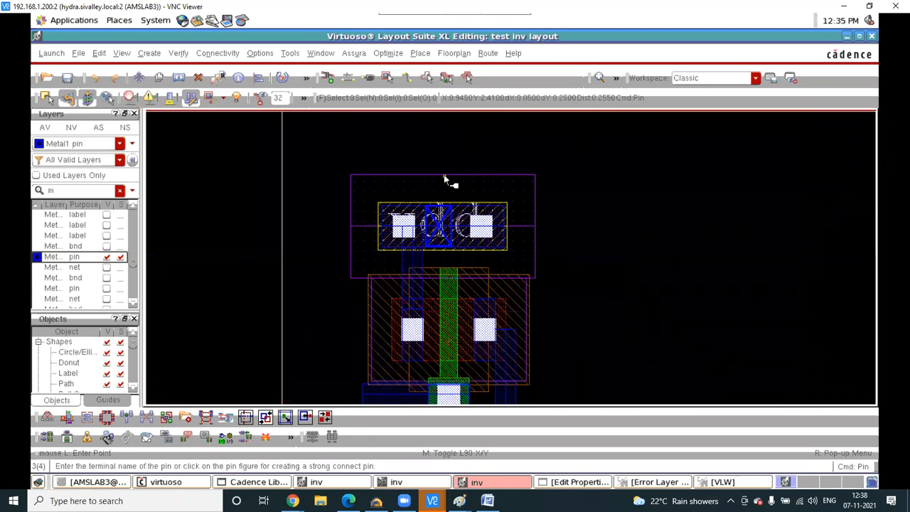
- Limit the layer list to used layers only and clear the layer filter
{"action": "left_click", "coordinate": [36, 176]}
{"action": "left_click", "coordinate": [71, 188]}
{"action": "key", "text": "BackSpace"}
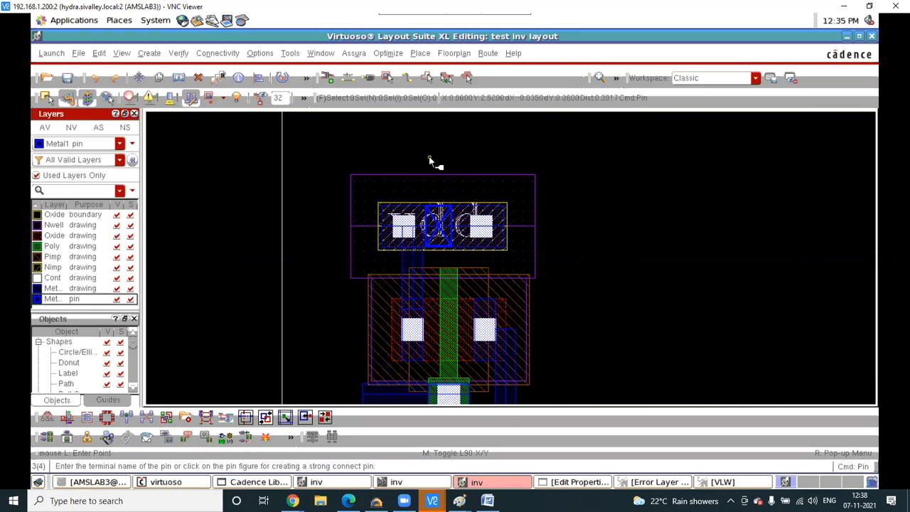
{"action": "scroll", "coordinate": [270, 124], "scroll_direction": "down", "scroll_amount": 1}
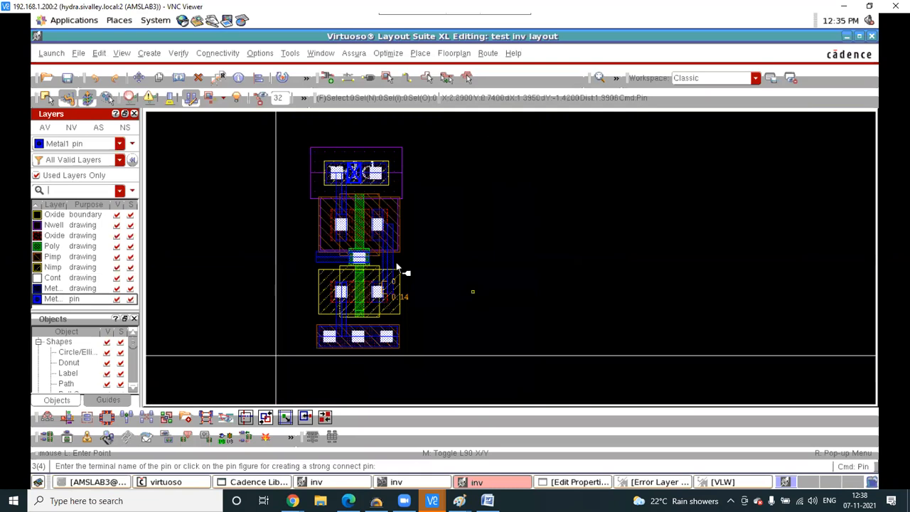
{"action": "scroll", "coordinate": [396, 264], "scroll_direction": "up", "scroll_amount": 1}
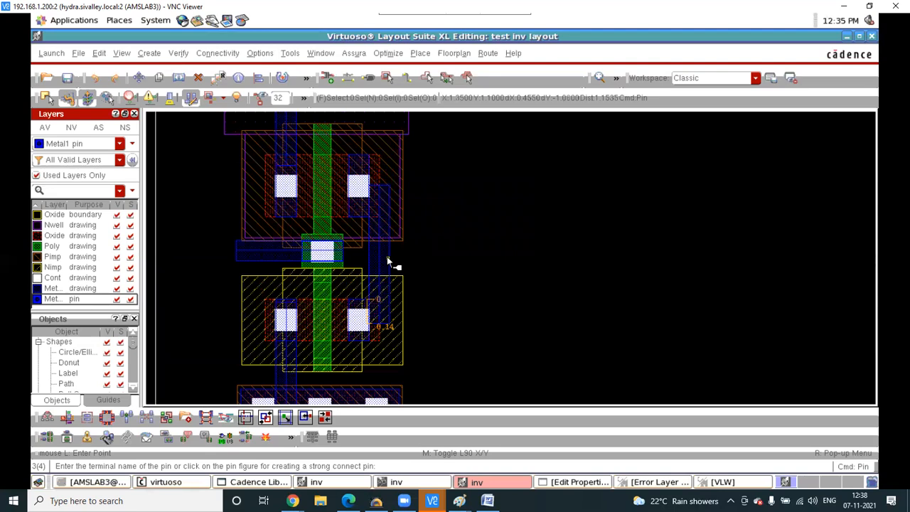
- Draw the vss pin over the bottom ground strip and place its vss label
{"action": "key", "text": "F3"}
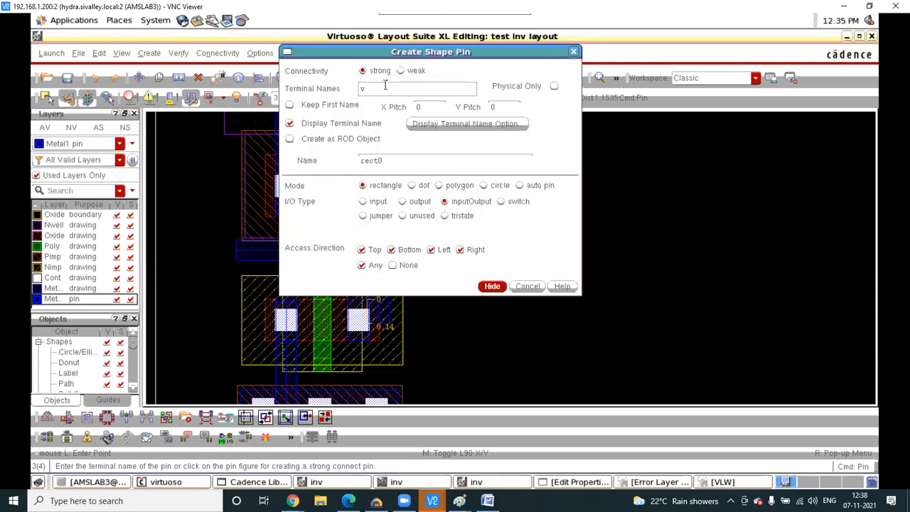
{"action": "left_click", "coordinate": [491, 286]}
{"action": "key", "text": "f"}
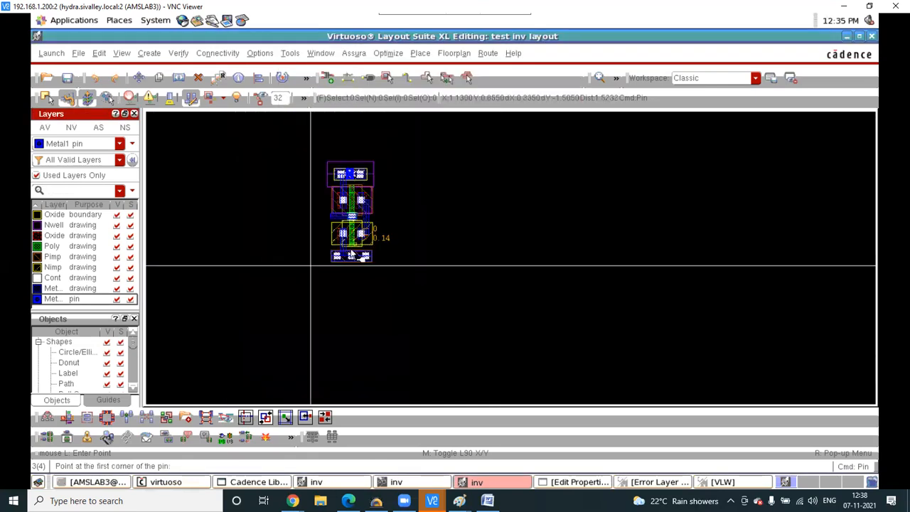
{"action": "scroll", "coordinate": [351, 258], "scroll_direction": "up", "scroll_amount": 4, "text": "ctrl"}
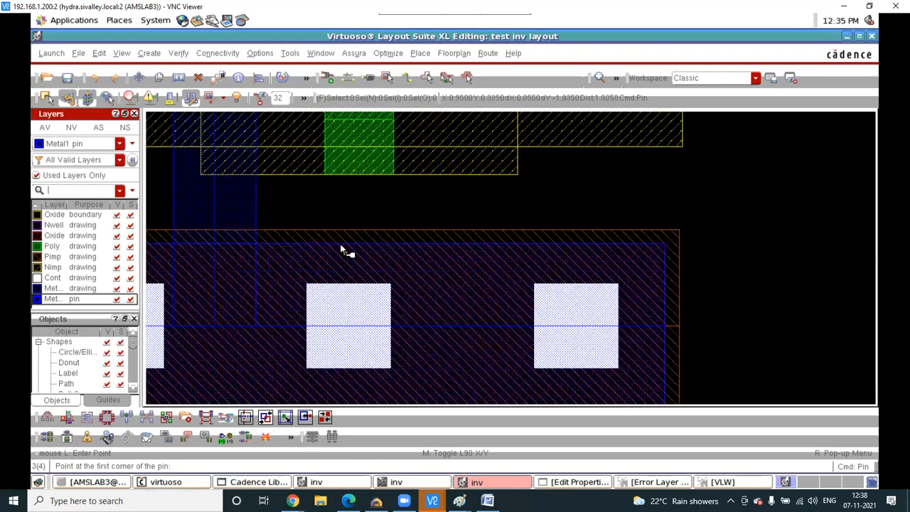
{"action": "left_click", "coordinate": [342, 246]}
{"action": "scroll", "coordinate": [427, 305], "scroll_direction": "down", "scroll_amount": 4, "text": "ctrl"}
{"action": "scroll", "coordinate": [425, 311], "scroll_direction": "up", "scroll_amount": 2, "text": "ctrl"}
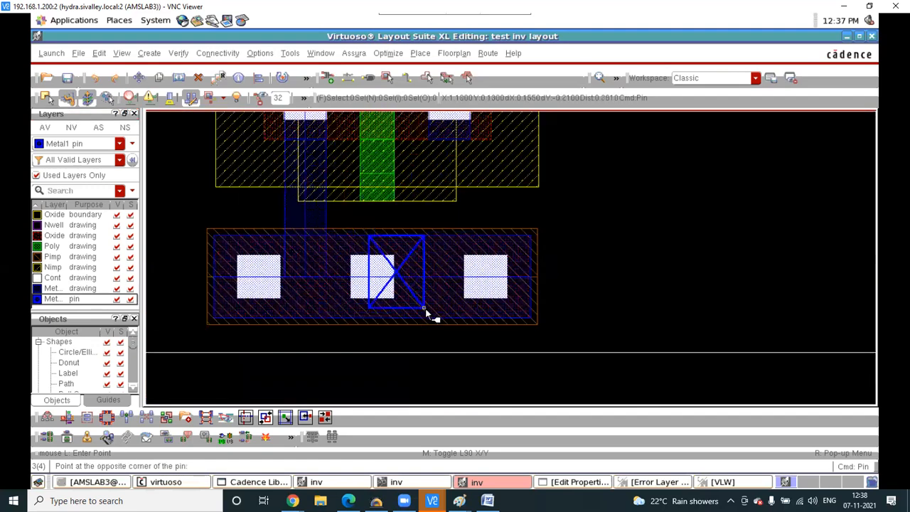
{"action": "scroll", "coordinate": [425, 312], "scroll_direction": "up", "scroll_amount": 2, "text": "ctrl"}
{"action": "left_click", "coordinate": [435, 325]}
{"action": "scroll", "coordinate": [405, 291], "scroll_direction": "down", "scroll_amount": 2, "text": "ctrl"}
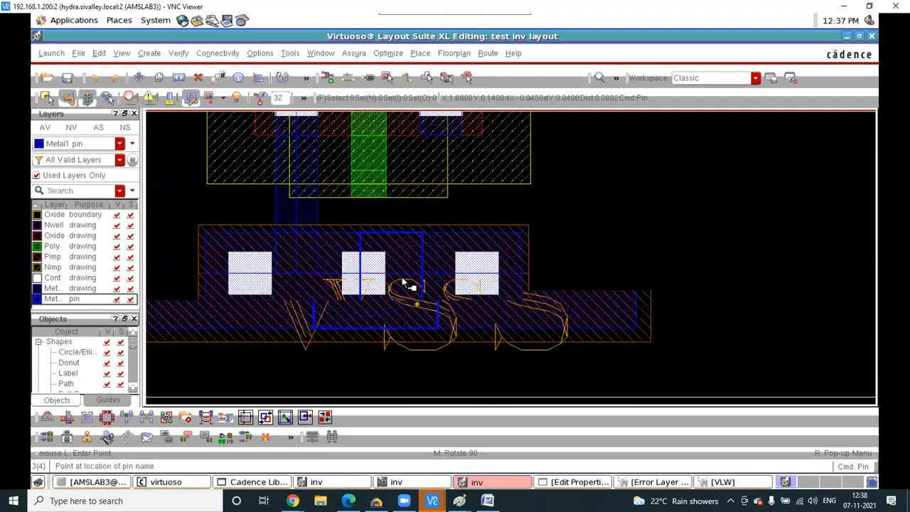
{"action": "left_click", "coordinate": [400, 275]}
{"action": "scroll", "coordinate": [402, 280], "scroll_direction": "down", "scroll_amount": 2, "text": "ctrl"}
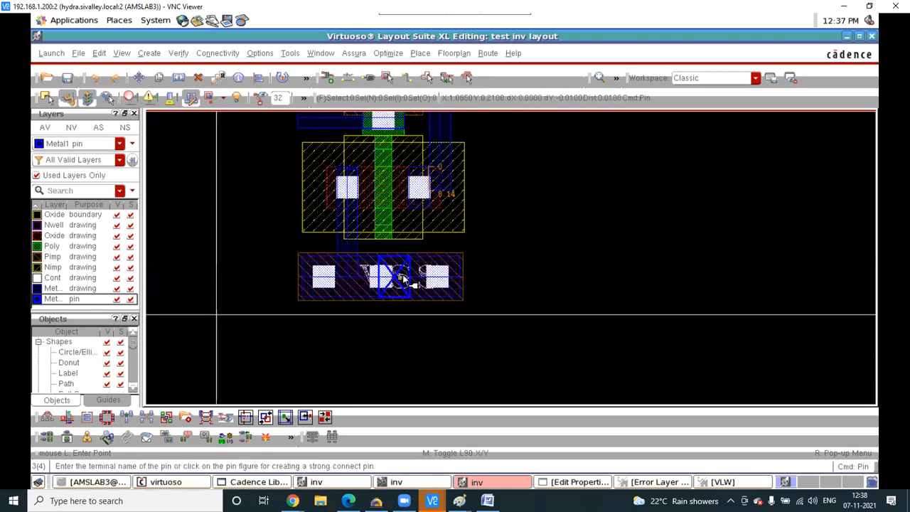
{"action": "scroll", "coordinate": [437, 238], "scroll_direction": "down", "scroll_amount": 2, "text": "ctrl"}
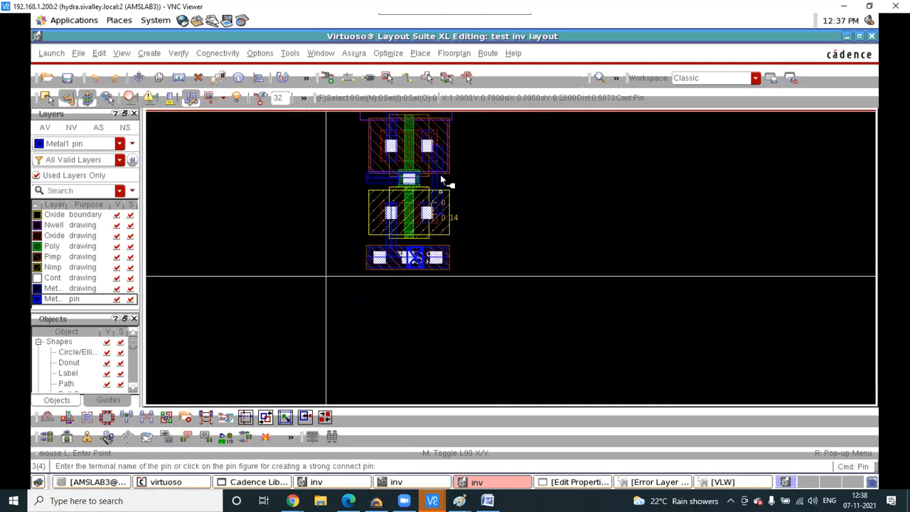
{"action": "scroll", "coordinate": [440, 175], "scroll_direction": "up", "scroll_amount": 4, "text": "ctrl"}
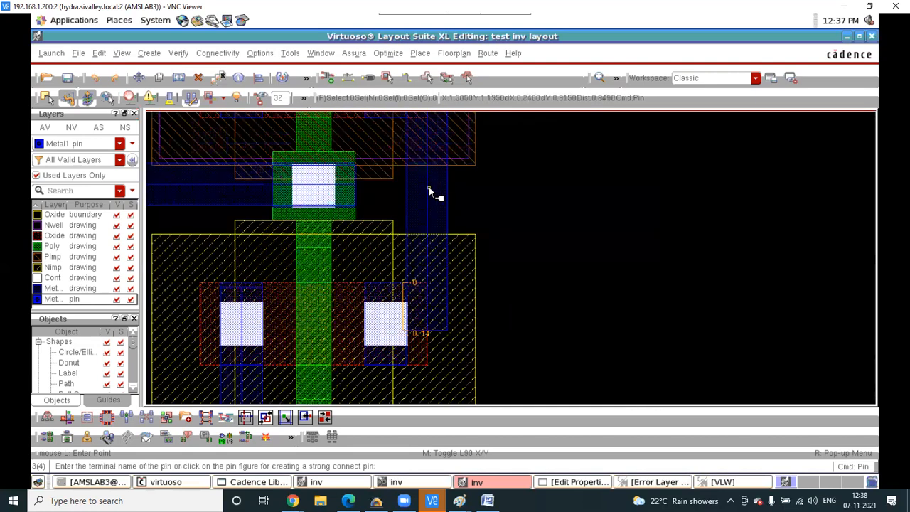
- Draw the out pin rectangle over the output metal and place its out label right of the gate
{"action": "key", "text": "F3"}
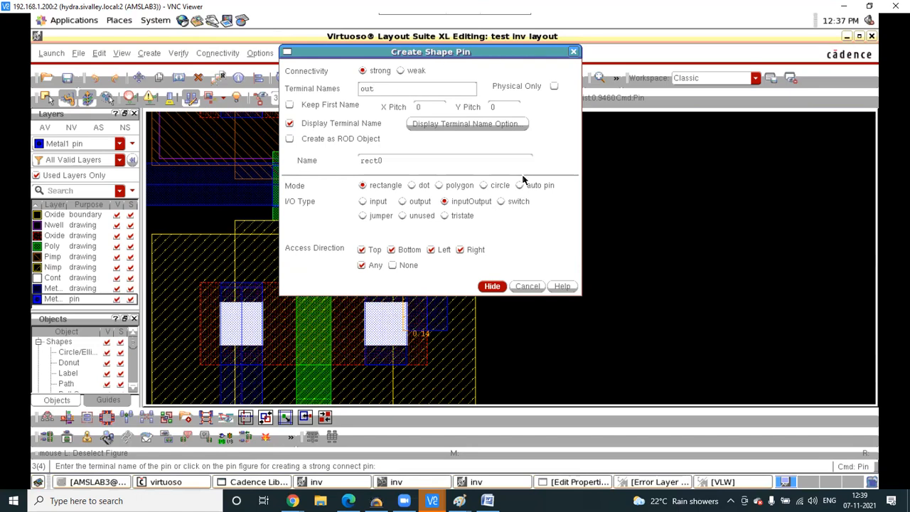
{"action": "left_click", "coordinate": [492, 287]}
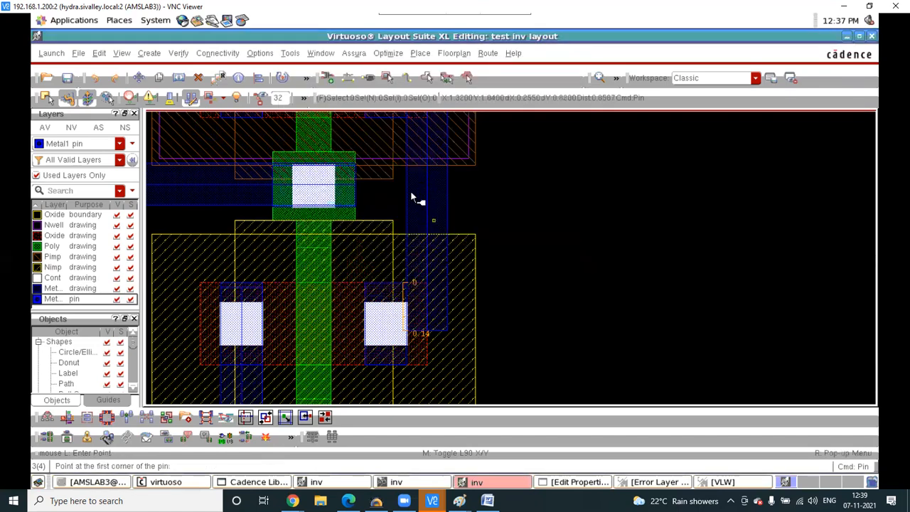
{"action": "scroll", "coordinate": [407, 189], "scroll_direction": "up", "scroll_amount": 3}
{"action": "left_click", "coordinate": [395, 163]}
{"action": "left_click", "coordinate": [721, 355]}
{"action": "scroll", "coordinate": [512, 299], "scroll_direction": "down", "scroll_amount": 3}
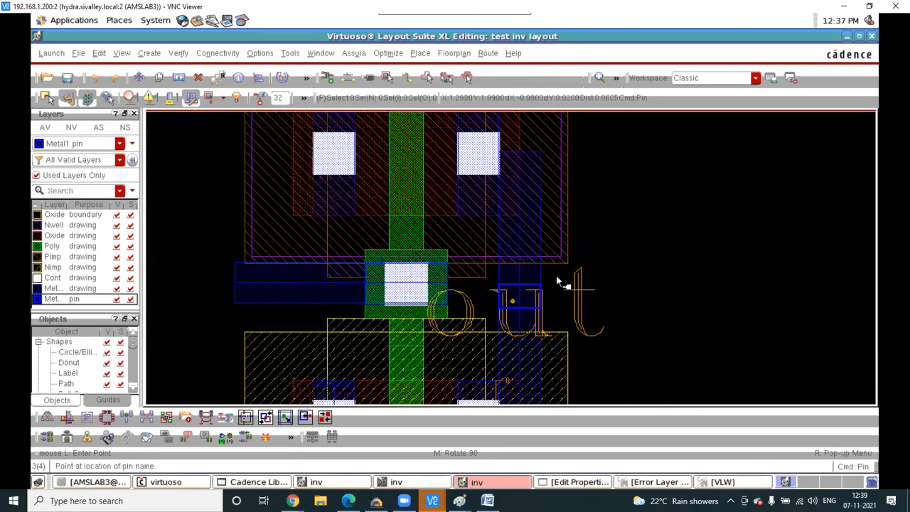
{"action": "left_click", "coordinate": [551, 275]}
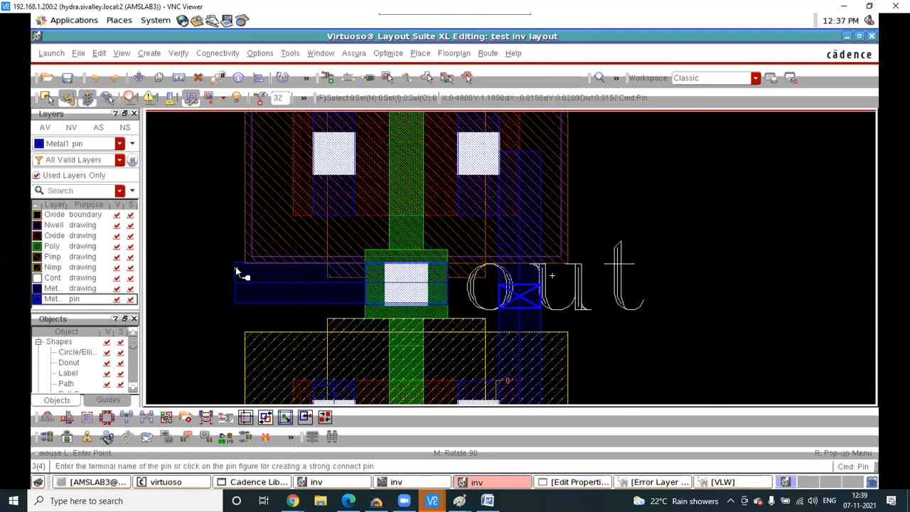
{"action": "scroll", "coordinate": [238, 265], "scroll_direction": "up", "scroll_amount": 2}
{"action": "scroll", "coordinate": [241, 263], "scroll_direction": "up", "scroll_amount": 2}
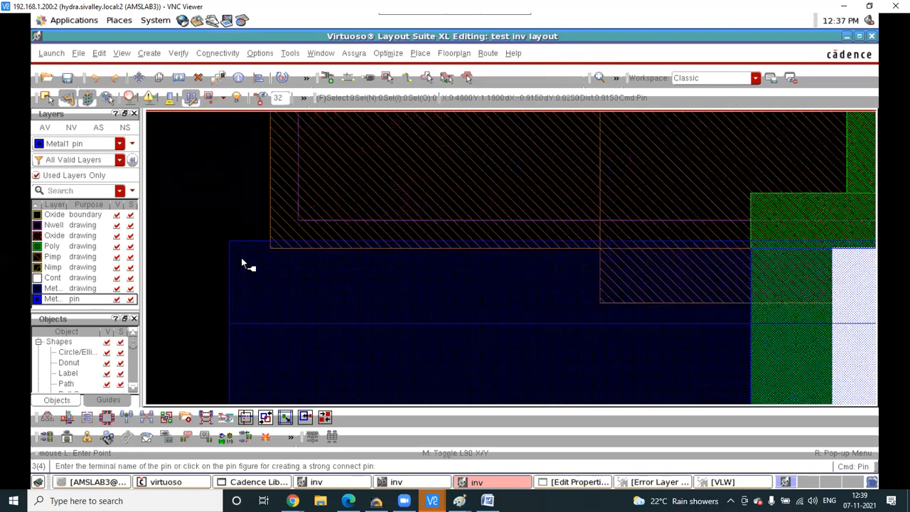
- Draw the in pin rectangle over the input Metal1 strap, then end pin creation
{"action": "key", "text": "F3"}
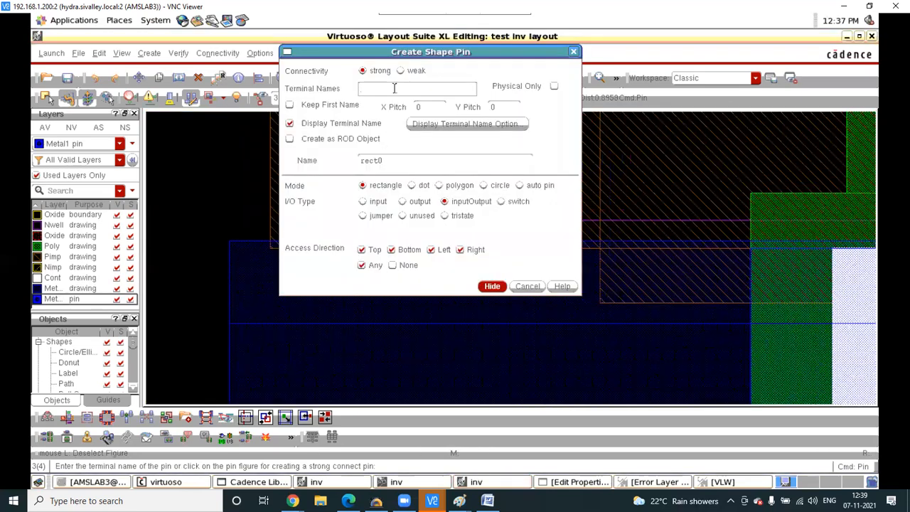
{"action": "left_click", "coordinate": [491, 286]}
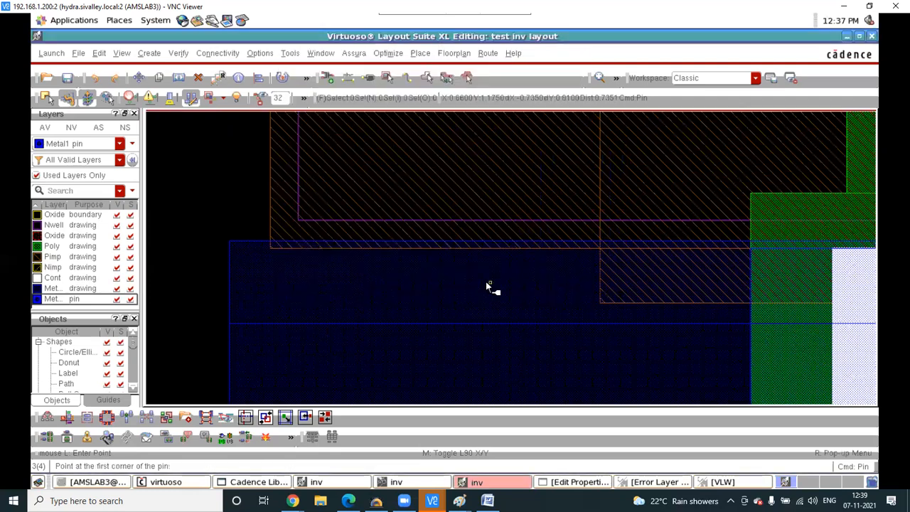
{"action": "left_click", "coordinate": [264, 241]}
{"action": "scroll", "coordinate": [322, 286], "scroll_direction": "down", "scroll_amount": 4}
{"action": "scroll", "coordinate": [329, 301], "scroll_direction": "up", "scroll_amount": 3}
{"action": "scroll", "coordinate": [329, 302], "scroll_direction": "up", "scroll_amount": 4}
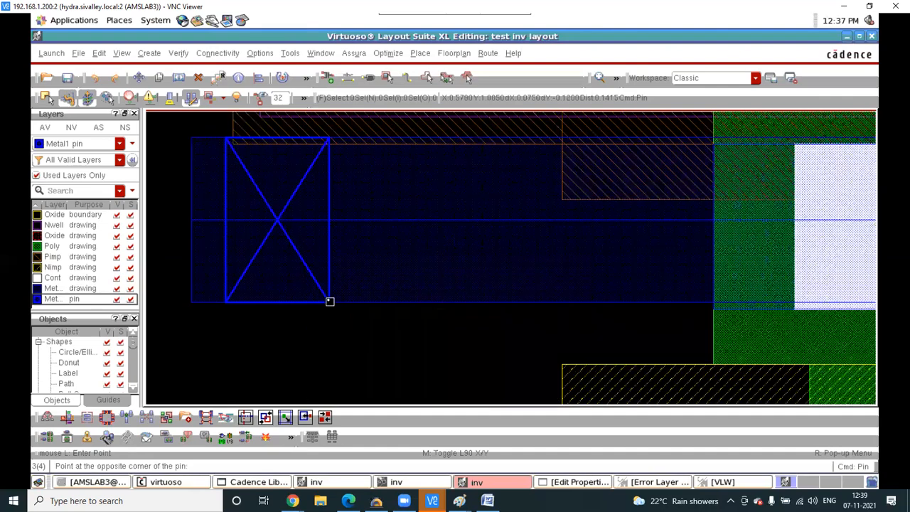
{"action": "left_click", "coordinate": [345, 244]}
{"action": "scroll", "coordinate": [341, 239], "scroll_direction": "down", "scroll_amount": 5}
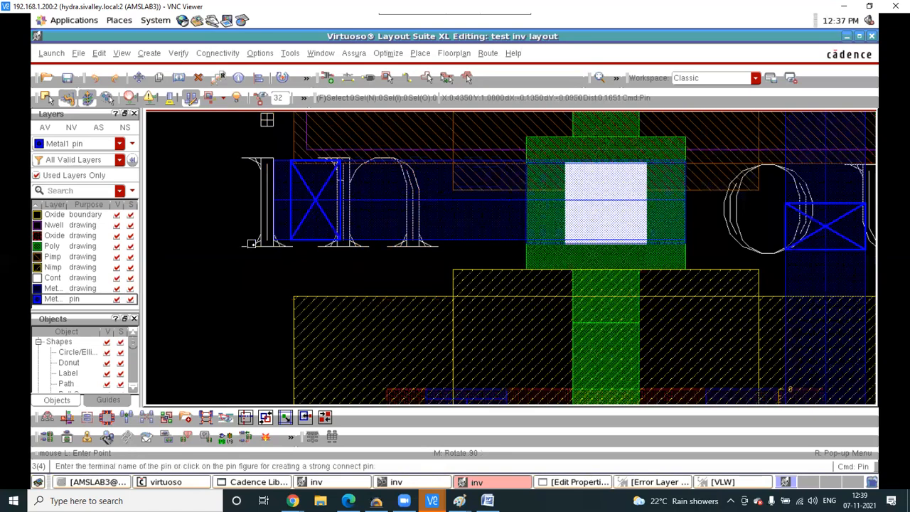
{"action": "scroll", "coordinate": [251, 244], "scroll_direction": "down", "scroll_amount": 1}
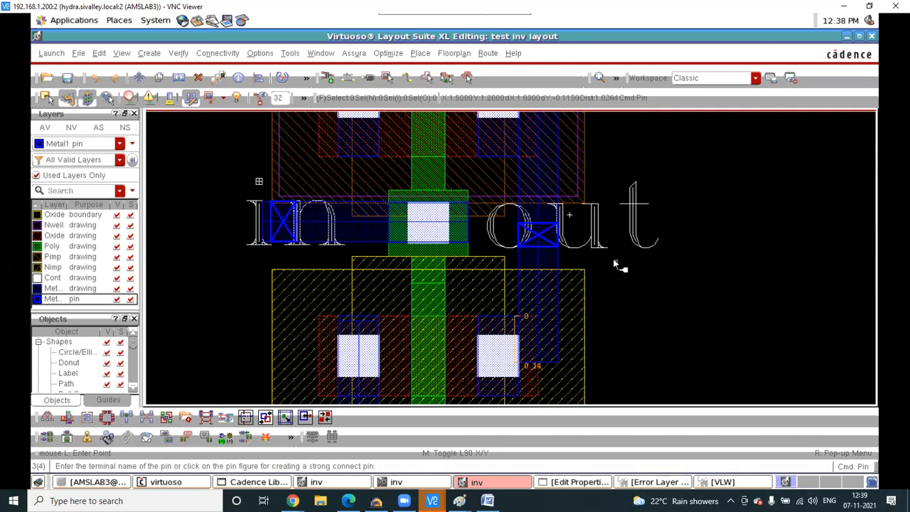
{"action": "scroll", "coordinate": [617, 263], "scroll_direction": "down", "scroll_amount": 2}
{"action": "key", "text": "Escape"}
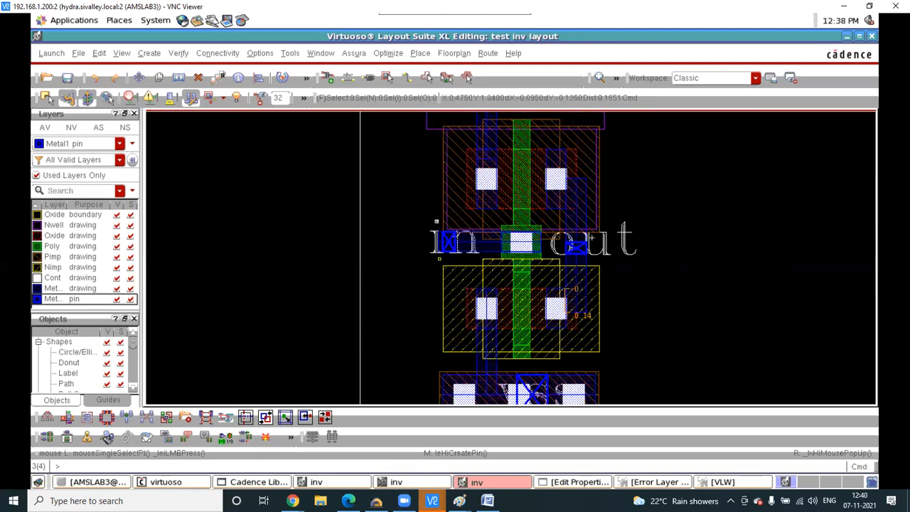
- Handwrite 'LVS' beside the inverter sketch and draw a vertical divider line
{"action": "mouse_move", "coordinate": [459, 500]}
{"action": "left_click", "coordinate": [497, 444]}
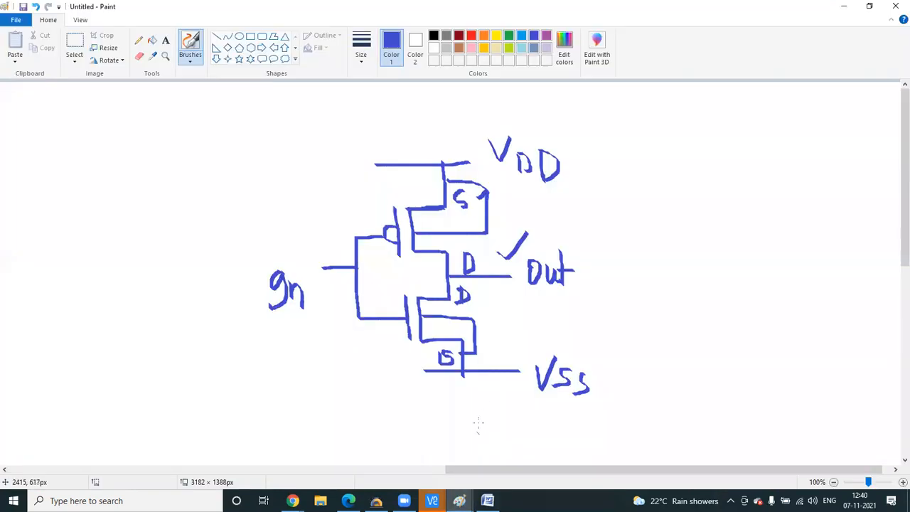
{"action": "mouse_move", "coordinate": [698, 155]}
{"action": "left_mouse_down"}
{"action": "mouse_move", "coordinate": [699, 192]}
{"action": "mouse_move", "coordinate": [735, 186]}
{"action": "mouse_move", "coordinate": [746, 191]}
{"action": "mouse_move", "coordinate": [741, 200]}
{"action": "left_mouse_up"}
{"action": "left_click_drag", "start_coordinate": [758, 153], "coordinate": [742, 199]}
{"action": "left_click_drag", "start_coordinate": [779, 163], "coordinate": [771, 198]}
{"action": "left_click_drag", "start_coordinate": [646, 108], "coordinate": [655, 336]}
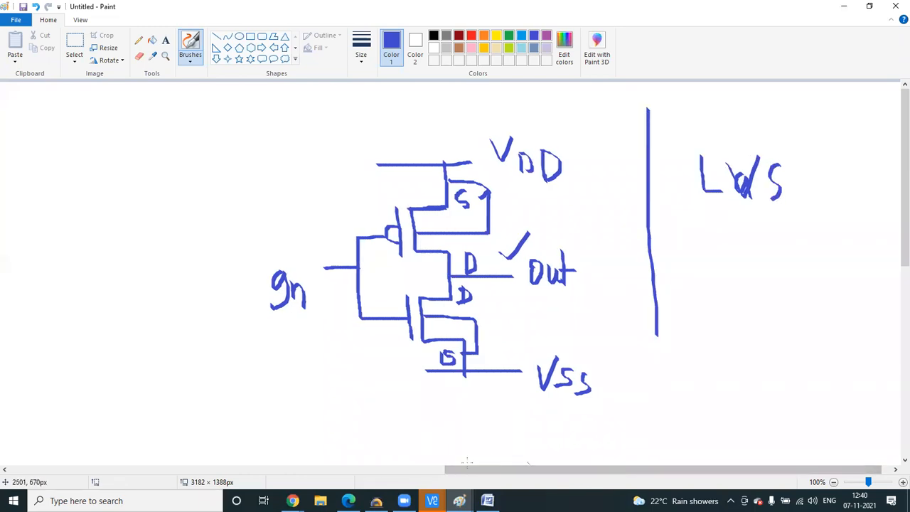
- Rectangle-select the N-Well drawing and delete it
{"action": "left_click", "coordinate": [432, 471]}
{"action": "left_click", "coordinate": [74, 61]}
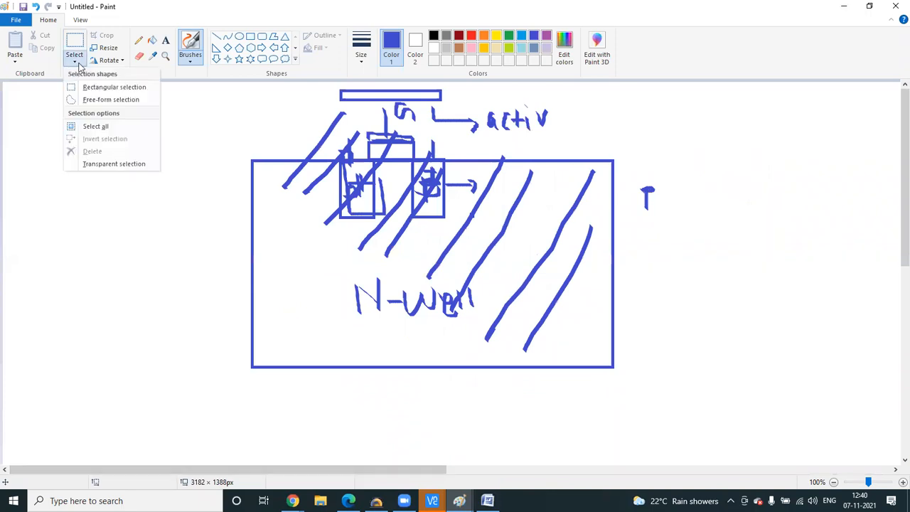
{"action": "left_click", "coordinate": [86, 87]}
{"action": "mouse_move", "coordinate": [175, 101]}
{"action": "left_mouse_down"}
{"action": "mouse_move", "coordinate": [635, 382]}
{"action": "mouse_move", "coordinate": [712, 390]}
{"action": "left_mouse_up"}
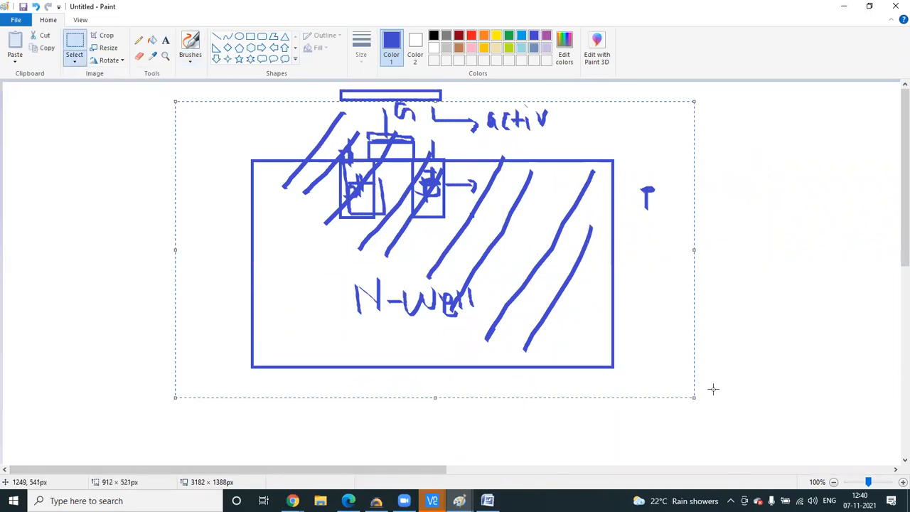
{"action": "key", "text": "Delete"}
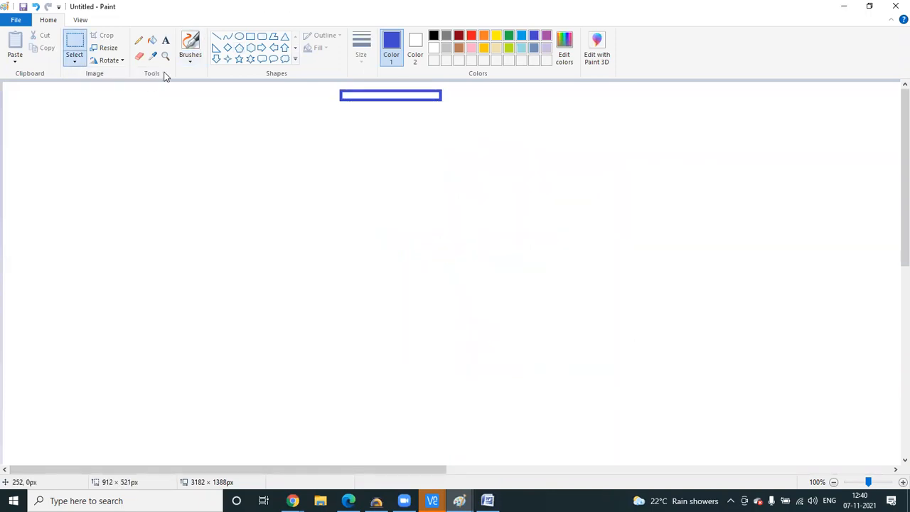
- With a calligraphy brush, draw a vertical list line with arrows labelled 'net' and 'pin'
{"action": "left_click", "coordinate": [192, 58]}
{"action": "left_click", "coordinate": [236, 80]}
{"action": "left_click_drag", "start_coordinate": [285, 155], "coordinate": [289, 403]}
{"action": "mouse_move", "coordinate": [289, 209]}
{"action": "left_mouse_down"}
{"action": "mouse_move", "coordinate": [312, 210]}
{"action": "mouse_move", "coordinate": [310, 228]}
{"action": "left_mouse_up"}
{"action": "mouse_move", "coordinate": [353, 207]}
{"action": "left_mouse_down"}
{"action": "mouse_move", "coordinate": [353, 234]}
{"action": "mouse_move", "coordinate": [395, 234]}
{"action": "left_mouse_up"}
{"action": "left_click_drag", "start_coordinate": [399, 203], "coordinate": [397, 257]}
{"action": "left_click_drag", "start_coordinate": [388, 228], "coordinate": [421, 228]}
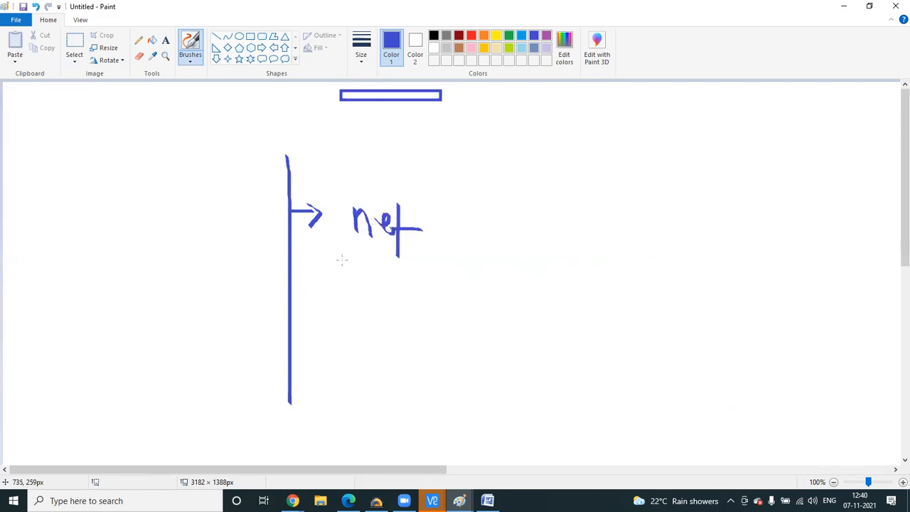
{"action": "mouse_move", "coordinate": [289, 277]}
{"action": "left_mouse_down"}
{"action": "mouse_move", "coordinate": [328, 278]}
{"action": "mouse_move", "coordinate": [317, 290]}
{"action": "mouse_move", "coordinate": [351, 303]}
{"action": "left_mouse_up"}
{"action": "mouse_move", "coordinate": [352, 274]}
{"action": "left_mouse_down"}
{"action": "mouse_move", "coordinate": [354, 288]}
{"action": "mouse_move", "coordinate": [397, 302]}
{"action": "left_mouse_up"}
- Add 'device mismatch' and top 'rewire' arrows to the handwritten list
{"action": "mouse_move", "coordinate": [290, 327]}
{"action": "left_mouse_down"}
{"action": "mouse_move", "coordinate": [321, 328]}
{"action": "mouse_move", "coordinate": [314, 344]}
{"action": "left_mouse_up"}
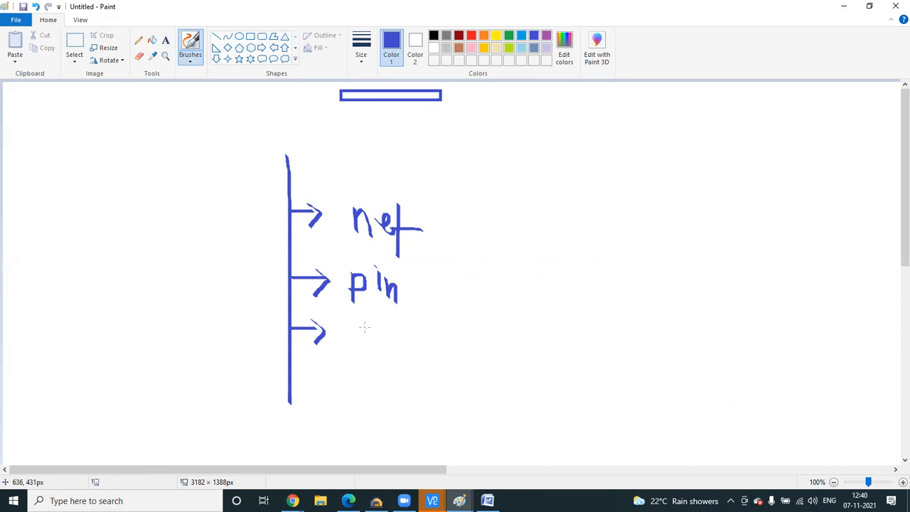
{"action": "mouse_move", "coordinate": [362, 321]}
{"action": "left_mouse_down"}
{"action": "mouse_move", "coordinate": [364, 345]}
{"action": "mouse_move", "coordinate": [392, 326]}
{"action": "mouse_move", "coordinate": [400, 347]}
{"action": "mouse_move", "coordinate": [421, 322]}
{"action": "mouse_move", "coordinate": [421, 350]}
{"action": "mouse_move", "coordinate": [538, 344]}
{"action": "left_mouse_up"}
{"action": "left_click_drag", "start_coordinate": [537, 325], "coordinate": [551, 342]}
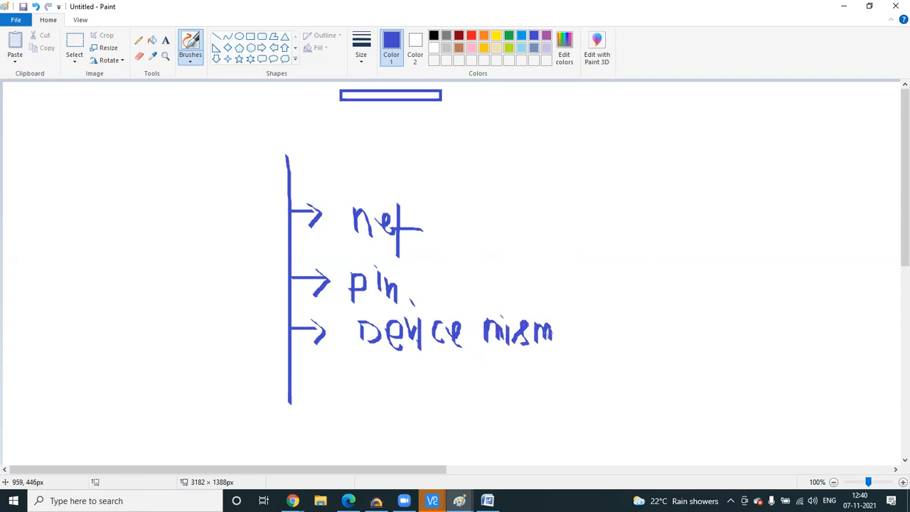
{"action": "left_click_drag", "start_coordinate": [289, 166], "coordinate": [344, 163]}
{"action": "mouse_move", "coordinate": [348, 155]}
{"action": "left_mouse_down"}
{"action": "mouse_move", "coordinate": [346, 177]}
{"action": "mouse_move", "coordinate": [370, 158]}
{"action": "mouse_move", "coordinate": [373, 177]}
{"action": "mouse_move", "coordinate": [414, 177]}
{"action": "mouse_move", "coordinate": [427, 156]}
{"action": "mouse_move", "coordinate": [473, 211]}
{"action": "left_mouse_up"}
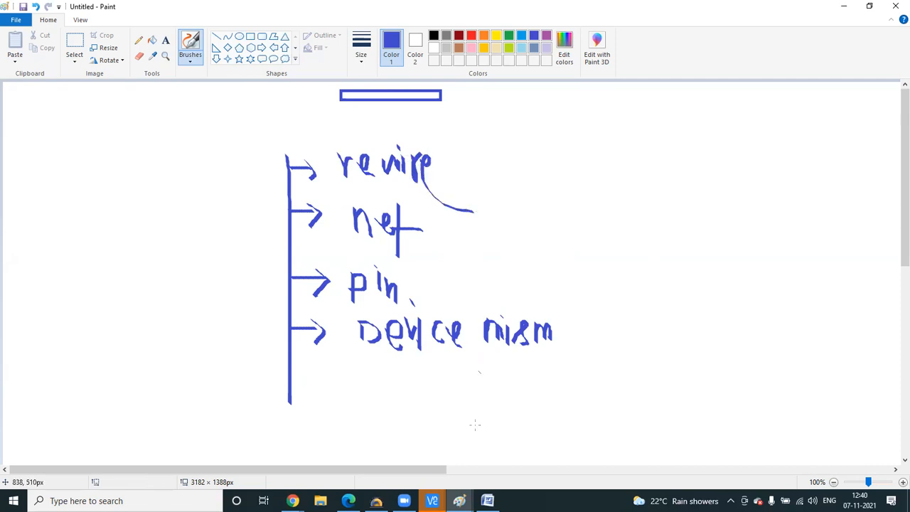
{"action": "left_click", "coordinate": [505, 469]}
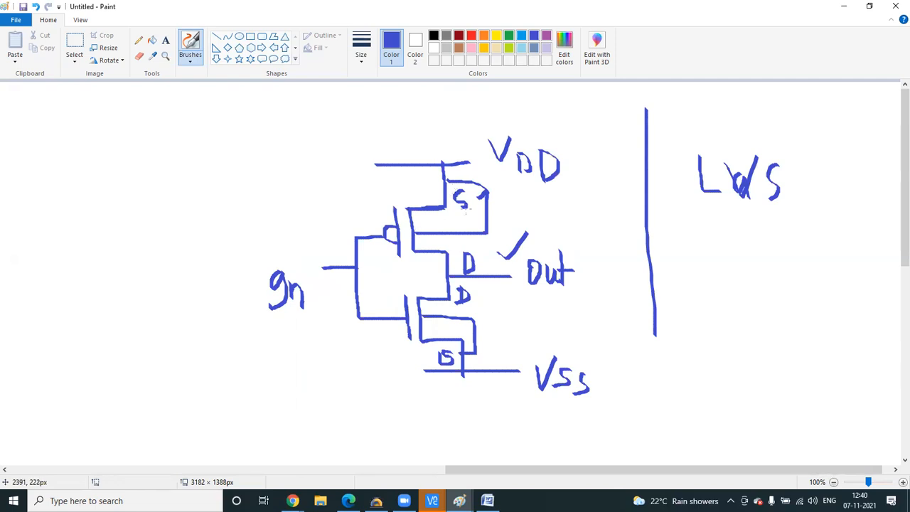
- Brush red marks on the inverter: S-to-Vss link, gate input wire, drain junction, S labels
{"action": "left_click", "coordinate": [471, 35]}
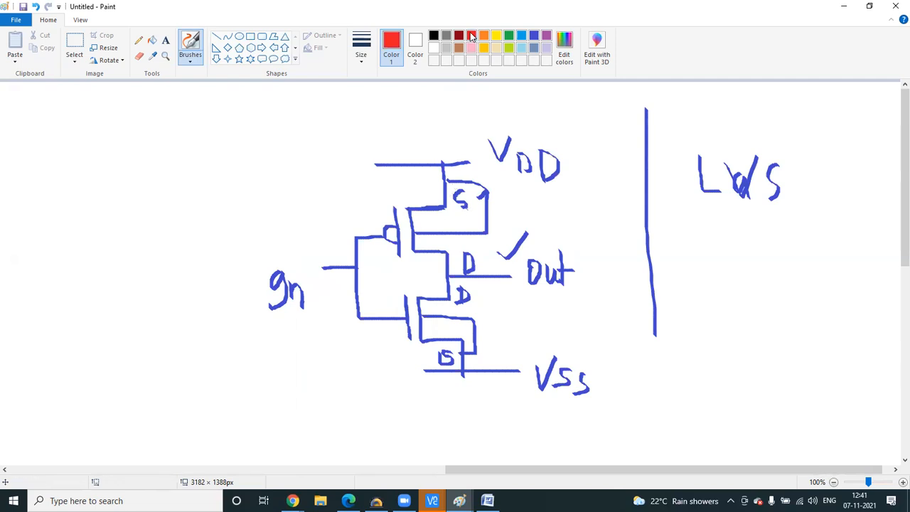
{"action": "mouse_move", "coordinate": [474, 204]}
{"action": "left_mouse_down"}
{"action": "mouse_move", "coordinate": [589, 320]}
{"action": "mouse_move", "coordinate": [579, 365]}
{"action": "left_mouse_up"}
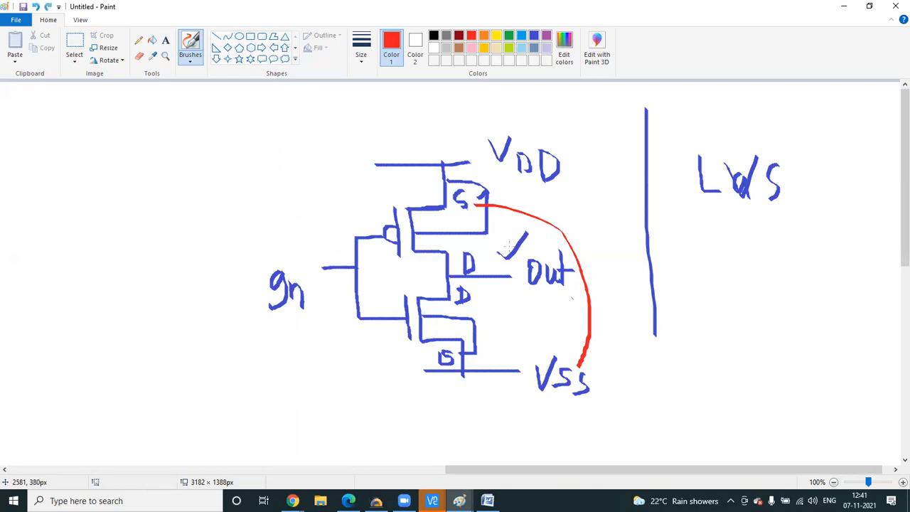
{"action": "left_click_drag", "start_coordinate": [420, 184], "coordinate": [429, 178]}
{"action": "mouse_move", "coordinate": [384, 236]}
{"action": "left_mouse_down"}
{"action": "mouse_move", "coordinate": [358, 264]}
{"action": "mouse_move", "coordinate": [365, 302]}
{"action": "left_mouse_up"}
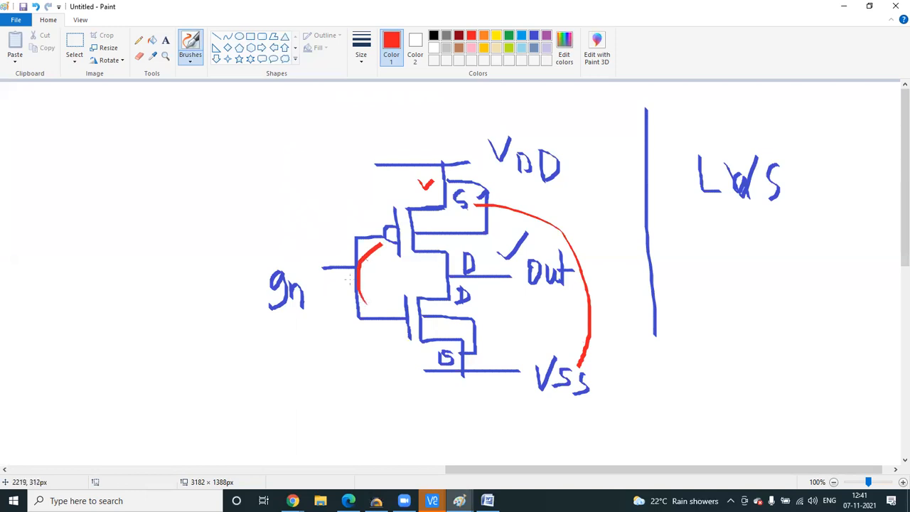
{"action": "mouse_move", "coordinate": [448, 260]}
{"action": "left_mouse_down"}
{"action": "mouse_move", "coordinate": [456, 273]}
{"action": "mouse_move", "coordinate": [448, 299]}
{"action": "left_mouse_up"}
{"action": "left_click_drag", "start_coordinate": [447, 169], "coordinate": [449, 196]}
{"action": "left_click_drag", "start_coordinate": [467, 338], "coordinate": [469, 371]}
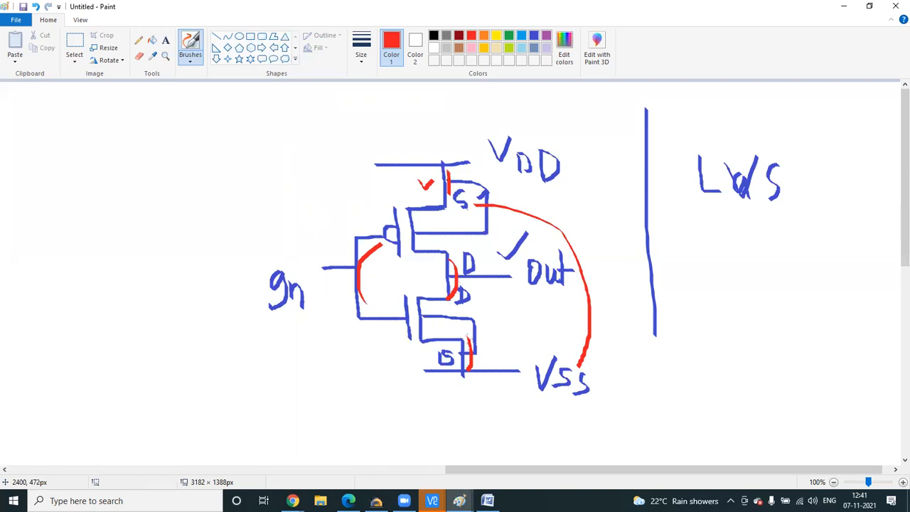
- Undo the red marks and bring the Word shortcut notes to the front
{"action": "key", "text": "ctrl+z"}
{"action": "key", "text": "ctrl+z"}
{"action": "key", "text": "ctrl+z"}
{"action": "key", "text": "ctrl+z"}
{"action": "key", "text": "ctrl+z"}
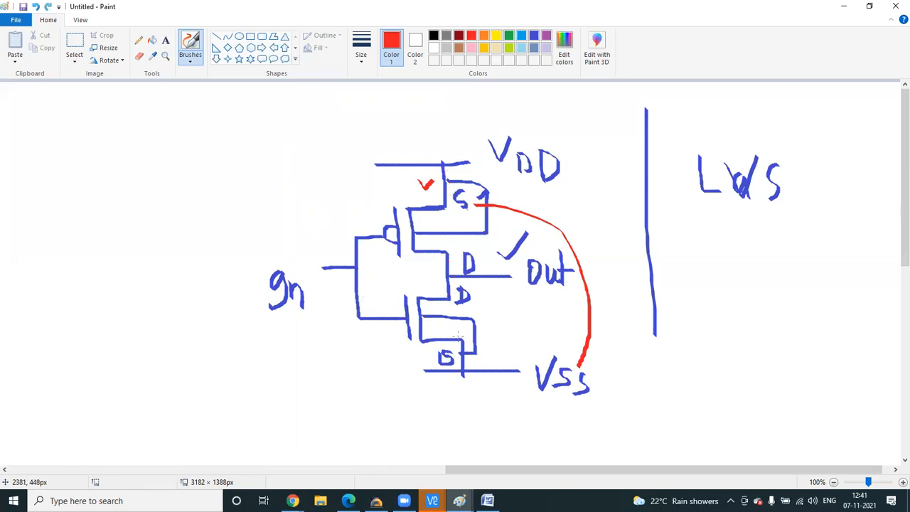
{"action": "key", "text": "ctrl+z"}
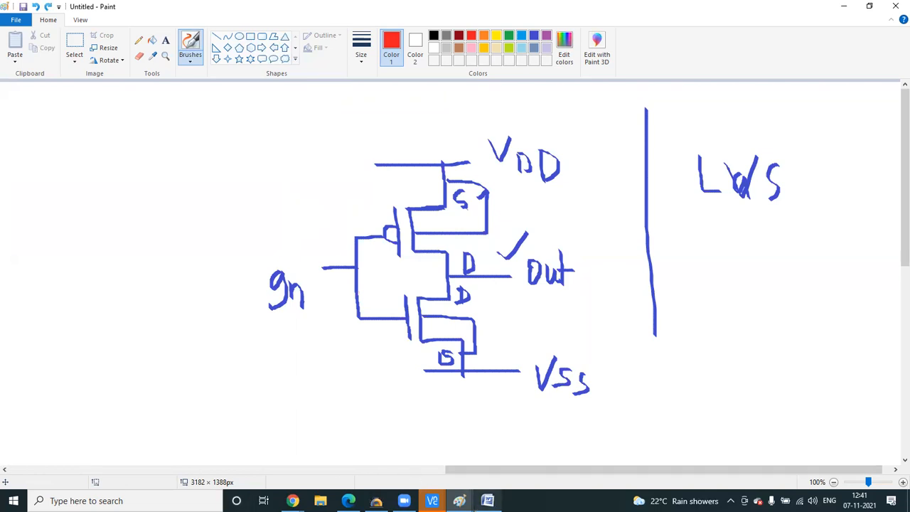
{"action": "left_click", "coordinate": [488, 500]}
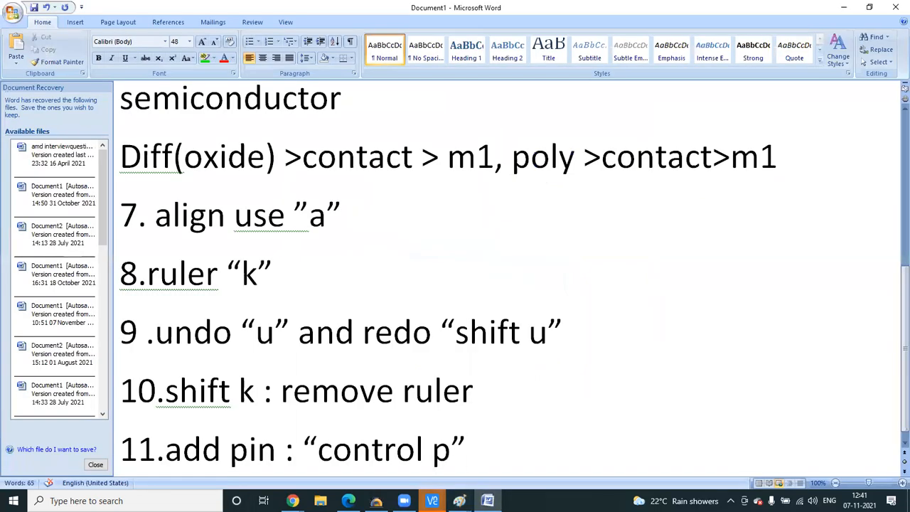
- Switch to the VNC session showing the inverter layout
{"action": "mouse_move", "coordinate": [432, 500]}
{"action": "left_click", "coordinate": [722, 452]}
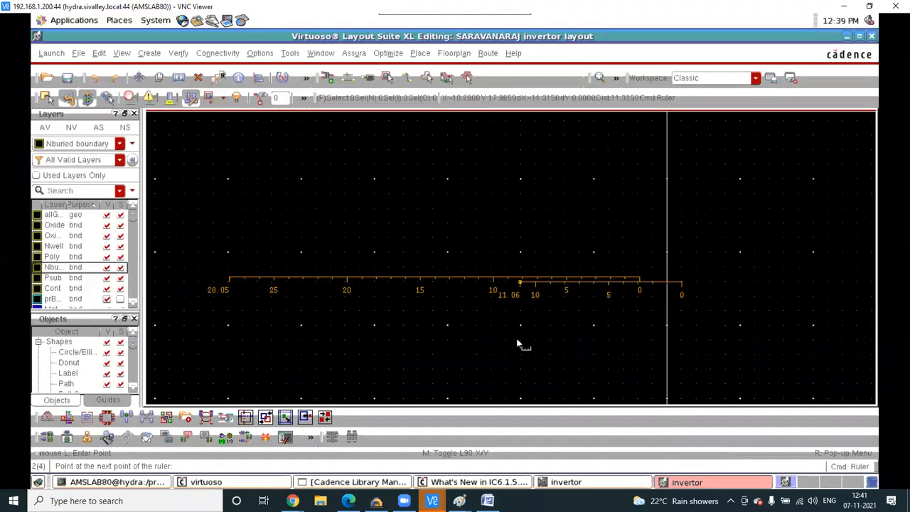
{"action": "mouse_move", "coordinate": [432, 501]}
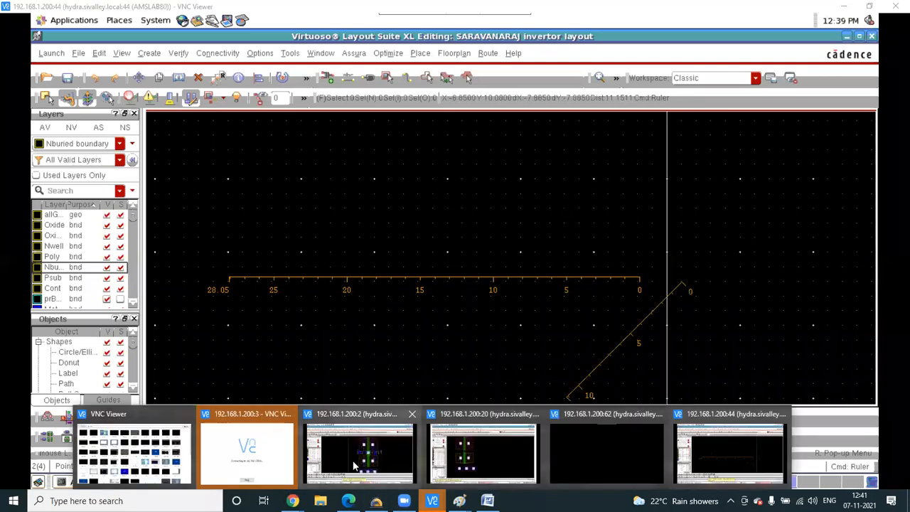
{"action": "left_click", "coordinate": [348, 452]}
- Rerun Assura LVS on 'test inv', saving and overwriting, then decline results and close the form
{"action": "left_click", "coordinate": [353, 53]}
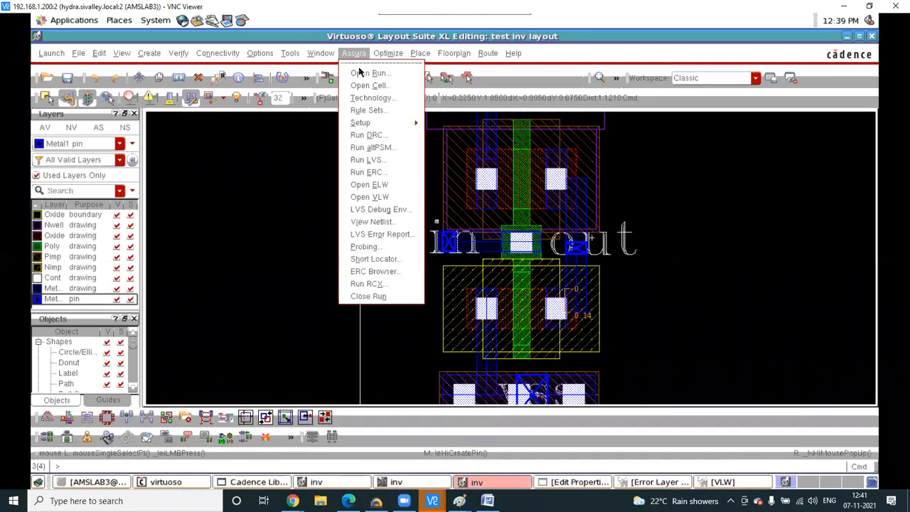
{"action": "left_click", "coordinate": [371, 161]}
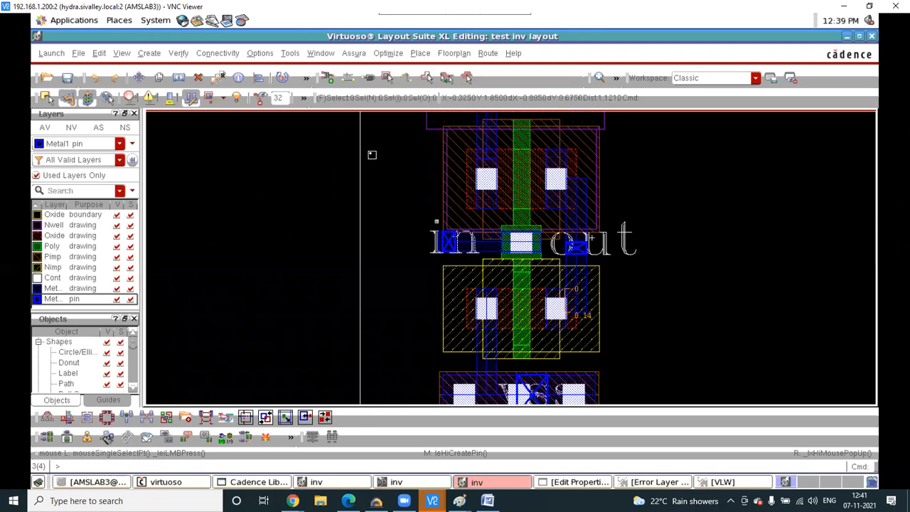
{"action": "left_click", "coordinate": [434, 464]}
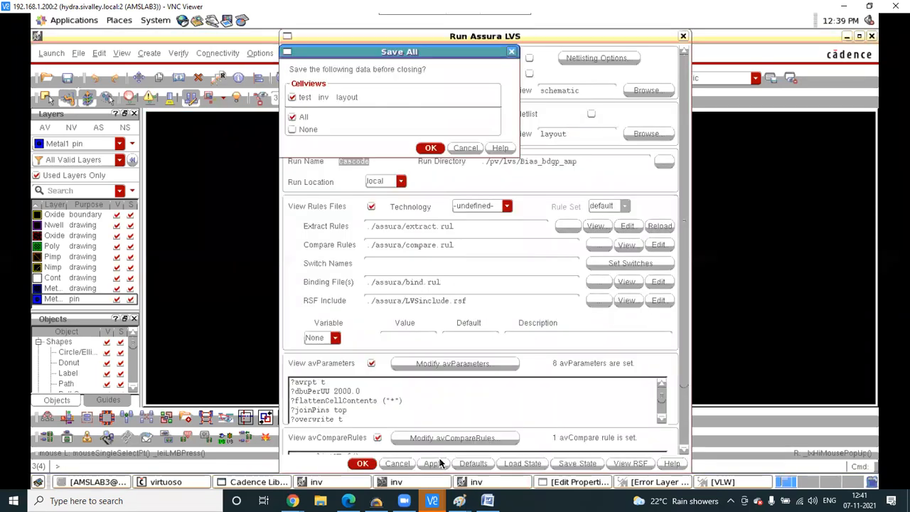
{"action": "left_click", "coordinate": [431, 149]}
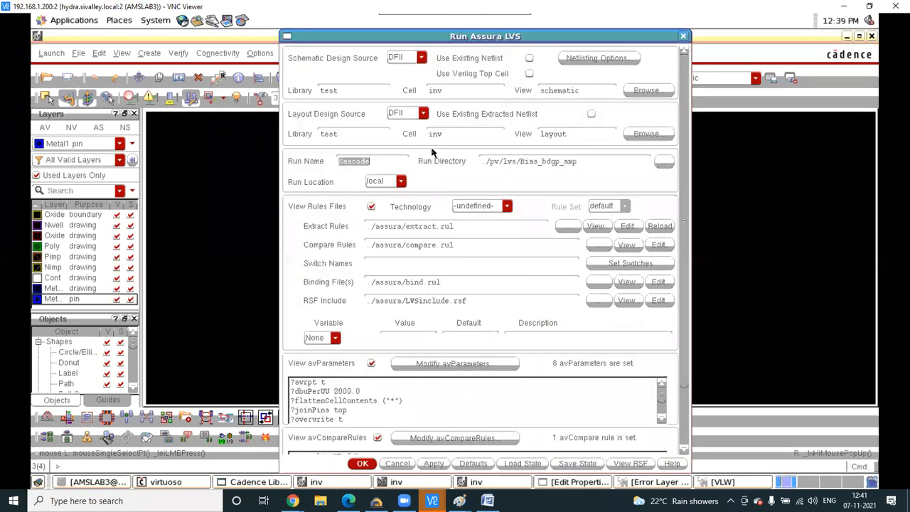
{"action": "left_click", "coordinate": [419, 263]}
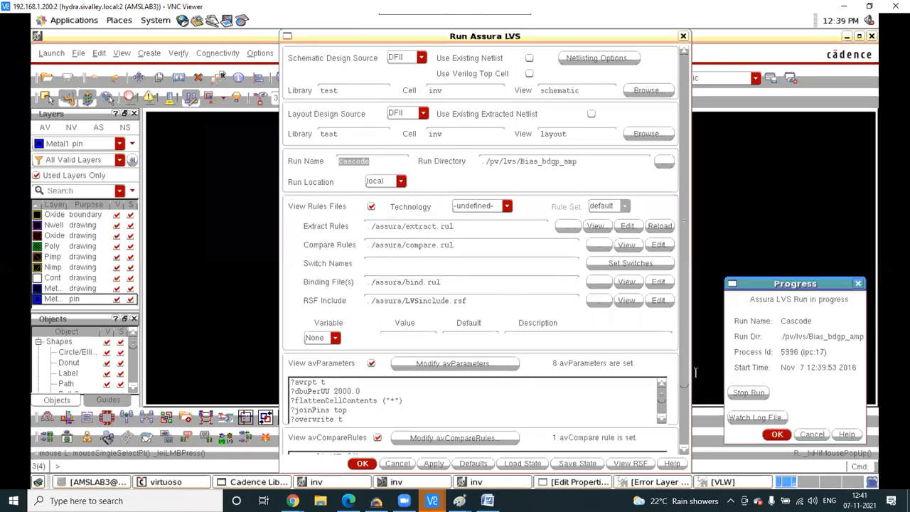
{"action": "left_click", "coordinate": [779, 434]}
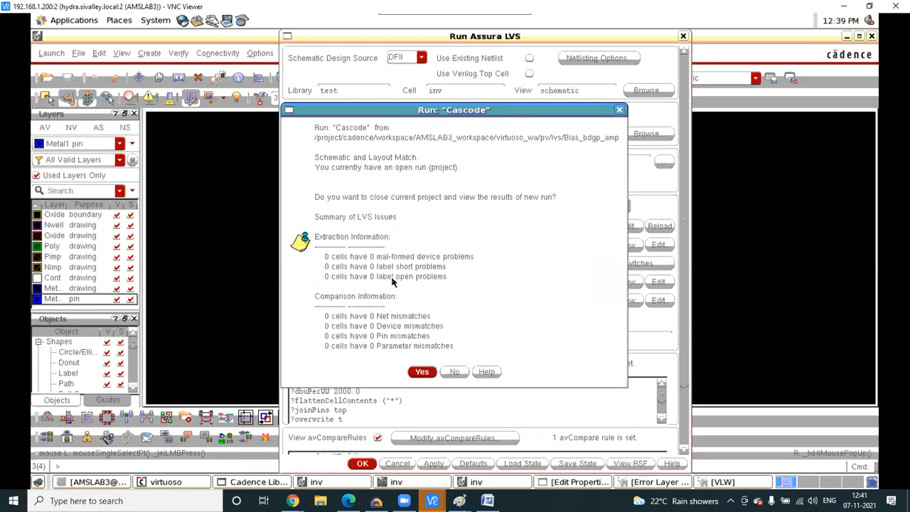
{"action": "left_click", "coordinate": [455, 371]}
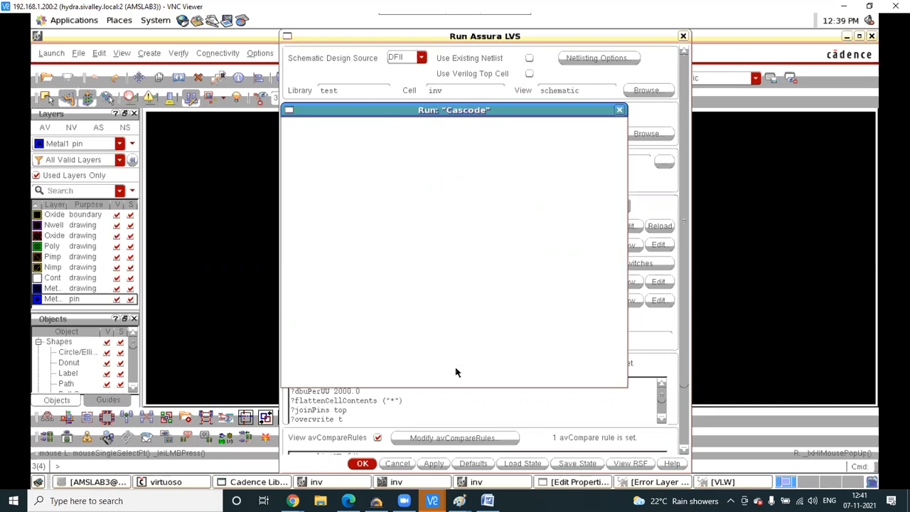
{"action": "left_click", "coordinate": [682, 37]}
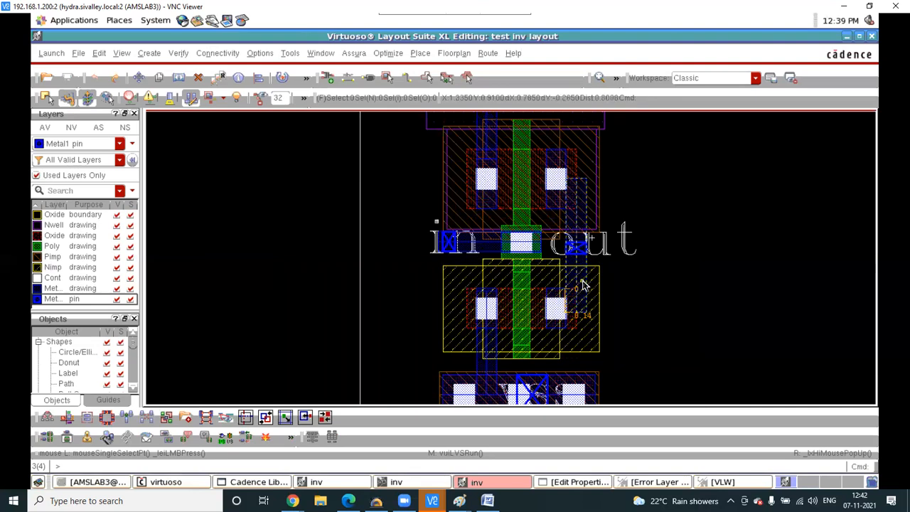
- Delete the Metal1 path from the lower transistor's left contact to the vss rail
{"action": "scroll", "coordinate": [581, 284], "scroll_direction": "up", "scroll_amount": 2, "text": "ctrl"}
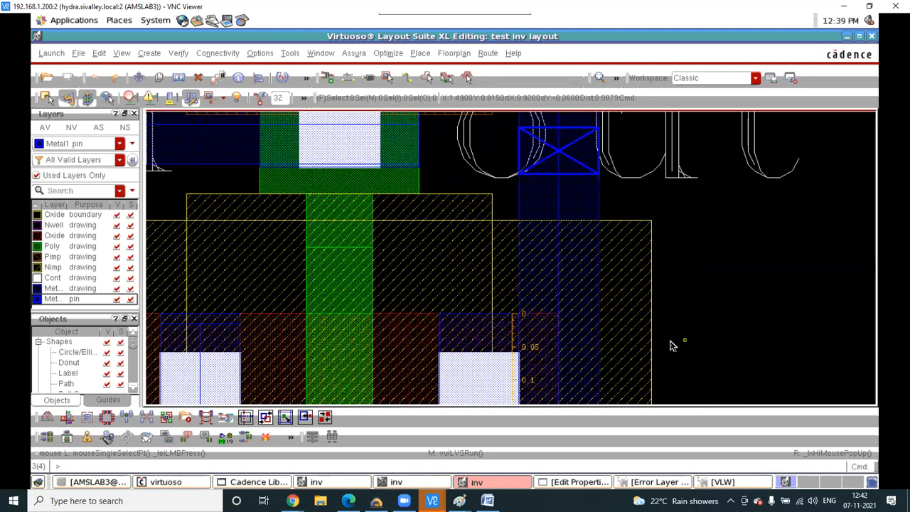
{"action": "scroll", "coordinate": [633, 314], "scroll_direction": "down", "scroll_amount": 1, "text": "ctrl"}
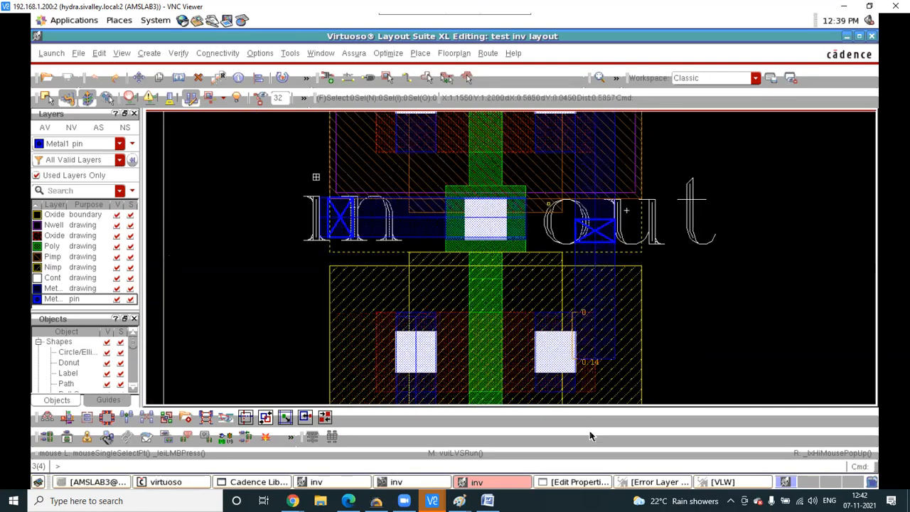
{"action": "scroll", "coordinate": [531, 331], "scroll_direction": "down", "scroll_amount": 1, "text": "ctrl"}
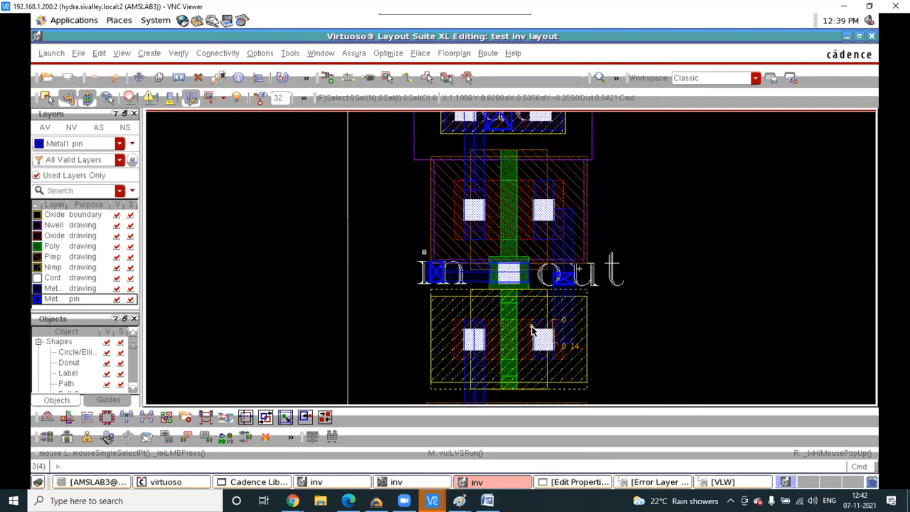
{"action": "left_click", "coordinate": [481, 389]}
{"action": "scroll", "coordinate": [450, 293], "scroll_direction": "down", "scroll_amount": 1, "text": "ctrl"}
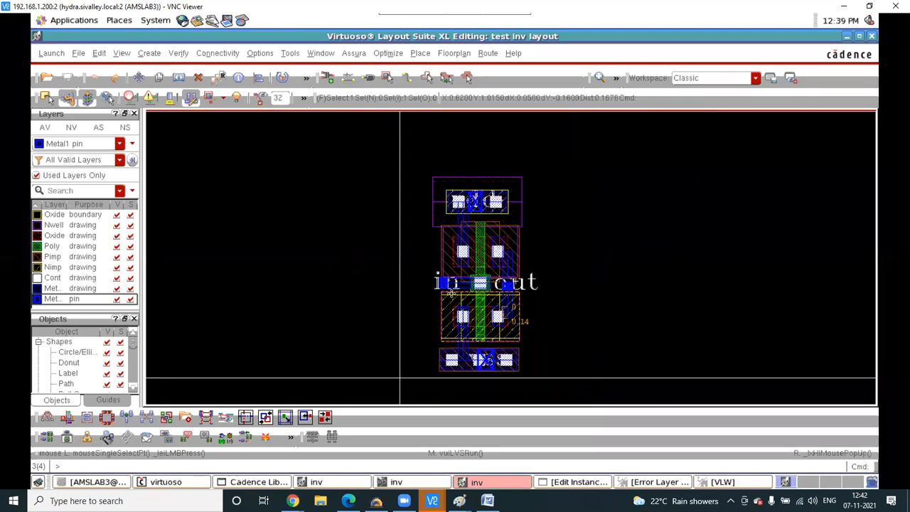
{"action": "scroll", "coordinate": [461, 341], "scroll_direction": "up", "scroll_amount": 1, "text": "ctrl"}
{"action": "scroll", "coordinate": [465, 335], "scroll_direction": "up", "scroll_amount": 1, "text": "ctrl"}
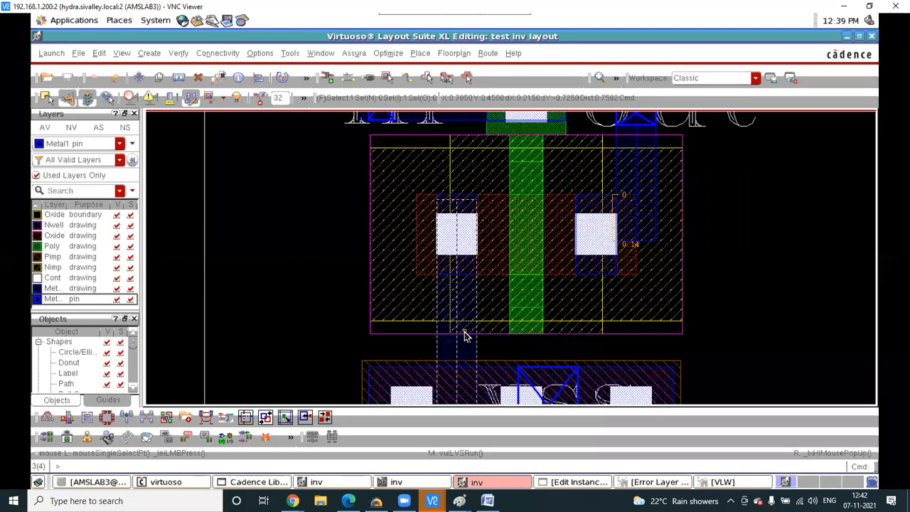
{"action": "left_click", "coordinate": [463, 344]}
{"action": "key", "text": "Delete"}
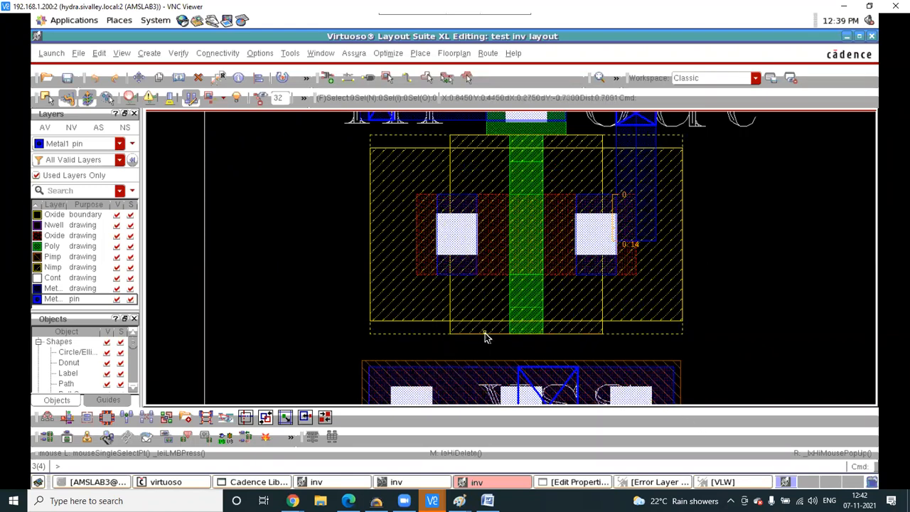
{"action": "scroll", "coordinate": [484, 337], "scroll_direction": "down", "scroll_amount": 1, "text": "ctrl"}
- Rerun Assura LVS on the edited layout, saving and overwriting, and open results in LVS Debug
{"action": "left_click", "coordinate": [355, 55]}
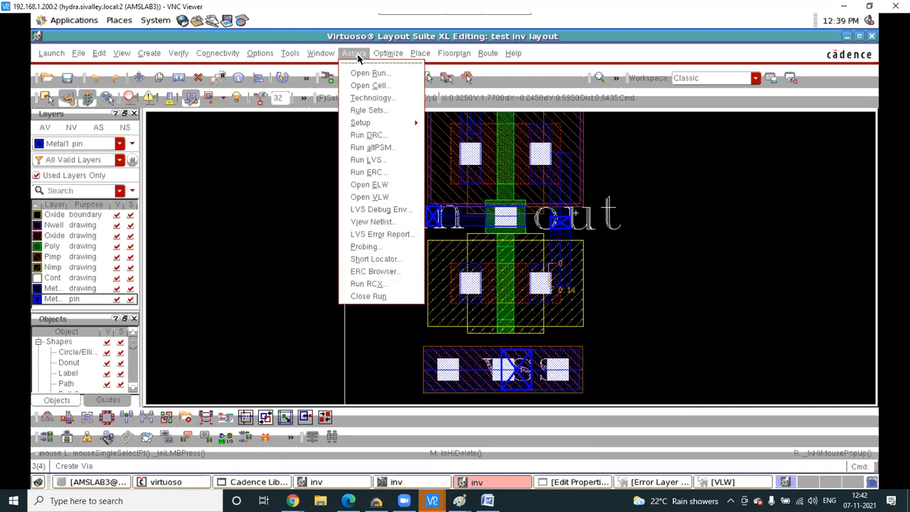
{"action": "left_click", "coordinate": [367, 159]}
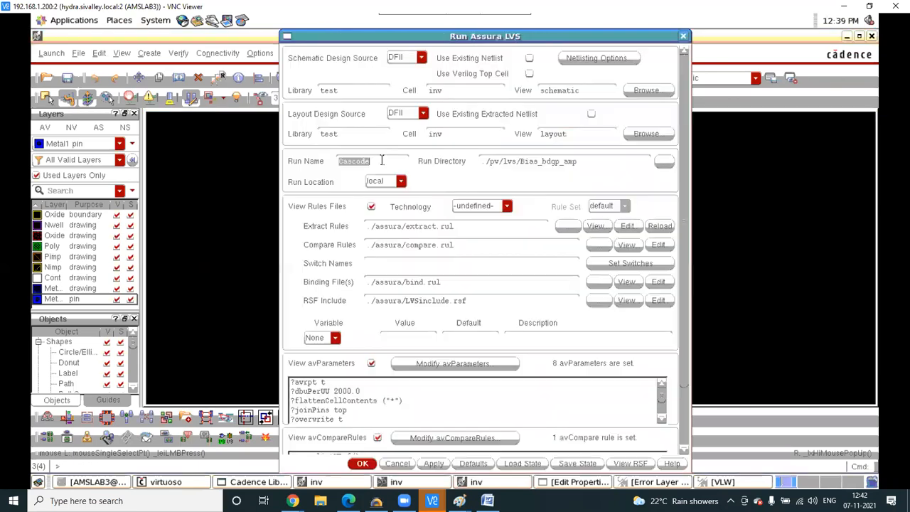
{"action": "left_click", "coordinate": [429, 462]}
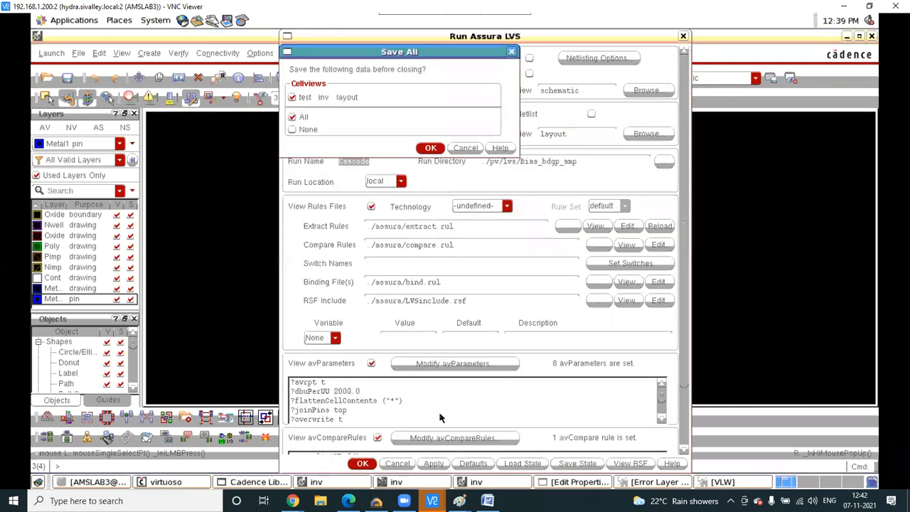
{"action": "left_click", "coordinate": [430, 148]}
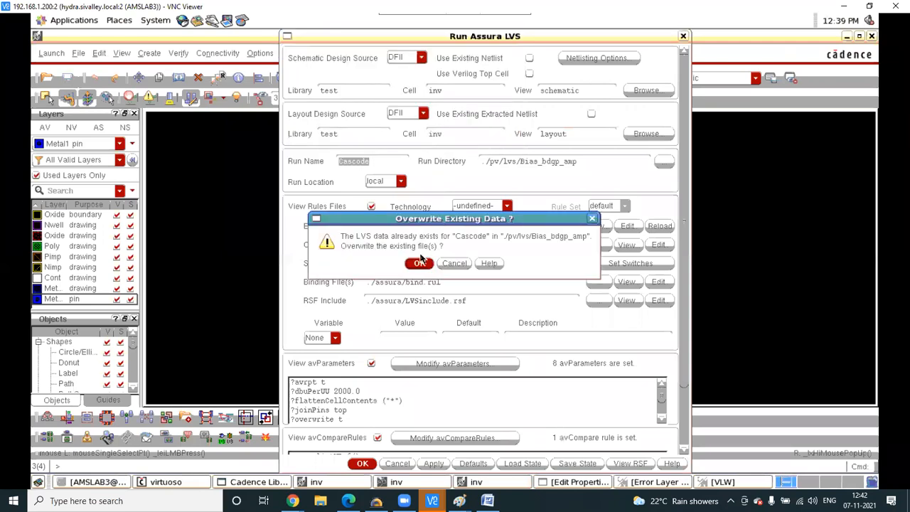
{"action": "left_click", "coordinate": [420, 264]}
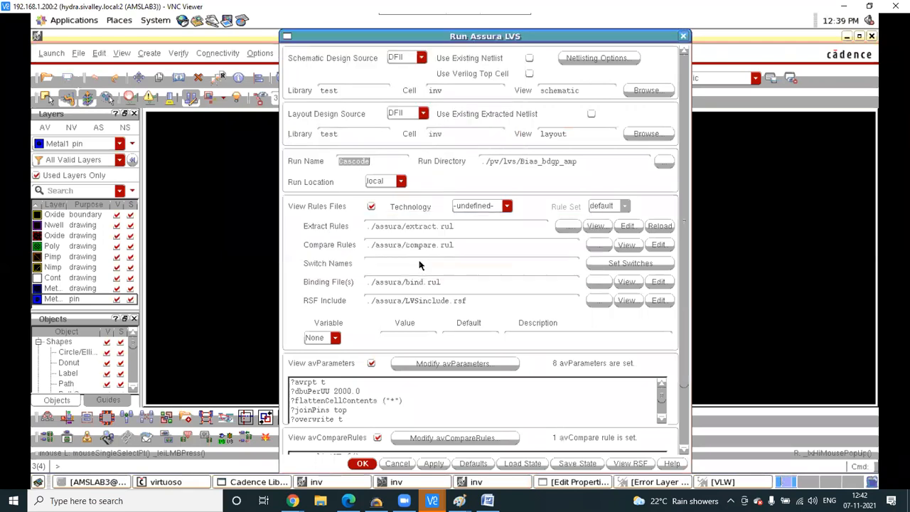
{"action": "left_click", "coordinate": [777, 435]}
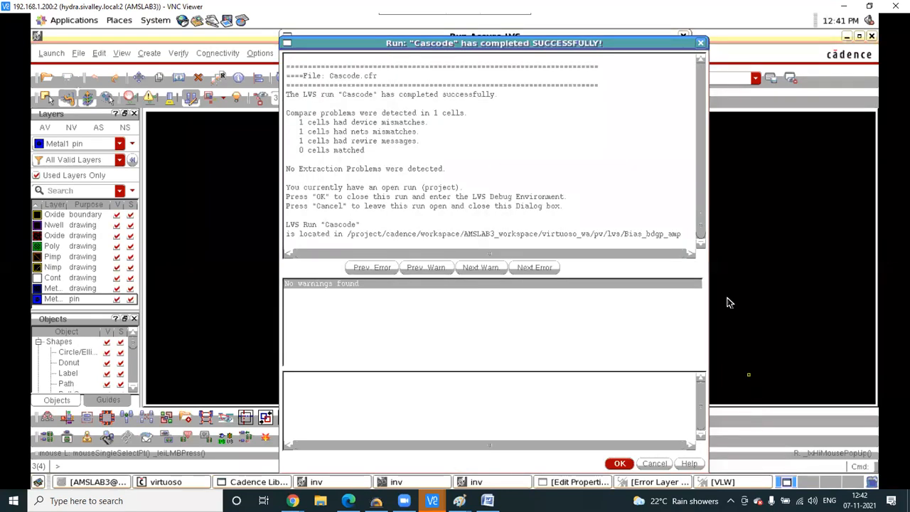
{"action": "left_click", "coordinate": [619, 463]}
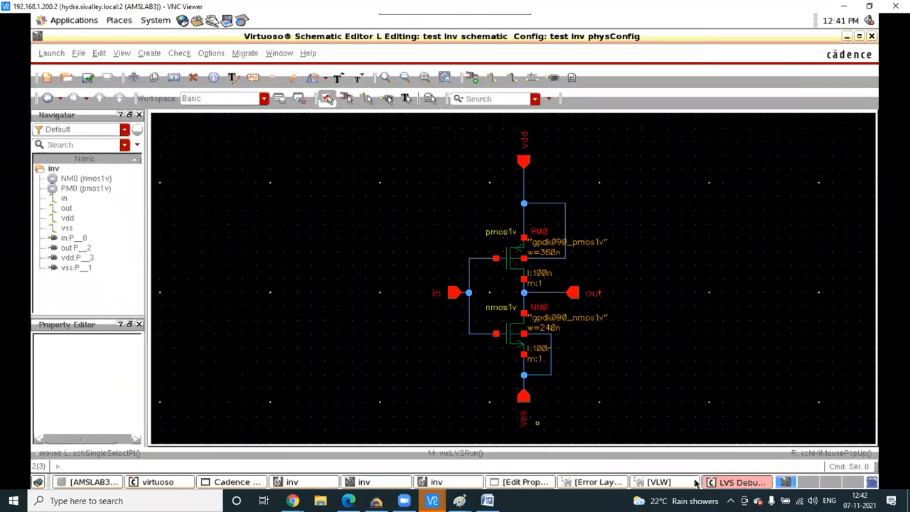
- Open the Nets Mismatch Tool for inv(test) from the LVS Debug summary
{"action": "left_click", "coordinate": [742, 482]}
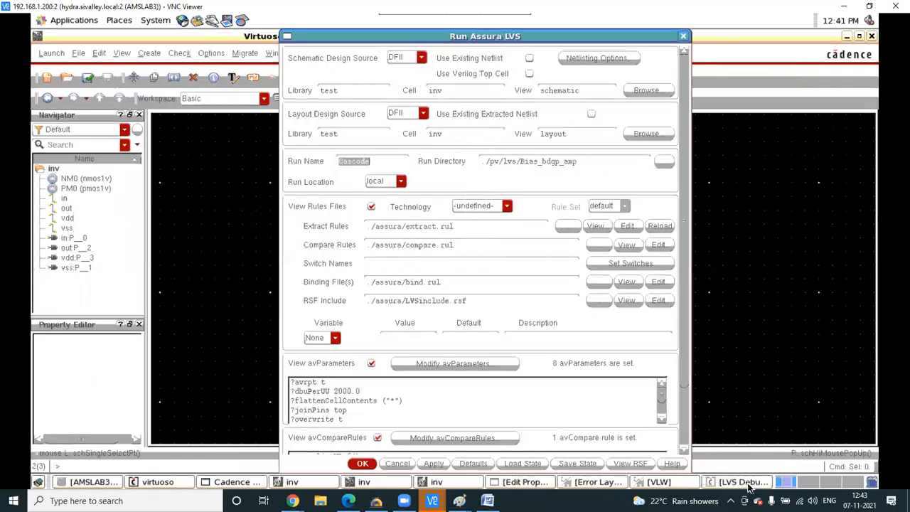
{"action": "left_click", "coordinate": [755, 483]}
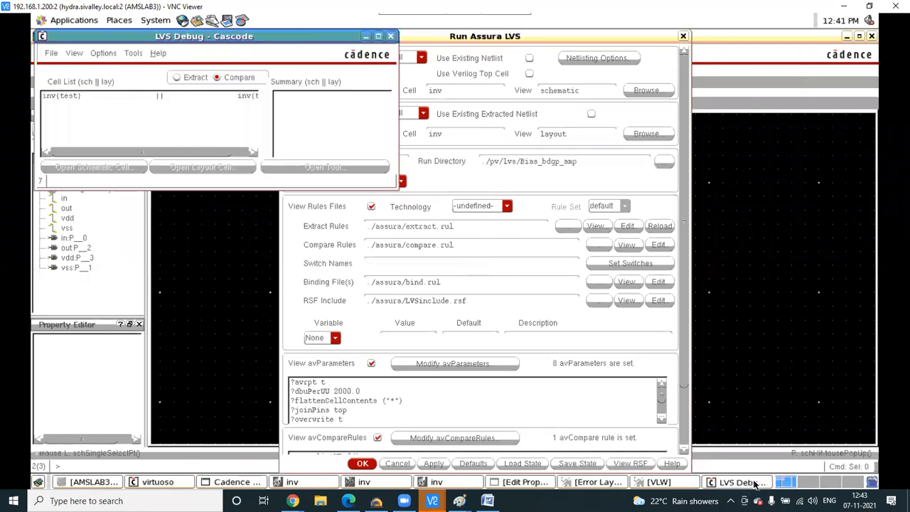
{"action": "left_click", "coordinate": [165, 98]}
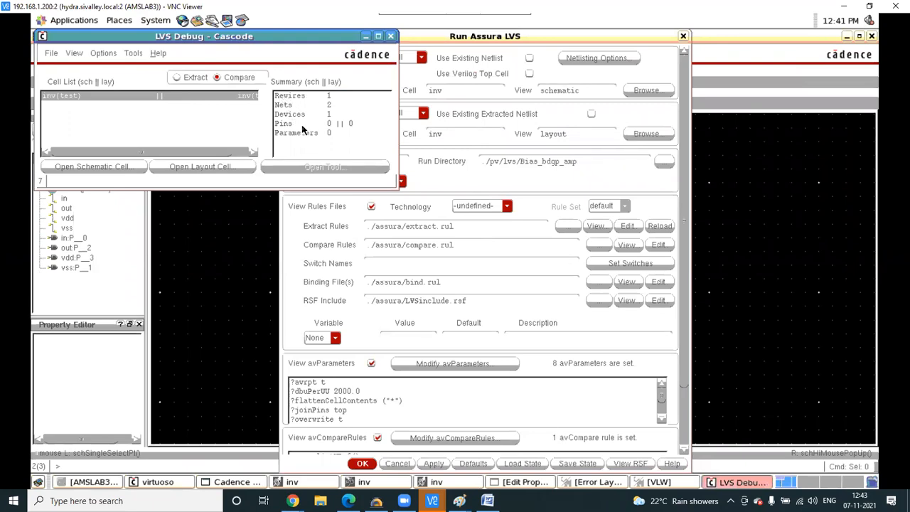
{"action": "left_click", "coordinate": [298, 106]}
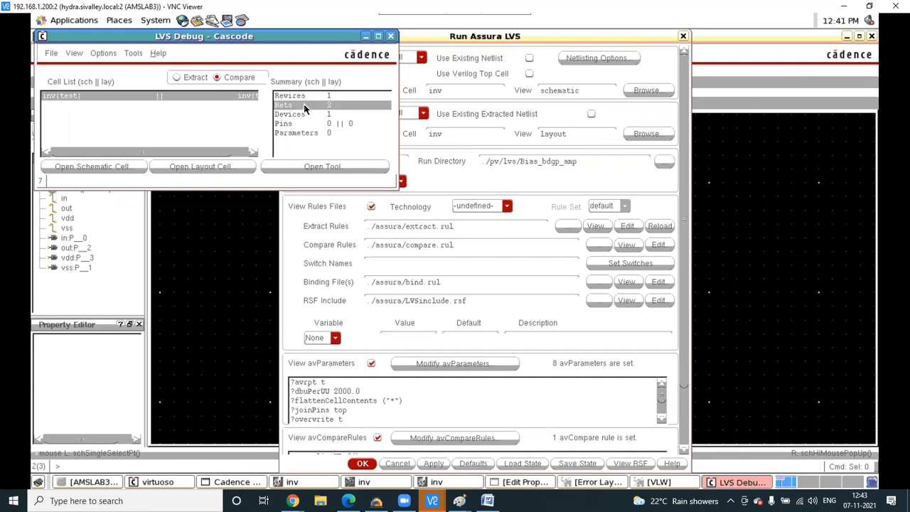
{"action": "left_click", "coordinate": [313, 166]}
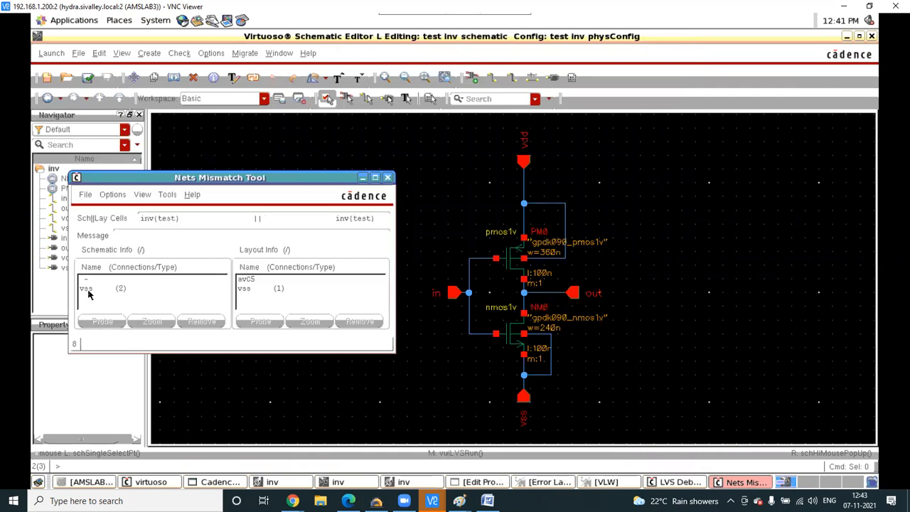
- Probe and zoom to the unmatched layout net avc5
{"action": "left_click", "coordinate": [248, 280]}
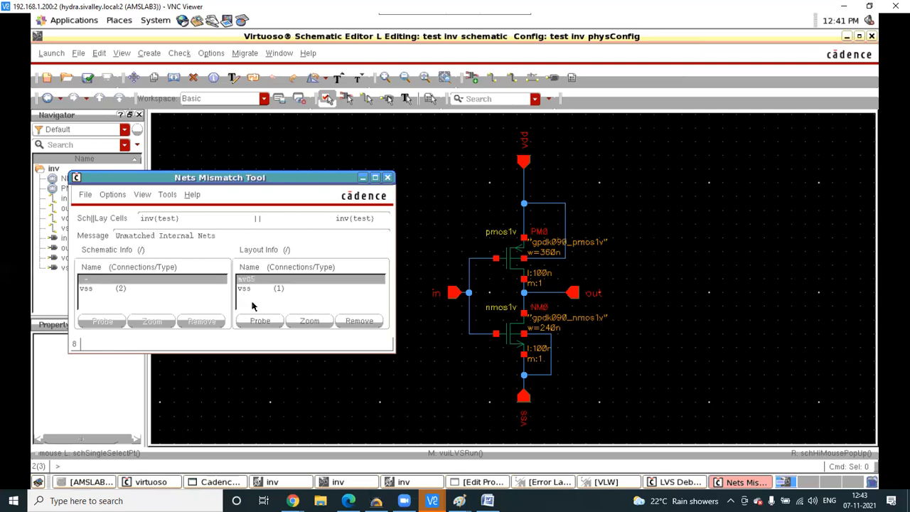
{"action": "left_click", "coordinate": [262, 321]}
{"action": "left_click", "coordinate": [309, 322]}
- Zoom around the lower transistor's left contact in the layout to inspect the unmatched net
{"action": "left_click", "coordinate": [400, 483]}
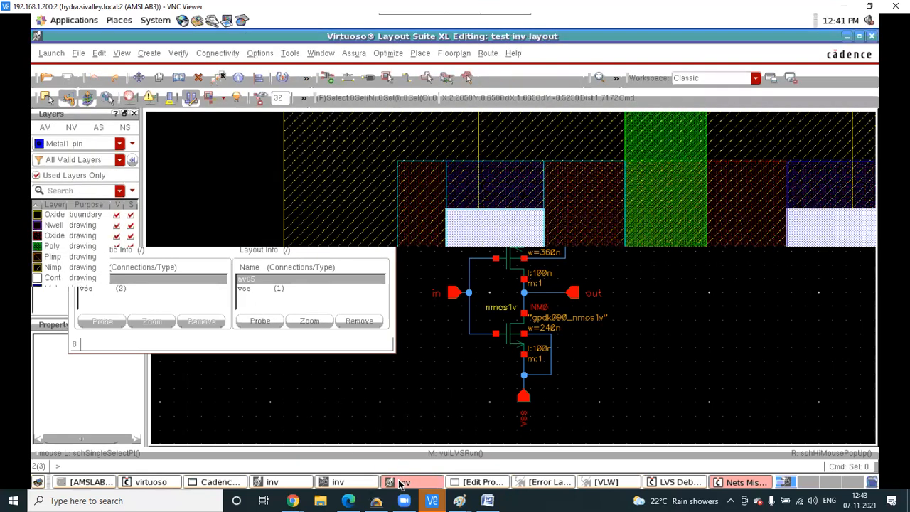
{"action": "scroll", "coordinate": [392, 260], "scroll_direction": "down", "scroll_amount": 2}
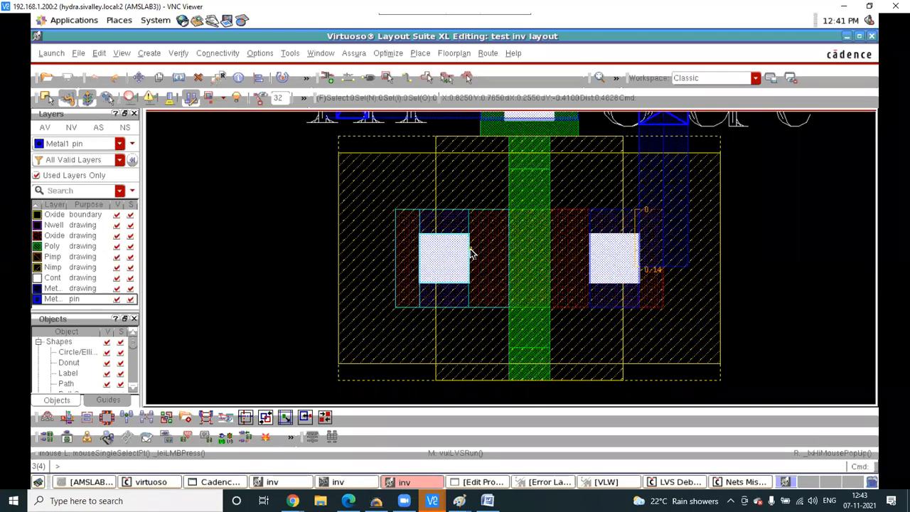
{"action": "scroll", "coordinate": [400, 225], "scroll_direction": "down", "scroll_amount": 2, "text": "ctrl"}
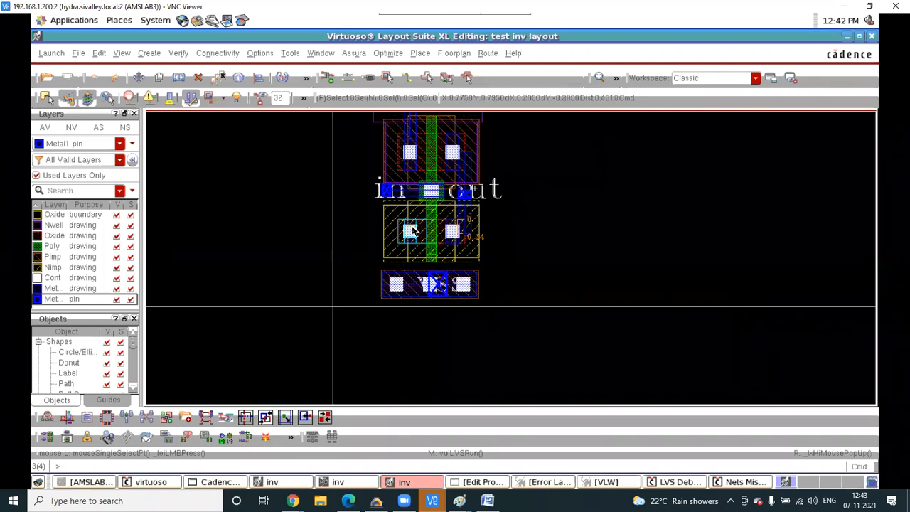
{"action": "scroll", "coordinate": [411, 230], "scroll_direction": "up", "scroll_amount": 1, "text": "ctrl"}
{"action": "scroll", "coordinate": [413, 217], "scroll_direction": "up", "scroll_amount": 2, "text": "ctrl"}
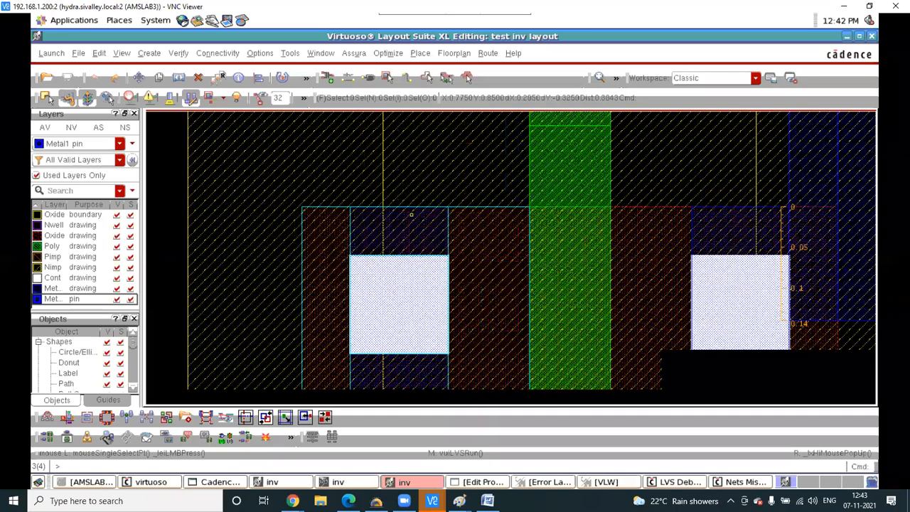
- Close the Nets Mismatch Tool and return to the LVS Debug summary
{"action": "left_click", "coordinate": [739, 485]}
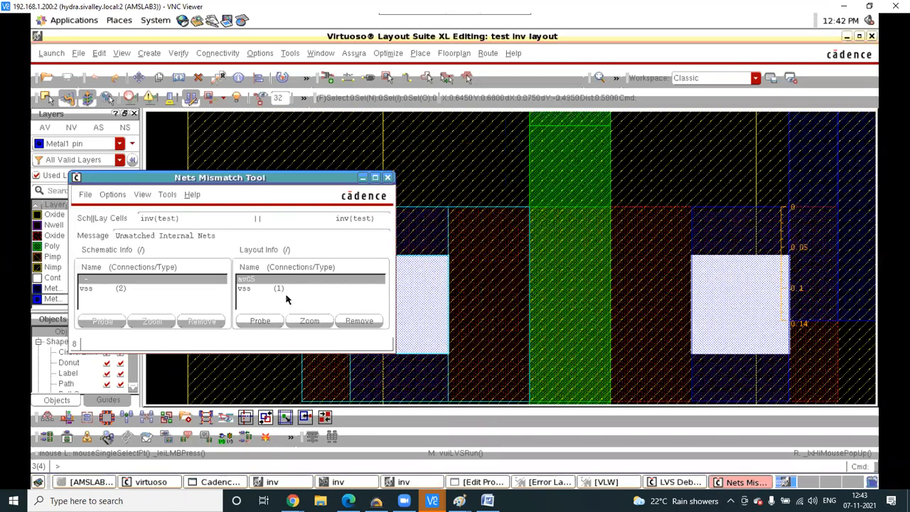
{"action": "left_click", "coordinate": [387, 177]}
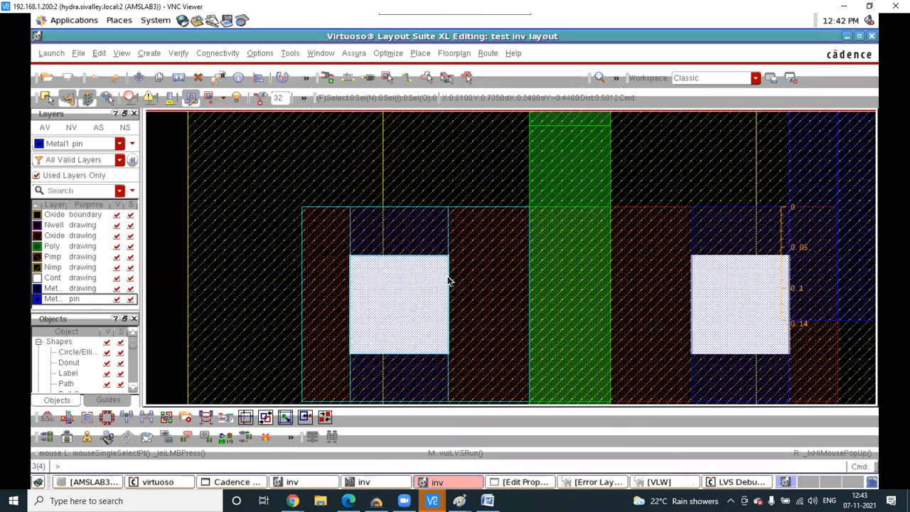
{"action": "left_click", "coordinate": [739, 482]}
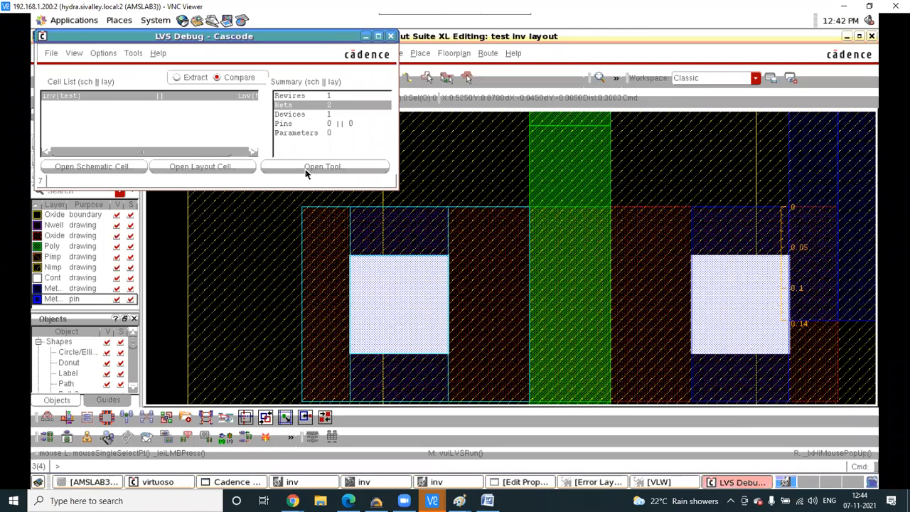
{"action": "left_click", "coordinate": [288, 125]}
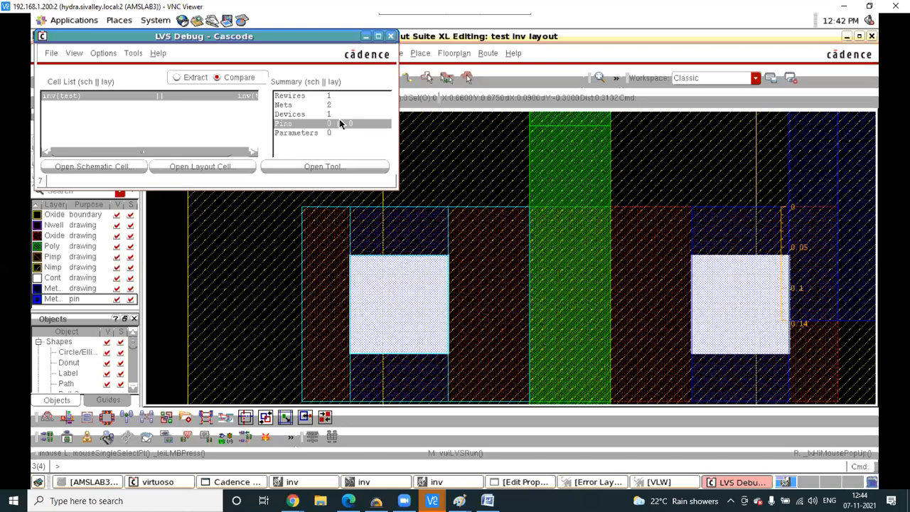
{"action": "left_click", "coordinate": [299, 105]}
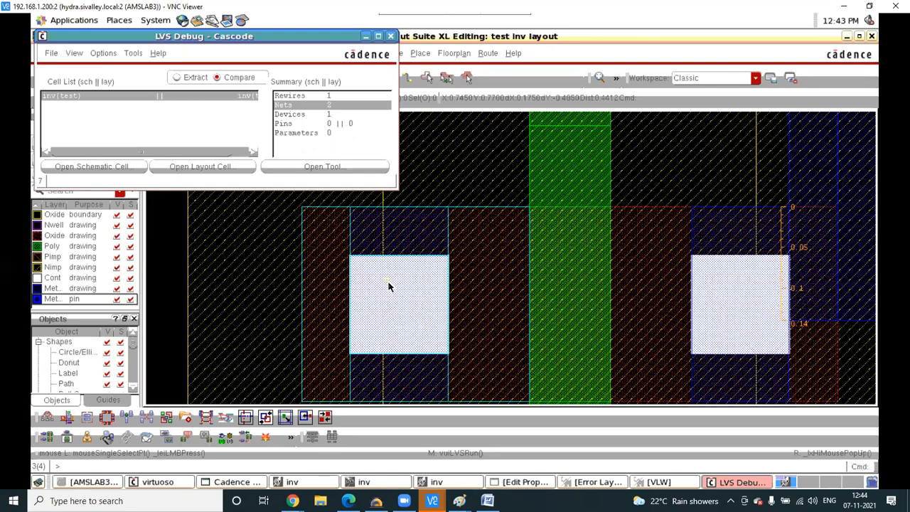
- Review the Devices, Pins and Nets comparison rows in LVS Debug, then bring up the inverter schematic
{"action": "scroll", "coordinate": [390, 287], "scroll_direction": "down", "scroll_amount": 2, "text": "ctrl"}
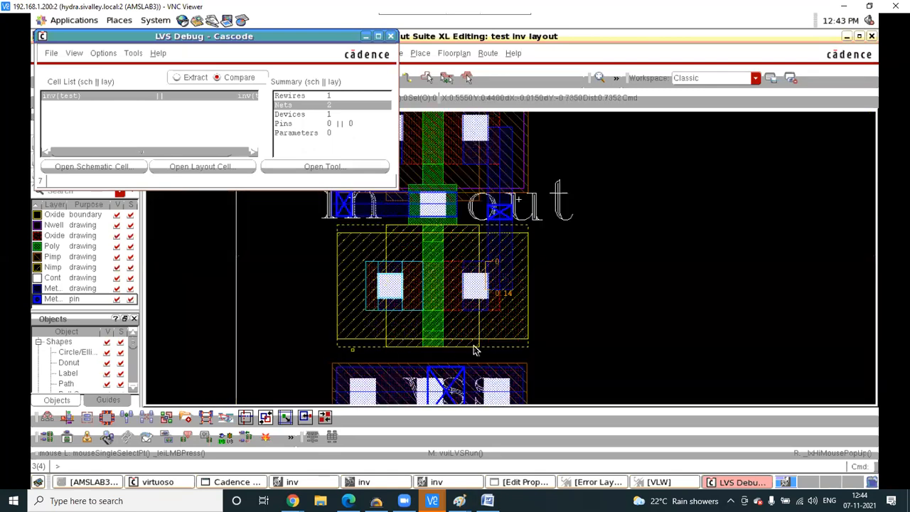
{"action": "left_click", "coordinate": [307, 115]}
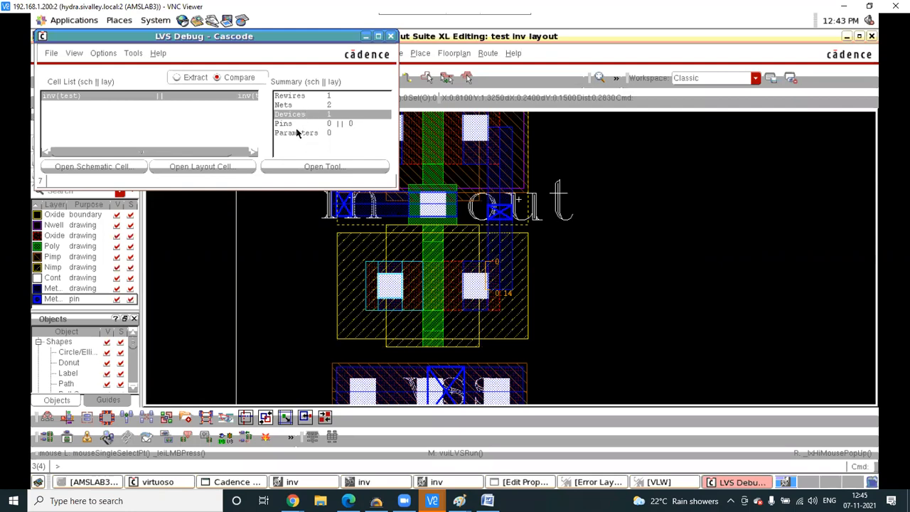
{"action": "left_click", "coordinate": [291, 124]}
{"action": "left_click", "coordinate": [304, 105]}
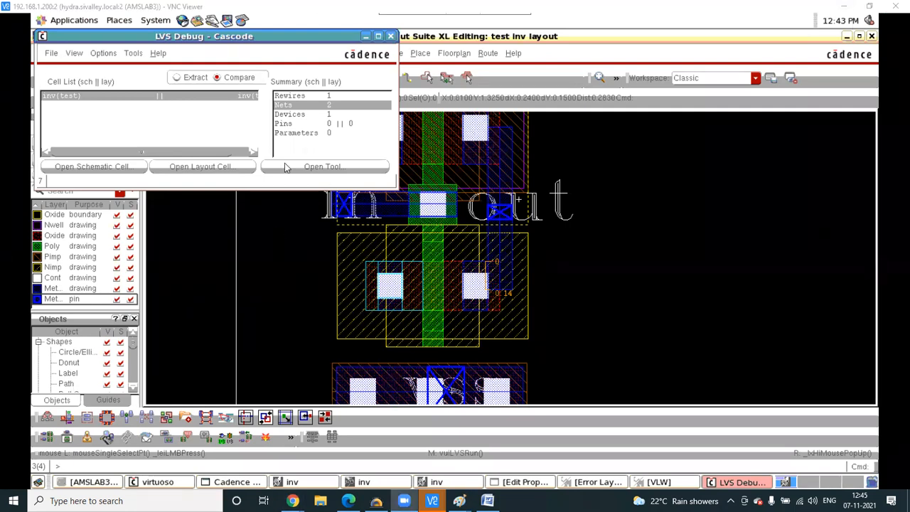
{"action": "left_click", "coordinate": [304, 115]}
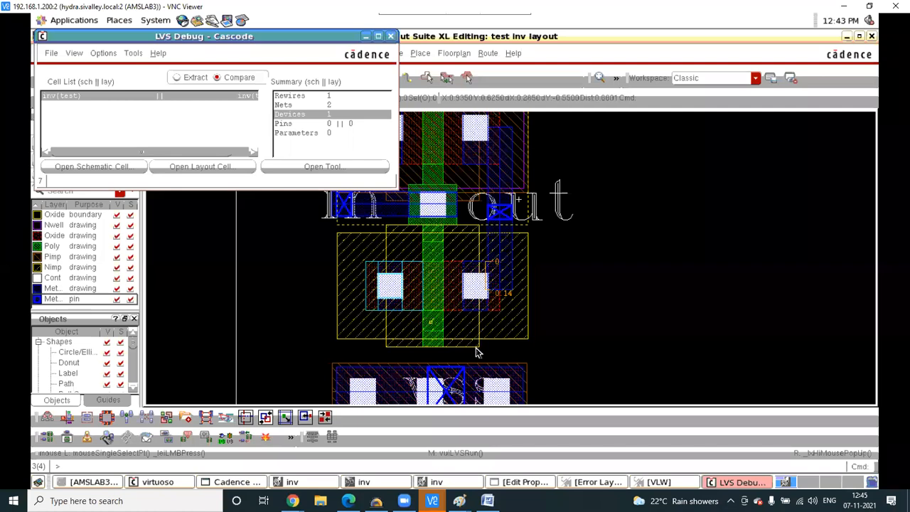
{"action": "left_click", "coordinate": [373, 482]}
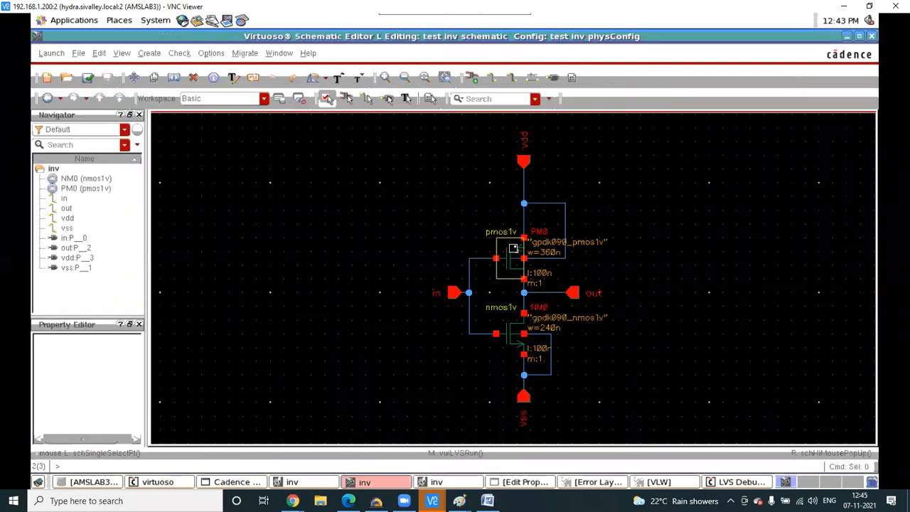
{"action": "left_click", "coordinate": [509, 259]}
{"action": "left_click", "coordinate": [515, 341]}
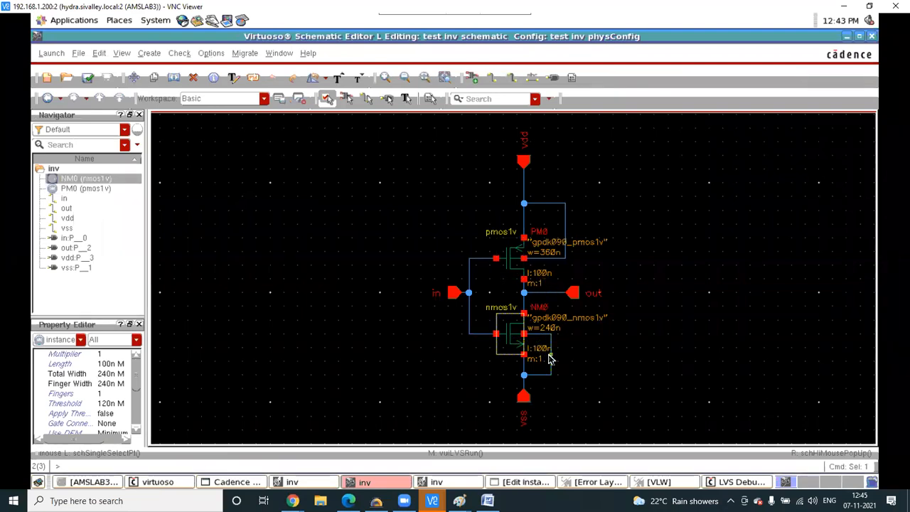
{"action": "left_click", "coordinate": [524, 366]}
{"action": "left_click", "coordinate": [523, 365]}
{"action": "key", "text": "Delete"}
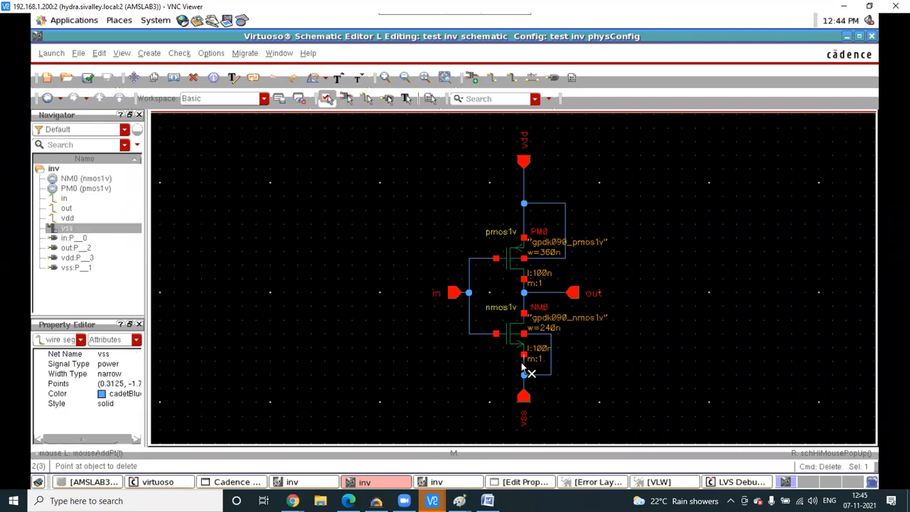
{"action": "left_click", "coordinate": [524, 368]}
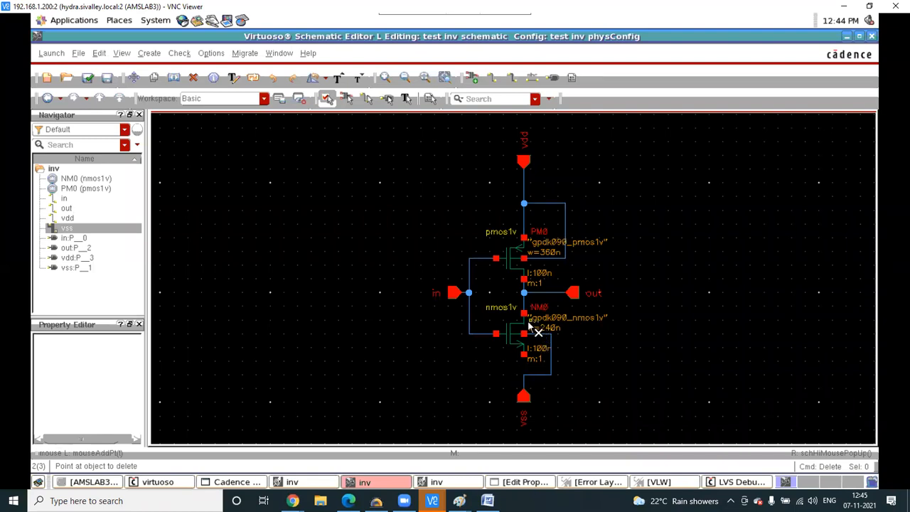
{"action": "key", "text": "i"}
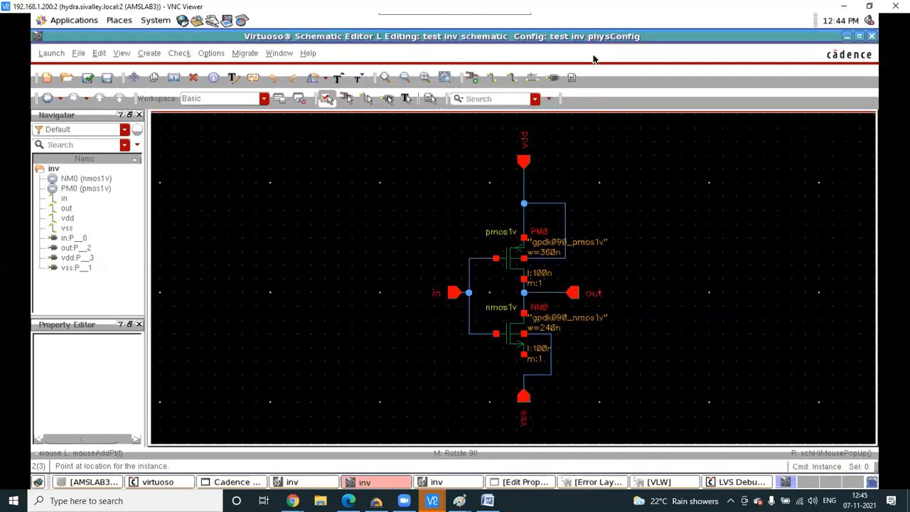
{"action": "left_click", "coordinate": [595, 51]}
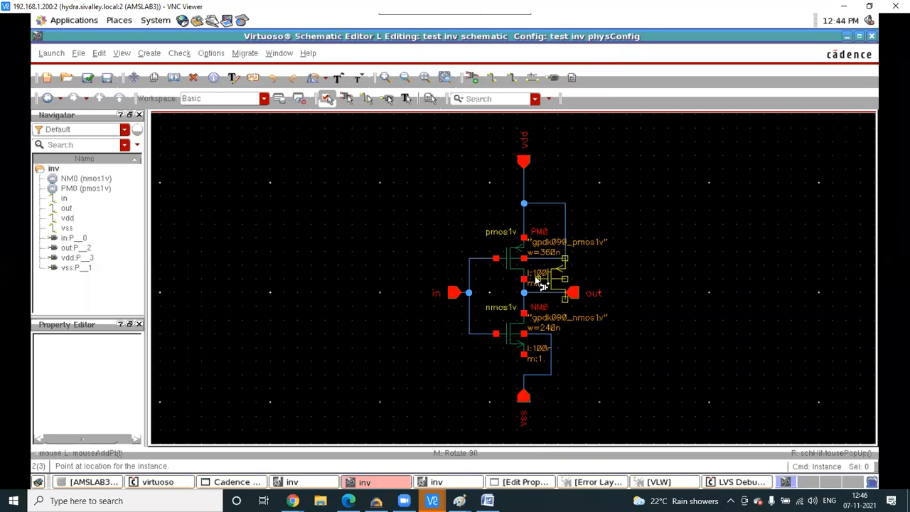
{"action": "key", "text": "i"}
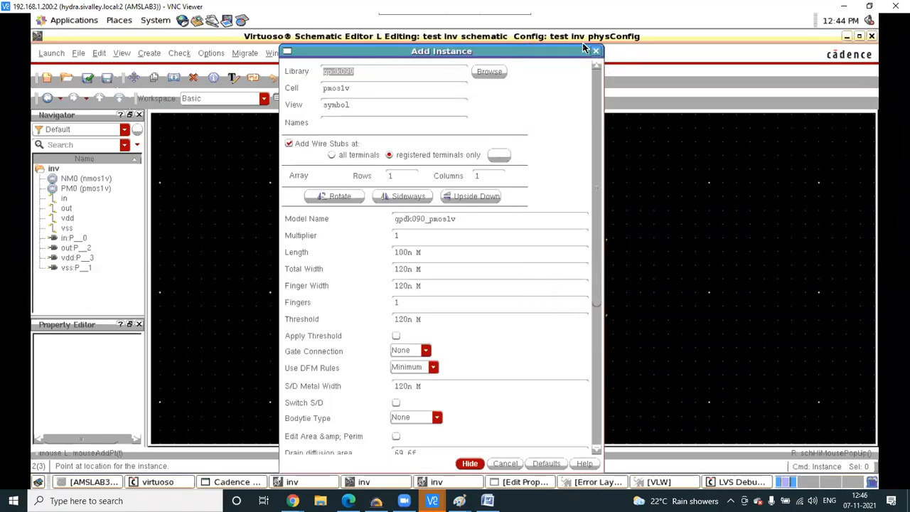
{"action": "left_click", "coordinate": [596, 52]}
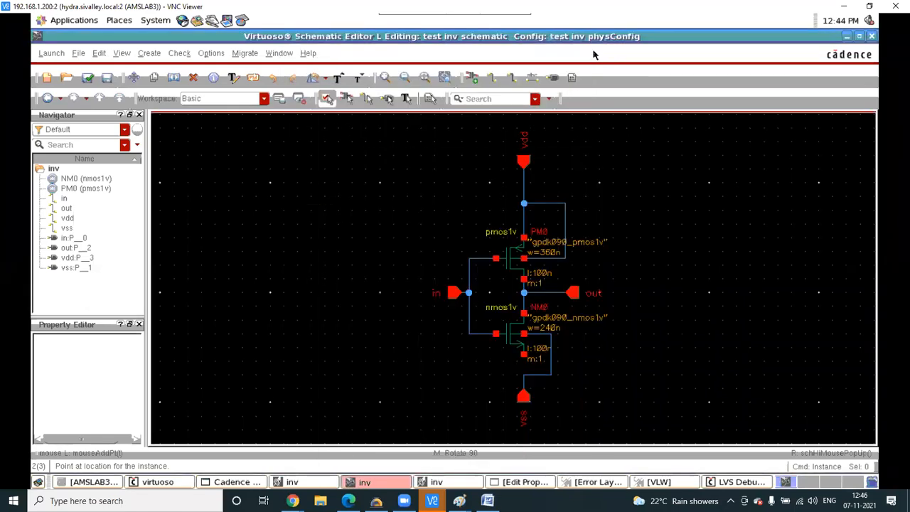
{"action": "key", "text": "i"}
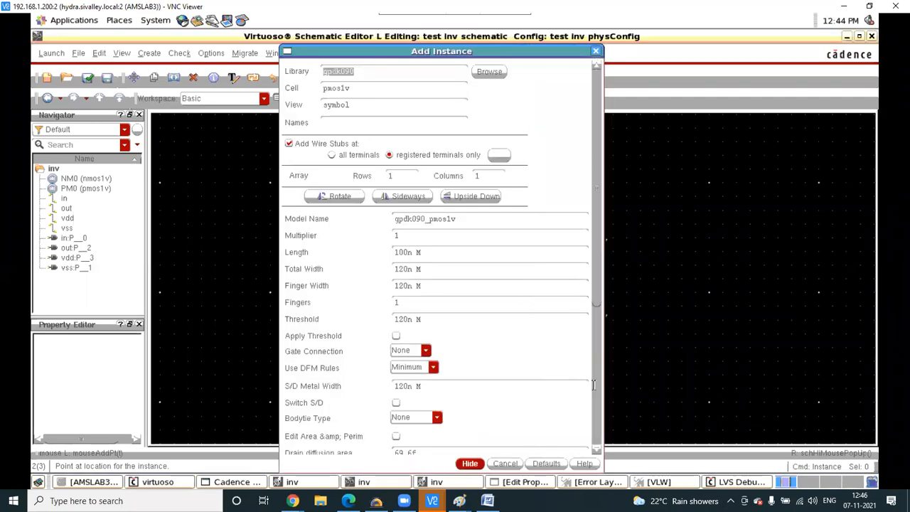
{"action": "left_click", "coordinate": [502, 463]}
{"action": "key", "text": "u"}
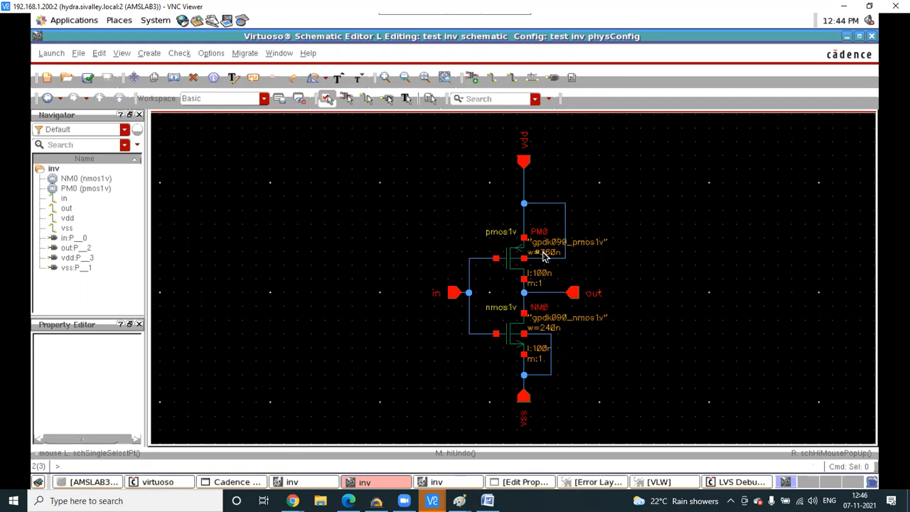
- Change PM0's total width from 360n to 480n, then return to the inverter layout
{"action": "scroll", "coordinate": [542, 252], "scroll_direction": "up", "scroll_amount": 3}
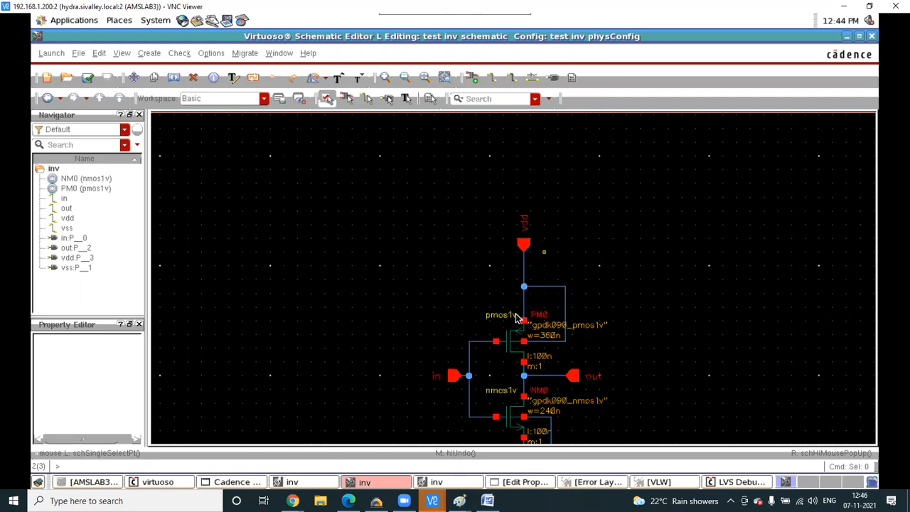
{"action": "left_click", "coordinate": [516, 347]}
{"action": "key", "text": "q"}
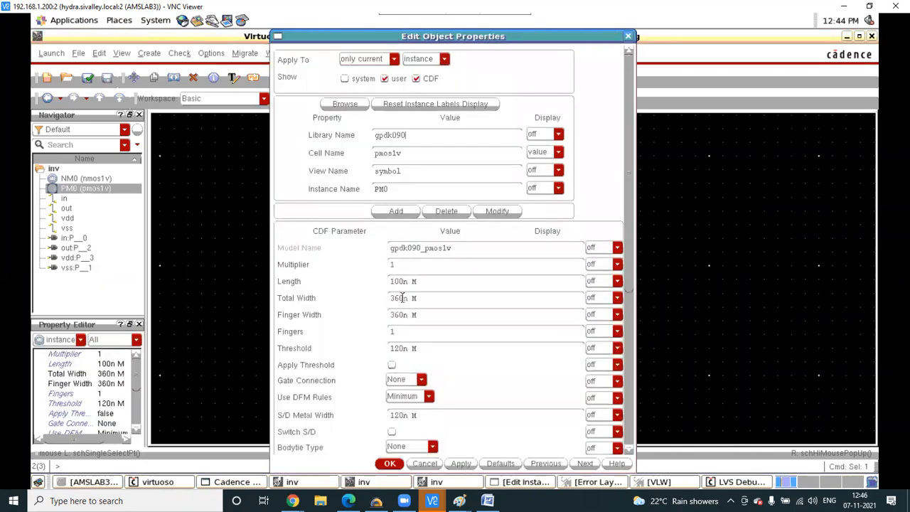
{"action": "key", "text": "BackSpace"}
{"action": "key", "text": "BackSpace"}
{"action": "key", "text": "BackSpace"}
{"action": "type", "text": "480"}
{"action": "left_click", "coordinate": [453, 462]}
{"action": "left_click", "coordinate": [391, 463]}
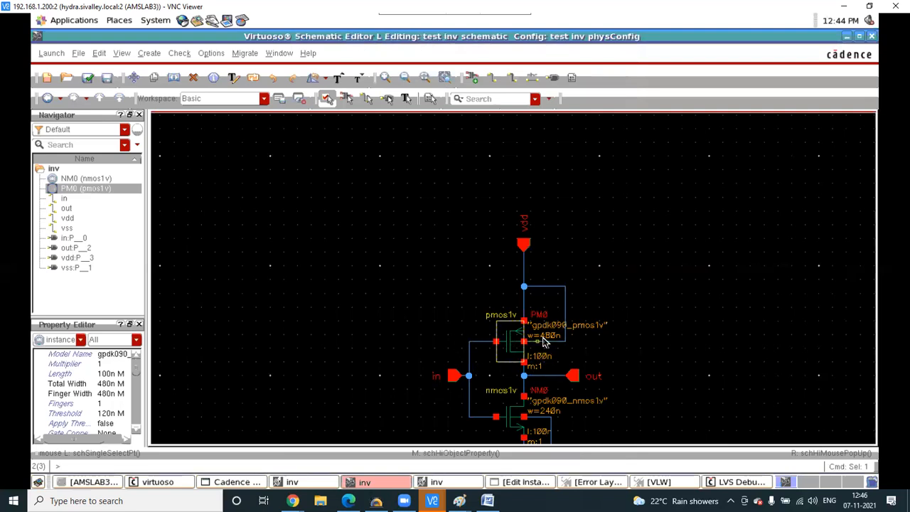
{"action": "left_click", "coordinate": [437, 483]}
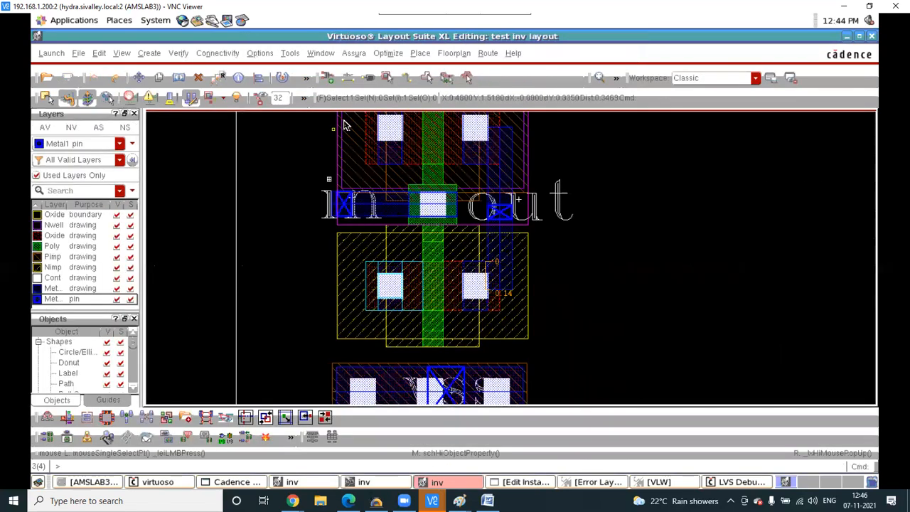
- Rerun Assura LVS on the inverter, saving all design data and overwriting the previous run
{"action": "left_click", "coordinate": [356, 53]}
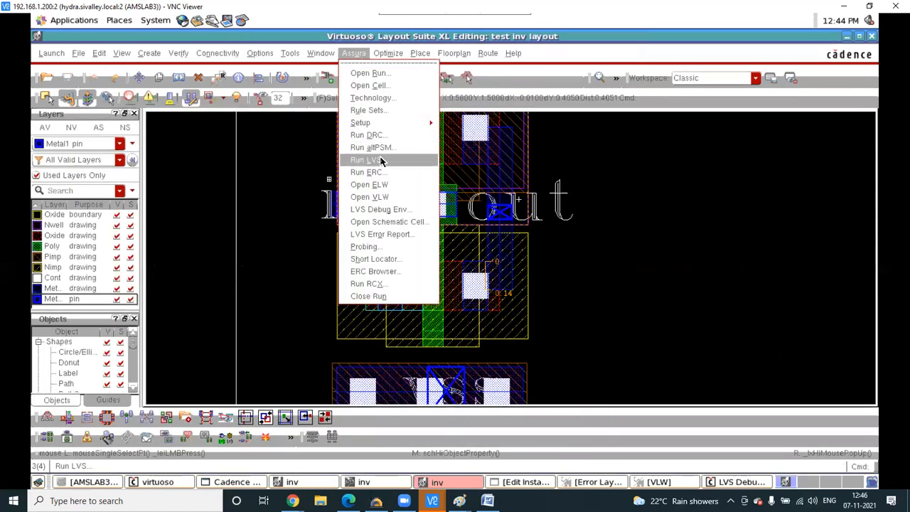
{"action": "left_click", "coordinate": [378, 160]}
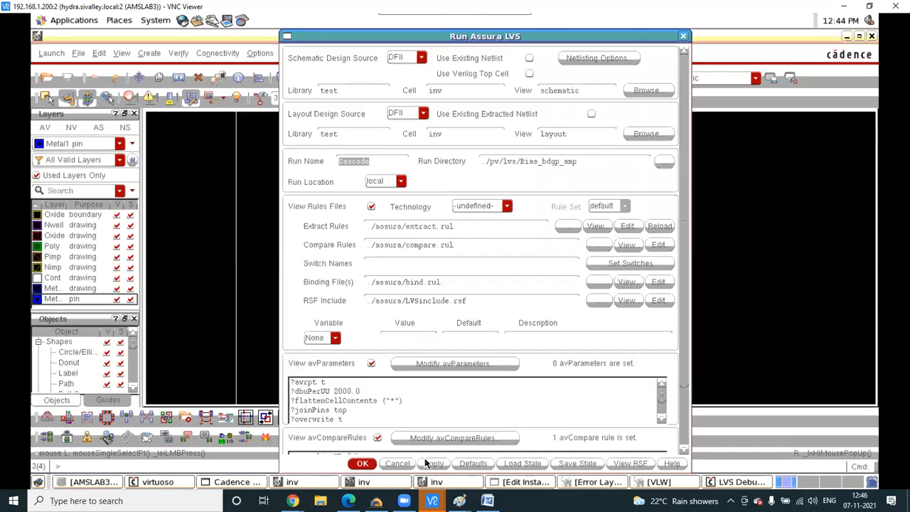
{"action": "left_click", "coordinate": [429, 463]}
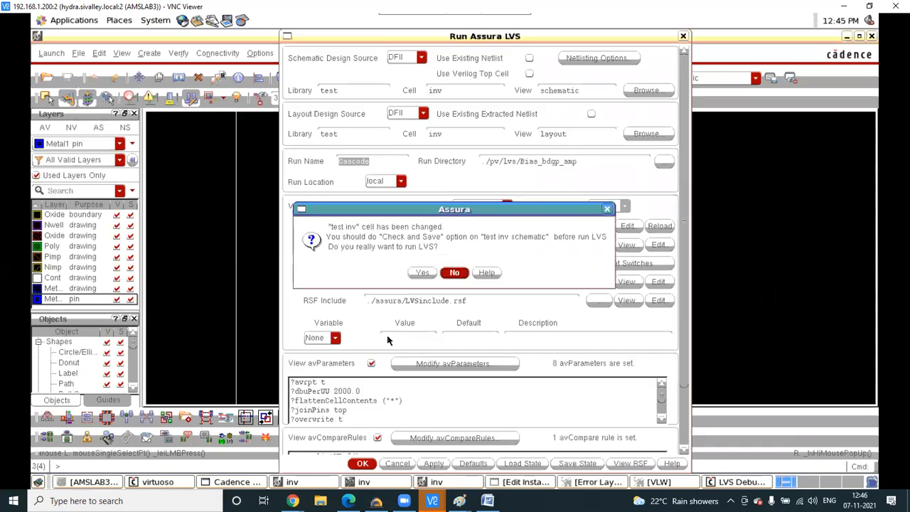
{"action": "left_click", "coordinate": [421, 272]}
{"action": "left_click", "coordinate": [431, 148]}
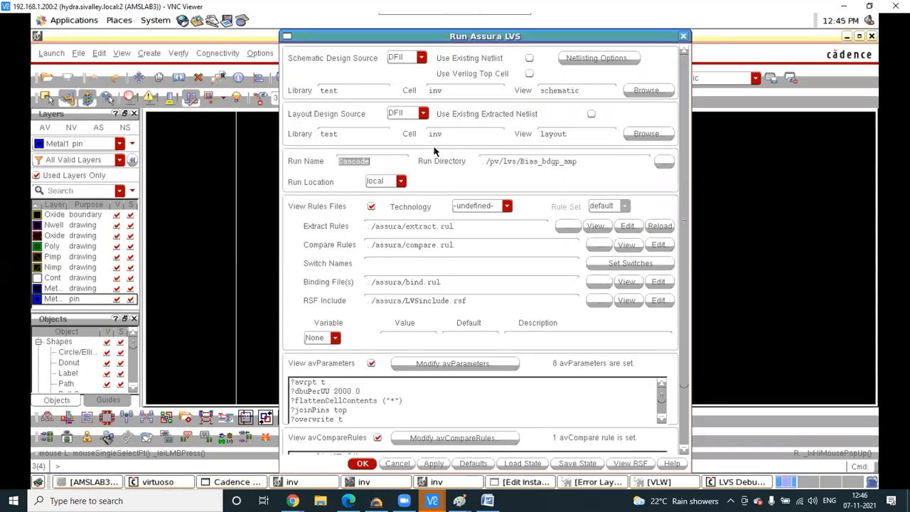
{"action": "left_click", "coordinate": [418, 263]}
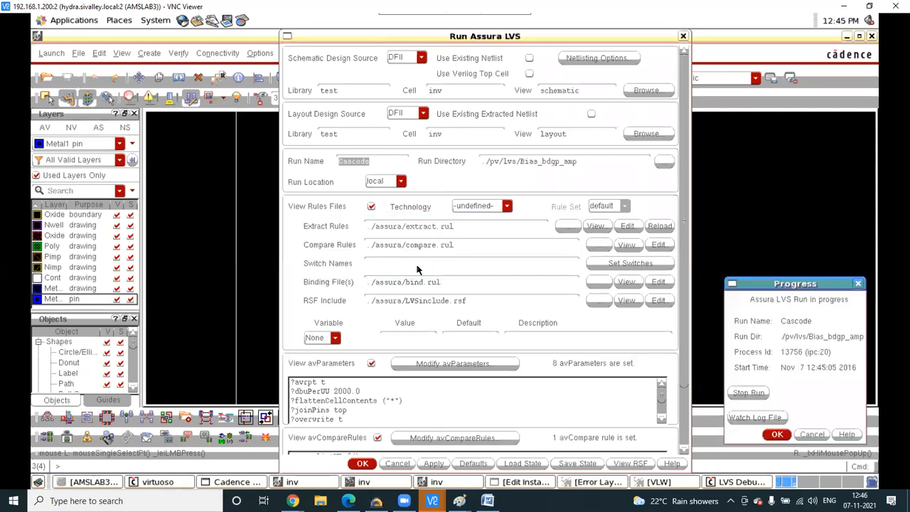
{"action": "left_click", "coordinate": [768, 432]}
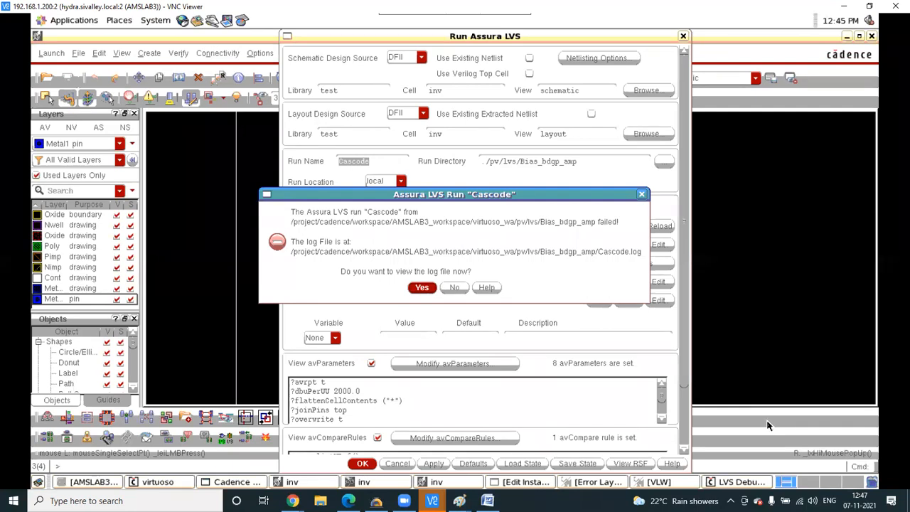
{"action": "left_click", "coordinate": [767, 425]}
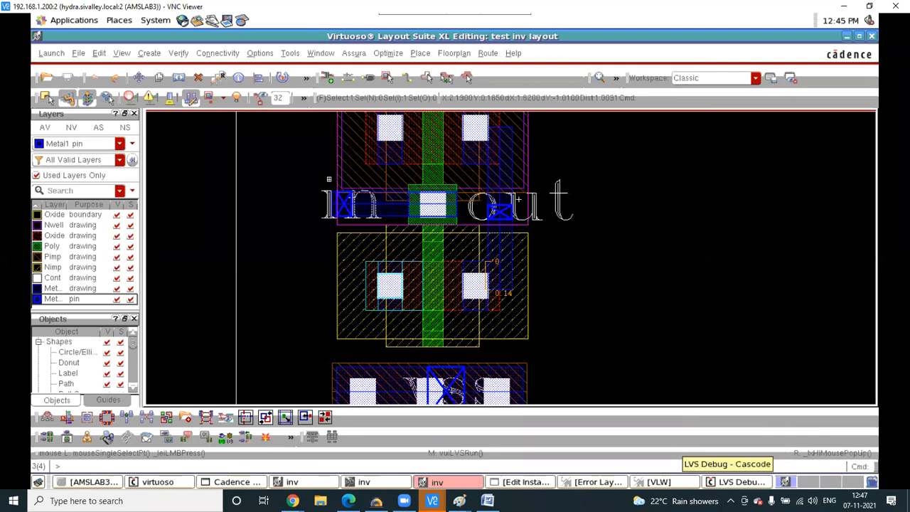
- Check and save the edited inverter schematic, then return to the layout
{"action": "left_click", "coordinate": [378, 481]}
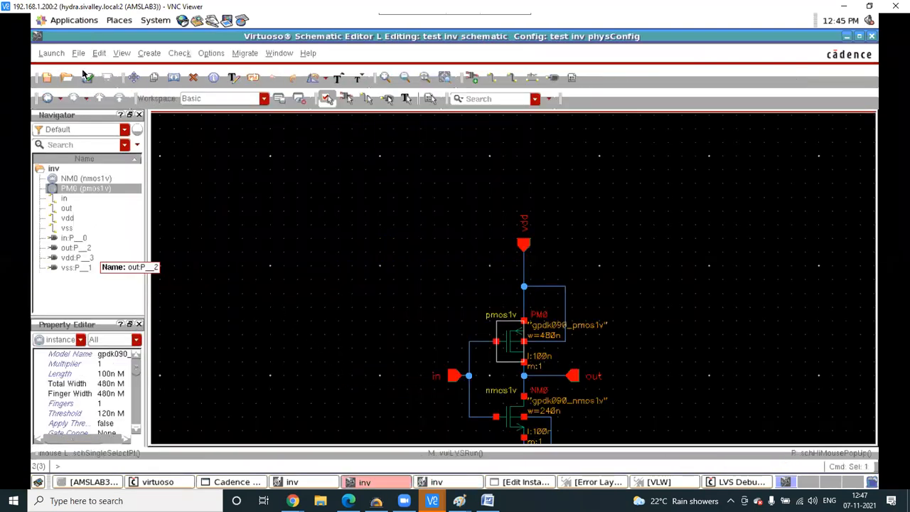
{"action": "left_click", "coordinate": [87, 78]}
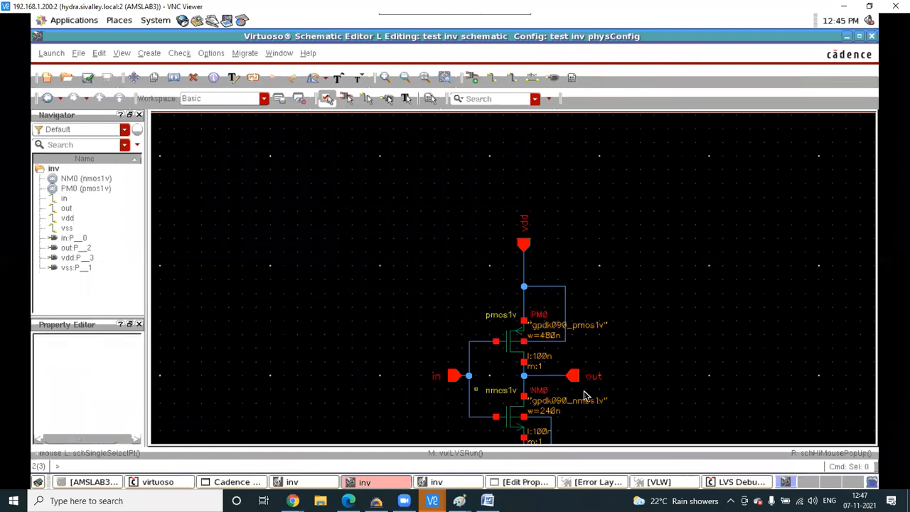
{"action": "left_click", "coordinate": [436, 482]}
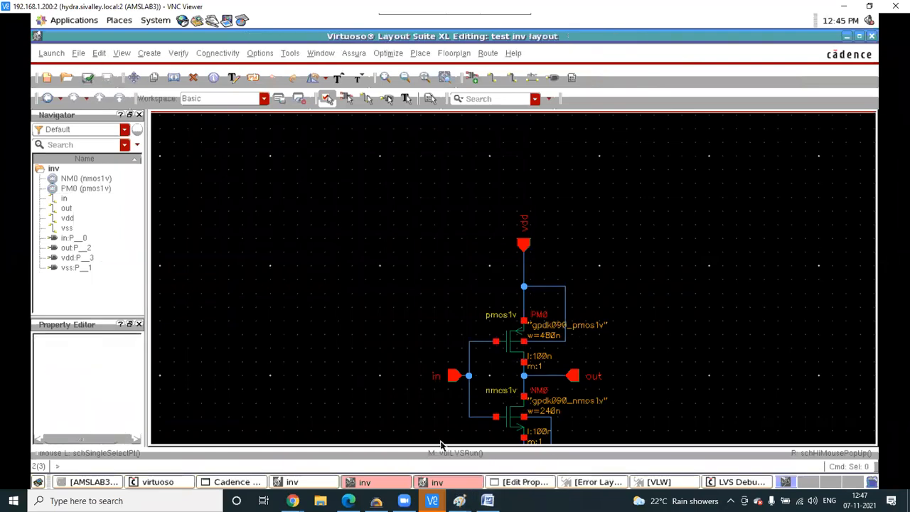
- Rerun Assura LVS, overwriting the existing Cascode results
{"action": "left_click", "coordinate": [354, 54]}
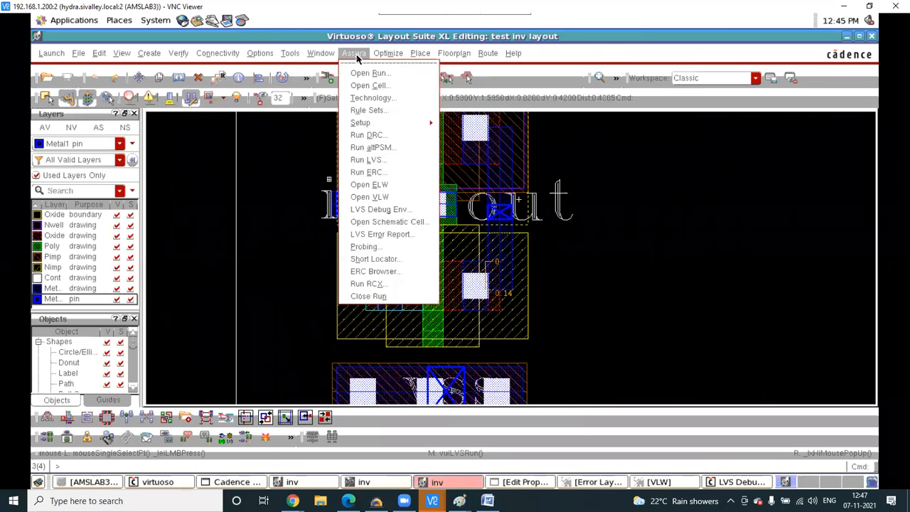
{"action": "left_click", "coordinate": [382, 168]}
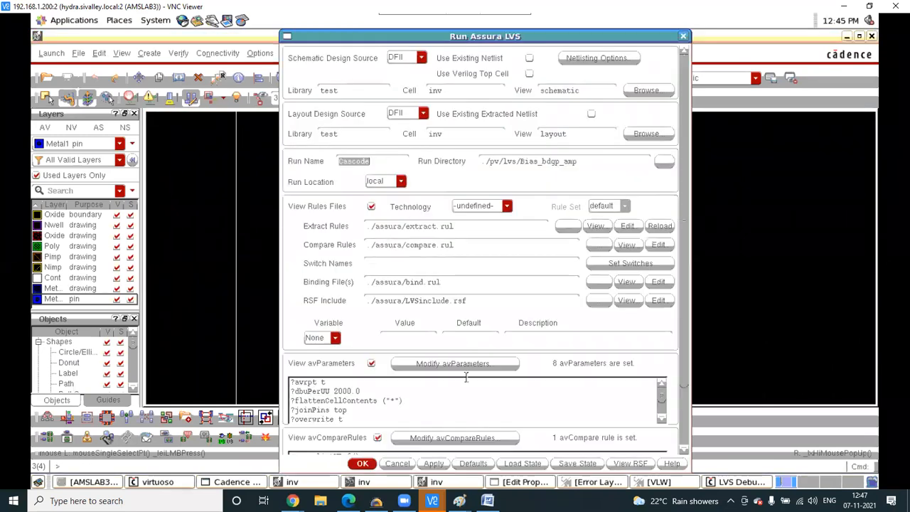
{"action": "left_click", "coordinate": [431, 464]}
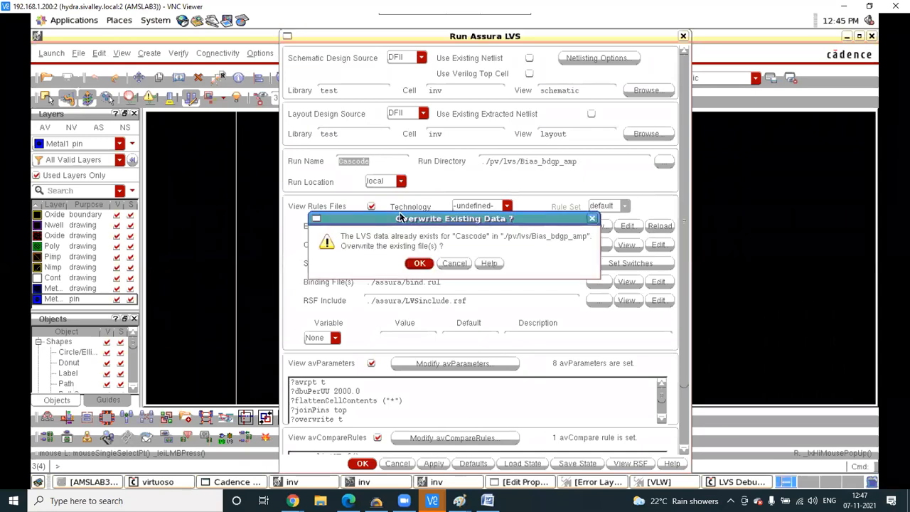
{"action": "left_click", "coordinate": [418, 263]}
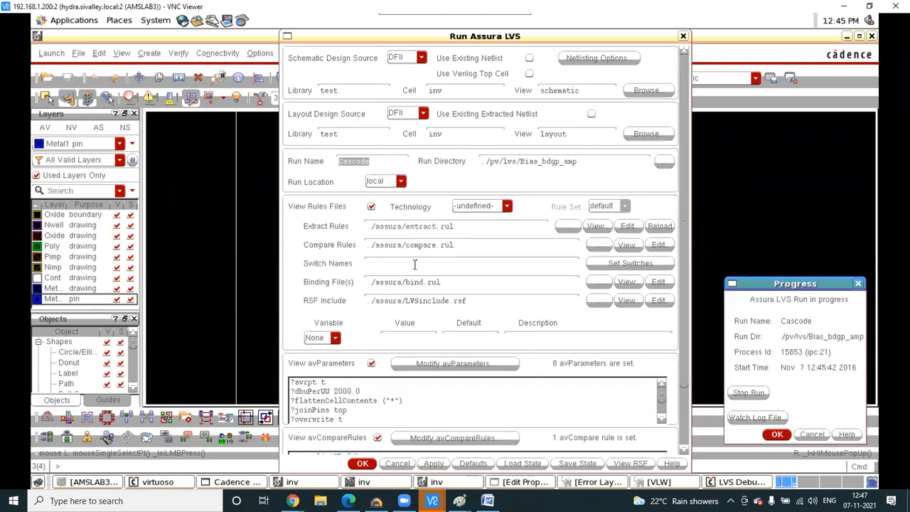
{"action": "left_click", "coordinate": [770, 435]}
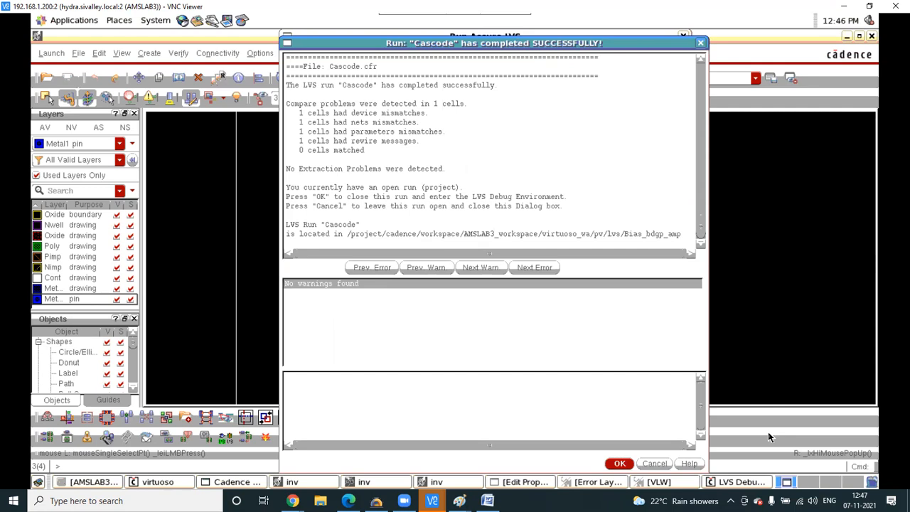
- Open LVS Debug and select the inv(test) cell in the results
{"action": "left_click", "coordinate": [616, 461]}
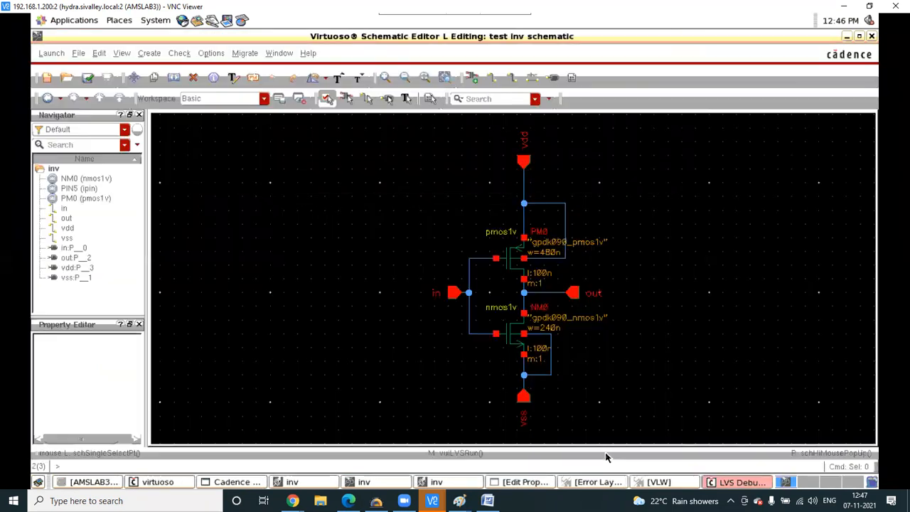
{"action": "left_click", "coordinate": [739, 482]}
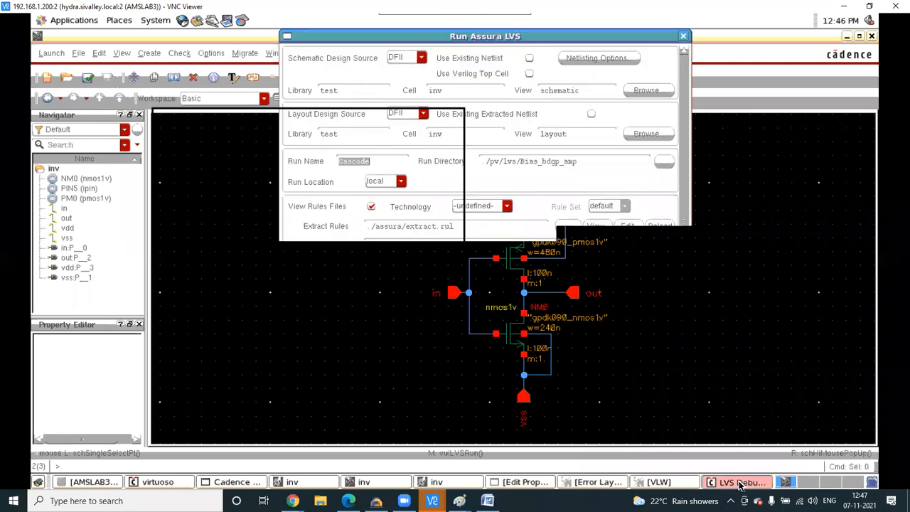
{"action": "left_click", "coordinate": [735, 483]}
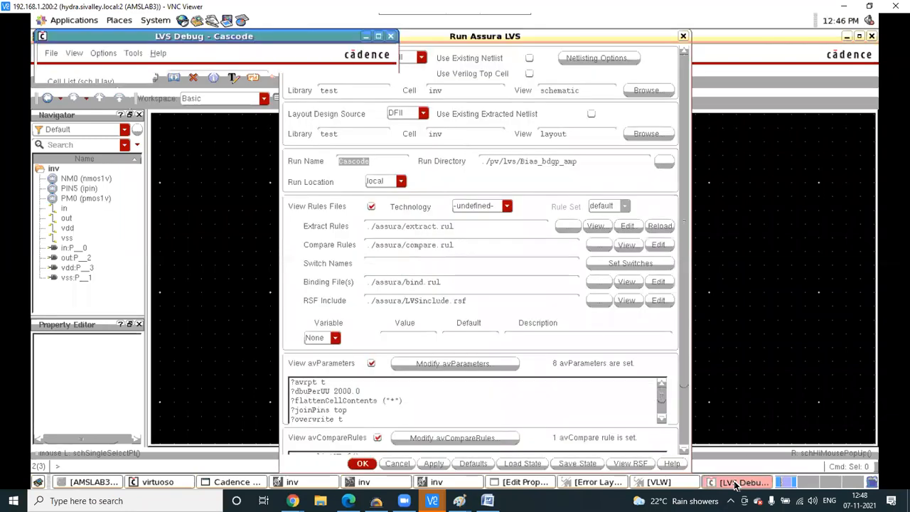
{"action": "left_click", "coordinate": [231, 96]}
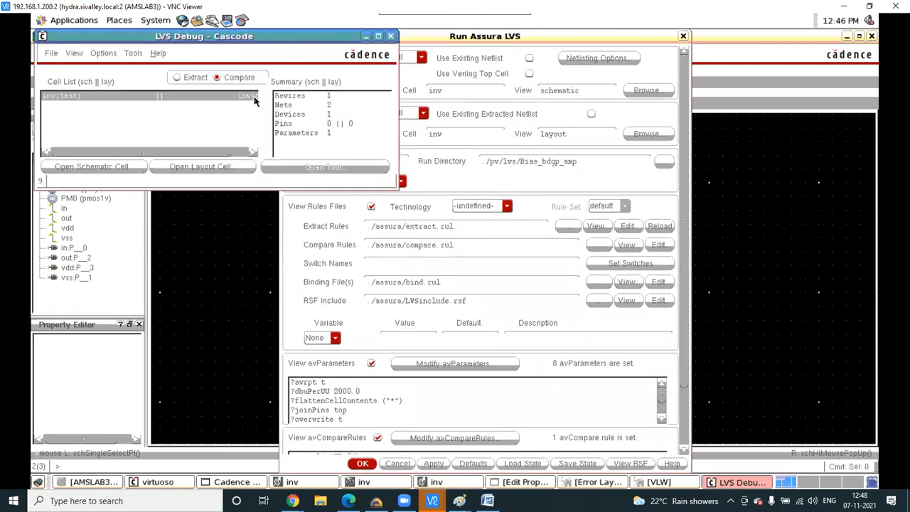
- Inspect the PM0 parameter mismatch (480n schematic vs 360n layout) and probe it in the schematic
{"action": "left_click", "coordinate": [311, 135]}
{"action": "left_click", "coordinate": [323, 167]}
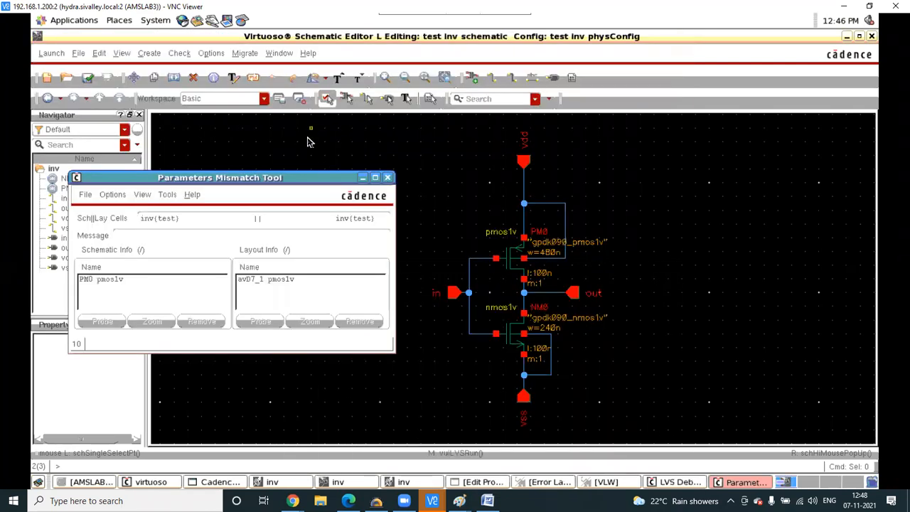
{"action": "left_click", "coordinate": [147, 283]}
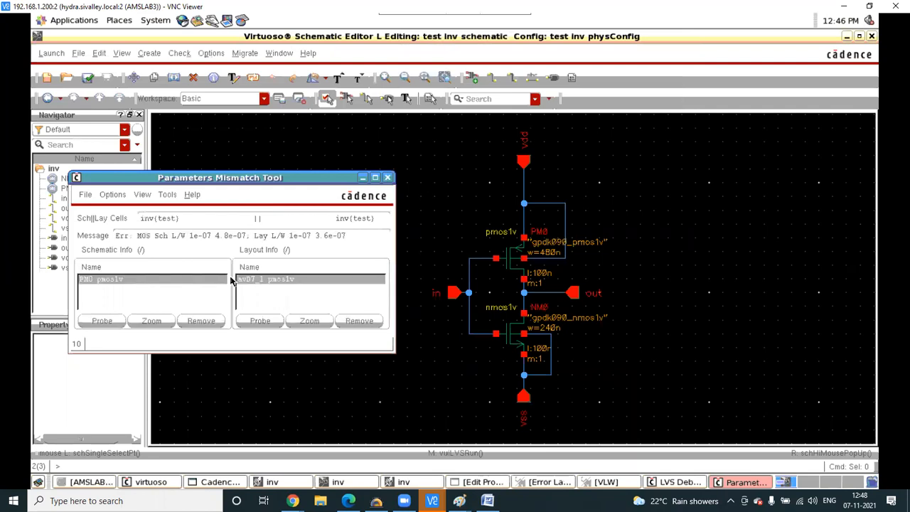
{"action": "left_click", "coordinate": [260, 320]}
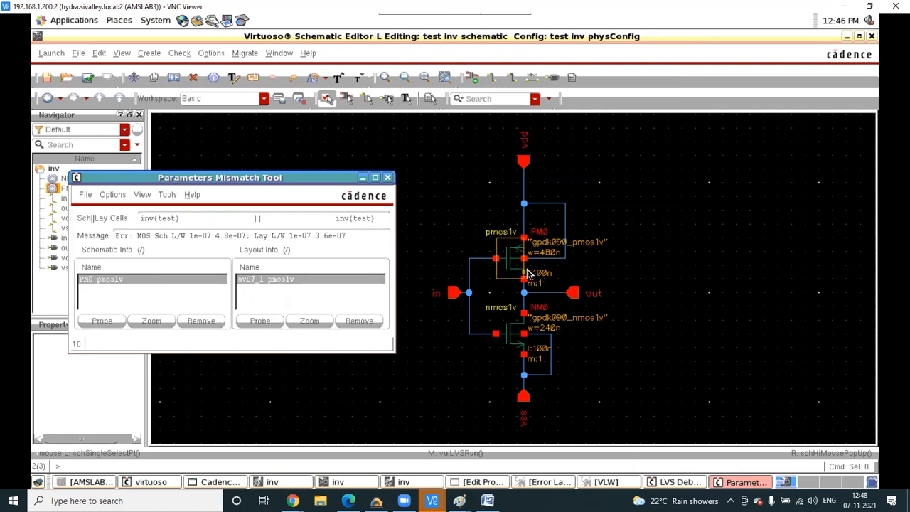
{"action": "left_click", "coordinate": [102, 321]}
{"action": "left_click", "coordinate": [388, 178]}
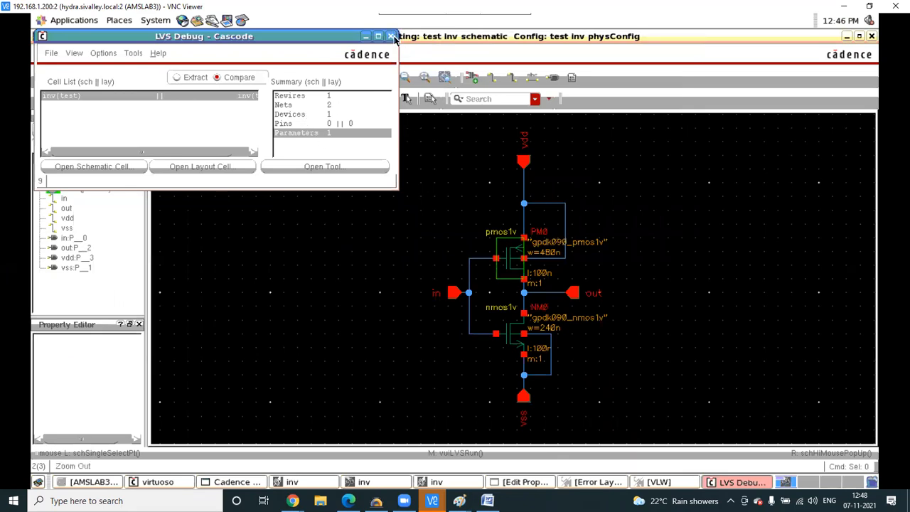
{"action": "left_click", "coordinate": [442, 163]}
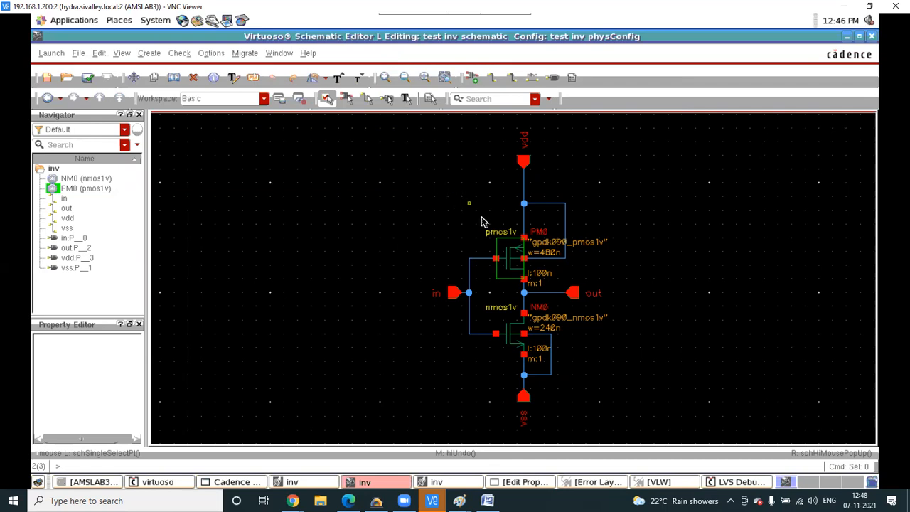
- Select the PMOS transistor PM0 in the schematic
{"action": "key", "text": "q"}
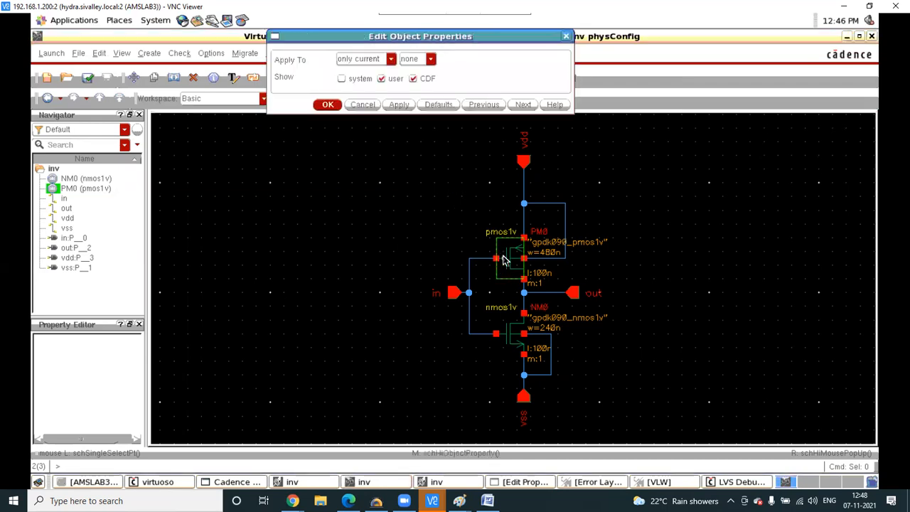
{"action": "left_click", "coordinate": [372, 104]}
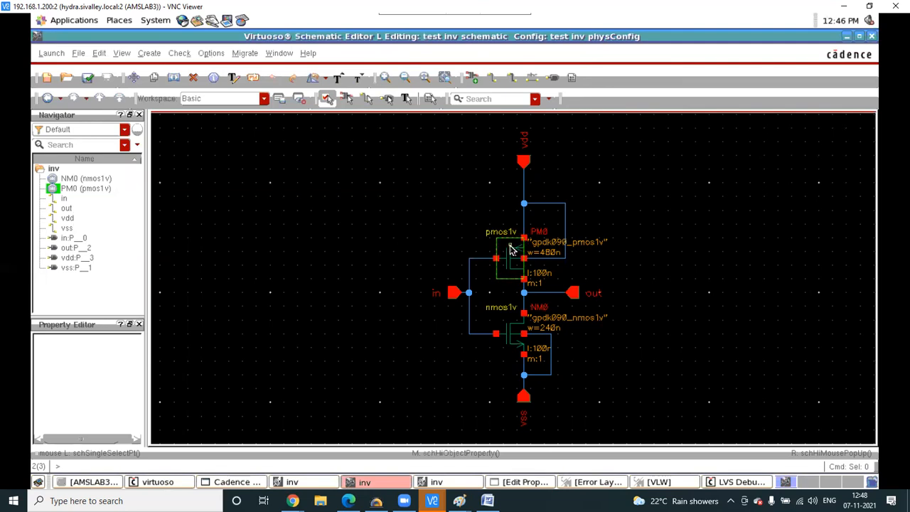
{"action": "key", "text": "q"}
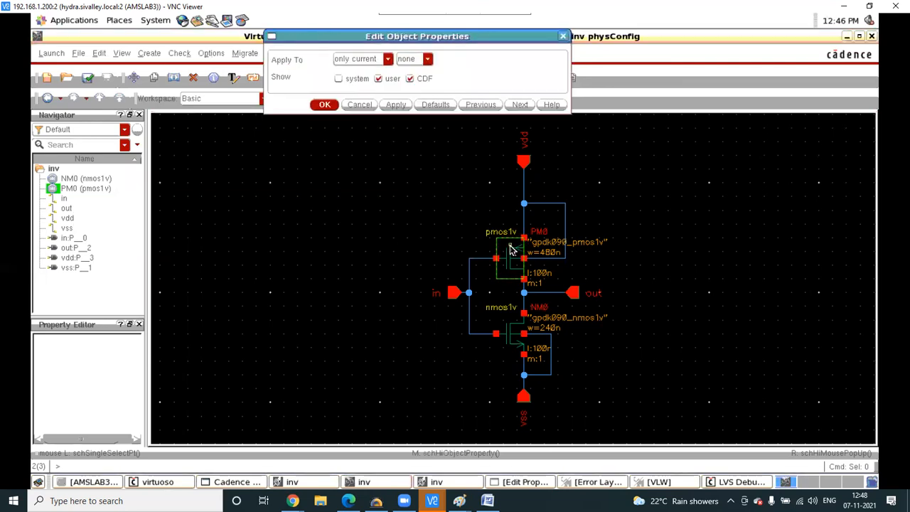
{"action": "left_click", "coordinate": [359, 105]}
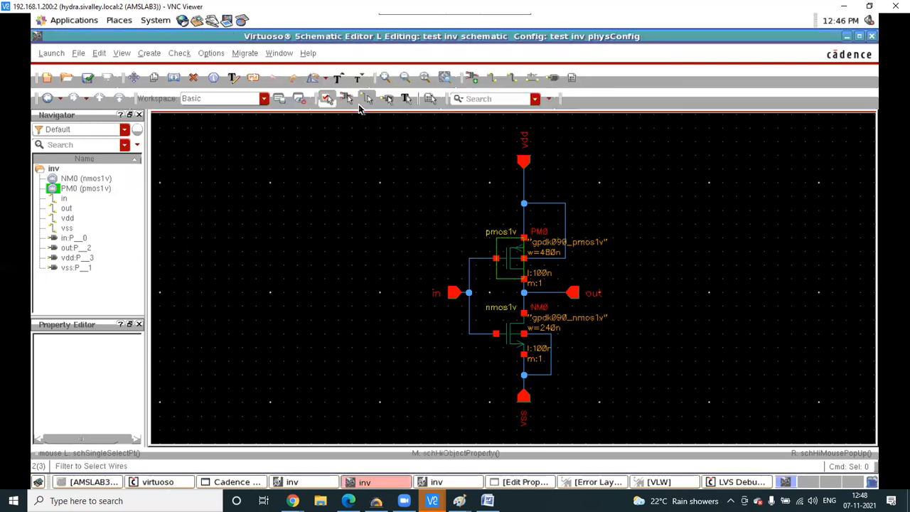
{"action": "left_click", "coordinate": [523, 260]}
{"action": "left_click", "coordinate": [509, 258]}
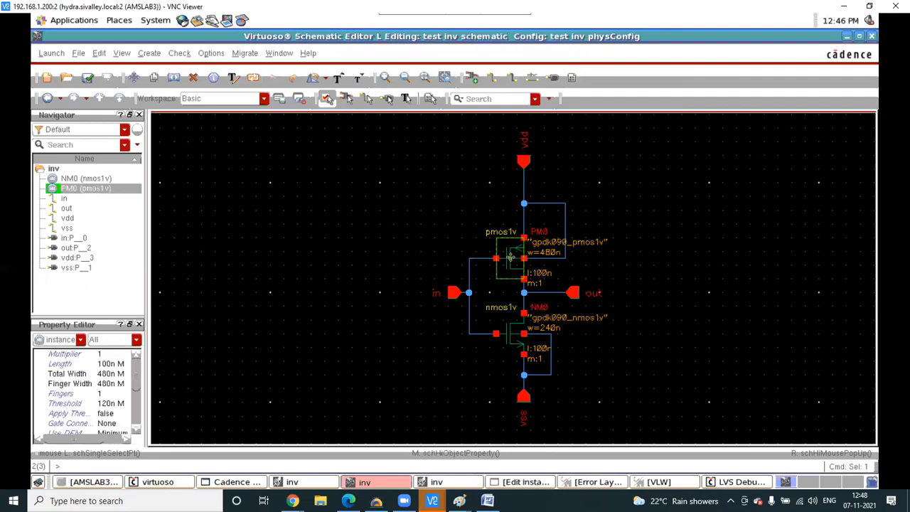
- Set PM0's total width to 360n to match the layout, then bring up the inv layout
{"action": "key", "text": "q"}
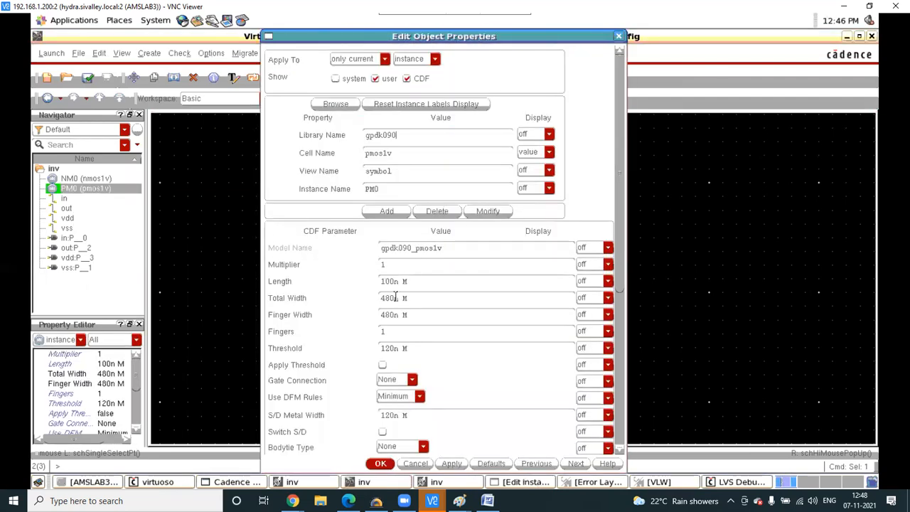
{"action": "key", "text": "BackSpace"}
{"action": "key", "text": "BackSpace"}
{"action": "key", "text": "BackSpace"}
{"action": "type", "text": "360"}
{"action": "left_click", "coordinate": [451, 463]}
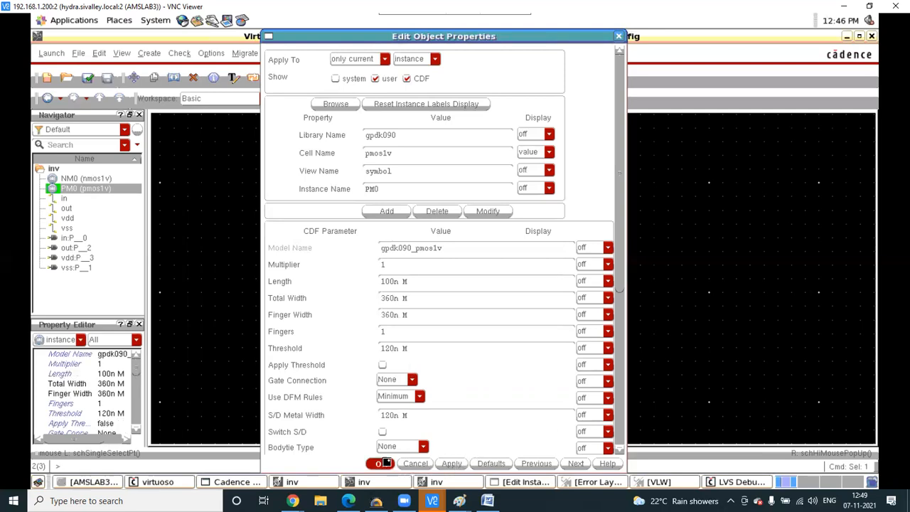
{"action": "left_click", "coordinate": [379, 463]}
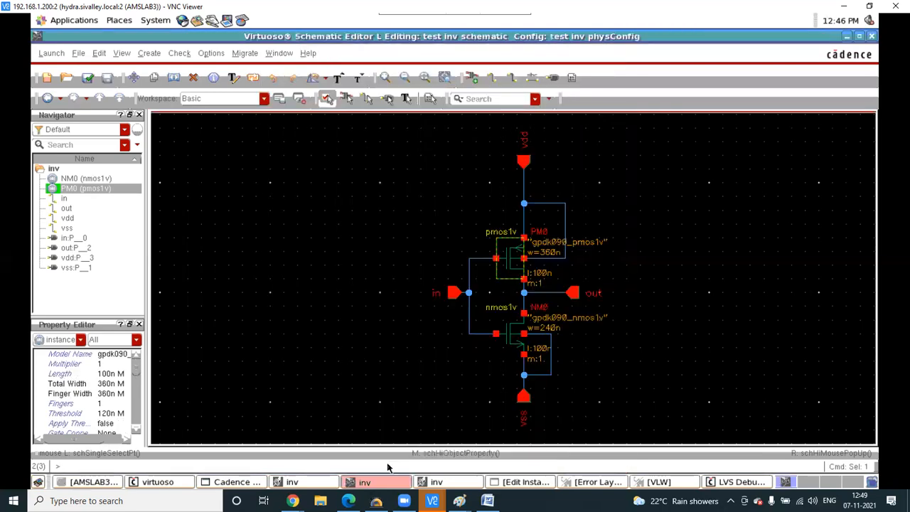
{"action": "left_click", "coordinate": [348, 306]}
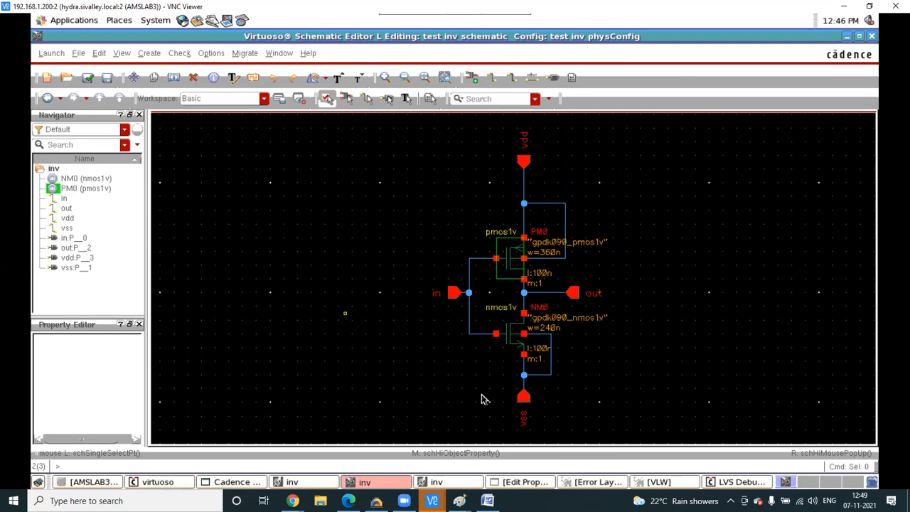
{"action": "left_click", "coordinate": [451, 485]}
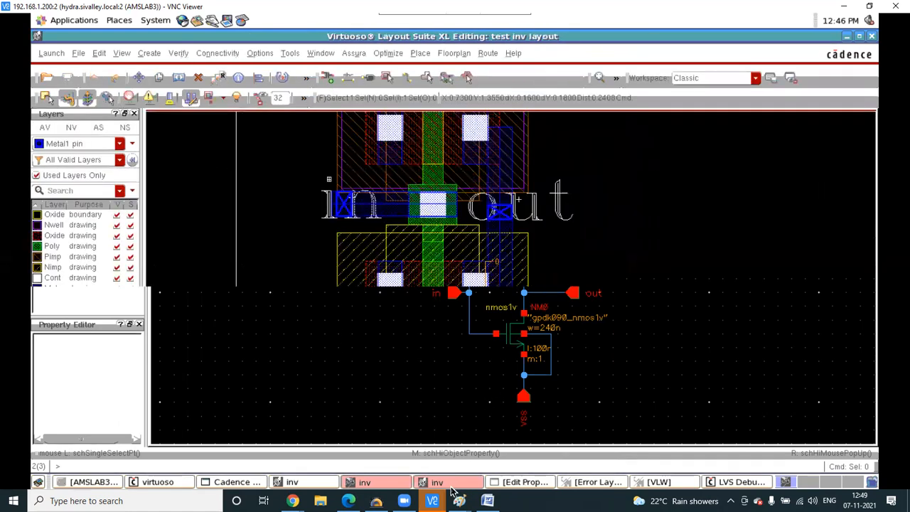
{"action": "key", "text": "shift+z"}
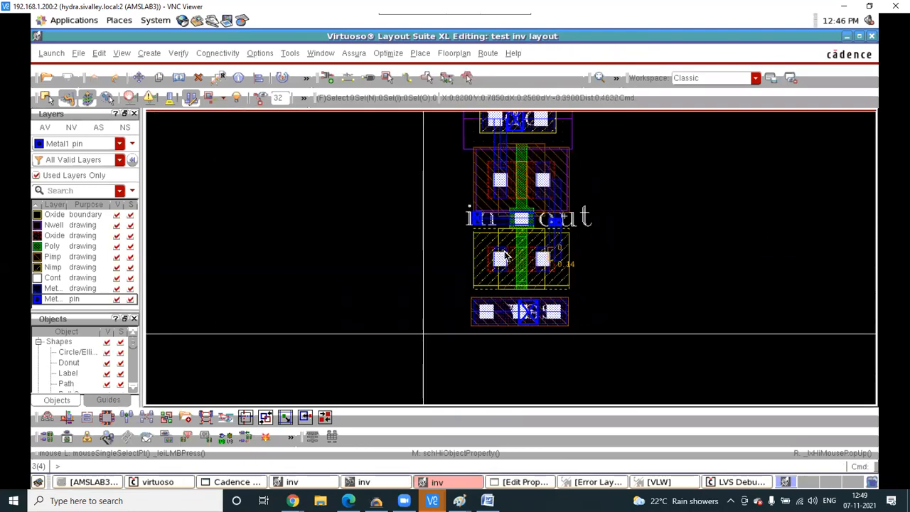
{"action": "key", "text": "ctrl+z"}
{"action": "key", "text": "ctrl+z"}
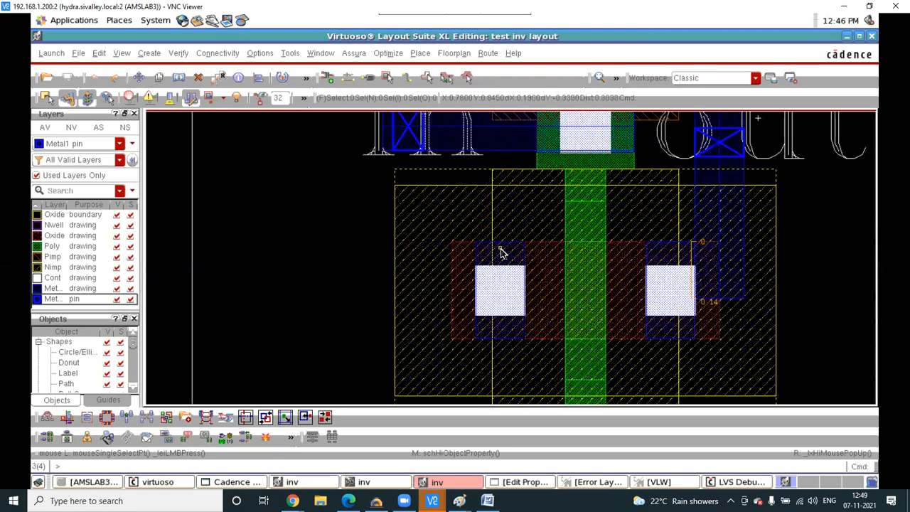
{"action": "key", "text": "p"}
{"action": "left_click", "coordinate": [505, 263]}
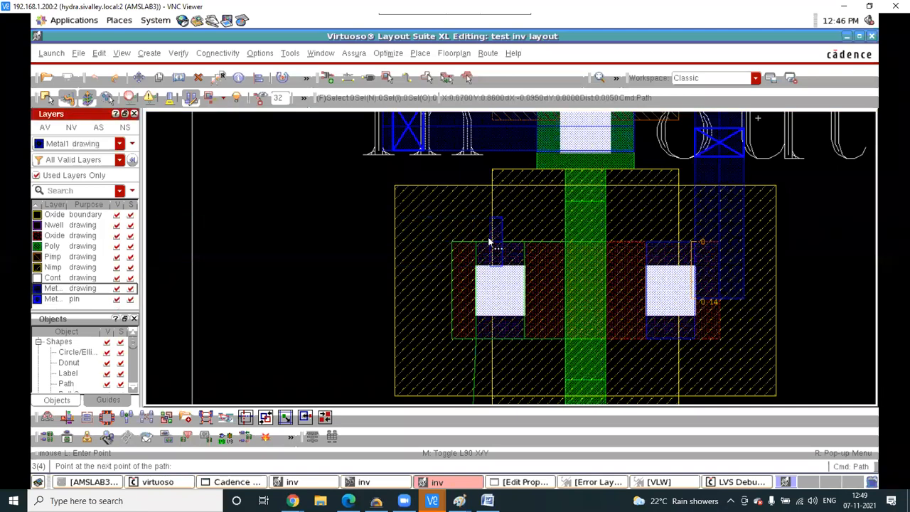
{"action": "scroll", "coordinate": [489, 244], "scroll_direction": "down", "scroll_amount": 5}
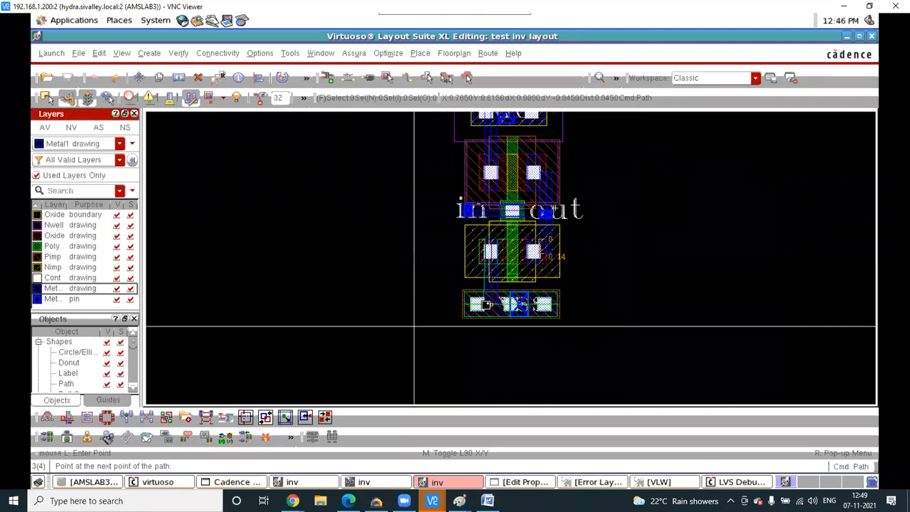
{"action": "scroll", "coordinate": [484, 307], "scroll_direction": "up", "scroll_amount": 4}
{"action": "double_click", "coordinate": [495, 299]}
{"action": "scroll", "coordinate": [476, 327], "scroll_direction": "down", "scroll_amount": 2}
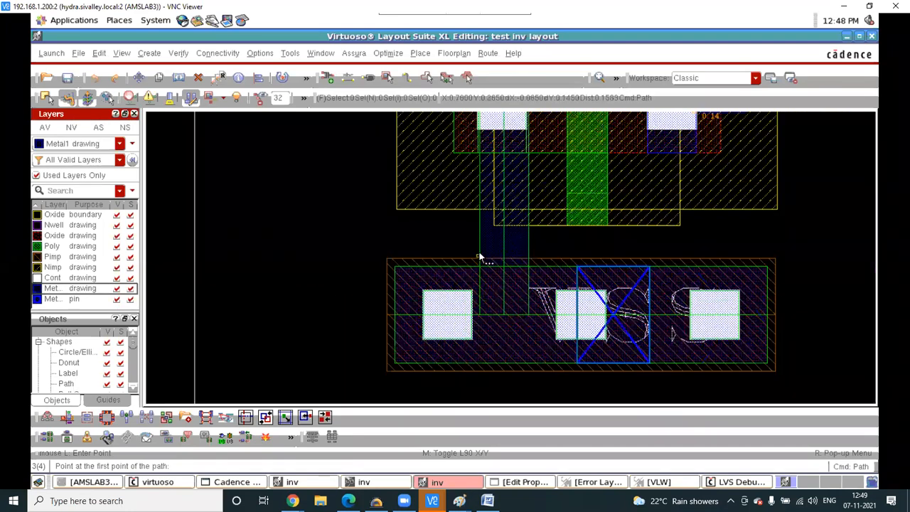
{"action": "key", "text": "Escape"}
{"action": "left_click", "coordinate": [505, 242]}
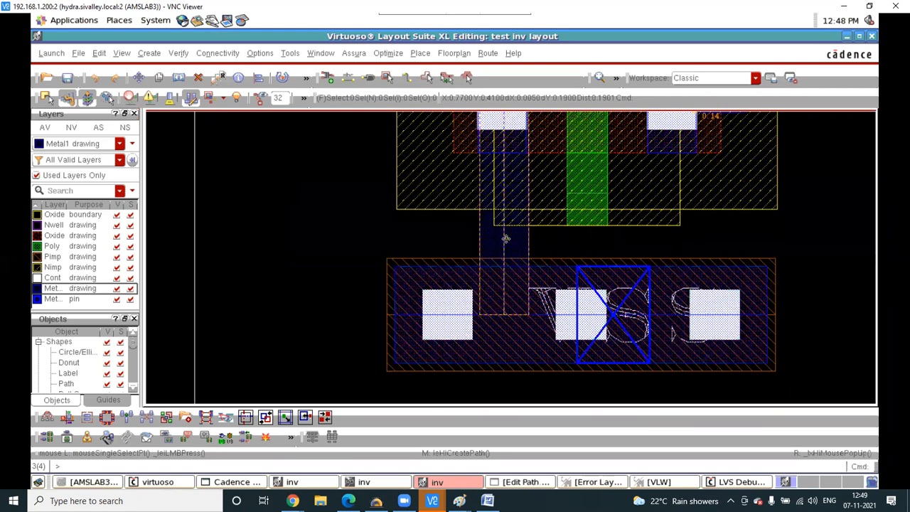
{"action": "key", "text": "a"}
{"action": "left_click", "coordinate": [479, 246]}
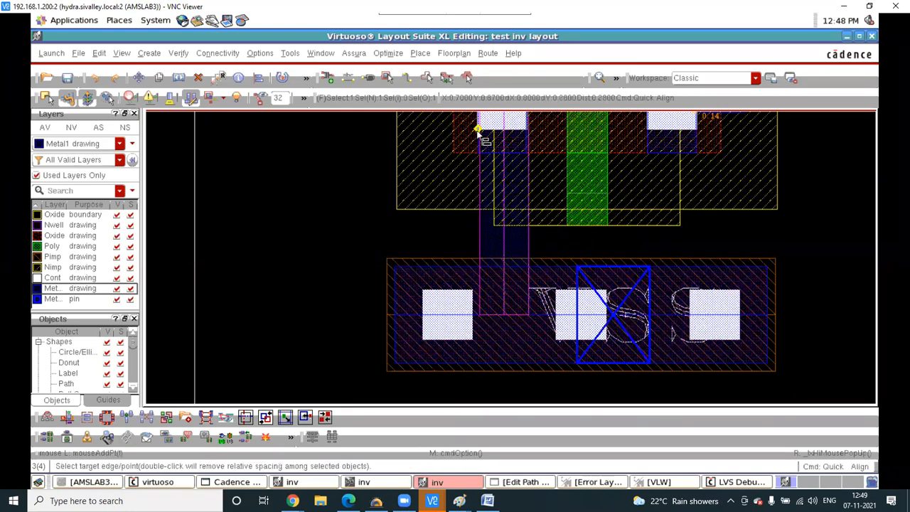
{"action": "scroll", "coordinate": [478, 133], "scroll_direction": "up", "scroll_amount": 2, "text": "ctrl"}
{"action": "scroll", "coordinate": [477, 143], "scroll_direction": "up", "scroll_amount": 2, "text": "ctrl"}
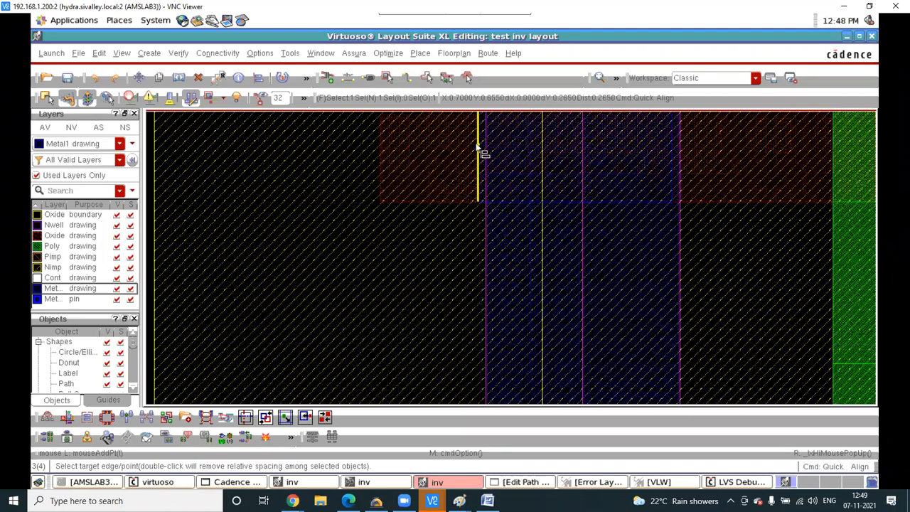
{"action": "left_click", "coordinate": [478, 148]}
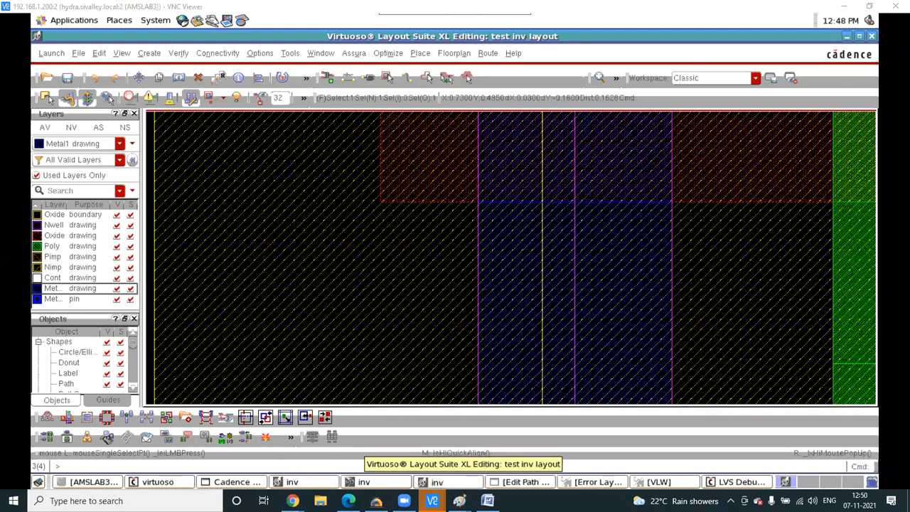
{"action": "mouse_move", "coordinate": [431, 500]}
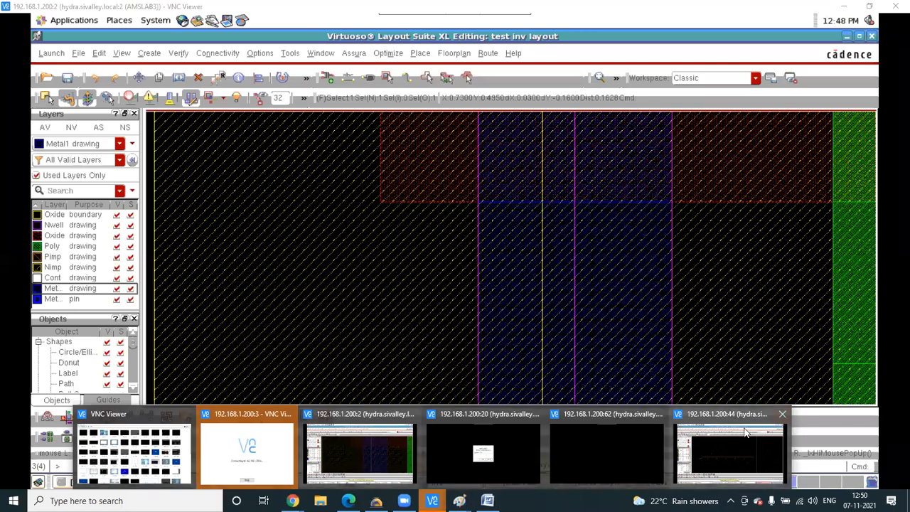
- Switch to the 192.168.1.200:62 remote session and unlock it with the account password
{"action": "left_click", "coordinate": [630, 435]}
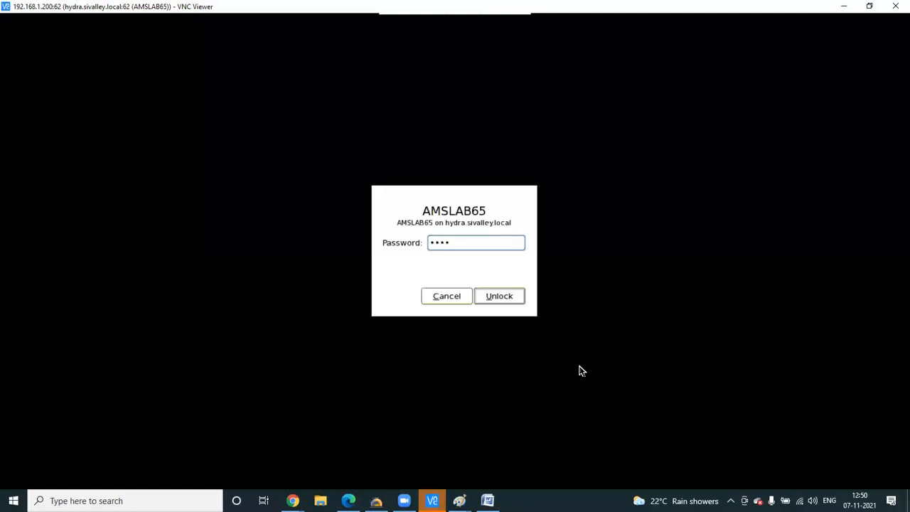
{"action": "type", "text": "*"}
{"action": "key", "text": "Return"}
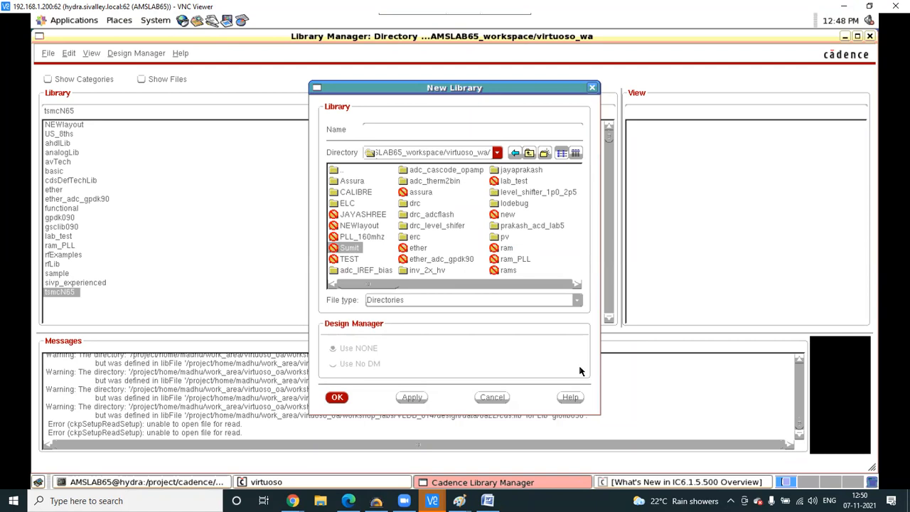
- Dismiss the New Library form, clear the desktop and check the Trash folder
{"action": "left_click", "coordinate": [593, 89]}
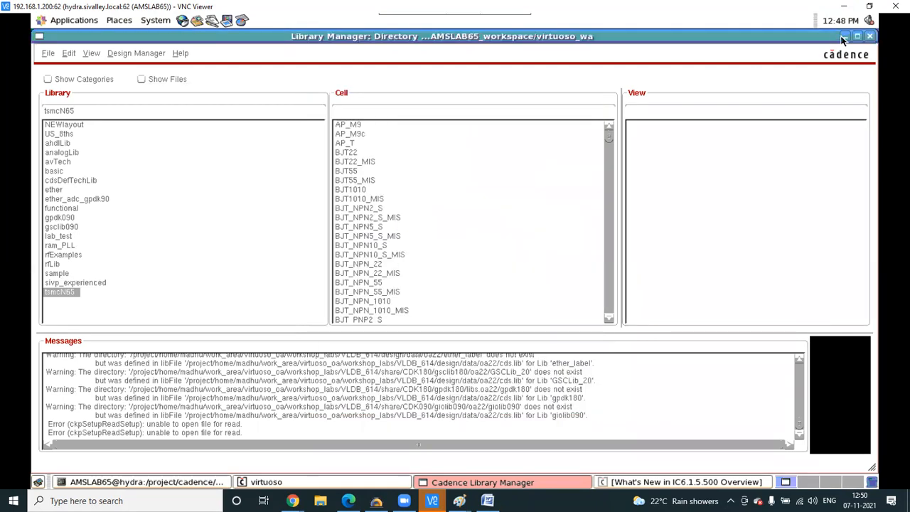
{"action": "left_click", "coordinate": [843, 37]}
{"action": "left_click", "coordinate": [420, 88]}
{"action": "double_click", "coordinate": [89, 157]}
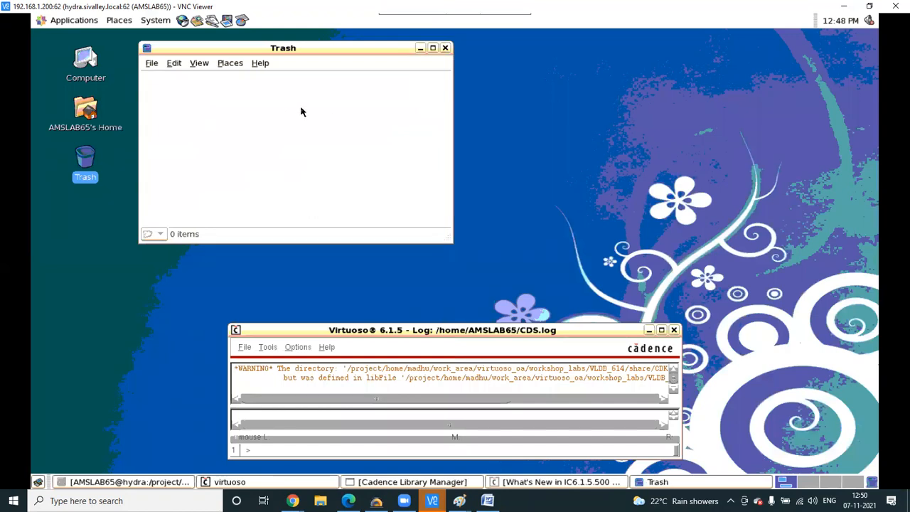
{"action": "left_click", "coordinate": [420, 50]}
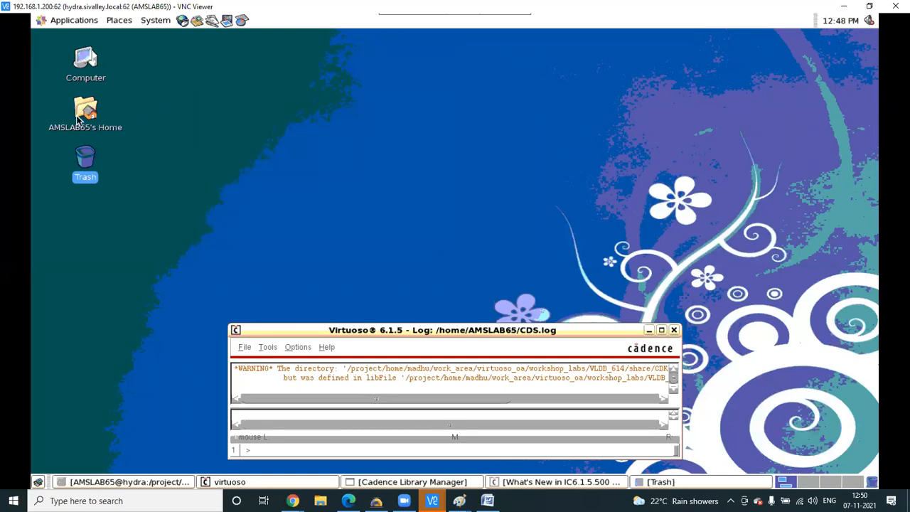
- Open the Sumit folder from the home directory, then return to the Library Manager
{"action": "double_click", "coordinate": [81, 115]}
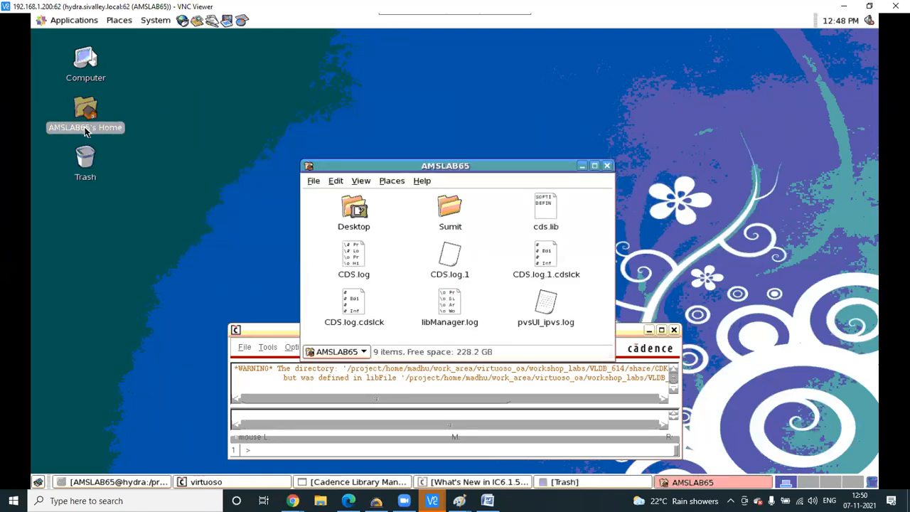
{"action": "double_click", "coordinate": [448, 208]}
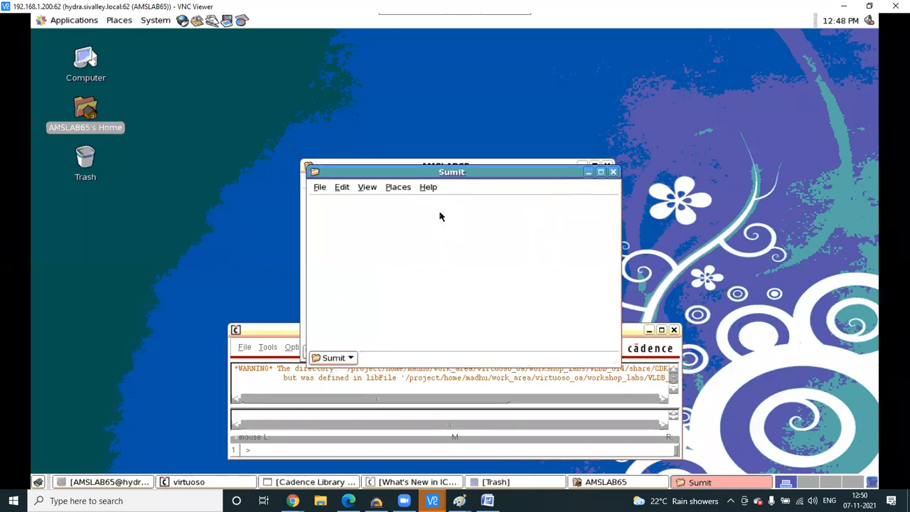
{"action": "left_click", "coordinate": [609, 172]}
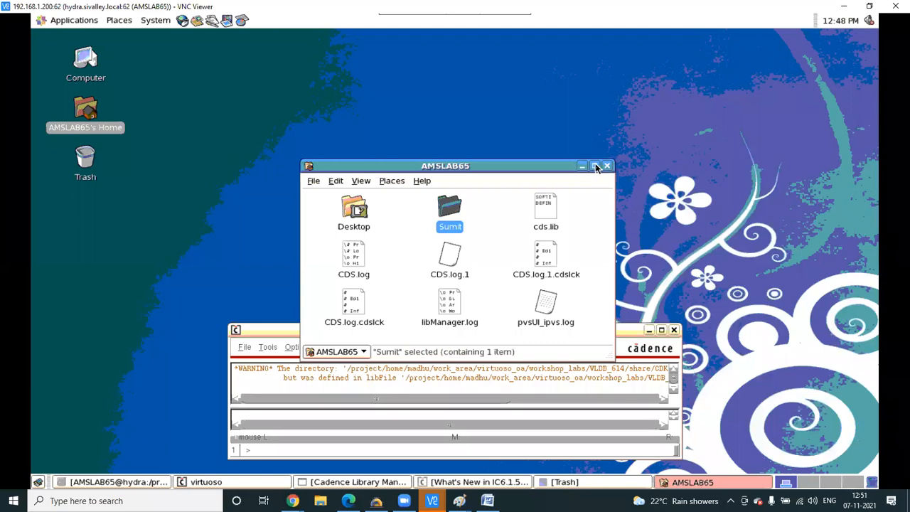
{"action": "left_click", "coordinate": [595, 166]}
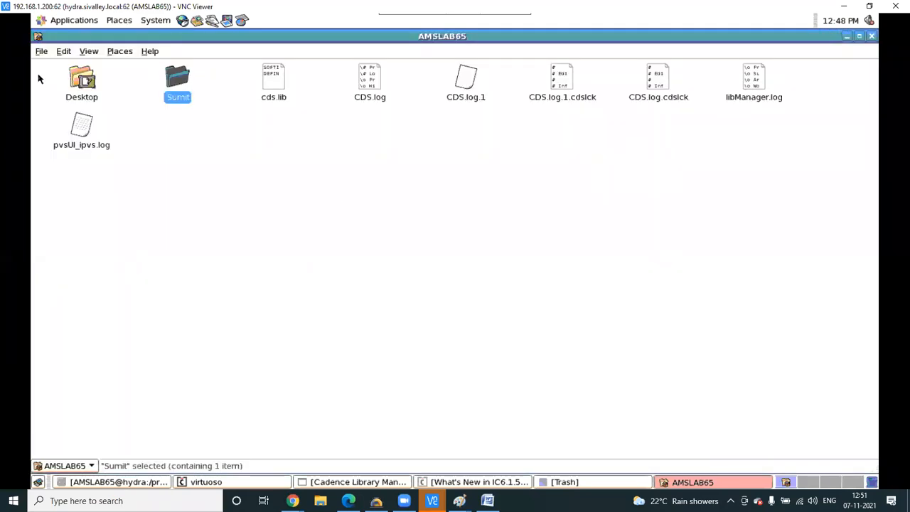
{"action": "double_click", "coordinate": [175, 86]}
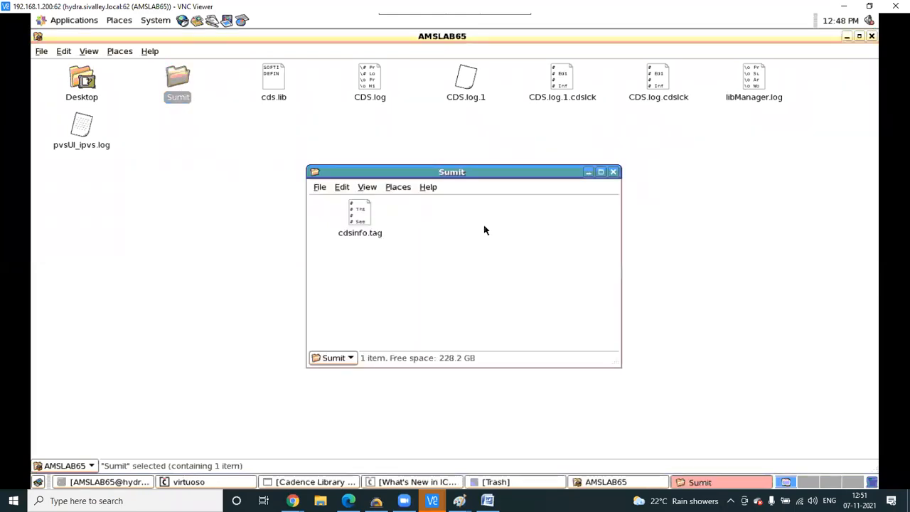
{"action": "left_click", "coordinate": [332, 484]}
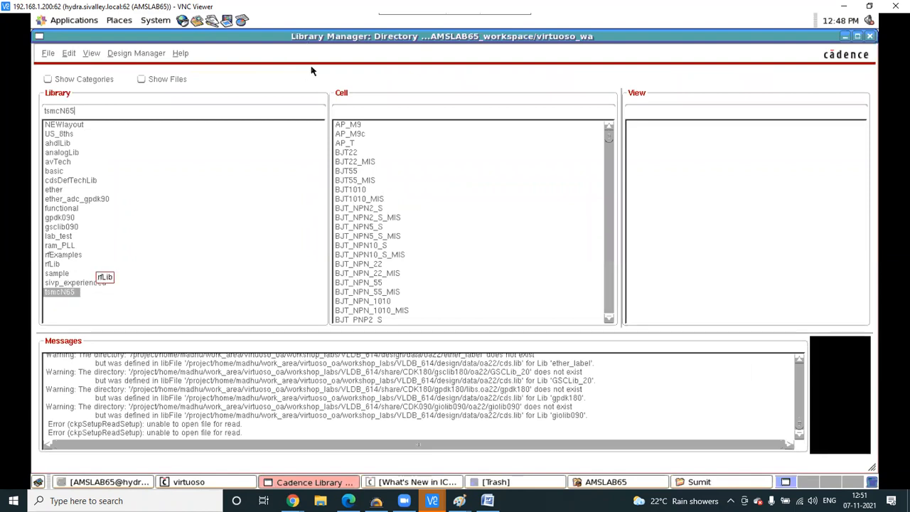
- Select lab_test and start a new library named 'sum', then cancel it
{"action": "left_click", "coordinate": [48, 54]}
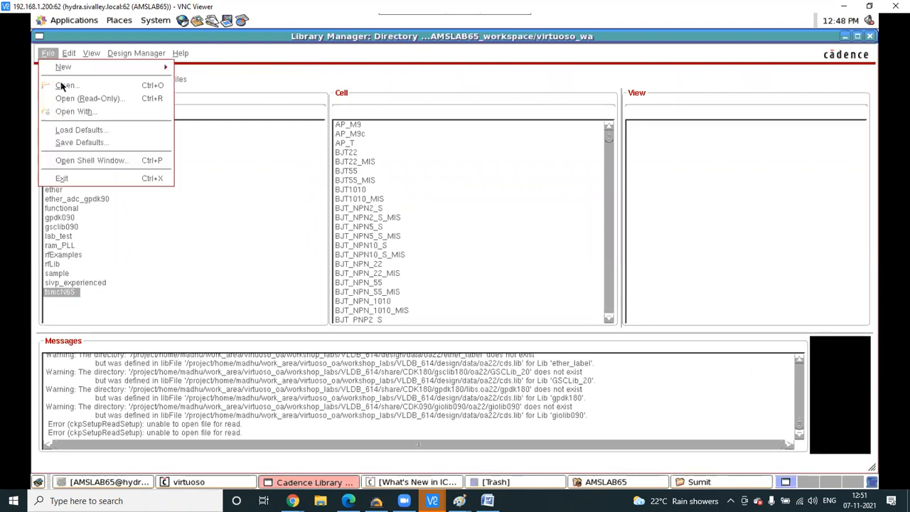
{"action": "left_click", "coordinate": [299, 244]}
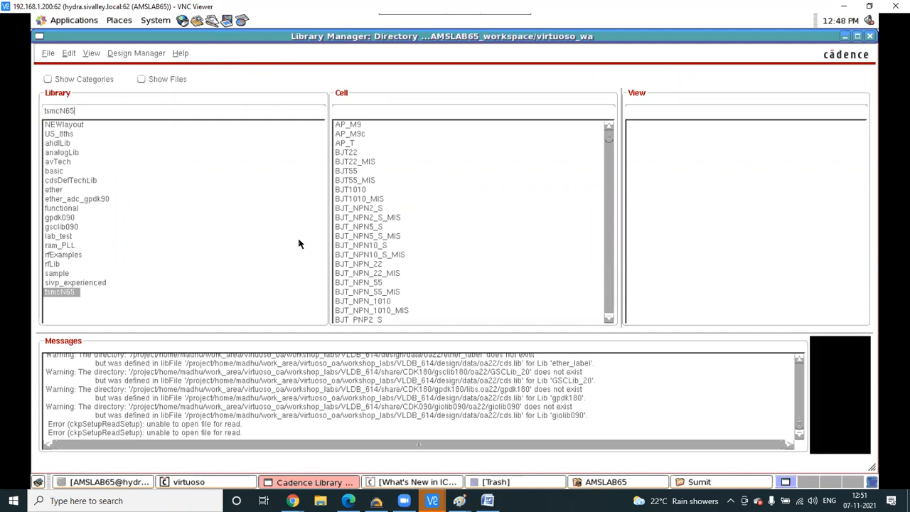
{"action": "left_click", "coordinate": [67, 236]}
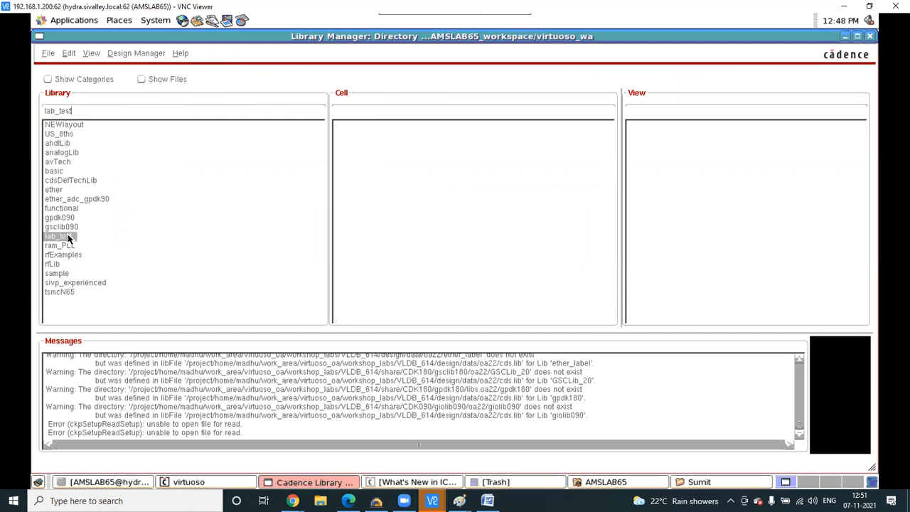
{"action": "left_click", "coordinate": [47, 53]}
{"action": "mouse_move", "coordinate": [71, 67]}
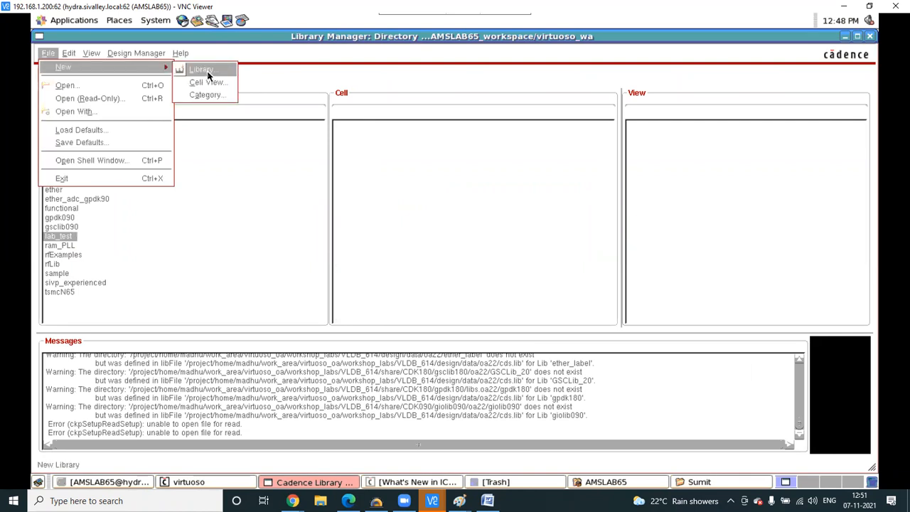
{"action": "left_click", "coordinate": [201, 69]}
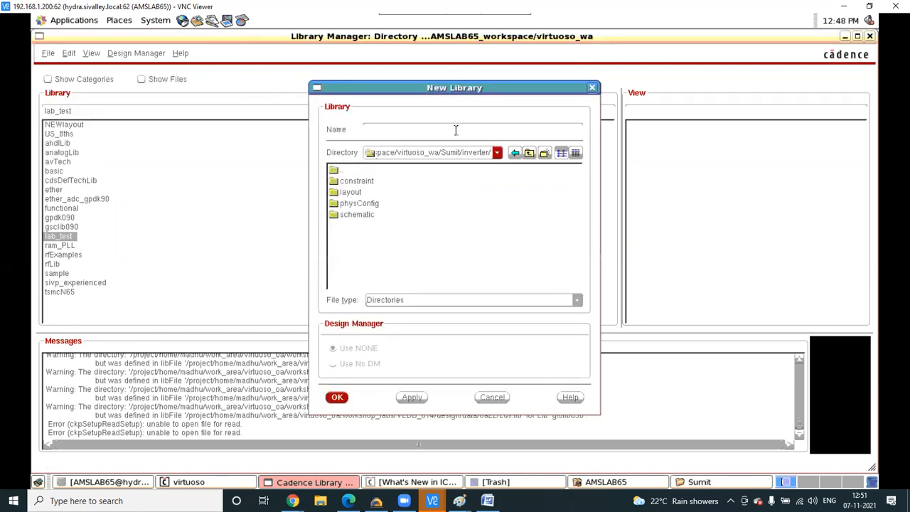
{"action": "left_click", "coordinate": [455, 129]}
{"action": "type", "text": "sumit"}
{"action": "left_click", "coordinate": [591, 88]}
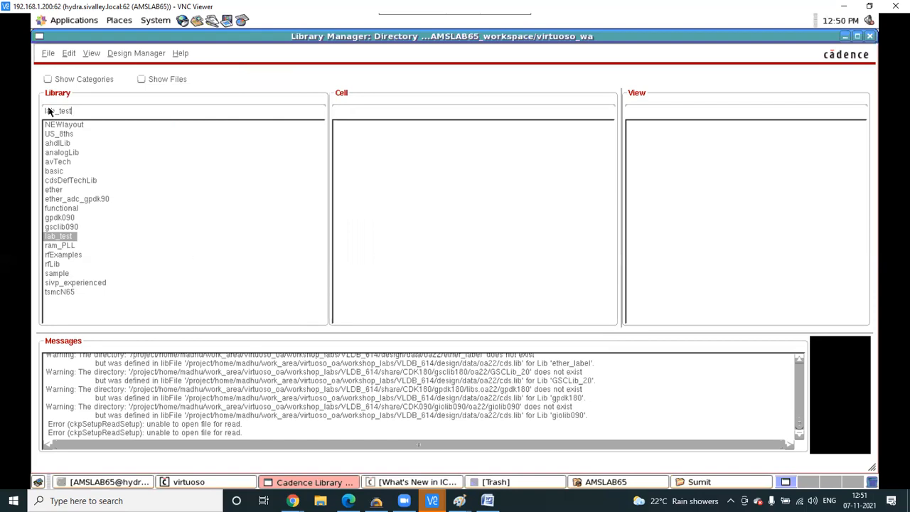
- Open the New Library form again
{"action": "left_click", "coordinate": [50, 54]}
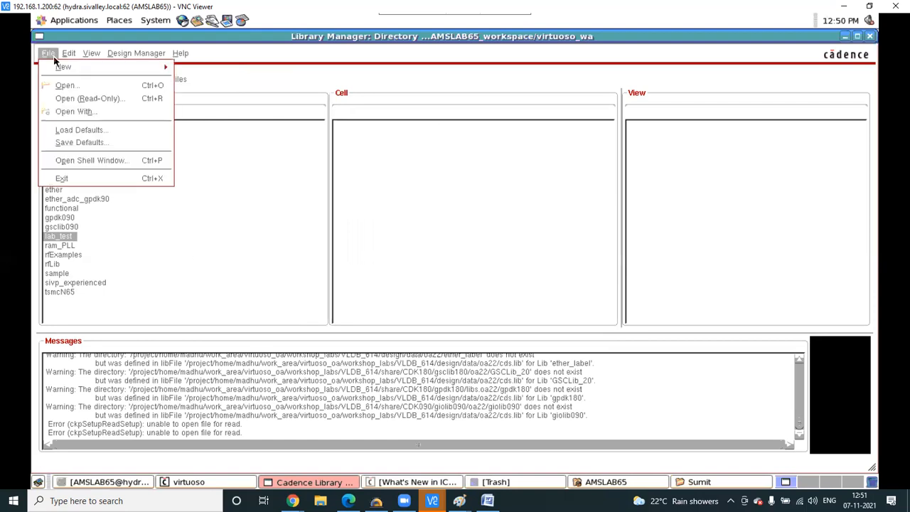
{"action": "mouse_move", "coordinate": [63, 67]}
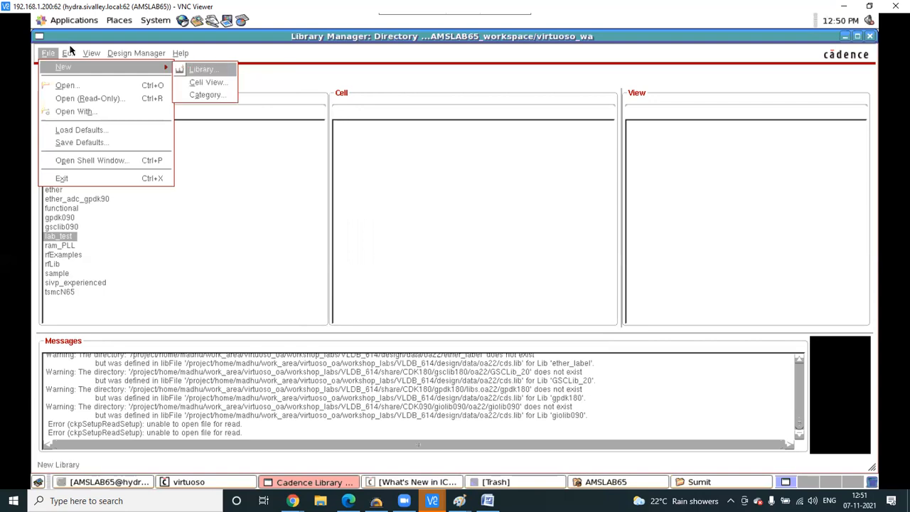
{"action": "left_click", "coordinate": [213, 70]}
- Inspect the lab_test and sivp_experienced cds.lib entries in the Library Path Editor, then close it
{"action": "left_click", "coordinate": [69, 54]}
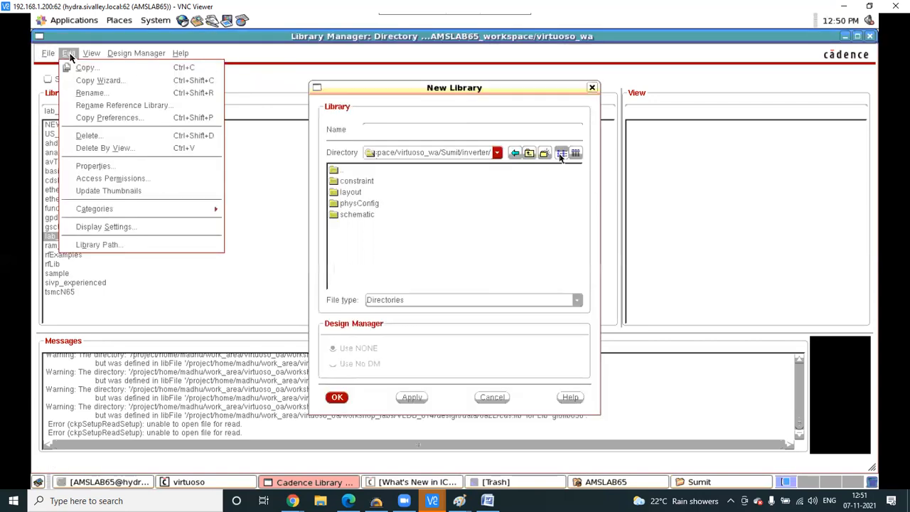
{"action": "left_click", "coordinate": [106, 245]}
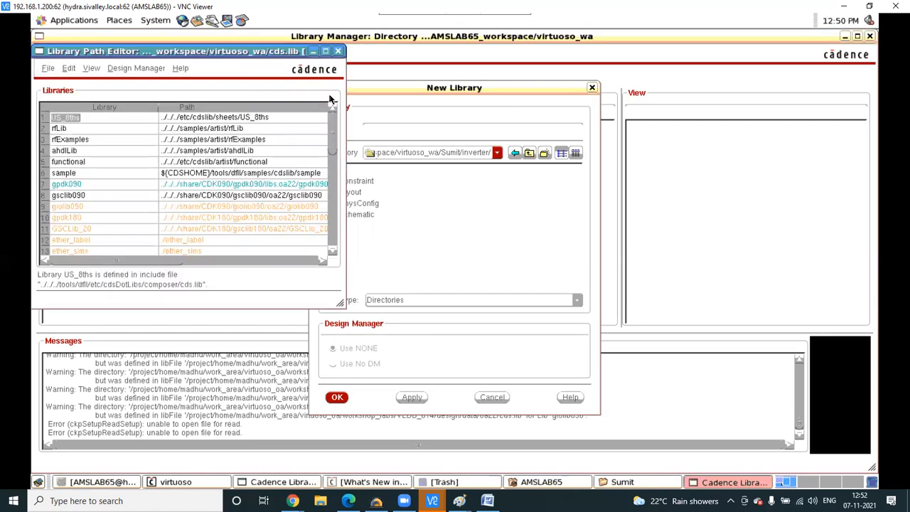
{"action": "left_click", "coordinate": [324, 51]}
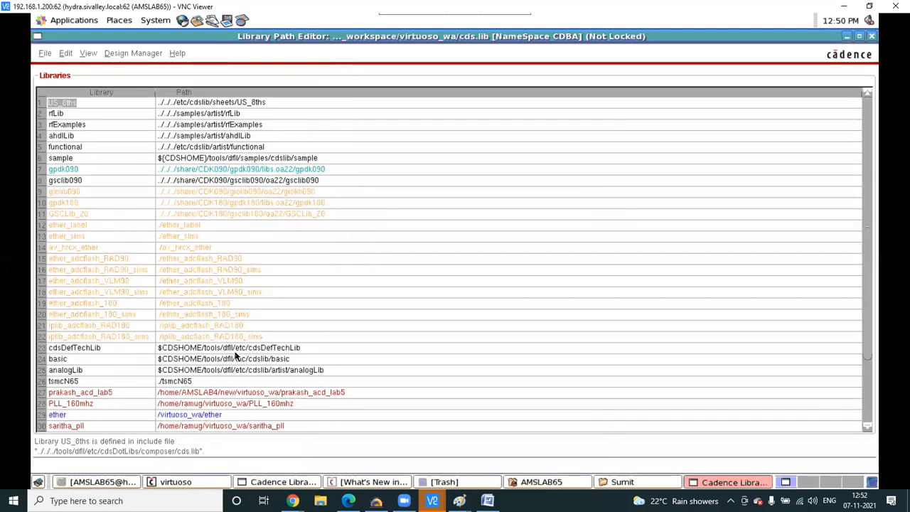
{"action": "scroll", "coordinate": [241, 352], "scroll_direction": "down", "scroll_amount": 3}
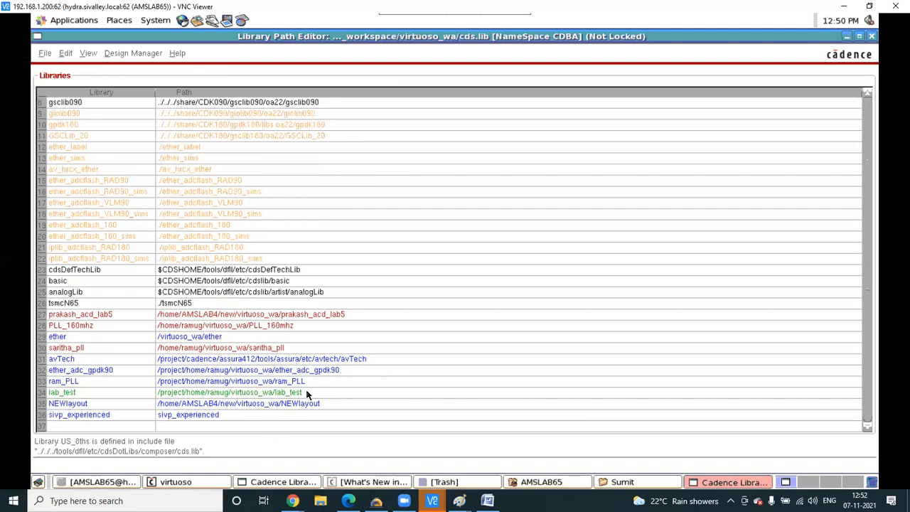
{"action": "double_click", "coordinate": [255, 393]}
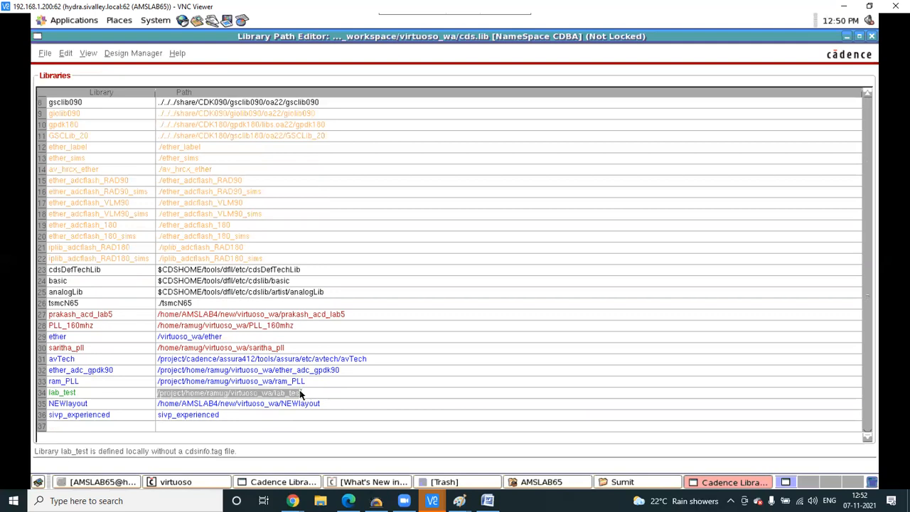
{"action": "right_click", "coordinate": [261, 391]}
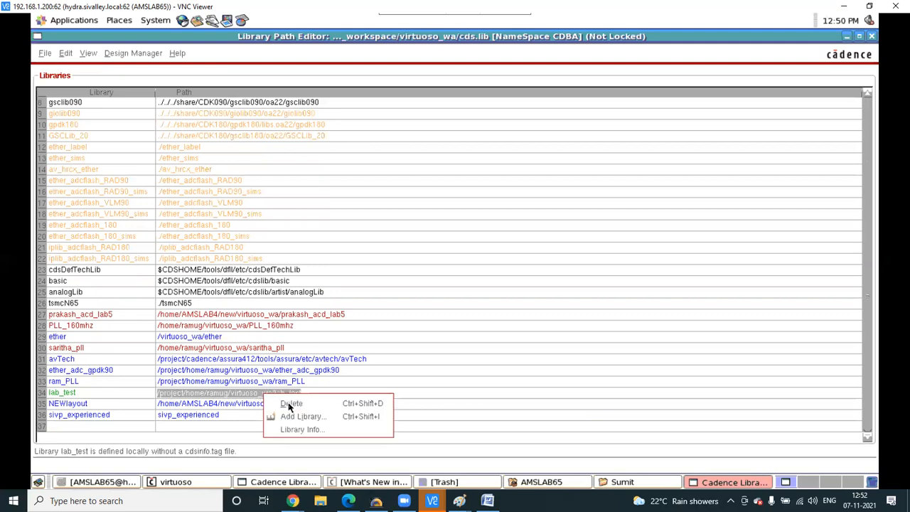
{"action": "left_click", "coordinate": [173, 429]}
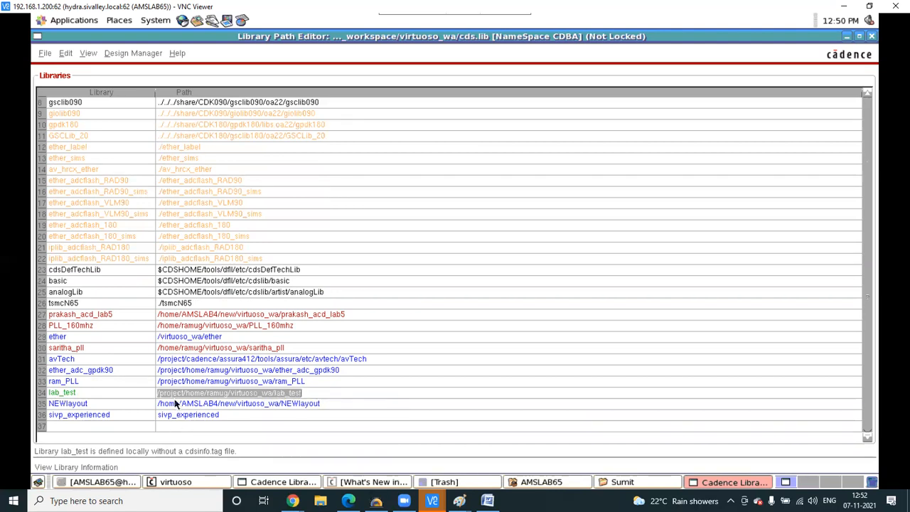
{"action": "left_click", "coordinate": [172, 428]}
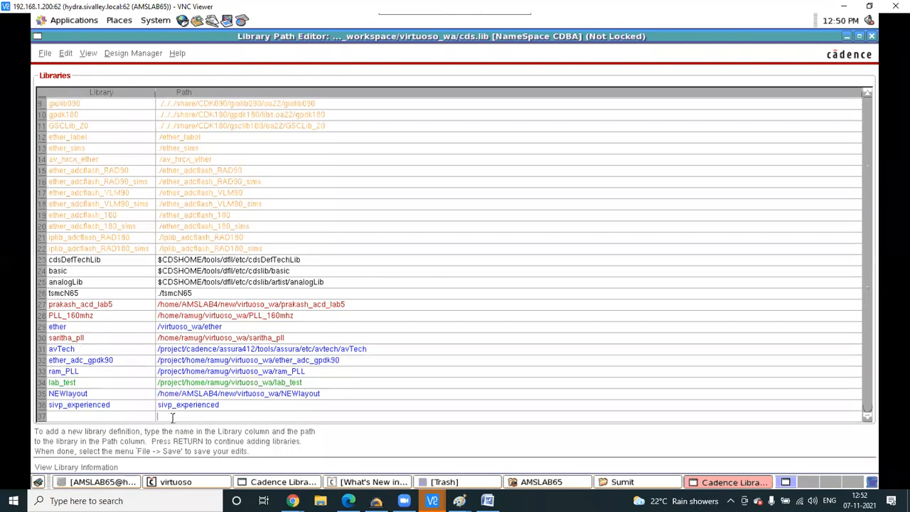
{"action": "right_click", "coordinate": [172, 418]}
{"action": "left_click", "coordinate": [341, 410]}
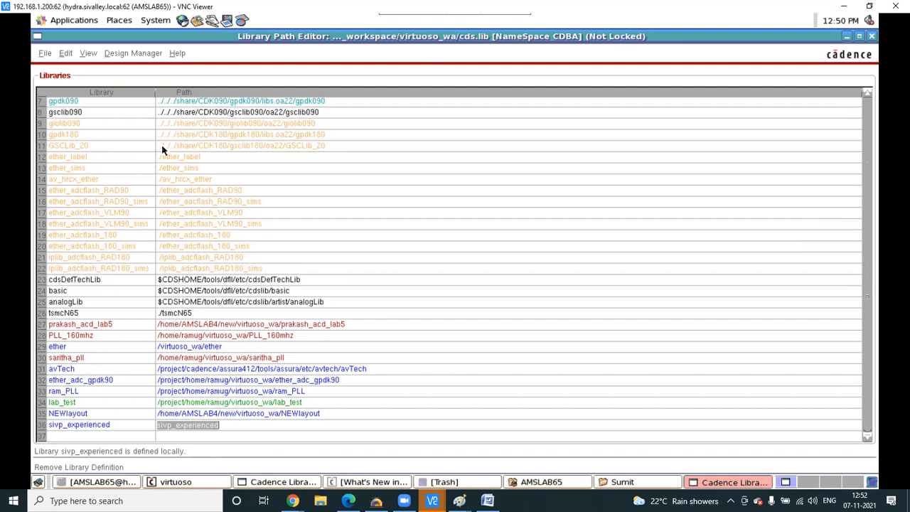
{"action": "scroll", "coordinate": [822, 86], "scroll_direction": "up", "scroll_amount": 1}
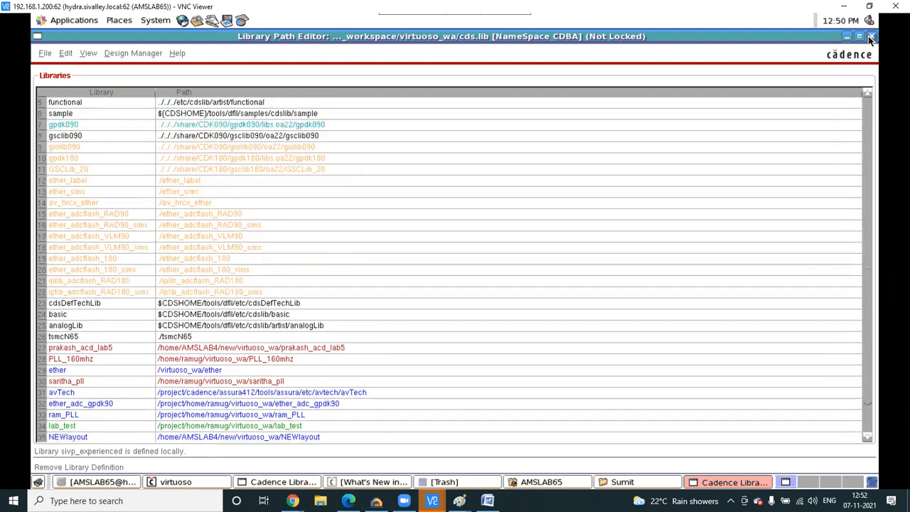
{"action": "left_click", "coordinate": [870, 37]}
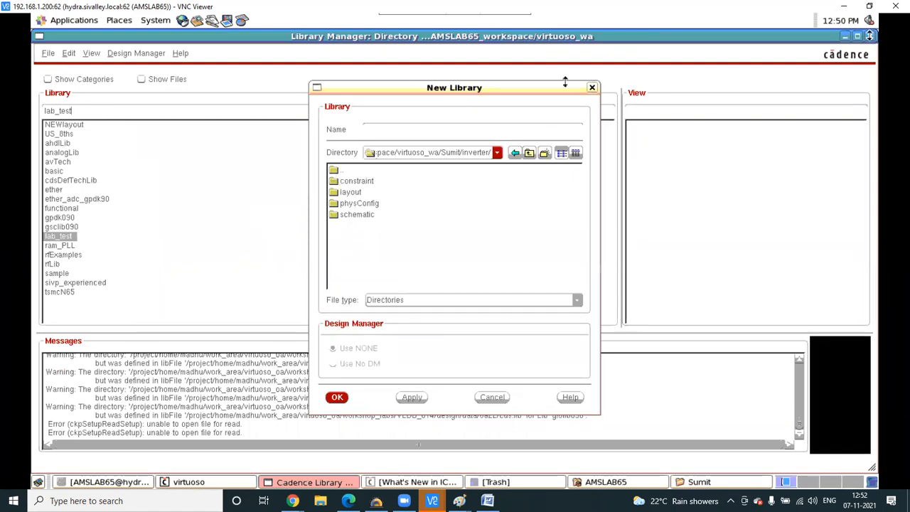
{"action": "left_click", "coordinate": [591, 88]}
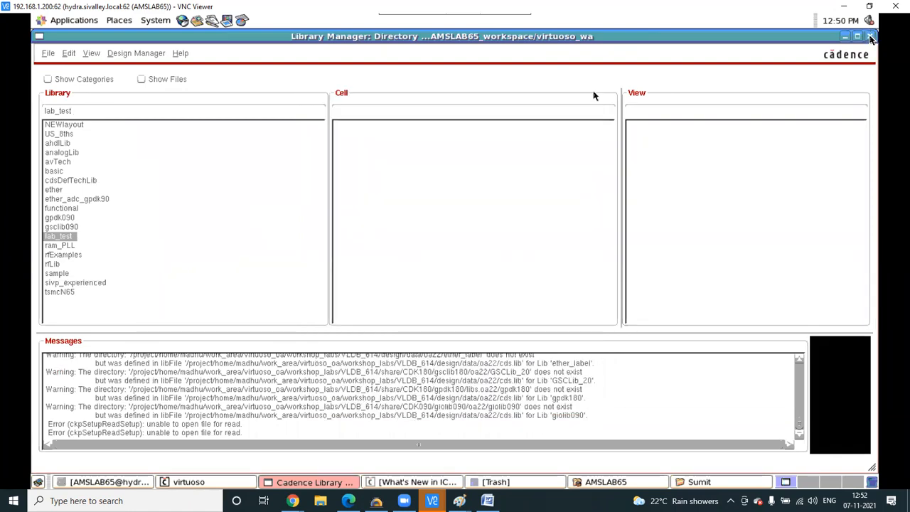
{"action": "left_click", "coordinate": [47, 54]}
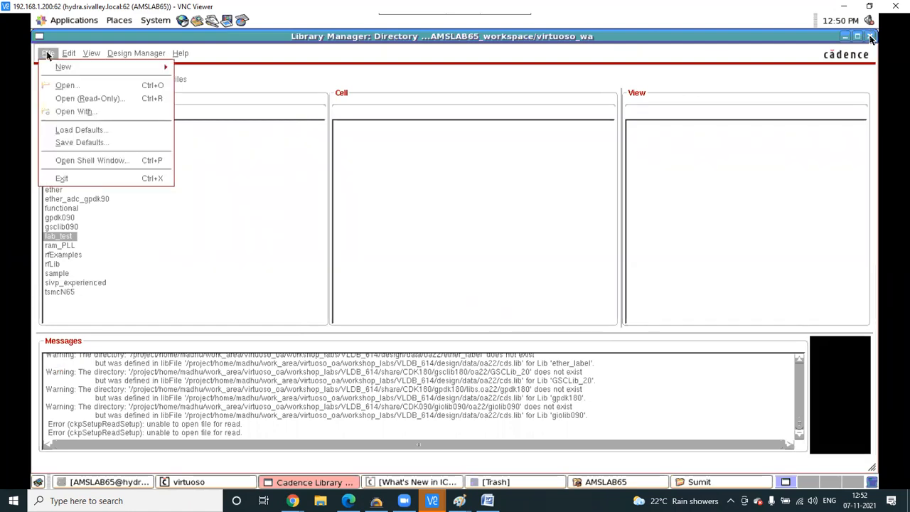
{"action": "mouse_move", "coordinate": [69, 69]}
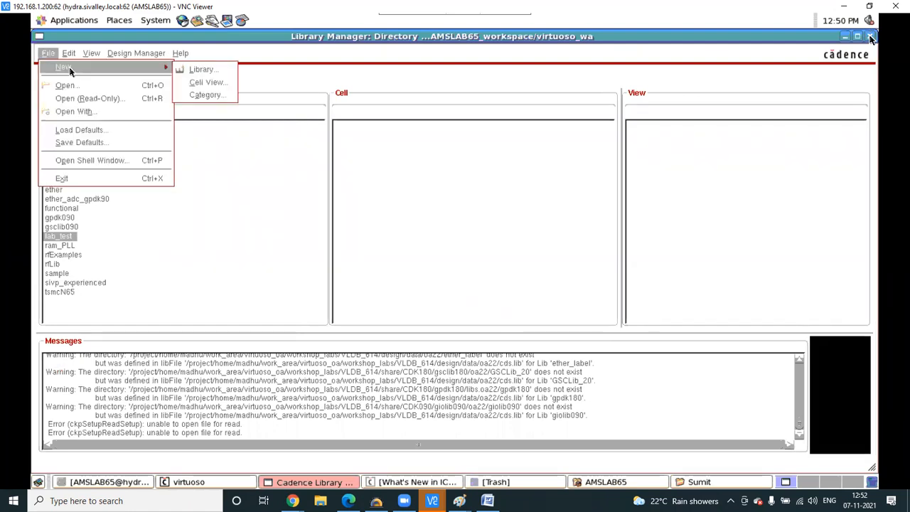
{"action": "left_click", "coordinate": [204, 70]}
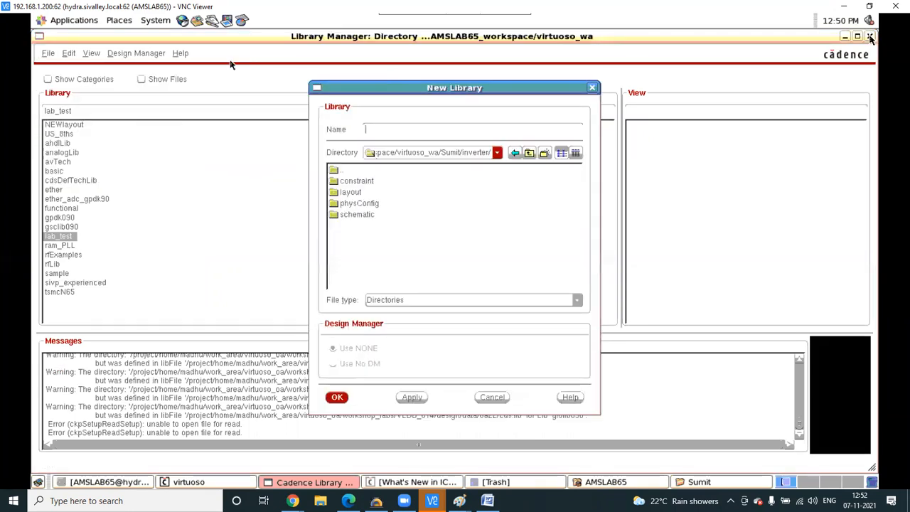
{"action": "left_click", "coordinate": [528, 154]}
{"action": "left_click", "coordinate": [529, 153]}
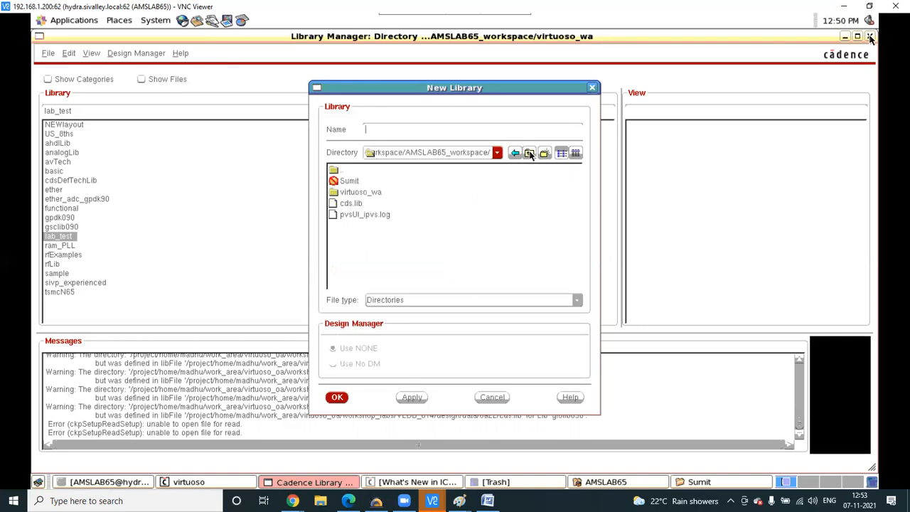
{"action": "left_click", "coordinate": [529, 153]}
{"action": "left_click", "coordinate": [530, 153]}
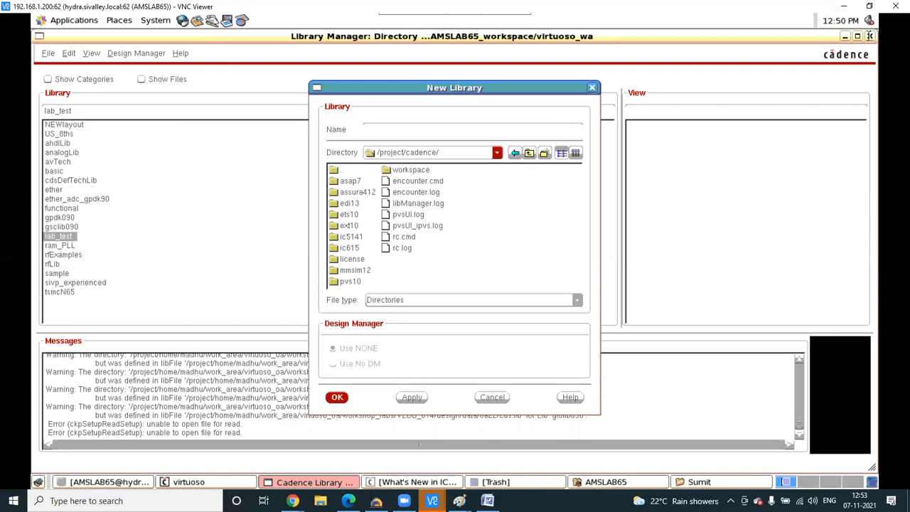
{"action": "left_click", "coordinate": [592, 87]}
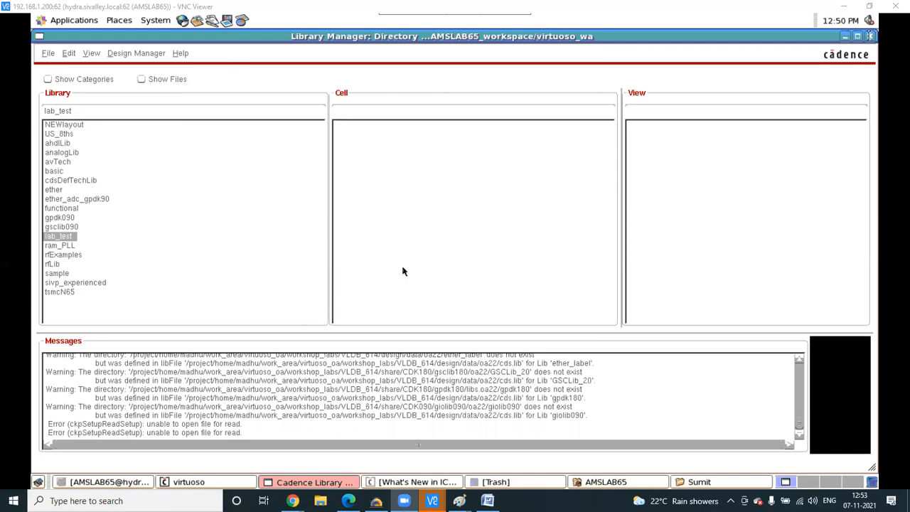
{"action": "left_click", "coordinate": [48, 55]}
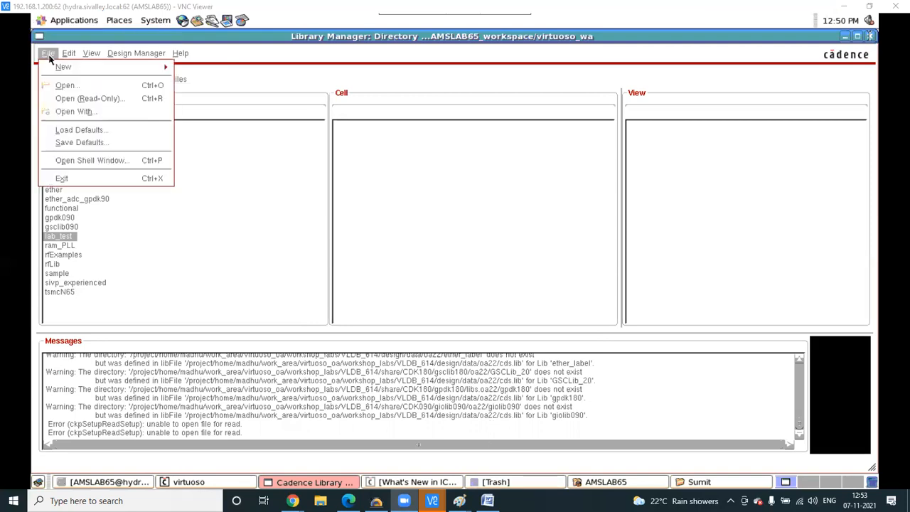
{"action": "left_click", "coordinate": [68, 54]}
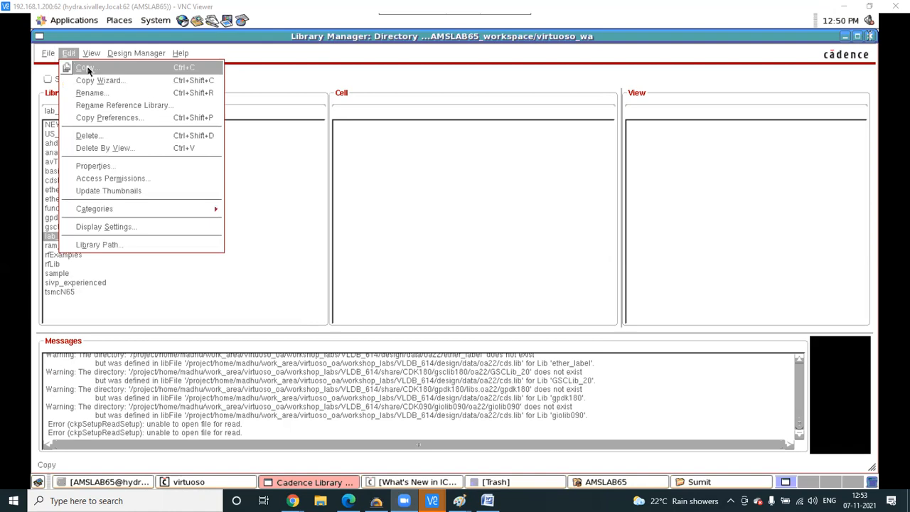
{"action": "left_click", "coordinate": [47, 53]}
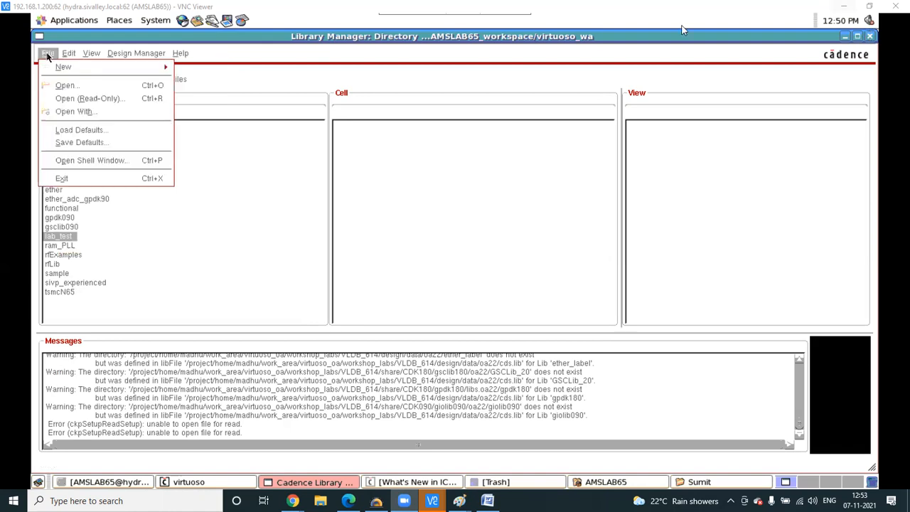
{"action": "mouse_move", "coordinate": [53, 67]}
{"action": "left_click", "coordinate": [309, 52]}
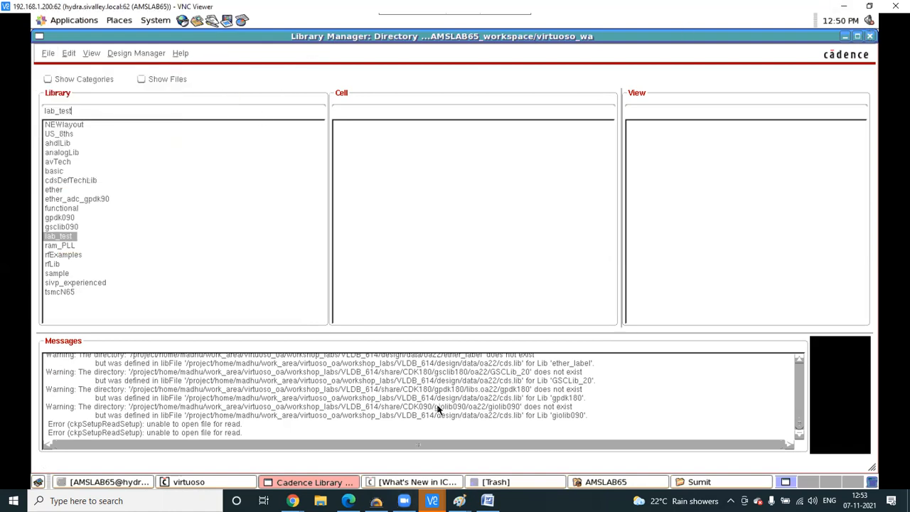
{"action": "mouse_move", "coordinate": [431, 500]}
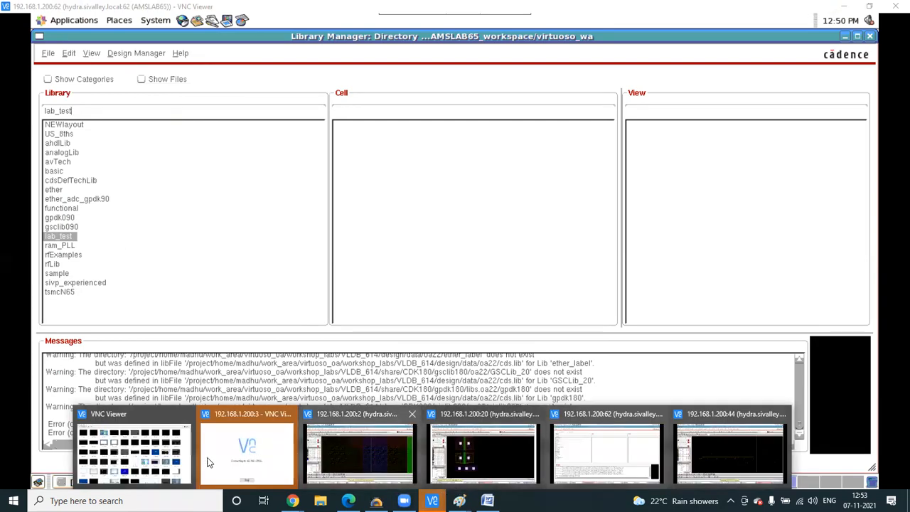
- Connect to 192.168.1.200:24, accepting the unencrypted connection and entering the server password
{"action": "left_click", "coordinate": [157, 433]}
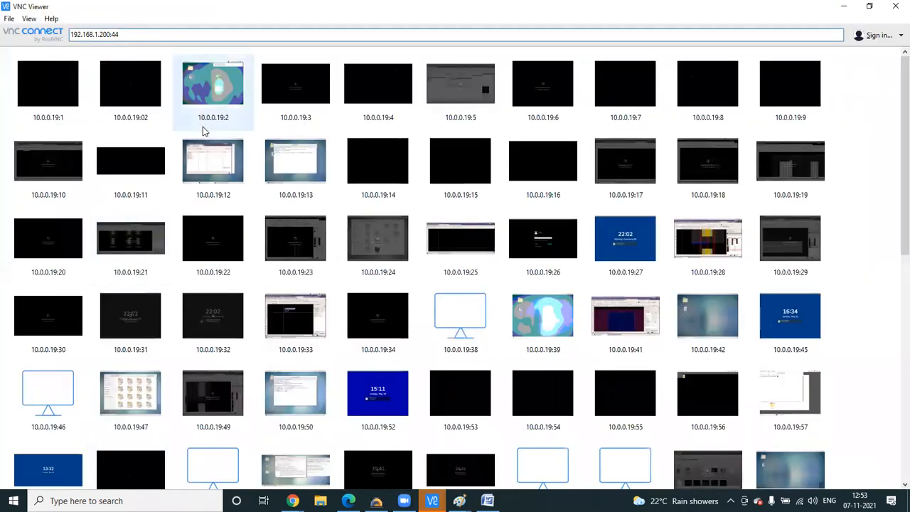
{"action": "key", "text": "BackSpace"}
{"action": "key", "text": "BackSpace"}
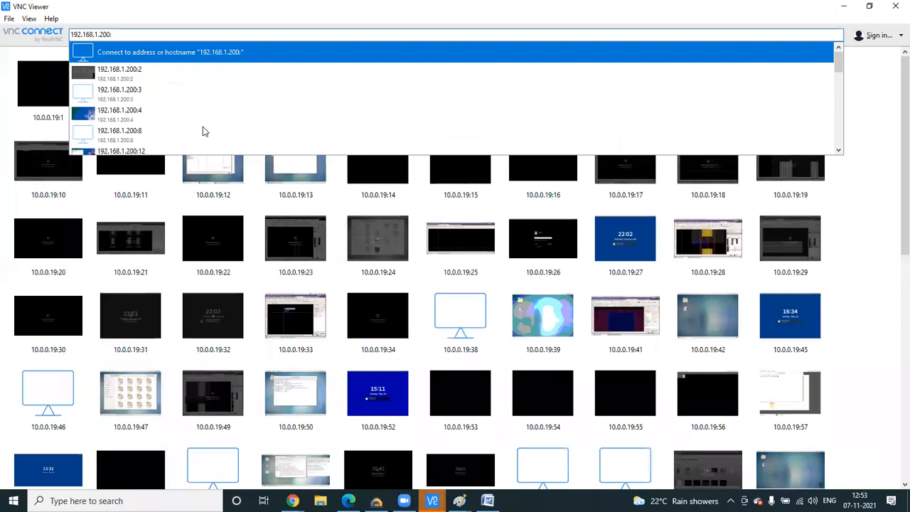
{"action": "type", "text": "24"}
{"action": "key", "text": "Return"}
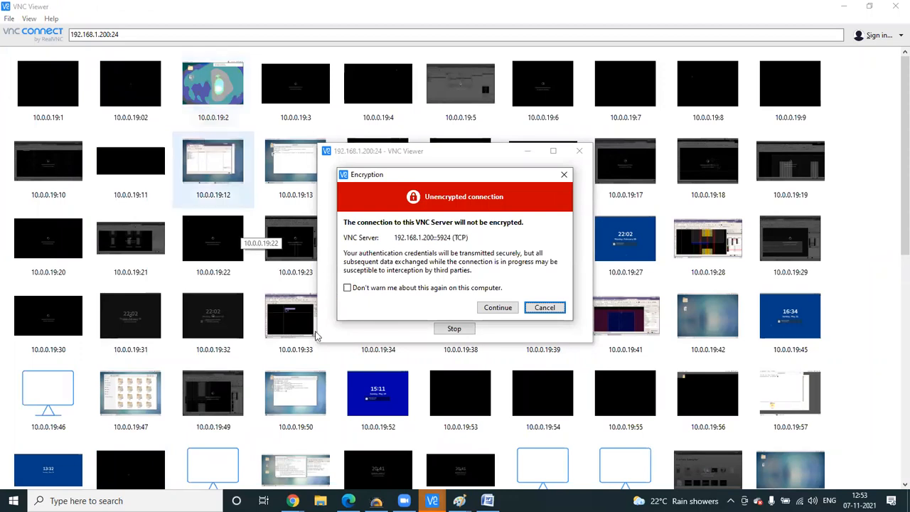
{"action": "left_click", "coordinate": [497, 307]}
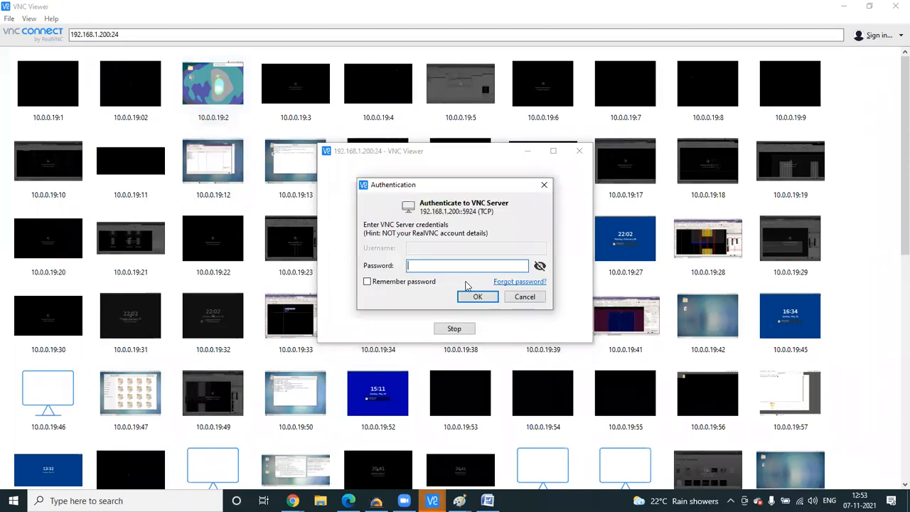
{"action": "type", "text": "•"}
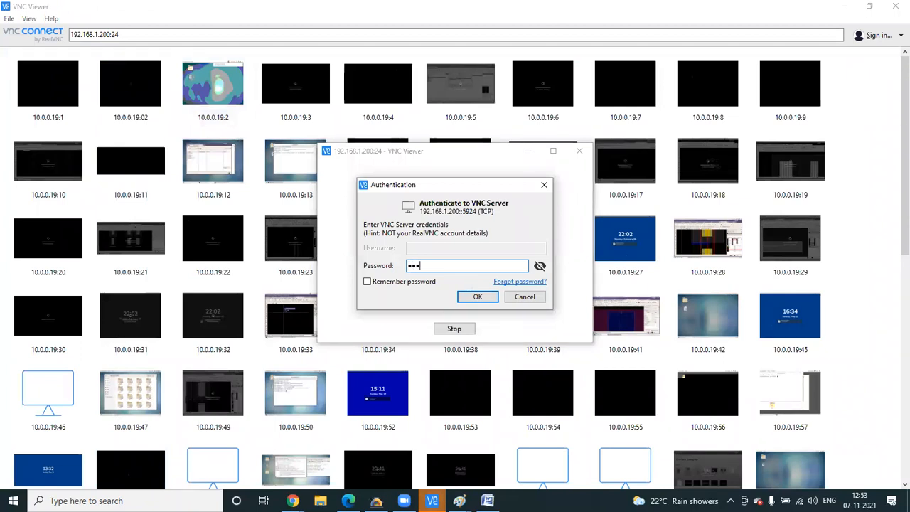
{"action": "type", "text": "••"}
{"action": "key", "text": "Return"}
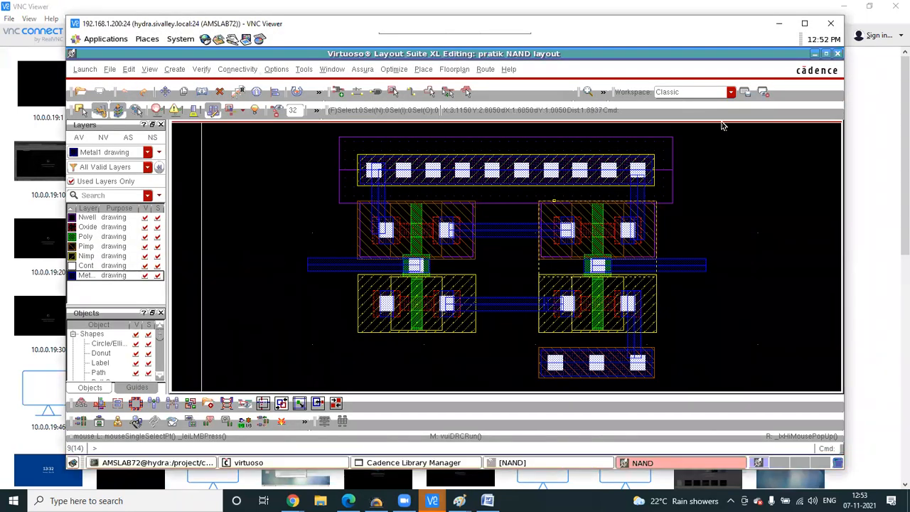
- Maximize the VNC window, show all layers, and make Metal2 drawing the active layer
{"action": "left_click", "coordinate": [806, 24]}
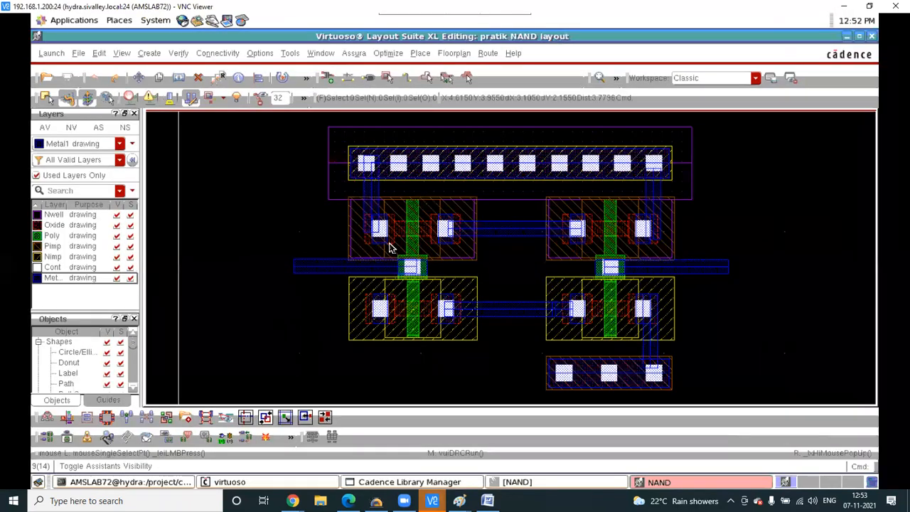
{"action": "scroll", "coordinate": [358, 268], "scroll_direction": "down", "scroll_amount": 2, "text": "ctrl"}
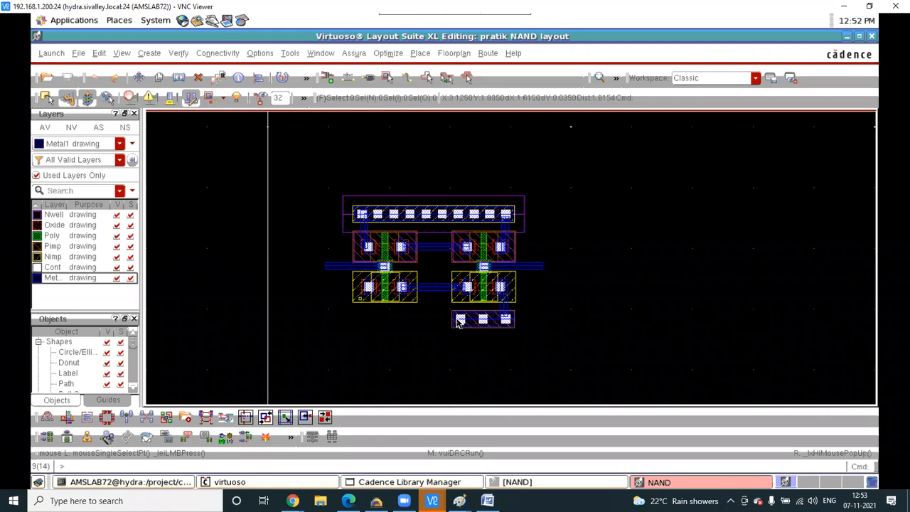
{"action": "scroll", "coordinate": [457, 321], "scroll_direction": "up", "scroll_amount": 2, "text": "ctrl"}
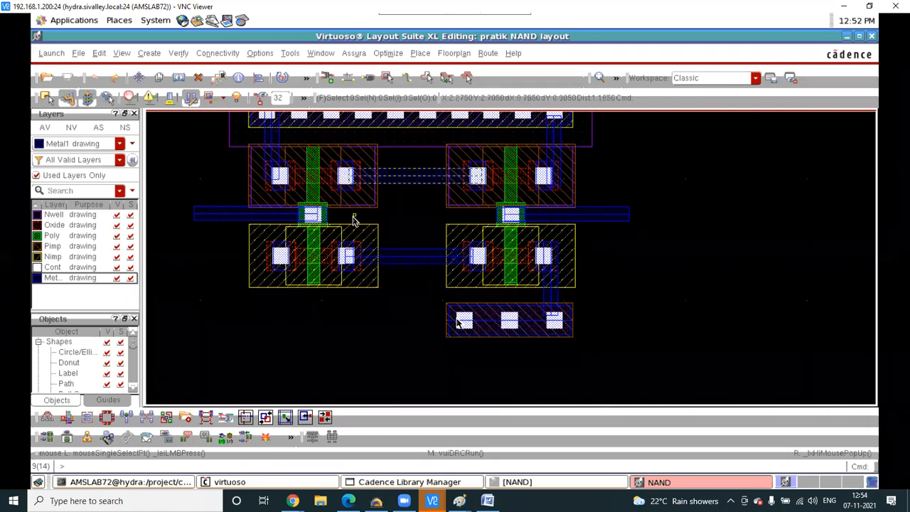
{"action": "left_click", "coordinate": [39, 177]}
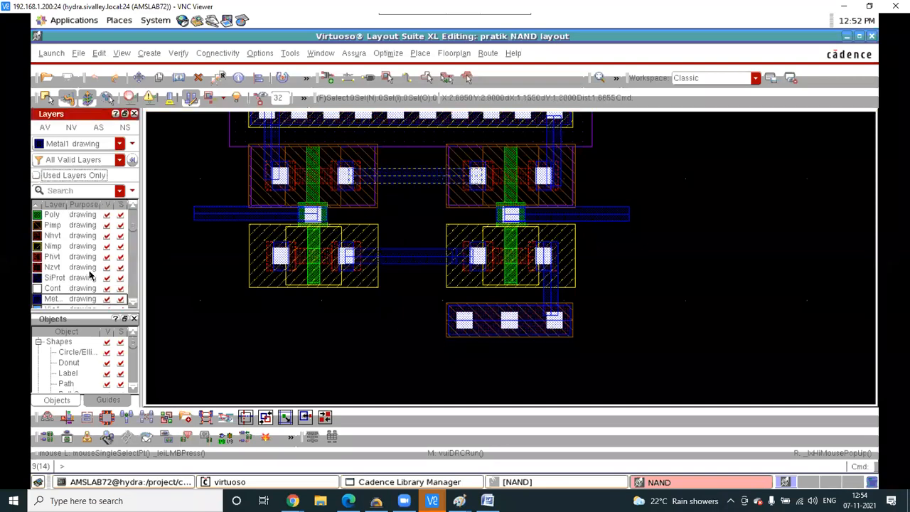
{"action": "scroll", "coordinate": [90, 276], "scroll_direction": "down", "scroll_amount": 1}
{"action": "left_click", "coordinate": [54, 290]}
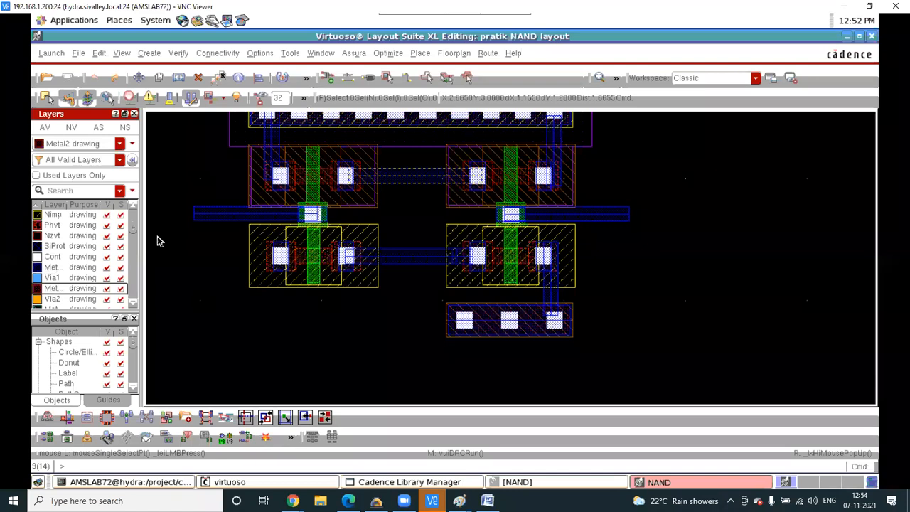
- Draw a Metal2 path down between the upper transistors and left onto the lower-left contact
{"action": "key", "text": "p"}
{"action": "left_click", "coordinate": [410, 171]}
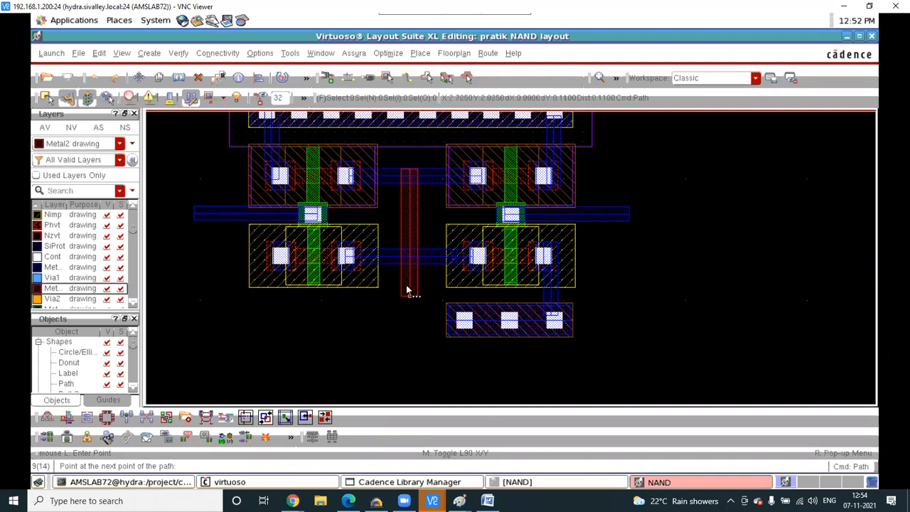
{"action": "left_click", "coordinate": [408, 258]}
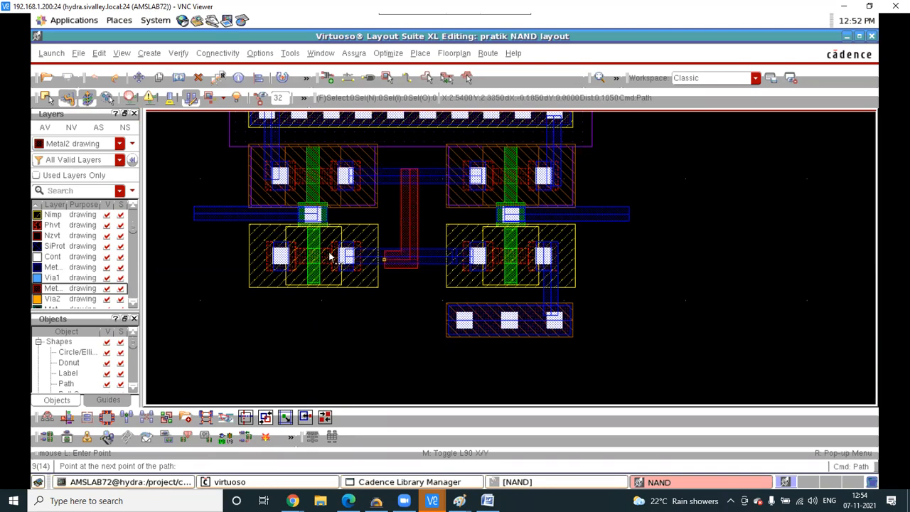
{"action": "scroll", "coordinate": [277, 260], "scroll_direction": "up", "scroll_amount": 2}
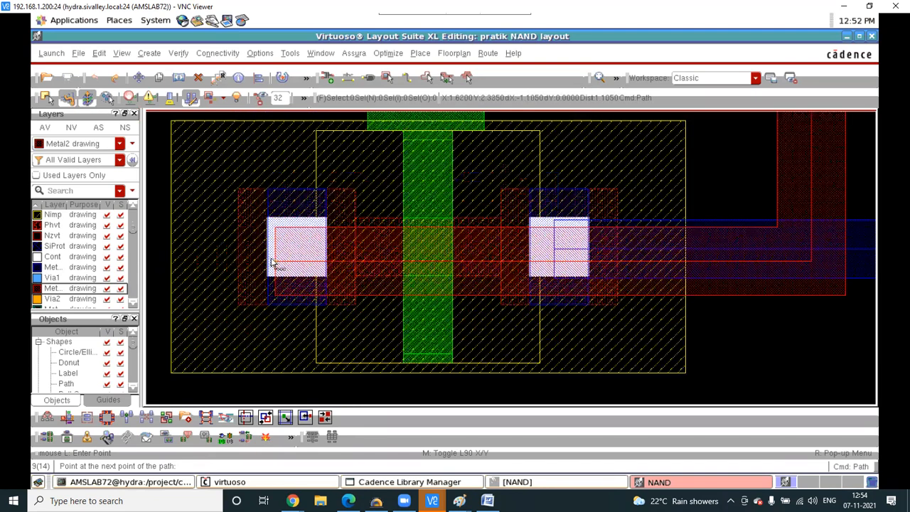
{"action": "double_click", "coordinate": [305, 246]}
{"action": "scroll", "coordinate": [305, 244], "scroll_direction": "down", "scroll_amount": 1}
{"action": "key", "text": "Escape"}
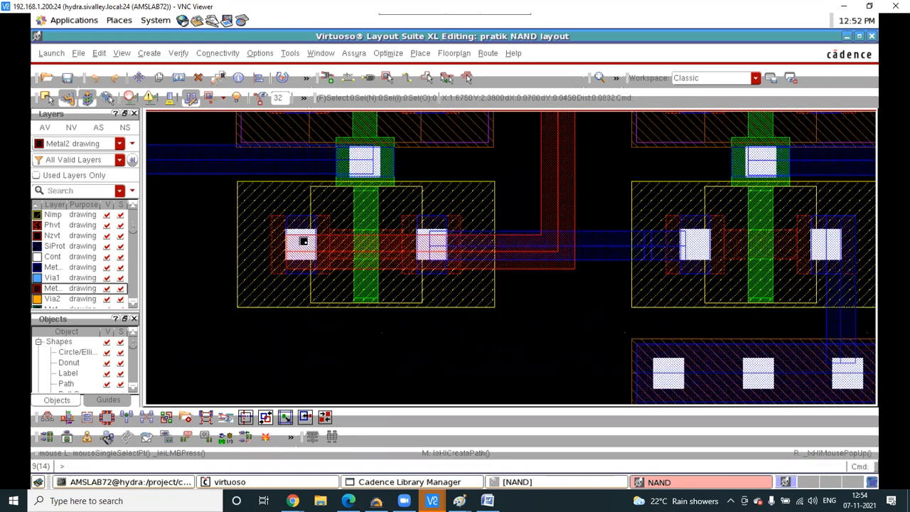
{"action": "scroll", "coordinate": [305, 245], "scroll_direction": "up", "scroll_amount": 2}
{"action": "scroll", "coordinate": [292, 250], "scroll_direction": "down", "scroll_amount": 1}
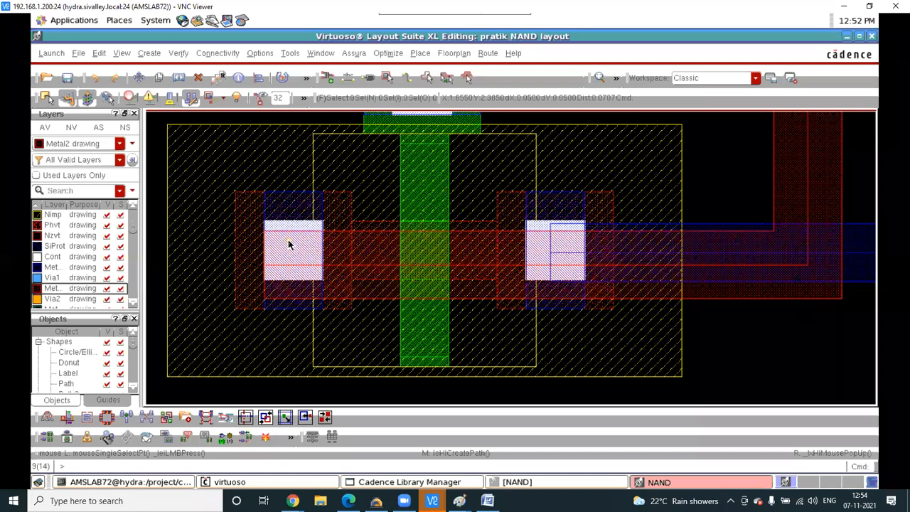
- Place an Auto-mode Via1 on the left contact where the Metal2 path ends
{"action": "key", "text": "o"}
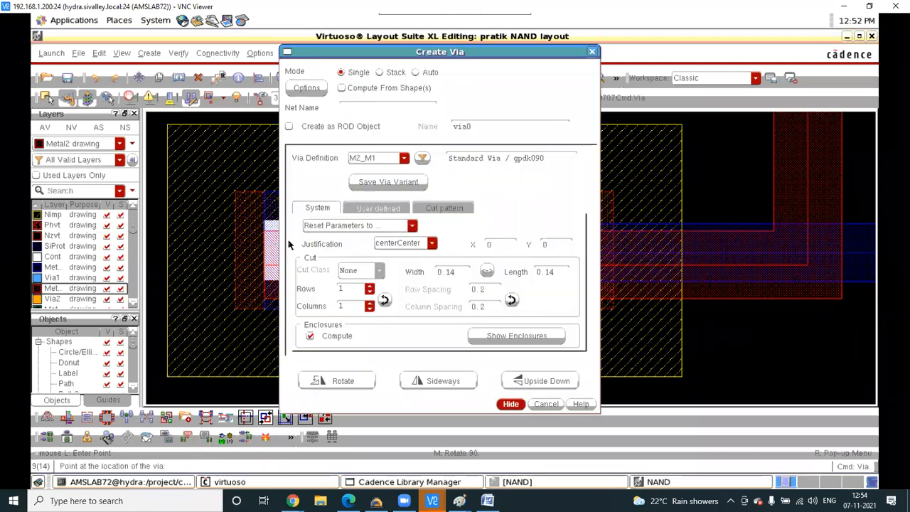
{"action": "left_click", "coordinate": [415, 73]}
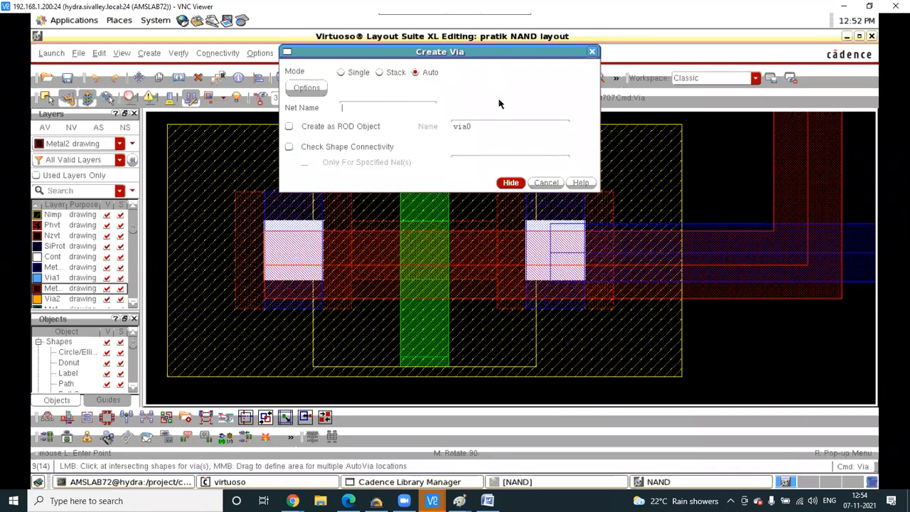
{"action": "left_click", "coordinate": [509, 182]}
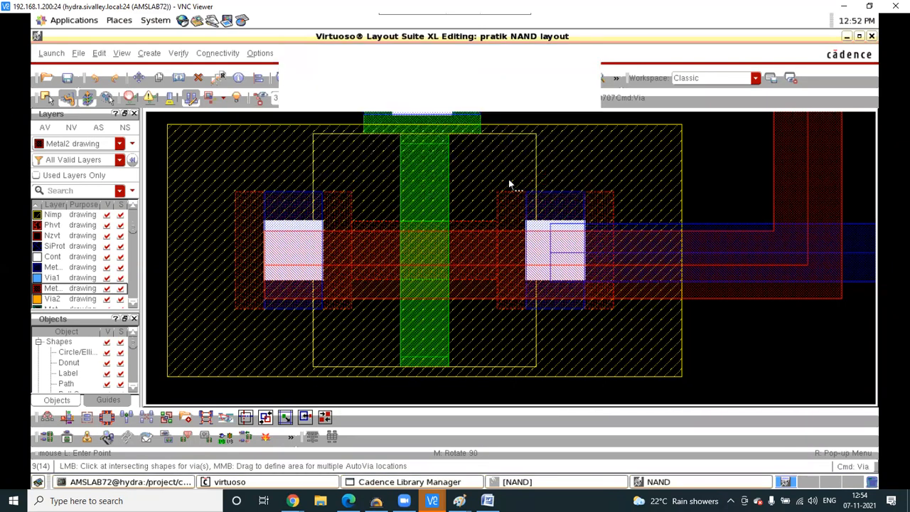
{"action": "left_click", "coordinate": [295, 264]}
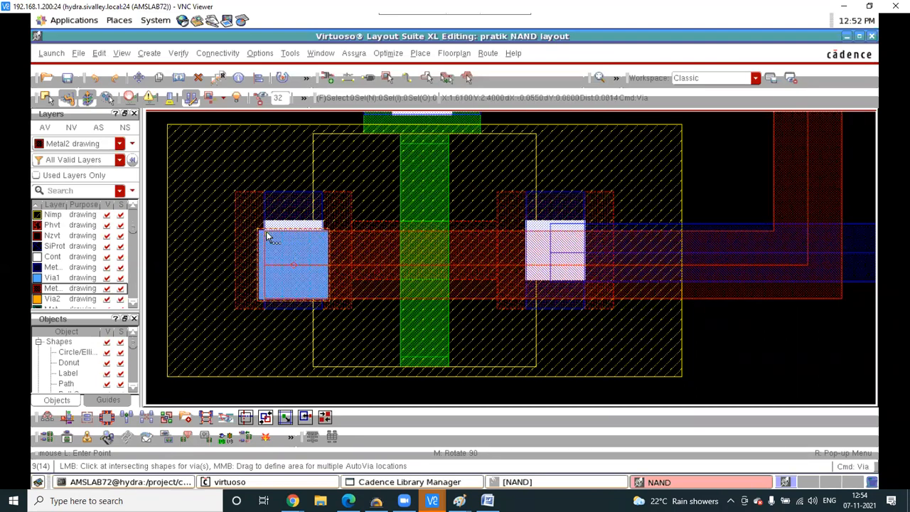
{"action": "scroll", "coordinate": [268, 236], "scroll_direction": "down", "scroll_amount": 2, "text": "ctrl"}
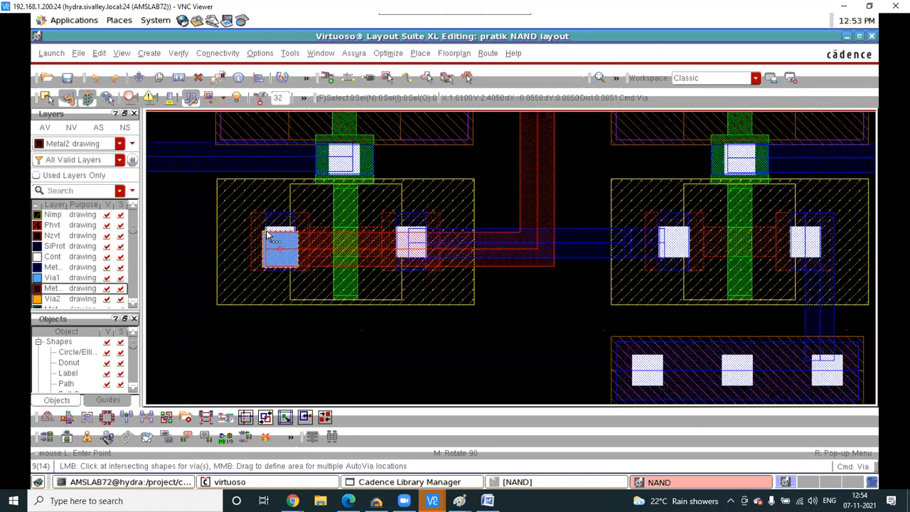
{"action": "key", "text": "F3"}
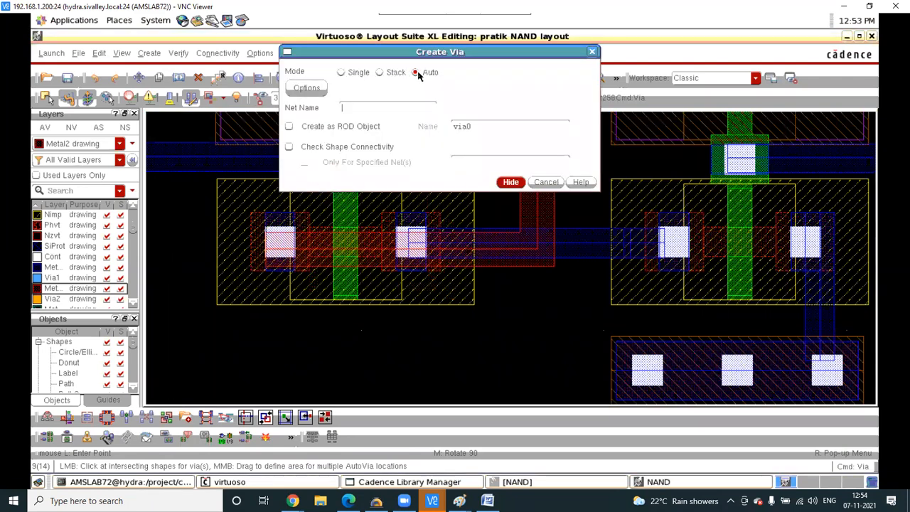
{"action": "left_click", "coordinate": [517, 183]}
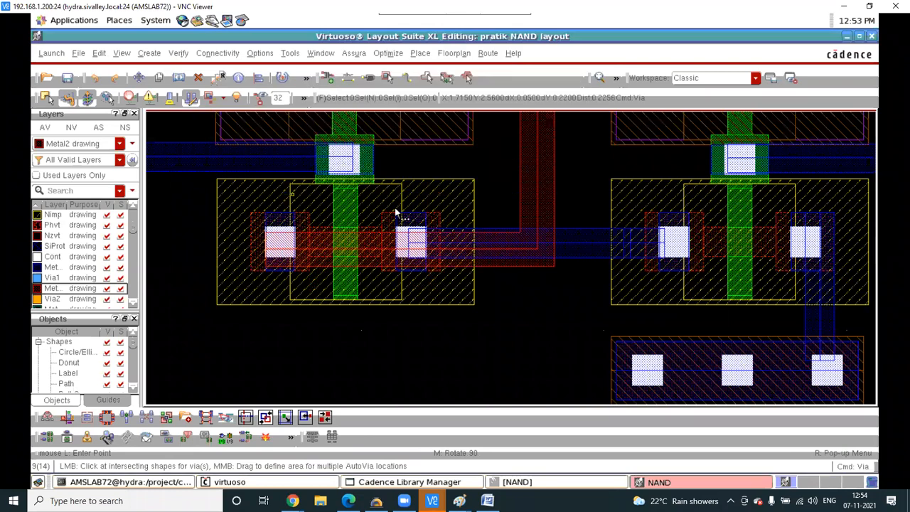
{"action": "left_click", "coordinate": [283, 241]}
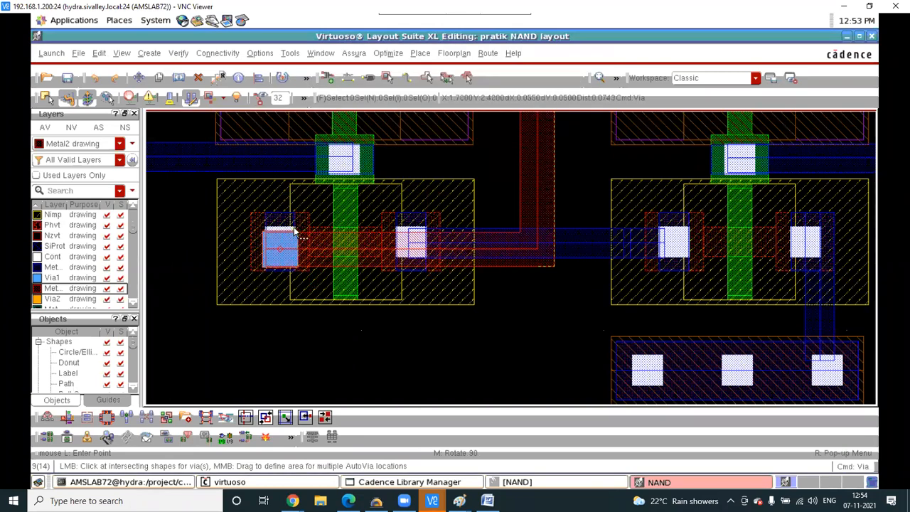
{"action": "key", "text": "Escape"}
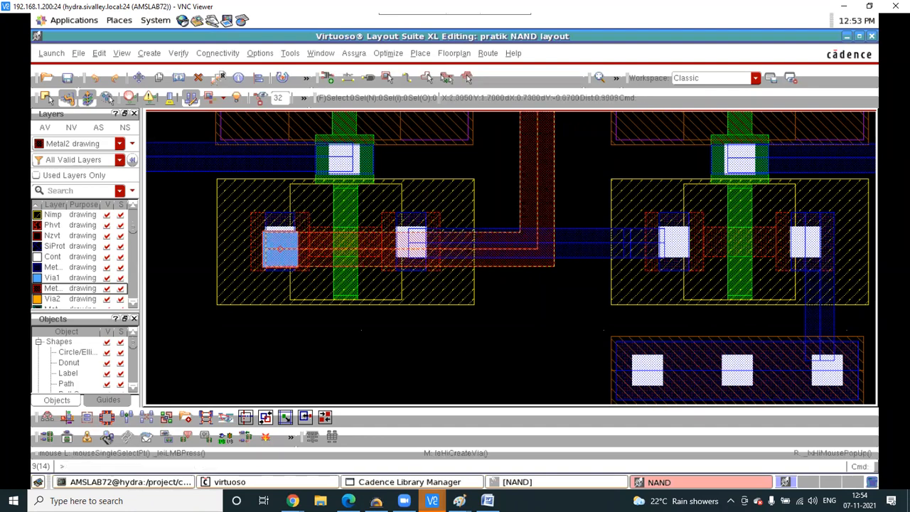
- Add note 12 'm1> via1>m2,' after item 11 in the Word notes
{"action": "mouse_move", "coordinate": [459, 500]}
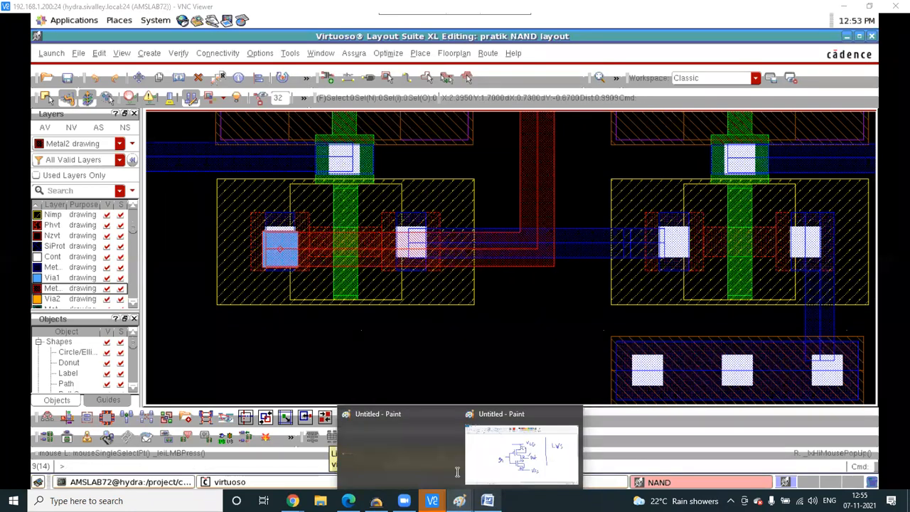
{"action": "left_click", "coordinate": [486, 500]}
{"action": "key", "text": "Return"}
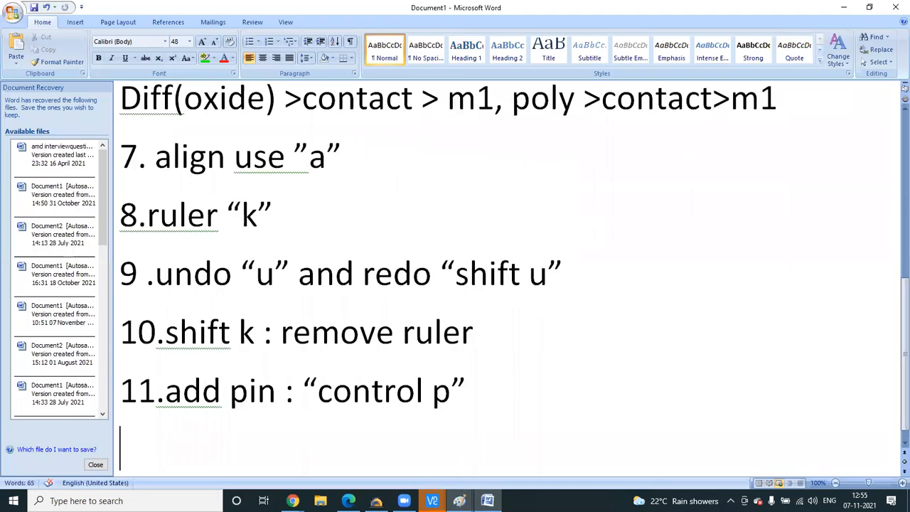
{"action": "type", "text": "12 . m"}
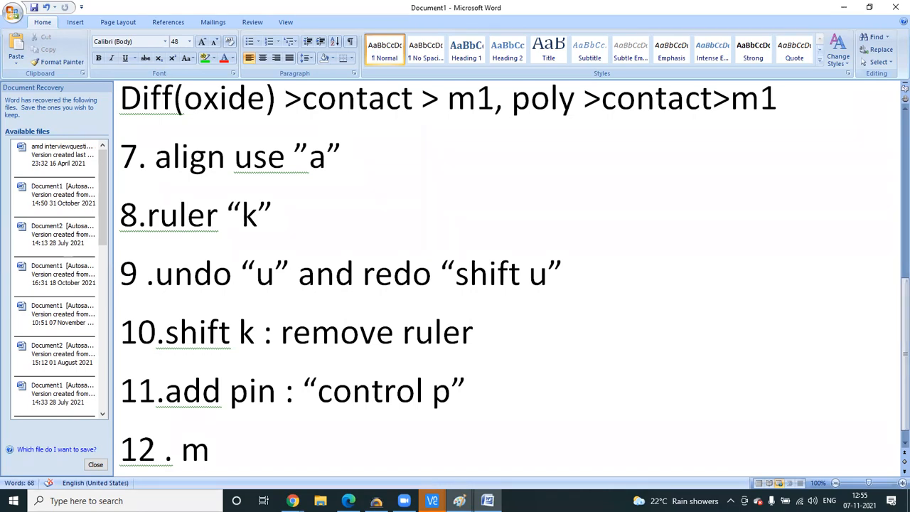
{"action": "key", "text": "BackSpace"}
{"action": "type", "text": "m1> via1>"}
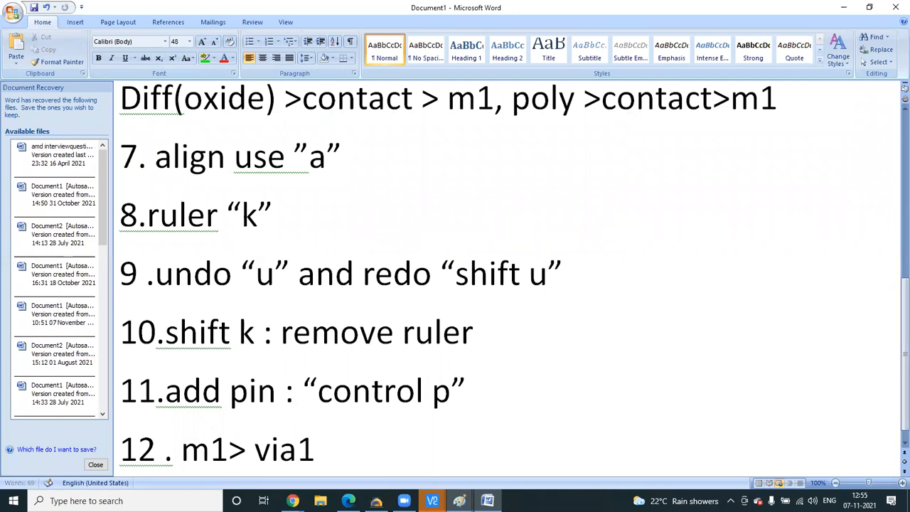
{"action": "type", "text": "m2,"}
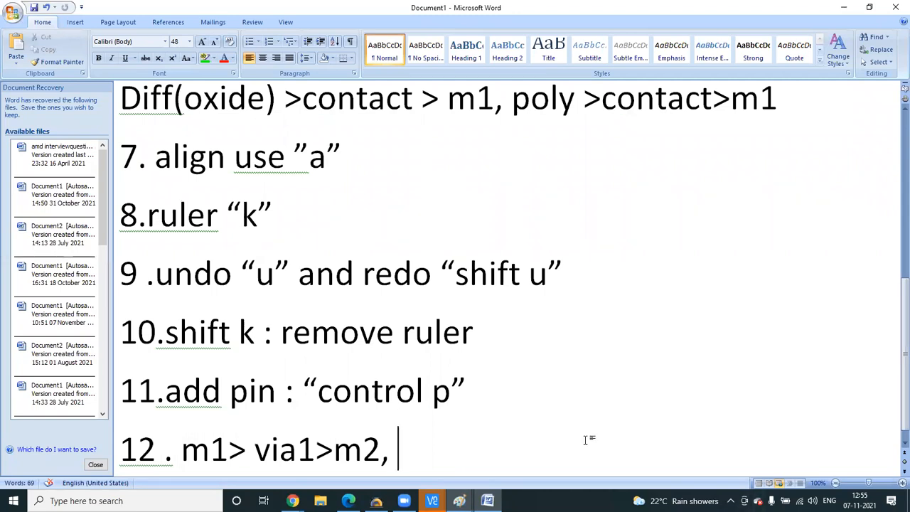
- Add note 13 'create via > "o" then select auto option'
{"action": "key", "text": "Return"}
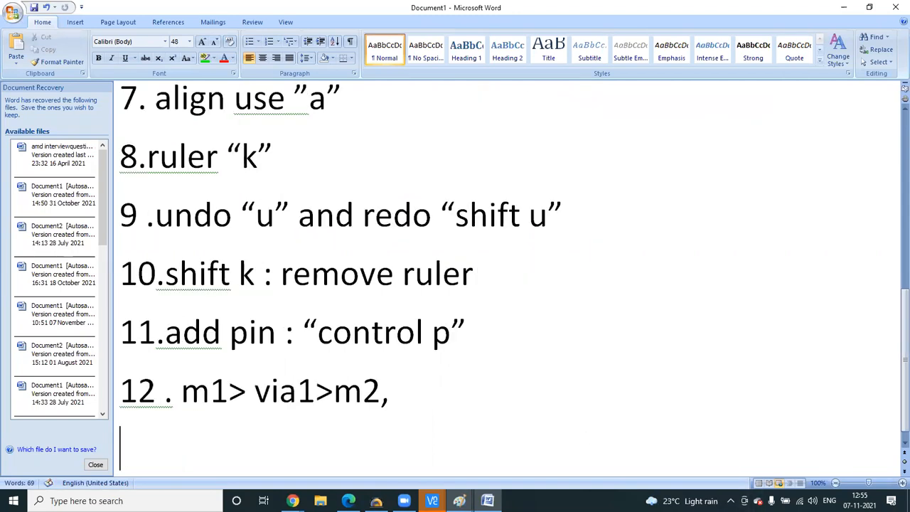
{"action": "type", "text": "13 . "}
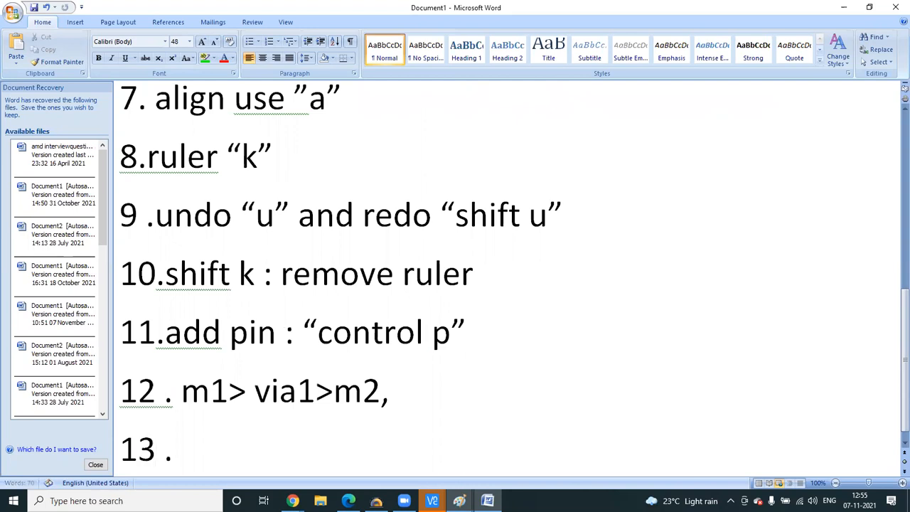
{"action": "type", "text": "creat"}
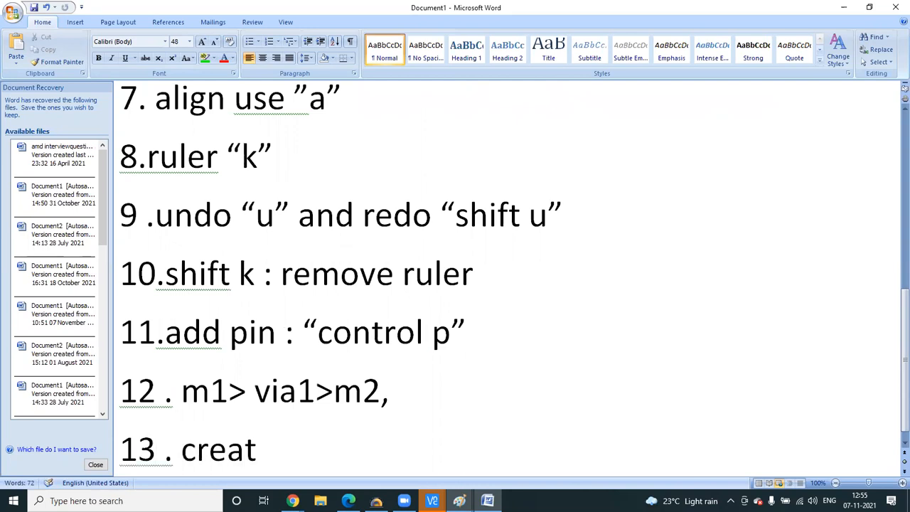
{"action": "type", "text": "e via "}
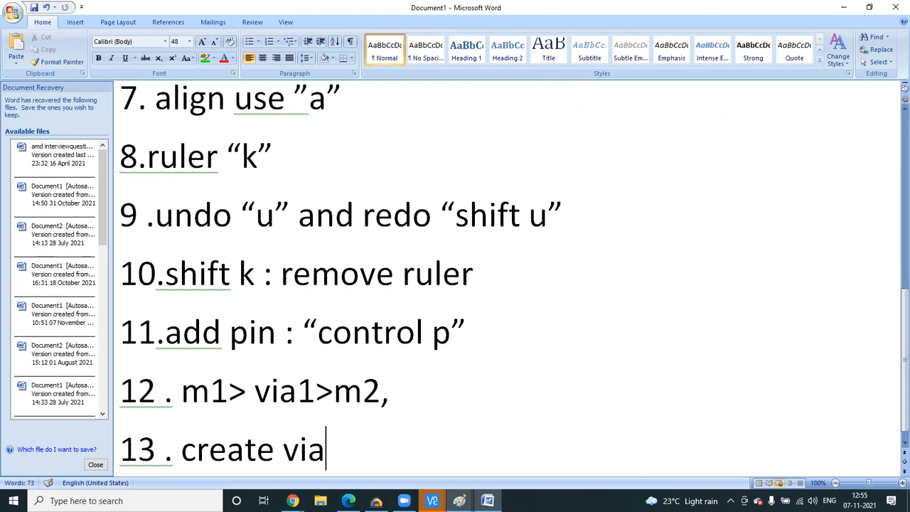
{"action": "type", "text": "> "}
{"action": "type", "text": "\"o"}
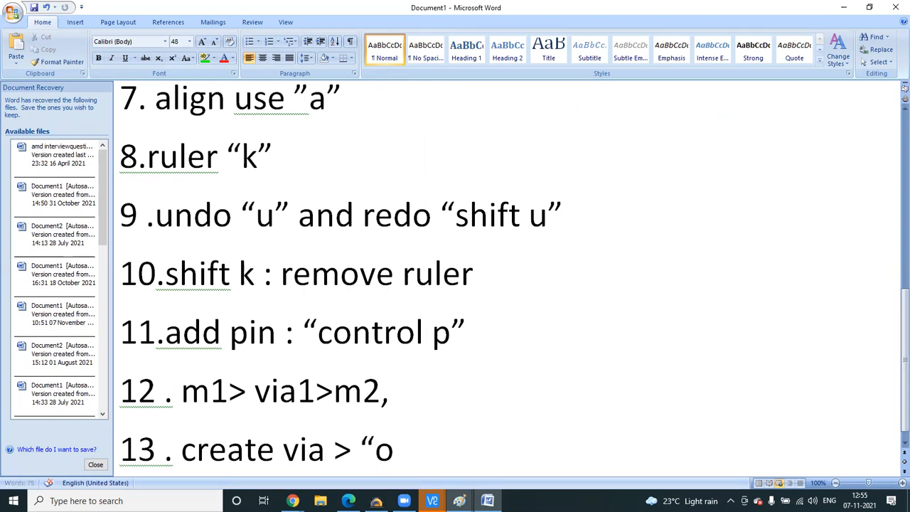
{"action": "type", "text": "\""}
{"action": "type", "text": " then"}
{"action": "type", "text": " select"}
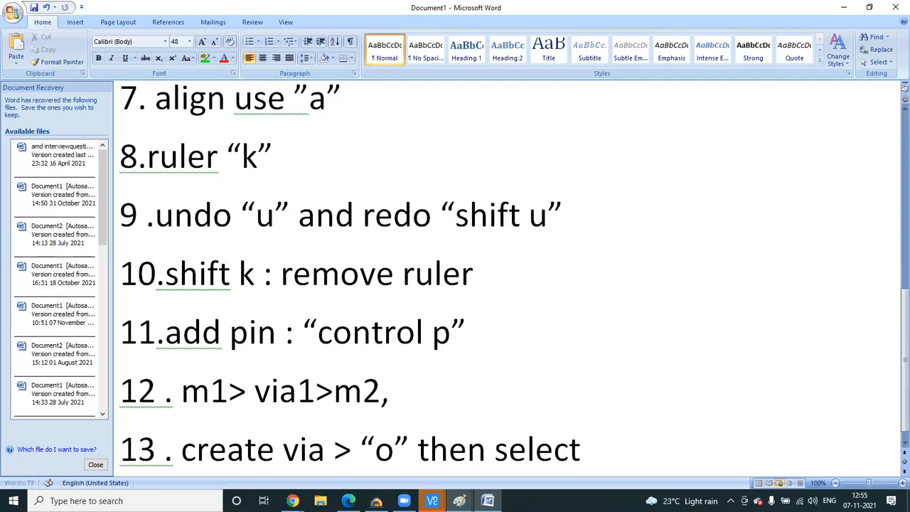
{"action": "type", "text": " auto op"}
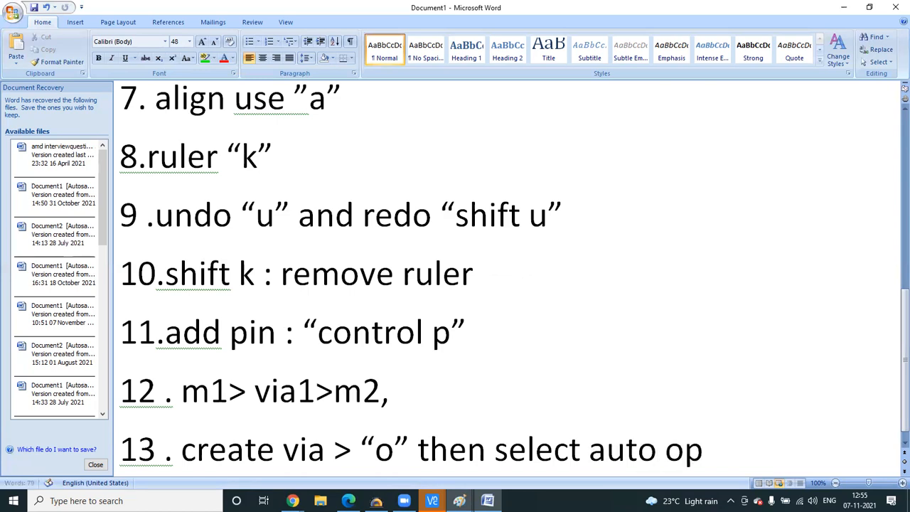
{"action": "type", "text": "tion"}
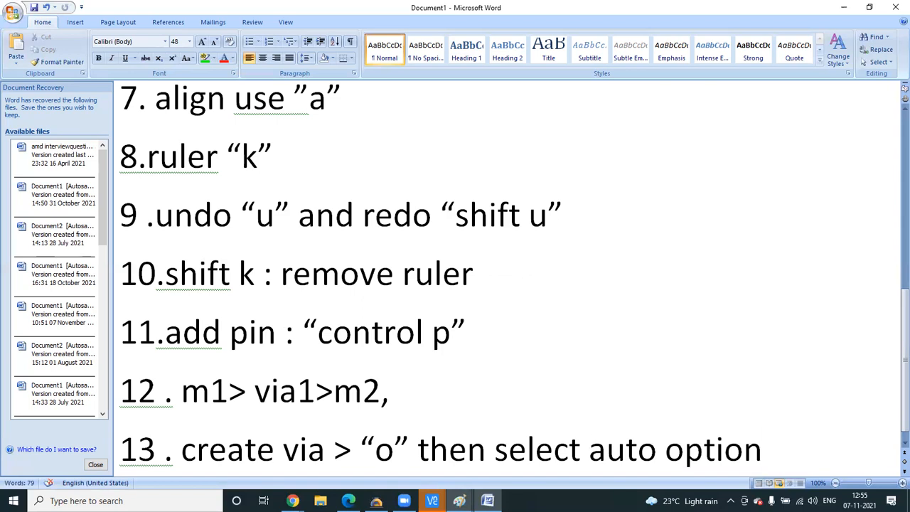
{"action": "left_click", "coordinate": [432, 501]}
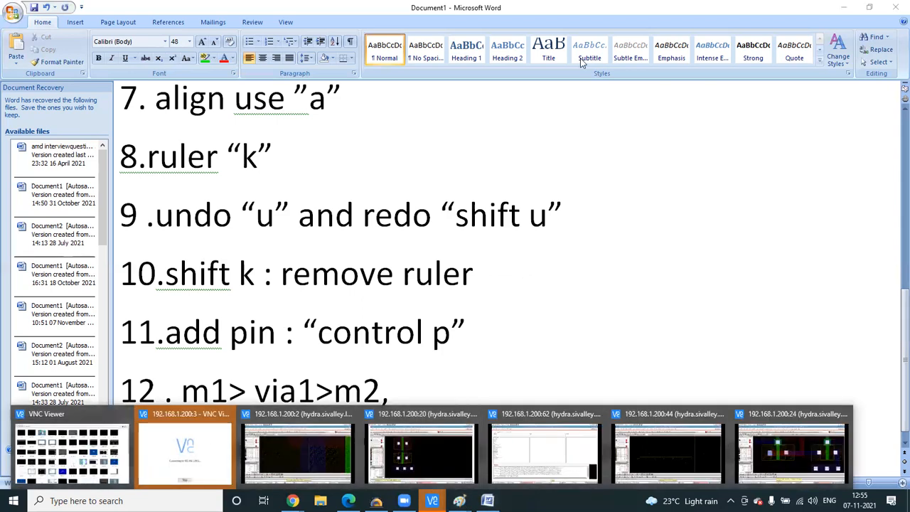
- Dismiss the session previews and switch to VNC Viewer's address book of remote sessions
{"action": "left_click", "coordinate": [579, 131]}
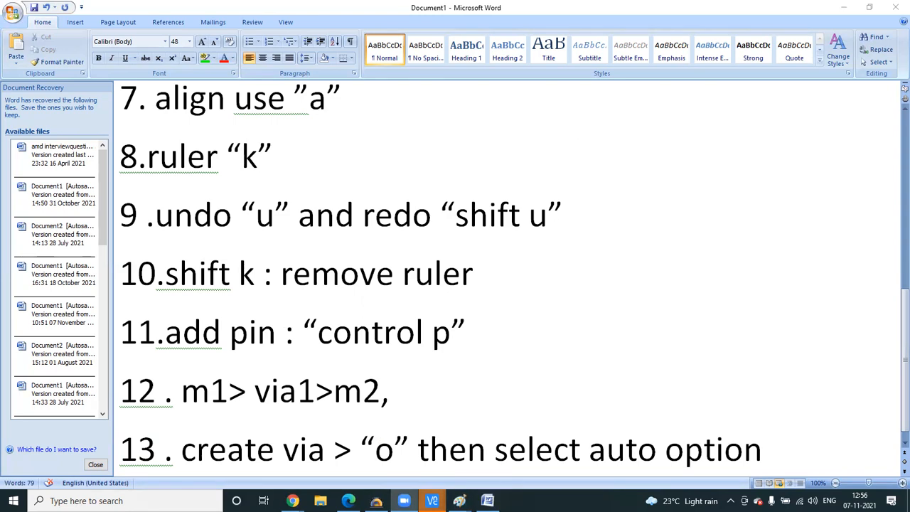
{"action": "left_click", "coordinate": [431, 501]}
{"action": "left_click", "coordinate": [92, 443]}
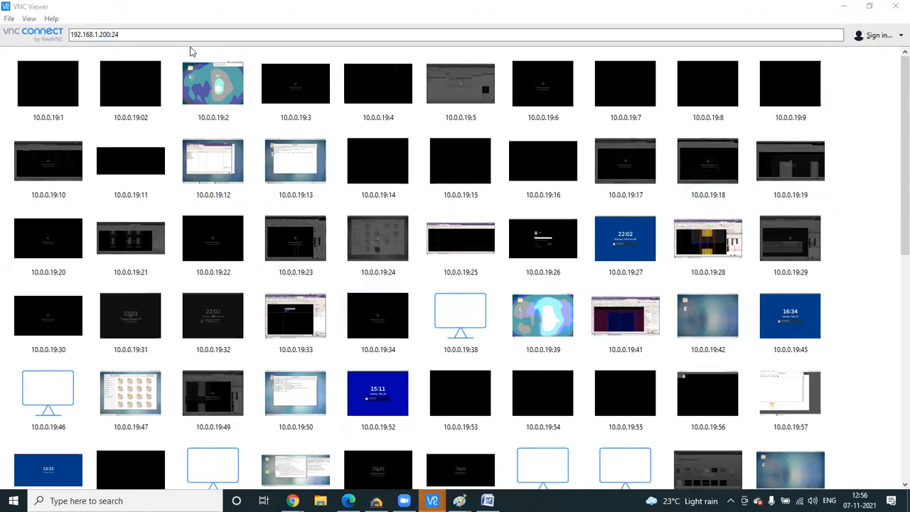
- Change the server address to 192.168.1.200:46 and connect
{"action": "left_click", "coordinate": [189, 35]}
{"action": "key", "text": "BackSpace"}
{"action": "key", "text": "BackSpace"}
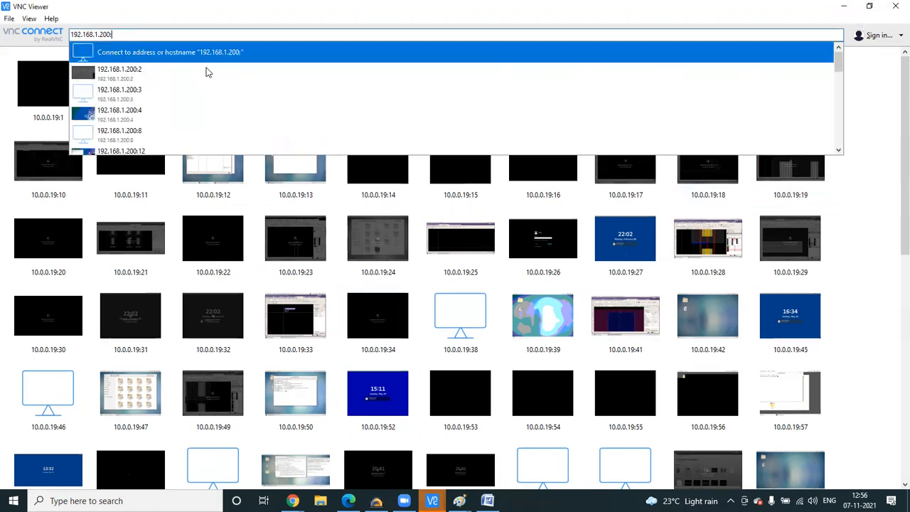
{"action": "type", "text": "7"}
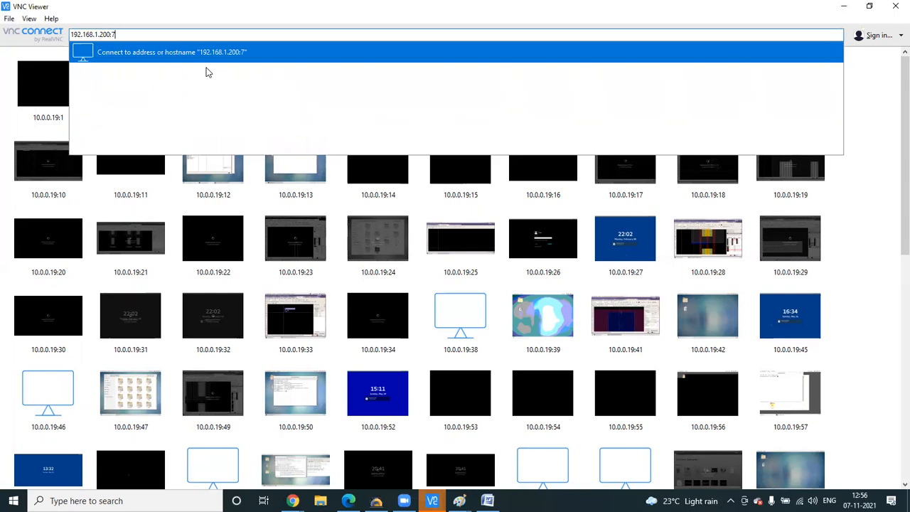
{"action": "type", "text": "6"}
{"action": "key", "text": "BackSpace"}
{"action": "key", "text": "BackSpace"}
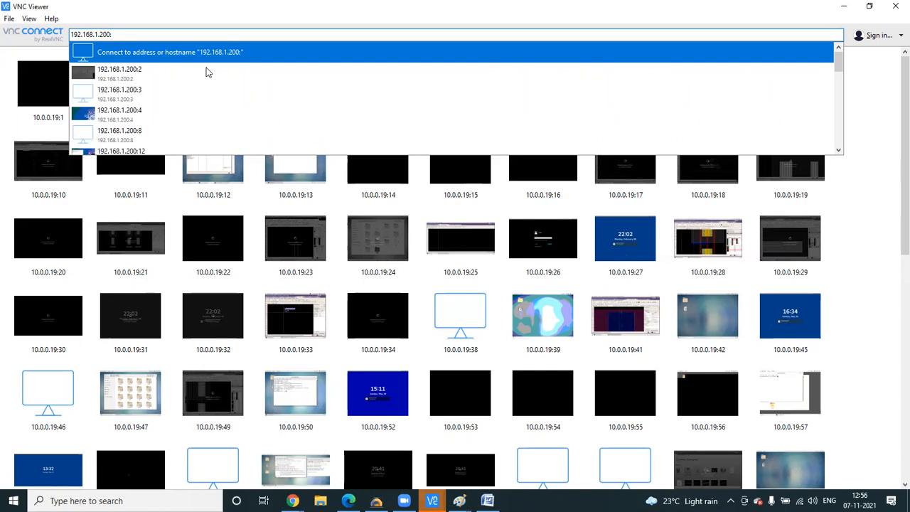
{"action": "type", "text": "45"}
{"action": "key", "text": "BackSpace"}
{"action": "type", "text": "6"}
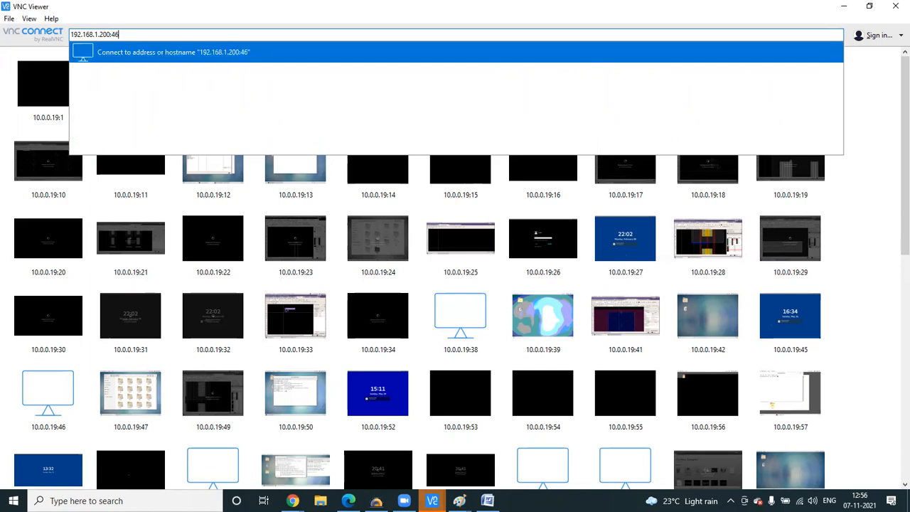
{"action": "left_click", "coordinate": [618, 60]}
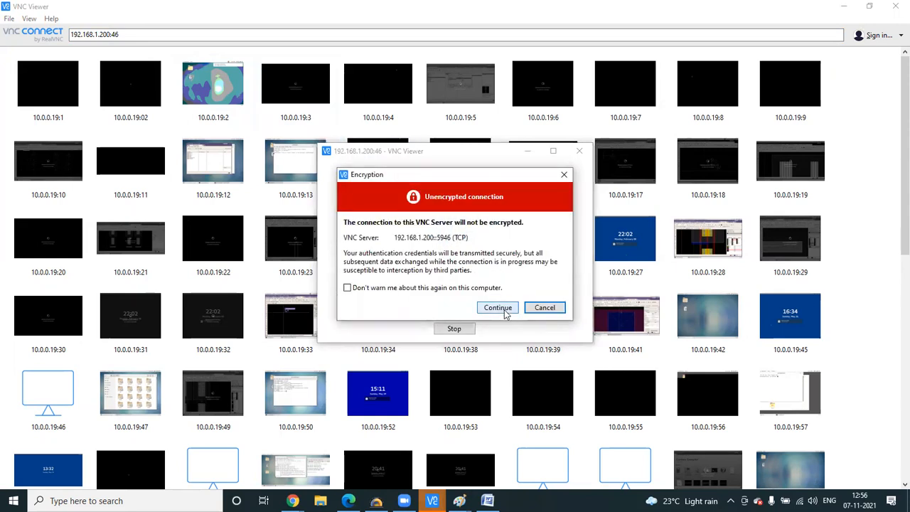
- Accept the unencrypted connection warning and enter the session password
{"action": "left_click", "coordinate": [506, 307]}
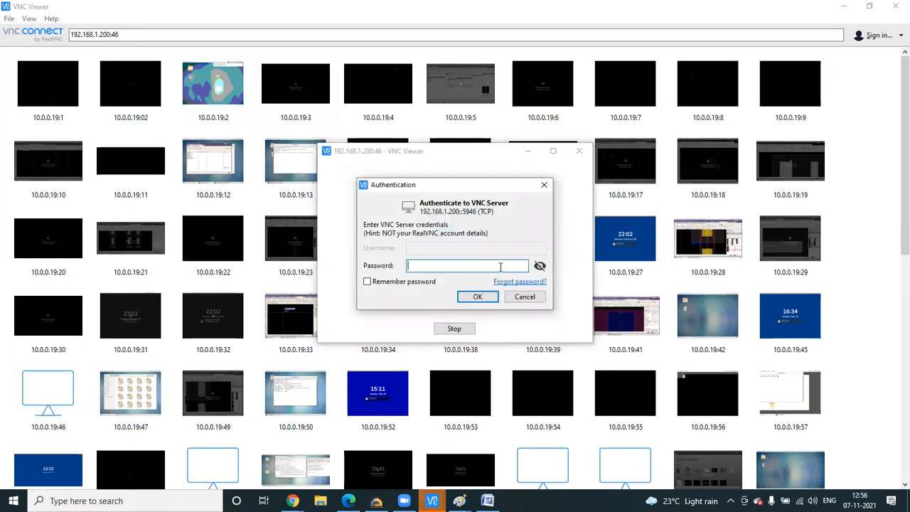
{"action": "type", "text": "••••••"}
{"action": "key", "text": "Return"}
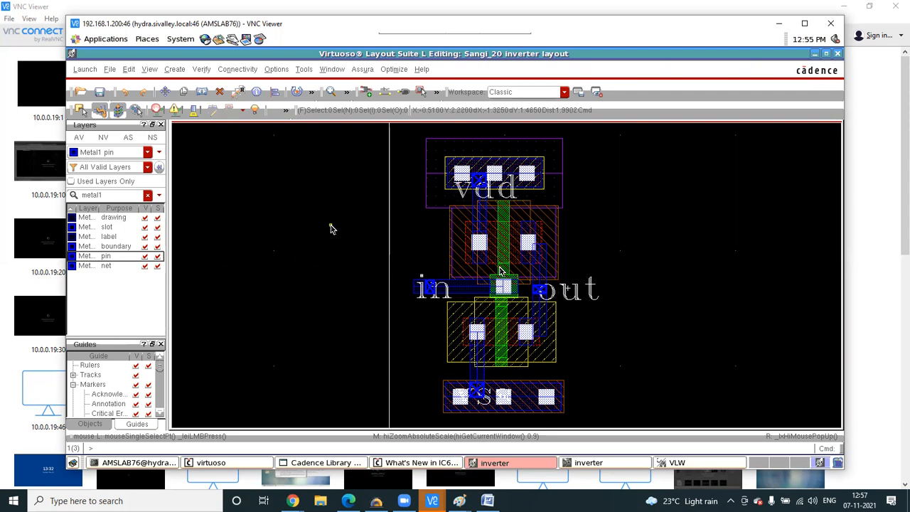
- Run Assura LVS after saving the inverter layout, overwriting Cascode data and stopping the earlier job
{"action": "left_click", "coordinate": [363, 69]}
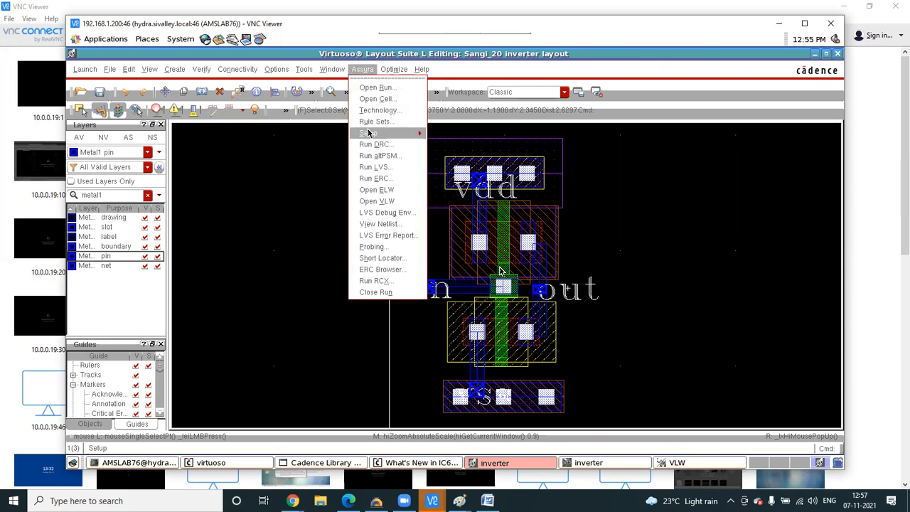
{"action": "left_click", "coordinate": [373, 167]}
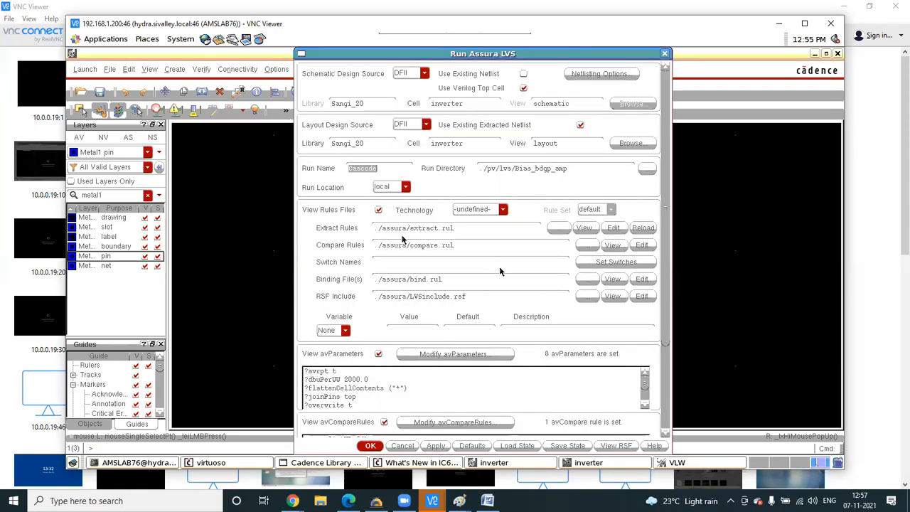
{"action": "left_click", "coordinate": [368, 445]}
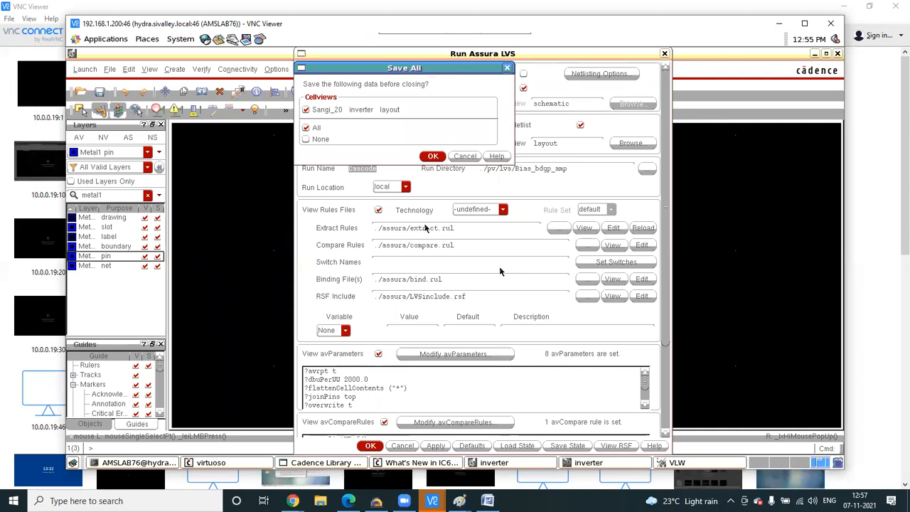
{"action": "left_click", "coordinate": [432, 157]}
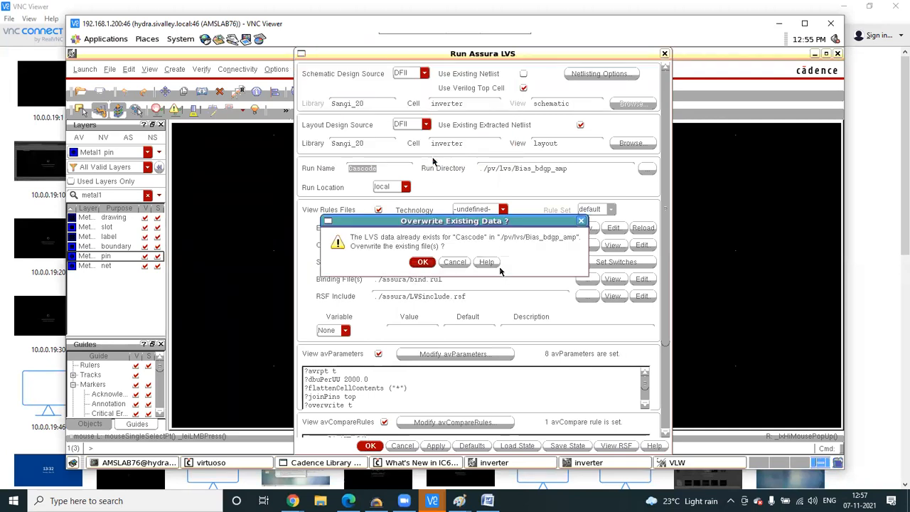
{"action": "left_click", "coordinate": [415, 262]}
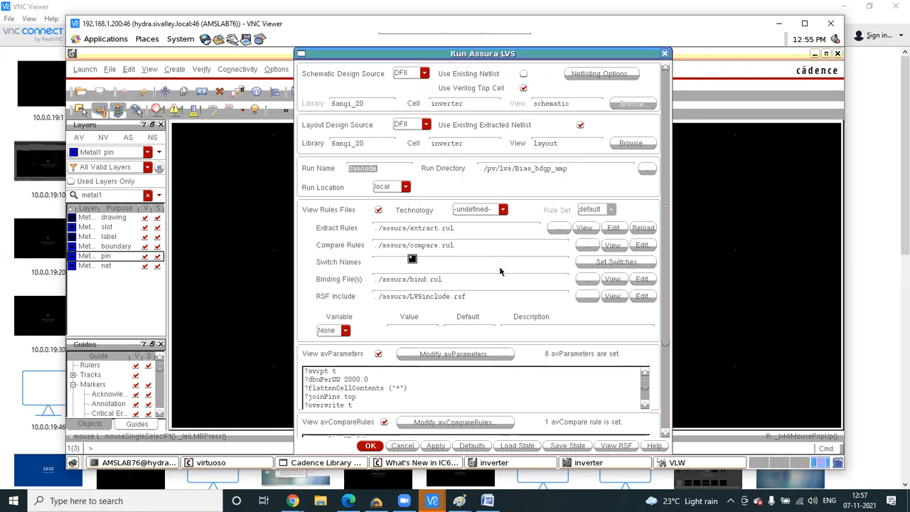
{"action": "left_click", "coordinate": [421, 265]}
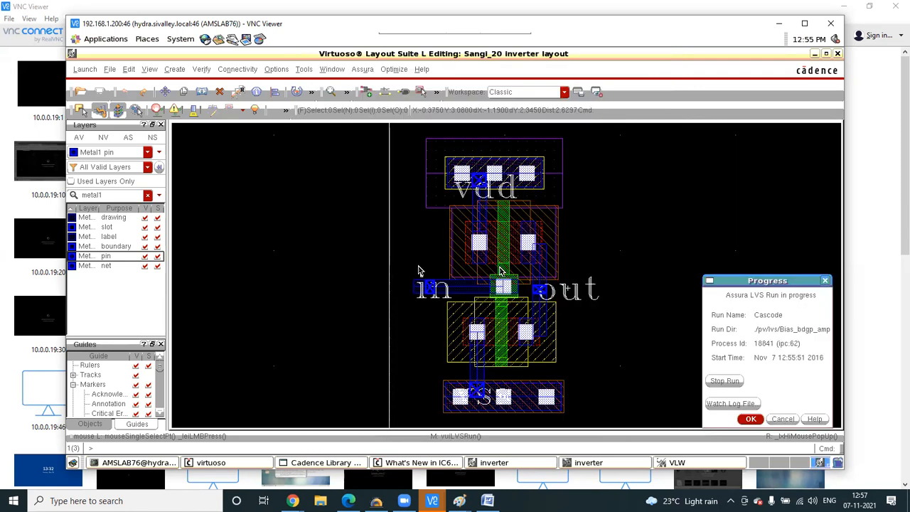
{"action": "left_click", "coordinate": [753, 419]}
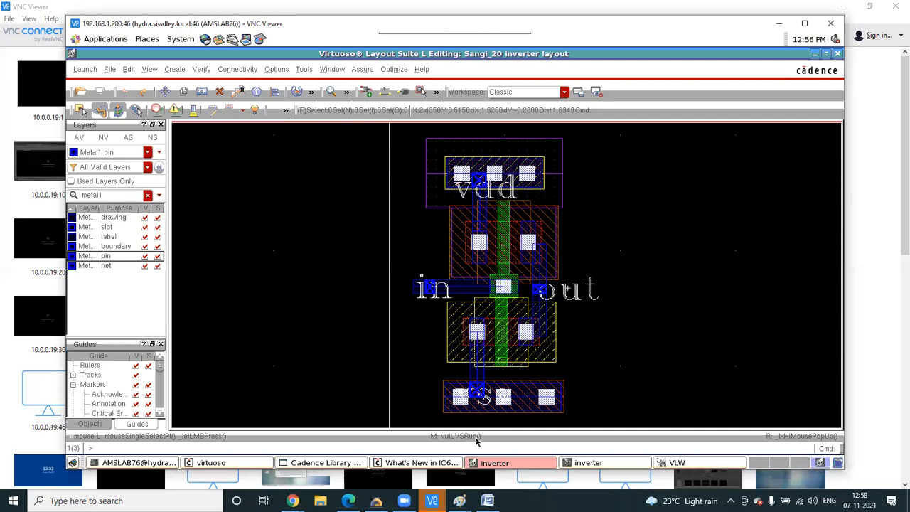
{"action": "left_click", "coordinate": [487, 501]}
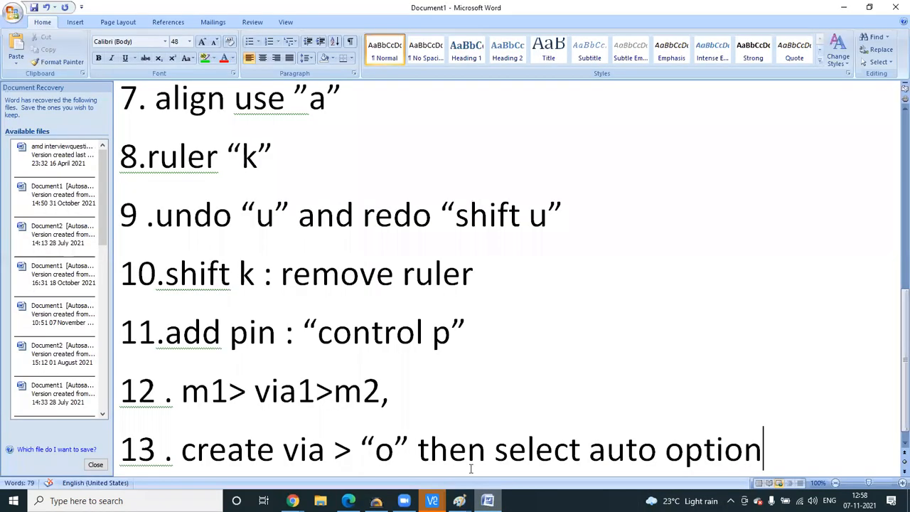
- Enter '7112021 summary' as the Save As file name under This PC, then return to the Virtuoso session
{"action": "left_click", "coordinate": [10, 18]}
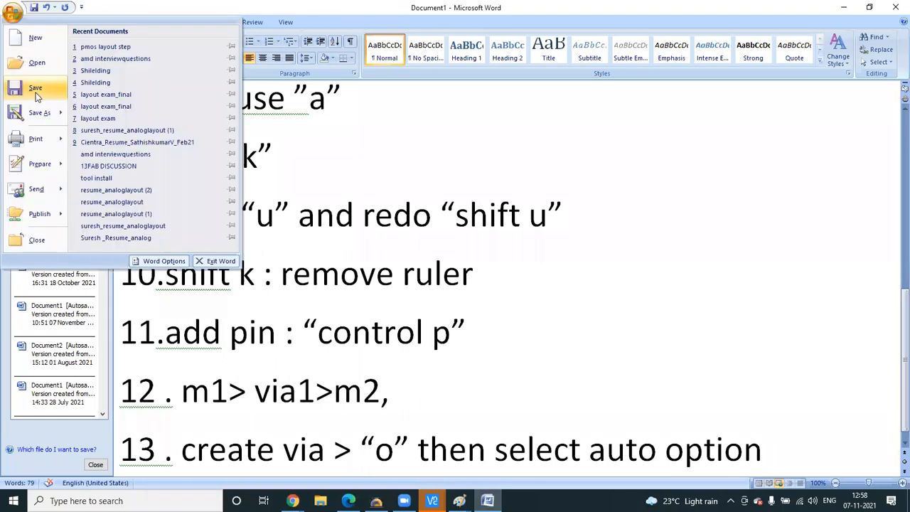
{"action": "key", "text": "Escape"}
{"action": "key", "text": "ctrl+s"}
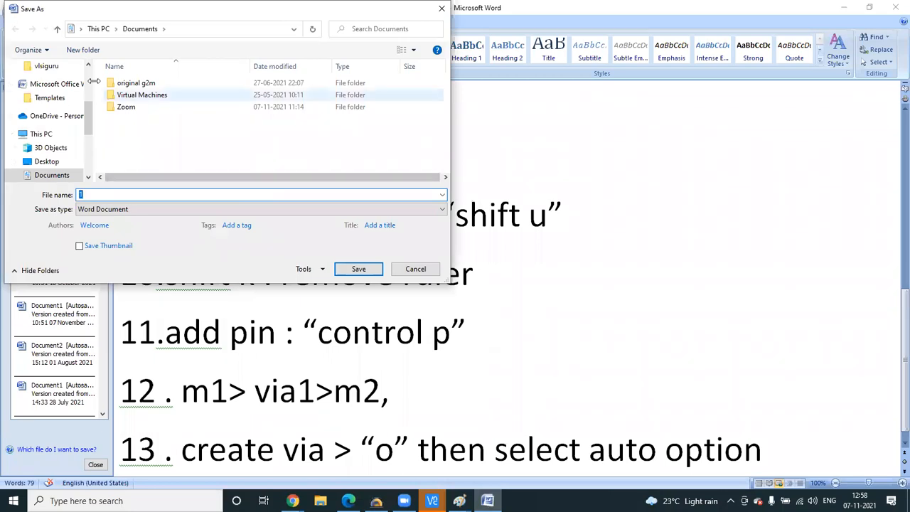
{"action": "scroll", "coordinate": [75, 89], "scroll_direction": "up", "scroll_amount": 4}
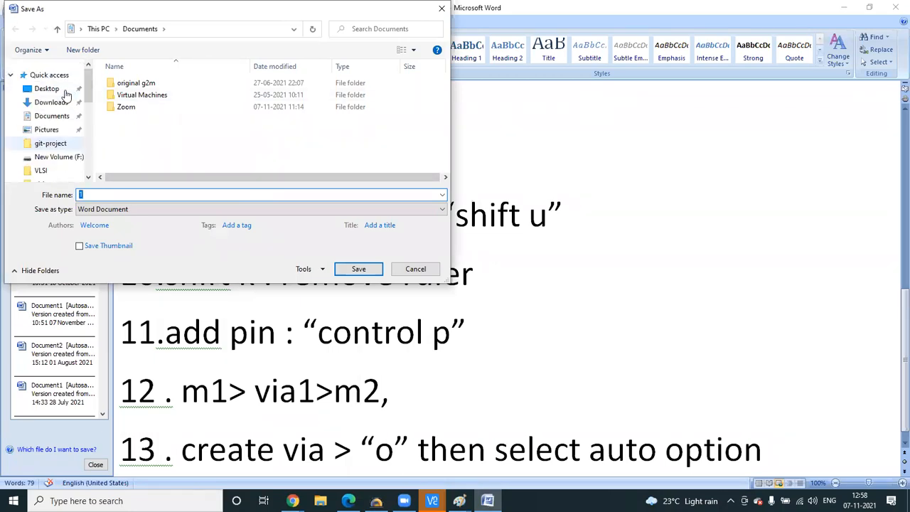
{"action": "left_click", "coordinate": [50, 89]}
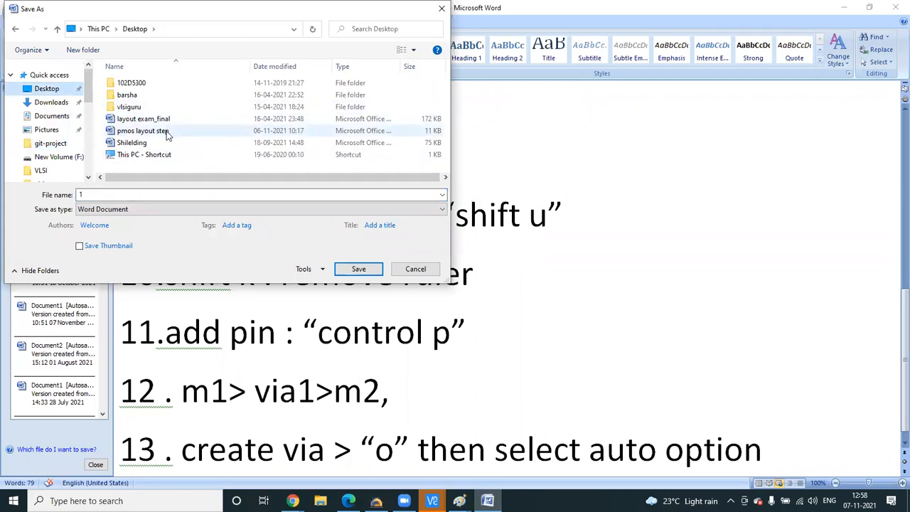
{"action": "left_click", "coordinate": [102, 29]}
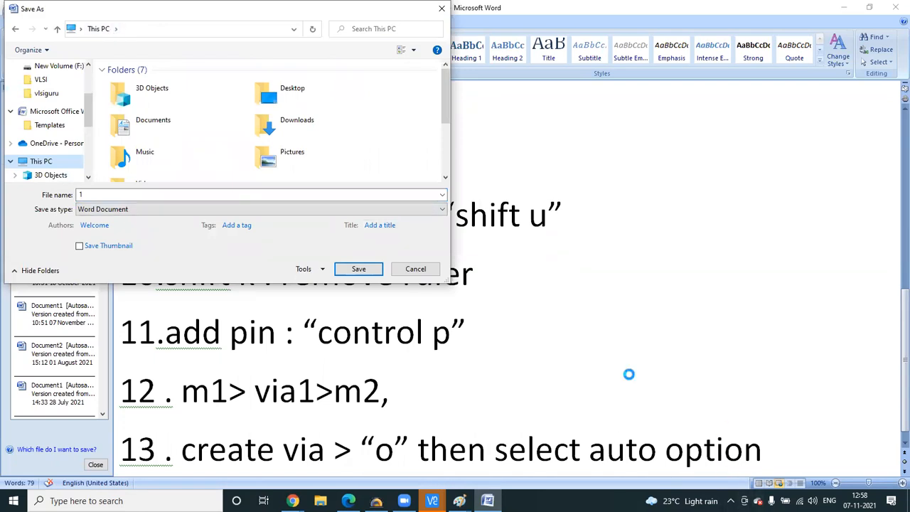
{"action": "double_click", "coordinate": [114, 196]}
{"action": "key", "text": "BackSpace"}
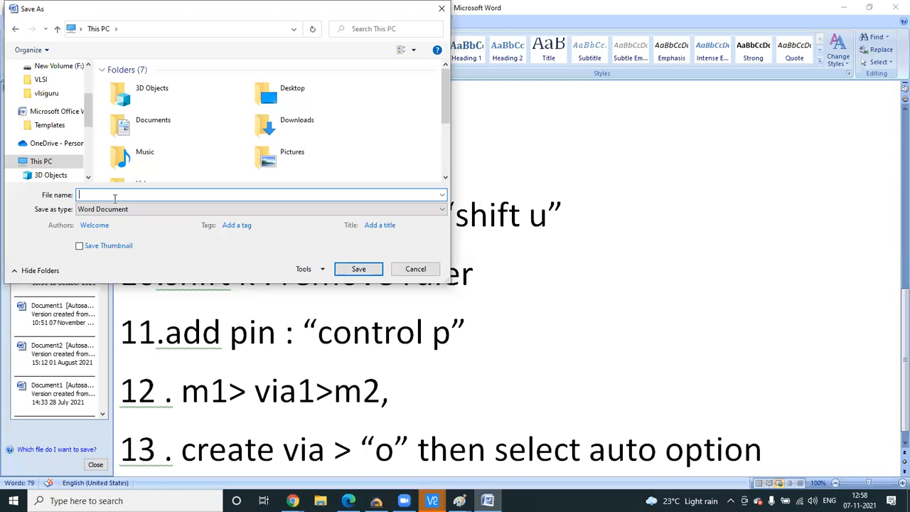
{"action": "type", "text": "7112021 summary"}
{"action": "left_click", "coordinate": [431, 500]}
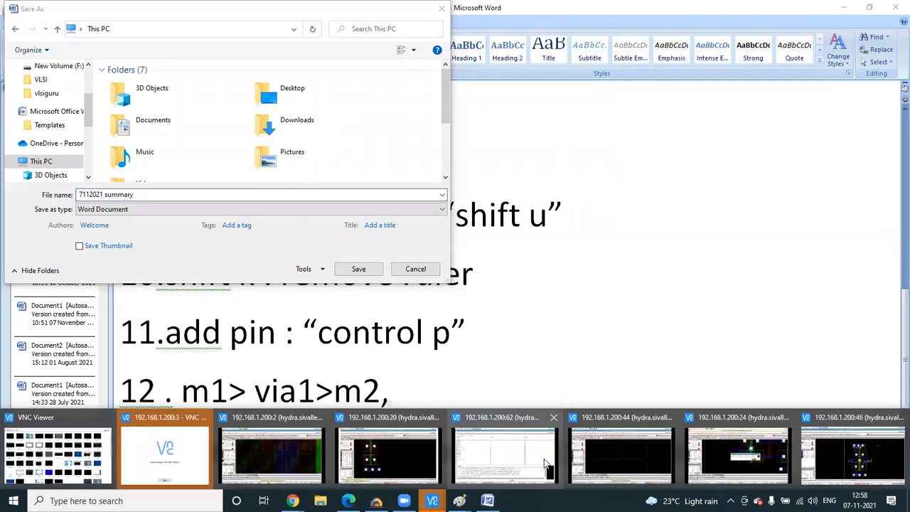
{"action": "left_click", "coordinate": [871, 466]}
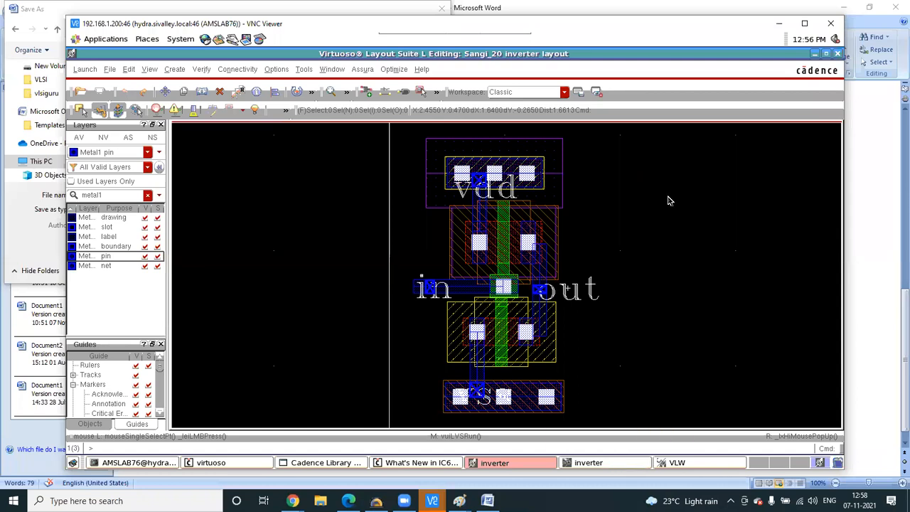
- Rerun Assura LVS on the Sangi_20 inverter, overwriting existing data and stopping the active Cascode job
{"action": "left_click", "coordinate": [804, 24]}
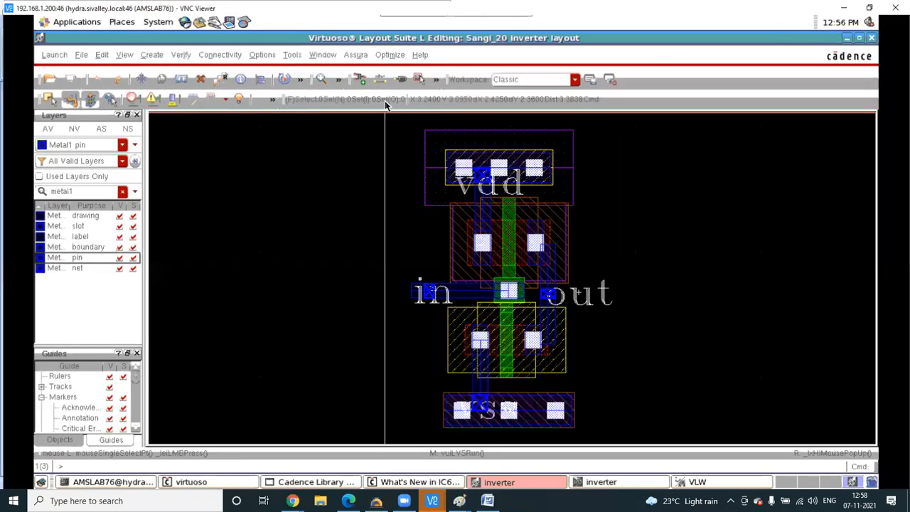
{"action": "left_click", "coordinate": [353, 53]}
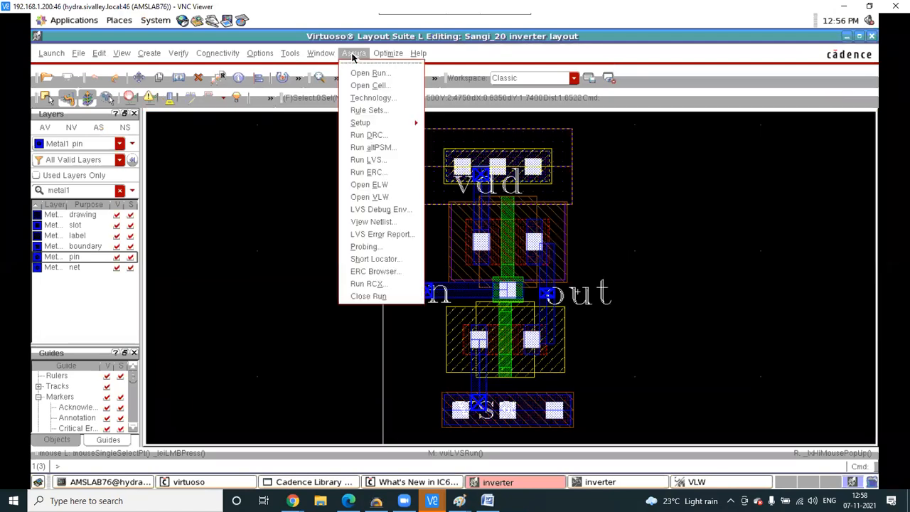
{"action": "left_click", "coordinate": [381, 161]}
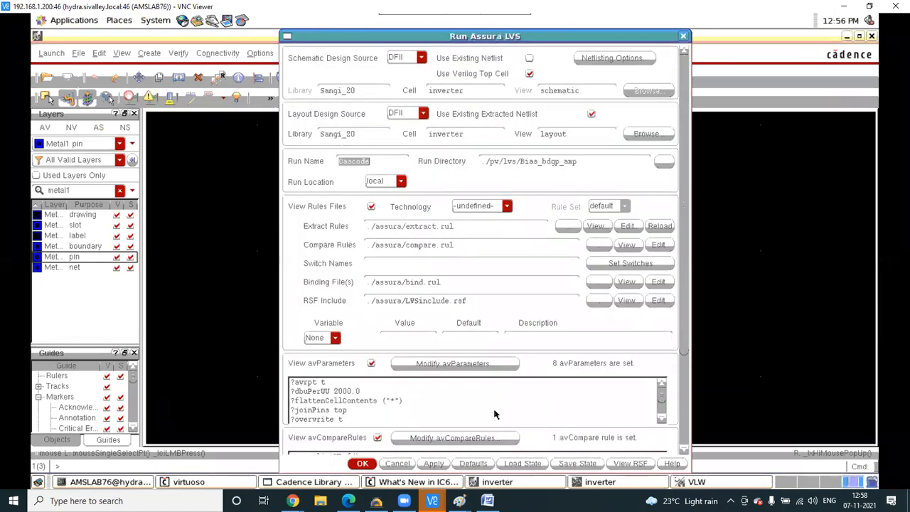
{"action": "left_click", "coordinate": [434, 464]}
{"action": "left_click", "coordinate": [419, 263]}
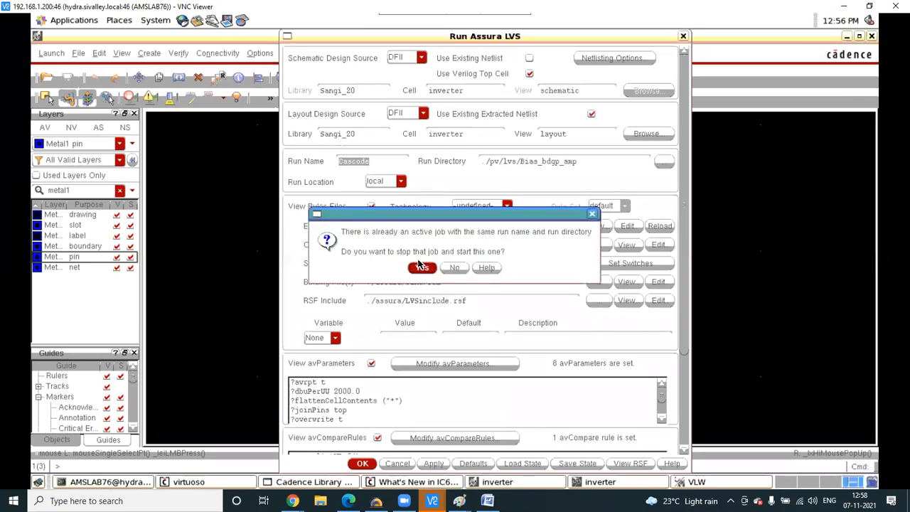
{"action": "left_click", "coordinate": [421, 266]}
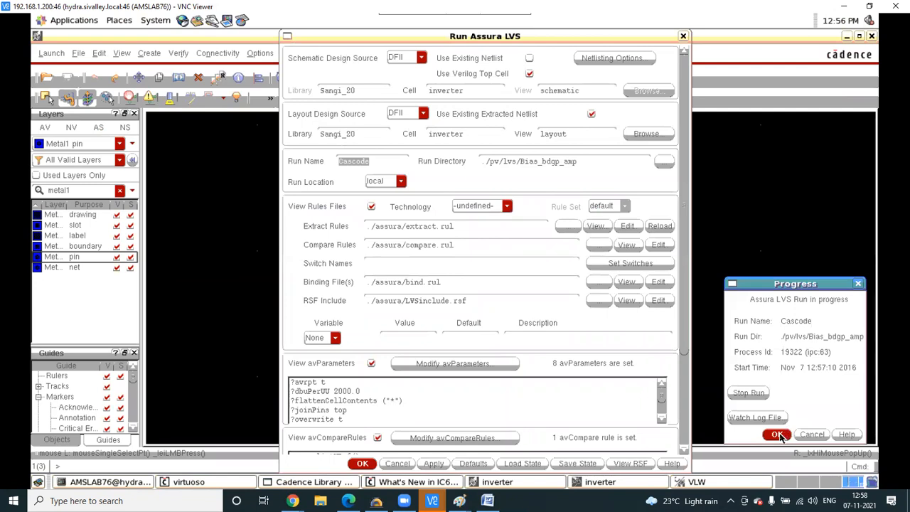
{"action": "left_click", "coordinate": [777, 435]}
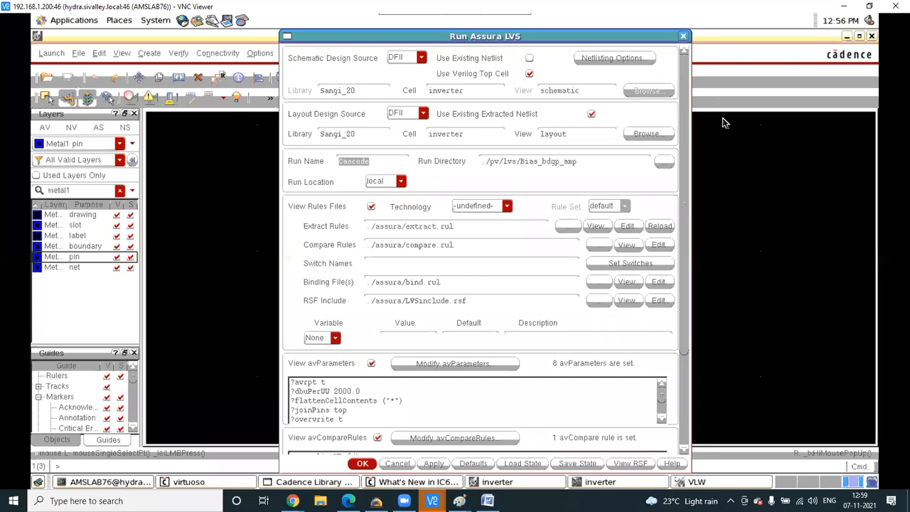
- Minimize the layout, layer-visibility and Library Manager windows, check the schematic, and return to the layout
{"action": "left_click", "coordinate": [845, 39]}
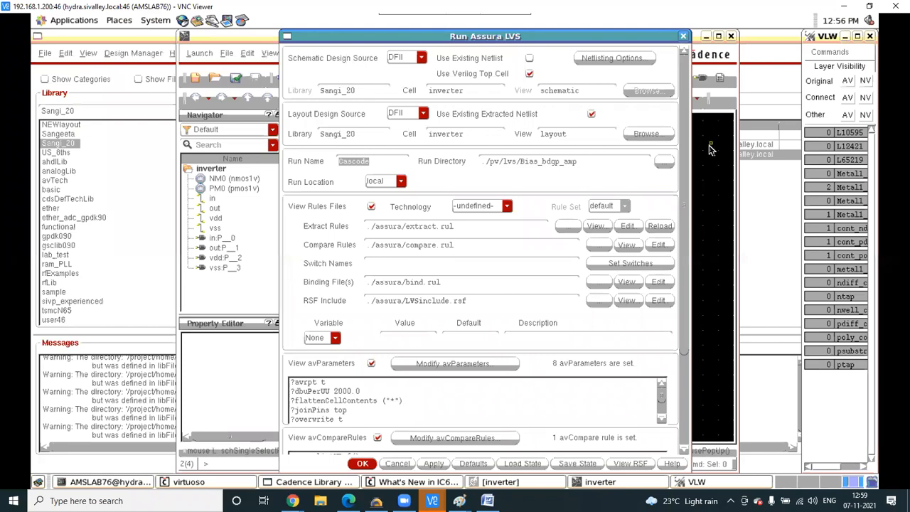
{"action": "left_click", "coordinate": [844, 36]}
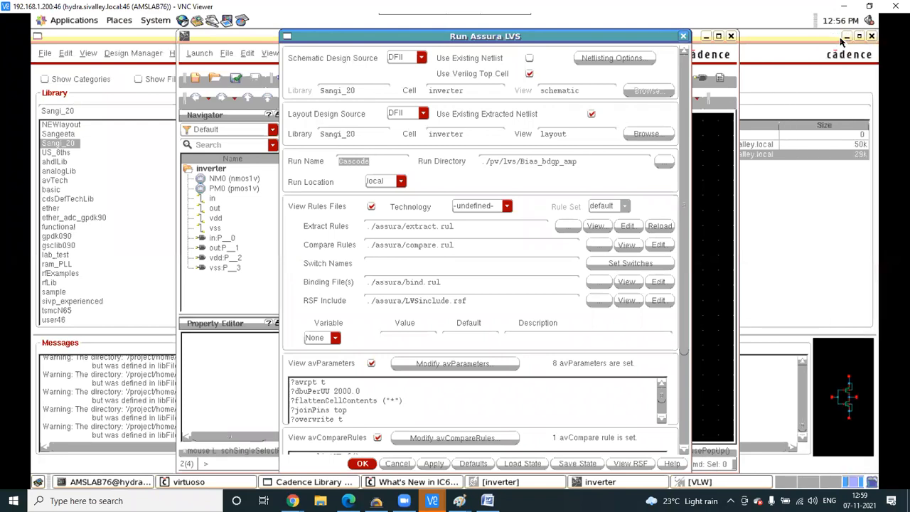
{"action": "left_click", "coordinate": [845, 36]}
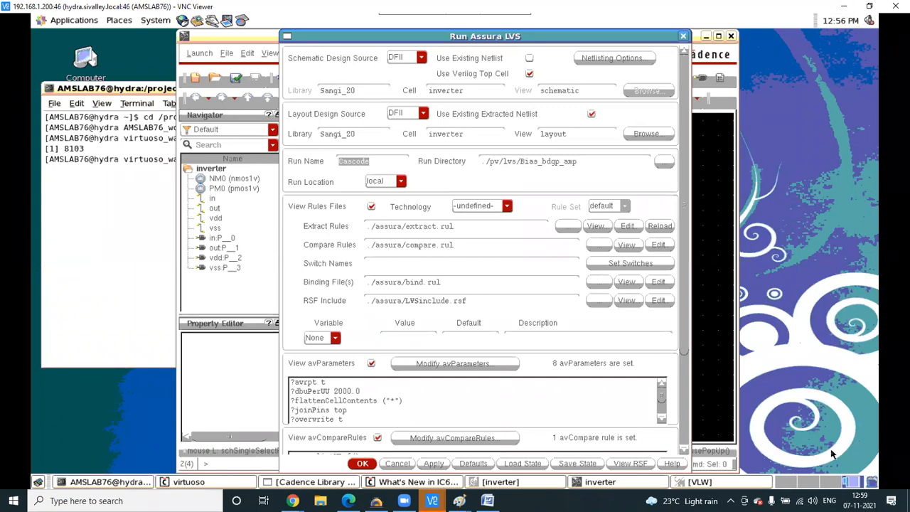
{"action": "left_click", "coordinate": [628, 482]}
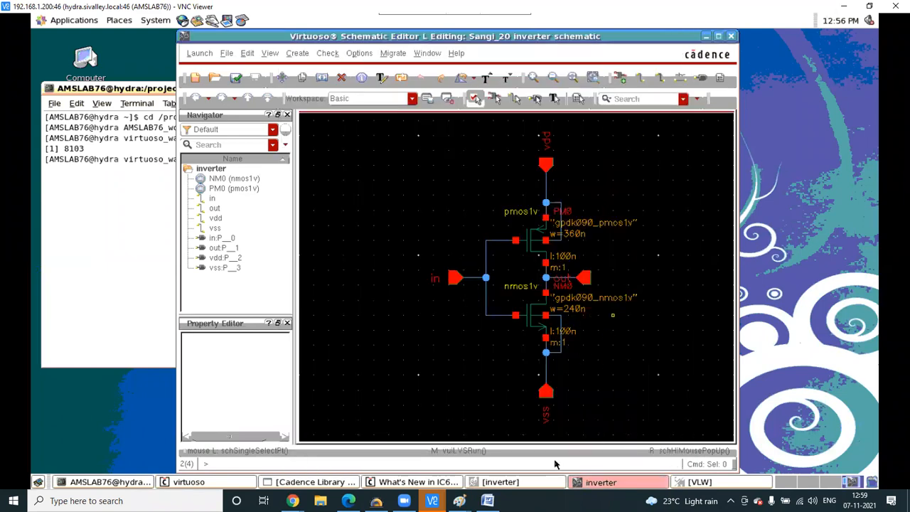
{"action": "left_click", "coordinate": [516, 486]}
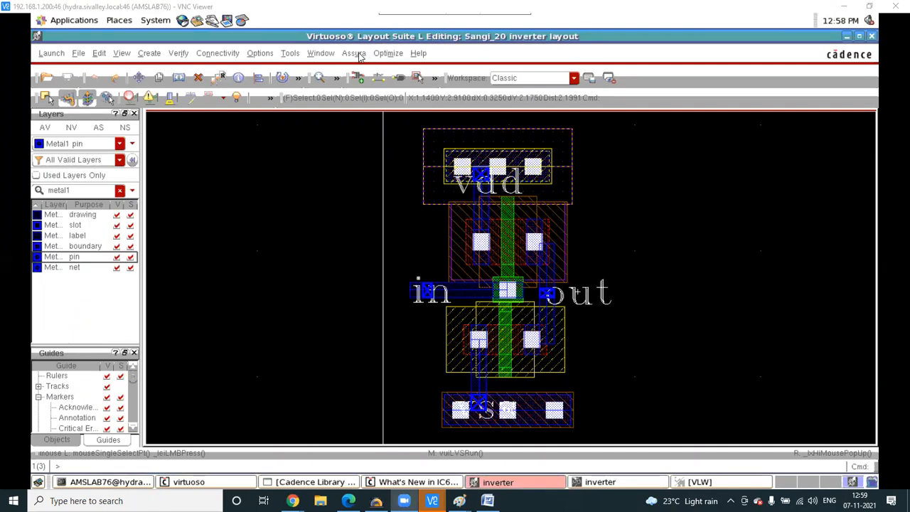
{"action": "left_click", "coordinate": [598, 483]}
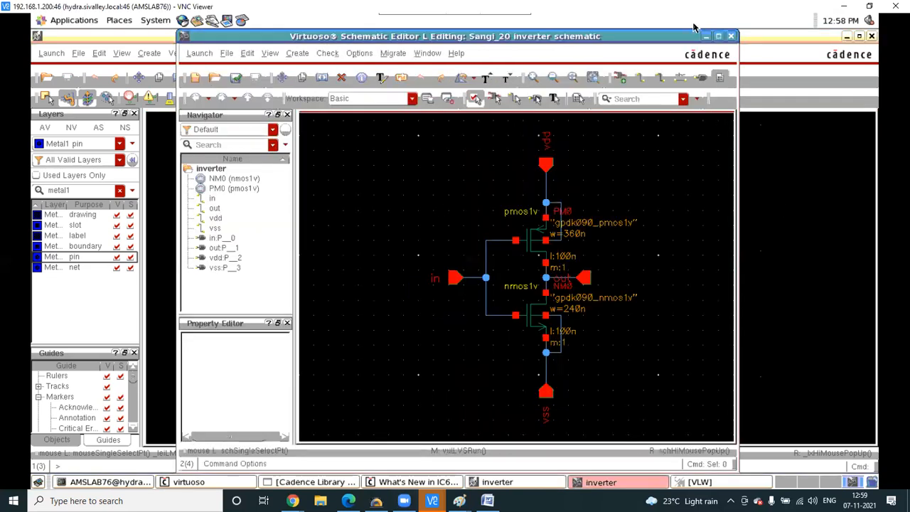
{"action": "left_click", "coordinate": [707, 37]}
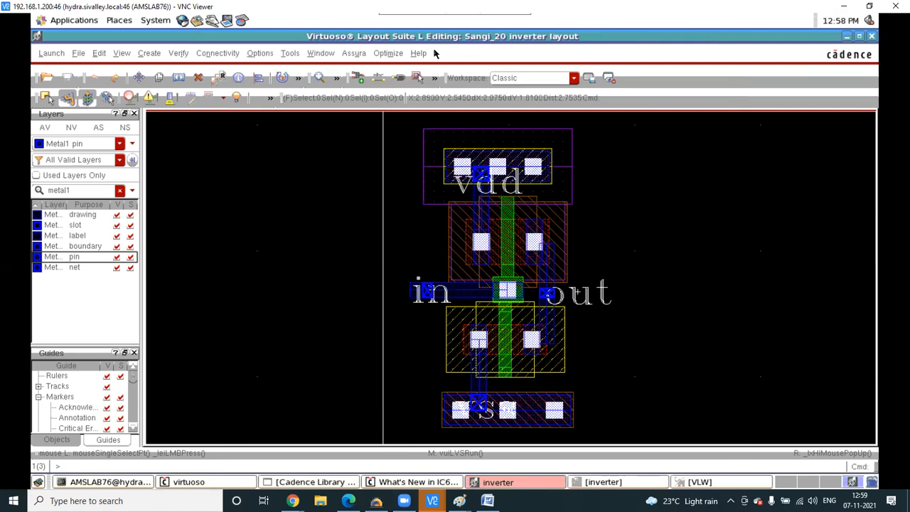
- Close the altPSM form and unused Assura menus, then bring up the Library Manager showing Sangi_20 inverter
{"action": "left_click", "coordinate": [351, 53]}
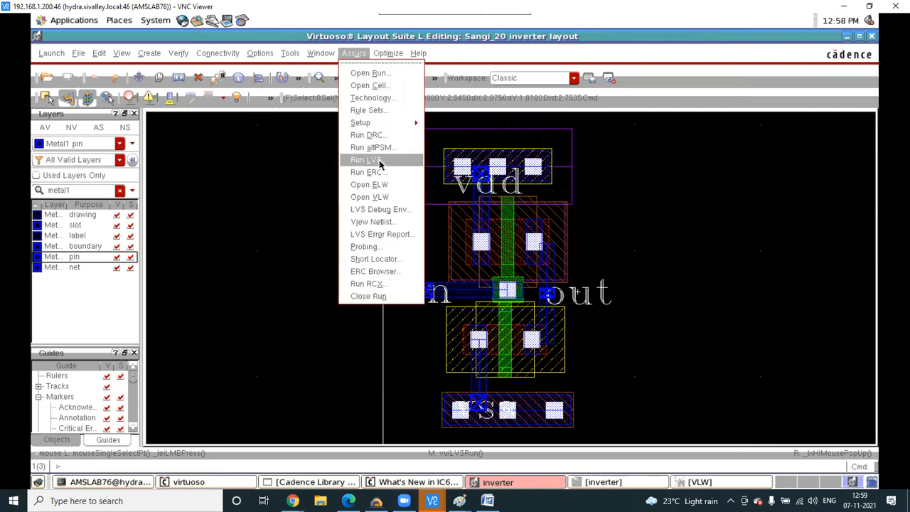
{"action": "left_click", "coordinate": [570, 227]}
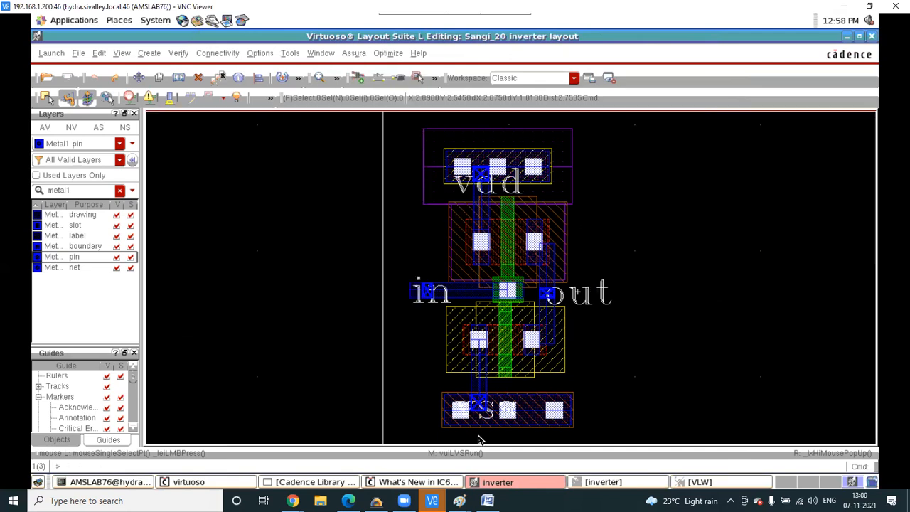
{"action": "mouse_move", "coordinate": [432, 500]}
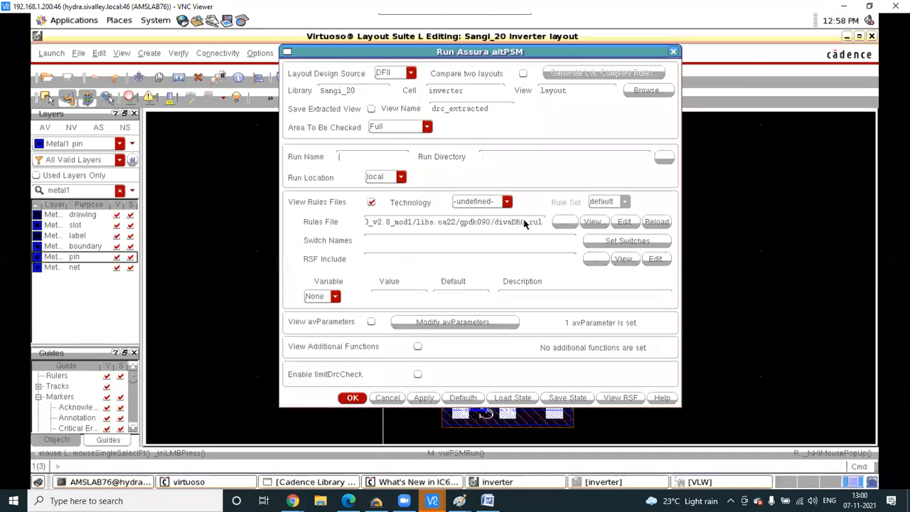
{"action": "left_click", "coordinate": [674, 53]}
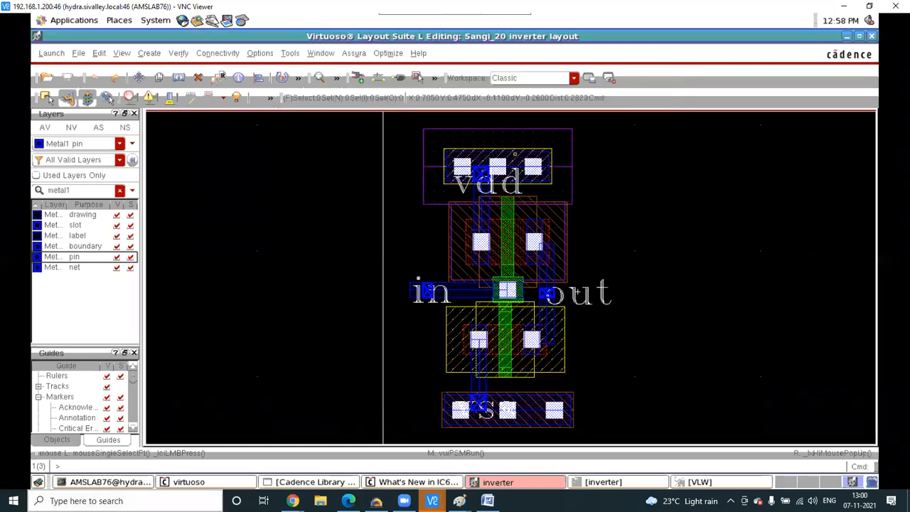
{"action": "left_click", "coordinate": [113, 483]}
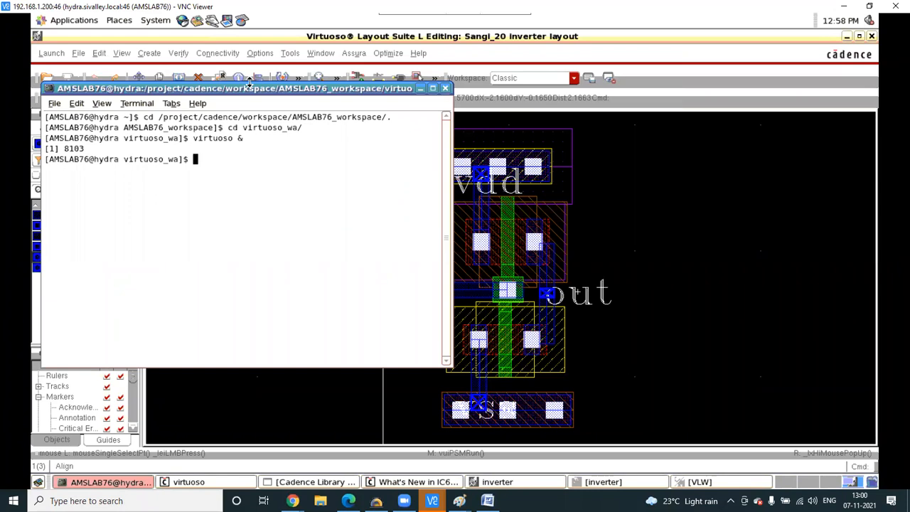
{"action": "left_click", "coordinate": [701, 322]}
{"action": "left_click", "coordinate": [352, 54]}
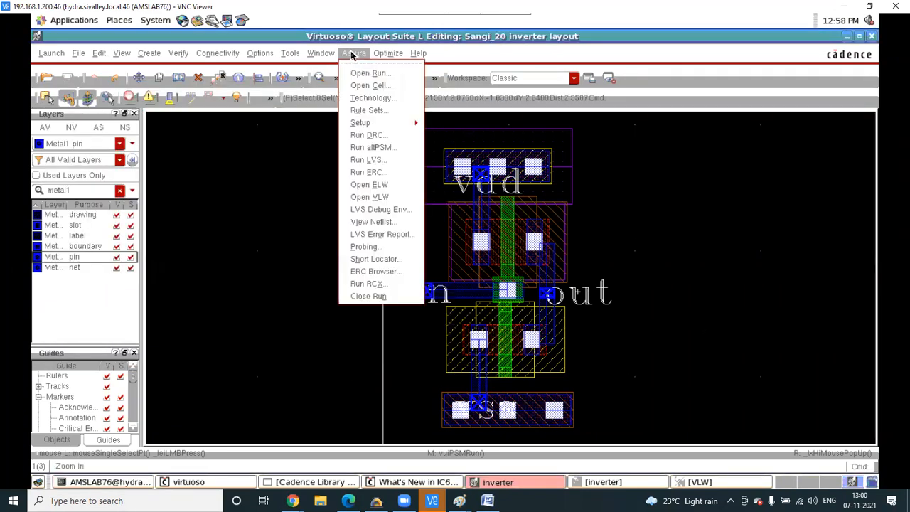
{"action": "left_click", "coordinate": [217, 237]}
{"action": "left_click", "coordinate": [319, 487]}
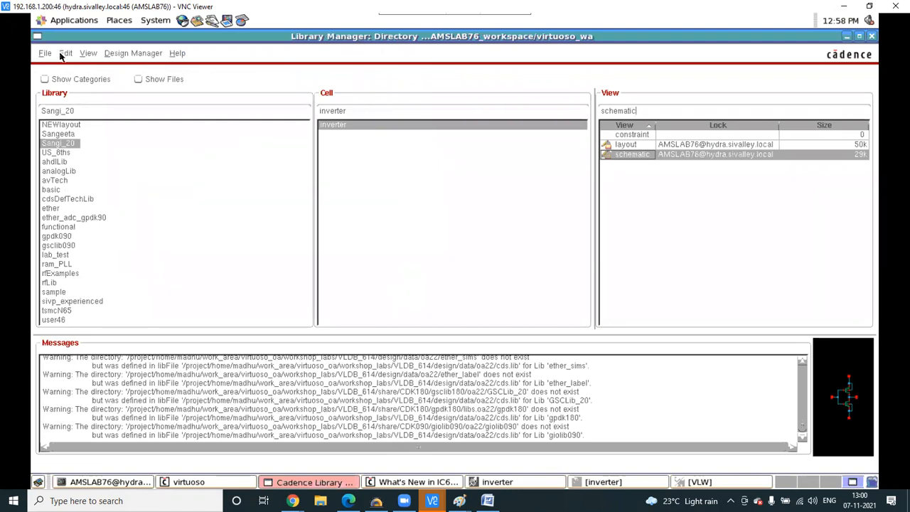
- Browse the Library Manager Edit and File menus, cancelling the New Library dialog
{"action": "left_click", "coordinate": [64, 53]}
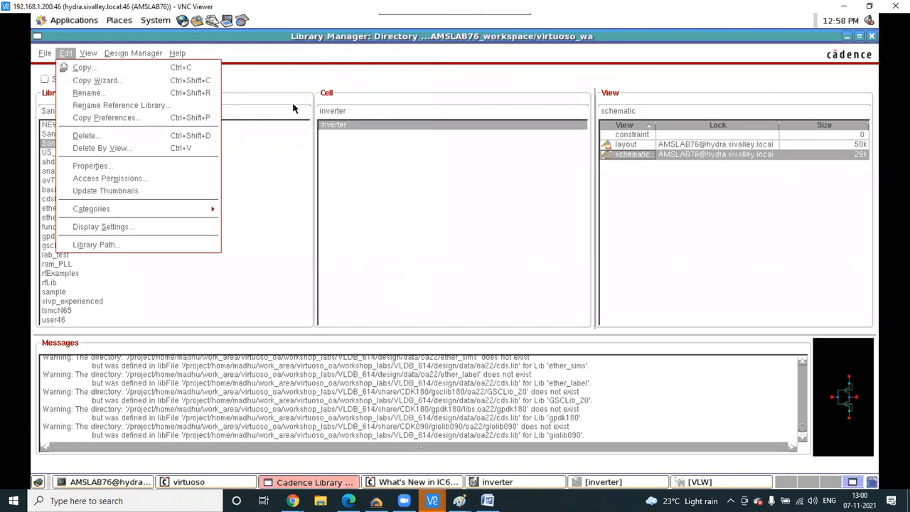
{"action": "left_click", "coordinate": [311, 84]}
{"action": "left_click", "coordinate": [44, 53]}
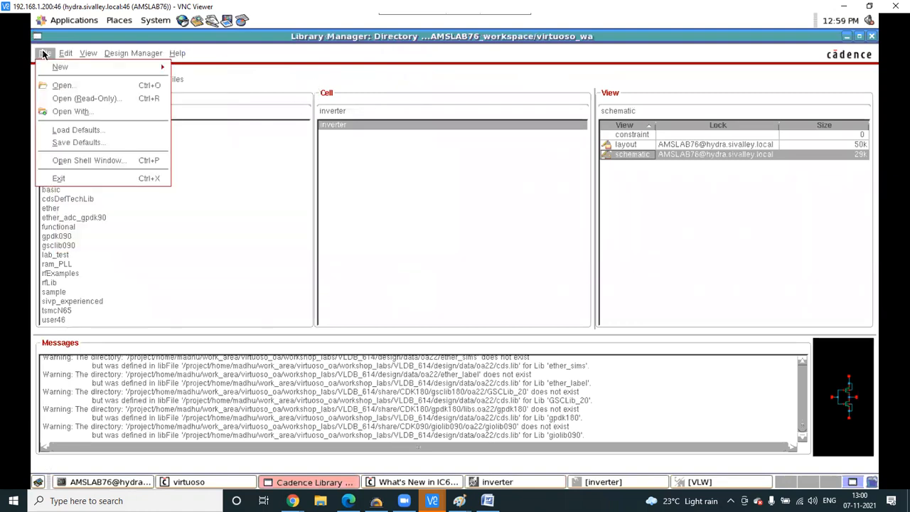
{"action": "mouse_move", "coordinate": [107, 67]}
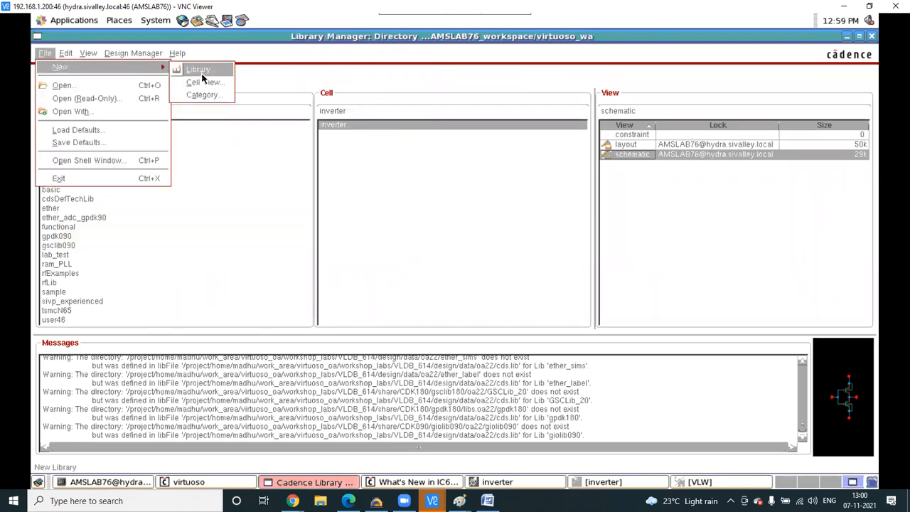
{"action": "left_click", "coordinate": [202, 73]}
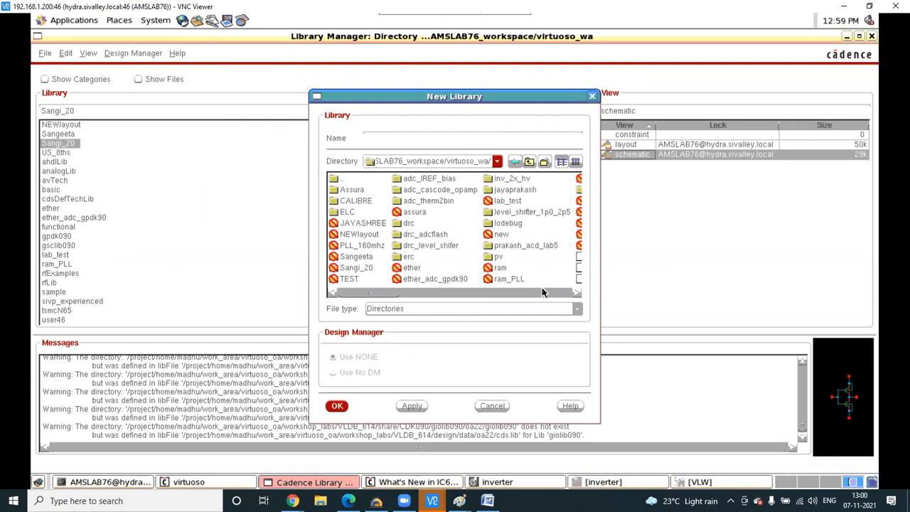
{"action": "left_click", "coordinate": [590, 96]}
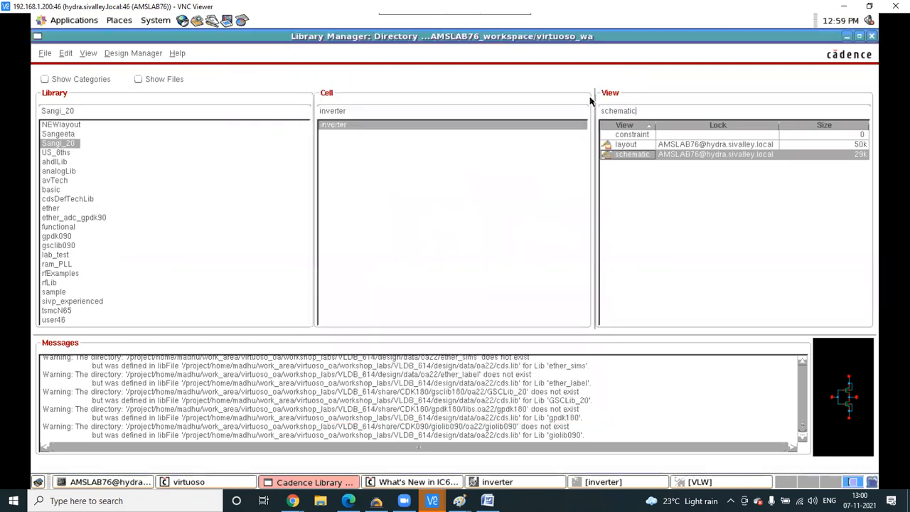
- Check Display Settings and the Library Path Editor, then bring up the inverter schematic
{"action": "left_click", "coordinate": [86, 54]}
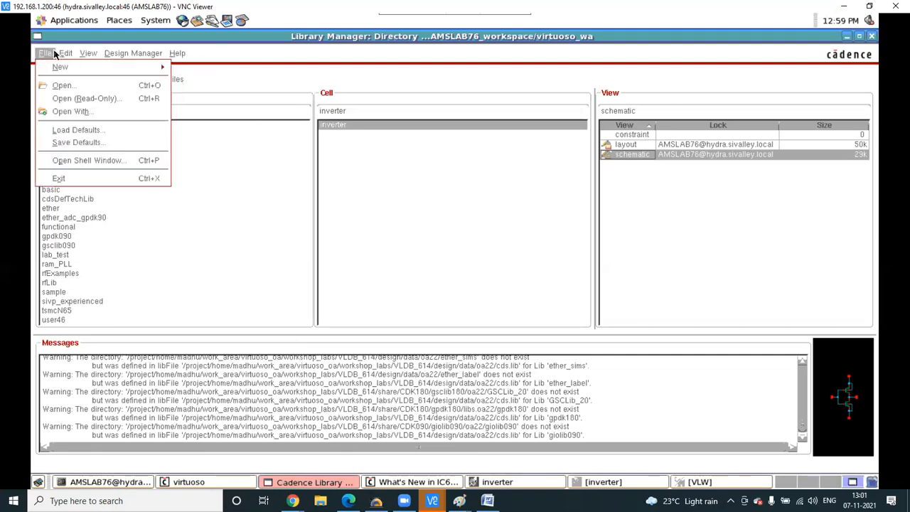
{"action": "mouse_move", "coordinate": [61, 54]}
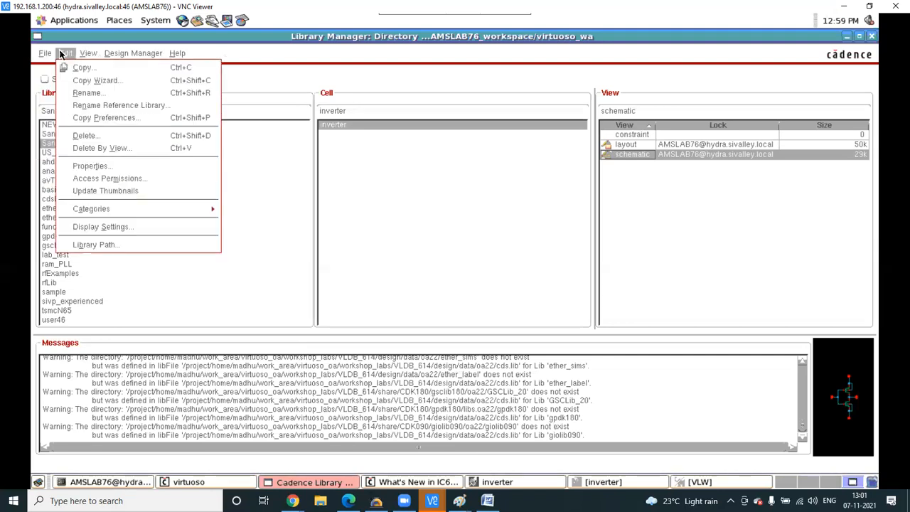
{"action": "left_click", "coordinate": [130, 228]}
{"action": "left_click", "coordinate": [584, 131]}
{"action": "left_click", "coordinate": [62, 55]}
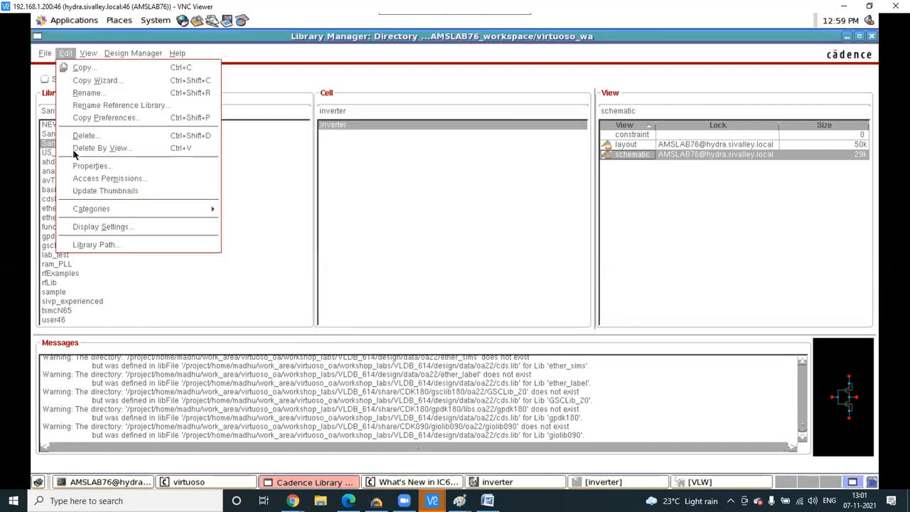
{"action": "left_click", "coordinate": [102, 246]}
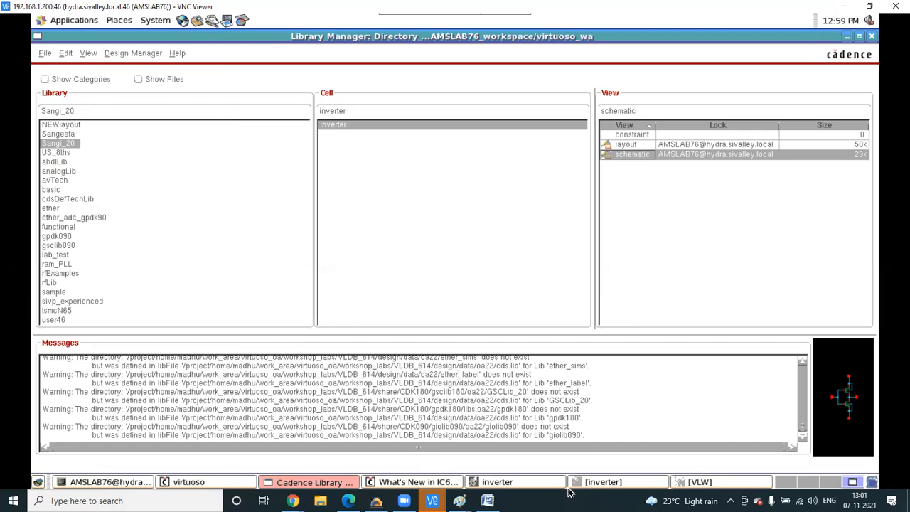
{"action": "left_click", "coordinate": [603, 481]}
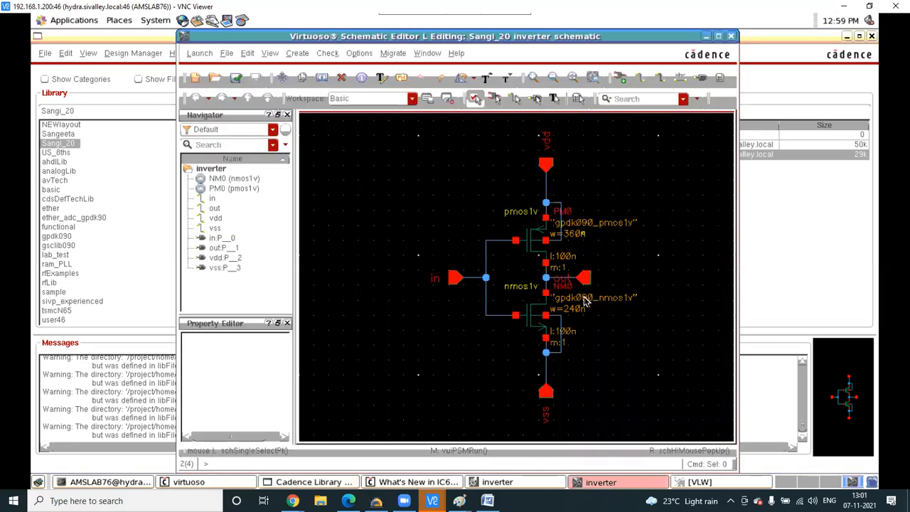
- Open the Assura Run LVS form for the Sangi_20 inverter layout
{"action": "left_click", "coordinate": [521, 482]}
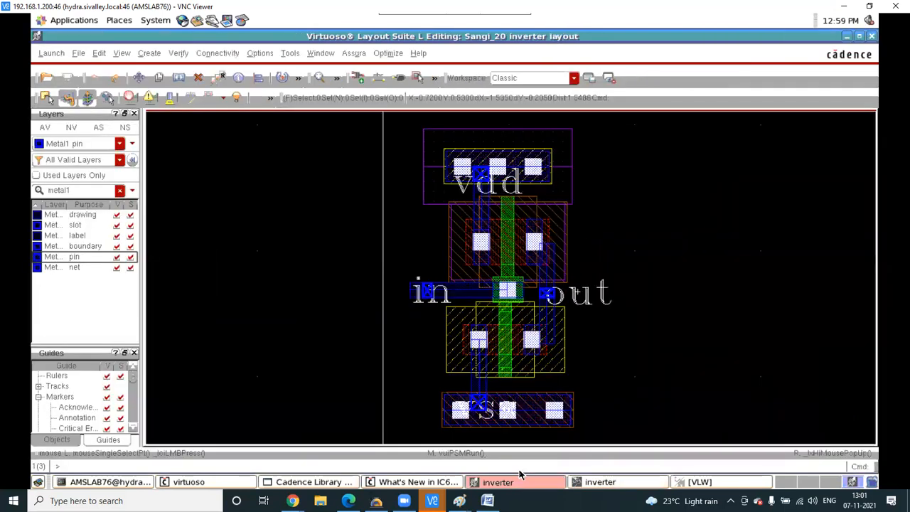
{"action": "left_click", "coordinate": [355, 56]}
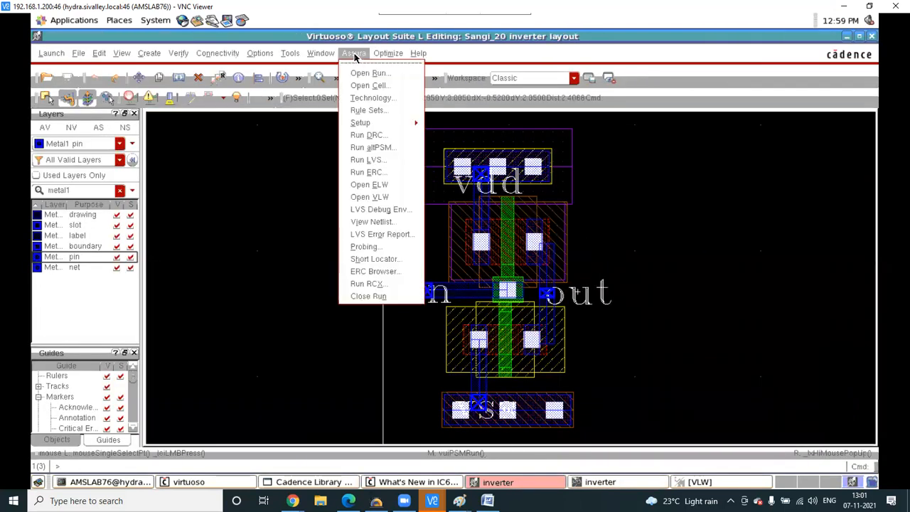
{"action": "left_click", "coordinate": [376, 161]}
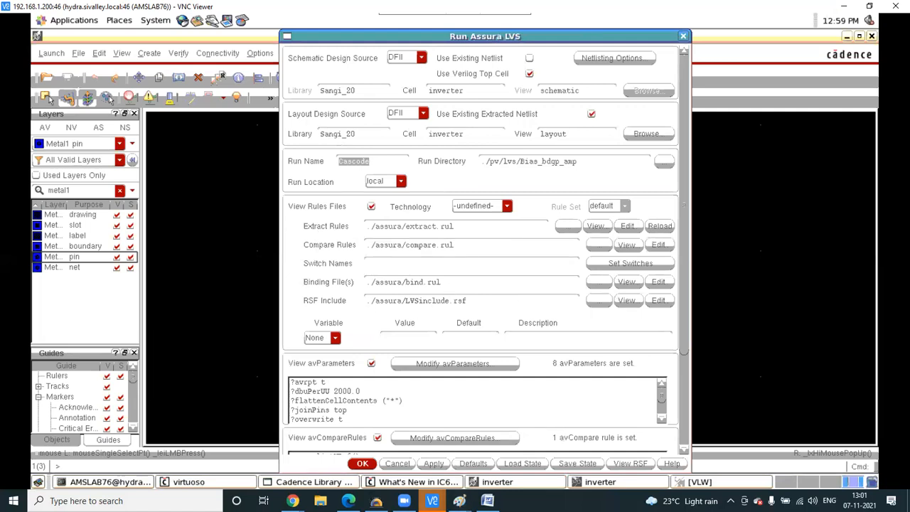
- Check the test inv LVS in the other VNC session, then return to the 192.168.1.200:46 session
{"action": "mouse_move", "coordinate": [432, 500]}
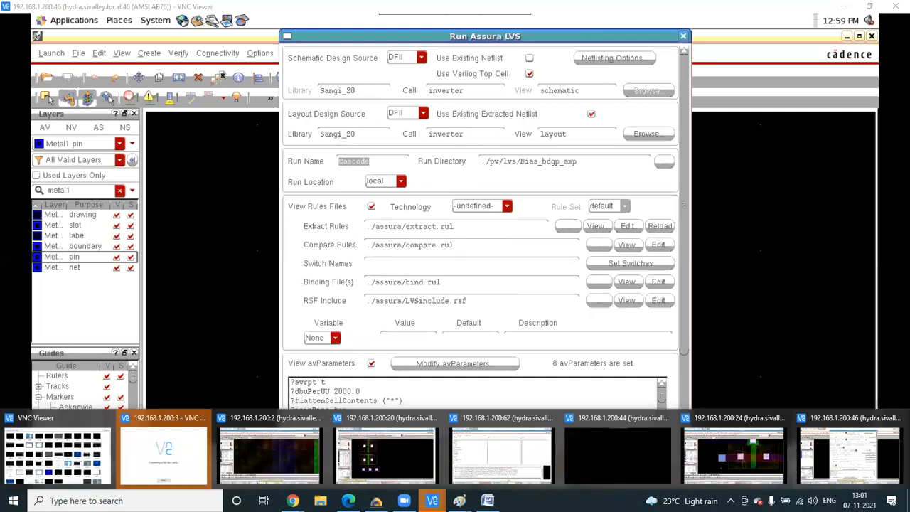
{"action": "left_click", "coordinate": [281, 461]}
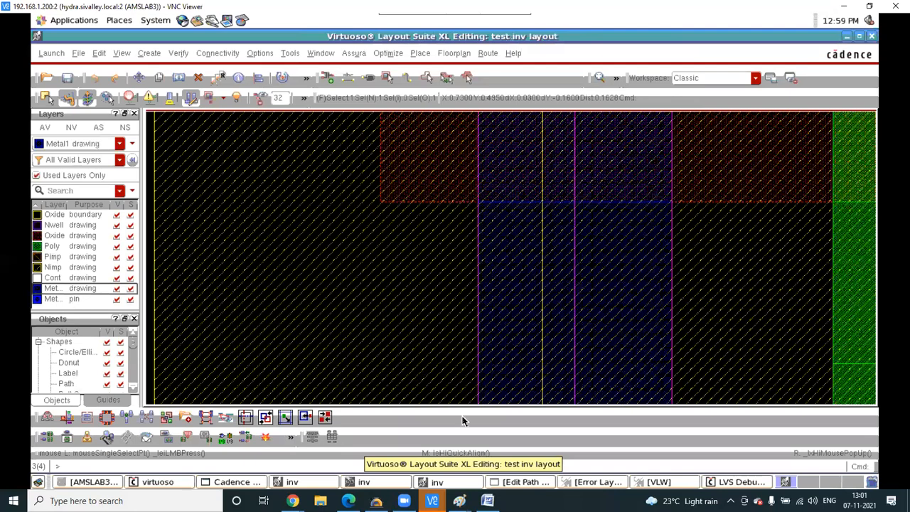
{"action": "left_click", "coordinate": [726, 485]}
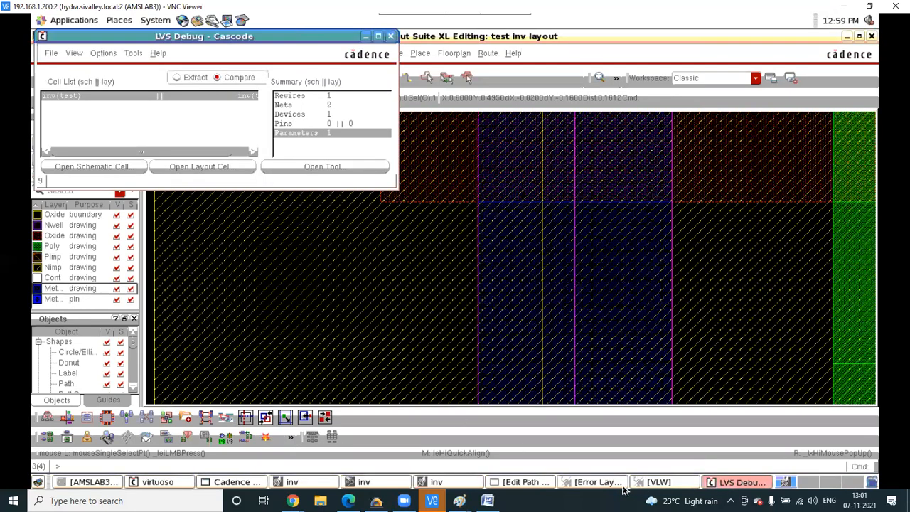
{"action": "left_click", "coordinate": [455, 482]}
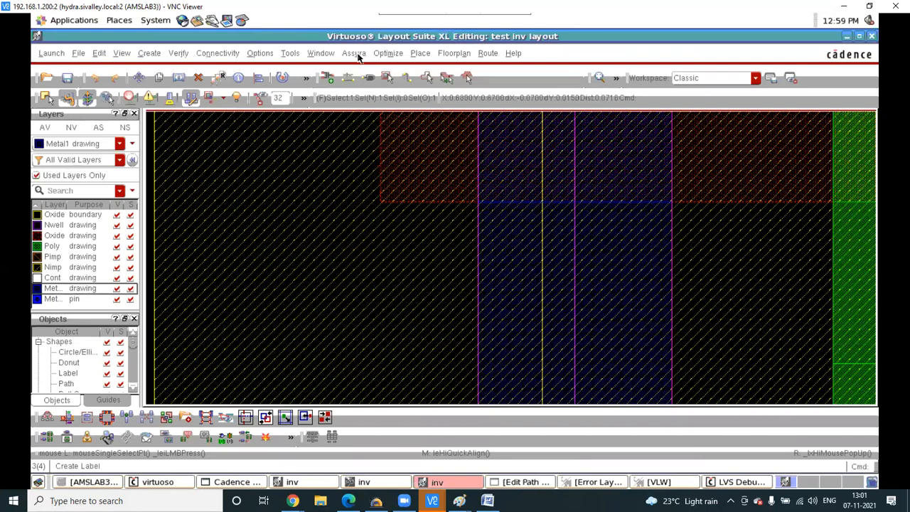
{"action": "left_click", "coordinate": [356, 53]}
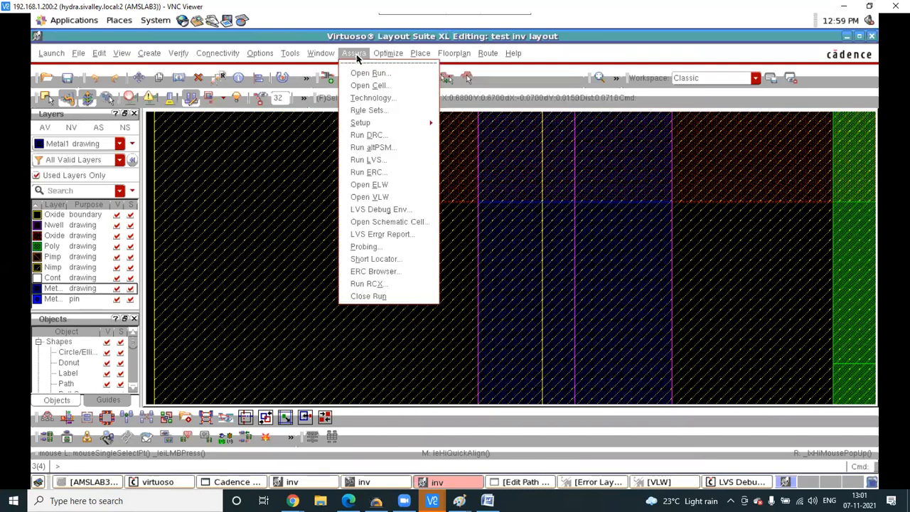
{"action": "left_click", "coordinate": [369, 160]}
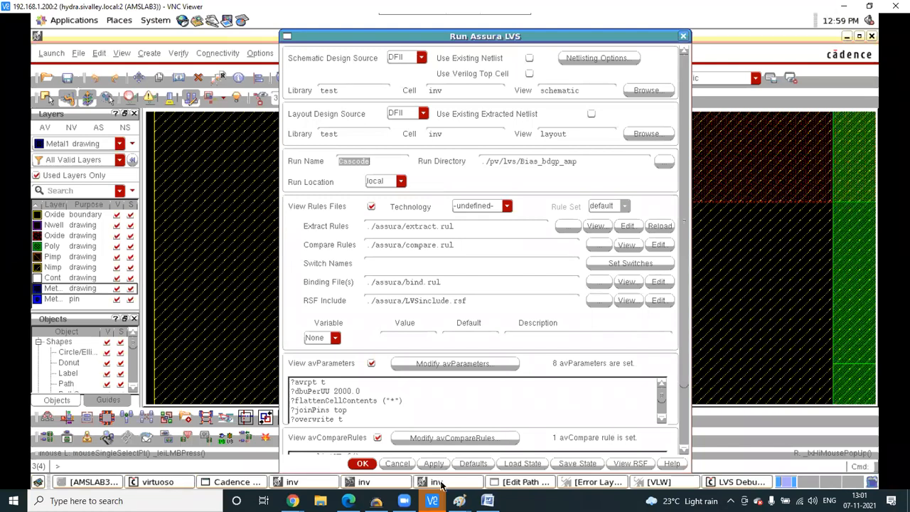
{"action": "mouse_move", "coordinate": [432, 500]}
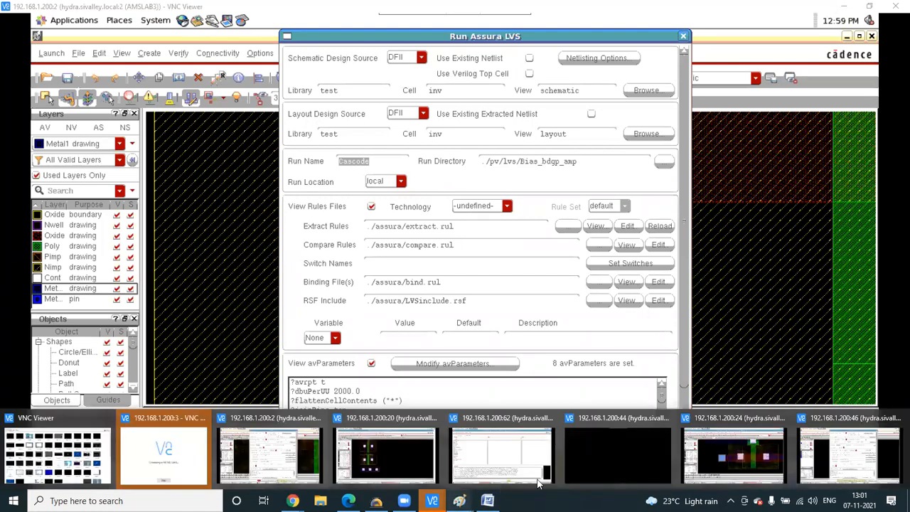
{"action": "left_click", "coordinate": [864, 455]}
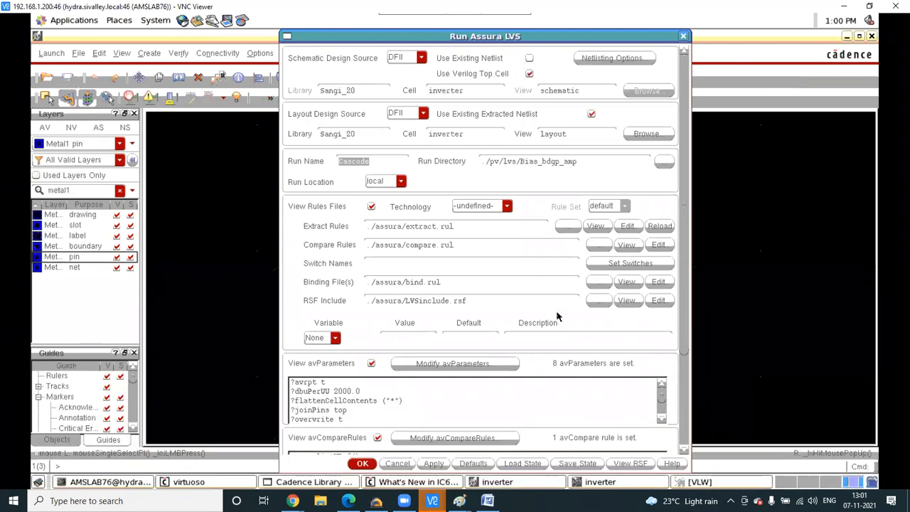
{"action": "left_click", "coordinate": [243, 192]}
- Run Assura DRC on the inverter layout, overwriting previous DRC data and replacing the running job
{"action": "left_click", "coordinate": [353, 54]}
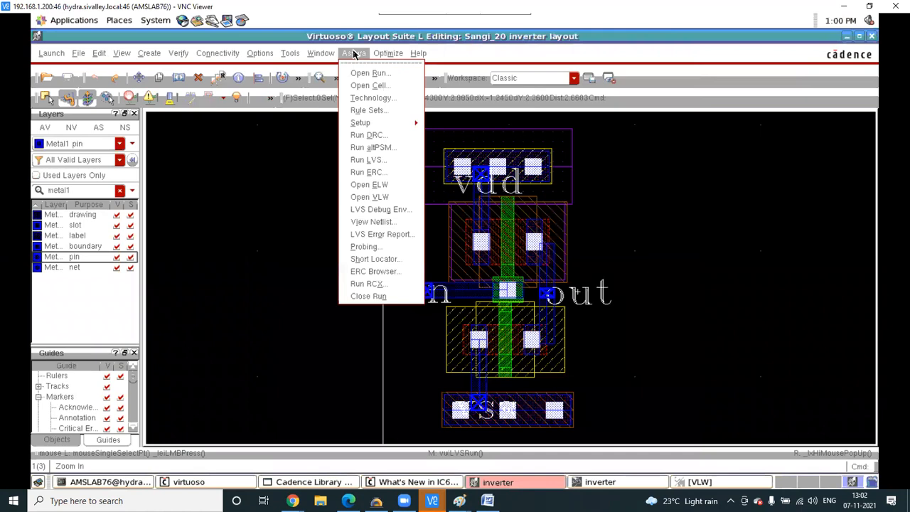
{"action": "left_click", "coordinate": [368, 135]}
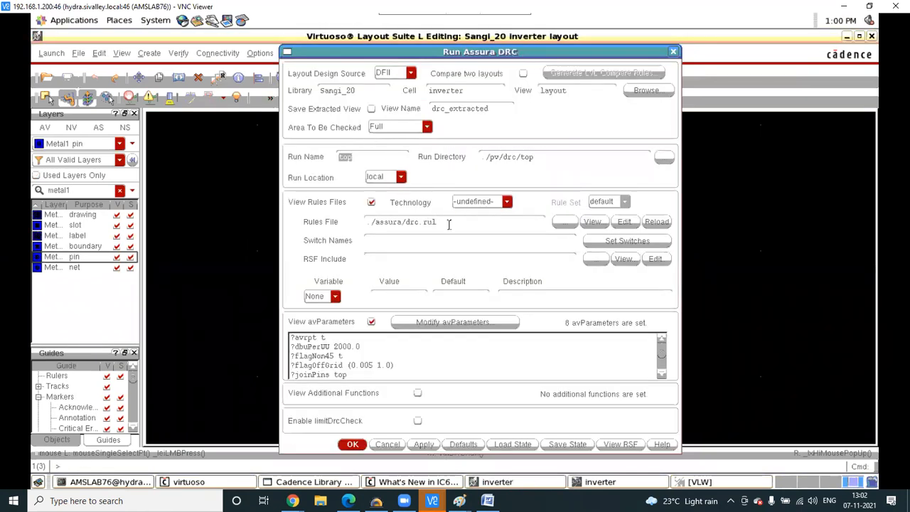
{"action": "left_click", "coordinate": [428, 449]}
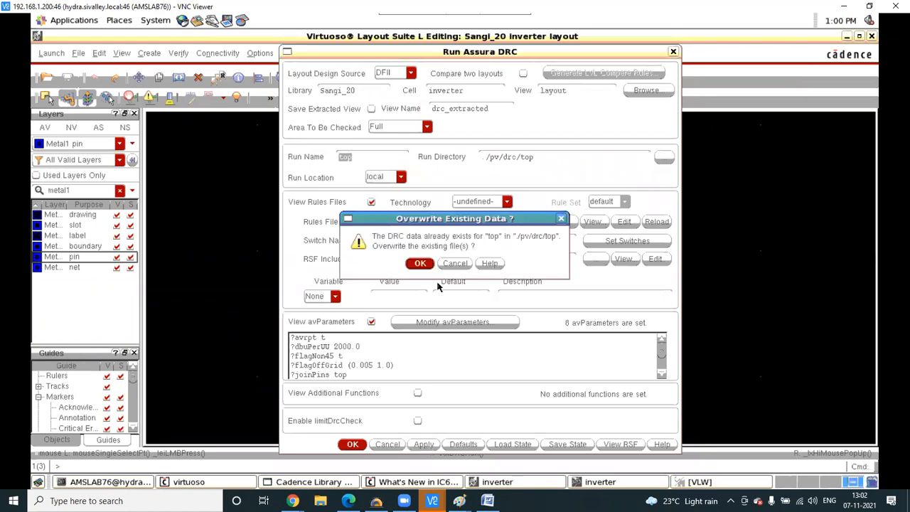
{"action": "left_click", "coordinate": [419, 262]}
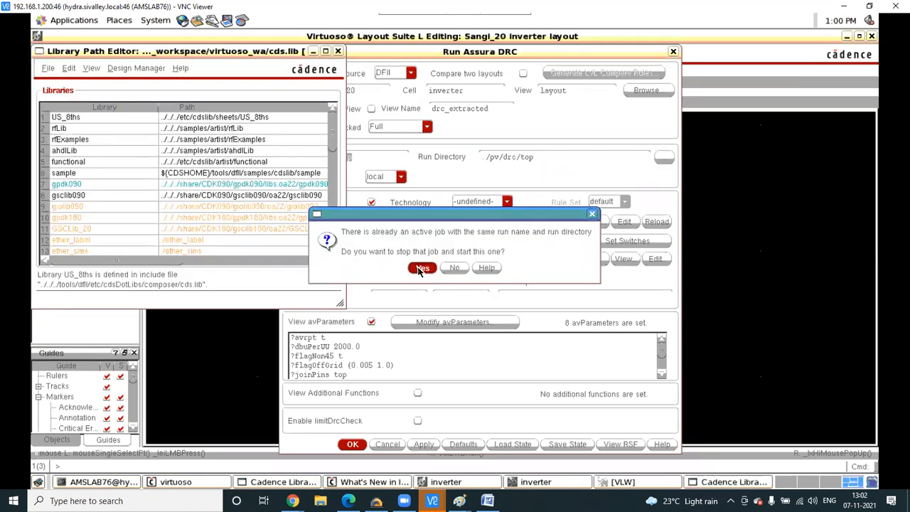
{"action": "left_click", "coordinate": [421, 267]}
{"action": "left_click", "coordinate": [420, 268]}
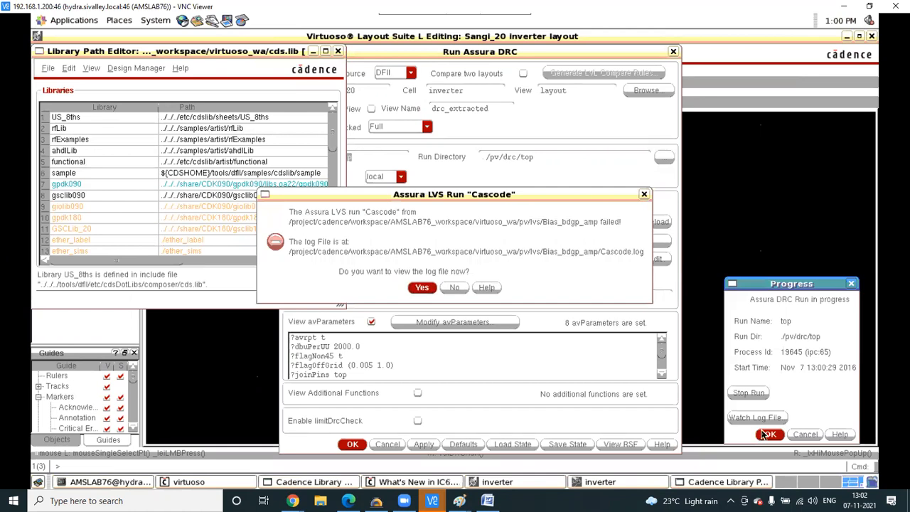
{"action": "left_click", "coordinate": [768, 435]}
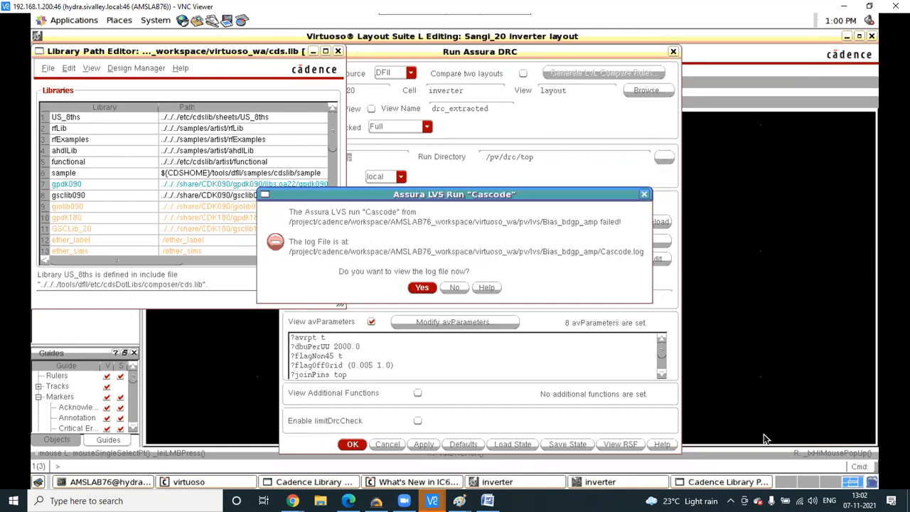
- View the failed Cascode LVS log, then bring the inverter schematic to the front
{"action": "left_click", "coordinate": [422, 286]}
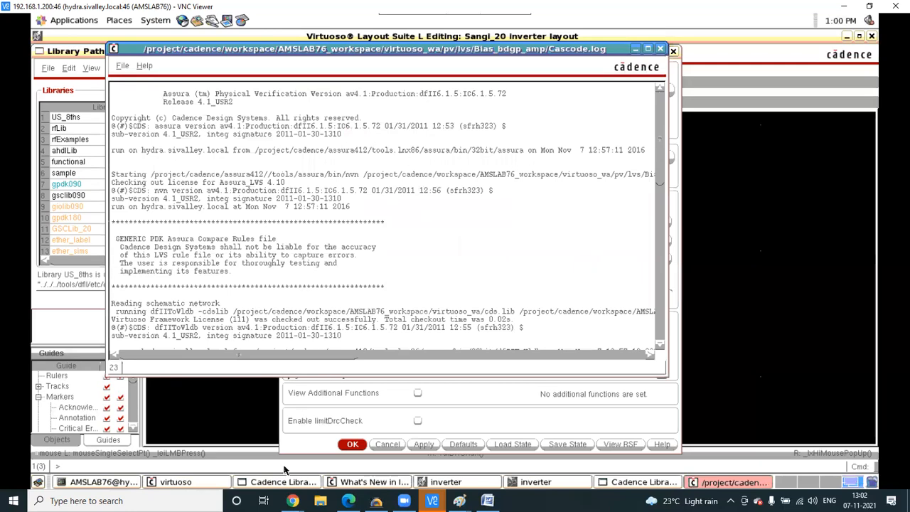
{"action": "left_click", "coordinate": [461, 481]}
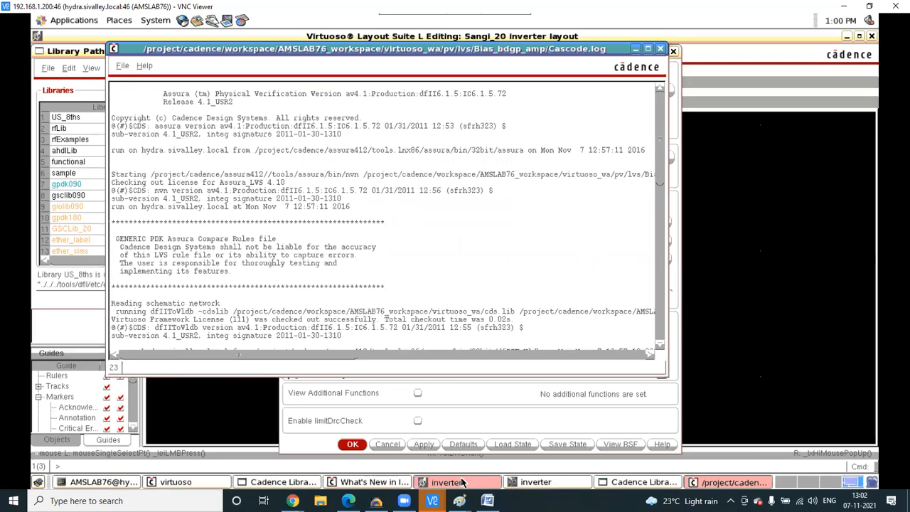
{"action": "left_click", "coordinate": [534, 482]}
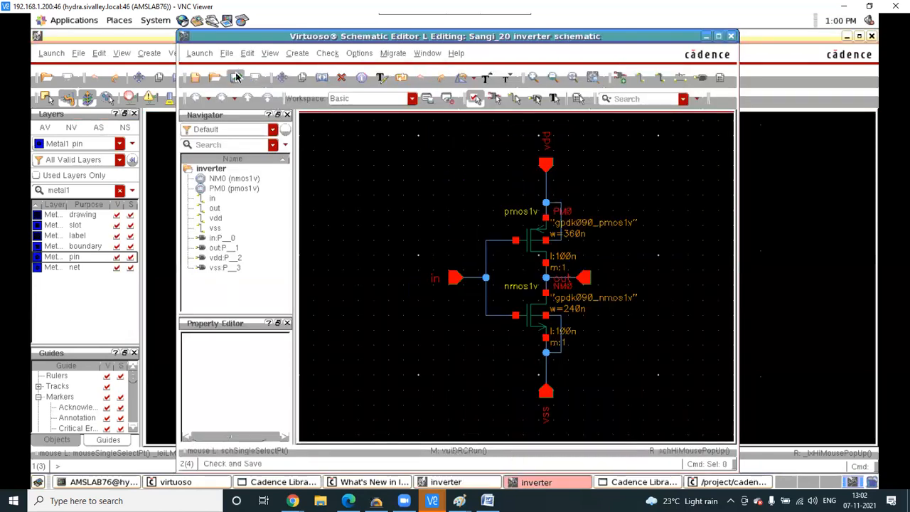
- Start Assura LVS on the inverter layout, overwriting the existing Cascode LVS data
{"action": "left_click", "coordinate": [763, 282]}
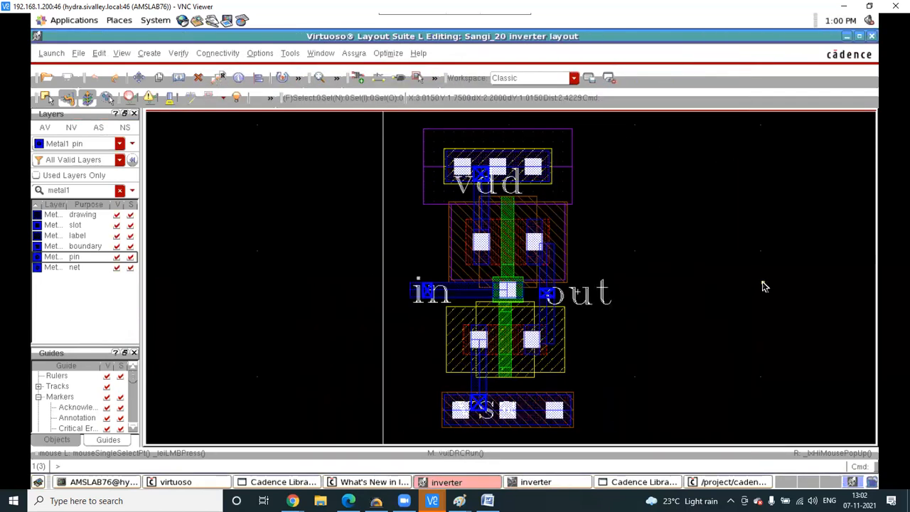
{"action": "left_click", "coordinate": [347, 56]}
{"action": "left_click", "coordinate": [370, 161]}
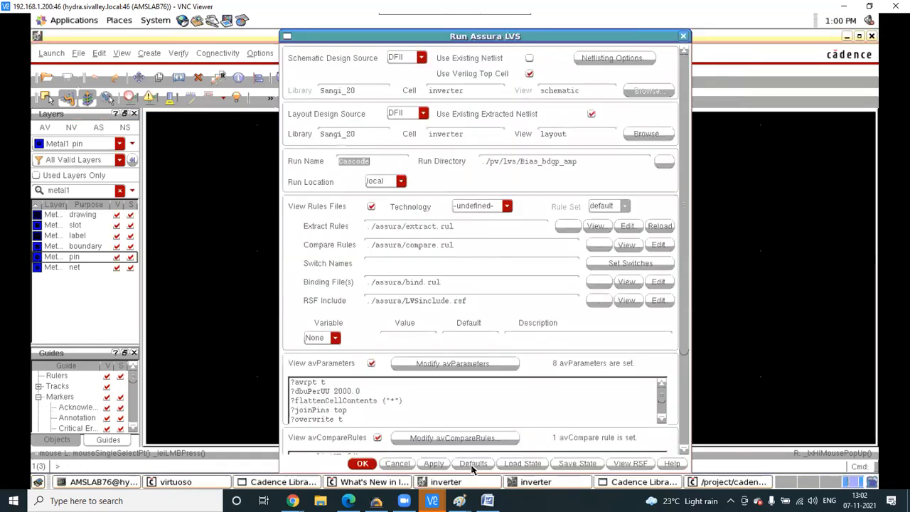
{"action": "left_click", "coordinate": [434, 463]}
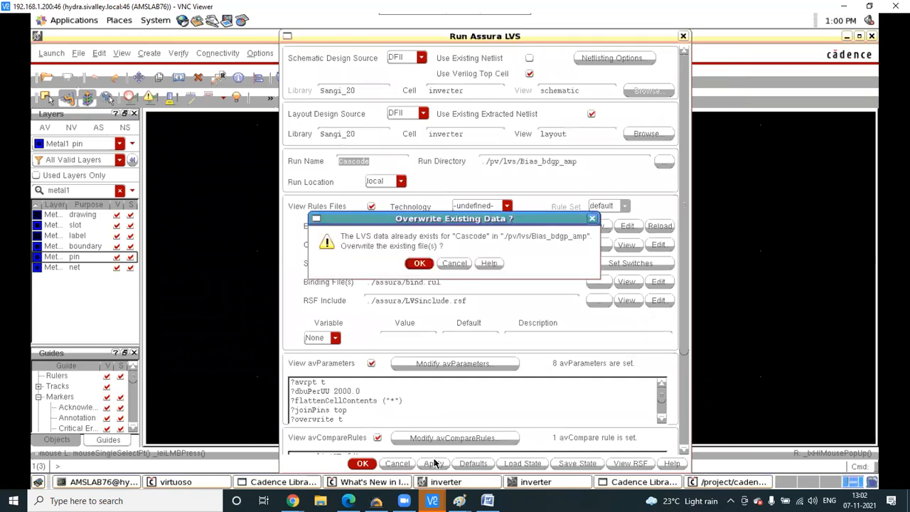
{"action": "left_click", "coordinate": [419, 263]}
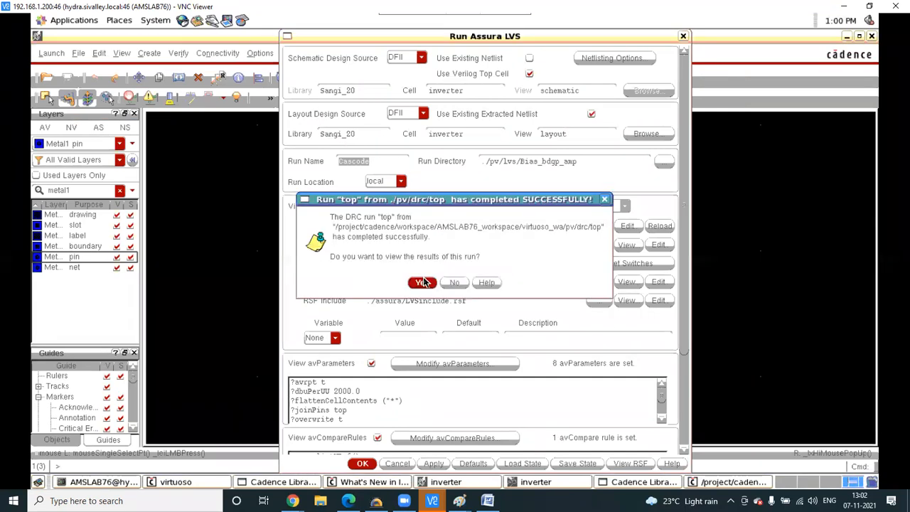
- Review the DRC results reporting no errors and dismiss the LVS progress window
{"action": "left_click", "coordinate": [422, 282]}
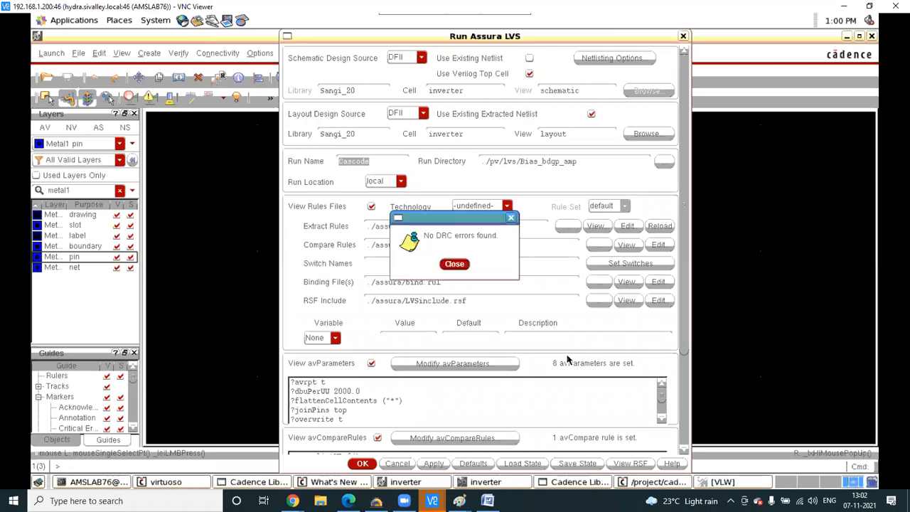
{"action": "left_click", "coordinate": [510, 219]}
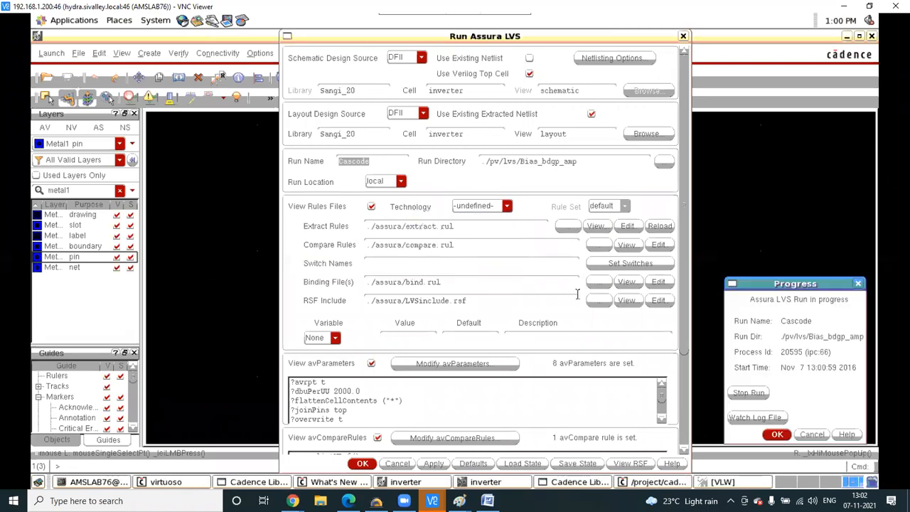
{"action": "left_click", "coordinate": [777, 434]}
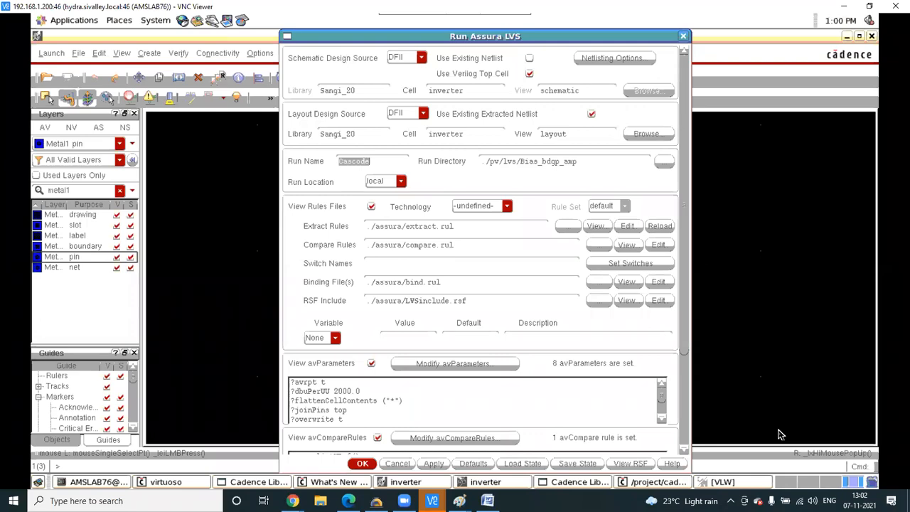
{"action": "left_click", "coordinate": [686, 410]}
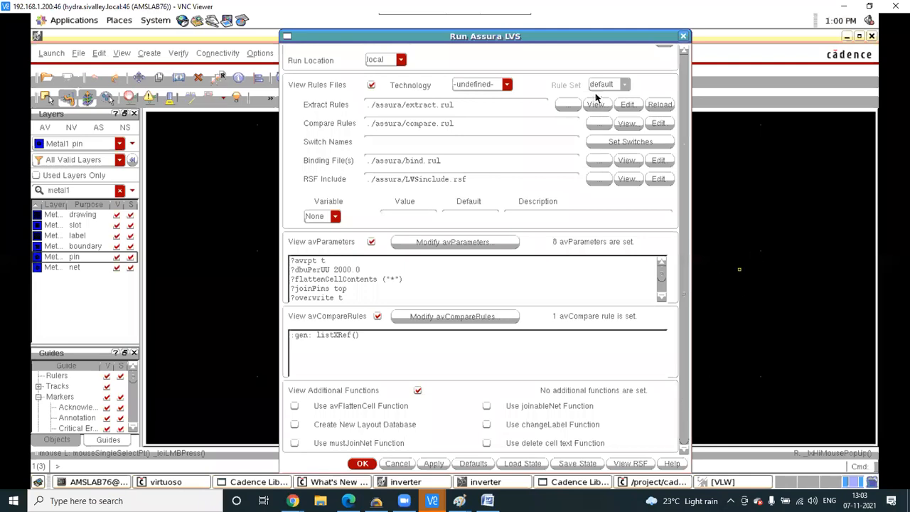
{"action": "left_click", "coordinate": [817, 89]}
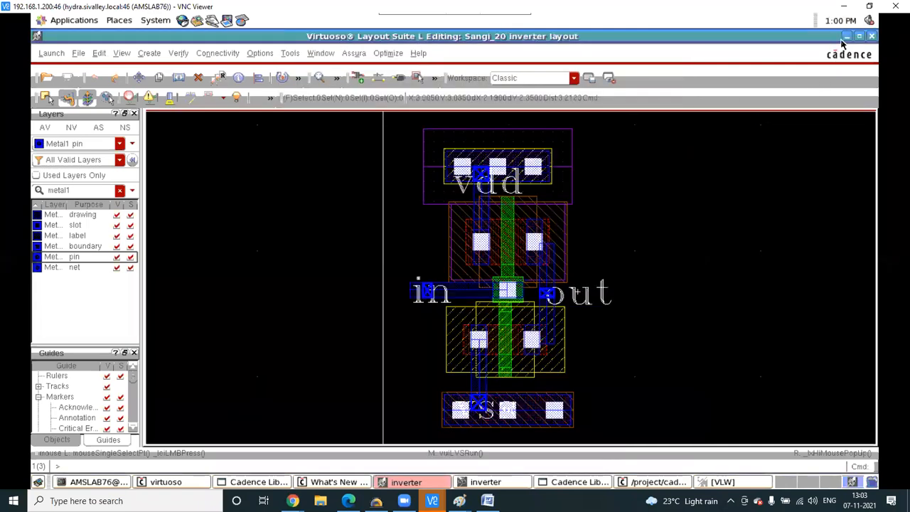
- Close the Run Assura LVS and DRC forms and the Cascode log, minimizing the editors
{"action": "left_click", "coordinate": [845, 39]}
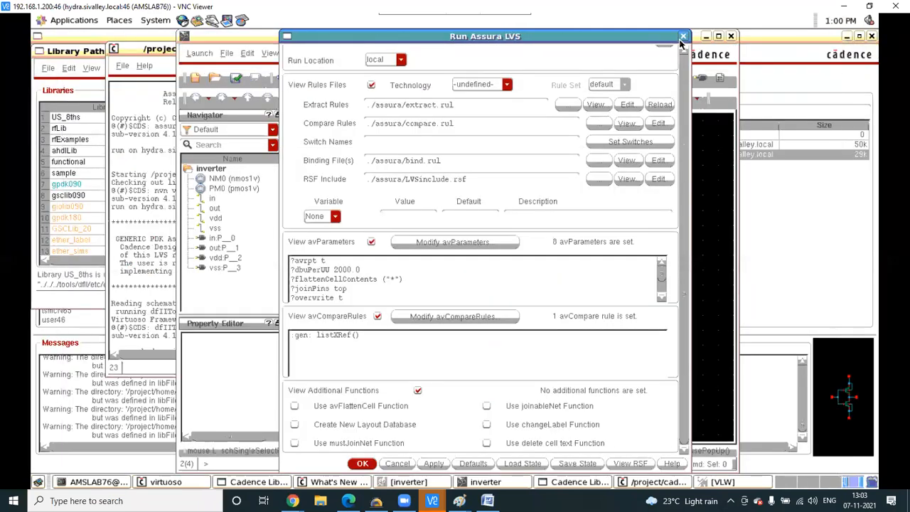
{"action": "left_click", "coordinate": [682, 36]}
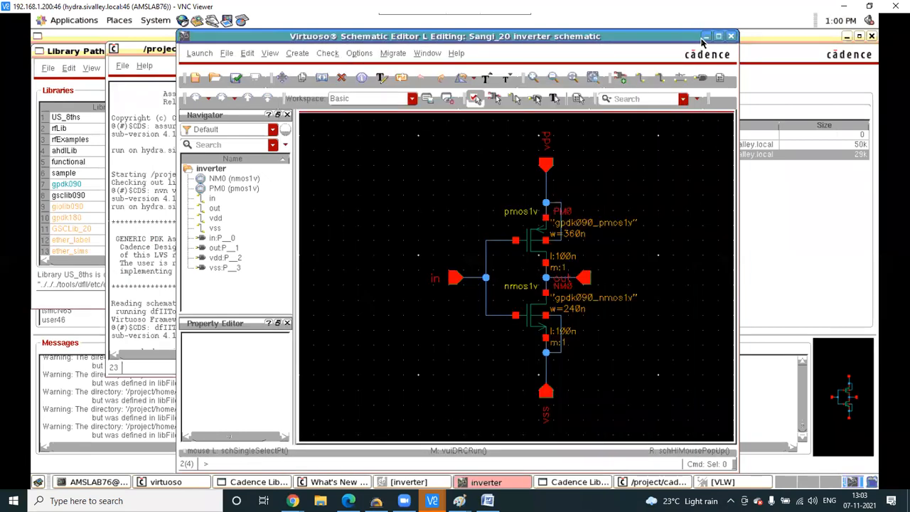
{"action": "left_click", "coordinate": [703, 37]}
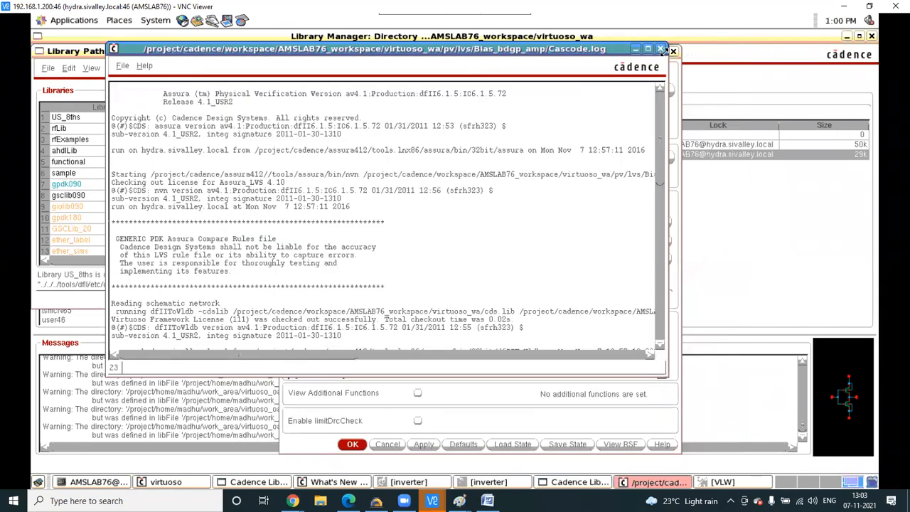
{"action": "left_click", "coordinate": [662, 54]}
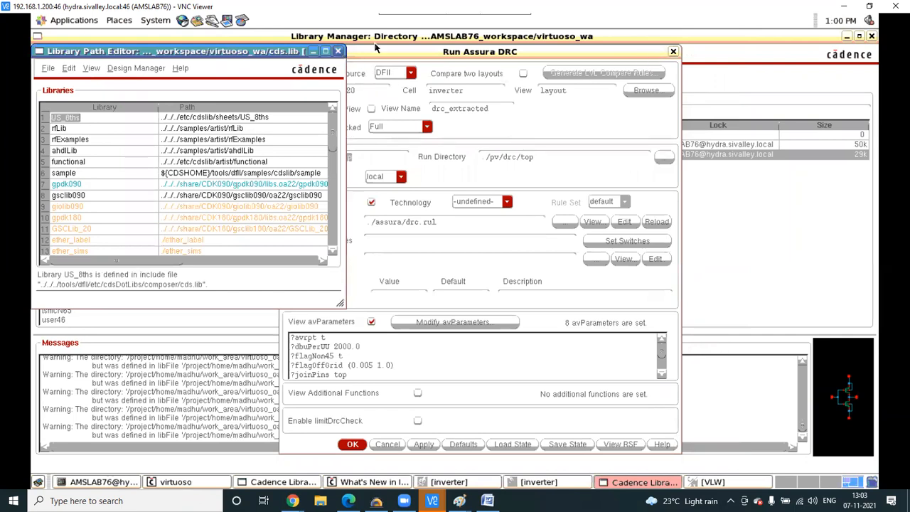
{"action": "left_click", "coordinate": [672, 52]}
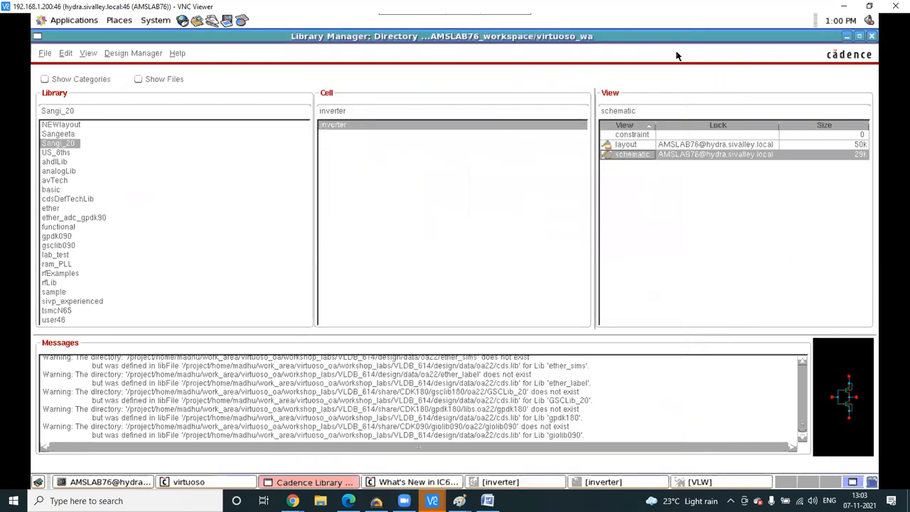
{"action": "left_click", "coordinate": [844, 35]}
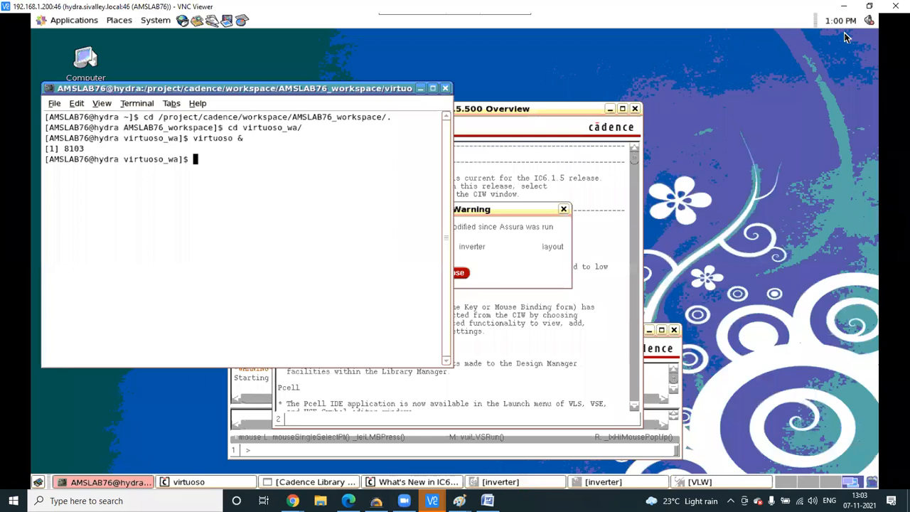
{"action": "left_click", "coordinate": [420, 88]}
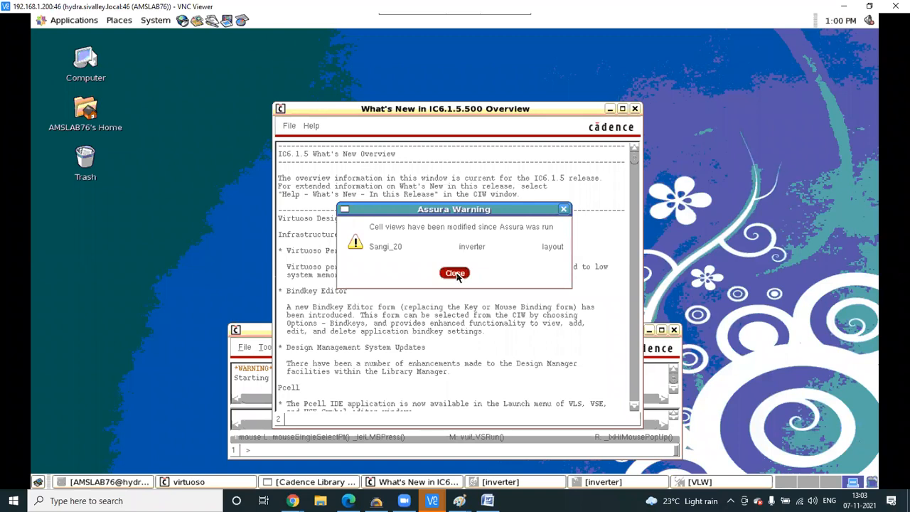
- Close the modified-cellview Assura warning and What's New window, then bring the terminal forward
{"action": "left_click", "coordinate": [562, 209]}
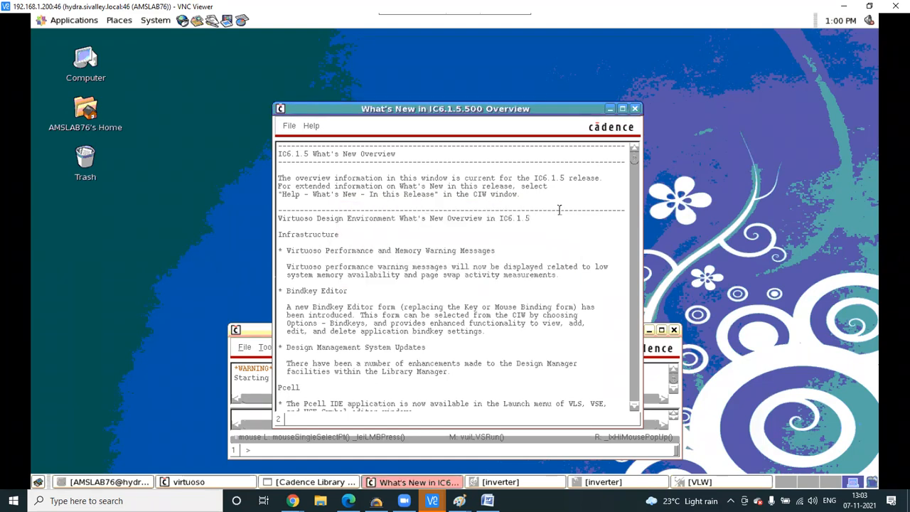
{"action": "left_click", "coordinate": [632, 110]}
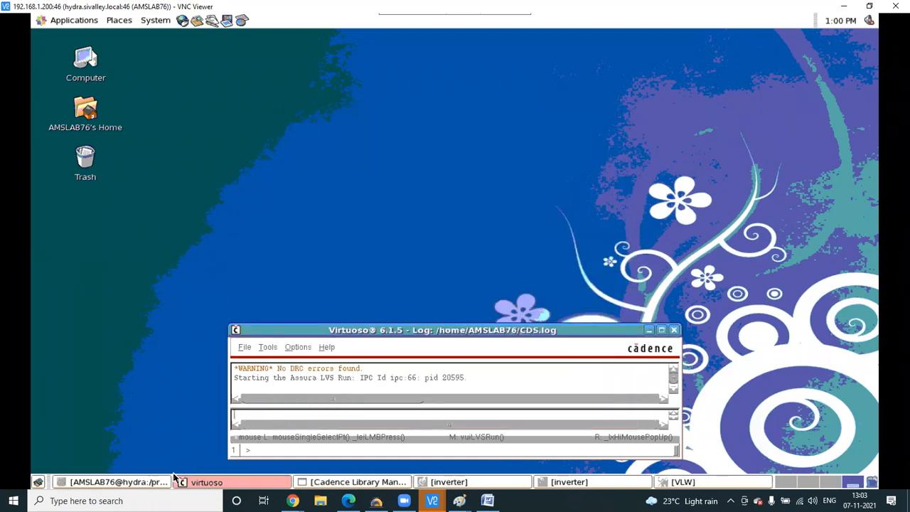
{"action": "left_click", "coordinate": [137, 483]}
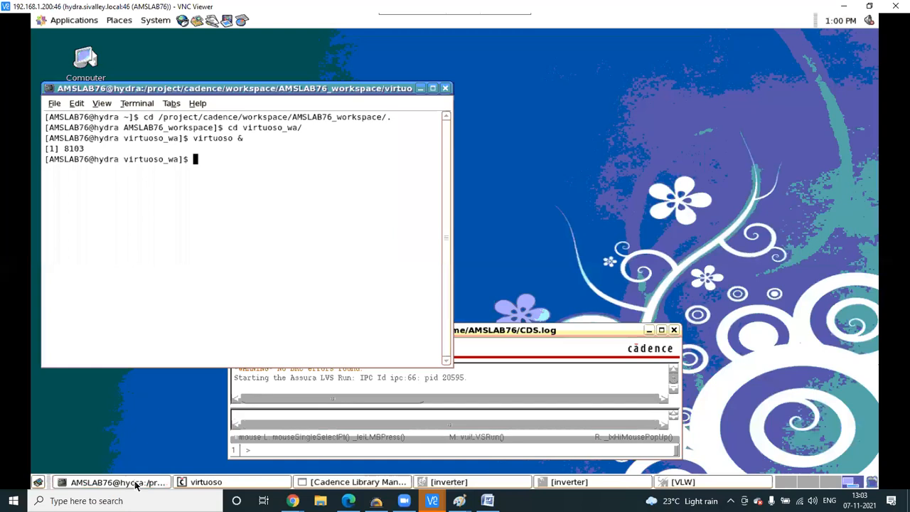
{"action": "left_click", "coordinate": [199, 482]}
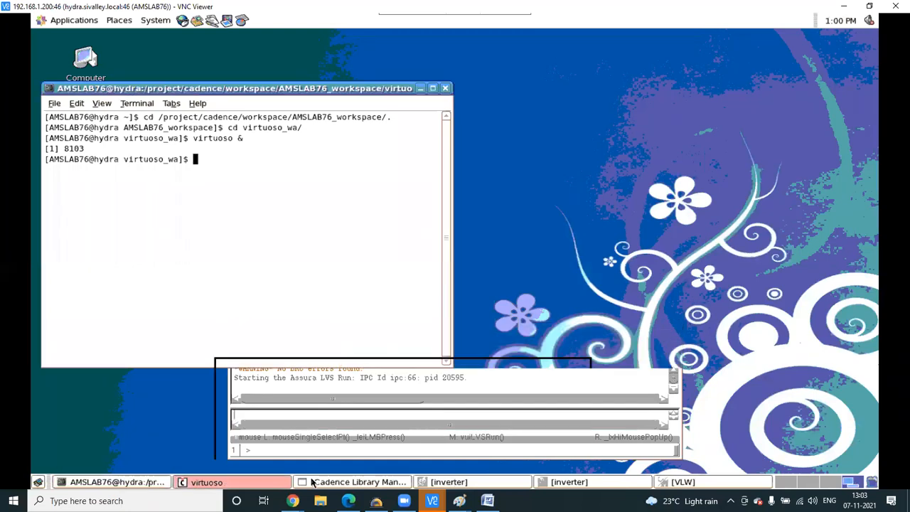
{"action": "left_click", "coordinate": [328, 482]}
{"action": "left_click", "coordinate": [568, 482]}
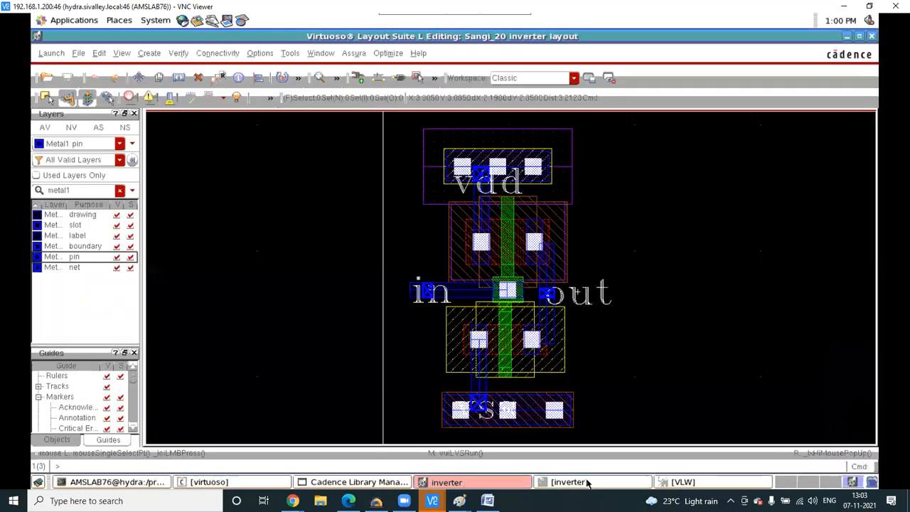
{"action": "left_click", "coordinate": [144, 483]}
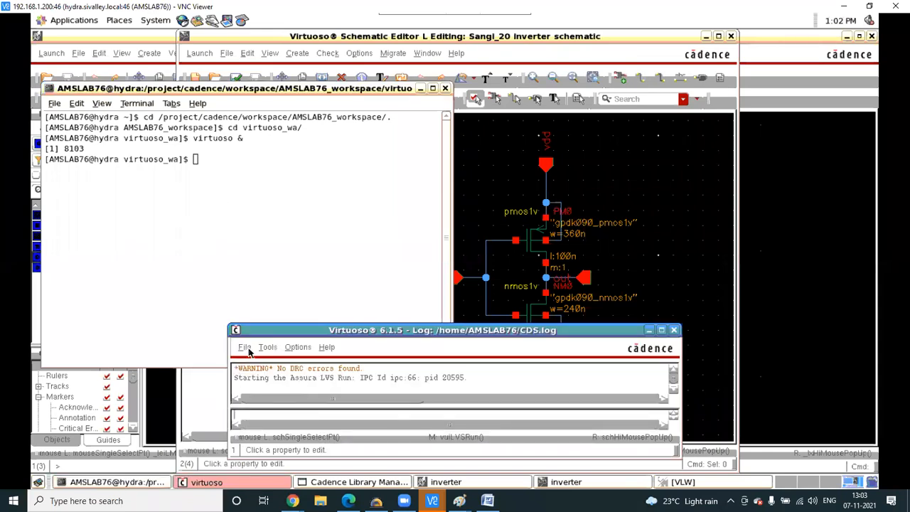
- Close and purge all design data from memory, saving all modified data
{"action": "left_click", "coordinate": [244, 347]}
{"action": "left_click", "coordinate": [290, 452]}
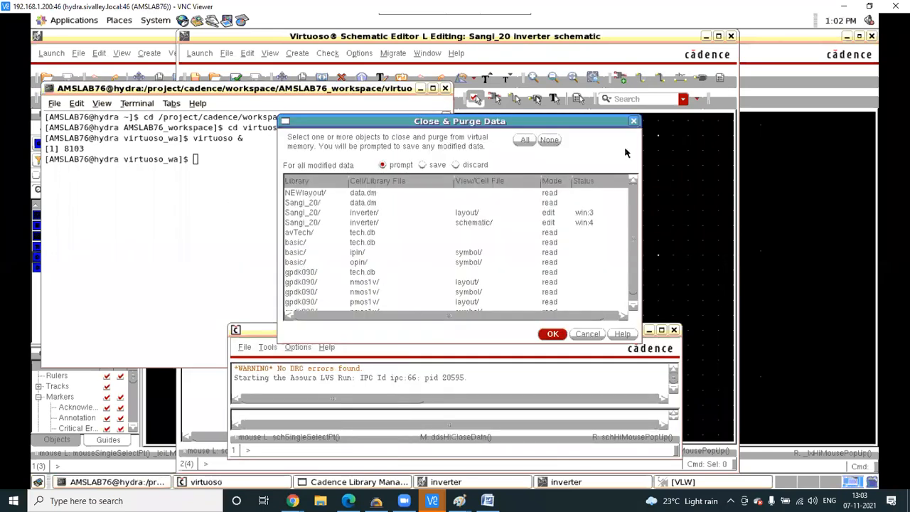
{"action": "left_click", "coordinate": [422, 165]}
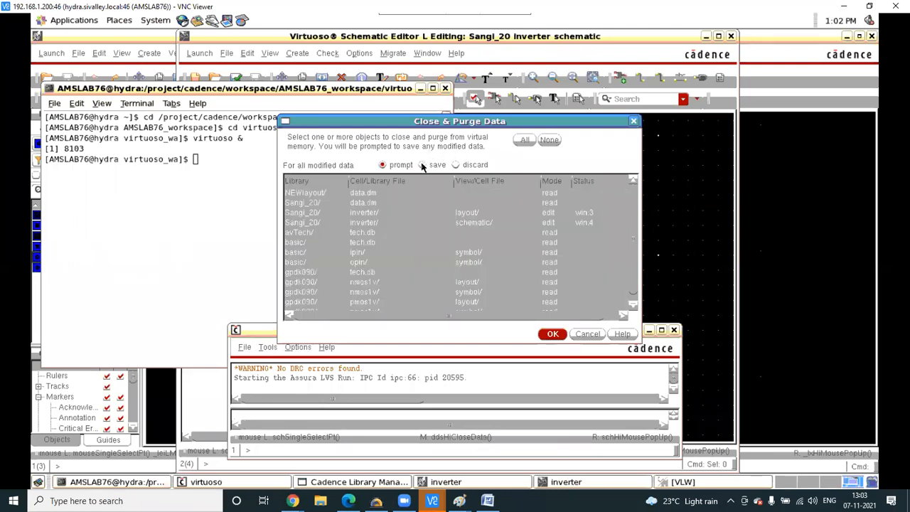
{"action": "left_click", "coordinate": [553, 334]}
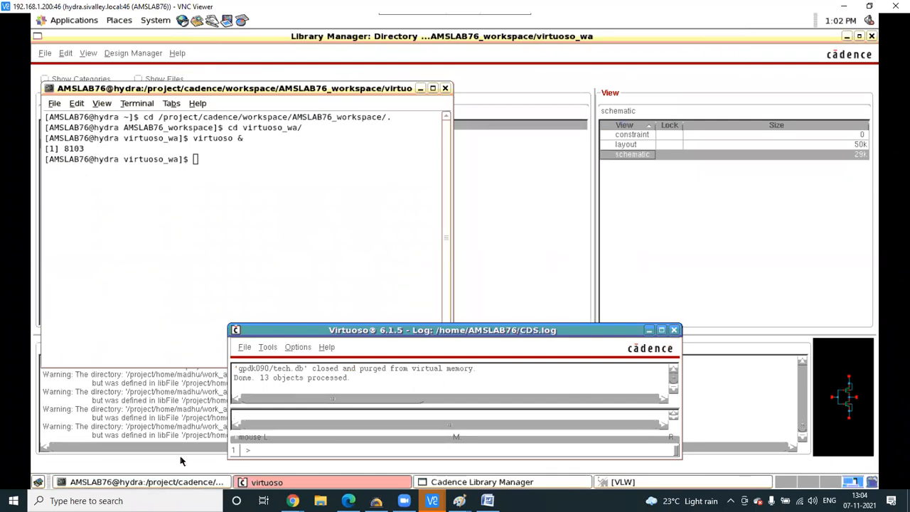
- Minimize the terminal and Library Manager and maximize the CDS.log window
{"action": "left_click", "coordinate": [419, 90]}
{"action": "left_click", "coordinate": [635, 145]}
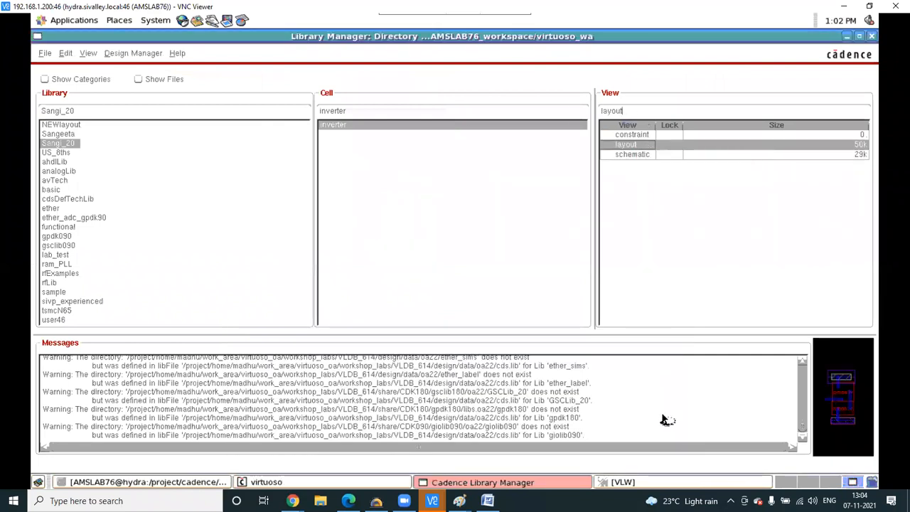
{"action": "left_click", "coordinate": [847, 37]}
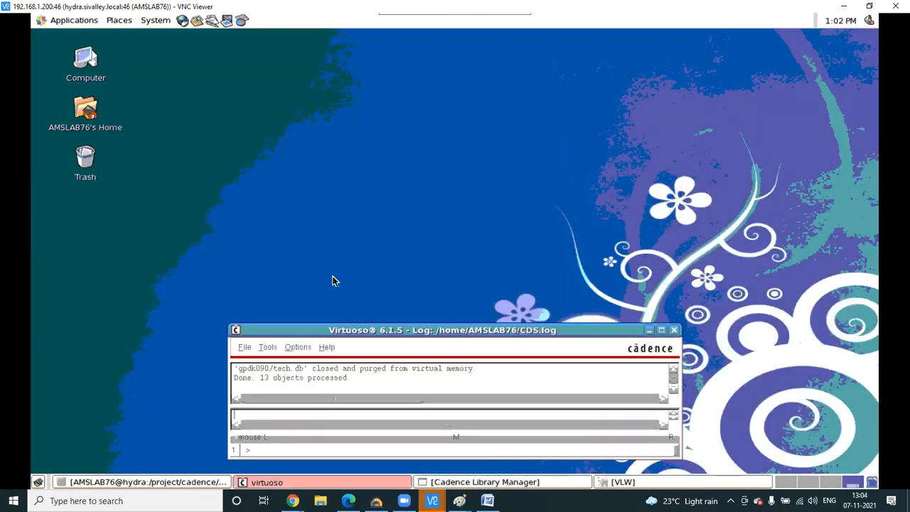
{"action": "left_click", "coordinate": [660, 330]}
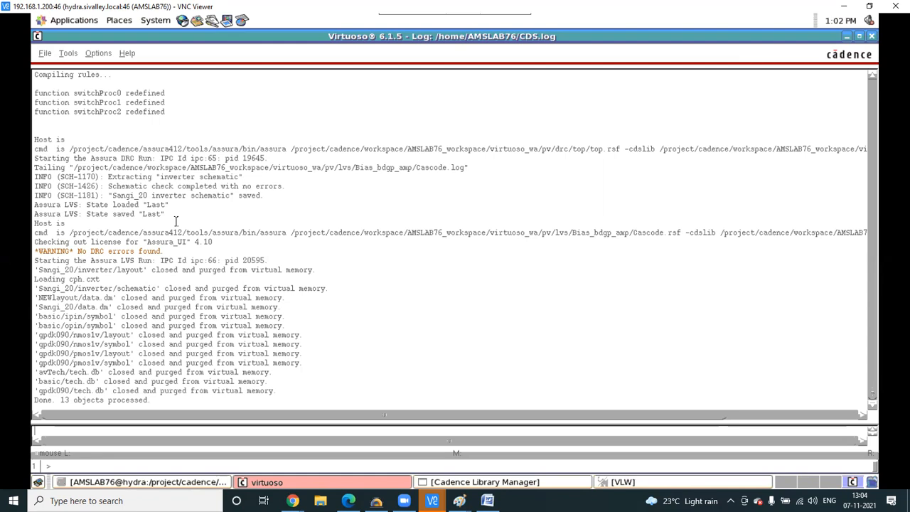
- Exit Virtuoso from the CDS.log window's File menu and confirm quitting
{"action": "left_click", "coordinate": [522, 483]}
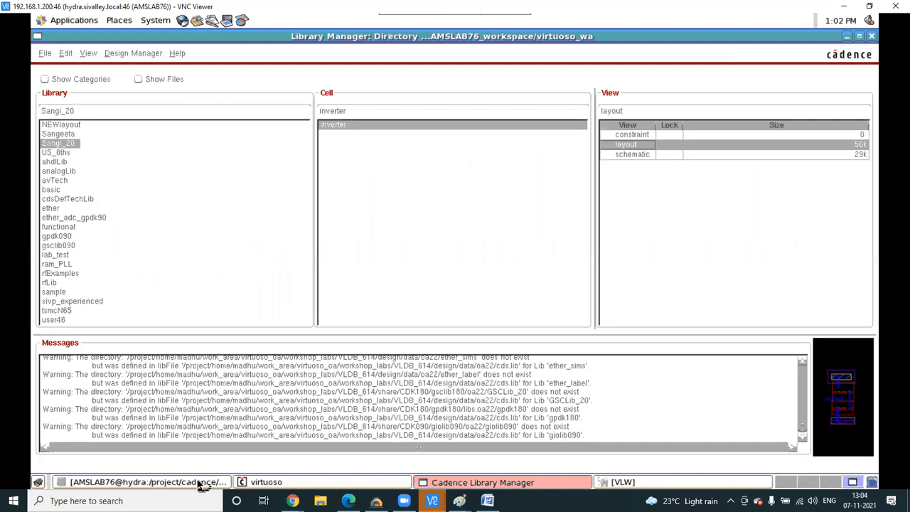
{"action": "left_click", "coordinate": [176, 483]}
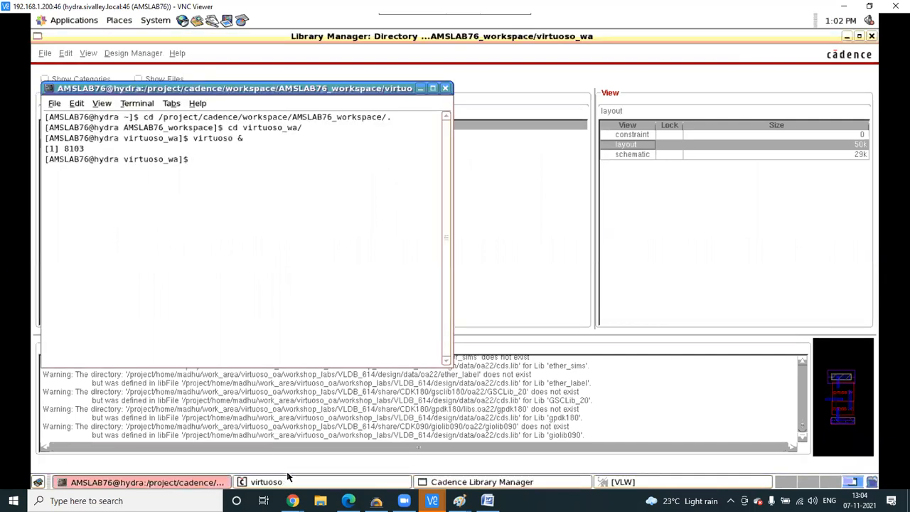
{"action": "left_click", "coordinate": [324, 483]}
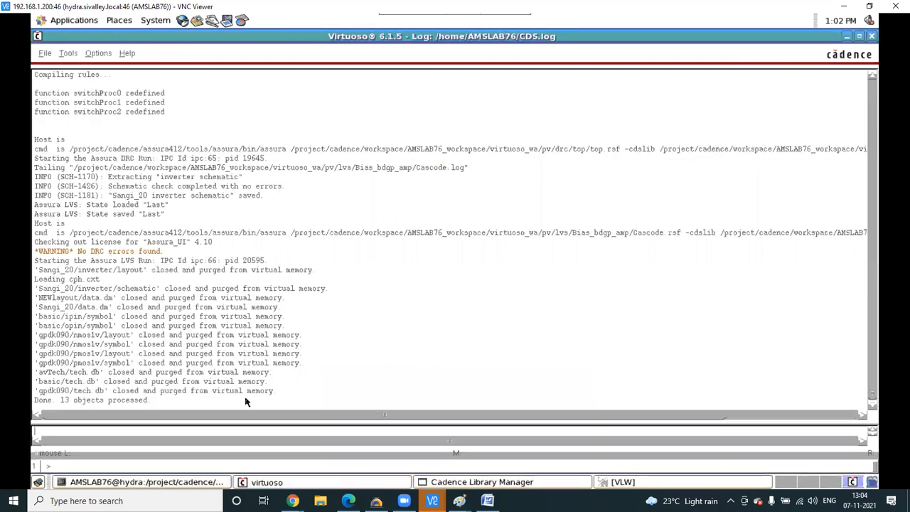
{"action": "left_click", "coordinate": [45, 53]}
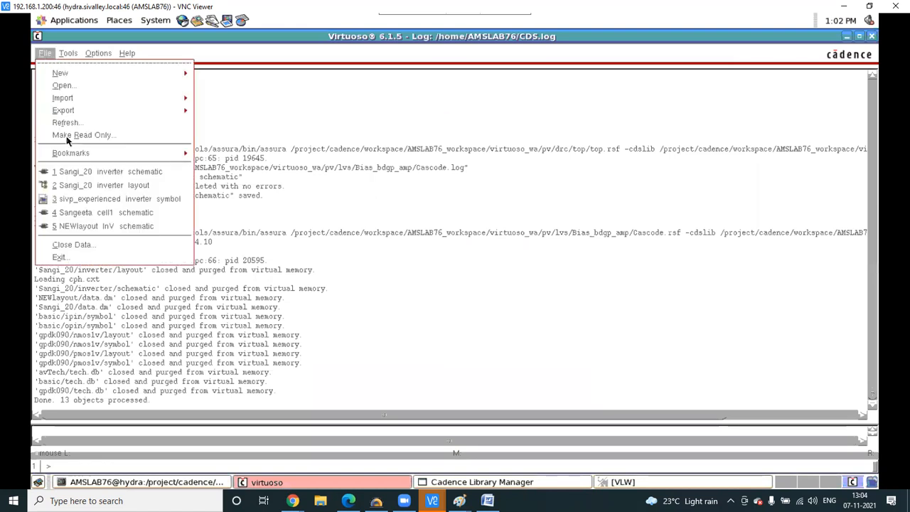
{"action": "left_click", "coordinate": [82, 257]}
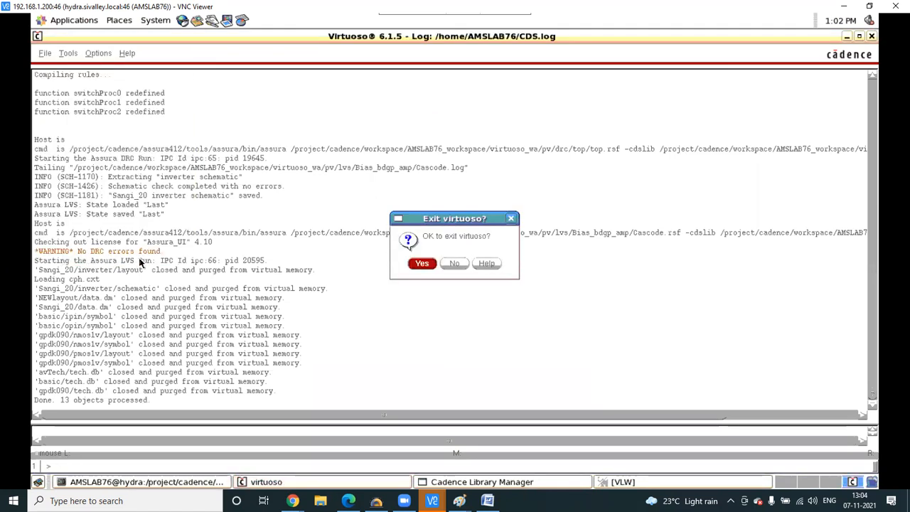
{"action": "left_click", "coordinate": [422, 264]}
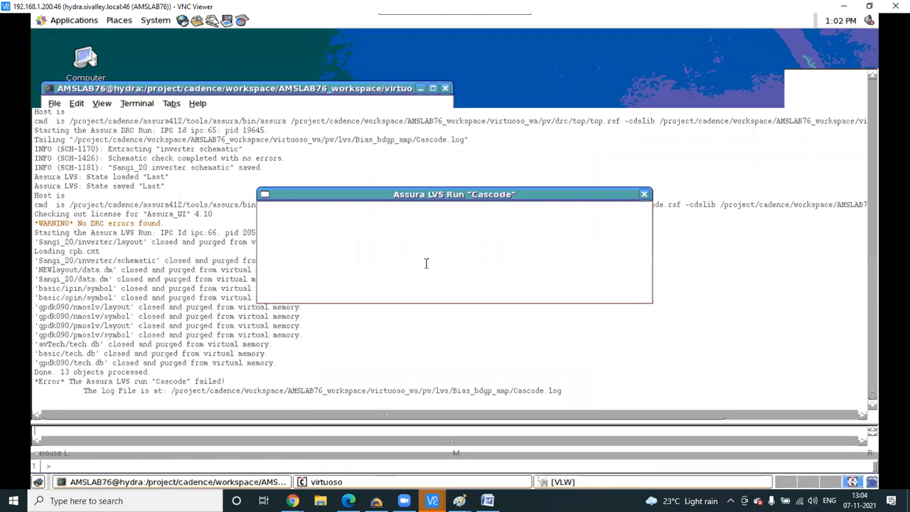
- Relaunch Virtuoso by rerunning 'virtuoso &' from the shell history
{"action": "key", "text": "Up"}
{"action": "key", "text": "Up"}
{"action": "key", "text": "Up"}
{"action": "key", "text": "Return"}
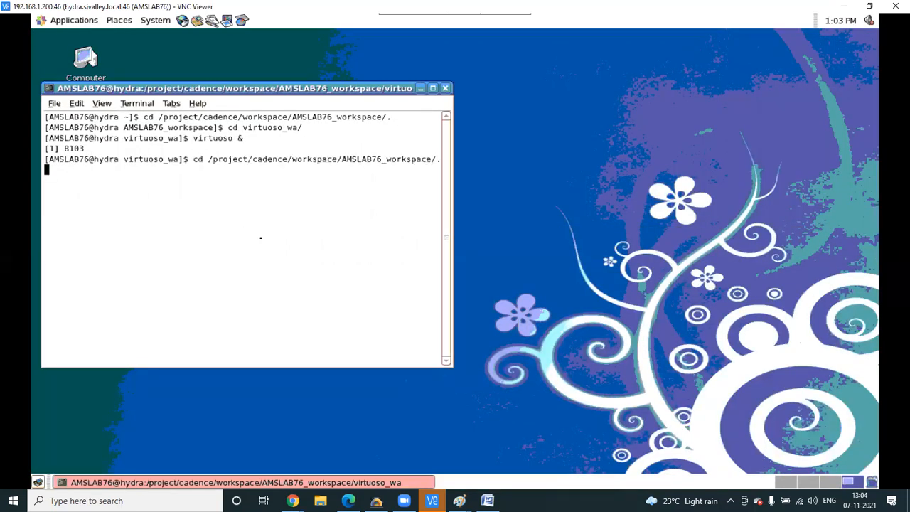
{"action": "key", "text": "Down"}
{"action": "key", "text": "Down"}
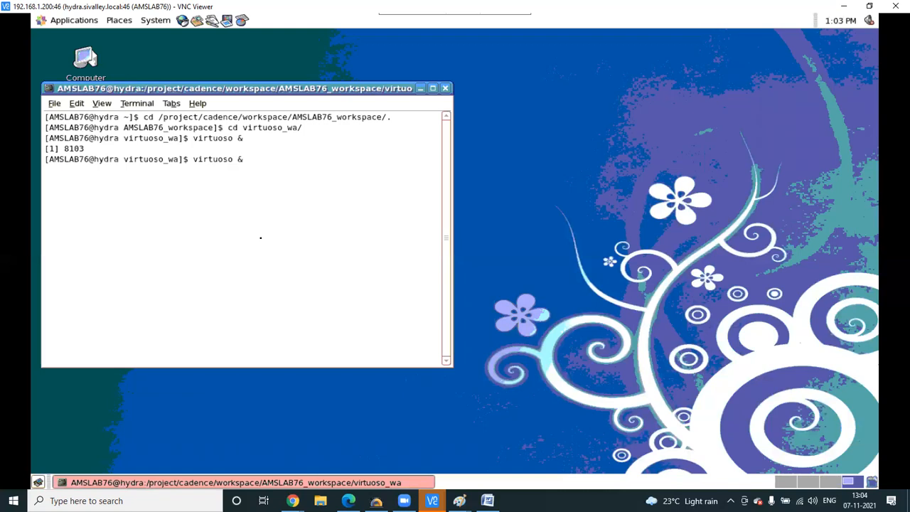
{"action": "key", "text": "Return"}
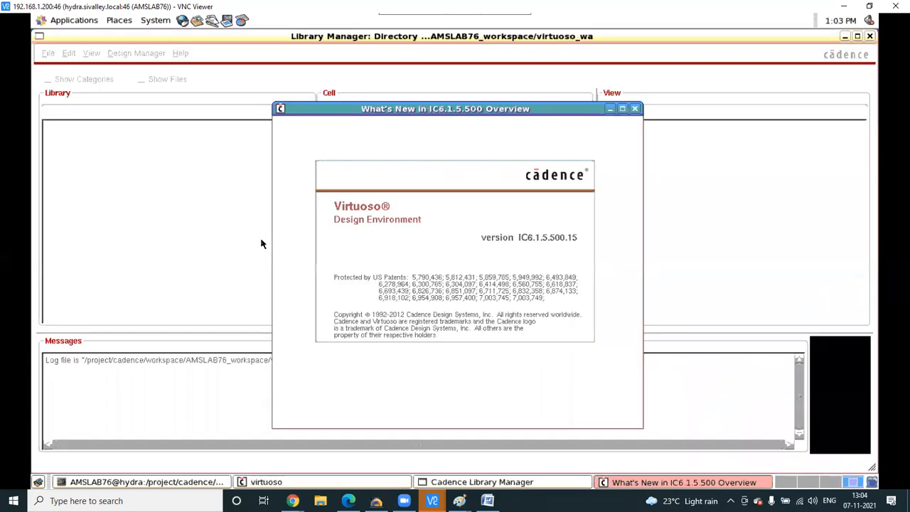
- Open the inverter cell's layout view from library Sangi_20 in Library Manager
{"action": "left_click", "coordinate": [261, 242]}
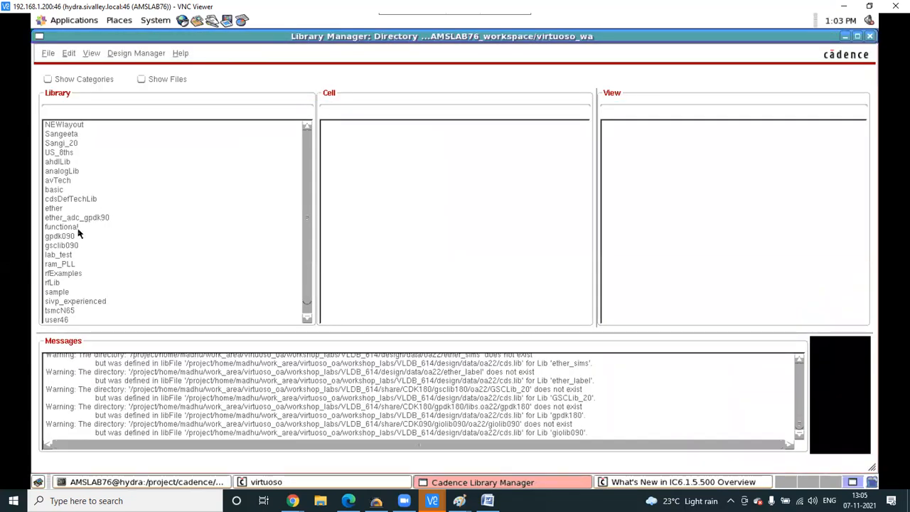
{"action": "scroll", "coordinate": [88, 297], "scroll_direction": "down", "scroll_amount": 1}
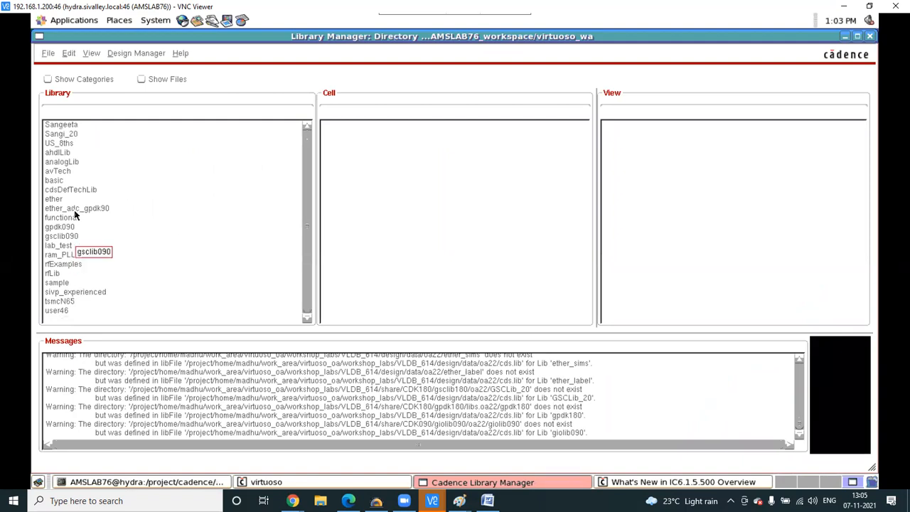
{"action": "left_click", "coordinate": [70, 134]}
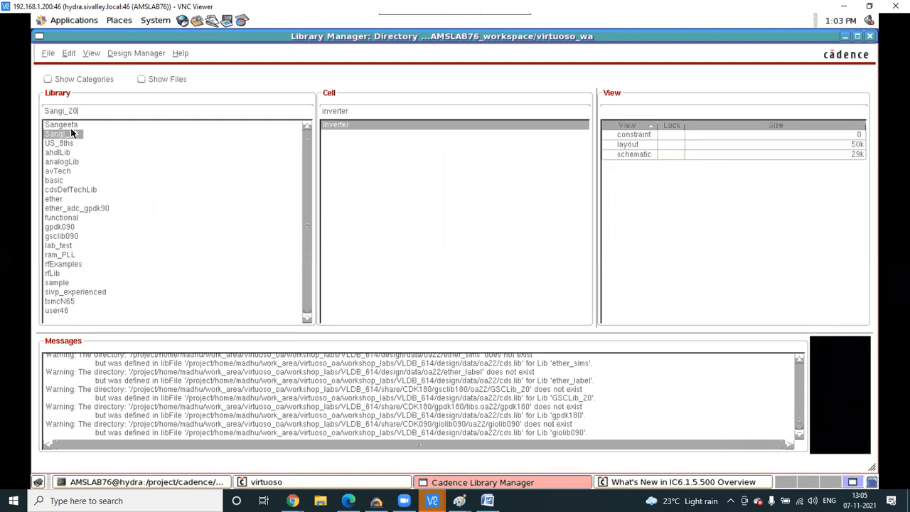
{"action": "left_click", "coordinate": [70, 125]}
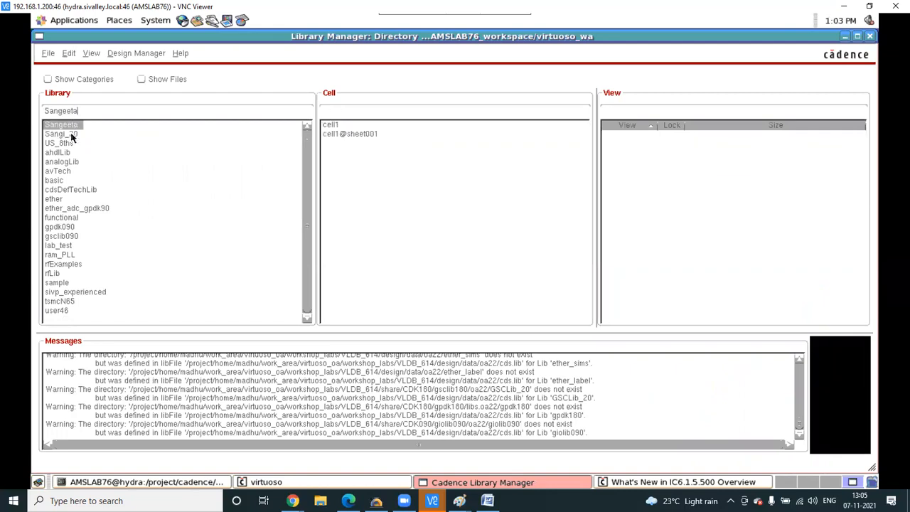
{"action": "left_click", "coordinate": [71, 134]}
{"action": "left_click", "coordinate": [643, 146]}
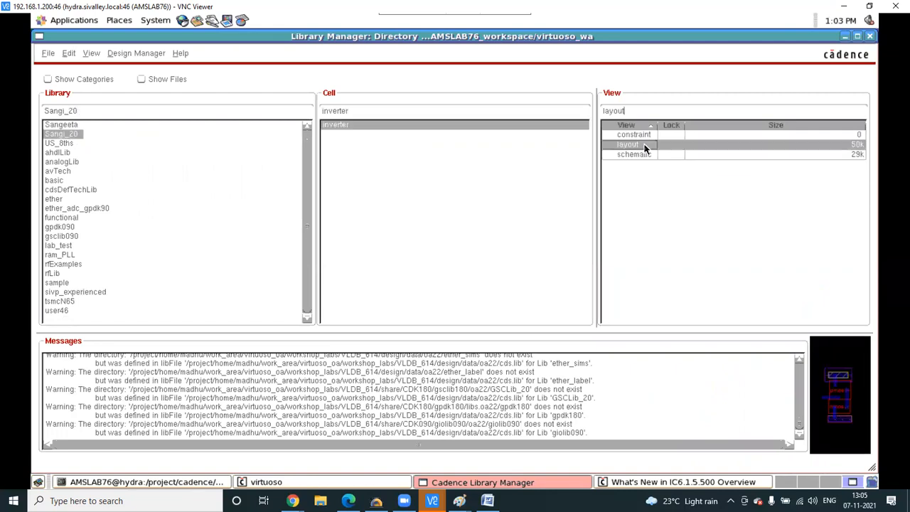
{"action": "right_click", "coordinate": [644, 145]}
{"action": "left_click", "coordinate": [667, 144]}
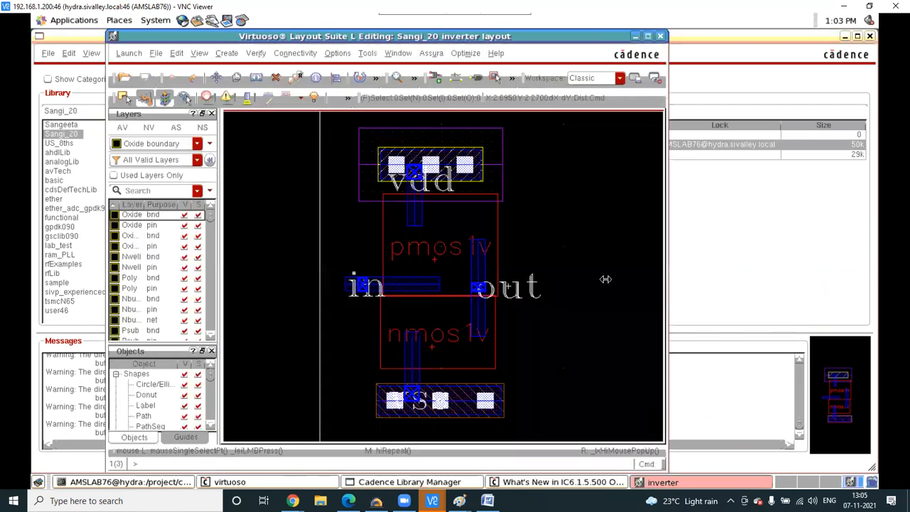
- Run Assura LVS on the inverter, overwriting the previous run, and view the failed run's log
{"action": "left_click", "coordinate": [432, 54]}
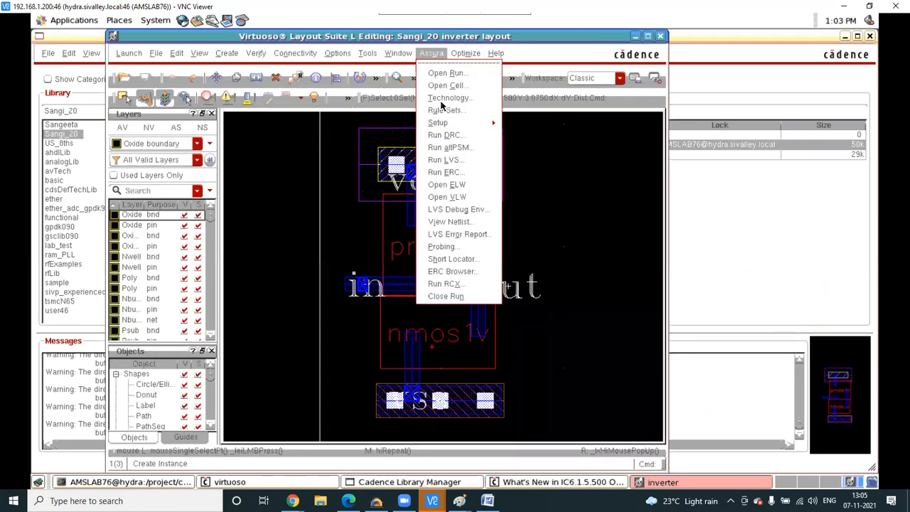
{"action": "left_click", "coordinate": [455, 163]}
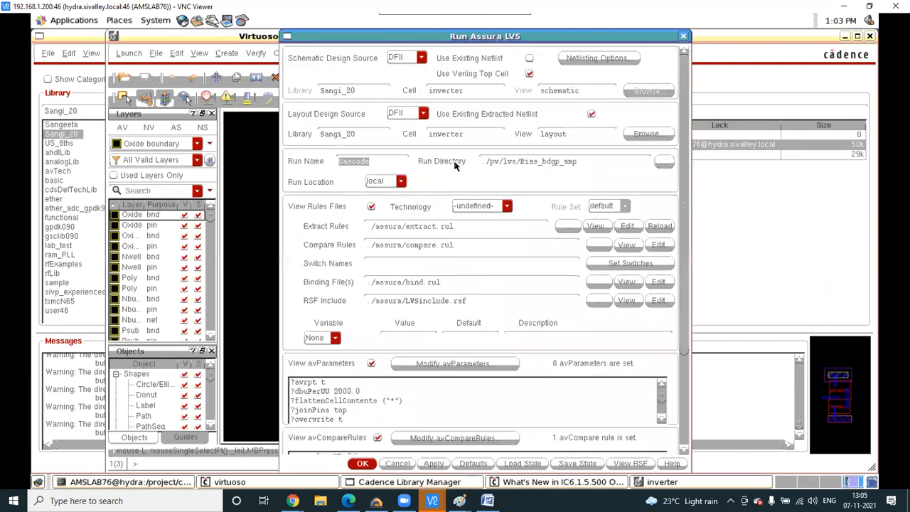
{"action": "left_click", "coordinate": [433, 463]}
{"action": "left_click", "coordinate": [425, 265]}
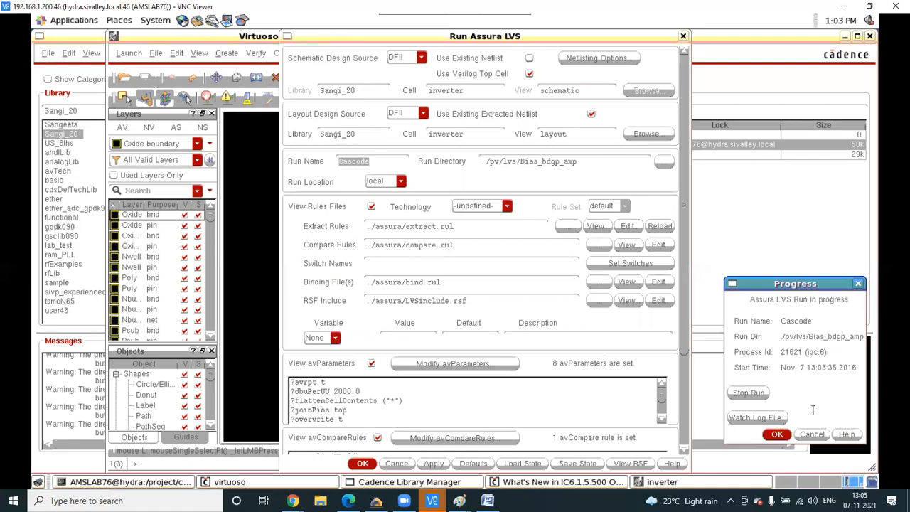
{"action": "left_click", "coordinate": [775, 434]}
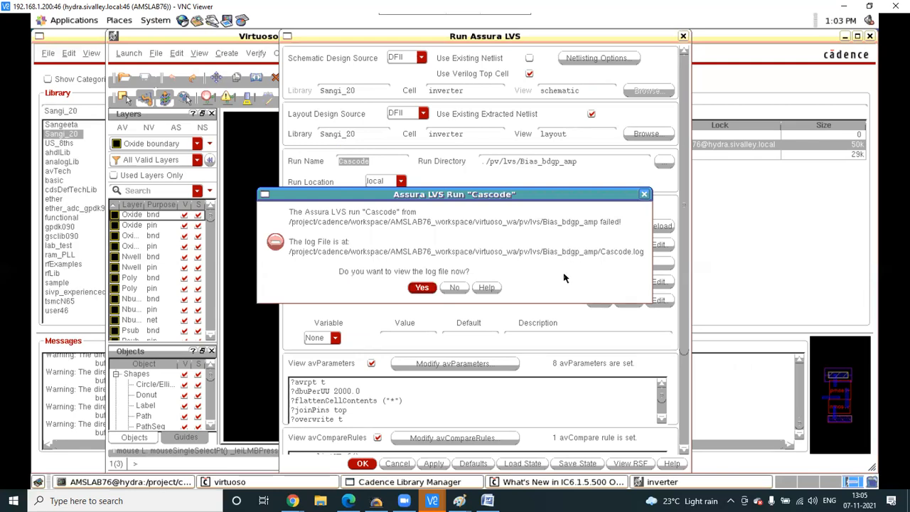
{"action": "left_click", "coordinate": [423, 289]}
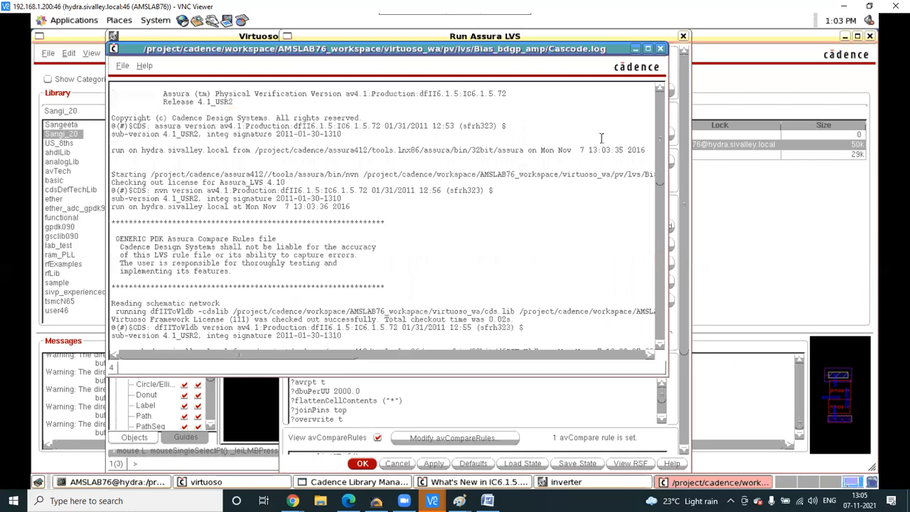
- Read the 'no verilog netlist loaded' error in the maximized Cascode.log, then return to the inverter layout
{"action": "scroll", "coordinate": [596, 145], "scroll_direction": "down", "scroll_amount": 5}
{"action": "left_click", "coordinate": [647, 49]}
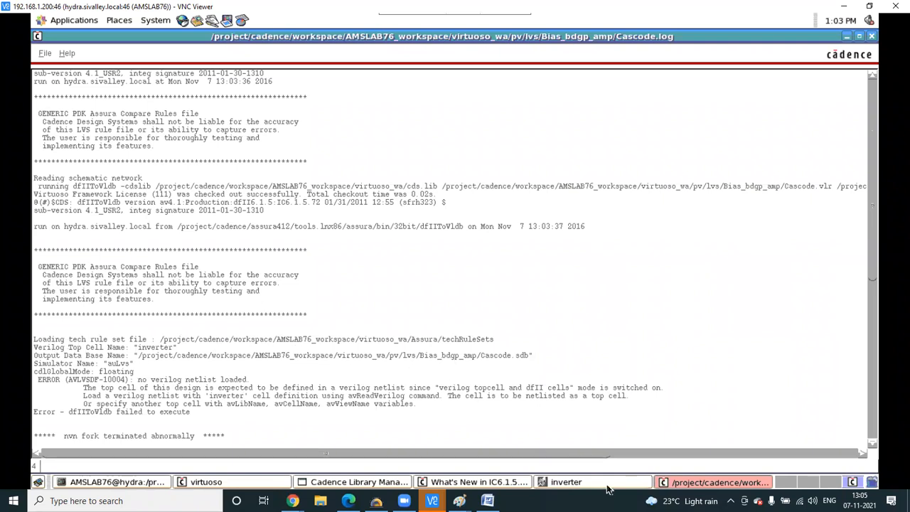
{"action": "left_click", "coordinate": [568, 481]}
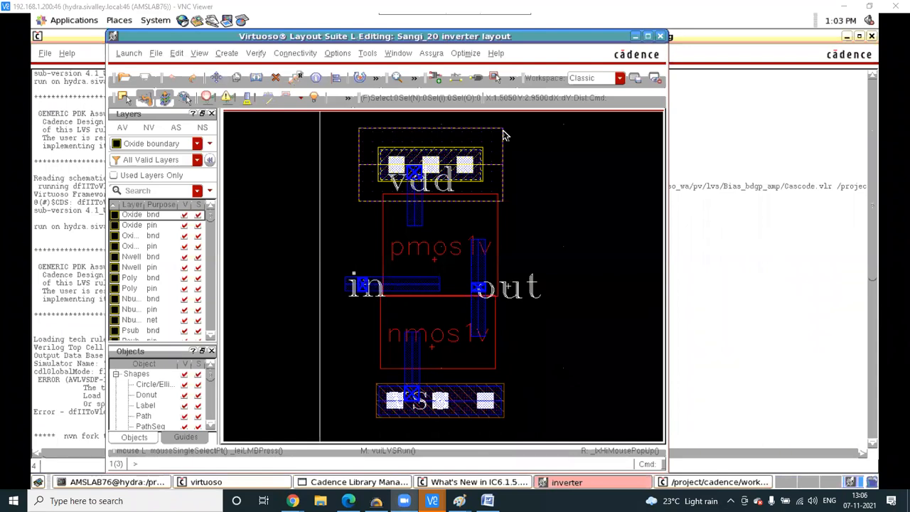
- Maximize the inverter layout, list only used layers, show all levels, then switch to Library Manager
{"action": "left_click", "coordinate": [647, 36]}
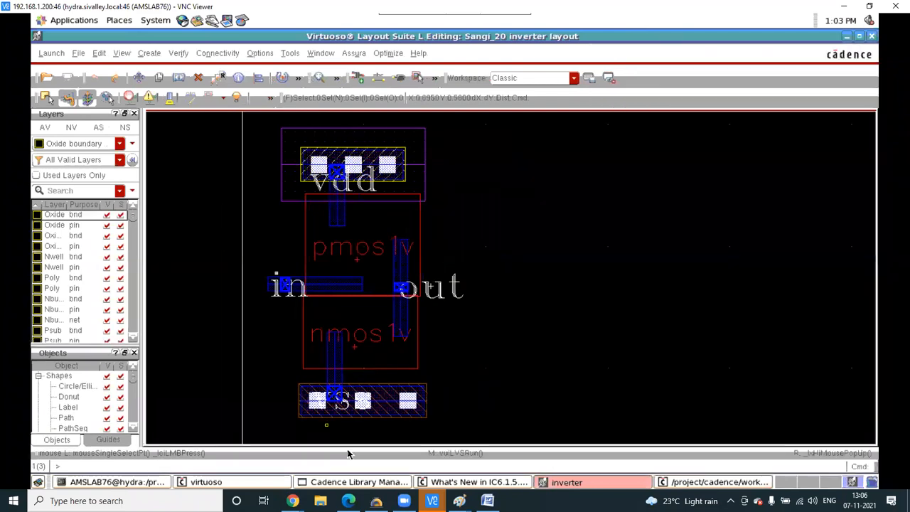
{"action": "left_click", "coordinate": [356, 54]}
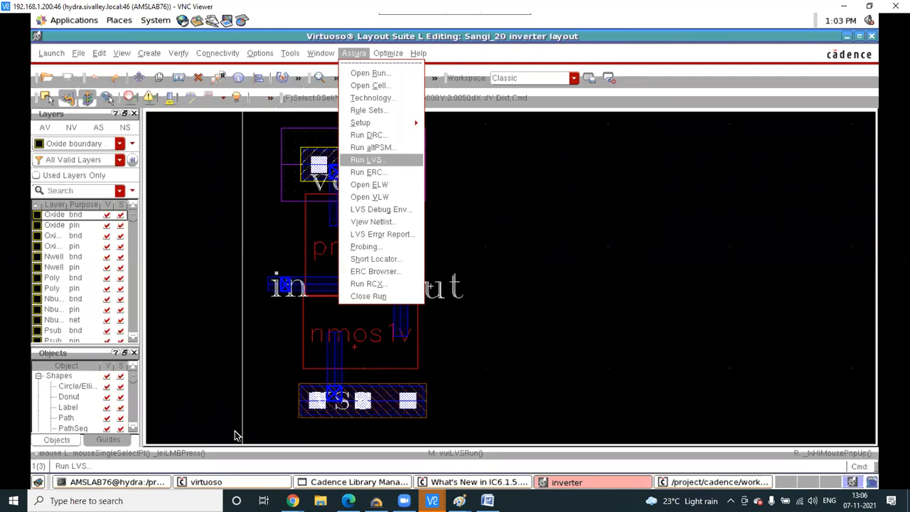
{"action": "left_click", "coordinate": [321, 484]}
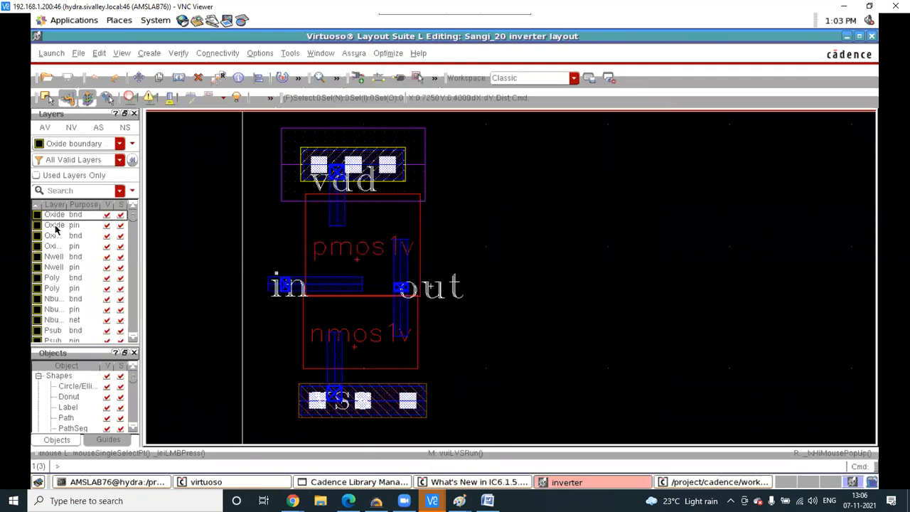
{"action": "left_click", "coordinate": [36, 175]}
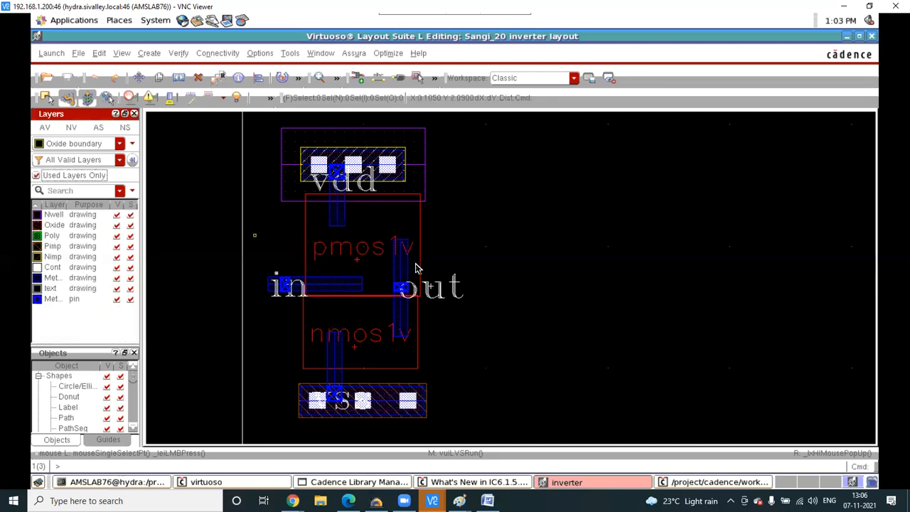
{"action": "key", "text": "shift+f"}
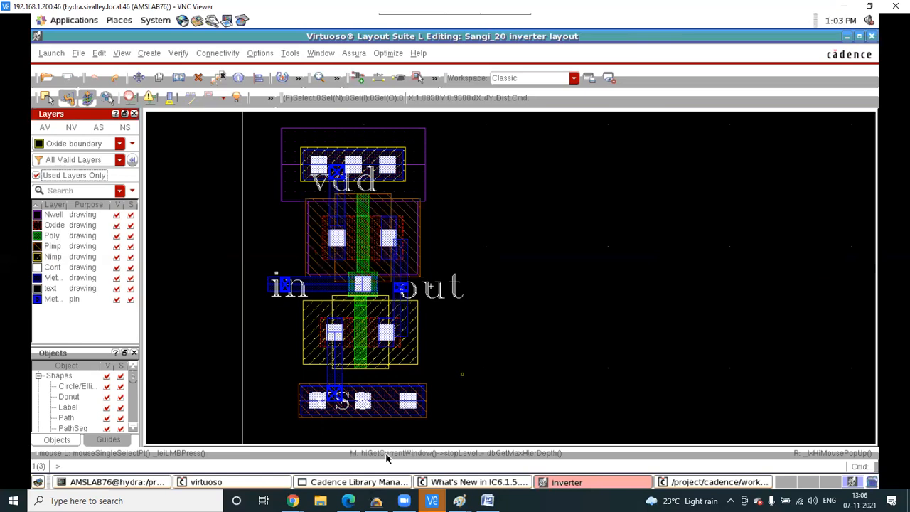
{"action": "left_click", "coordinate": [364, 483]}
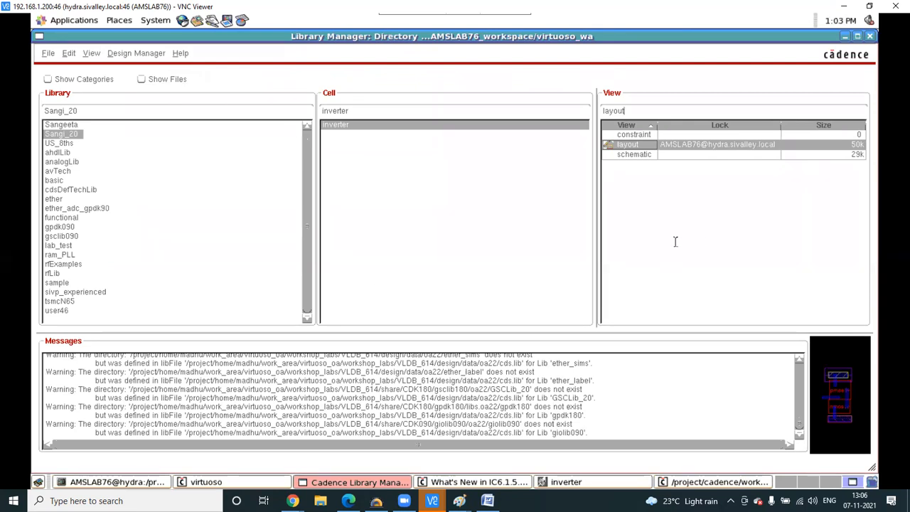
- Open the Sangi_20 inverter schematic from Library Manager, then minimize it
{"action": "left_click", "coordinate": [128, 57]}
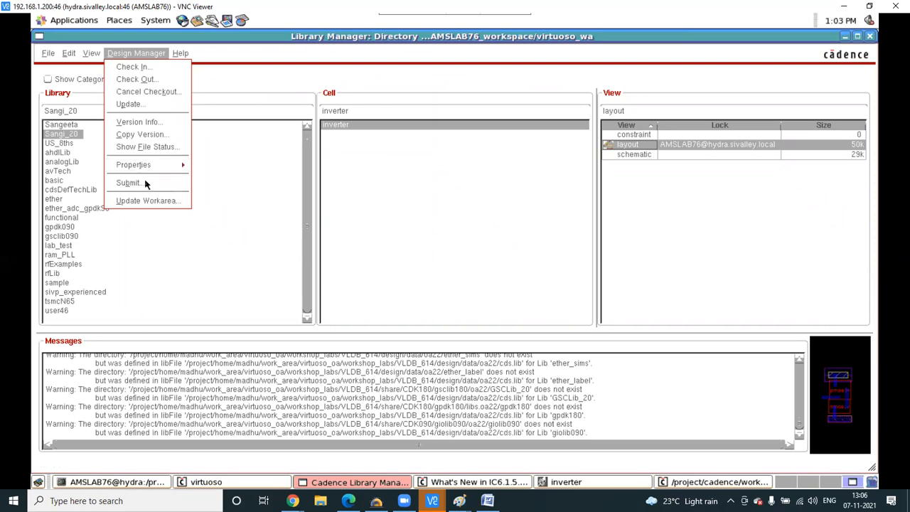
{"action": "left_click", "coordinate": [539, 78]}
{"action": "left_click", "coordinate": [629, 154]}
{"action": "right_click", "coordinate": [629, 157]}
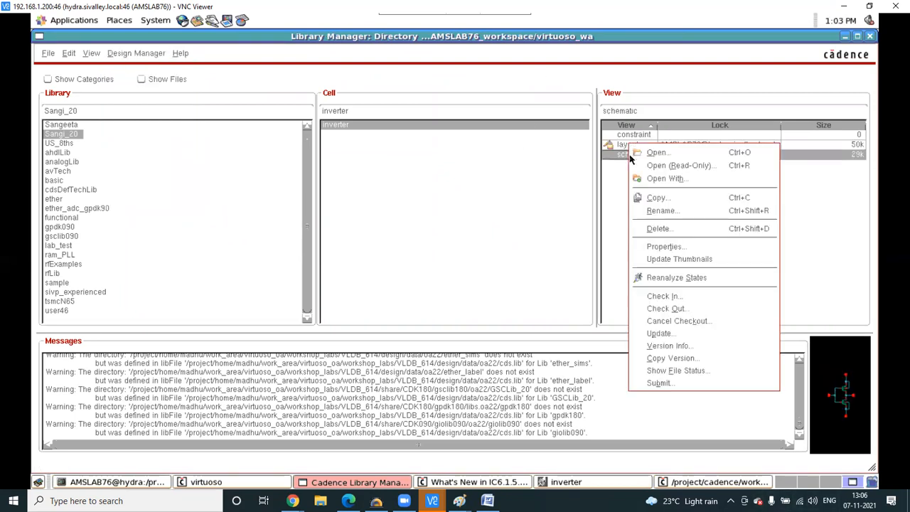
{"action": "left_click", "coordinate": [651, 153]}
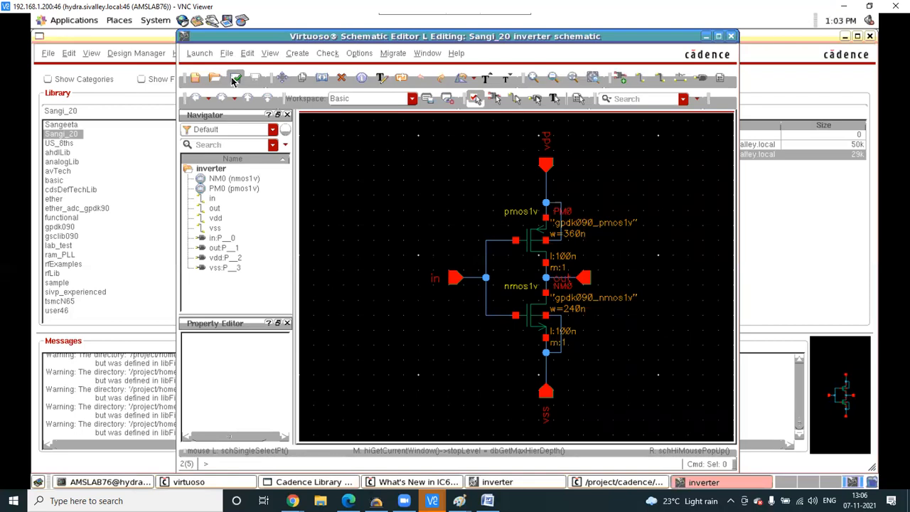
{"action": "left_click", "coordinate": [705, 35]}
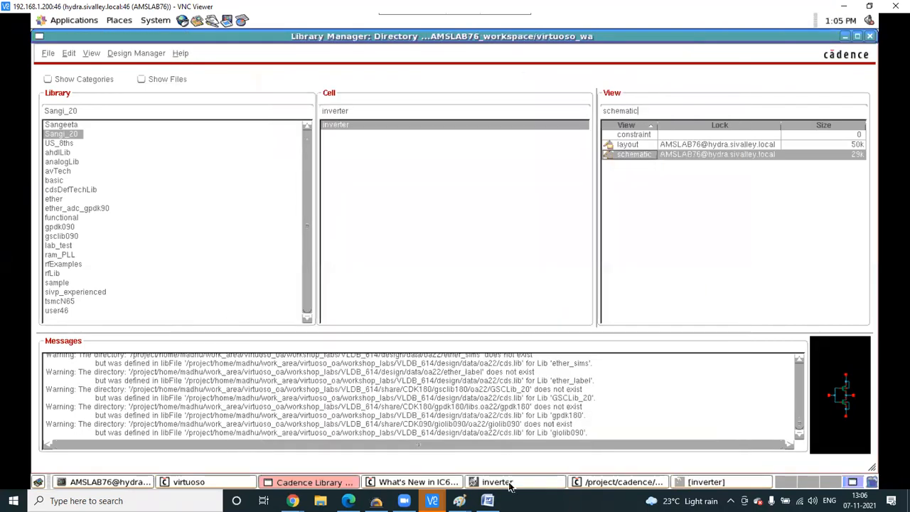
- Return to the inverter layout and make Oxide drawing the current layer
{"action": "left_click", "coordinate": [497, 482]}
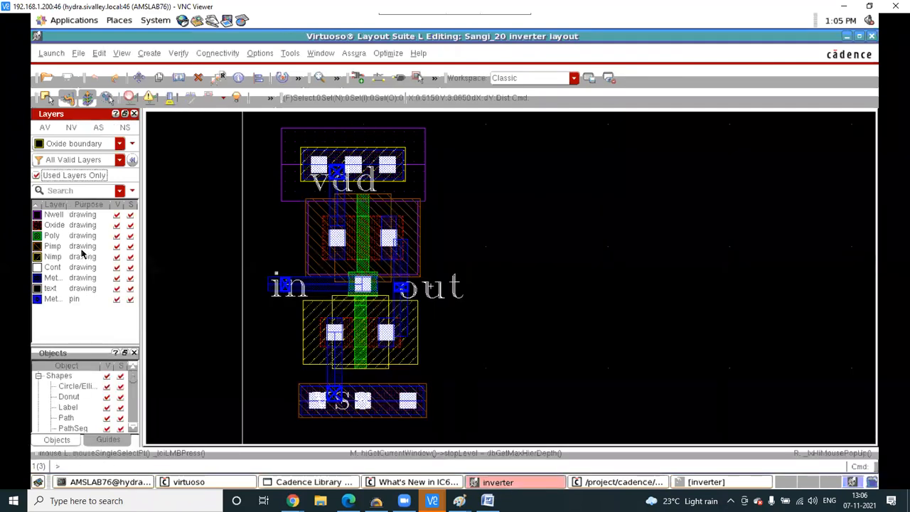
{"action": "left_click", "coordinate": [68, 224]}
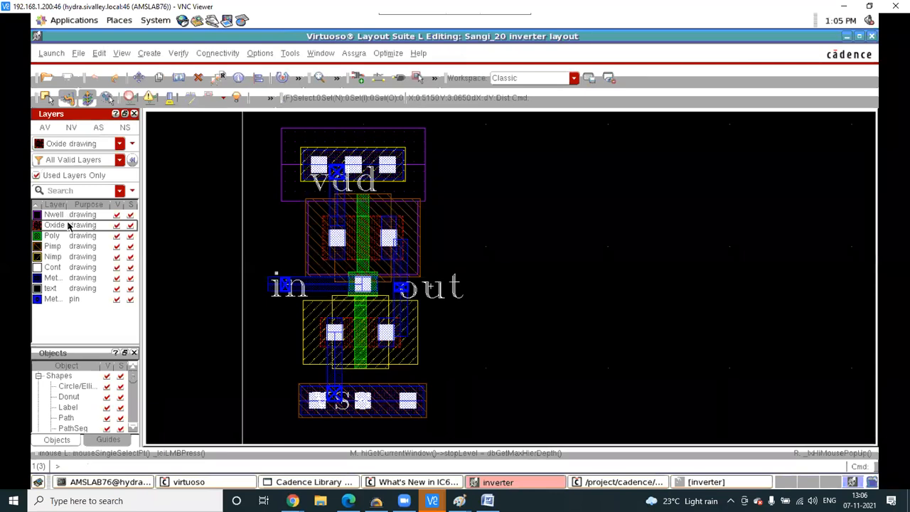
{"action": "left_click", "coordinate": [358, 54]}
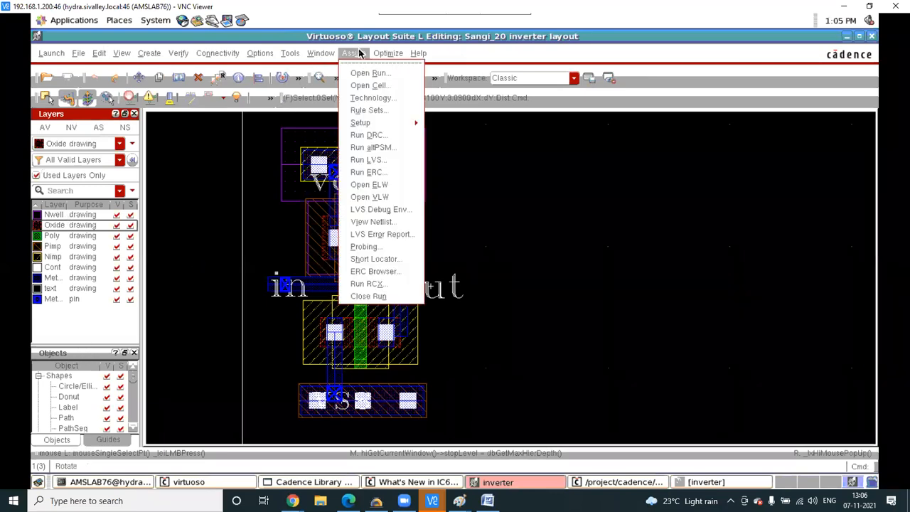
- Rerun Assura LVS 'Cascode' on the inverter, overwriting the old run data, then minimize the layout
{"action": "left_click", "coordinate": [364, 160]}
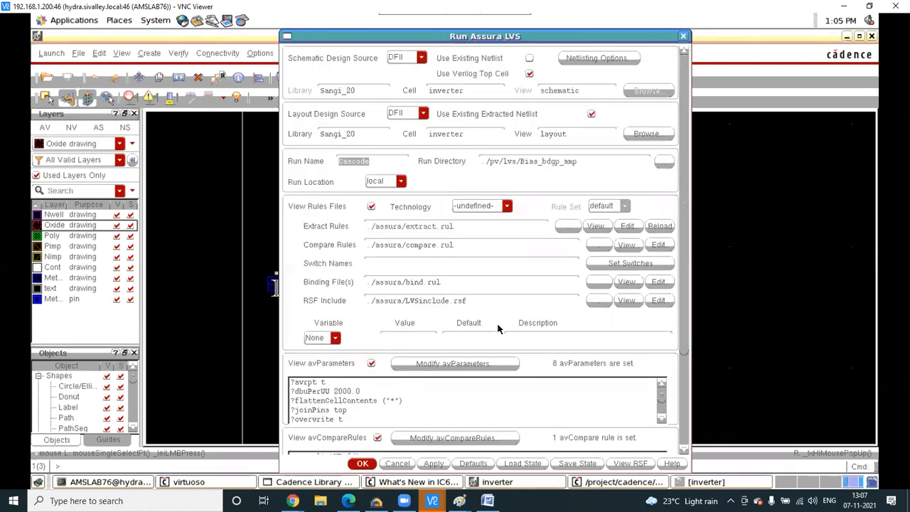
{"action": "mouse_move", "coordinate": [432, 500]}
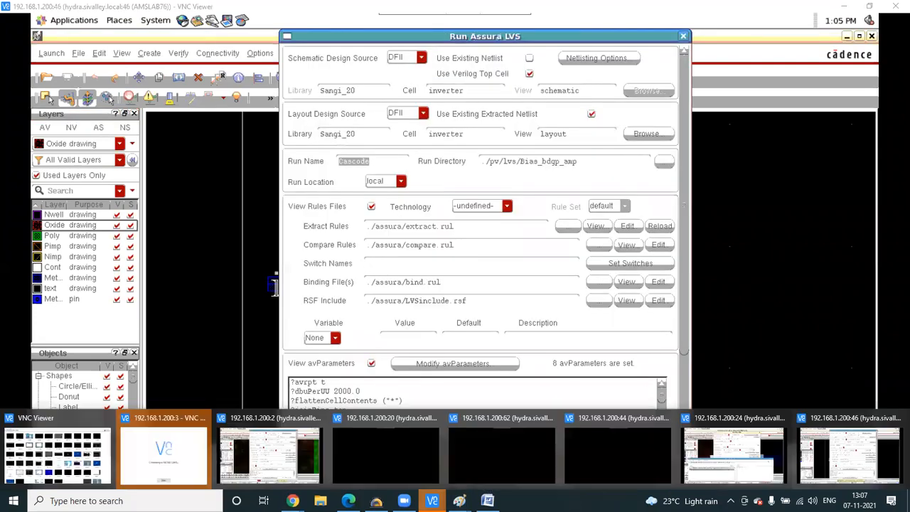
{"action": "left_click", "coordinate": [270, 451]}
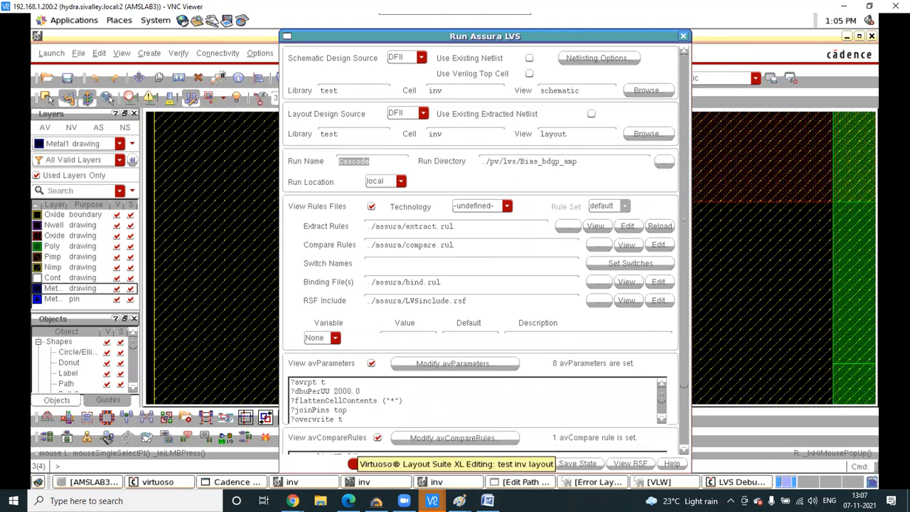
{"action": "mouse_move", "coordinate": [432, 500]}
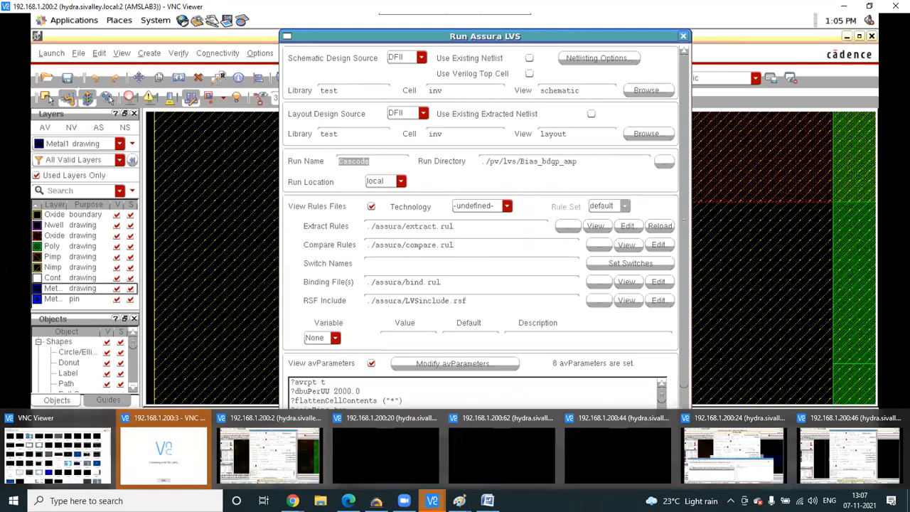
{"action": "left_click", "coordinate": [875, 460]}
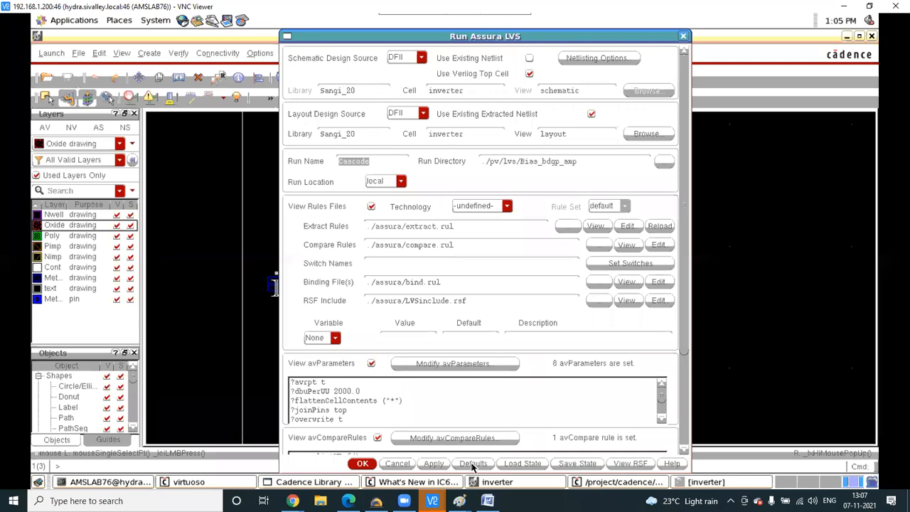
{"action": "left_click", "coordinate": [433, 463]}
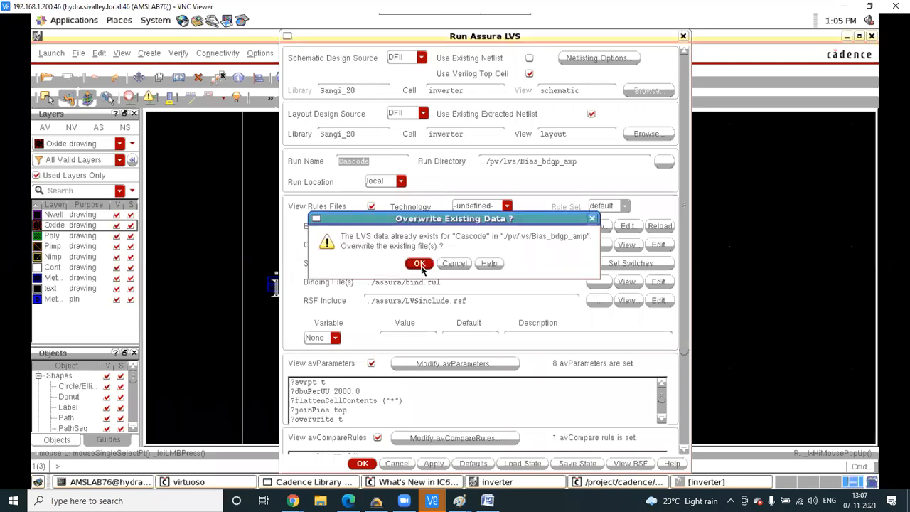
{"action": "left_click", "coordinate": [419, 264]}
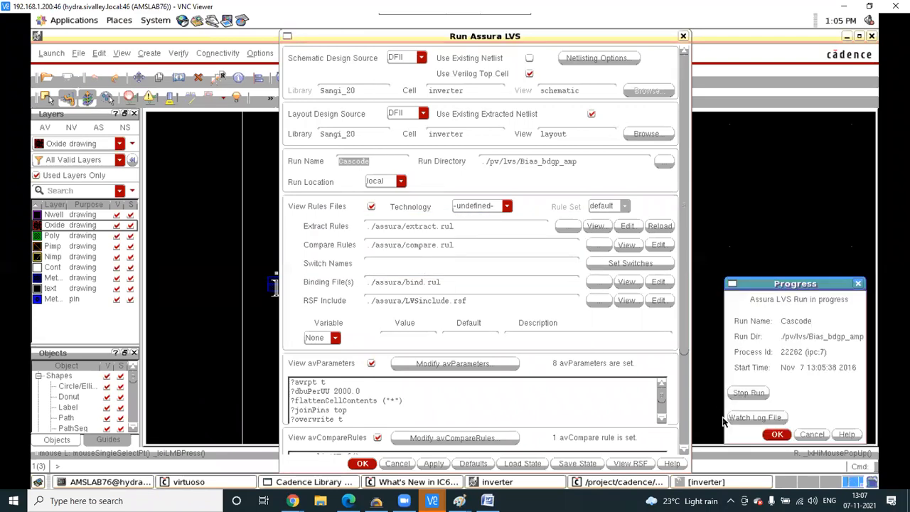
{"action": "left_click", "coordinate": [777, 434]}
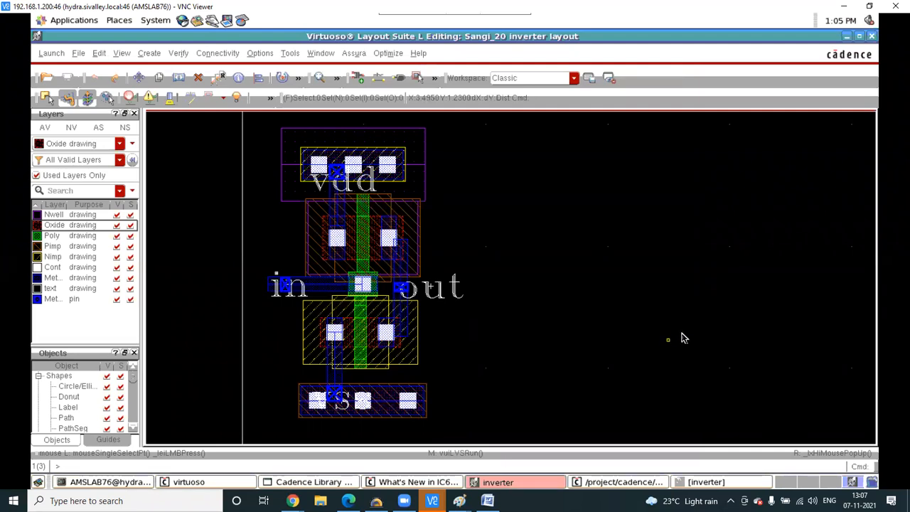
{"action": "left_click", "coordinate": [504, 486]}
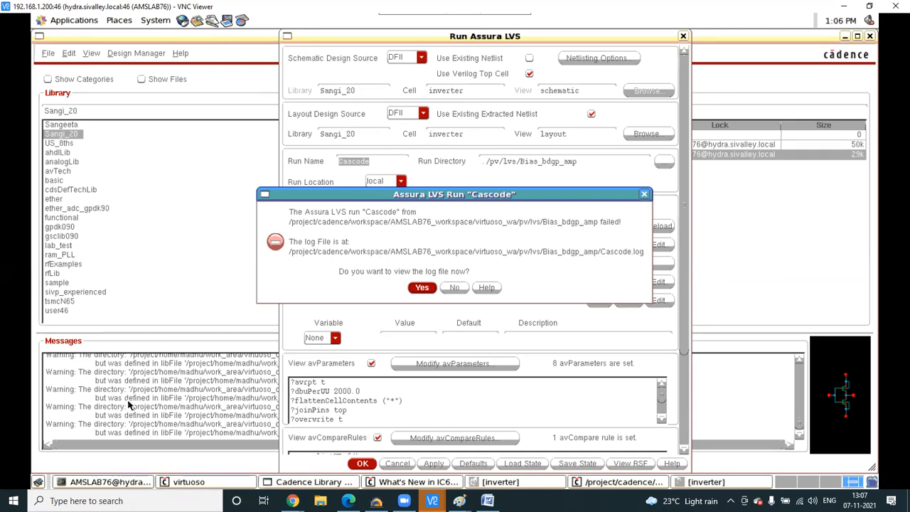
- List the workspace and the pv directory contents in the terminal
{"action": "left_click", "coordinate": [124, 483]}
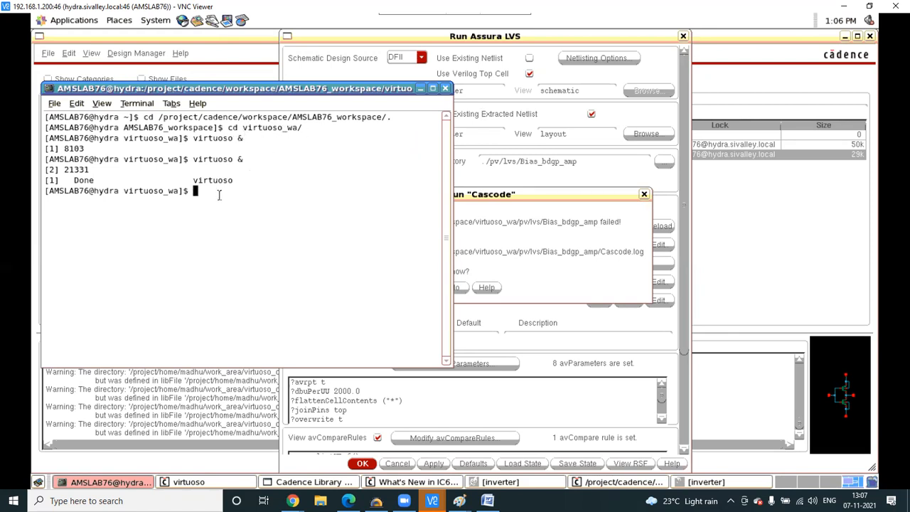
{"action": "type", "text": "ls"}
{"action": "key", "text": "Return"}
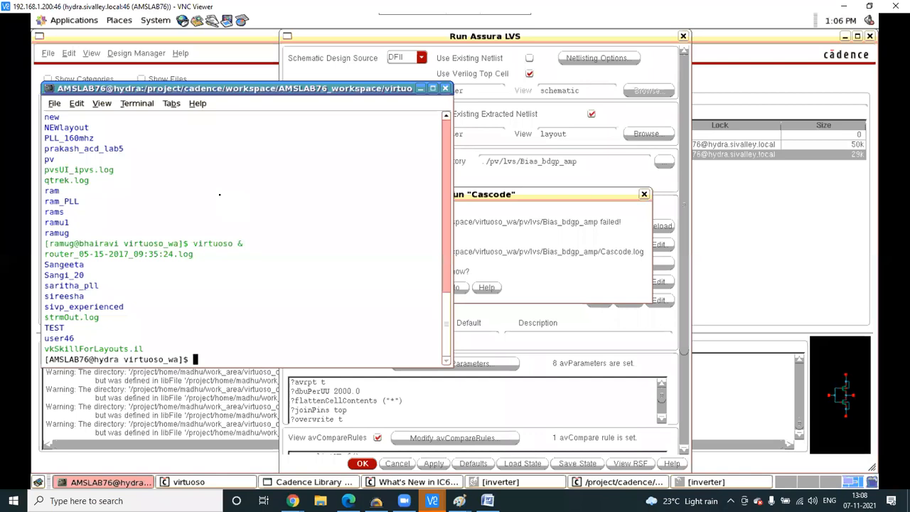
{"action": "type", "text": "cd pv"}
{"action": "key", "text": "Return"}
{"action": "type", "text": "ls"}
{"action": "key", "text": "Return"}
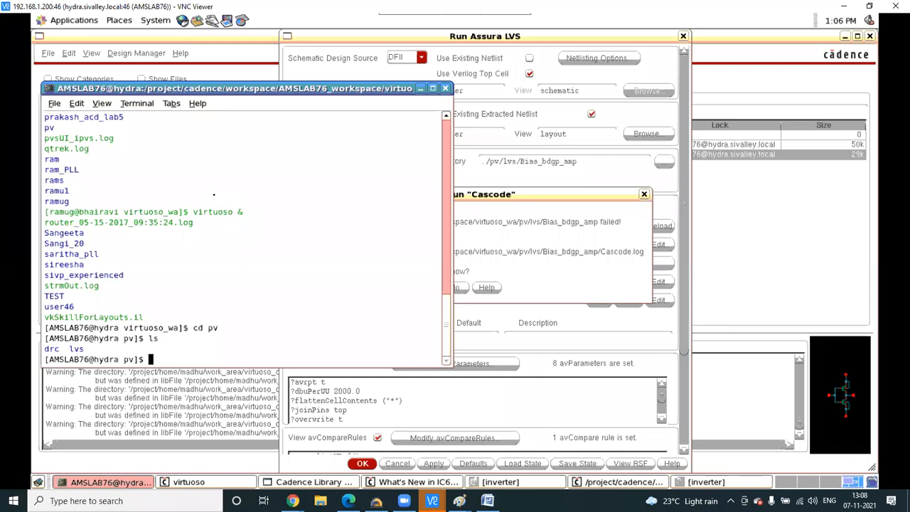
- Enter pv/lvs, list its run directories including Bias_bdgp_amp, and minimize the terminal
{"action": "type", "text": "cd lvs"}
{"action": "key", "text": "Tab"}
{"action": "key", "text": "Return"}
{"action": "type", "text": "ls"}
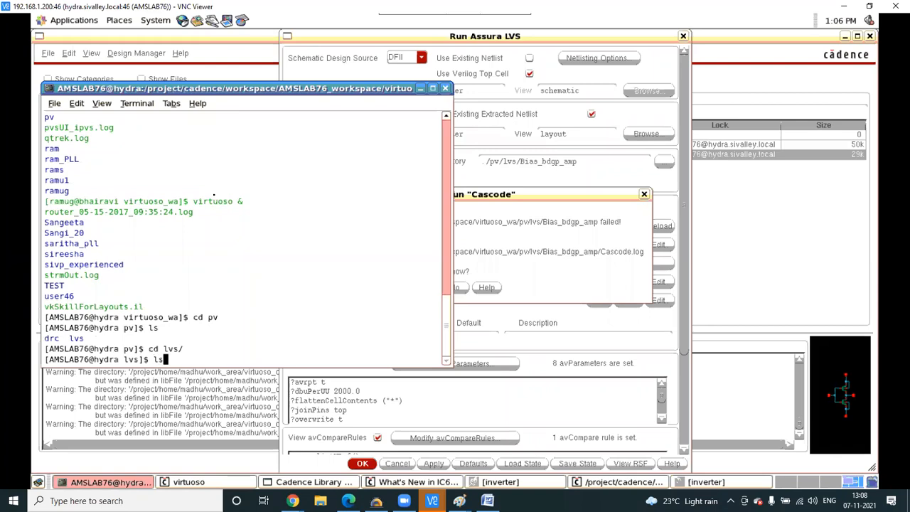
{"action": "key", "text": "Return"}
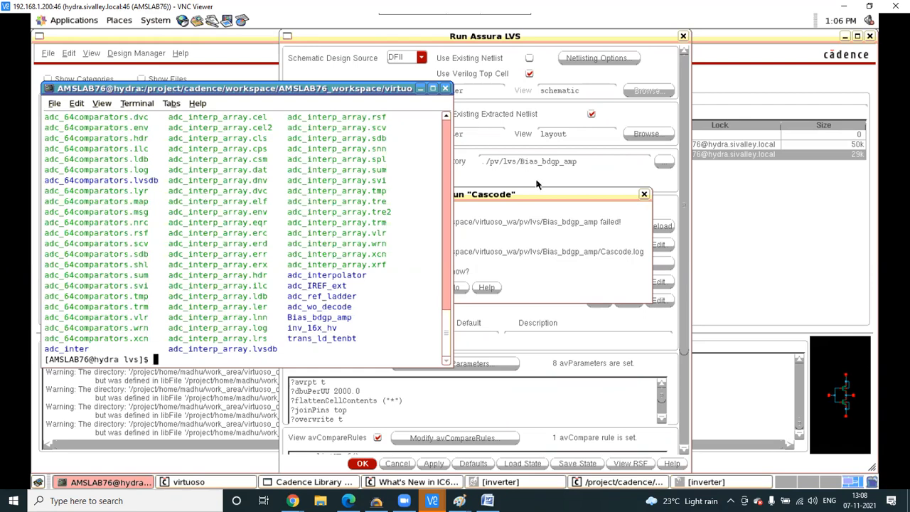
{"action": "left_click", "coordinate": [420, 88]}
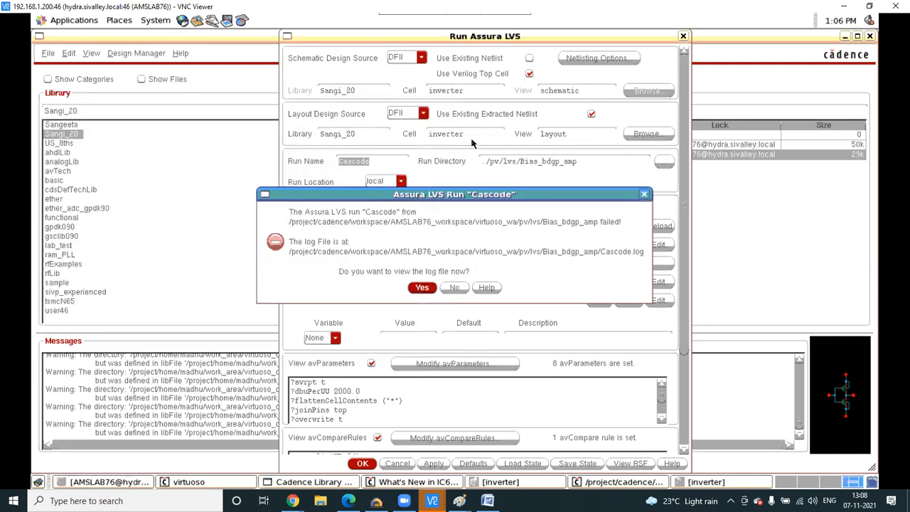
- Skip the log, rerun LVS with run directory ./pv/lvs/, and dismiss the missing Cascode.ldb error
{"action": "left_click", "coordinate": [450, 287]}
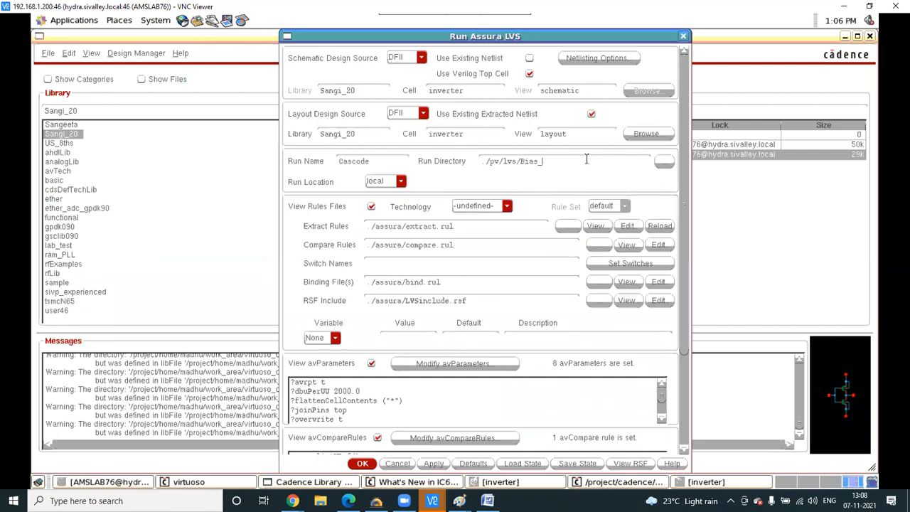
{"action": "key", "text": "BackSpace"}
{"action": "key", "text": "BackSpace"}
{"action": "key", "text": "BackSpace"}
{"action": "key", "text": "BackSpace"}
{"action": "left_click", "coordinate": [433, 466]}
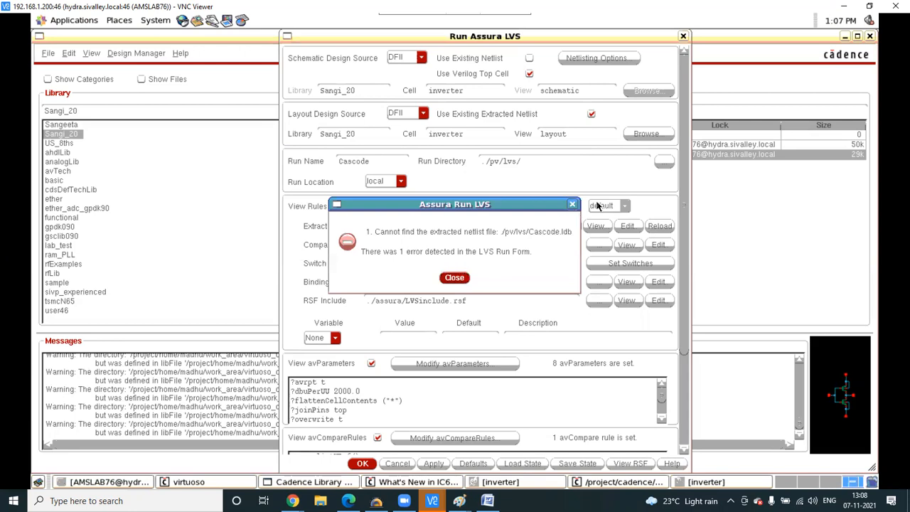
{"action": "left_click", "coordinate": [574, 206]}
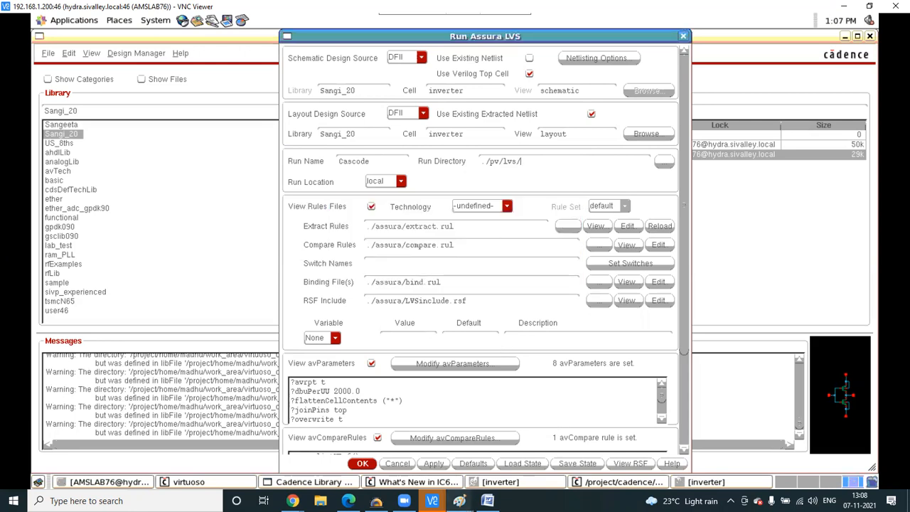
{"action": "mouse_move", "coordinate": [432, 500]}
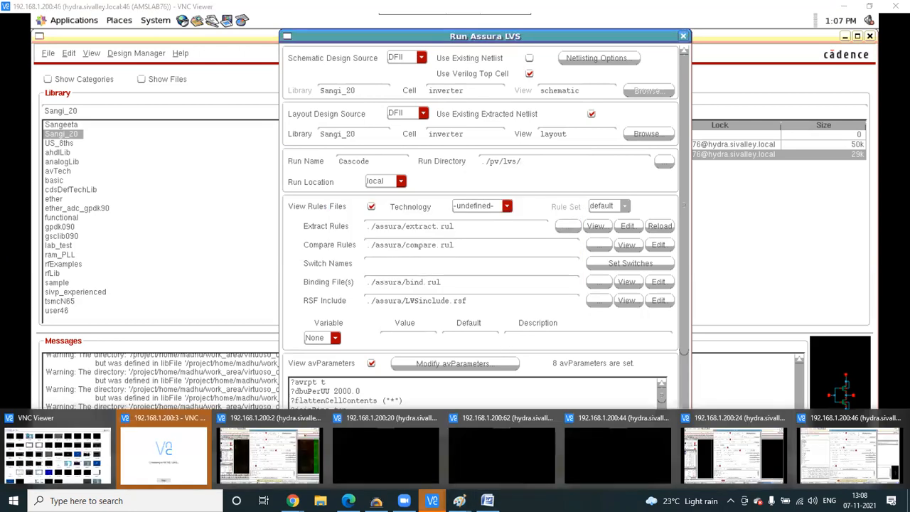
{"action": "left_click", "coordinate": [291, 462]}
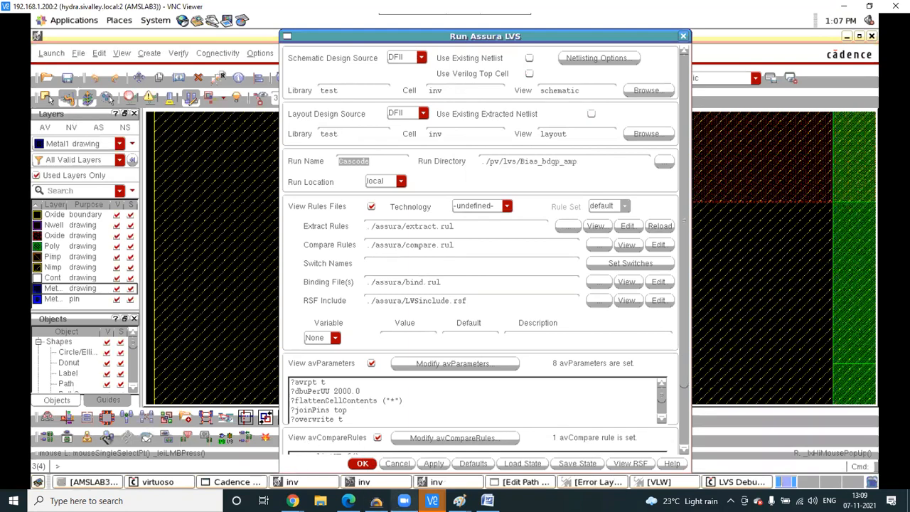
{"action": "mouse_move", "coordinate": [431, 500]}
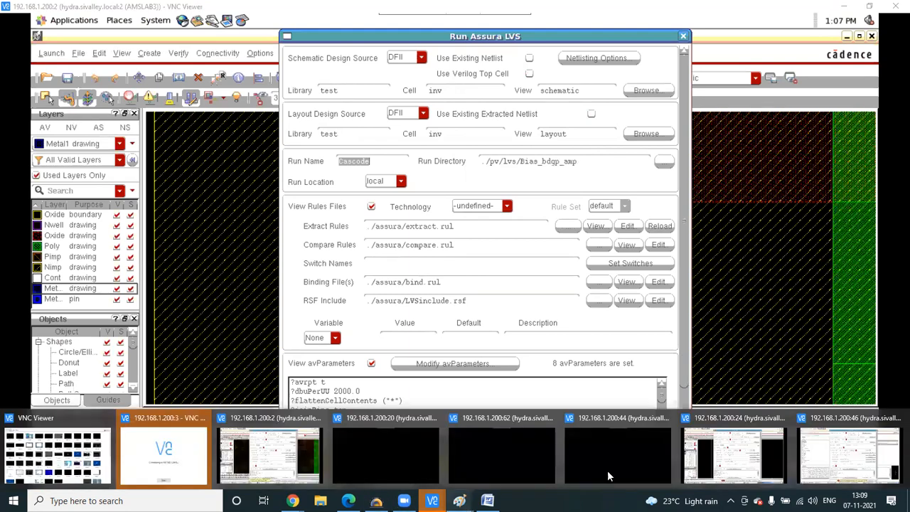
{"action": "left_click", "coordinate": [862, 466]}
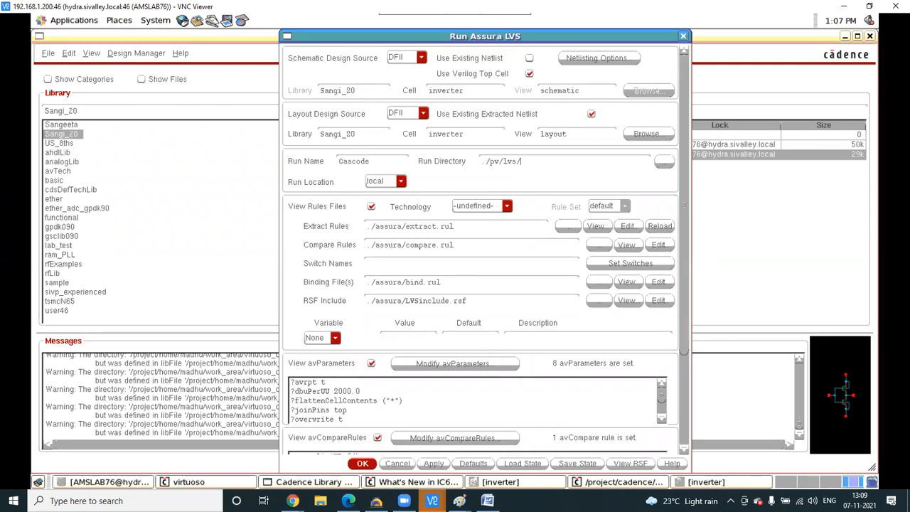
{"action": "mouse_move", "coordinate": [432, 500]}
{"action": "left_click", "coordinate": [298, 418]}
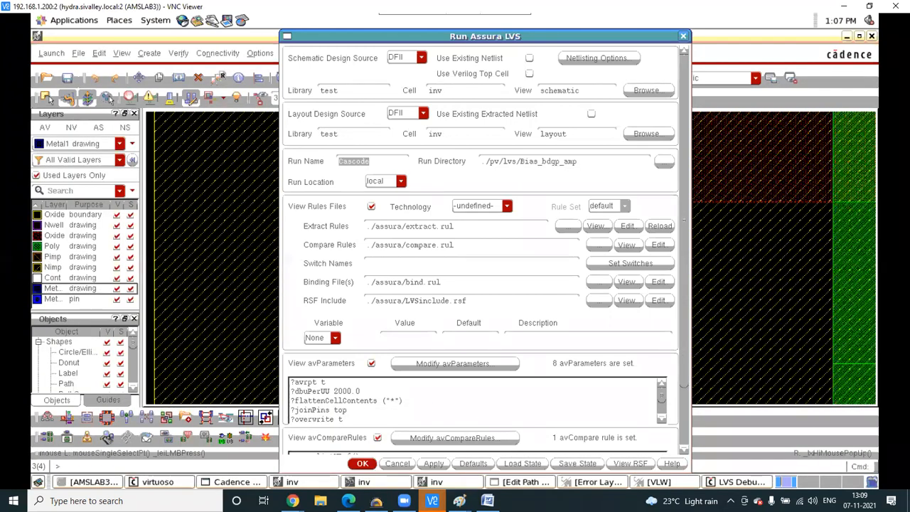
{"action": "mouse_move", "coordinate": [432, 501]}
{"action": "left_click", "coordinate": [822, 472]}
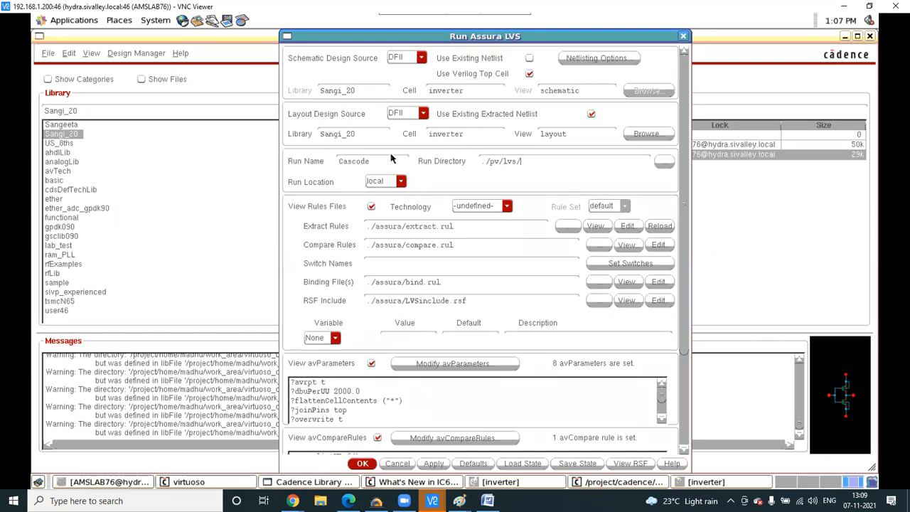
- Set the LVS run directory to ./pv/lvs/adc and apply the settings
{"action": "left_click", "coordinate": [664, 162]}
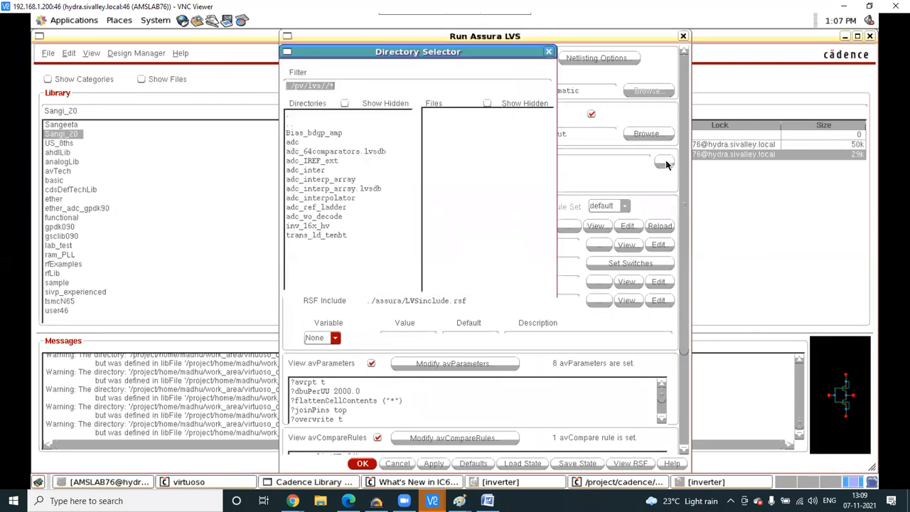
{"action": "left_click", "coordinate": [347, 134]}
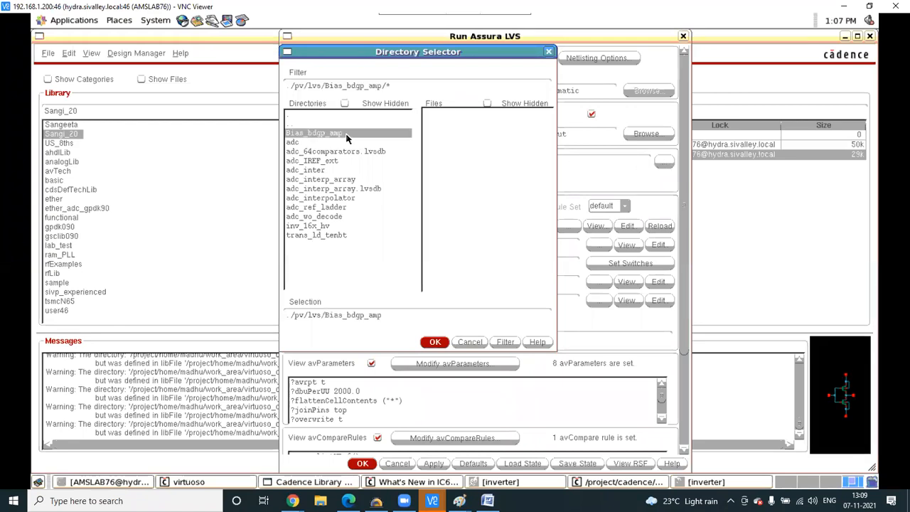
{"action": "left_click", "coordinate": [318, 142]}
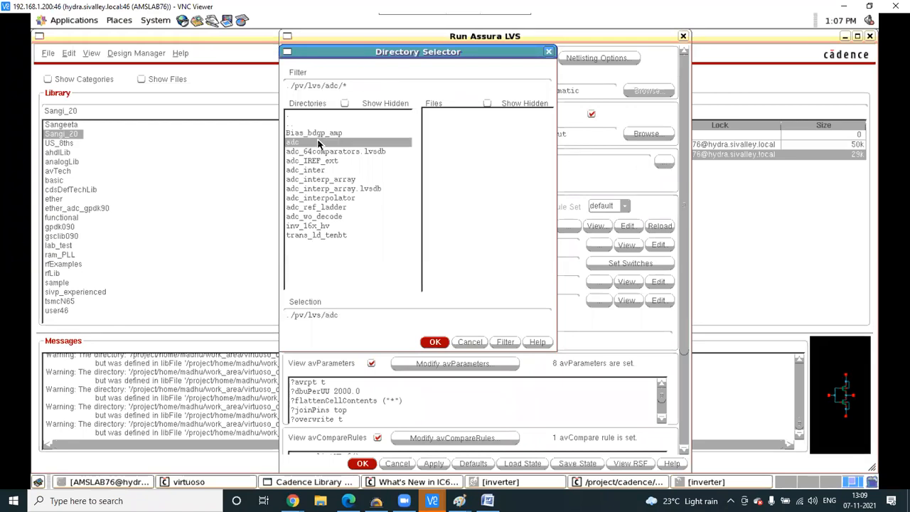
{"action": "left_click", "coordinate": [435, 342]}
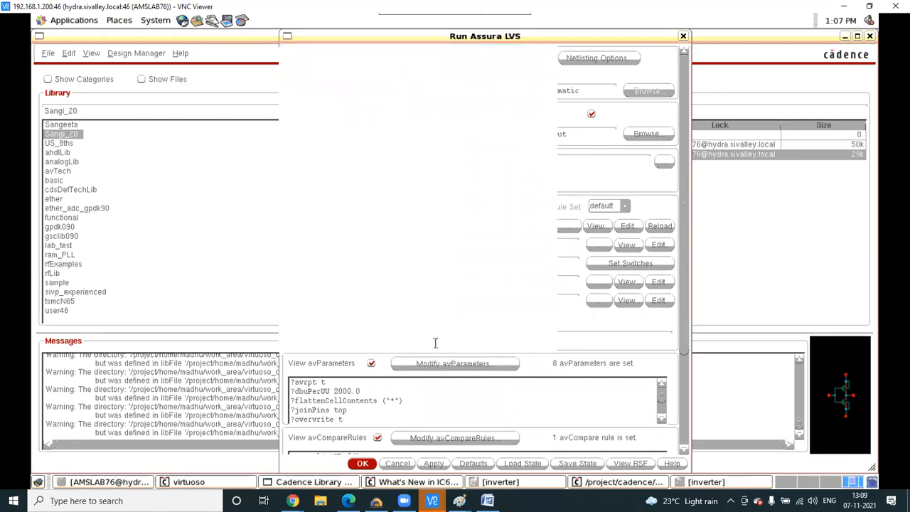
{"action": "left_click", "coordinate": [433, 463]}
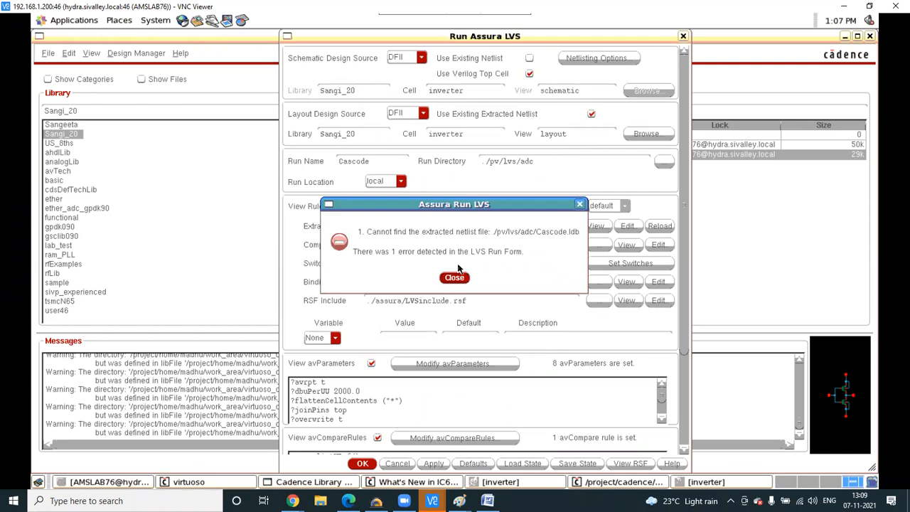
- Compare against the other session's LVS settings, then dismiss the missing Cascode.ldb error
{"action": "mouse_move", "coordinate": [432, 501]}
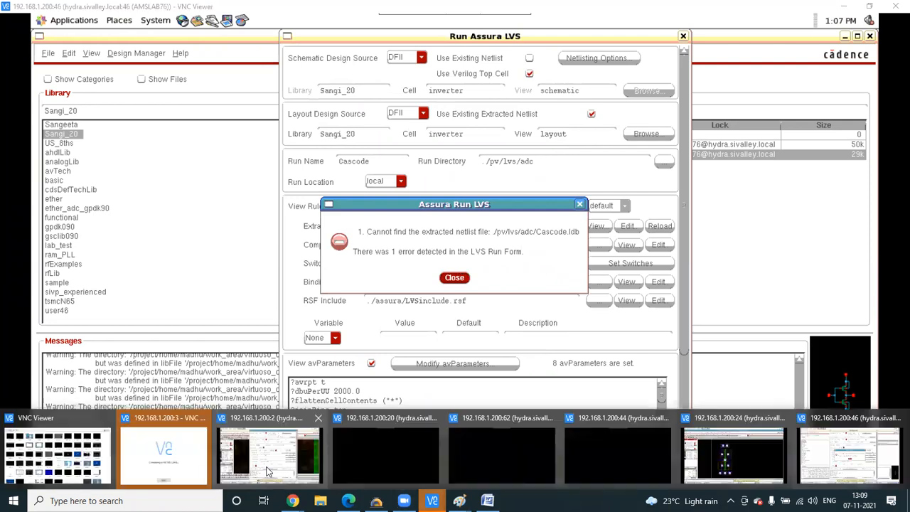
{"action": "left_click", "coordinate": [268, 471]}
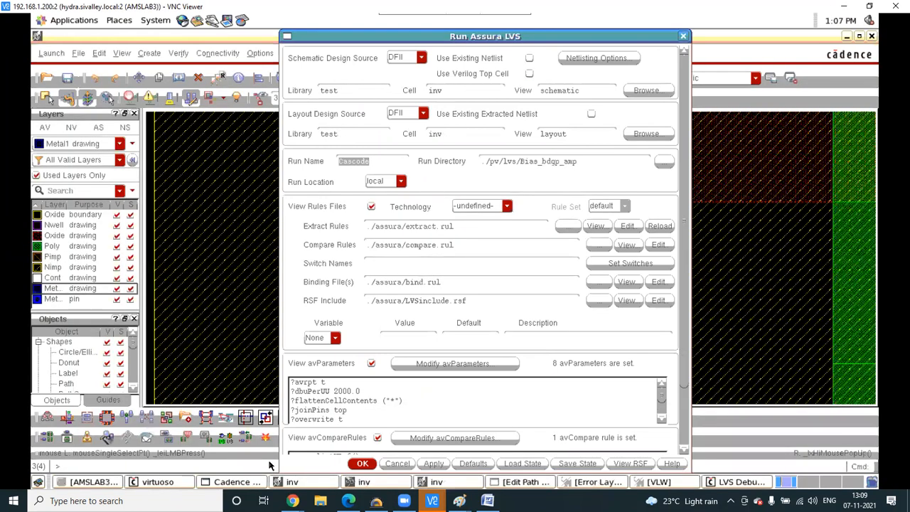
{"action": "left_click", "coordinate": [460, 500]}
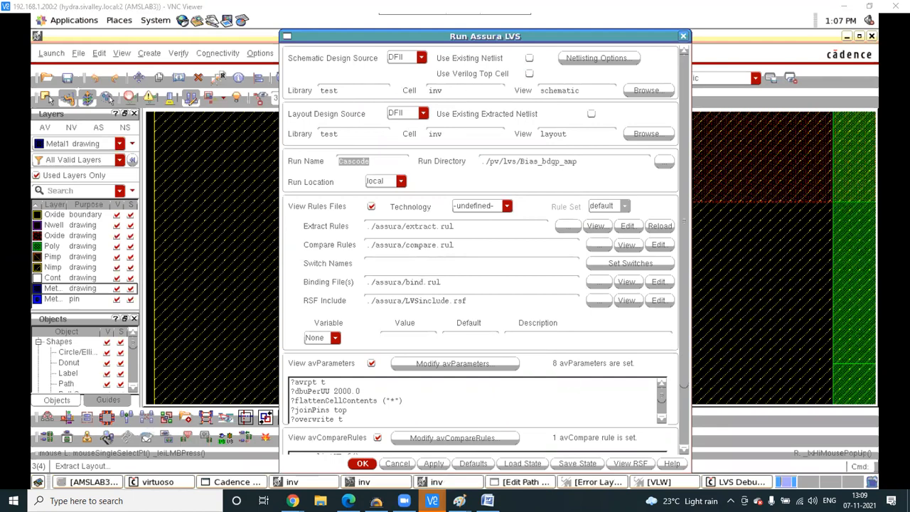
{"action": "left_click", "coordinate": [845, 451]}
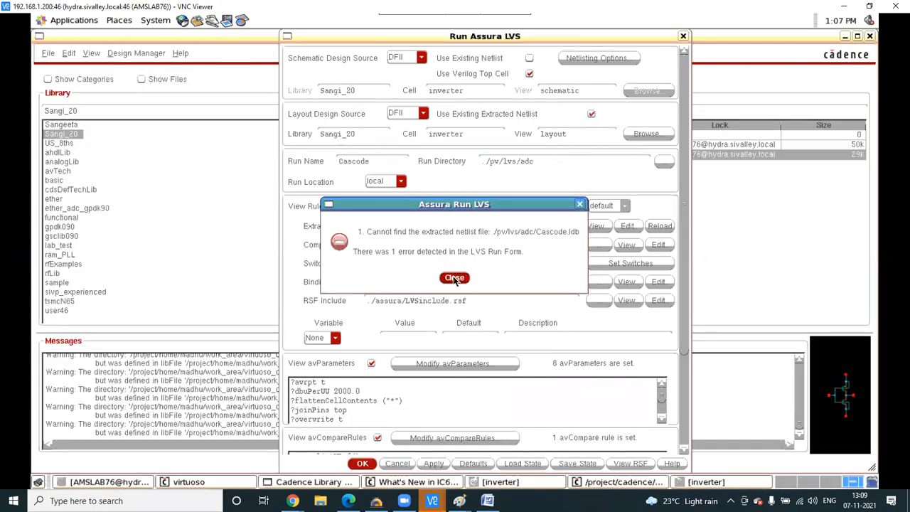
{"action": "left_click", "coordinate": [453, 277]}
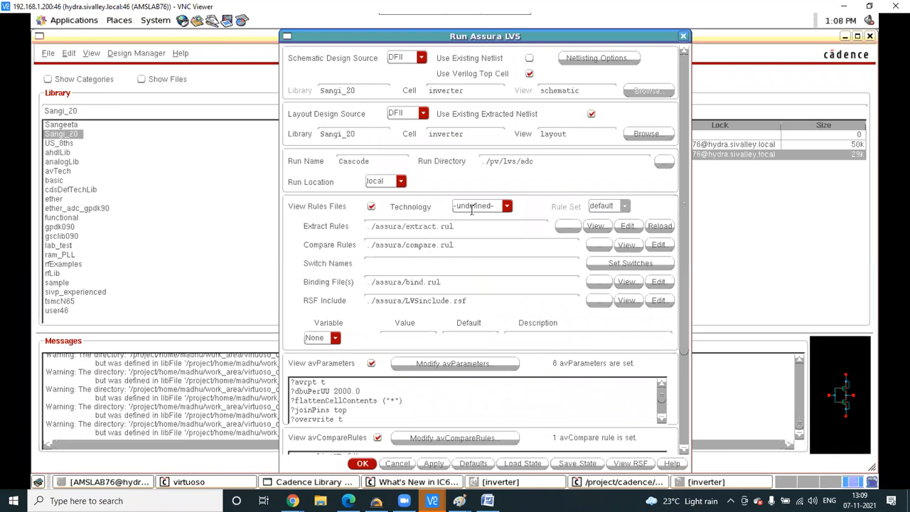
- Reopen the Run Assura LVS form from the Sangi_20 inverter layout window
{"action": "left_click", "coordinate": [683, 36]}
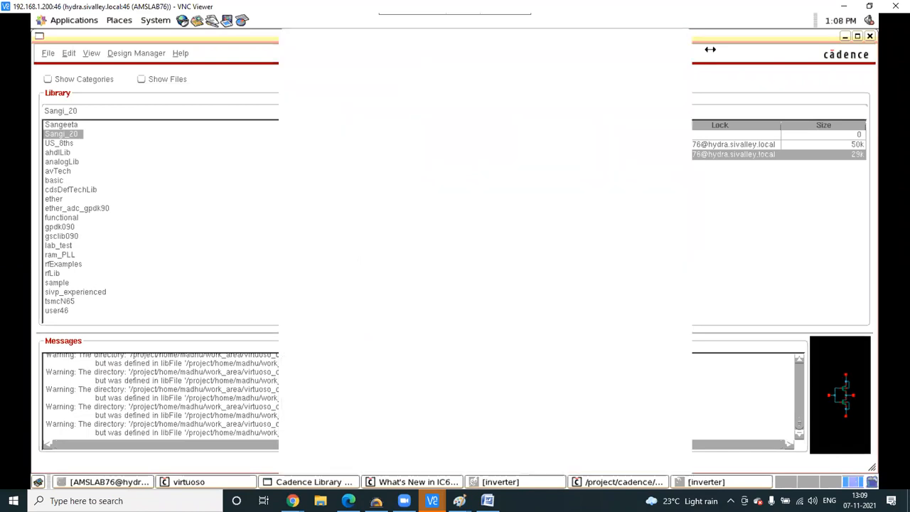
{"action": "left_click", "coordinate": [501, 484]}
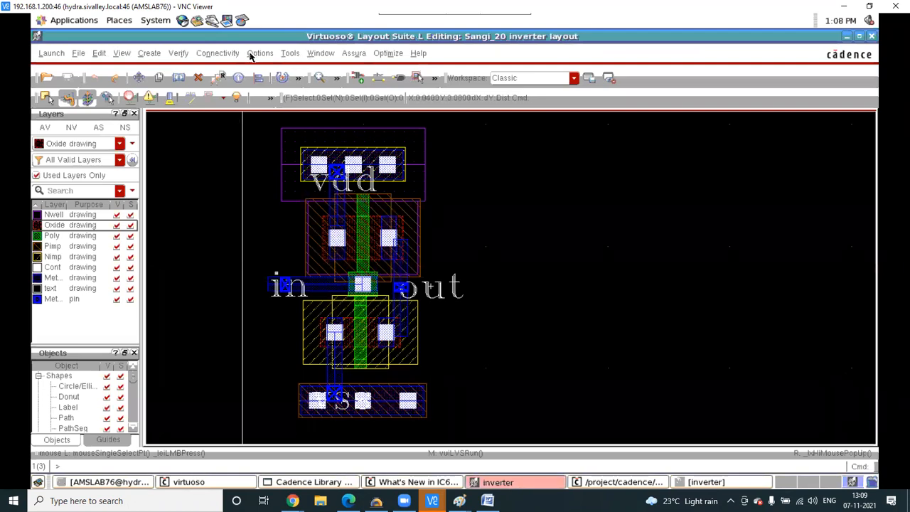
{"action": "left_click", "coordinate": [346, 57]}
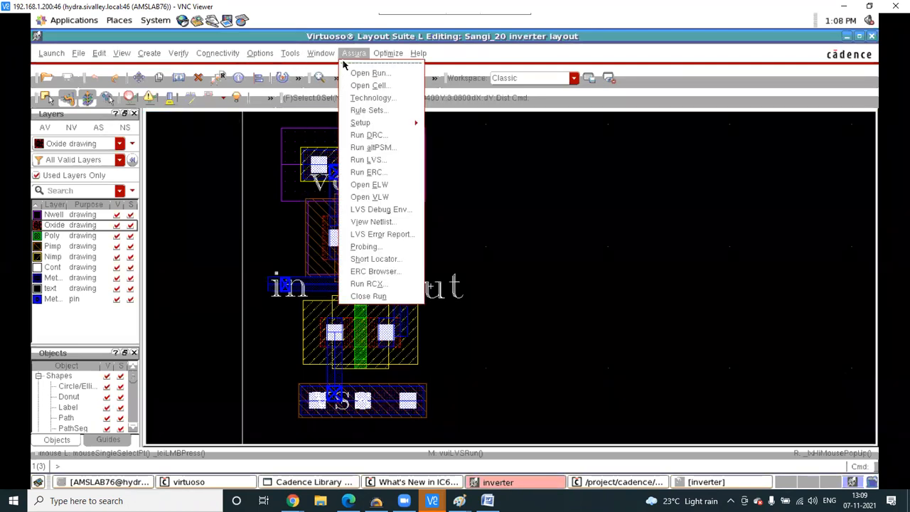
{"action": "left_click", "coordinate": [368, 159]}
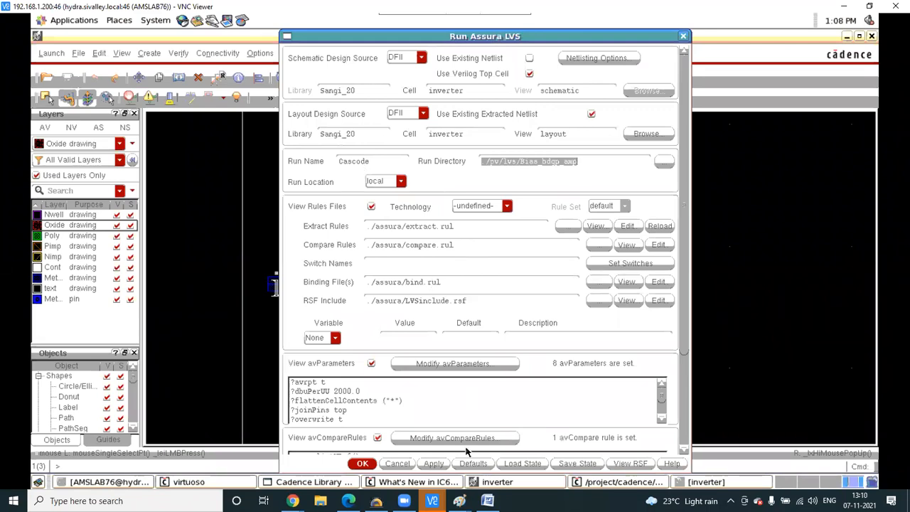
- Run LVS 'Cascode' with avCompareRules unchecked, overwriting the existing run data
{"action": "left_click", "coordinate": [377, 438]}
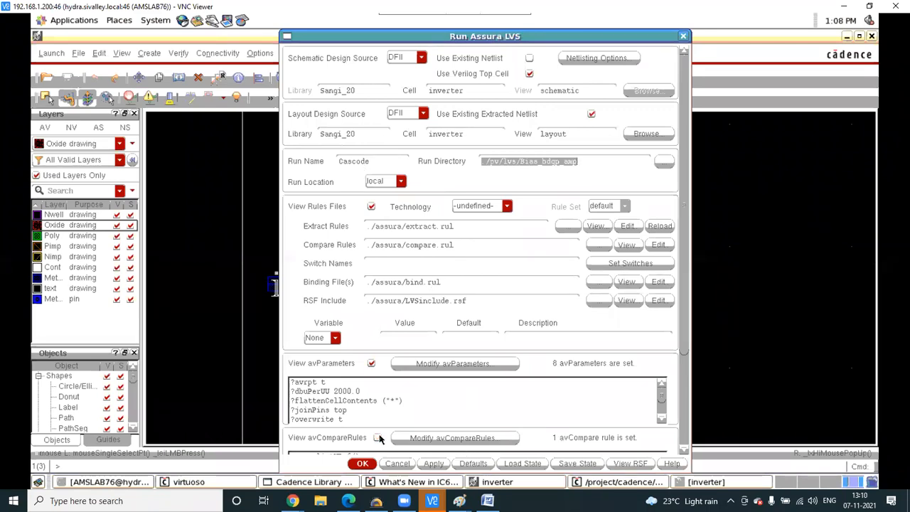
{"action": "left_click", "coordinate": [430, 463]}
{"action": "left_click", "coordinate": [423, 263]}
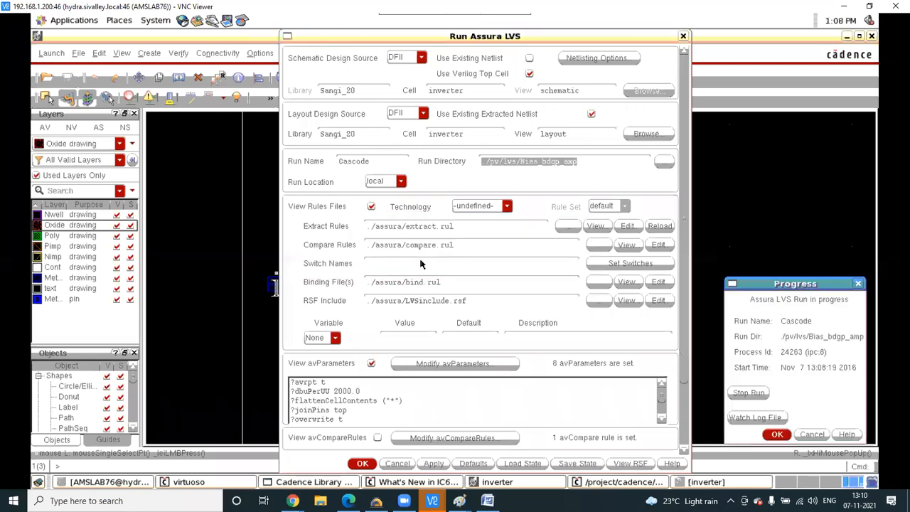
{"action": "left_click", "coordinate": [776, 434]}
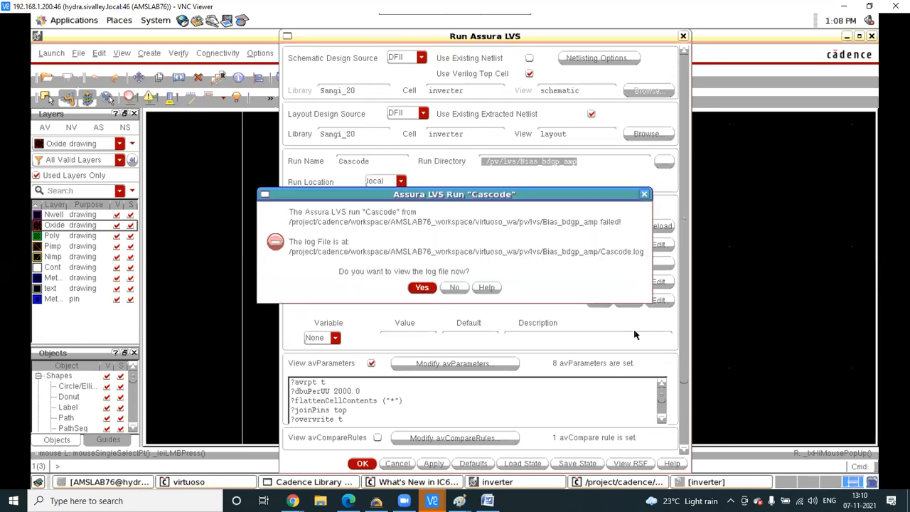
- Read Cascode.log's errors about no Verilog netlist for top cell 'inverter', then restore the layout
{"action": "left_click", "coordinate": [422, 287]}
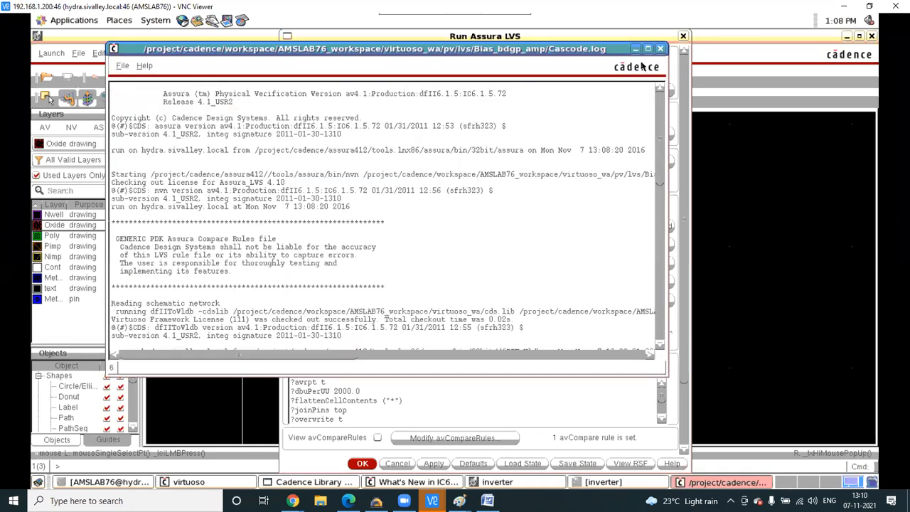
{"action": "left_click", "coordinate": [645, 49]}
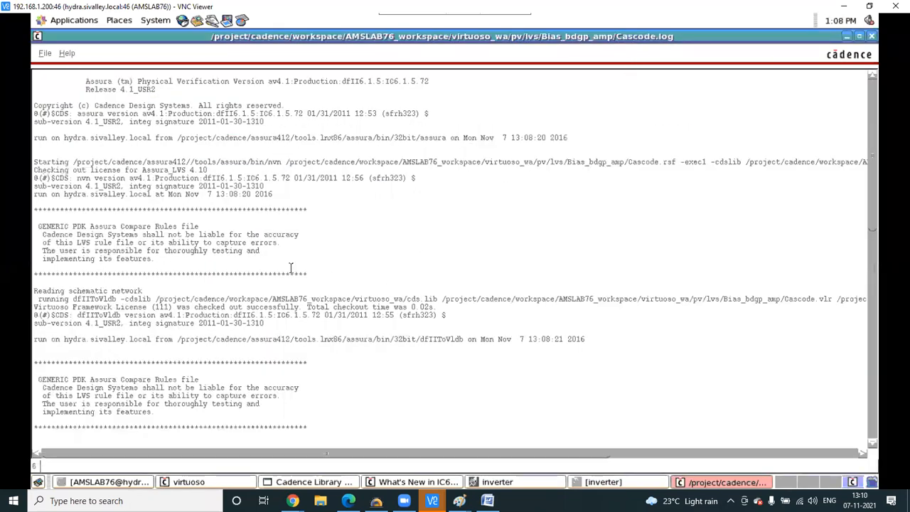
{"action": "scroll", "coordinate": [292, 299], "scroll_direction": "down", "scroll_amount": 5}
{"action": "scroll", "coordinate": [292, 298], "scroll_direction": "down", "scroll_amount": 2}
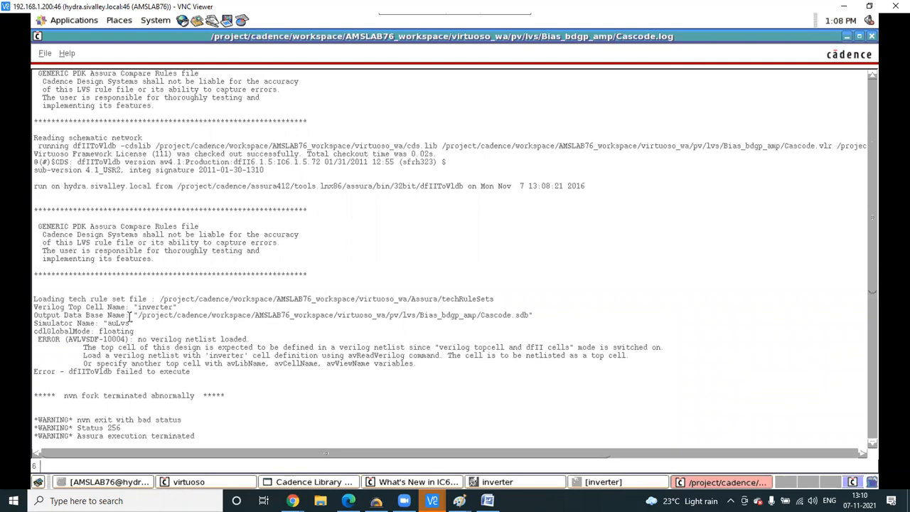
{"action": "scroll", "coordinate": [130, 315], "scroll_direction": "up", "scroll_amount": 4}
{"action": "scroll", "coordinate": [129, 314], "scroll_direction": "up", "scroll_amount": 3}
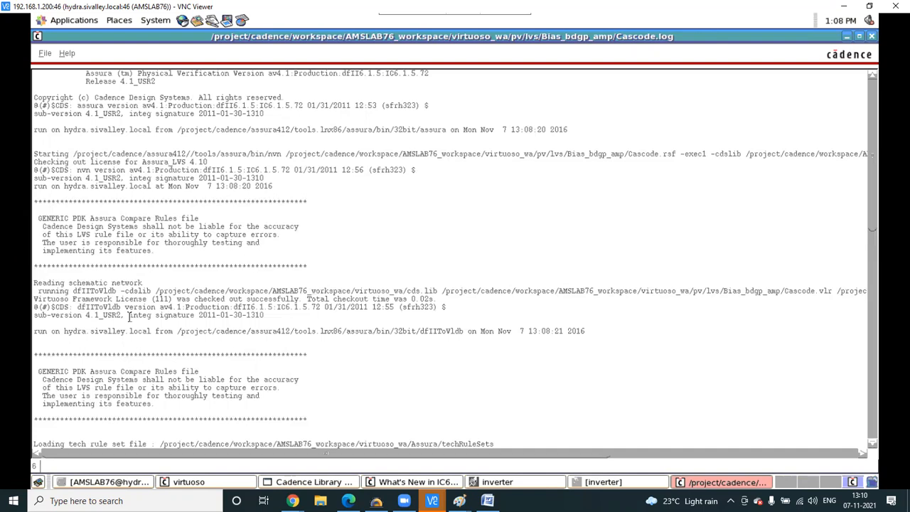
{"action": "scroll", "coordinate": [129, 318], "scroll_direction": "down", "scroll_amount": 7}
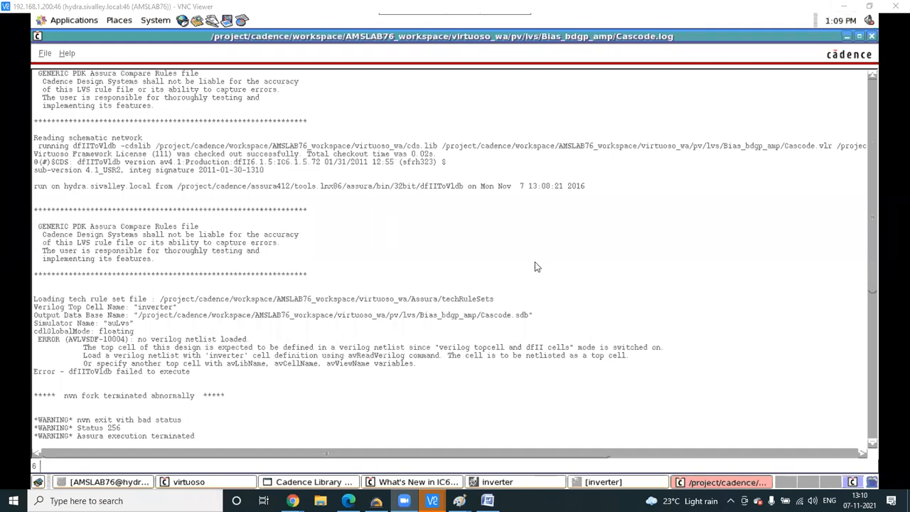
{"action": "left_click", "coordinate": [622, 482]}
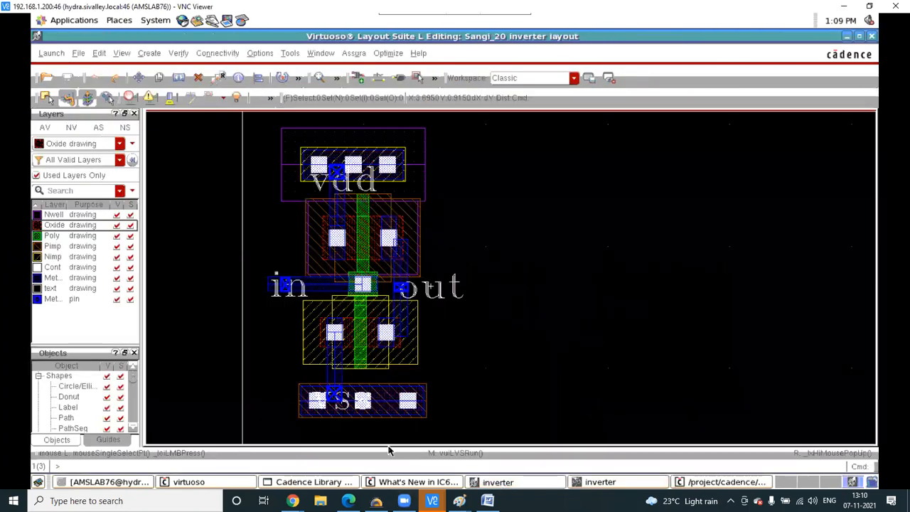
- Reopen the Run Assura LVS form and review its compare rules settings
{"action": "left_click", "coordinate": [355, 54]}
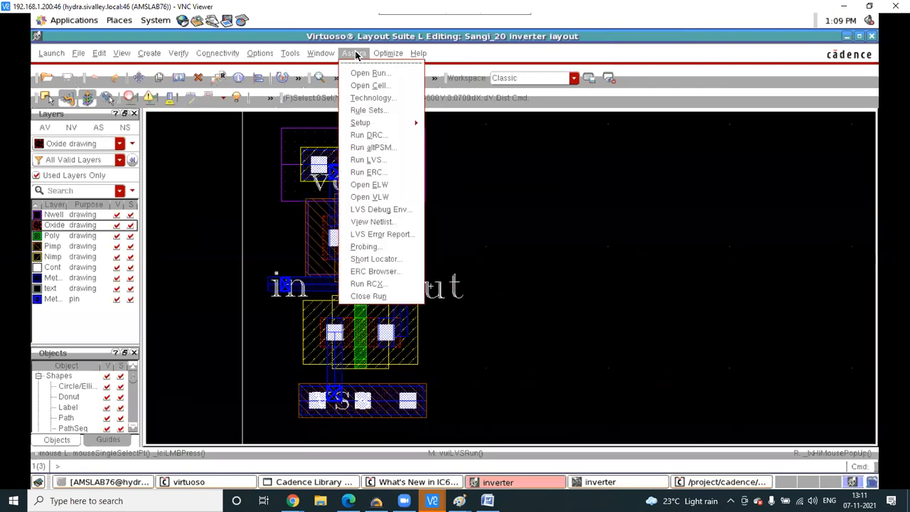
{"action": "left_click", "coordinate": [382, 162]}
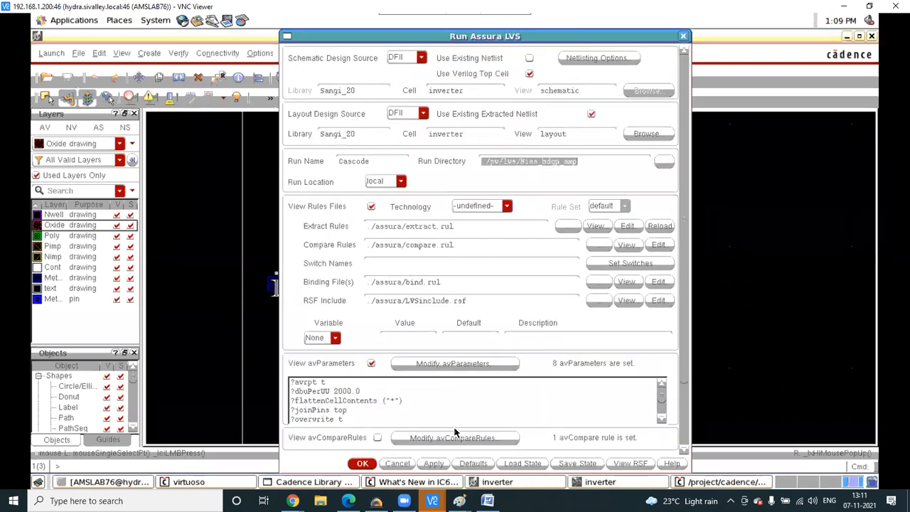
{"action": "left_click", "coordinate": [378, 437]}
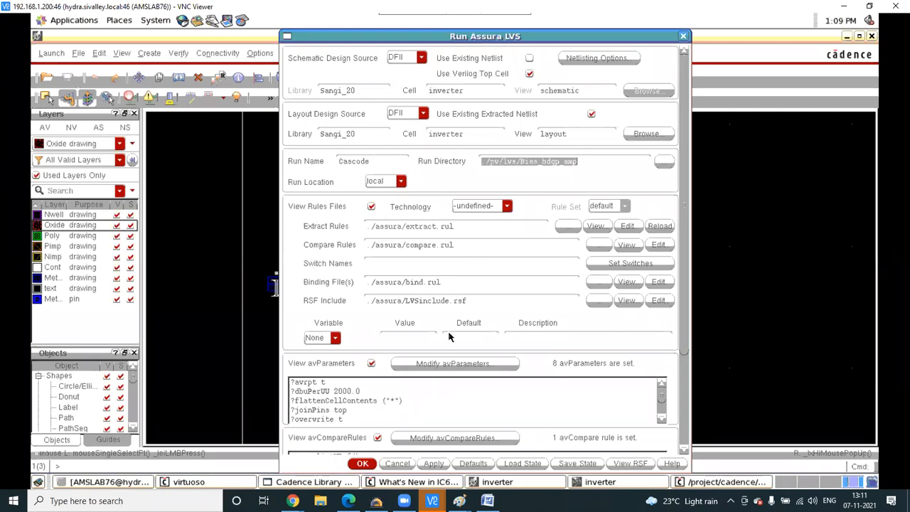
{"action": "scroll", "coordinate": [451, 334], "scroll_direction": "down", "scroll_amount": 5}
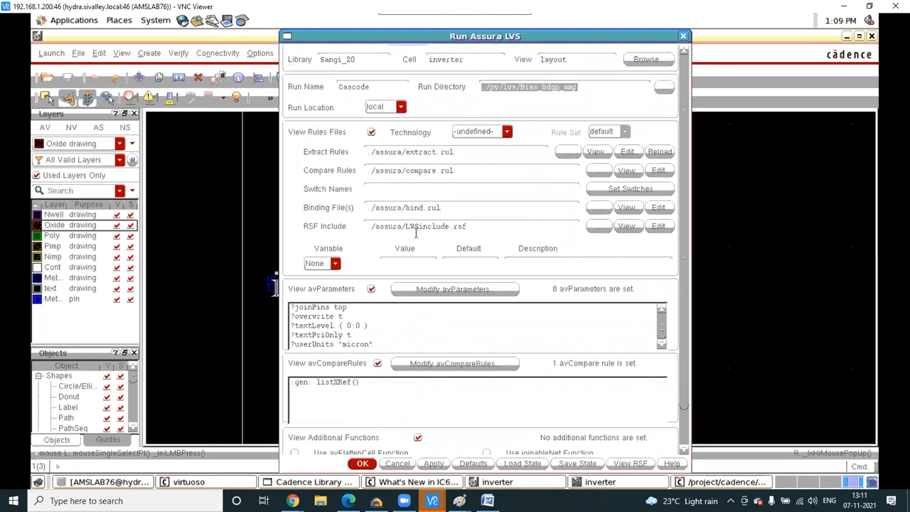
{"action": "scroll", "coordinate": [416, 232], "scroll_direction": "up", "scroll_amount": 3}
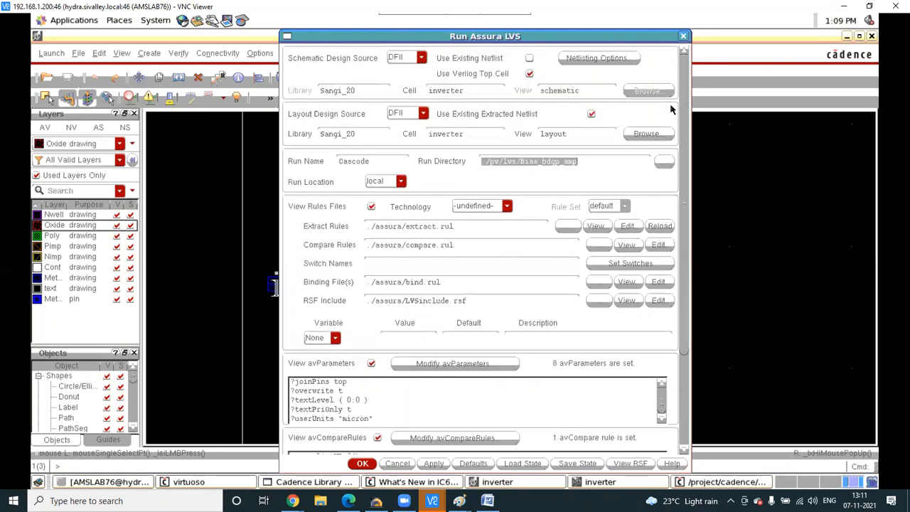
- Compare the LVS settings against another session's Run LVS form before returning to Sangi_20
{"action": "left_click", "coordinate": [530, 59]}
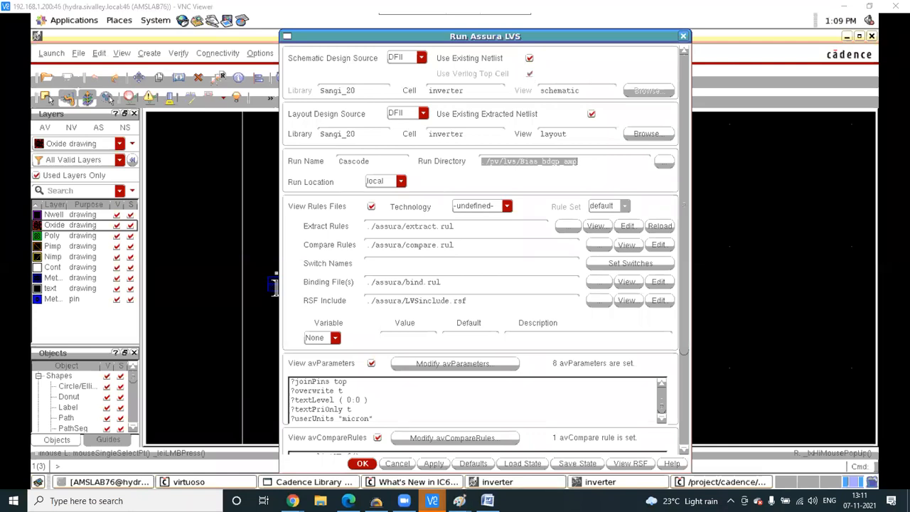
{"action": "mouse_move", "coordinate": [432, 500]}
{"action": "left_click", "coordinate": [320, 473]}
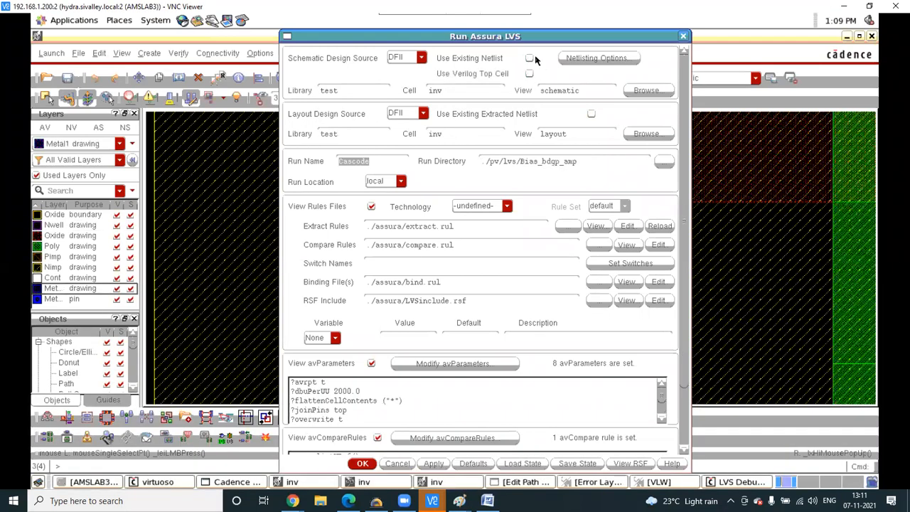
{"action": "mouse_move", "coordinate": [432, 500]}
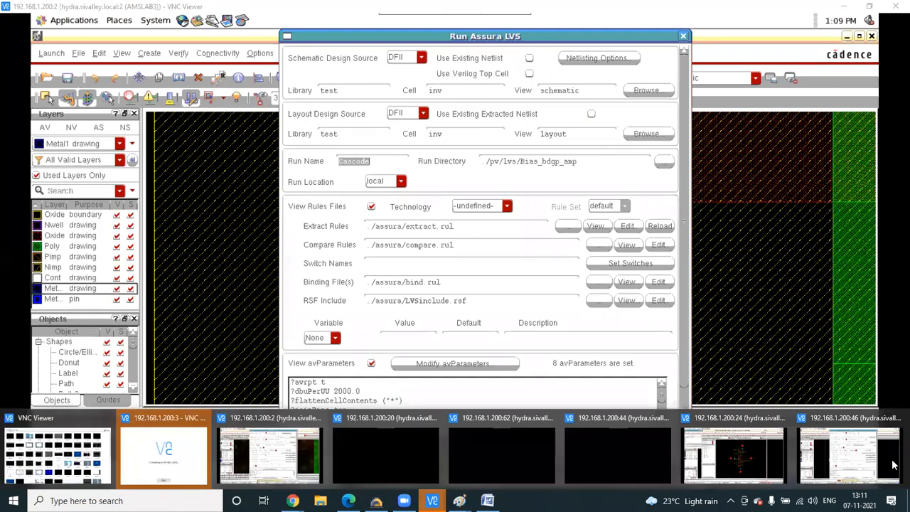
{"action": "left_click", "coordinate": [892, 462]}
- Run LVS with Use Existing Netlist and Use Verilog Top Cell off, overwriting previous data
{"action": "left_click", "coordinate": [529, 58]}
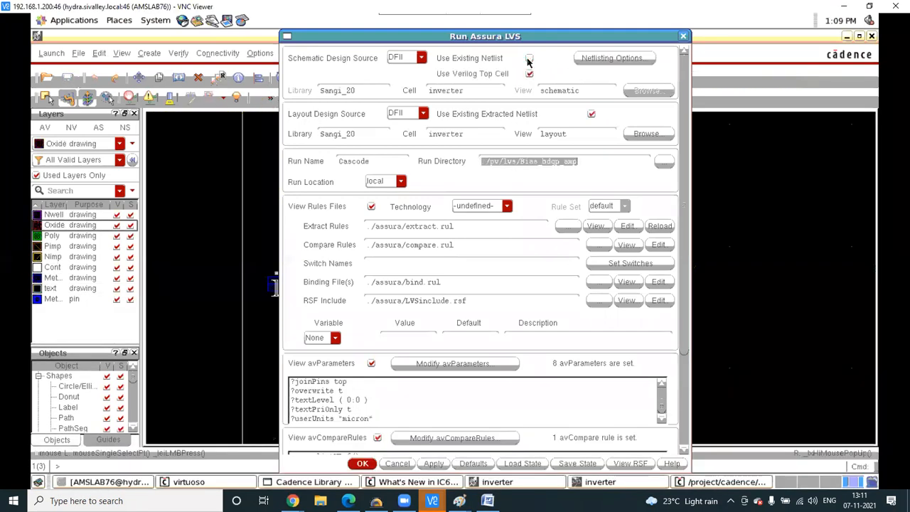
{"action": "left_click", "coordinate": [530, 74]}
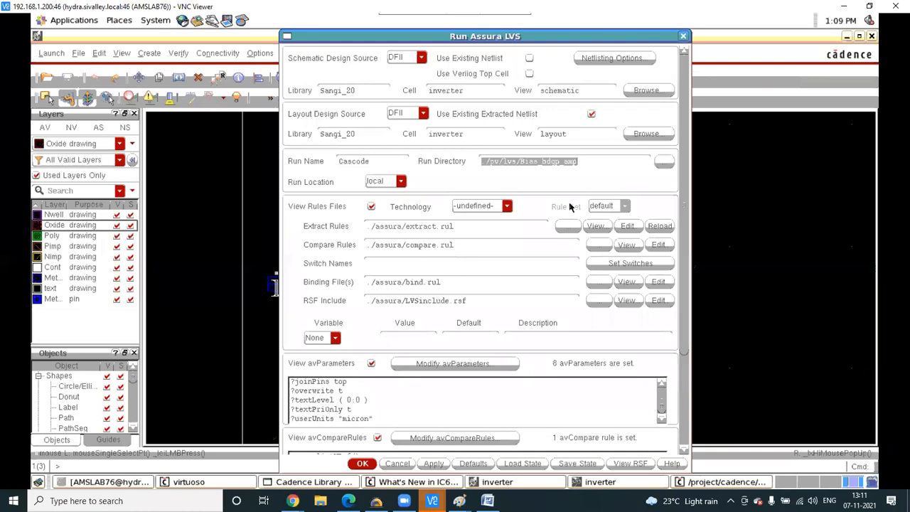
{"action": "left_click", "coordinate": [436, 468]}
{"action": "left_click", "coordinate": [425, 265]}
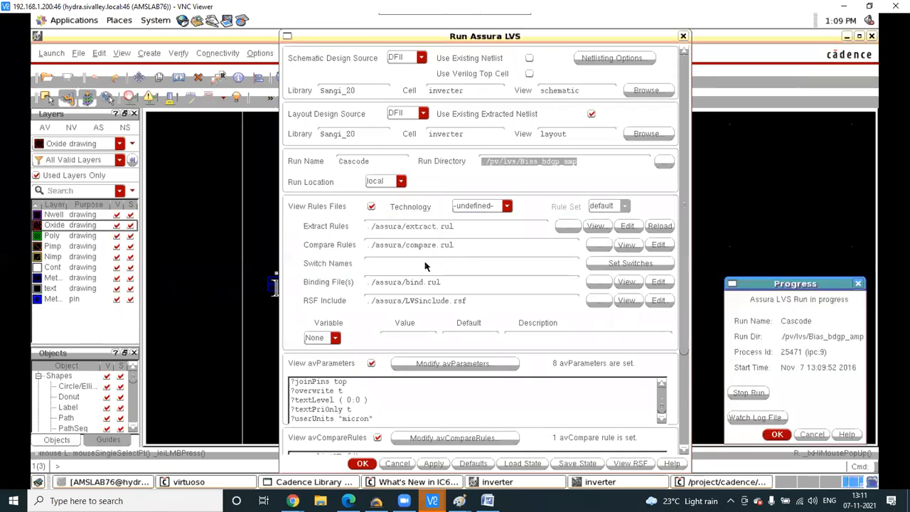
- Check the 'Schematic and Layout Match' summary showing zero mismatches, then close it
{"action": "left_click", "coordinate": [777, 434]}
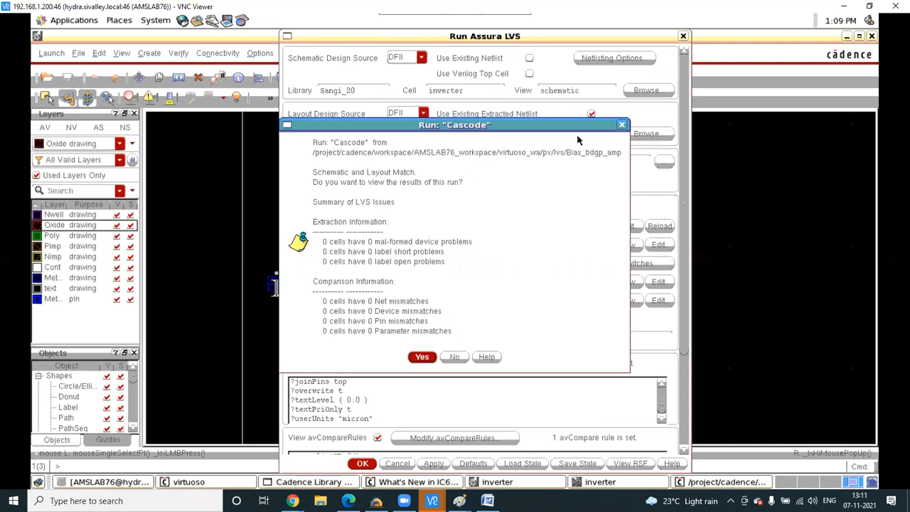
{"action": "left_click", "coordinate": [621, 127]}
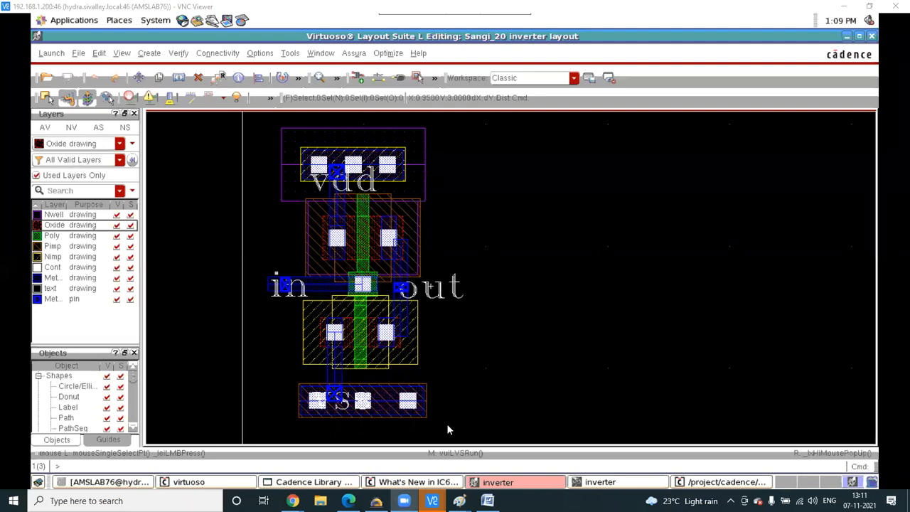
{"action": "left_click", "coordinate": [355, 55]}
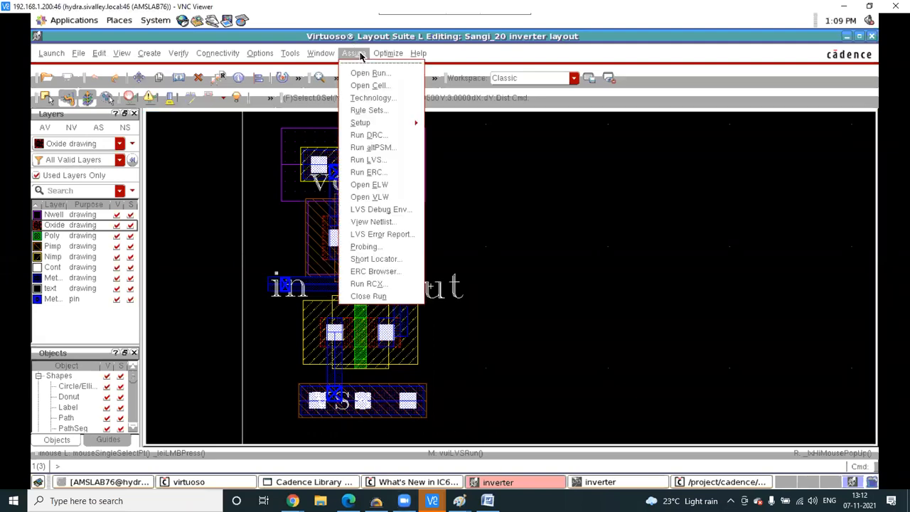
{"action": "left_click", "coordinate": [384, 135]}
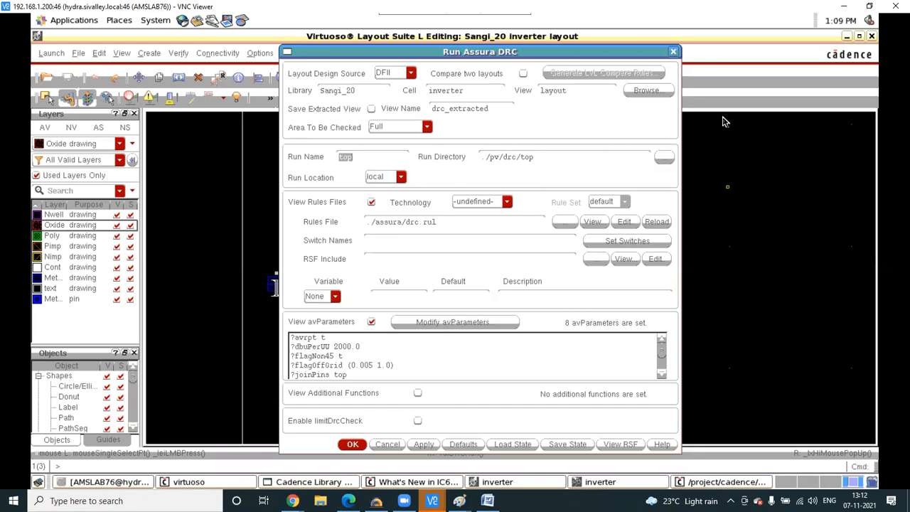
{"action": "left_click", "coordinate": [673, 52]}
{"action": "left_click", "coordinate": [355, 54]}
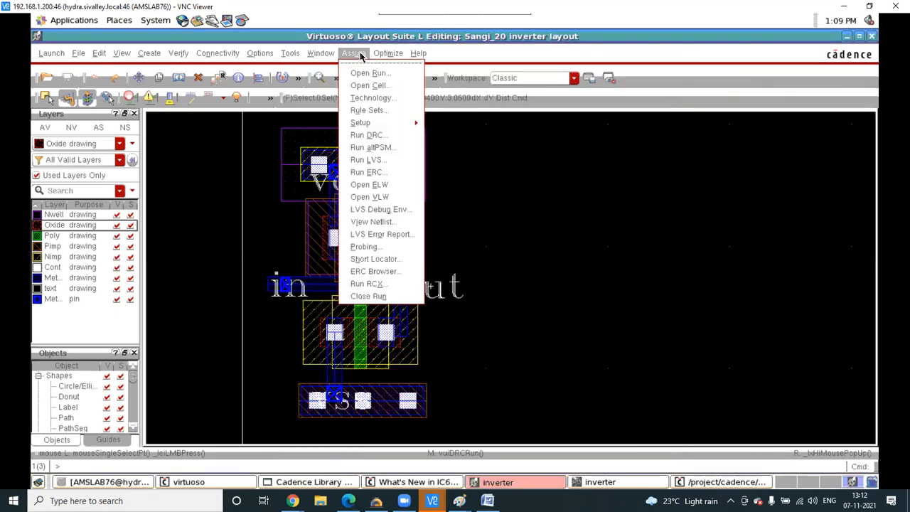
{"action": "left_click", "coordinate": [390, 166]}
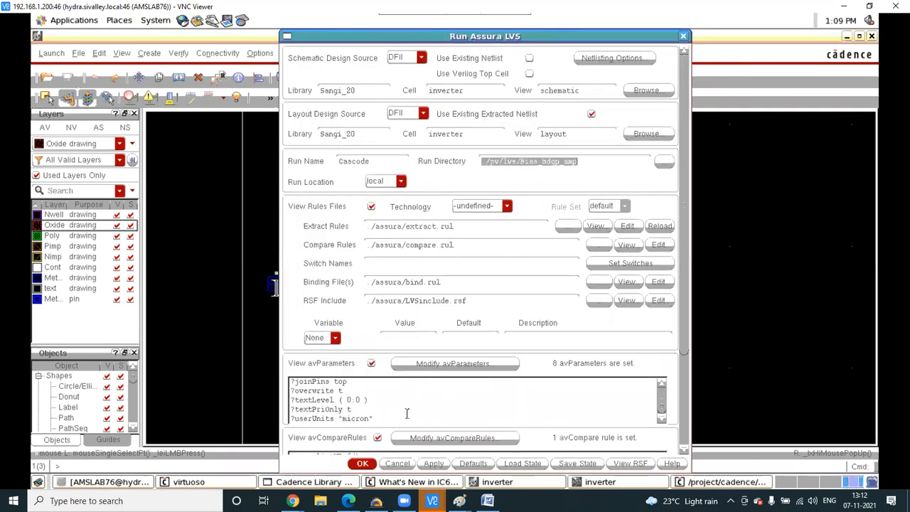
{"action": "left_click", "coordinate": [529, 74]}
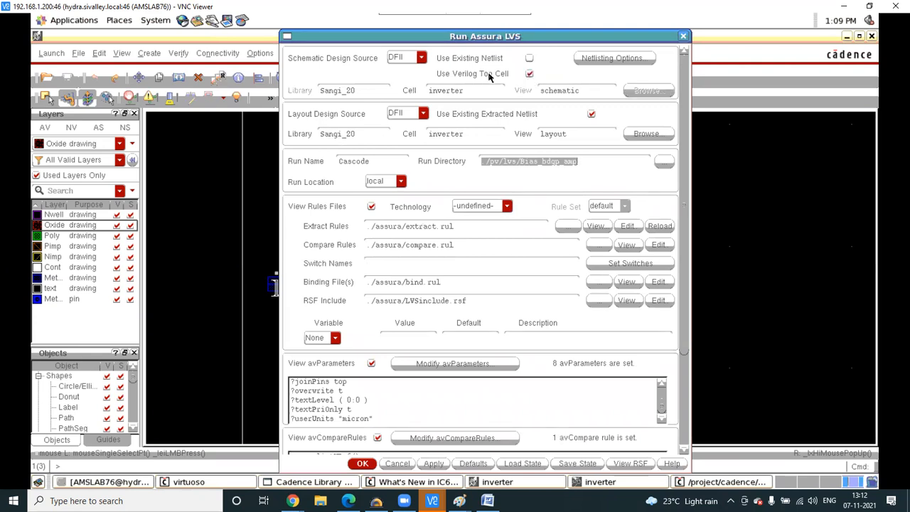
{"action": "left_click", "coordinate": [528, 74]}
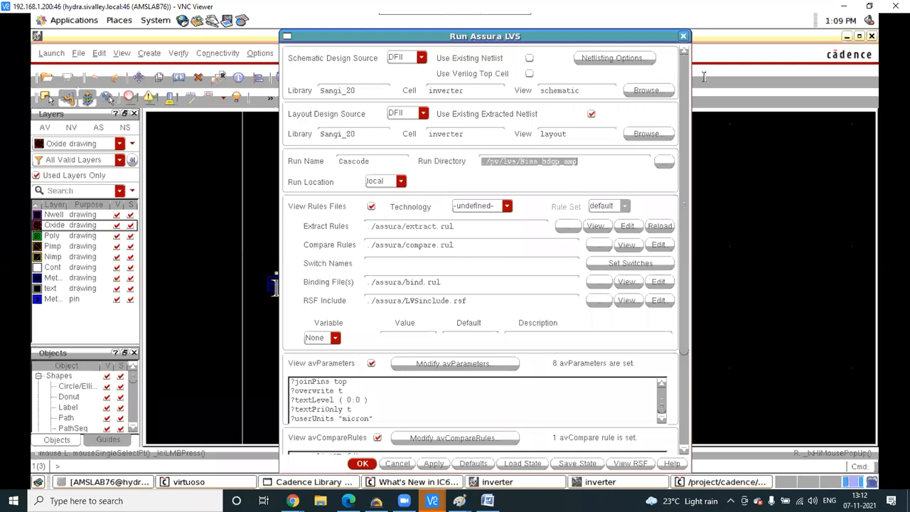
{"action": "left_click", "coordinate": [683, 36]}
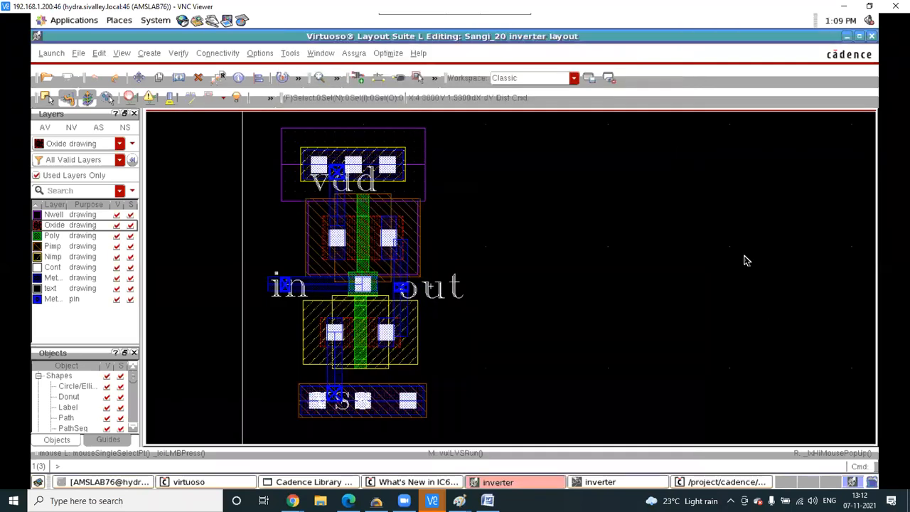